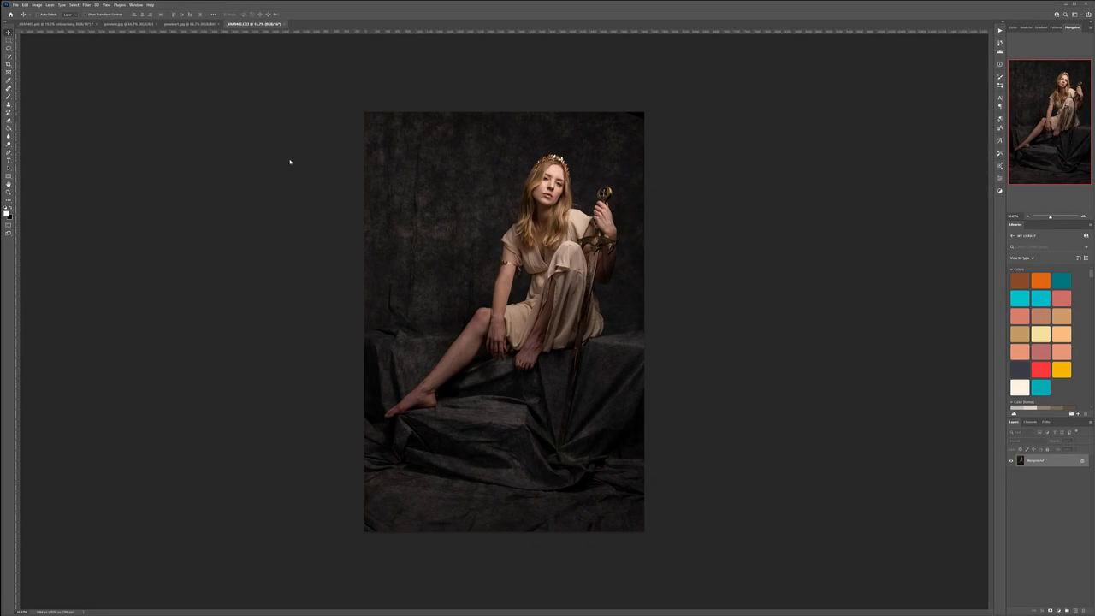
Review the wings, clouds and portrait source images, and compare the finished angel composite with its retouching group hidden and shown.
{"action": "left_click", "coordinate": [124, 23]}
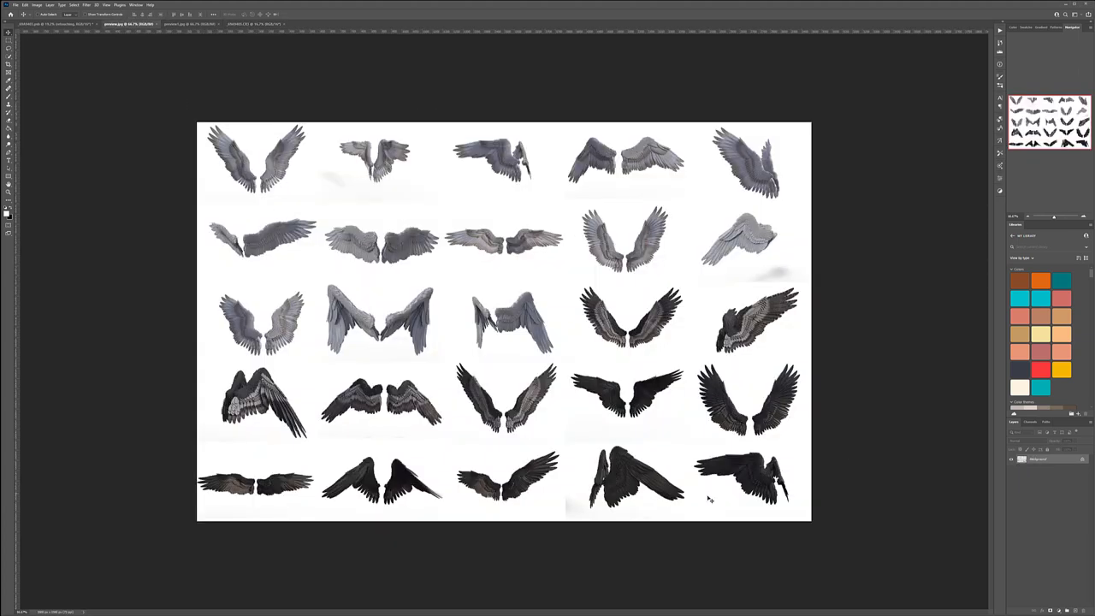
{"action": "left_click", "coordinate": [193, 23]}
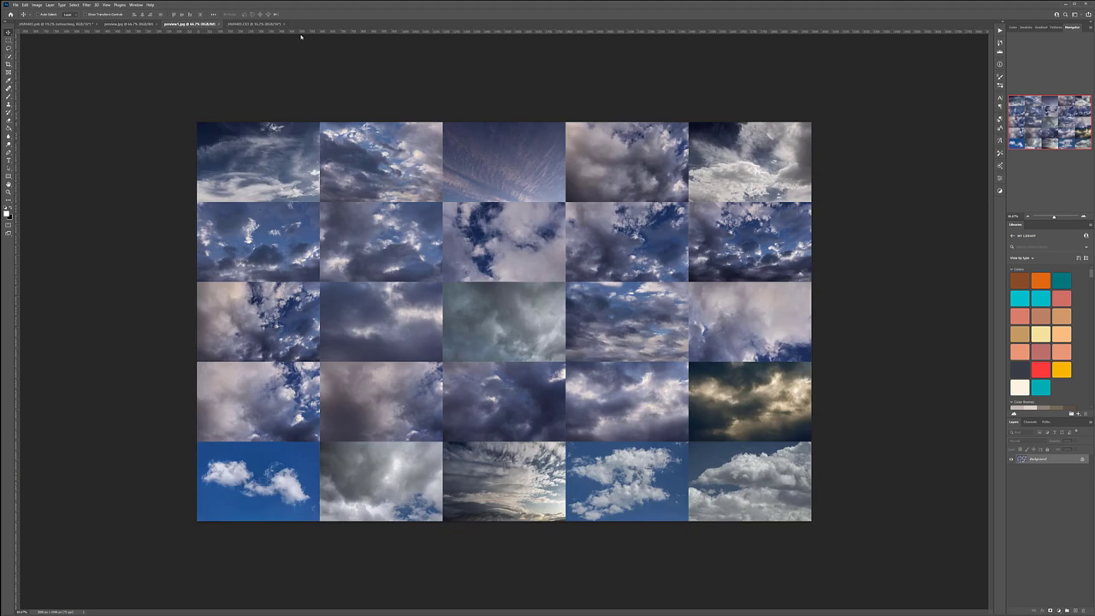
{"action": "left_click", "coordinate": [224, 25]}
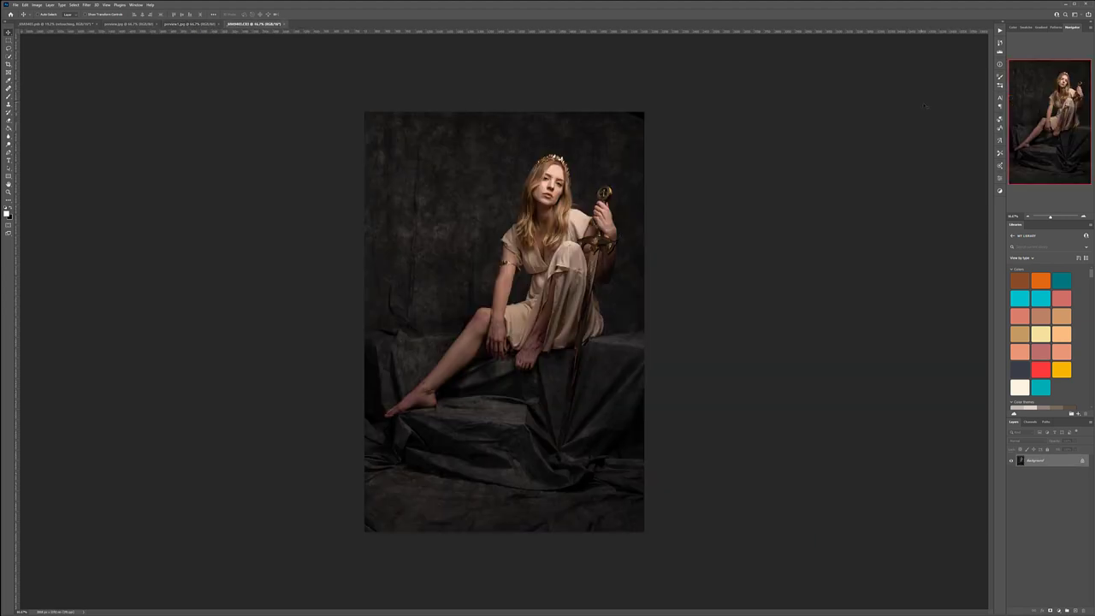
{"action": "left_click", "coordinate": [56, 23]}
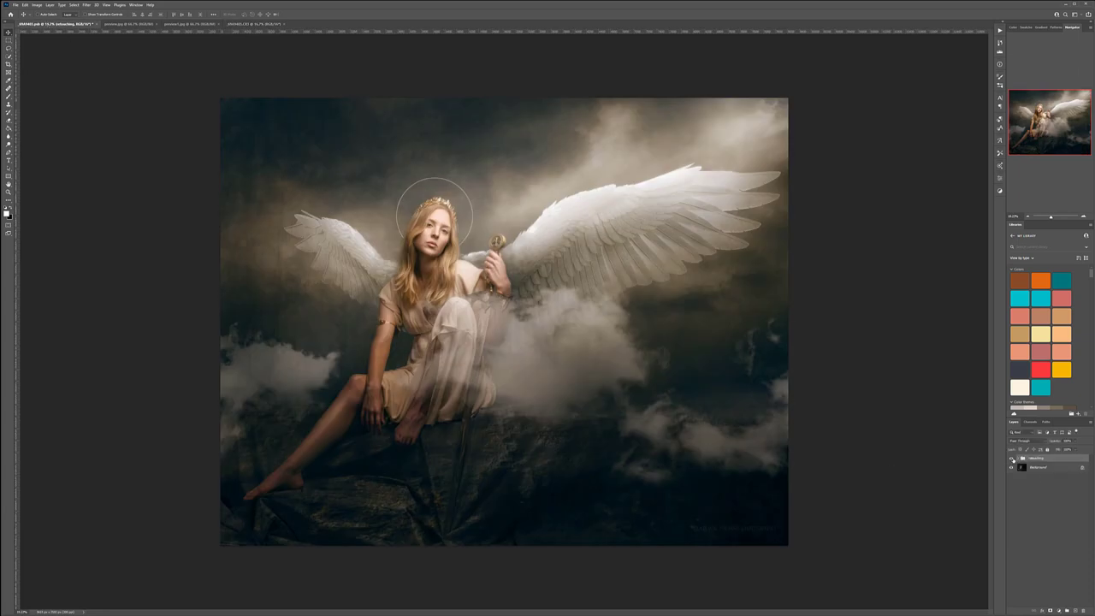
{"action": "left_click", "coordinate": [1011, 458]}
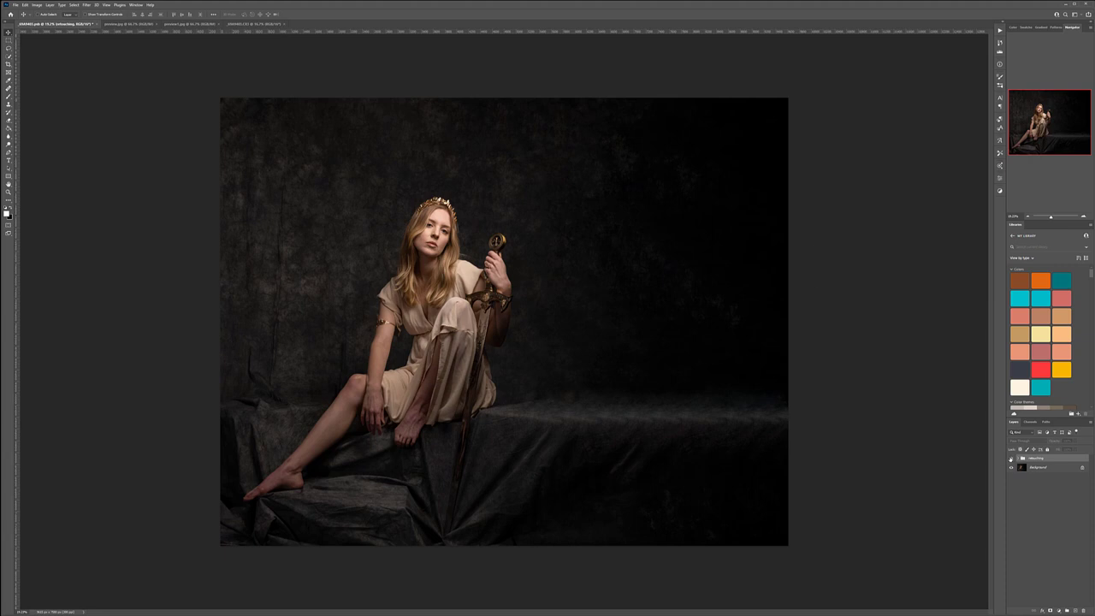
{"action": "left_click", "coordinate": [1011, 458]}
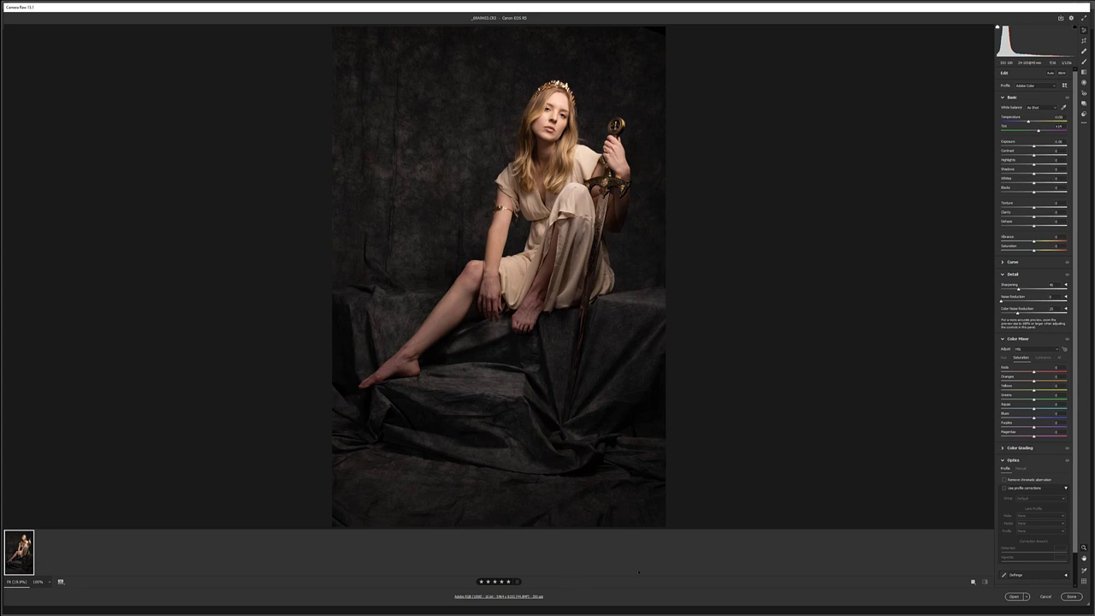
Check the Camera Raw workflow options for color space, bit depth, image sizing and resolution.
{"action": "left_click", "coordinate": [514, 596]}
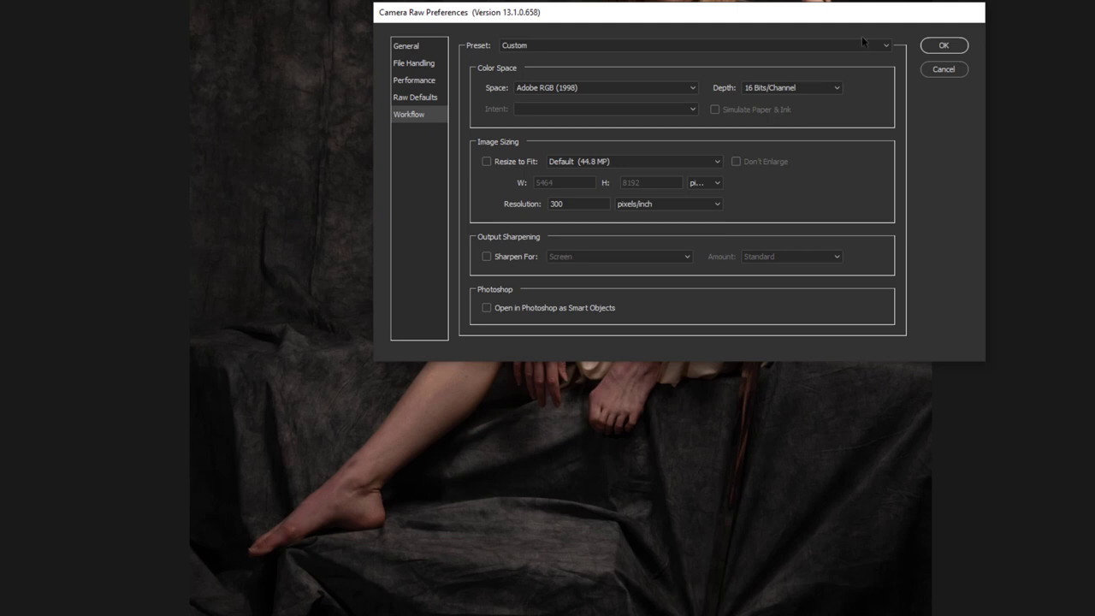
{"action": "left_click", "coordinate": [944, 46]}
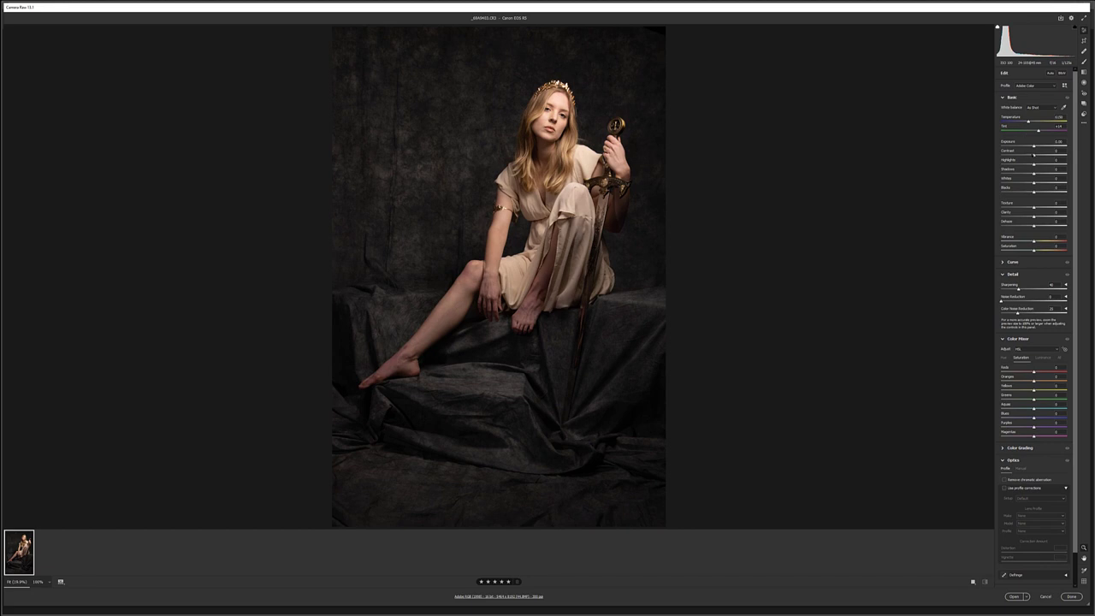
Lower the portrait's highlights, lift its shadows slightly, and fine-tune the orange luminance in the raw settings.
{"action": "left_click_drag", "start_coordinate": [1034, 164], "coordinate": [1008, 164]}
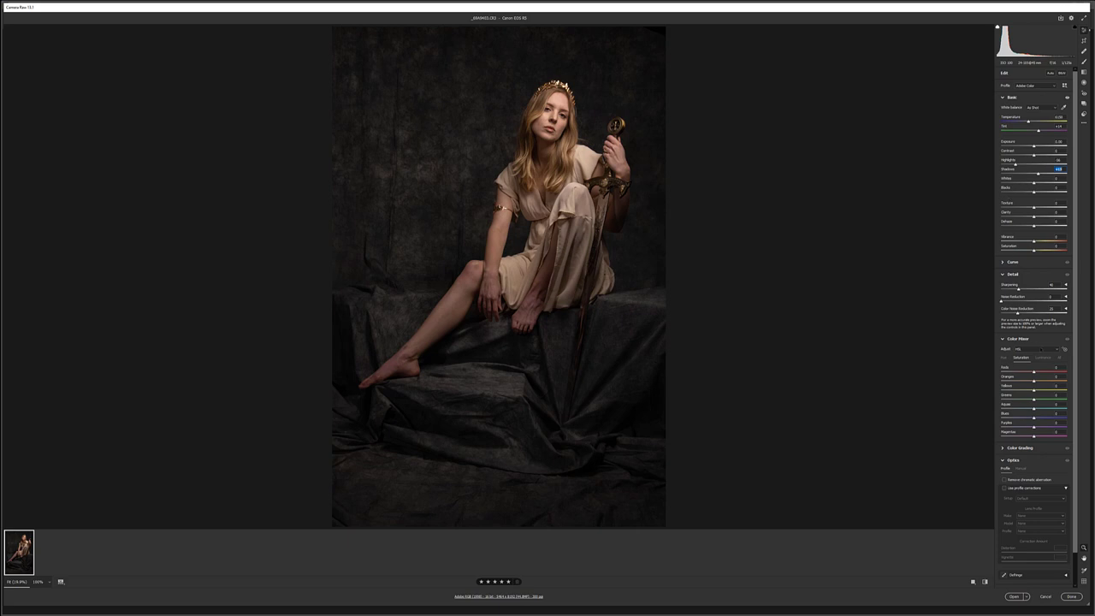
{"action": "left_click", "coordinate": [1045, 357]}
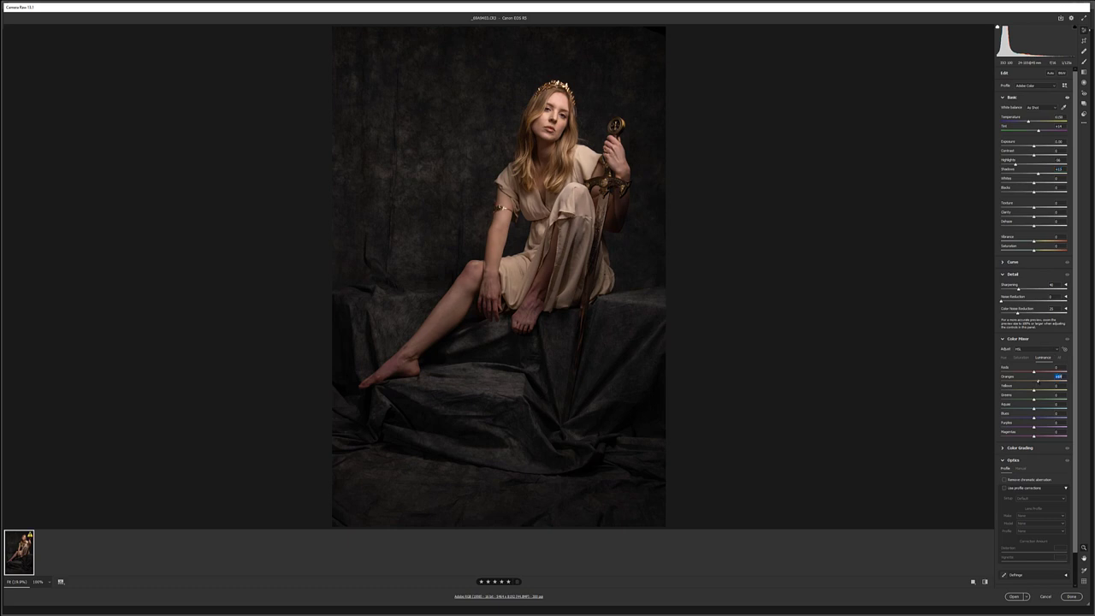
{"action": "left_click_drag", "start_coordinate": [1039, 382], "coordinate": [1035, 382]}
{"action": "mouse_move", "coordinate": [1038, 381]}
{"action": "left_mouse_down"}
{"action": "mouse_move", "coordinate": [1011, 382]}
{"action": "mouse_move", "coordinate": [1049, 382]}
{"action": "mouse_move", "coordinate": [1035, 381]}
{"action": "left_mouse_up"}
Enable chromatic aberration removal and lens profile corrections for the portrait, and open it in Photoshop.
{"action": "left_click", "coordinate": [1005, 480]}
{"action": "left_click", "coordinate": [1005, 487]}
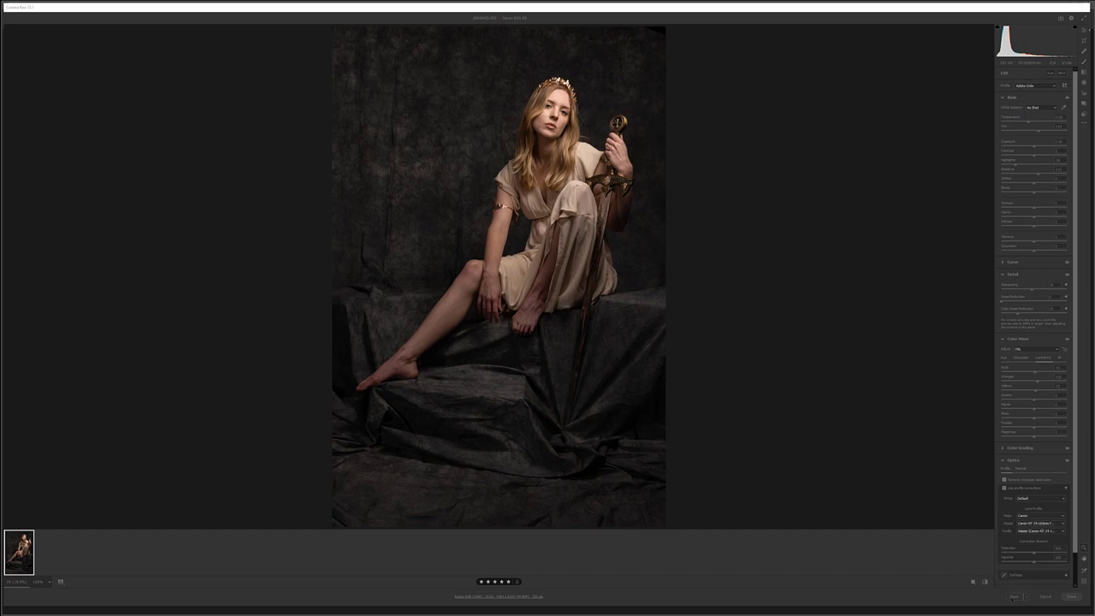
{"action": "left_click", "coordinate": [1071, 596]}
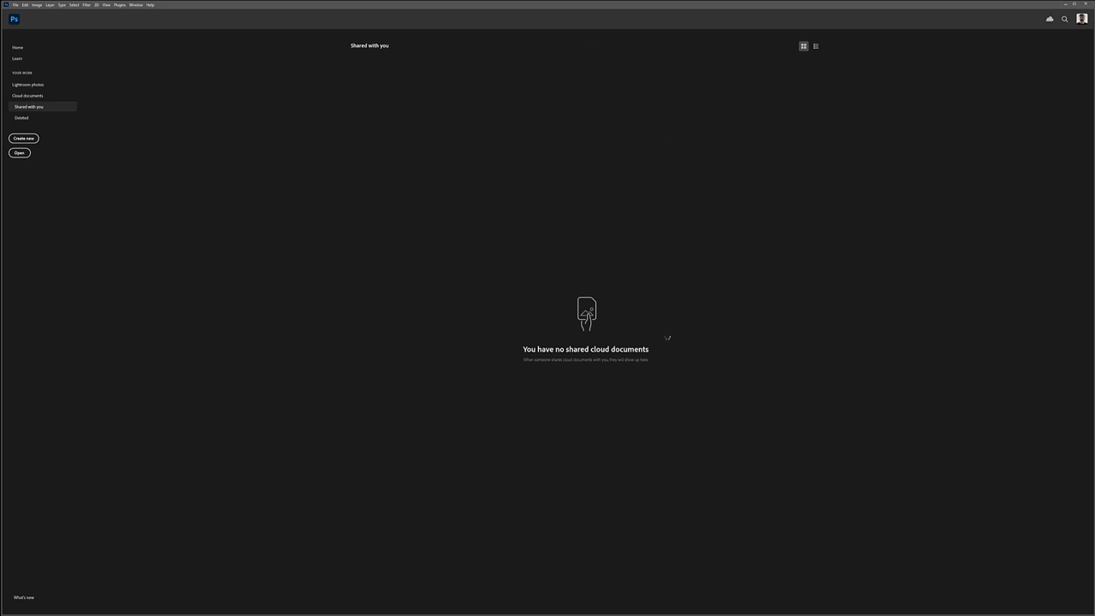
{"action": "key", "text": "Escape"}
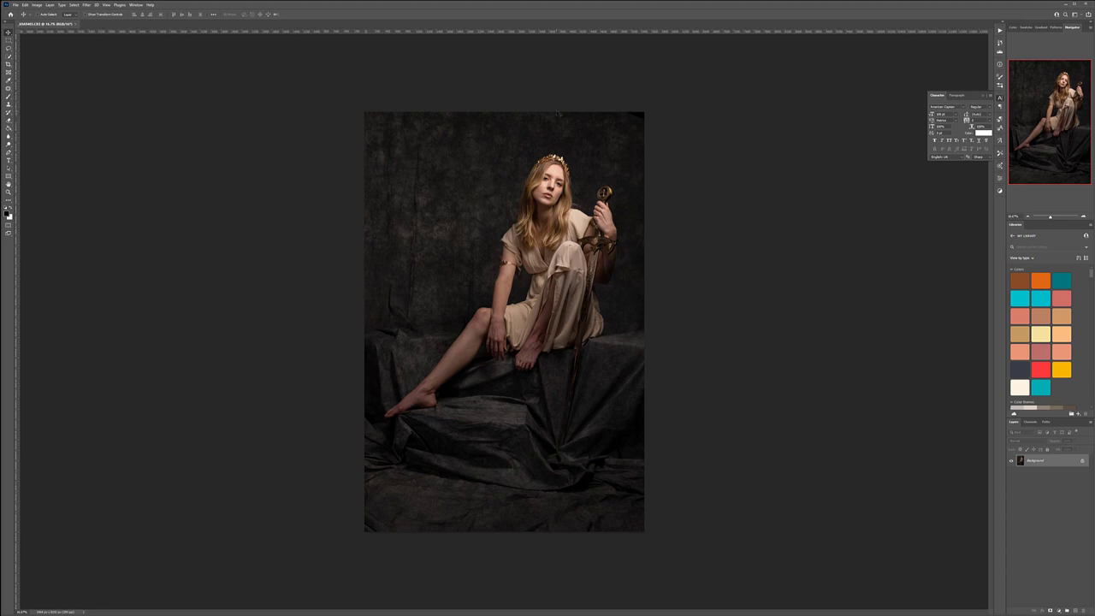
Patch the flaw in the backdrop at the upper-right corner of the portrait and deselect.
{"action": "left_click", "coordinate": [8, 89]}
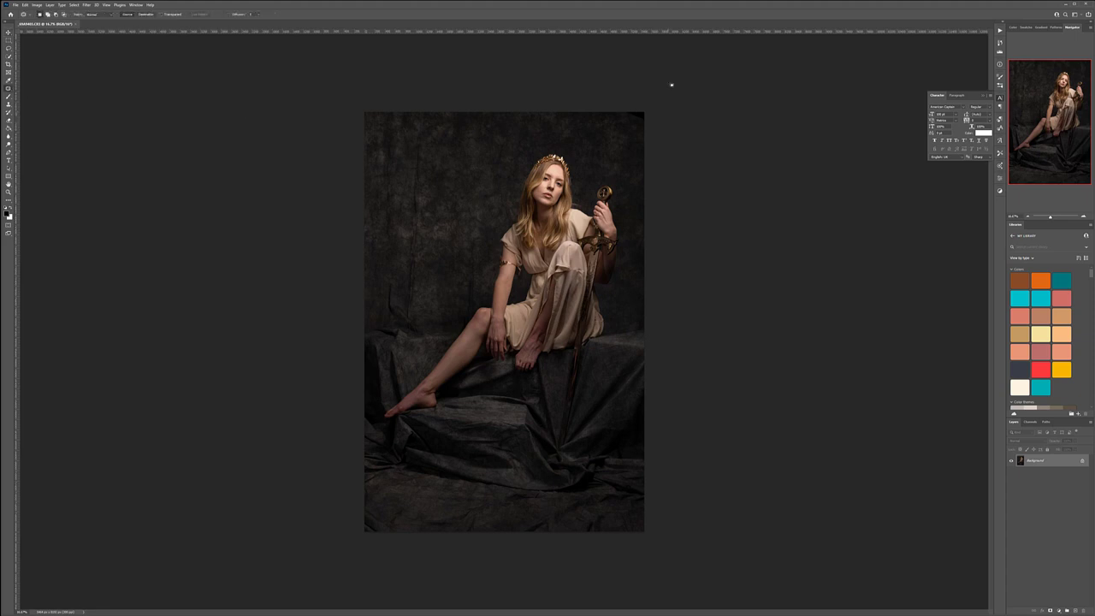
{"action": "mouse_move", "coordinate": [652, 111]}
{"action": "left_mouse_down"}
{"action": "mouse_move", "coordinate": [623, 111]}
{"action": "mouse_move", "coordinate": [651, 127]}
{"action": "mouse_move", "coordinate": [645, 110]}
{"action": "left_mouse_up"}
{"action": "key", "text": "ctrl+d"}
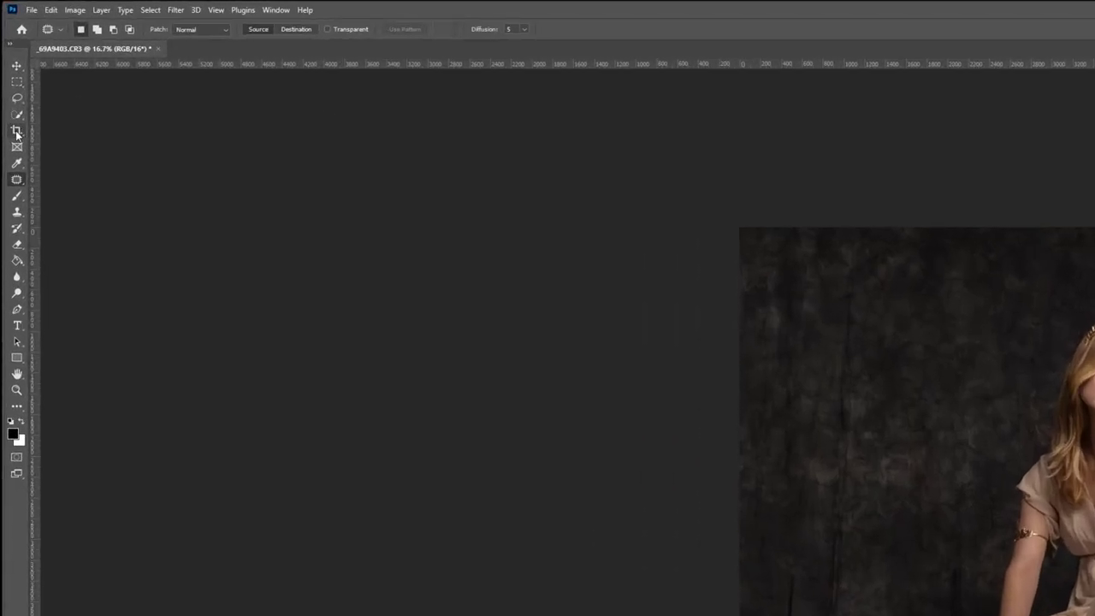
Extend the canvas slightly to the right and upward with a Content-Aware crop.
{"action": "left_click", "coordinate": [8, 65]}
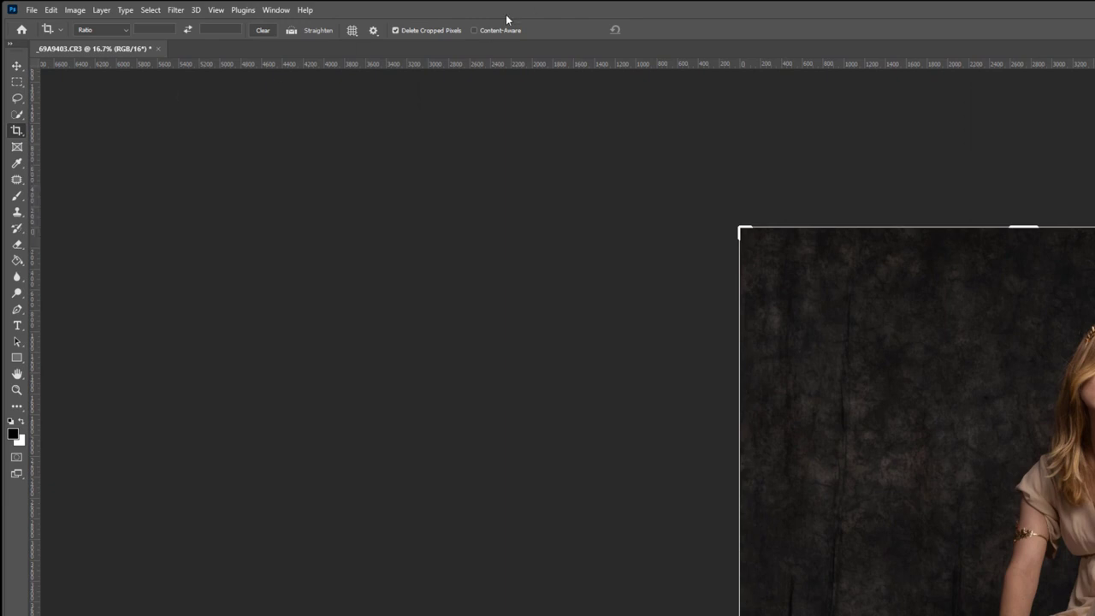
{"action": "left_click", "coordinate": [486, 30]}
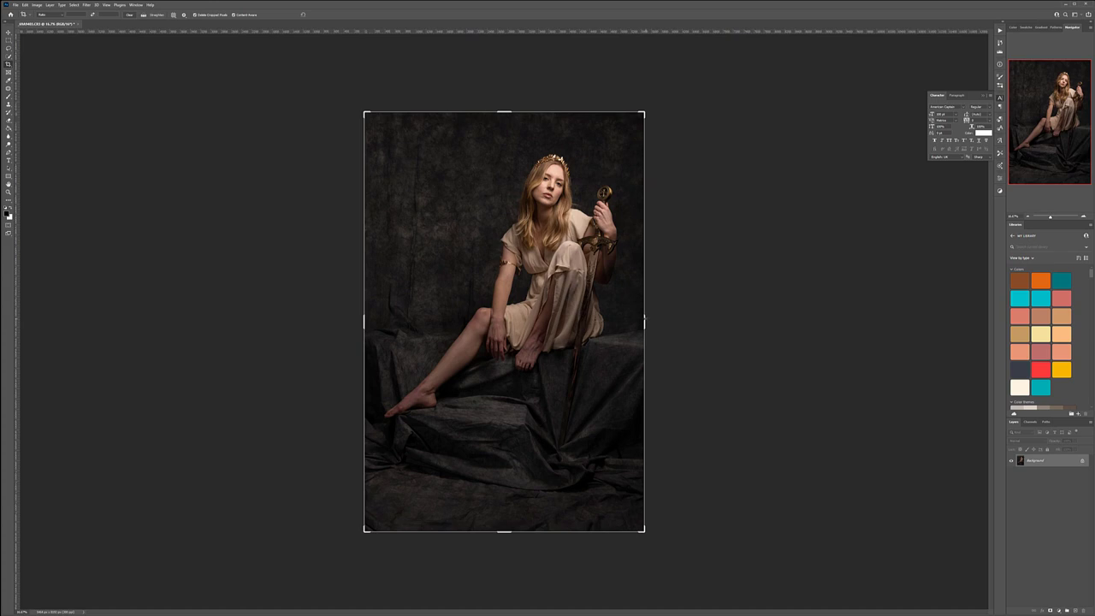
{"action": "mouse_move", "coordinate": [645, 321]}
{"action": "left_mouse_down"}
{"action": "mouse_move", "coordinate": [667, 313]}
{"action": "mouse_move", "coordinate": [660, 320]}
{"action": "left_mouse_up"}
{"action": "left_click_drag", "start_coordinate": [504, 111], "coordinate": [505, 95]}
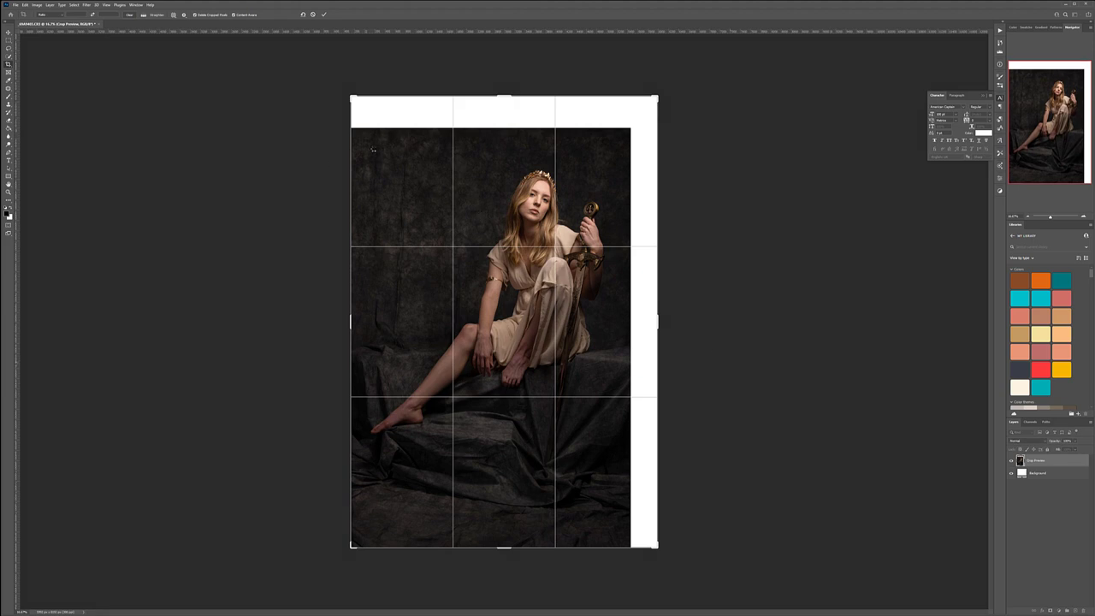
{"action": "key", "text": "Return"}
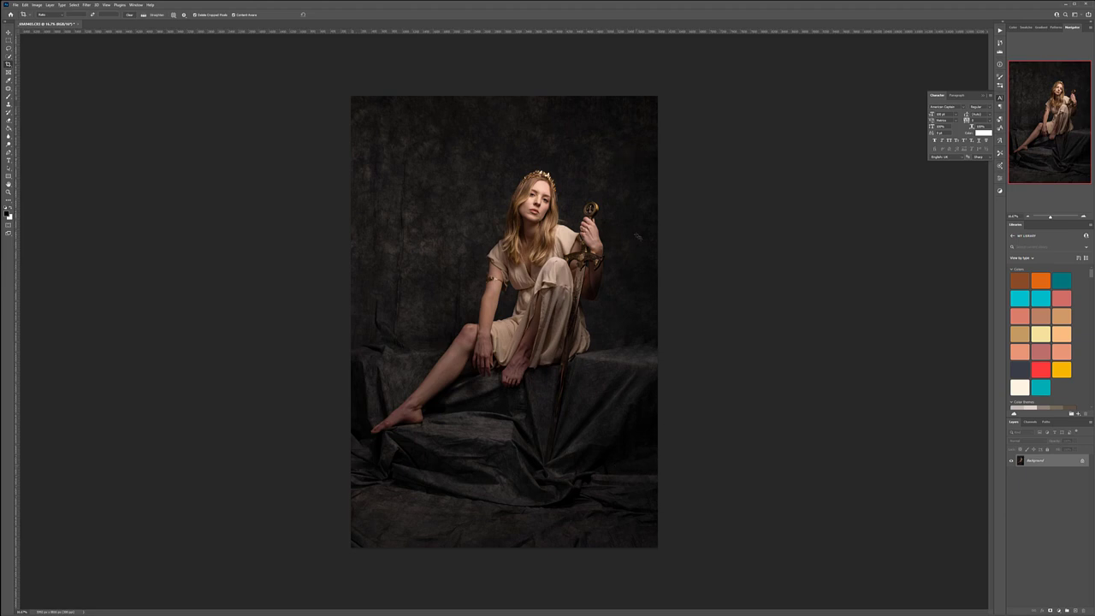
Extend the canvas further to the right and above the model with a second Content-Aware crop.
{"action": "left_click", "coordinate": [634, 244]}
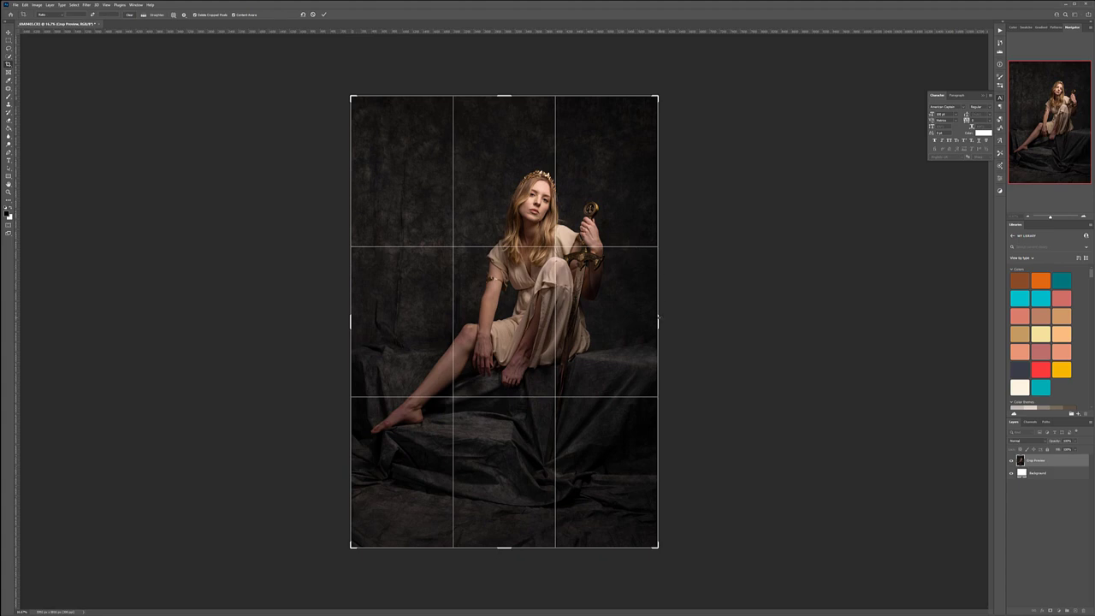
{"action": "left_click_drag", "start_coordinate": [658, 321], "coordinate": [702, 306]}
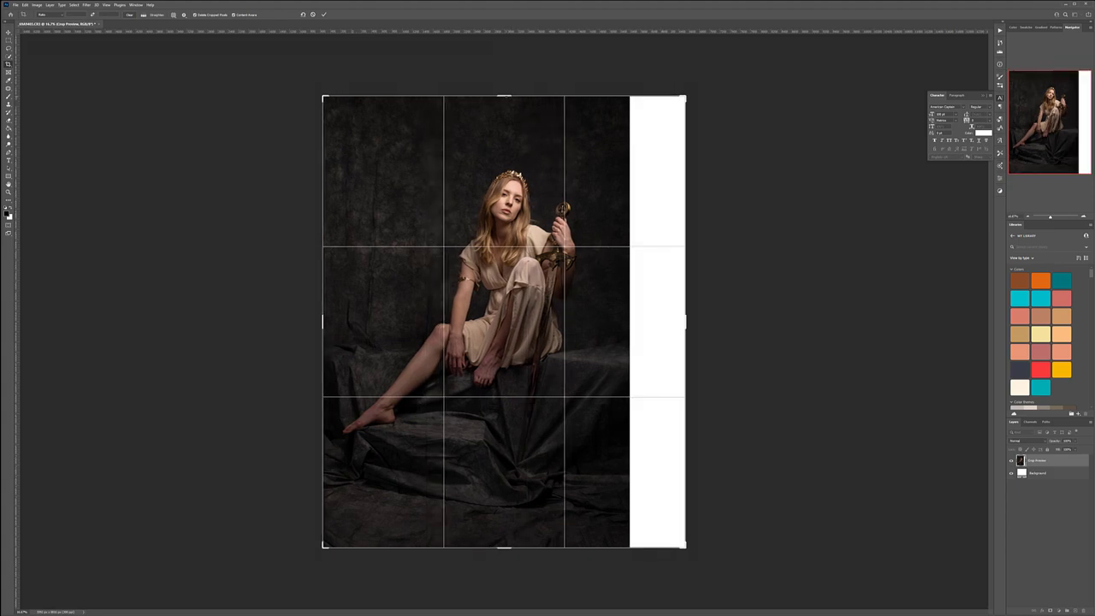
{"action": "left_click_drag", "start_coordinate": [503, 95], "coordinate": [517, 69]}
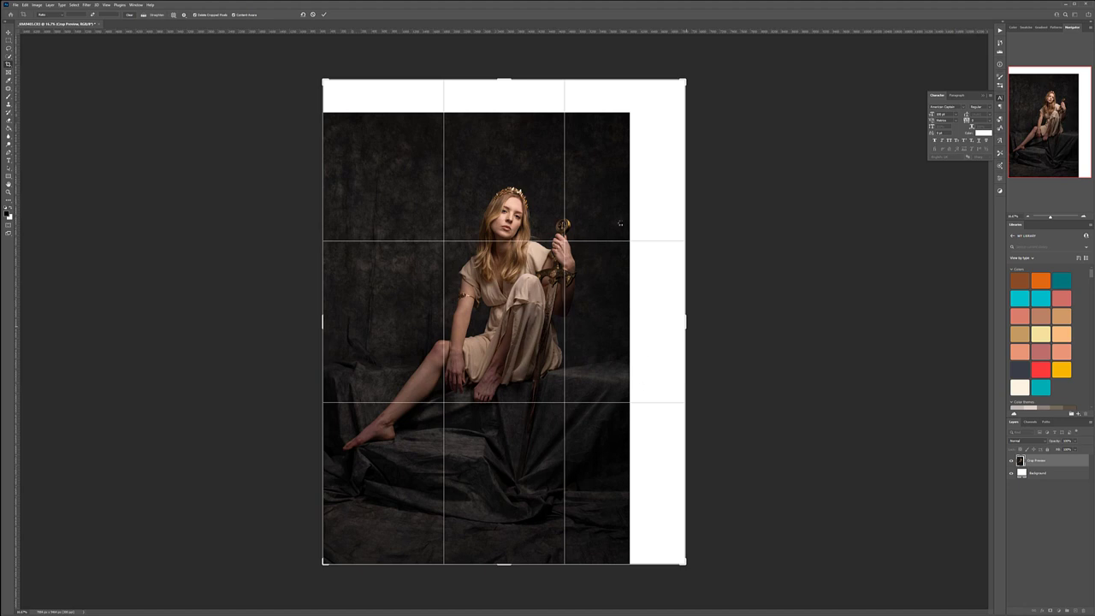
{"action": "key", "text": "Return"}
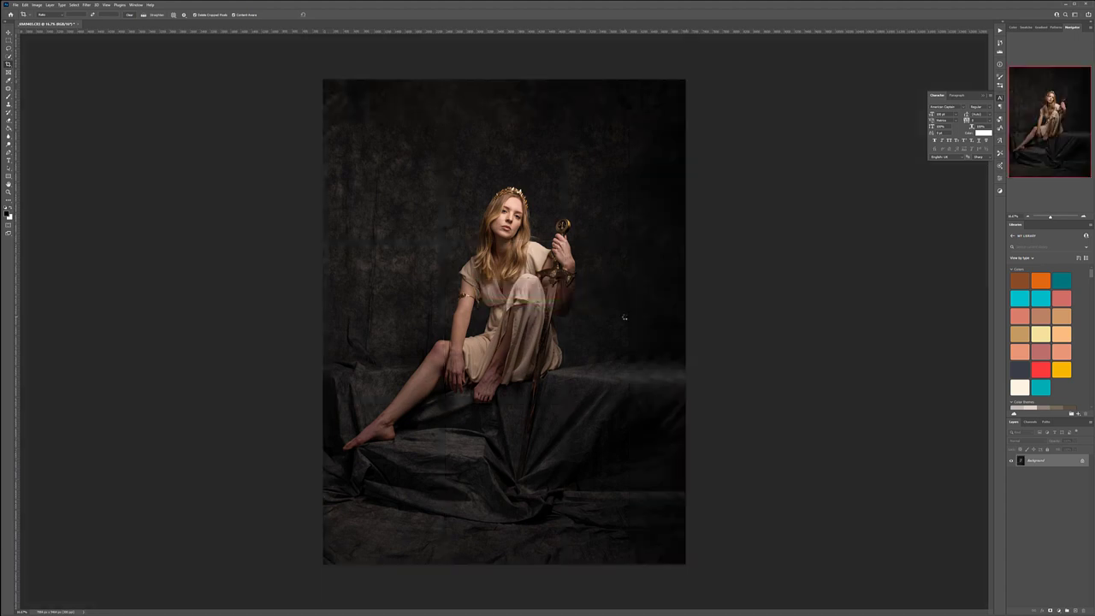
Widen the canvas on the right to a nearly square format, add some height above, and trim the lower edge with a Content-Aware crop.
{"action": "left_click_drag", "start_coordinate": [688, 318], "coordinate": [718, 318]}
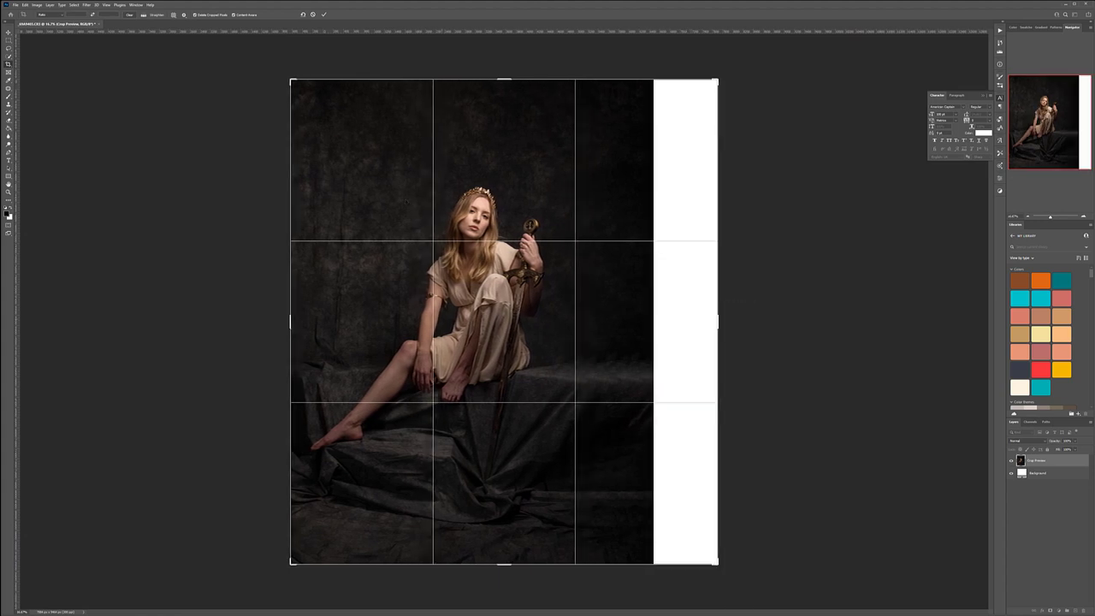
{"action": "left_click_drag", "start_coordinate": [501, 78], "coordinate": [502, 73]}
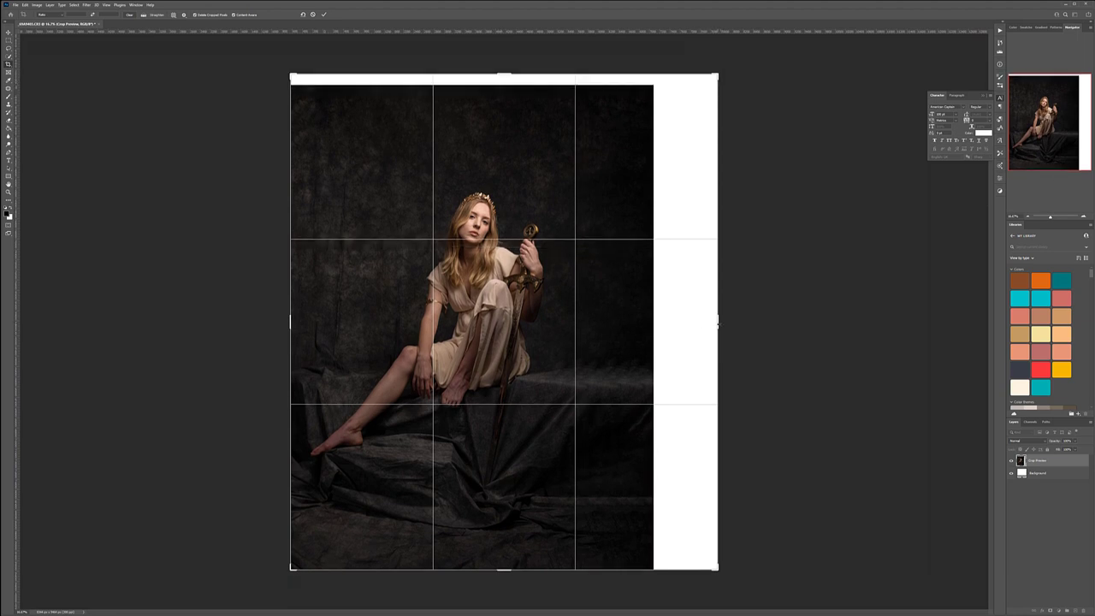
{"action": "mouse_move", "coordinate": [717, 321]}
{"action": "left_mouse_down"}
{"action": "mouse_move", "coordinate": [738, 316]}
{"action": "mouse_move", "coordinate": [728, 321]}
{"action": "left_mouse_up"}
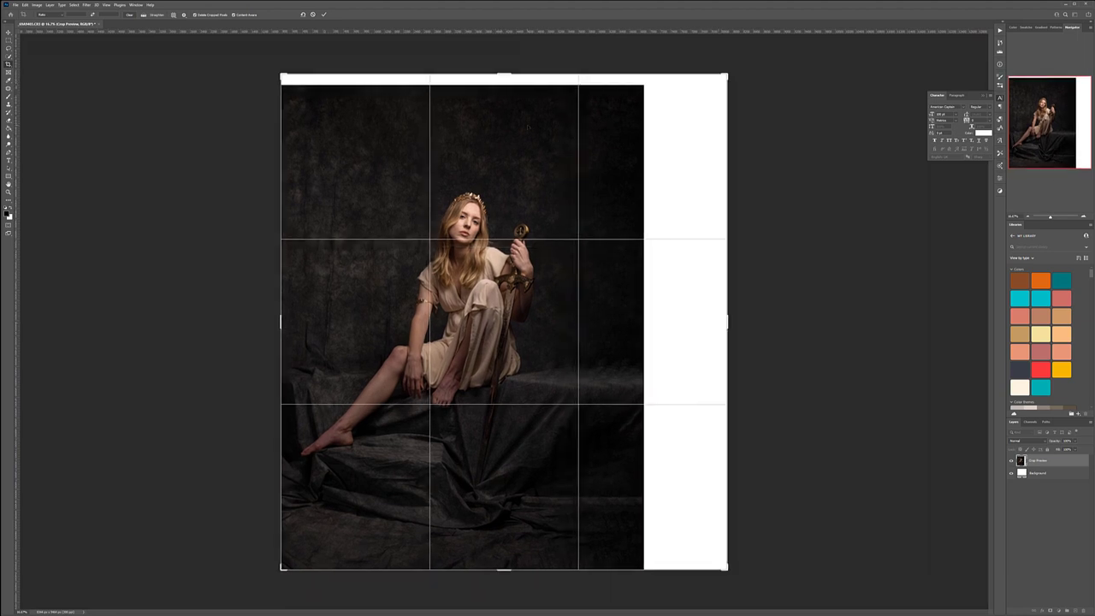
{"action": "left_click_drag", "start_coordinate": [504, 75], "coordinate": [505, 68]}
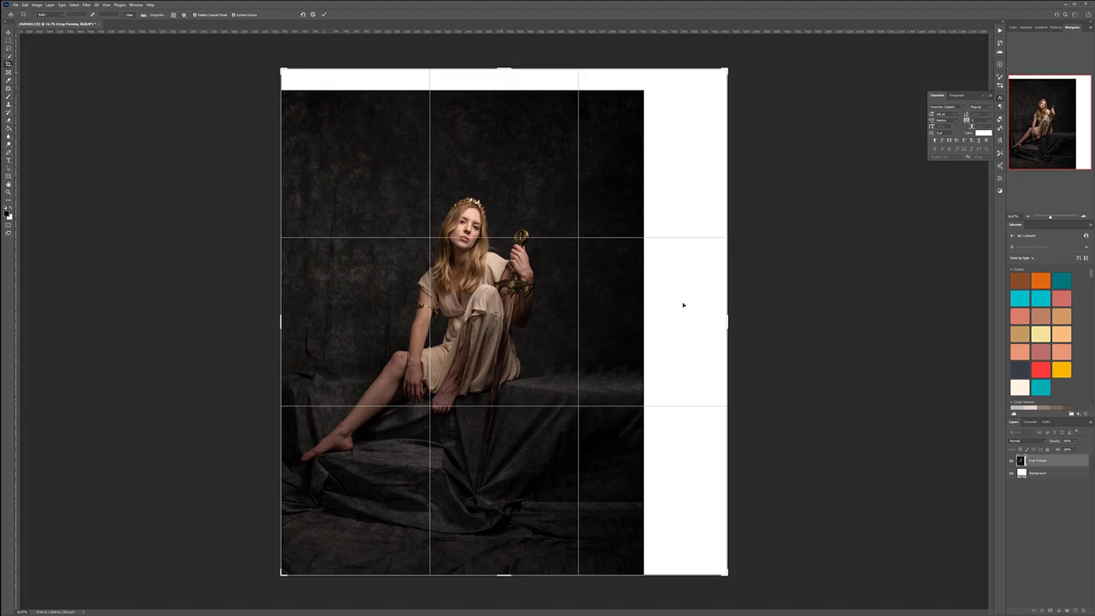
{"action": "left_click_drag", "start_coordinate": [727, 322], "coordinate": [767, 318]}
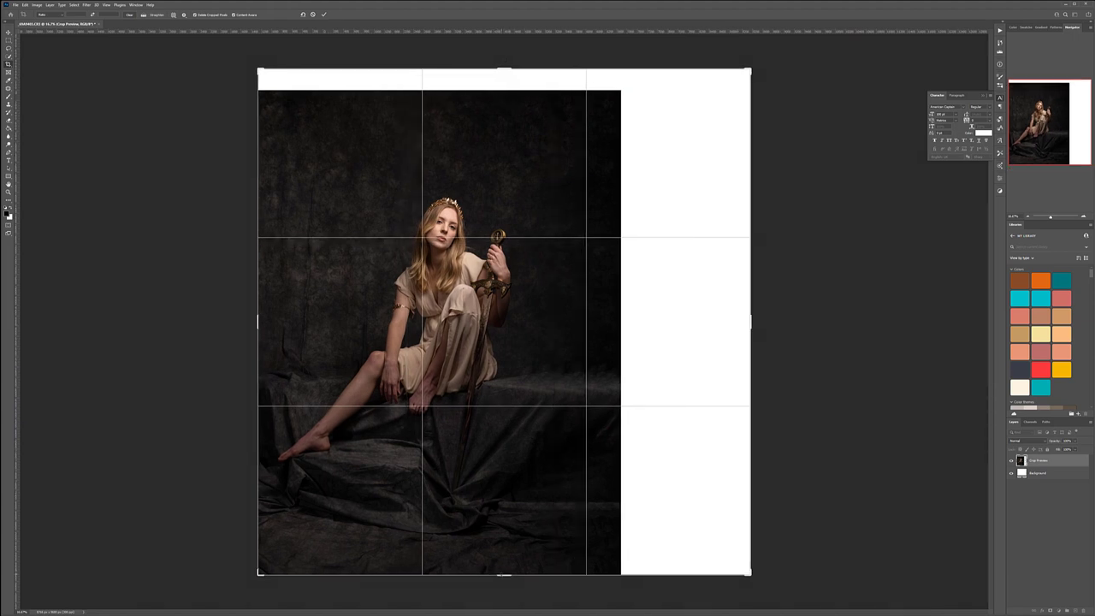
{"action": "left_click_drag", "start_coordinate": [505, 575], "coordinate": [505, 557]}
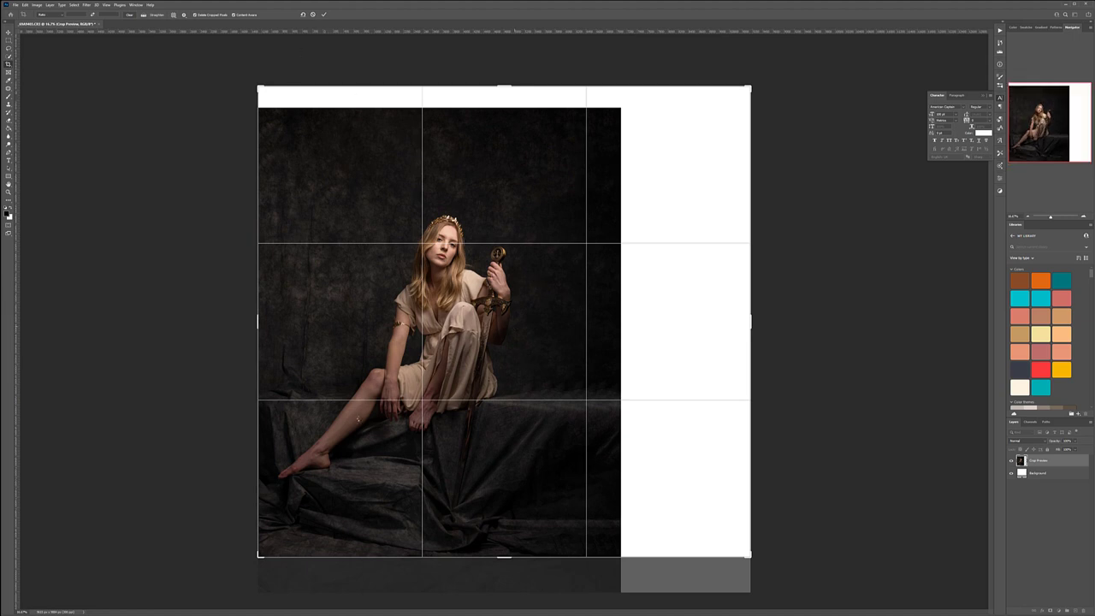
{"action": "key", "text": "Return"}
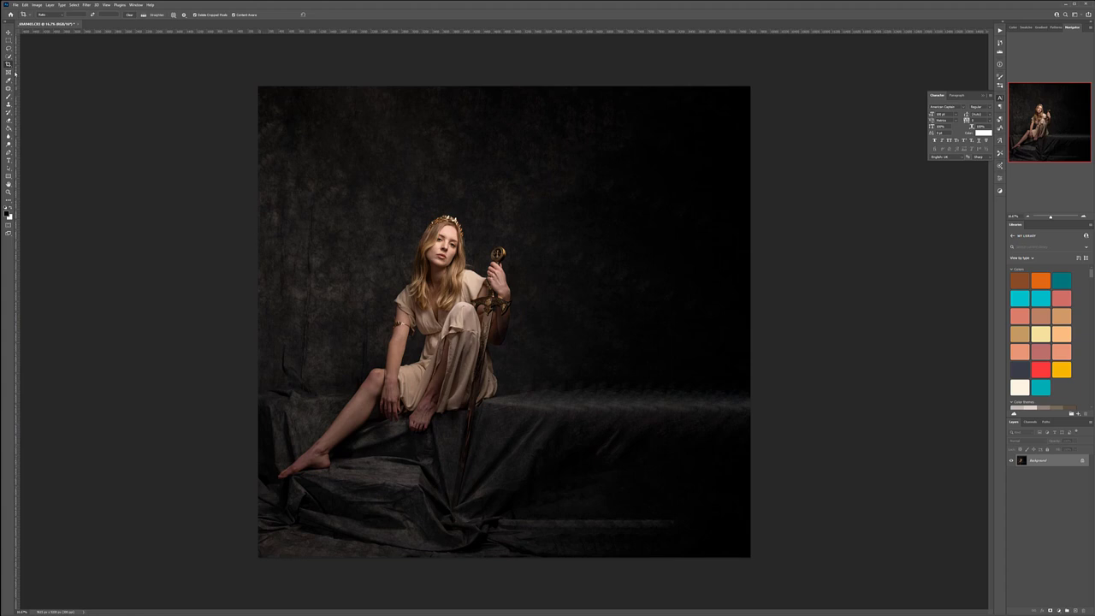
Patch several areas of the plain dark backdrop right of the model with texture from the backdrop's upper-left part.
{"action": "left_click", "coordinate": [9, 88]}
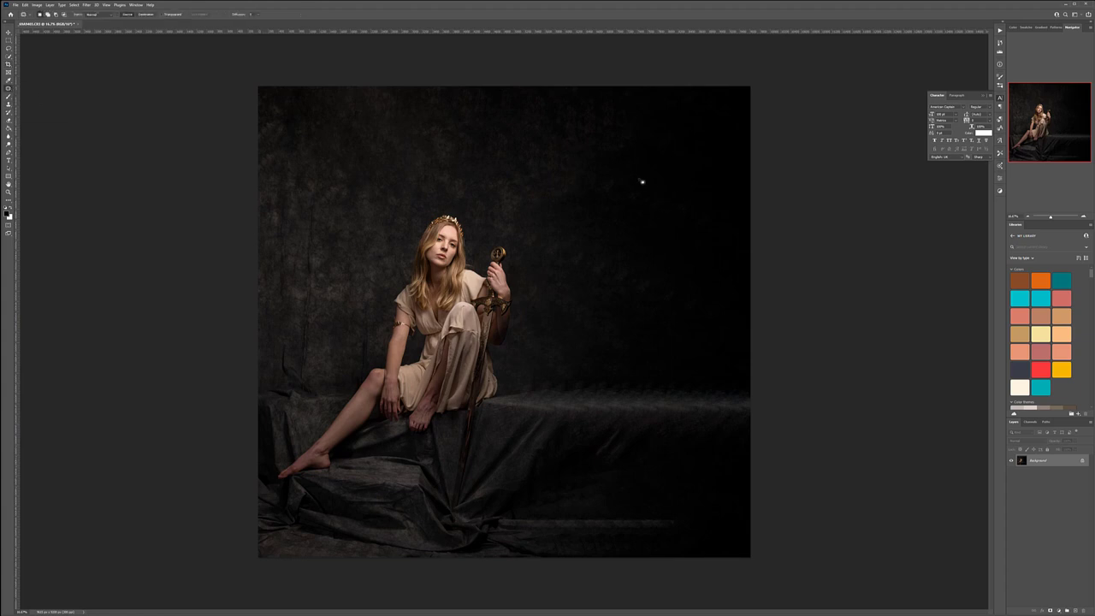
{"action": "mouse_move", "coordinate": [585, 167]}
{"action": "left_mouse_down"}
{"action": "mouse_move", "coordinate": [658, 171]}
{"action": "mouse_move", "coordinate": [565, 192]}
{"action": "left_mouse_up"}
{"action": "left_click_drag", "start_coordinate": [501, 151], "coordinate": [404, 135]}
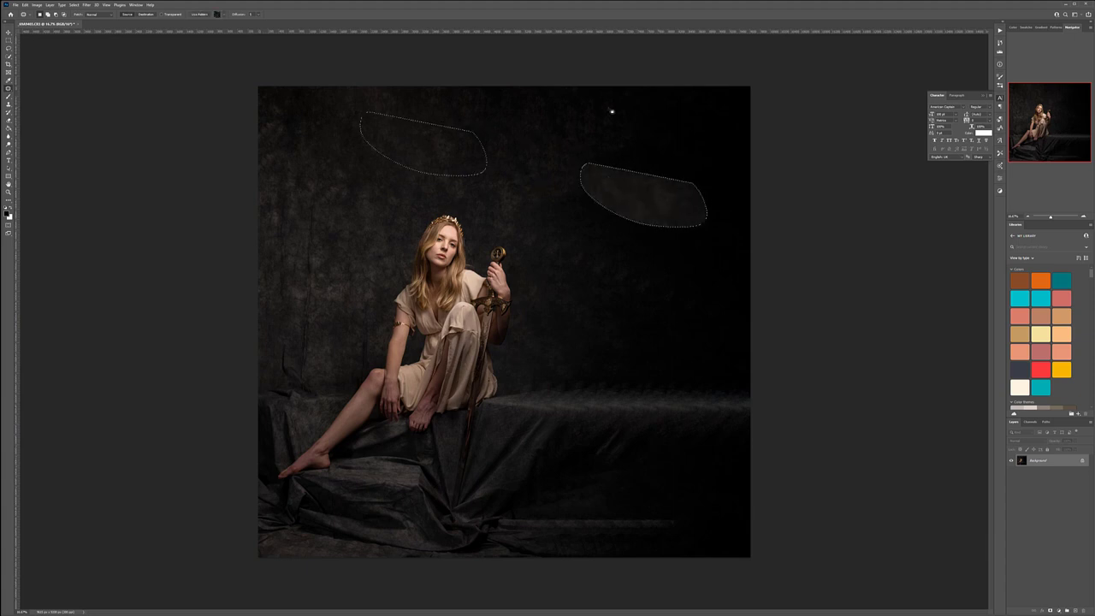
{"action": "key", "text": "ctrl+d"}
{"action": "mouse_move", "coordinate": [638, 248]}
{"action": "left_mouse_down"}
{"action": "mouse_move", "coordinate": [592, 230]}
{"action": "mouse_move", "coordinate": [542, 246]}
{"action": "mouse_move", "coordinate": [646, 325]}
{"action": "mouse_move", "coordinate": [710, 332]}
{"action": "left_mouse_up"}
{"action": "mouse_move", "coordinate": [653, 276]}
{"action": "left_mouse_down"}
{"action": "mouse_move", "coordinate": [411, 139]}
{"action": "mouse_move", "coordinate": [356, 145]}
{"action": "mouse_move", "coordinate": [409, 149]}
{"action": "left_mouse_up"}
{"action": "key", "text": "ctrl+d"}
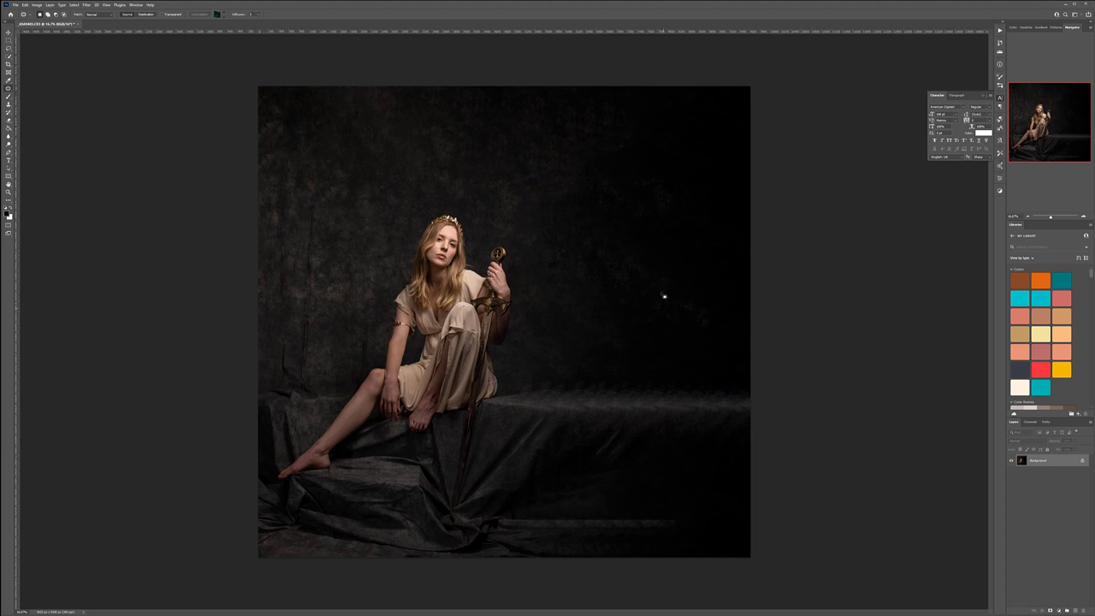
{"action": "mouse_move", "coordinate": [608, 154]}
{"action": "left_mouse_down"}
{"action": "mouse_move", "coordinate": [553, 203]}
{"action": "mouse_move", "coordinate": [637, 199]}
{"action": "mouse_move", "coordinate": [439, 156]}
{"action": "left_mouse_up"}
{"action": "key", "text": "ctrl+d"}
Patch the repeated fill pattern along the back edge of the draped seat with clean backdrop from just above it.
{"action": "mouse_move", "coordinate": [571, 383]}
{"action": "left_mouse_down"}
{"action": "mouse_move", "coordinate": [547, 394]}
{"action": "mouse_move", "coordinate": [623, 389]}
{"action": "mouse_move", "coordinate": [542, 396]}
{"action": "mouse_move", "coordinate": [542, 387]}
{"action": "mouse_move", "coordinate": [599, 396]}
{"action": "mouse_move", "coordinate": [609, 382]}
{"action": "mouse_move", "coordinate": [579, 358]}
{"action": "left_mouse_up"}
{"action": "left_click", "coordinate": [605, 361]}
{"action": "left_click", "coordinate": [604, 376]}
{"action": "mouse_move", "coordinate": [651, 383]}
{"action": "left_mouse_down"}
{"action": "mouse_move", "coordinate": [628, 396]}
{"action": "mouse_move", "coordinate": [653, 387]}
{"action": "mouse_move", "coordinate": [582, 347]}
{"action": "mouse_move", "coordinate": [648, 390]}
{"action": "mouse_move", "coordinate": [737, 398]}
{"action": "mouse_move", "coordinate": [751, 382]}
{"action": "mouse_move", "coordinate": [667, 373]}
{"action": "mouse_move", "coordinate": [604, 317]}
{"action": "left_mouse_up"}
{"action": "left_click", "coordinate": [673, 385]}
{"action": "left_click", "coordinate": [635, 307]}
{"action": "key", "text": "Return"}
Patch the bright streaks on the seat's front drape and the lower-right cloth area with darker backdrop texture.
{"action": "mouse_move", "coordinate": [572, 472]}
{"action": "left_mouse_down"}
{"action": "mouse_move", "coordinate": [538, 503]}
{"action": "mouse_move", "coordinate": [617, 508]}
{"action": "mouse_move", "coordinate": [599, 347]}
{"action": "left_mouse_up"}
{"action": "key", "text": "ctrl+d"}
{"action": "mouse_move", "coordinate": [744, 470]}
{"action": "left_mouse_down"}
{"action": "mouse_move", "coordinate": [625, 493]}
{"action": "mouse_move", "coordinate": [691, 524]}
{"action": "mouse_move", "coordinate": [757, 523]}
{"action": "left_mouse_up"}
{"action": "left_click_drag", "start_coordinate": [697, 504], "coordinate": [567, 285]}
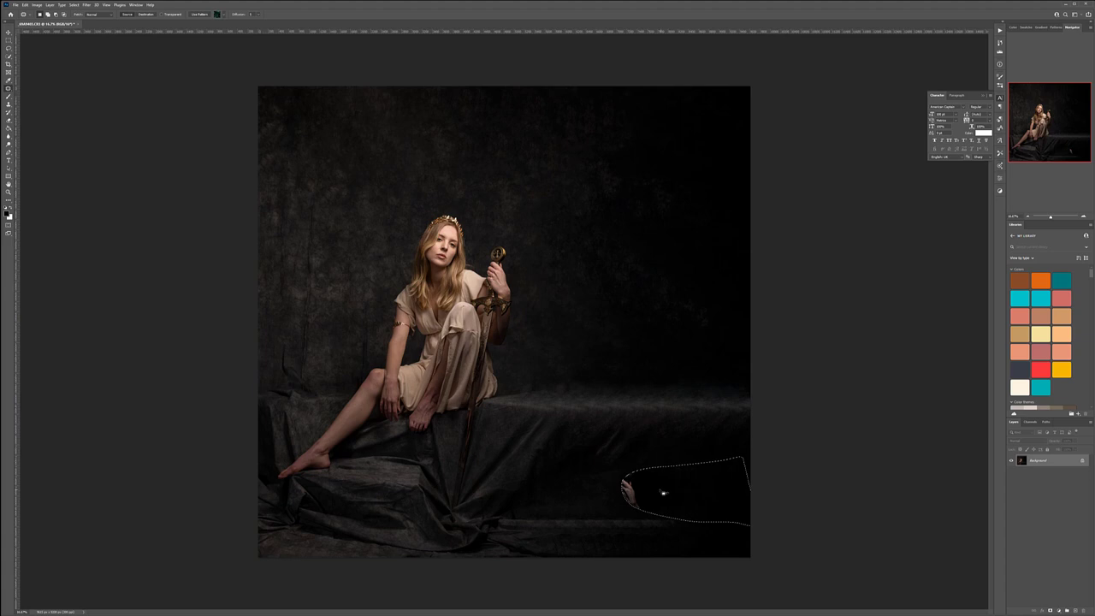
{"action": "key", "text": "ctrl+z"}
{"action": "left_click_drag", "start_coordinate": [679, 501], "coordinate": [334, 165]}
{"action": "key", "text": "ctrl+d"}
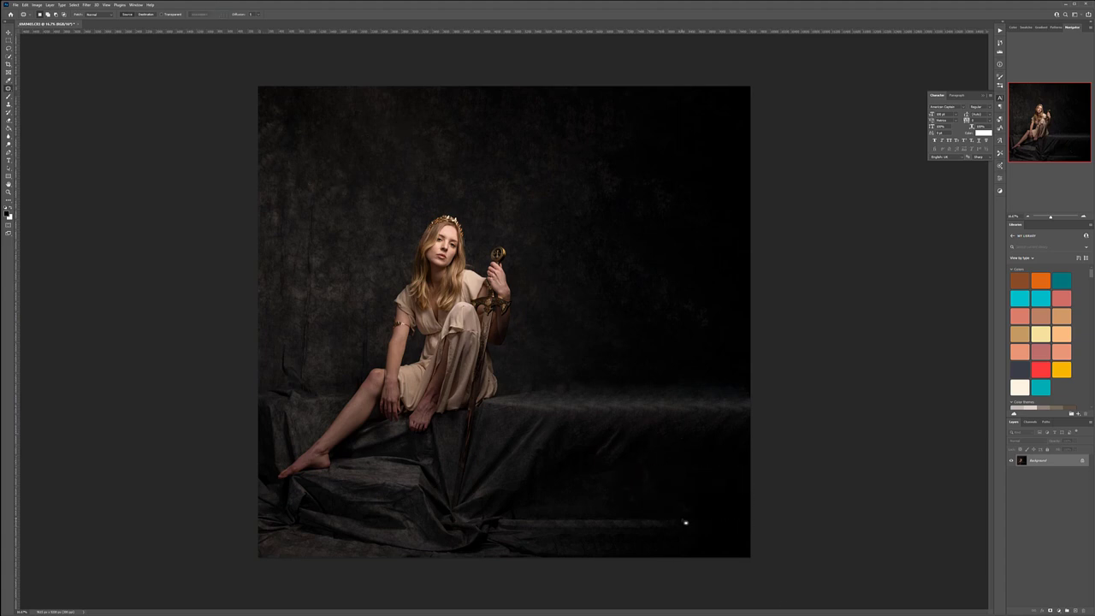
Patch the remaining light streak and repeated texture across the lower-right cloth with darker drapery texture.
{"action": "mouse_move", "coordinate": [684, 519]}
{"action": "left_mouse_down"}
{"action": "mouse_move", "coordinate": [638, 521]}
{"action": "mouse_move", "coordinate": [684, 524]}
{"action": "left_mouse_up"}
{"action": "mouse_move", "coordinate": [676, 523]}
{"action": "left_mouse_down"}
{"action": "mouse_move", "coordinate": [743, 535]}
{"action": "mouse_move", "coordinate": [577, 532]}
{"action": "left_mouse_up"}
{"action": "key", "text": "ctrl+d"}
{"action": "mouse_move", "coordinate": [657, 533]}
{"action": "left_mouse_down"}
{"action": "mouse_move", "coordinate": [552, 554]}
{"action": "mouse_move", "coordinate": [713, 557]}
{"action": "left_mouse_up"}
{"action": "key", "text": "ctrl+d"}
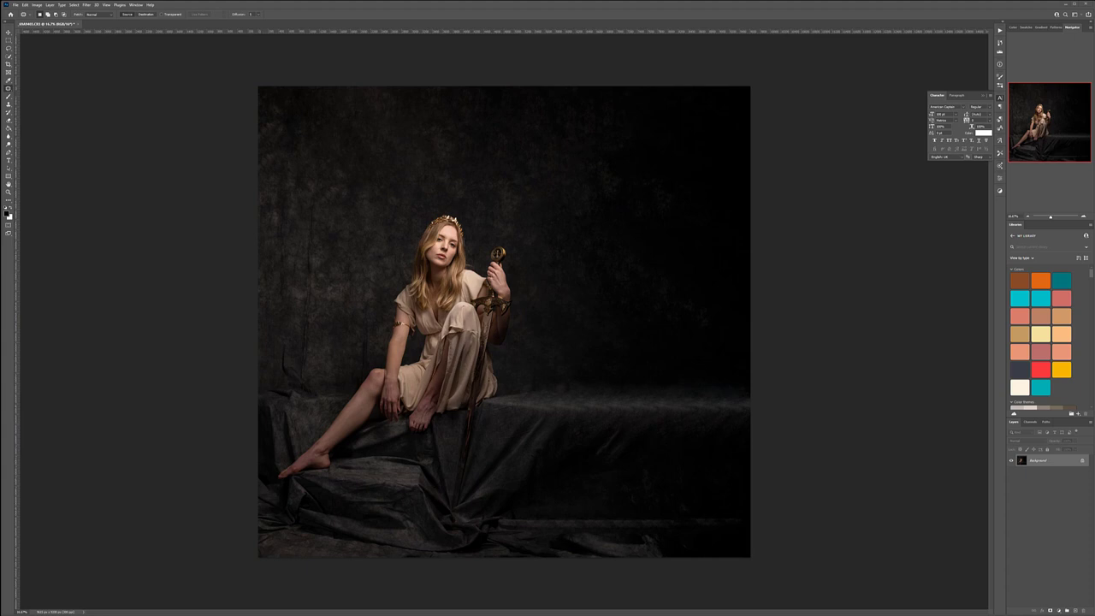
Open the wings preview sheet and compare its wing poses with the model's pose in the portrait.
{"action": "left_click_drag", "start_coordinate": [604, 39], "coordinate": [568, 31]}
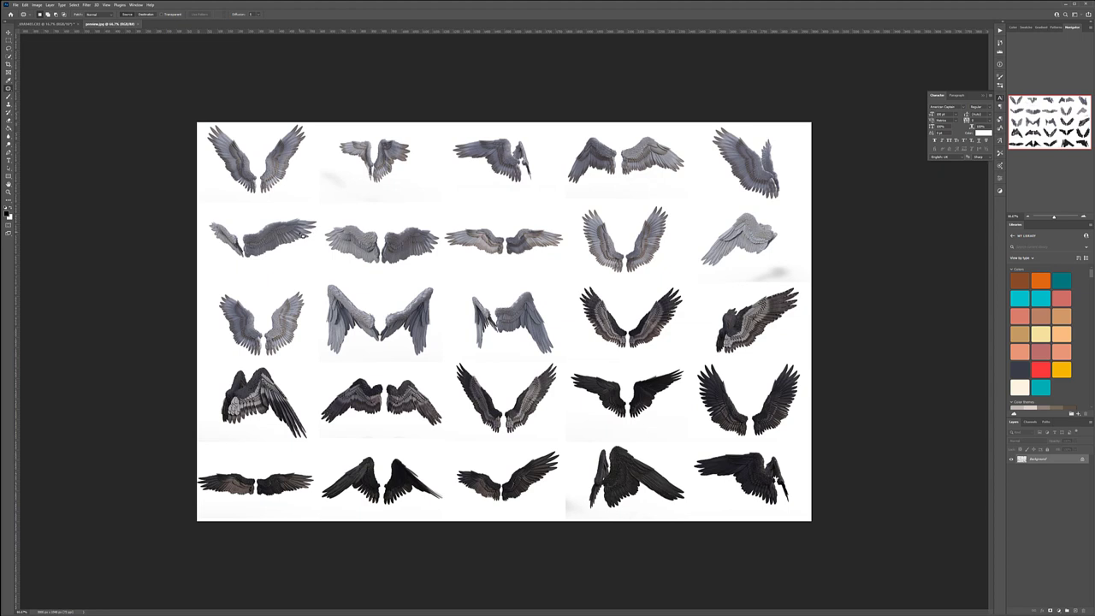
{"action": "left_click", "coordinate": [57, 25]}
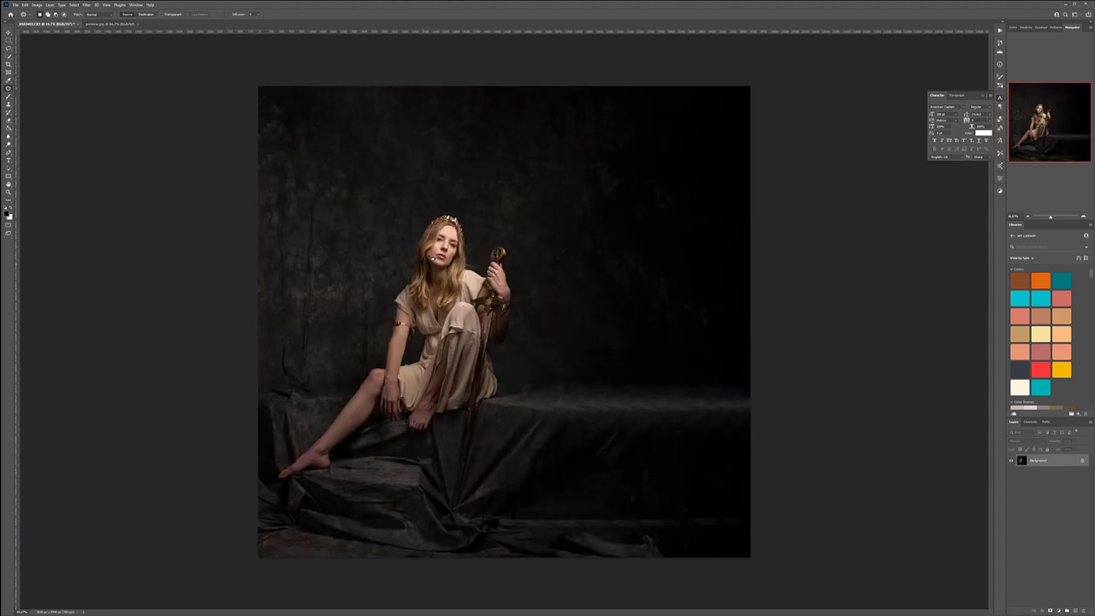
{"action": "left_click", "coordinate": [108, 24]}
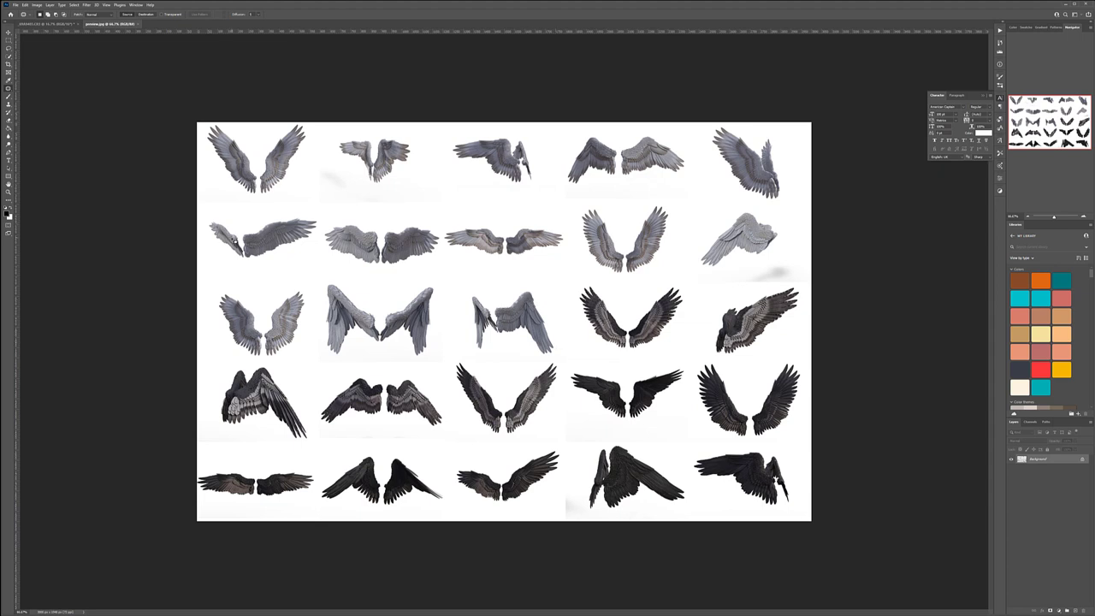
{"action": "left_click", "coordinate": [39, 24]}
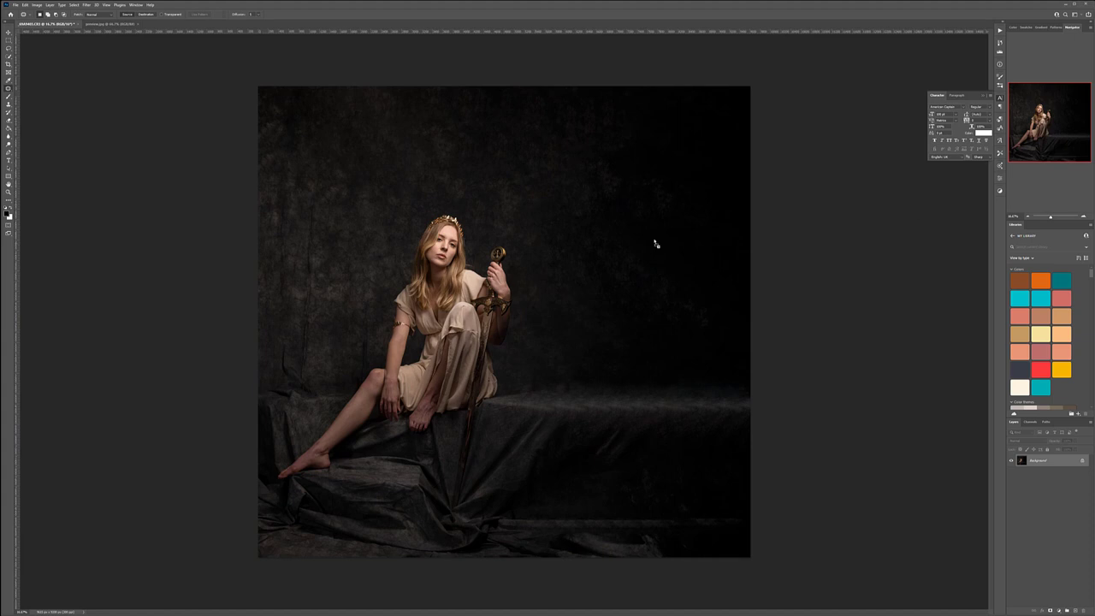
Try the white 3-4 side backlight wings in the portrait, slightly enlarged with their roots aligned to the model's shoulders.
{"action": "left_click_drag", "start_coordinate": [608, 275], "coordinate": [593, 255]}
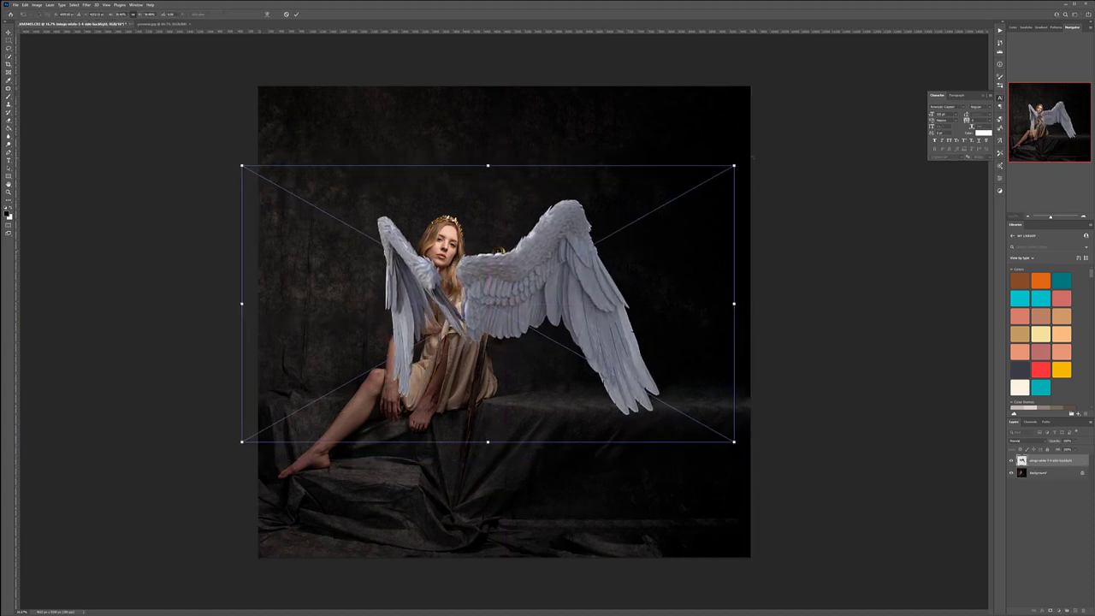
{"action": "left_click_drag", "start_coordinate": [734, 165], "coordinate": [787, 132]}
{"action": "left_click_drag", "start_coordinate": [684, 215], "coordinate": [658, 242]}
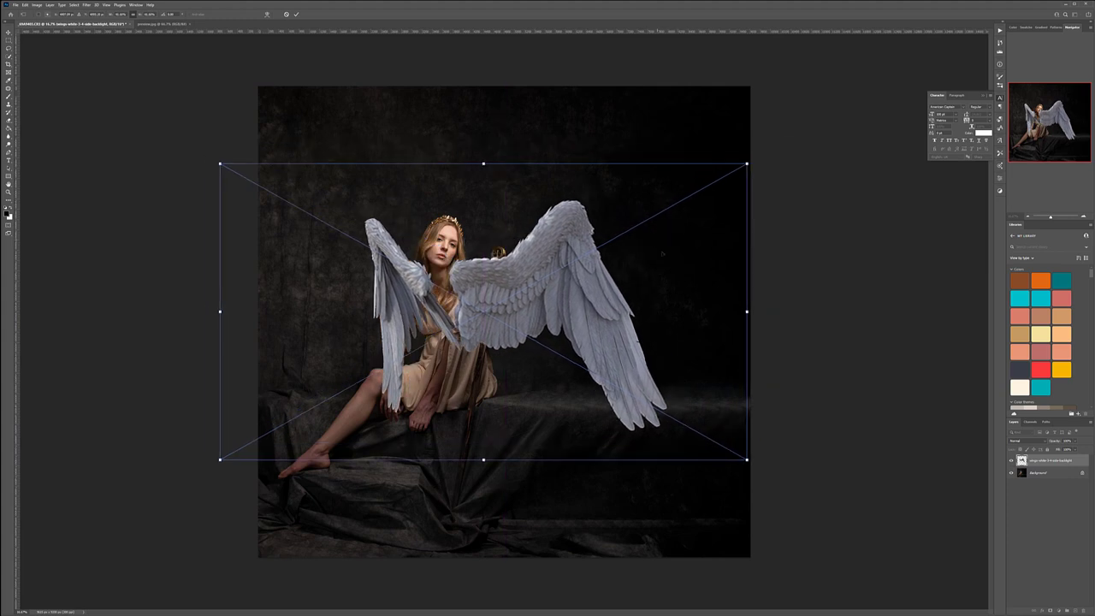
{"action": "mouse_move", "coordinate": [747, 459]}
{"action": "left_mouse_down"}
{"action": "mouse_move", "coordinate": [696, 428]}
{"action": "mouse_move", "coordinate": [760, 467]}
{"action": "left_mouse_up"}
{"action": "left_click_drag", "start_coordinate": [603, 349], "coordinate": [594, 355]}
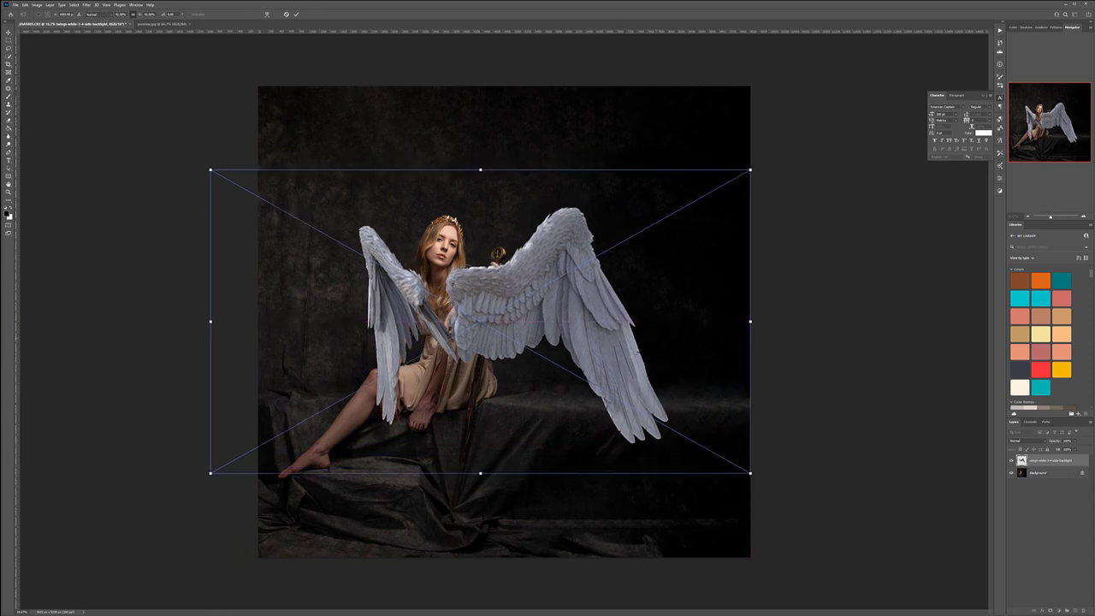
{"action": "key", "text": "Return"}
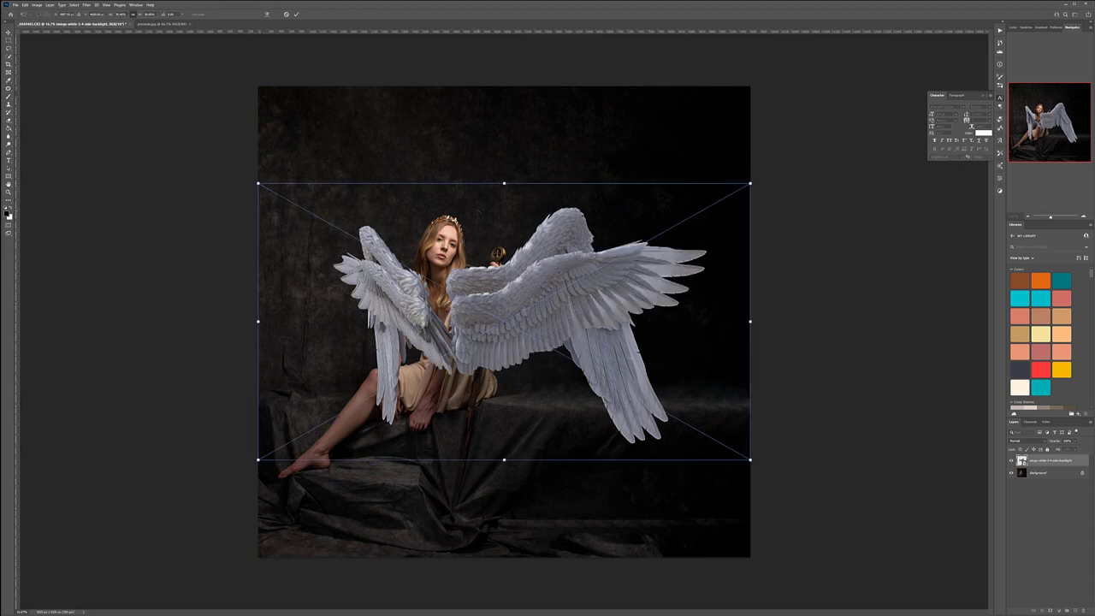
Place the white horizontal side wings at the model's shoulders, enlarge them toward the right edge, and hide the backlight wings layer.
{"action": "left_click_drag", "start_coordinate": [541, 316], "coordinate": [536, 286]}
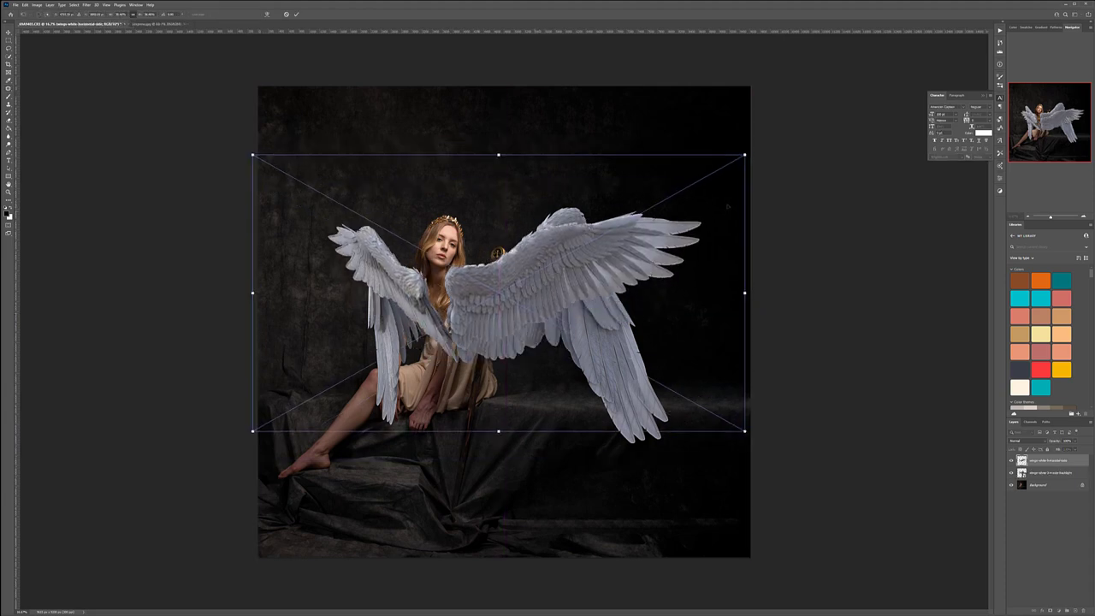
{"action": "left_click_drag", "start_coordinate": [745, 155], "coordinate": [796, 125]}
{"action": "mouse_move", "coordinate": [700, 224]}
{"action": "left_mouse_down"}
{"action": "mouse_move", "coordinate": [671, 240]}
{"action": "mouse_move", "coordinate": [687, 231]}
{"action": "left_mouse_up"}
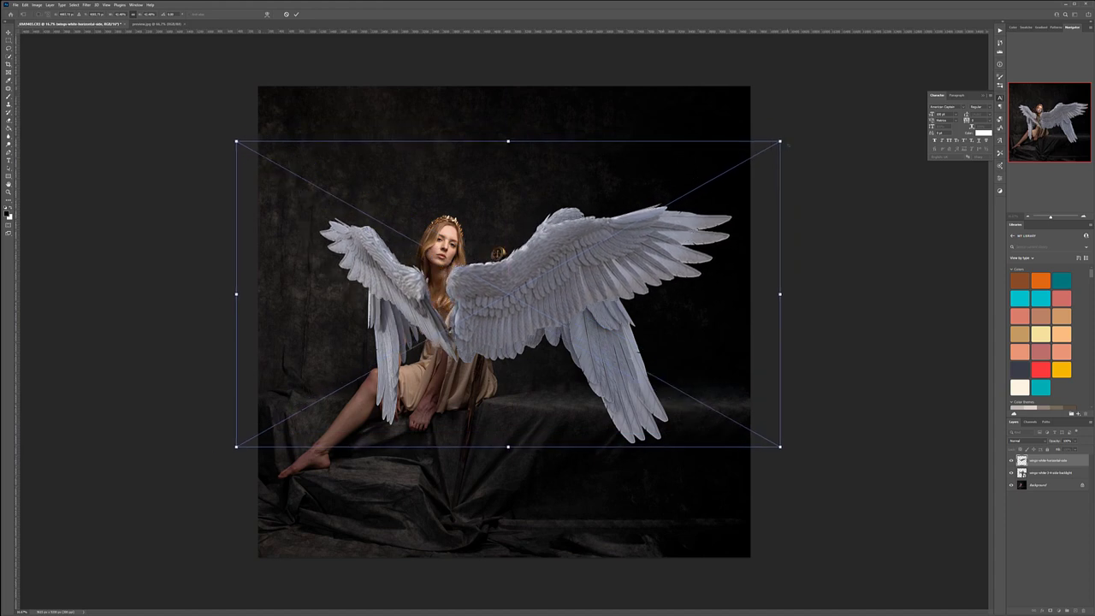
{"action": "left_click_drag", "start_coordinate": [781, 142], "coordinate": [789, 136]}
{"action": "mouse_move", "coordinate": [703, 220]}
{"action": "left_mouse_down"}
{"action": "mouse_move", "coordinate": [691, 247]}
{"action": "mouse_move", "coordinate": [710, 223]}
{"action": "left_mouse_up"}
{"action": "key", "text": "Return"}
{"action": "left_click", "coordinate": [1012, 472]}
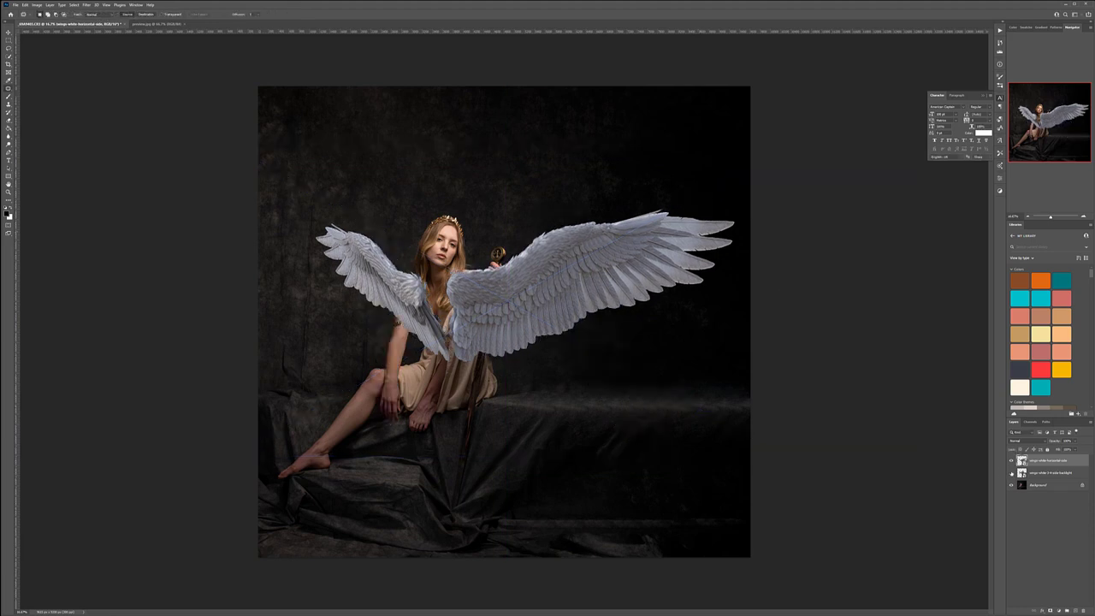
Shift the horizontal wings slightly at the shoulders and rotate them a little counterclockwise so the large wing points upward.
{"action": "mouse_move", "coordinate": [501, 286]}
{"action": "left_mouse_down"}
{"action": "mouse_move", "coordinate": [499, 361]}
{"action": "mouse_move", "coordinate": [519, 325]}
{"action": "mouse_move", "coordinate": [502, 287]}
{"action": "left_mouse_up"}
{"action": "key", "text": "v"}
{"action": "mouse_move", "coordinate": [469, 285]}
{"action": "left_mouse_down"}
{"action": "mouse_move", "coordinate": [488, 209]}
{"action": "mouse_move", "coordinate": [454, 295]}
{"action": "mouse_move", "coordinate": [470, 301]}
{"action": "mouse_move", "coordinate": [469, 282]}
{"action": "left_mouse_up"}
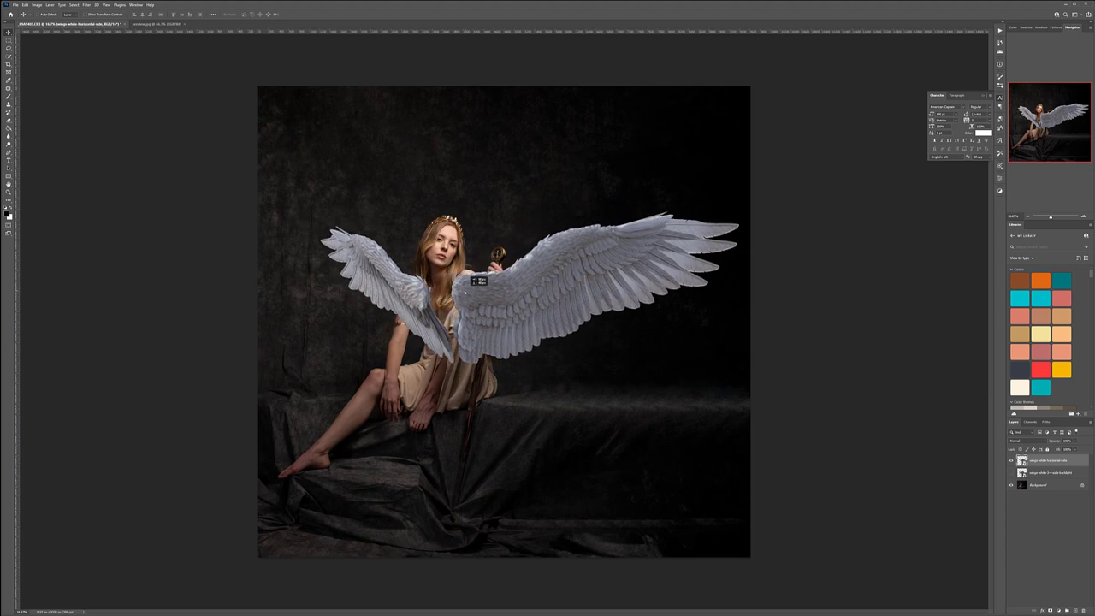
{"action": "key", "text": "ctrl+t"}
{"action": "mouse_move", "coordinate": [805, 121]}
{"action": "left_mouse_down"}
{"action": "mouse_move", "coordinate": [767, 71]}
{"action": "mouse_move", "coordinate": [794, 116]}
{"action": "left_mouse_up"}
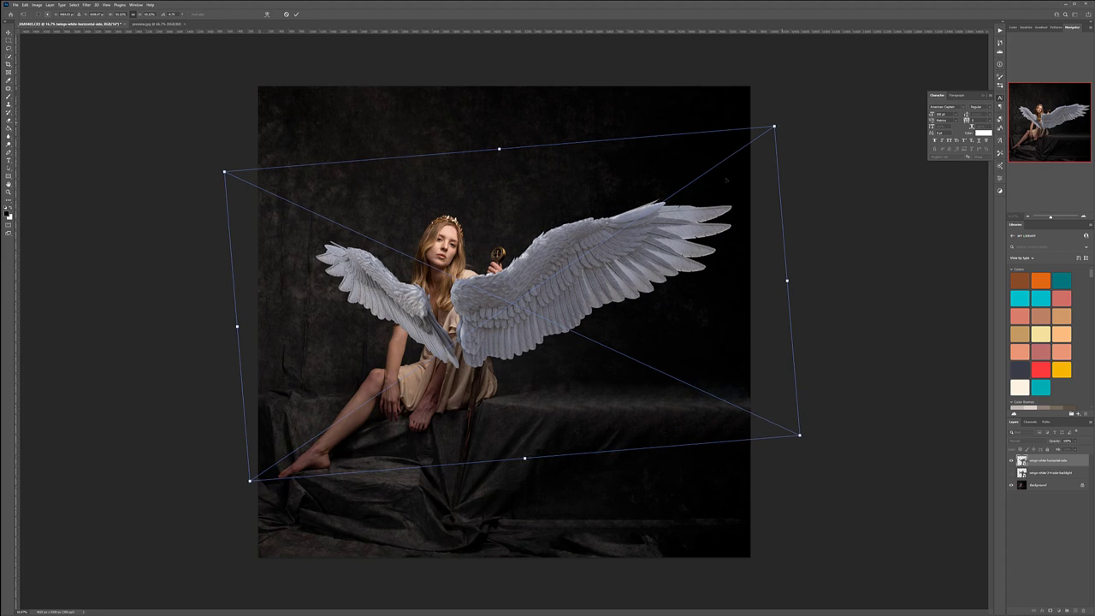
{"action": "mouse_move", "coordinate": [495, 270]}
{"action": "left_mouse_down"}
{"action": "mouse_move", "coordinate": [503, 330]}
{"action": "mouse_move", "coordinate": [498, 269]}
{"action": "left_mouse_up"}
{"action": "key", "text": "Return"}
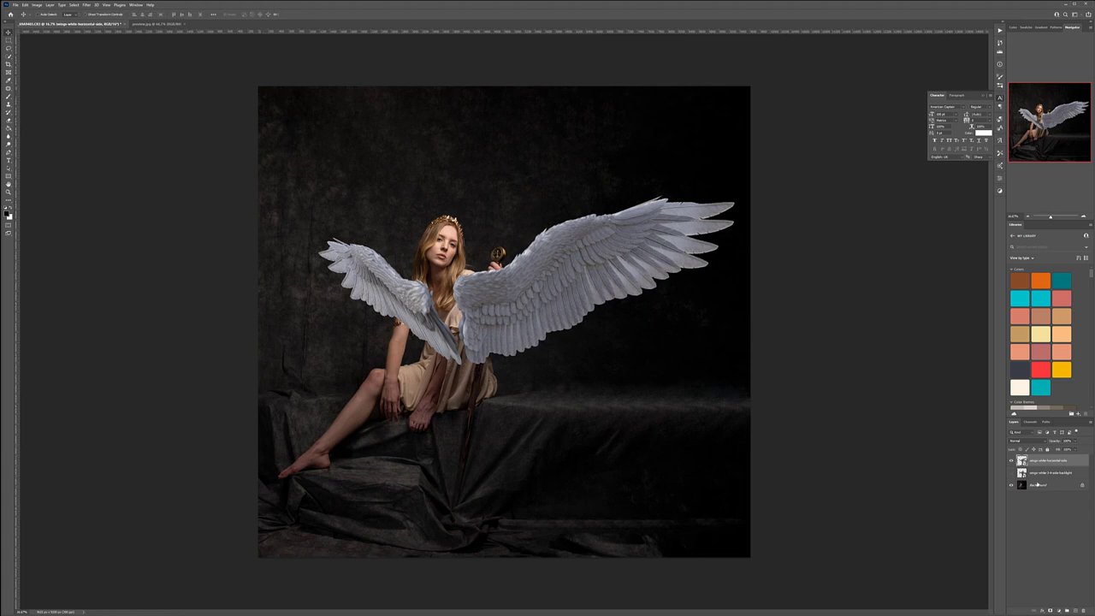
Show the backlight wings instead, tilt them slightly counterclockwise for comparison, and switch back to the horizontal wings.
{"action": "left_click", "coordinate": [1011, 473]}
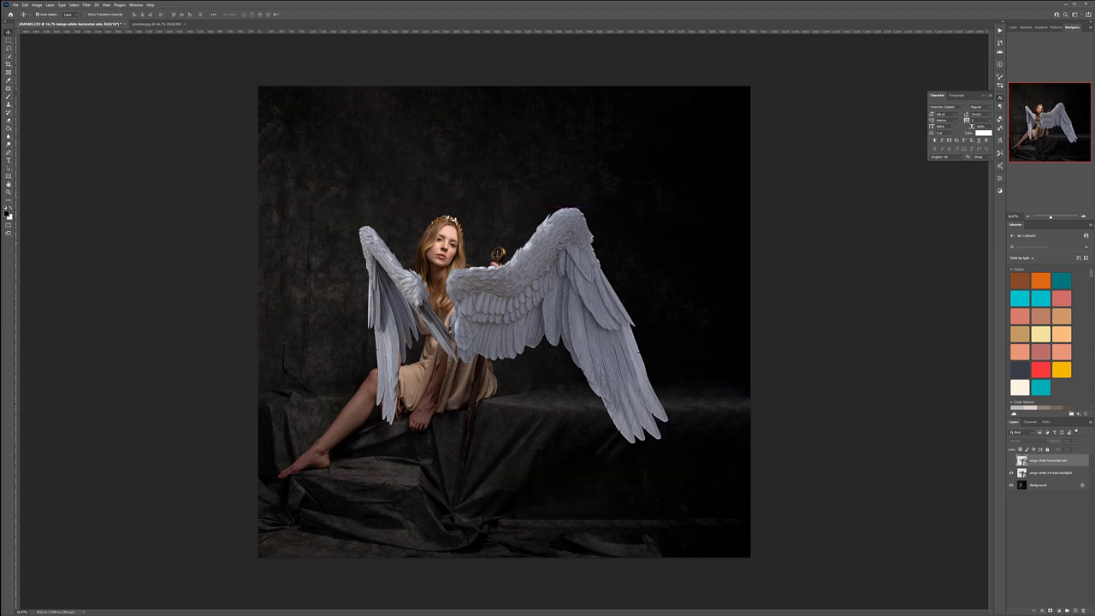
{"action": "left_click", "coordinate": [1043, 472]}
{"action": "key", "text": "ctrl+t"}
{"action": "mouse_move", "coordinate": [770, 152]}
{"action": "left_mouse_down"}
{"action": "mouse_move", "coordinate": [758, 119]}
{"action": "mouse_move", "coordinate": [779, 142]}
{"action": "left_mouse_up"}
{"action": "mouse_move", "coordinate": [528, 259]}
{"action": "left_mouse_down"}
{"action": "mouse_move", "coordinate": [536, 243]}
{"action": "mouse_move", "coordinate": [520, 209]}
{"action": "mouse_move", "coordinate": [531, 261]}
{"action": "left_mouse_up"}
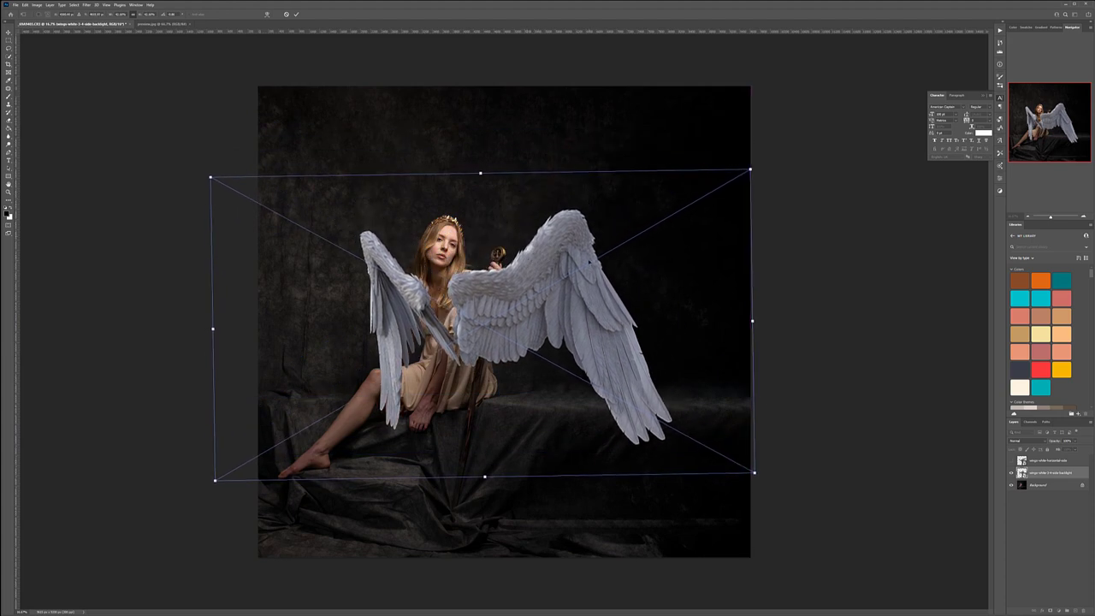
{"action": "key", "text": "Return"}
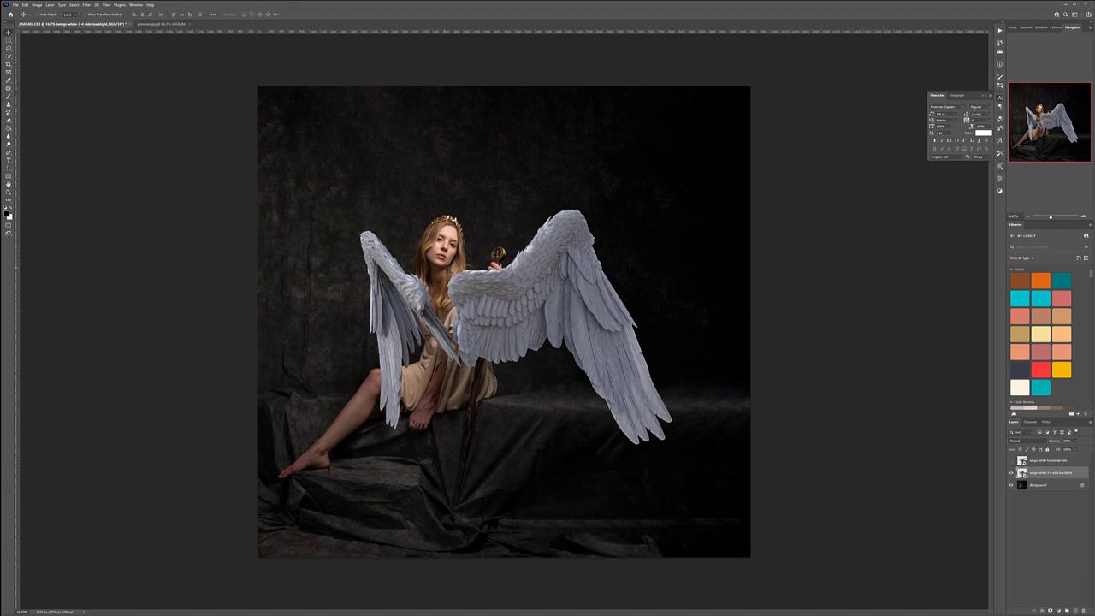
{"action": "left_click", "coordinate": [1011, 472]}
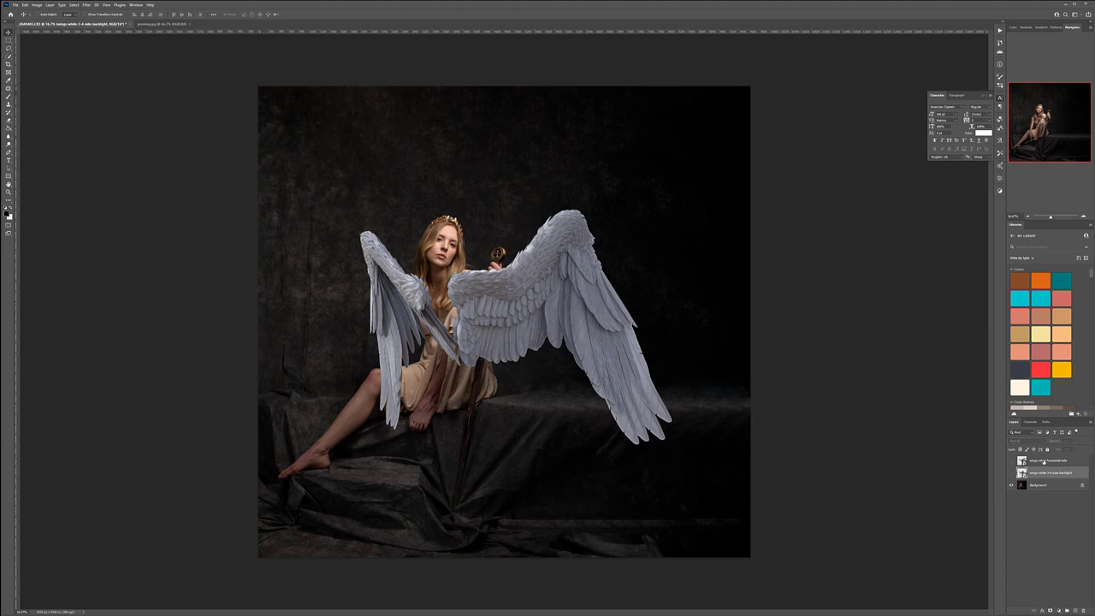
{"action": "left_click", "coordinate": [1011, 461]}
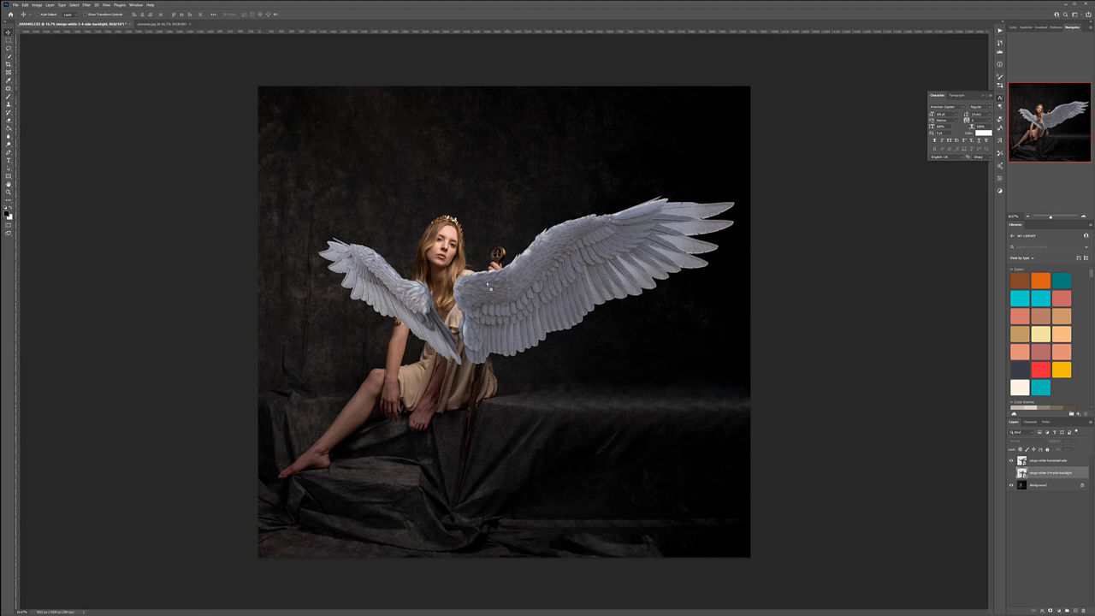
Try enlarged upward-extended white wings behind the horizontal pair, and delete them together with the hidden backlight wings layer.
{"action": "key", "text": "ctrl+t"}
{"action": "left_click_drag", "start_coordinate": [581, 308], "coordinate": [527, 213]}
{"action": "left_click_drag", "start_coordinate": [695, 90], "coordinate": [753, 58]}
{"action": "left_click_drag", "start_coordinate": [657, 119], "coordinate": [628, 120]}
{"action": "left_click_drag", "start_coordinate": [719, 383], "coordinate": [821, 442]}
{"action": "left_click_drag", "start_coordinate": [657, 377], "coordinate": [611, 336]}
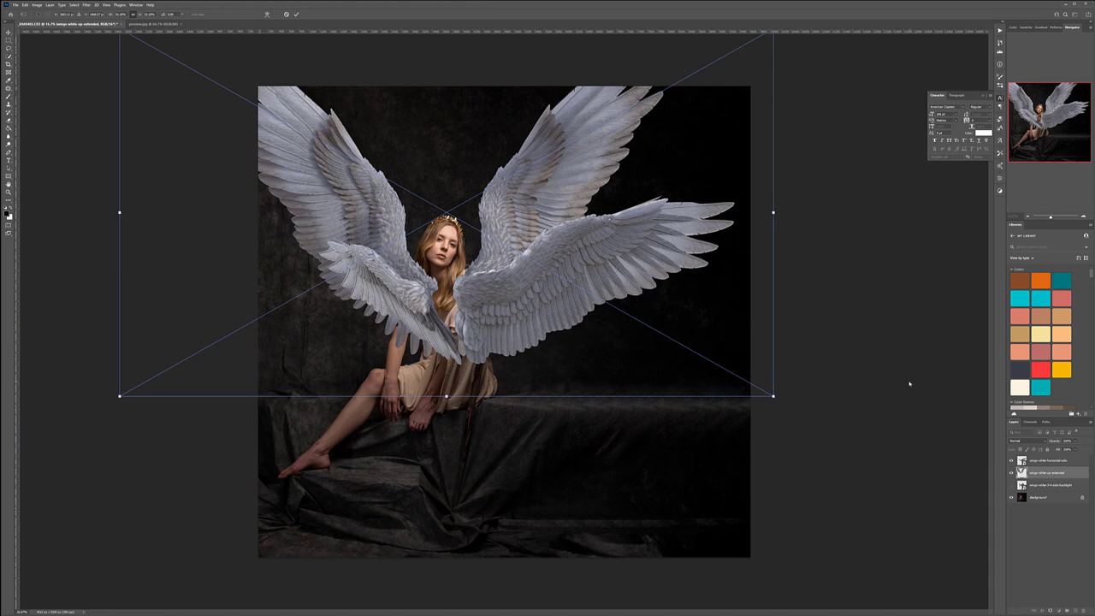
{"action": "key", "text": "Return"}
{"action": "key", "text": "Delete"}
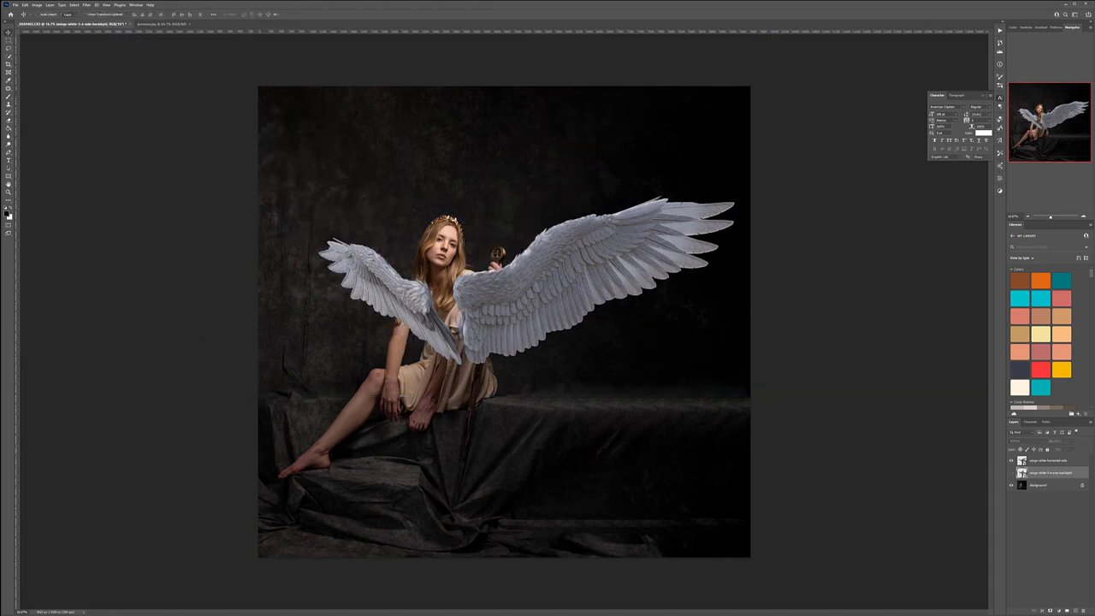
{"action": "key", "text": "Delete"}
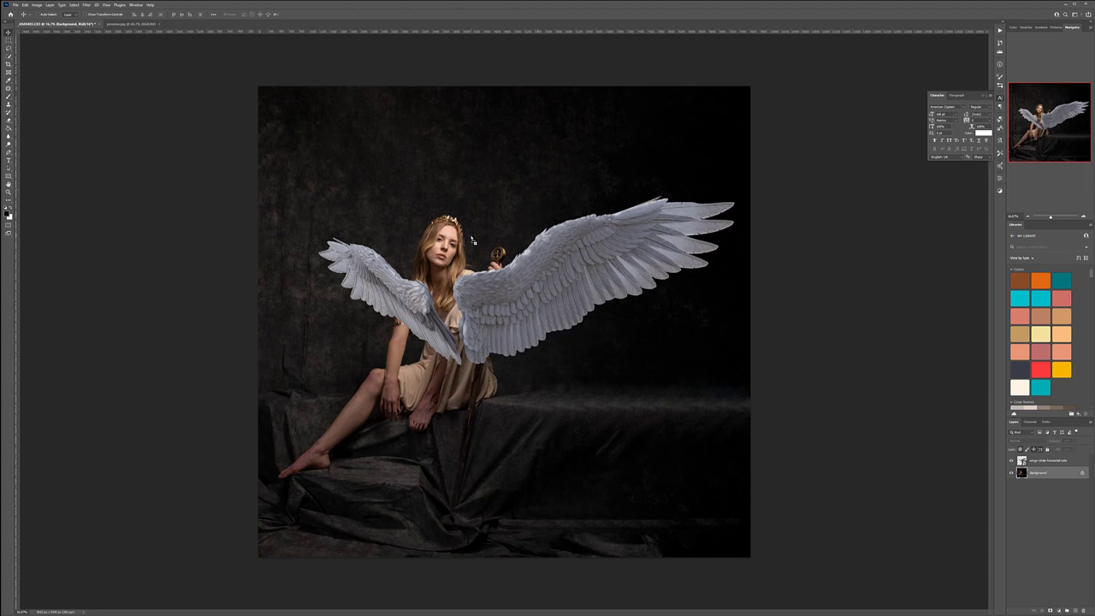
{"action": "left_click_drag", "start_coordinate": [556, 219], "coordinate": [526, 161]}
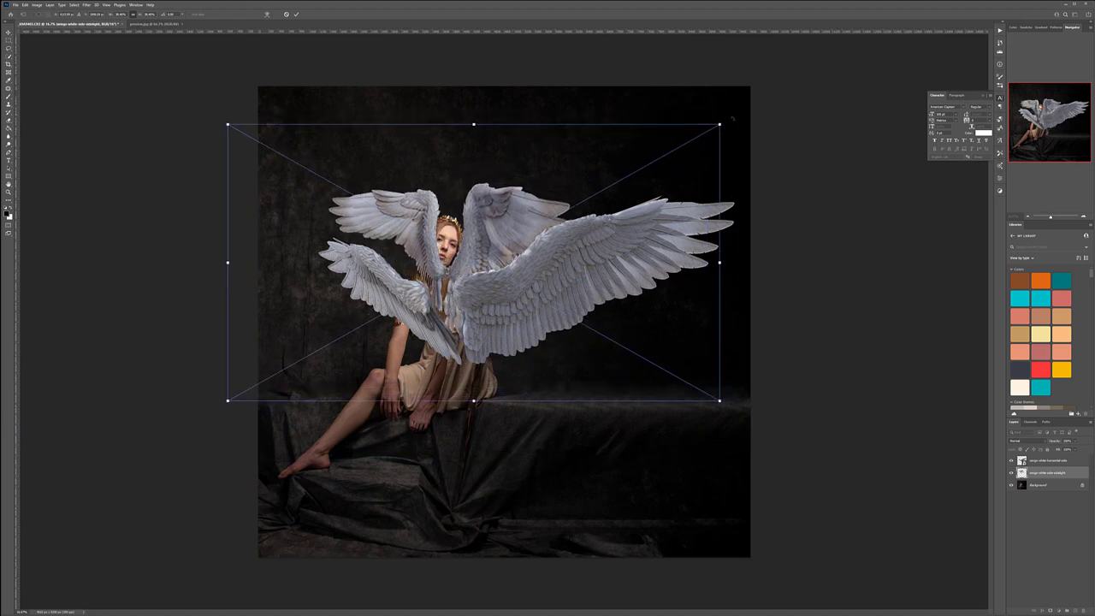
{"action": "left_click_drag", "start_coordinate": [721, 123], "coordinate": [657, 170]}
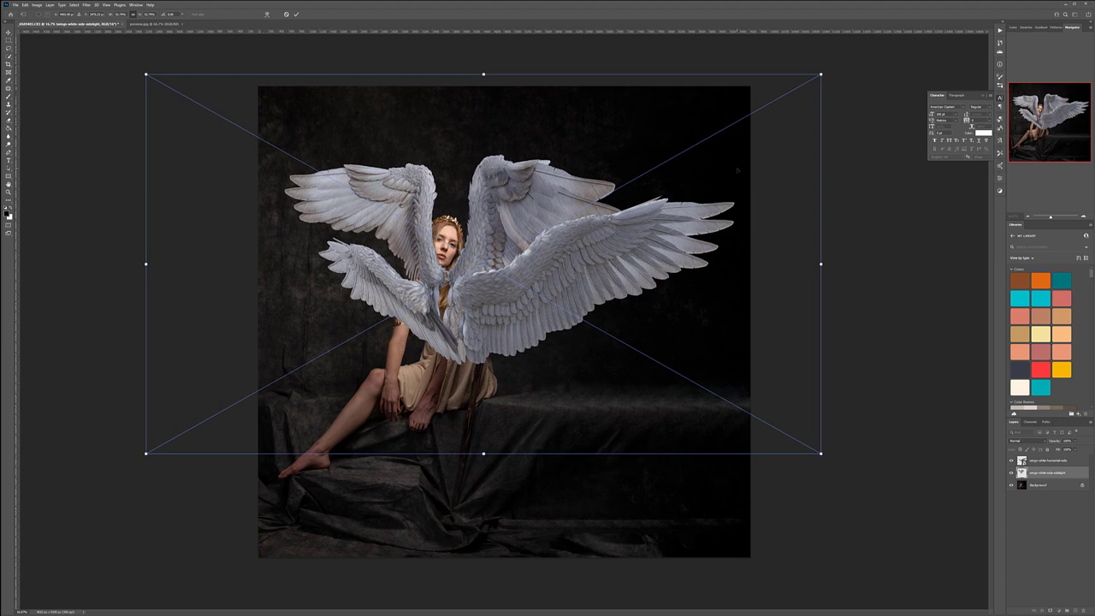
{"action": "key", "text": "Escape"}
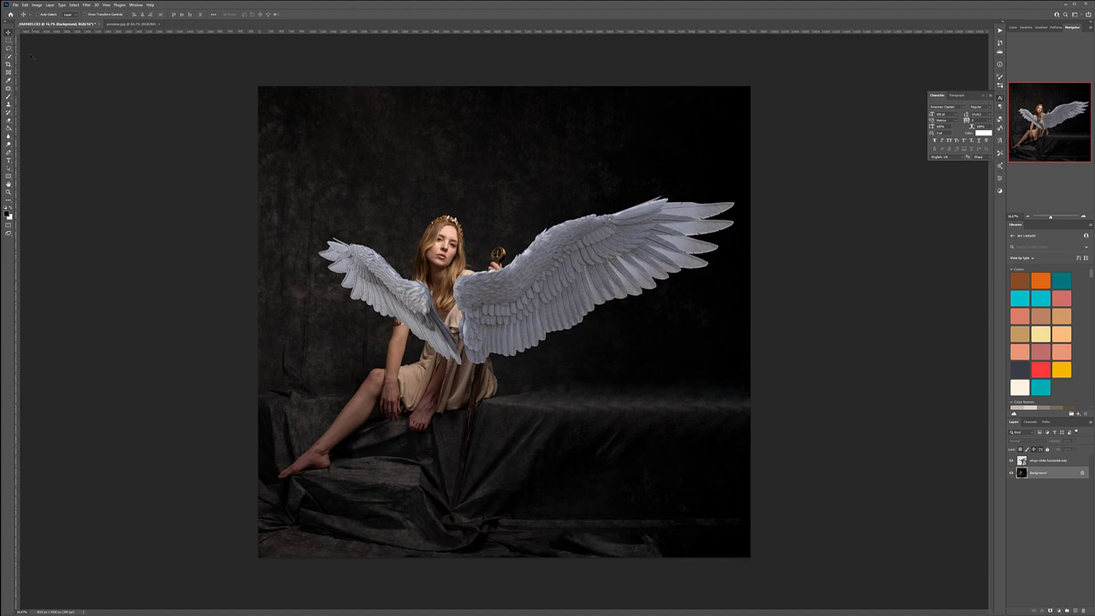
Crop the composition's top and bottom edges into a wider landscape format, keeping the full width with the wings and the model's feet.
{"action": "key", "text": "c"}
{"action": "mouse_move", "coordinate": [504, 86]}
{"action": "left_mouse_down"}
{"action": "mouse_move", "coordinate": [503, 118]}
{"action": "mouse_move", "coordinate": [503, 107]}
{"action": "left_mouse_up"}
{"action": "left_click_drag", "start_coordinate": [438, 535], "coordinate": [443, 503]}
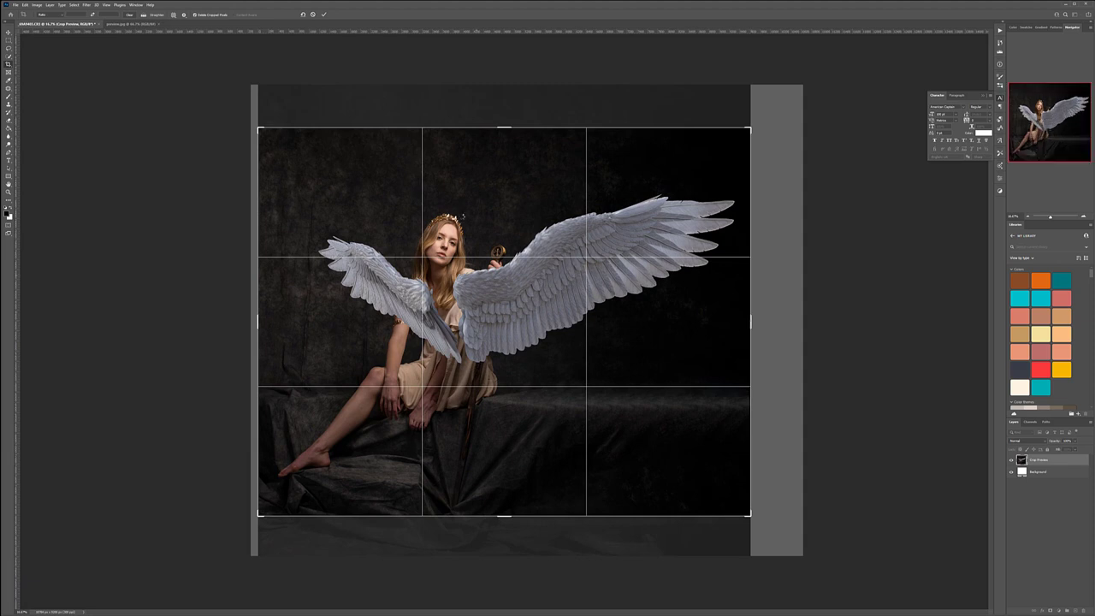
{"action": "key", "text": "Return"}
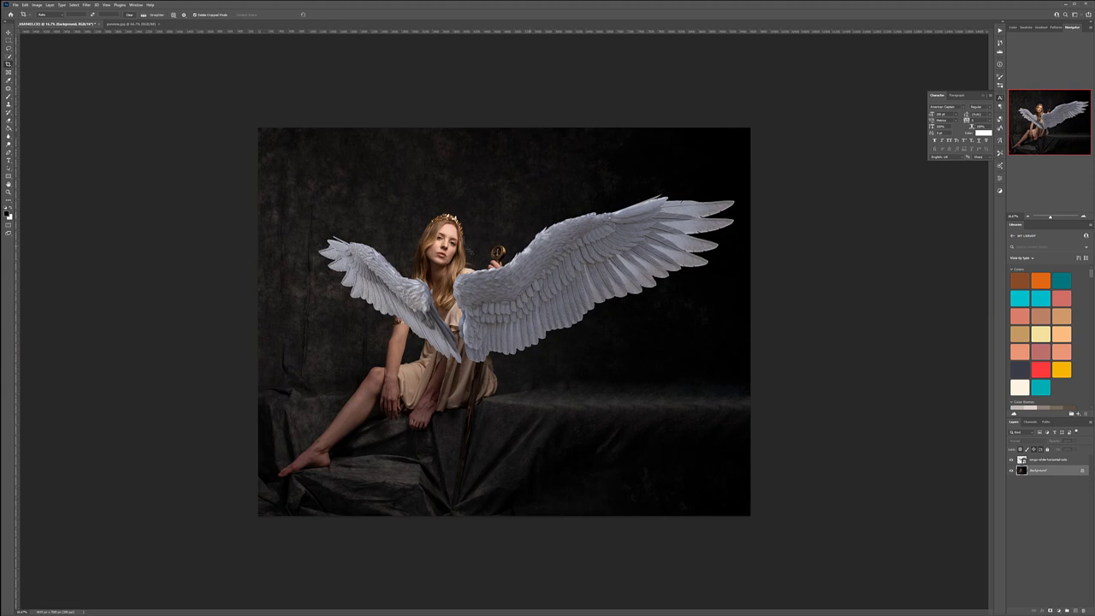
Hide the horizontal wings, duplicate the Background layer, and rename the copy "model".
{"action": "left_click", "coordinate": [10, 32]}
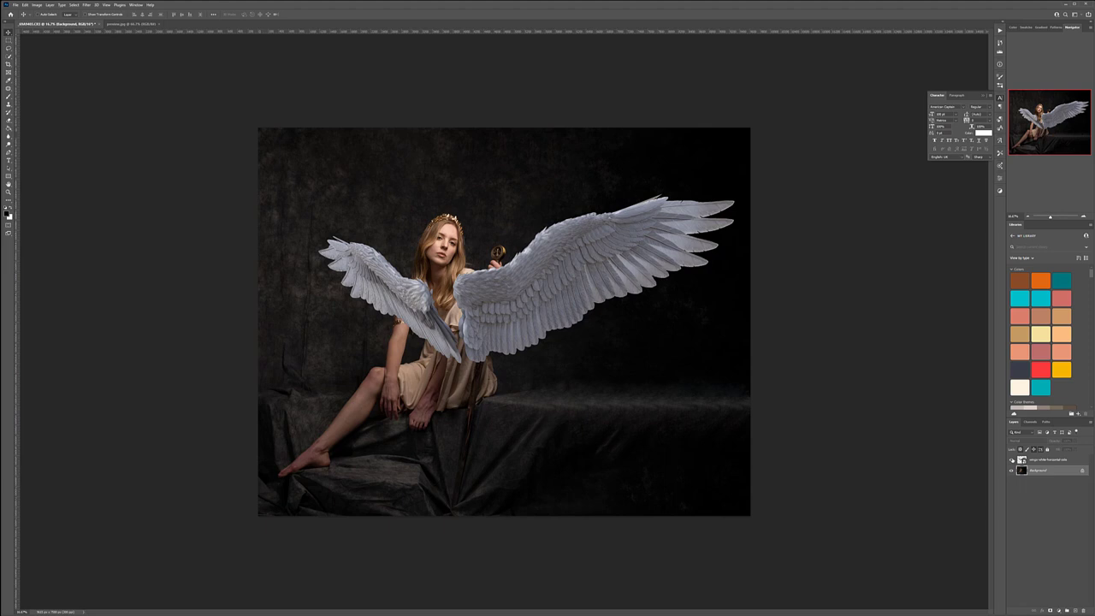
{"action": "left_click", "coordinate": [1012, 459]}
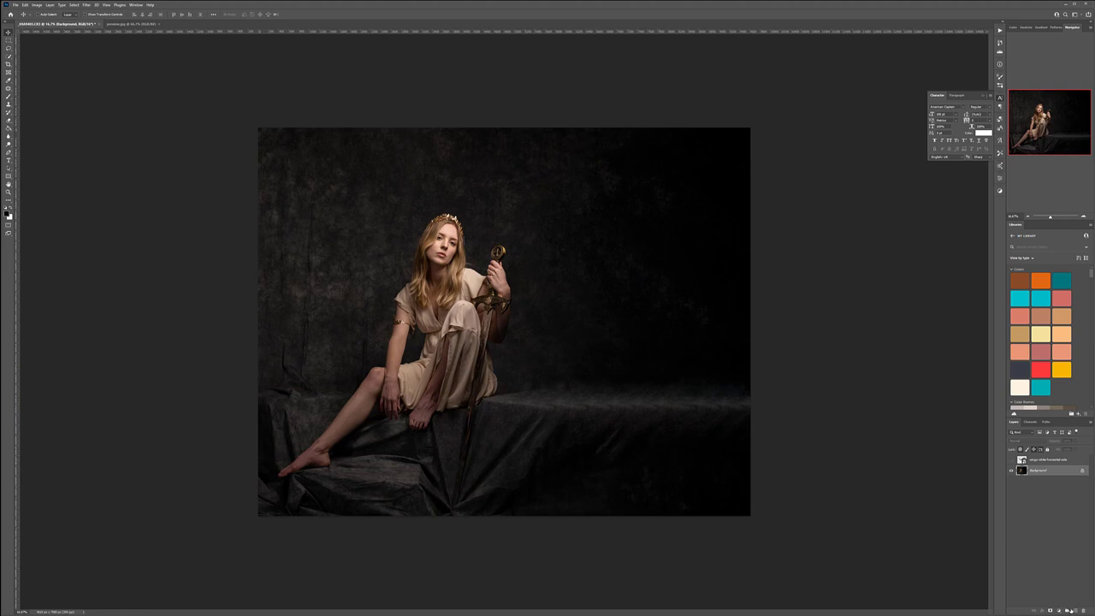
{"action": "left_click_drag", "start_coordinate": [1050, 474], "coordinate": [1077, 611]}
{"action": "double_click", "coordinate": [1043, 472]}
{"action": "type", "text": "clean"}
{"action": "key", "text": "Return"}
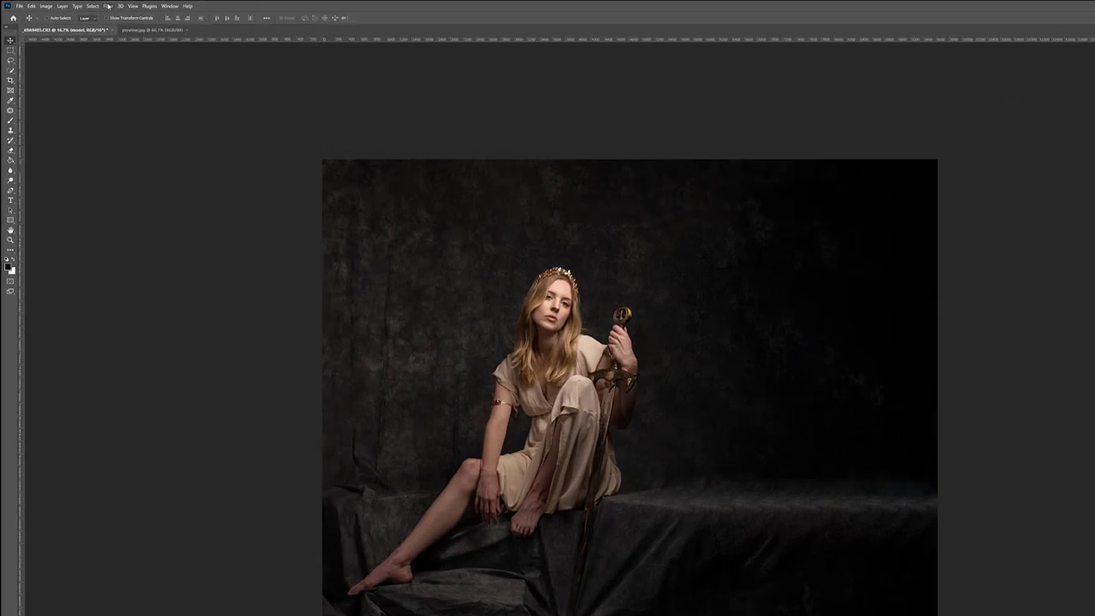
Apply the Retouch4me Heal filter to the model layer with Make Mask enabled.
{"action": "left_click", "coordinate": [86, 4]}
{"action": "mouse_move", "coordinate": [288, 333]}
{"action": "left_click", "coordinate": [368, 331]}
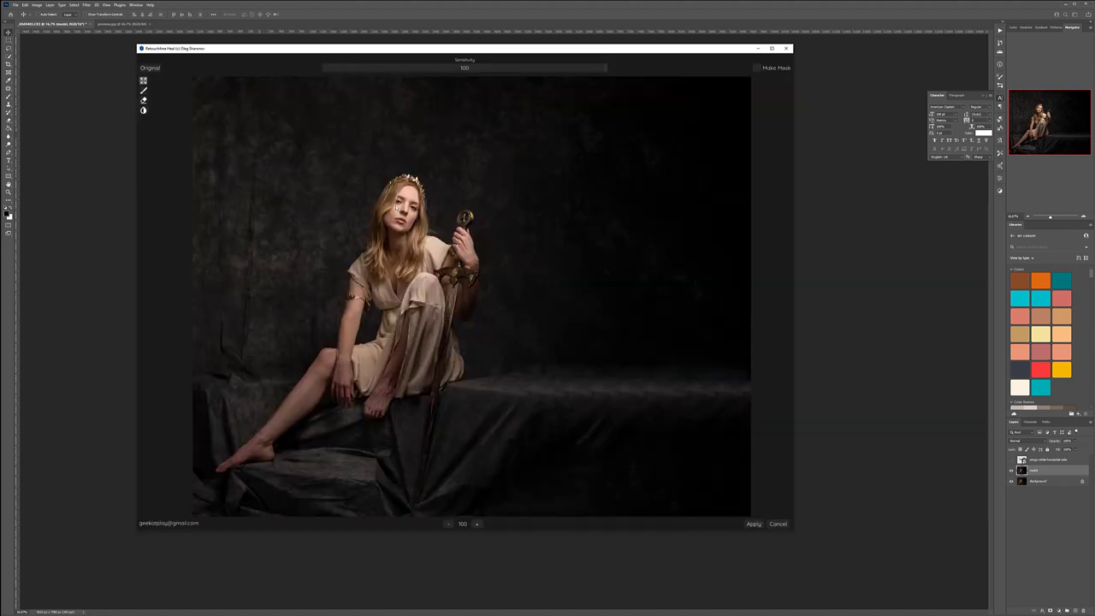
{"action": "scroll", "coordinate": [396, 207], "scroll_direction": "up", "scroll_amount": 2}
{"action": "scroll", "coordinate": [401, 223], "scroll_direction": "up", "scroll_amount": 5}
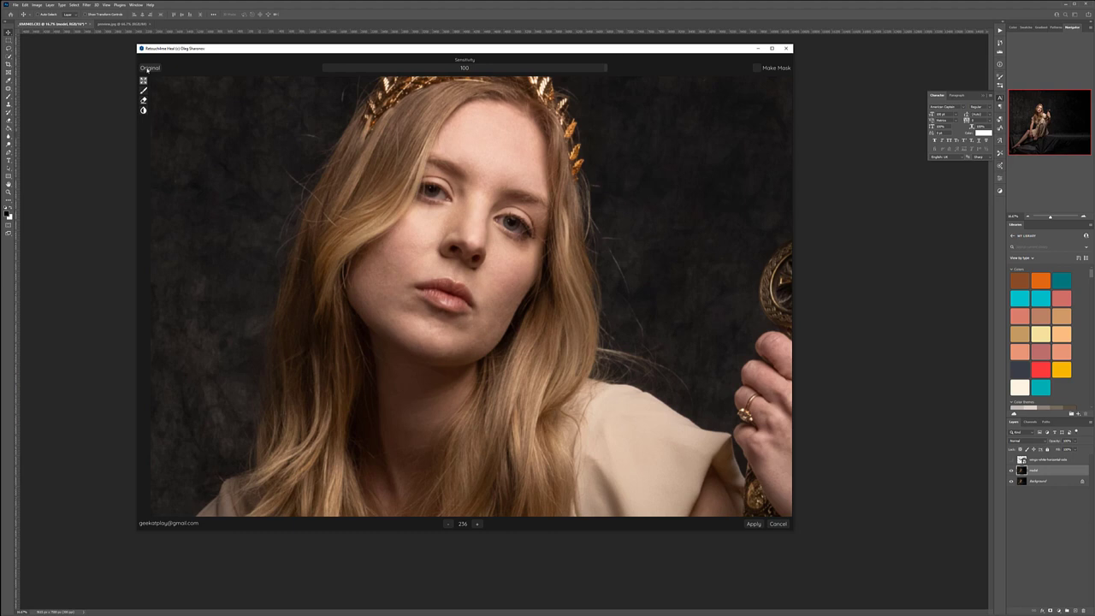
{"action": "scroll", "coordinate": [532, 225], "scroll_direction": "down", "scroll_amount": 8}
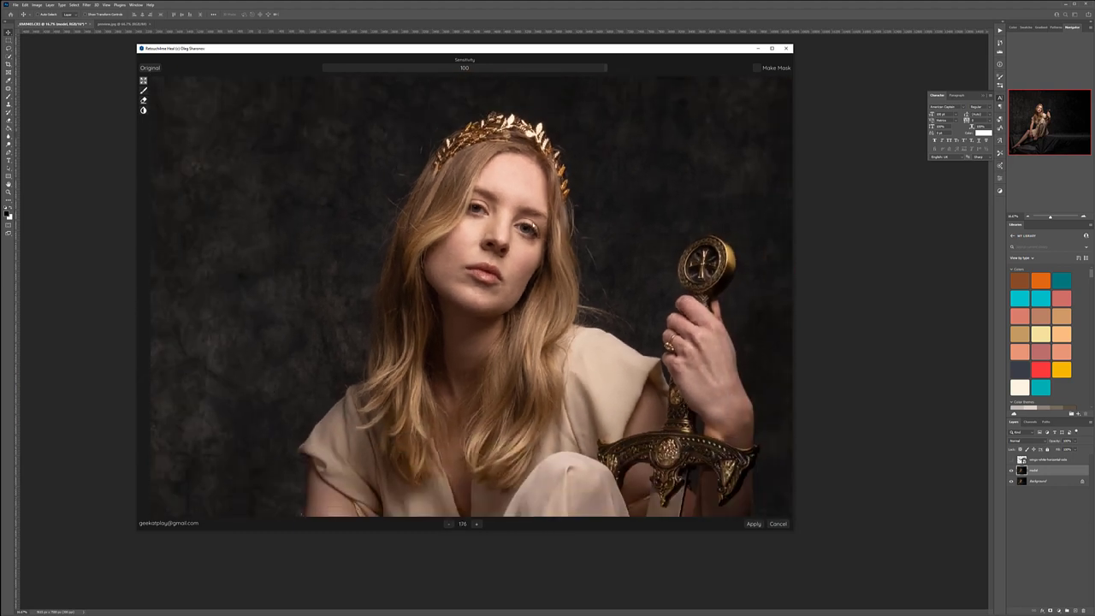
{"action": "left_click", "coordinate": [760, 67]}
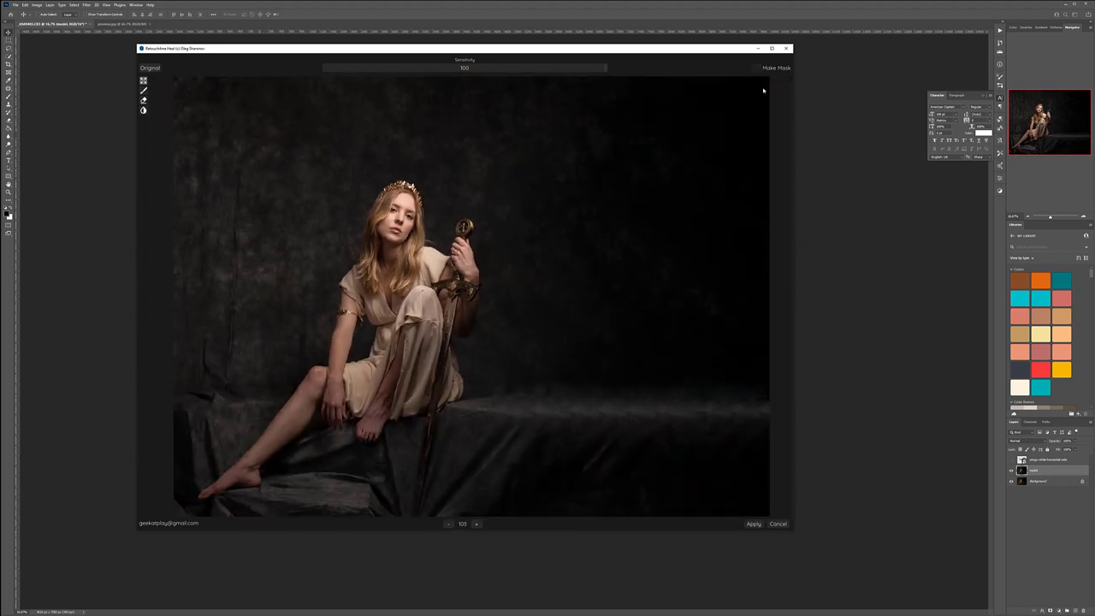
{"action": "left_click", "coordinate": [753, 524]}
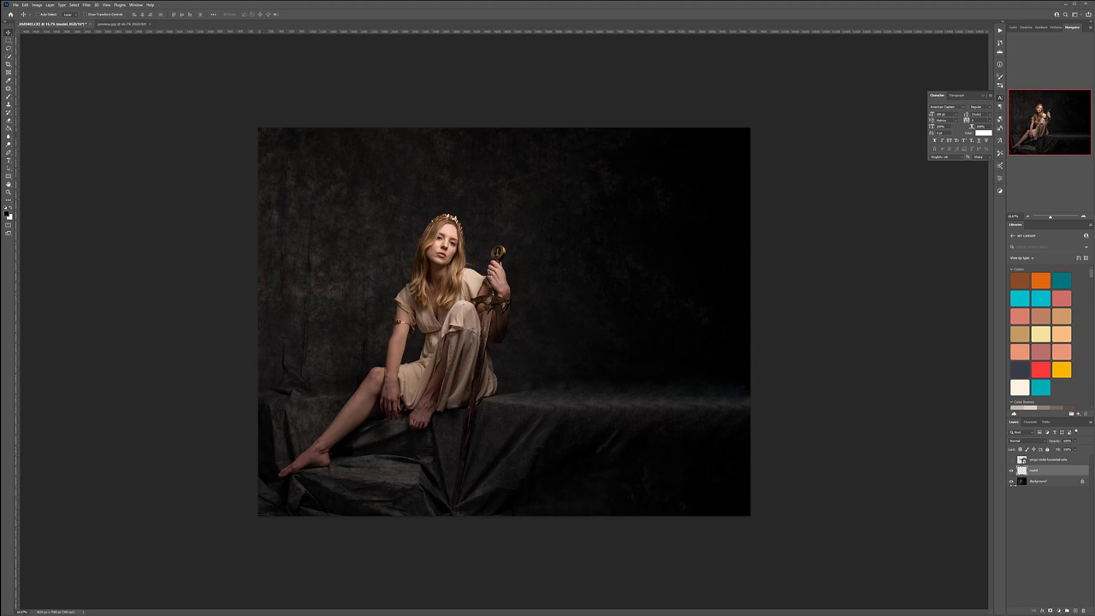
Inspect the healed patches on the model layer by hiding the Background layer, and show the background again.
{"action": "left_click", "coordinate": [1012, 481]}
{"action": "left_click", "coordinate": [1012, 481]}
{"action": "left_click", "coordinate": [1012, 481]}
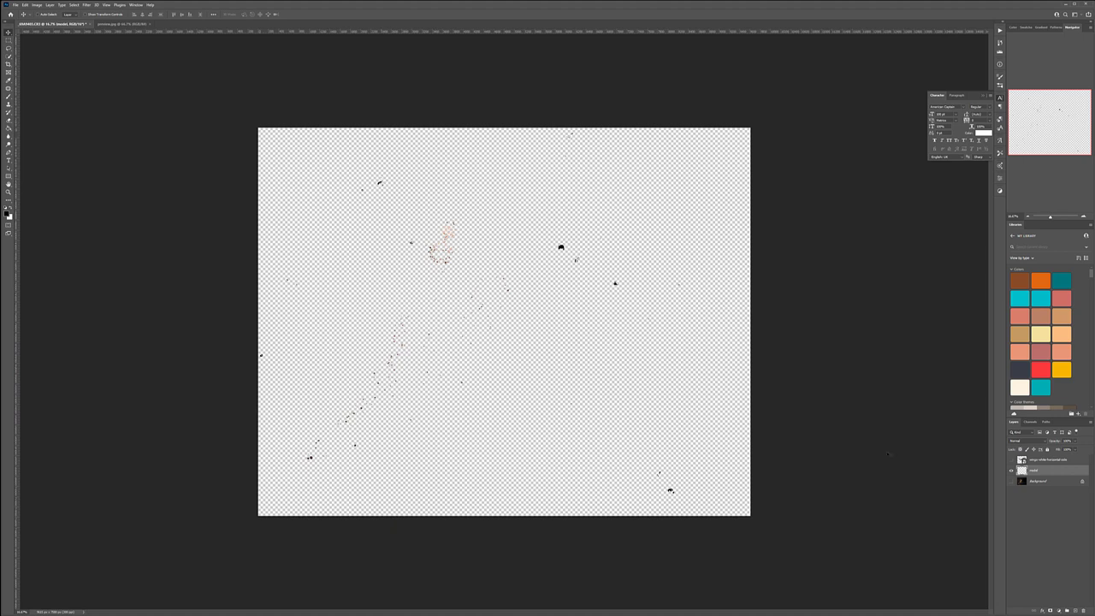
{"action": "left_click", "coordinate": [1012, 481]}
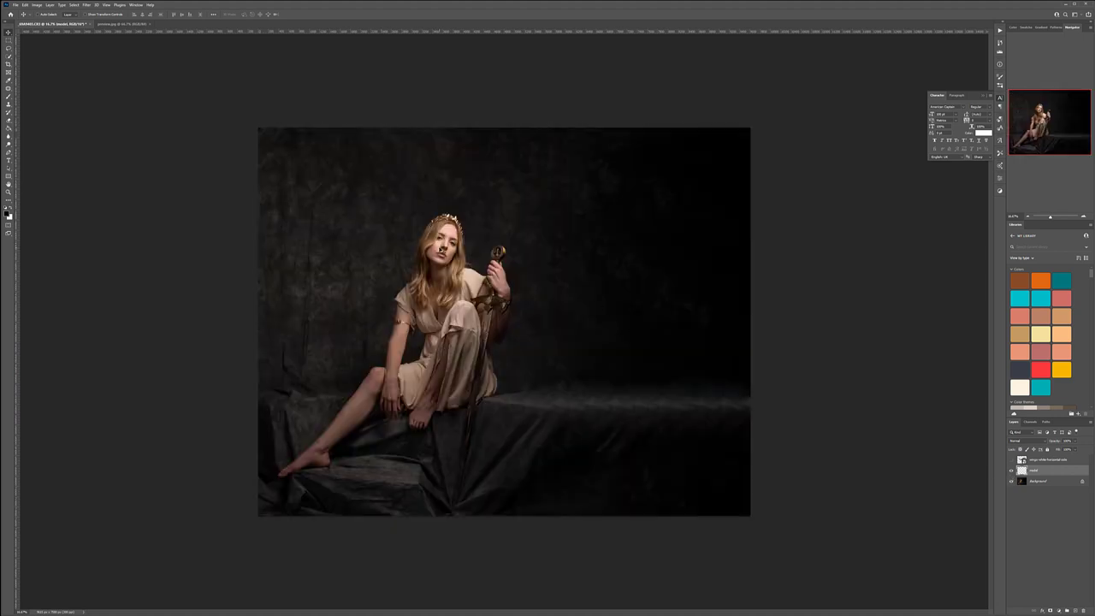
Add an empty layer directly above the Background layer and activate the Healing Brush for manual retouching.
{"action": "scroll", "coordinate": [439, 249], "scroll_direction": "up", "scroll_amount": 10}
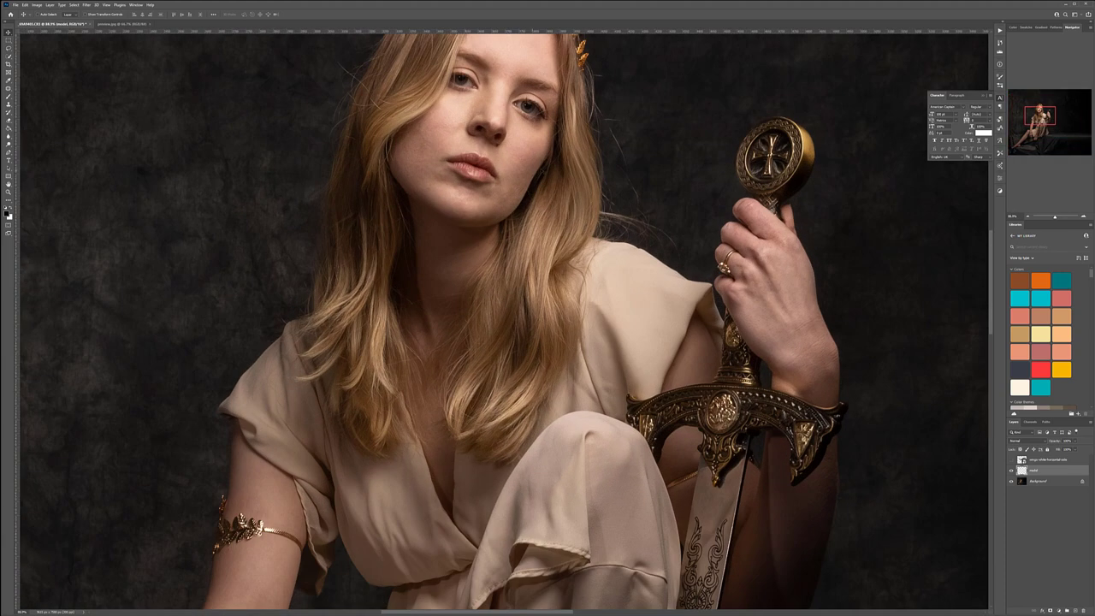
{"action": "scroll", "coordinate": [751, 432], "scroll_direction": "up", "scroll_amount": 4}
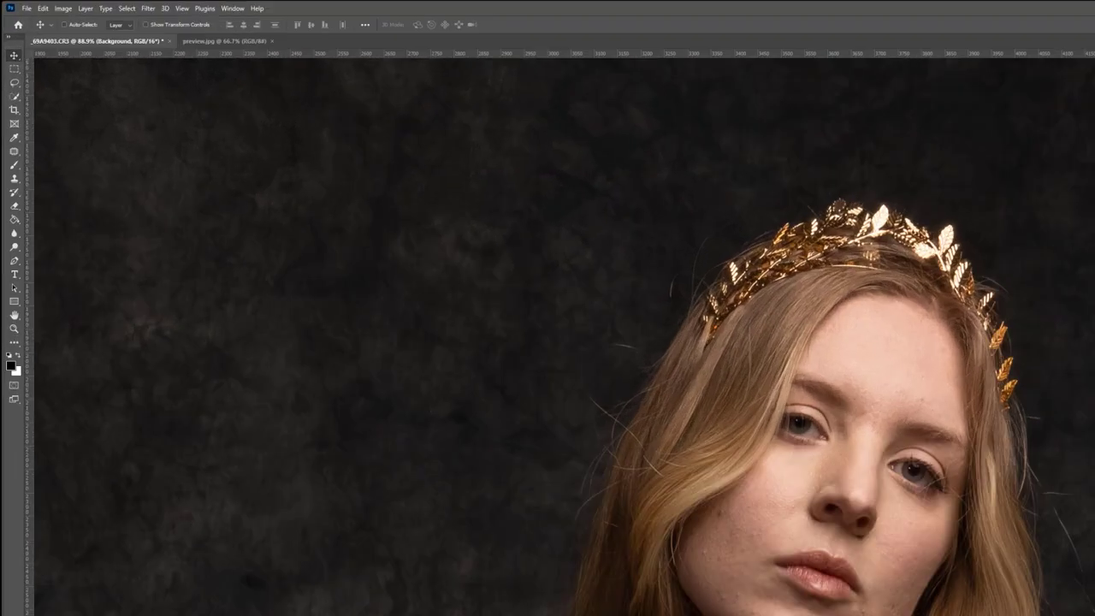
{"action": "key", "text": "ctrl+j"}
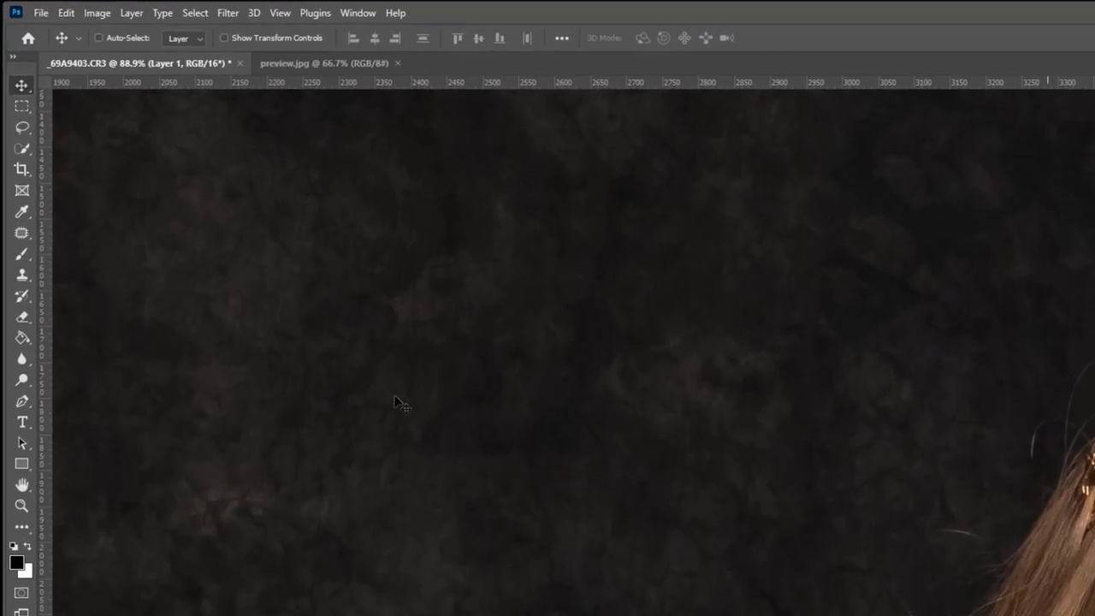
{"action": "left_click", "coordinate": [22, 232]}
{"action": "left_click", "coordinate": [101, 245]}
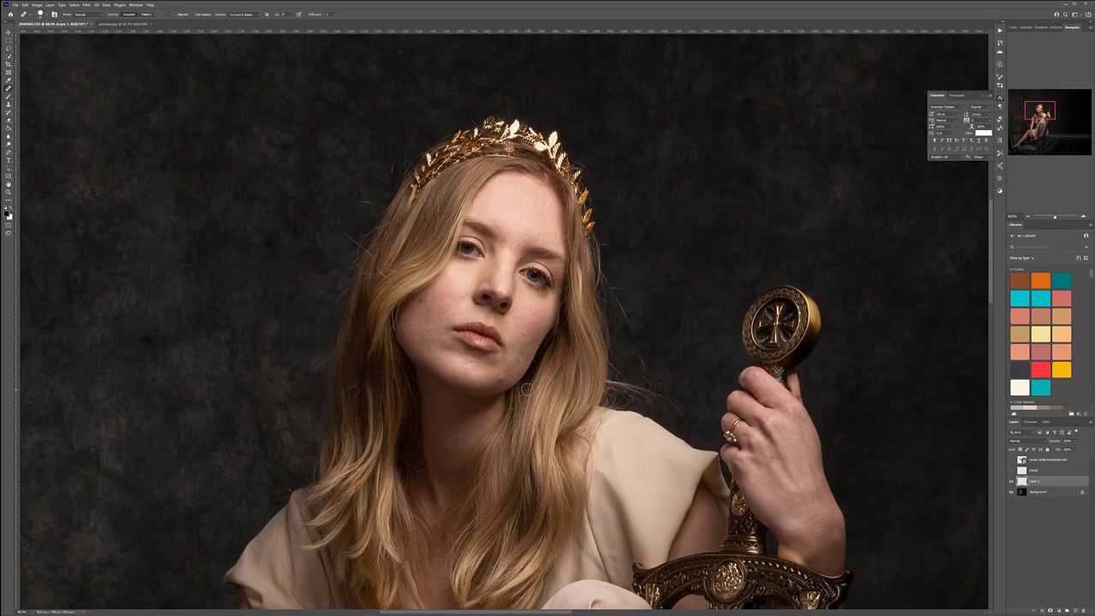
Heal the dark blemishes on the model's chin and lower cheeks on the new layer, sampling clean skin nearby.
{"action": "scroll", "coordinate": [506, 386], "scroll_direction": "up", "scroll_amount": 5}
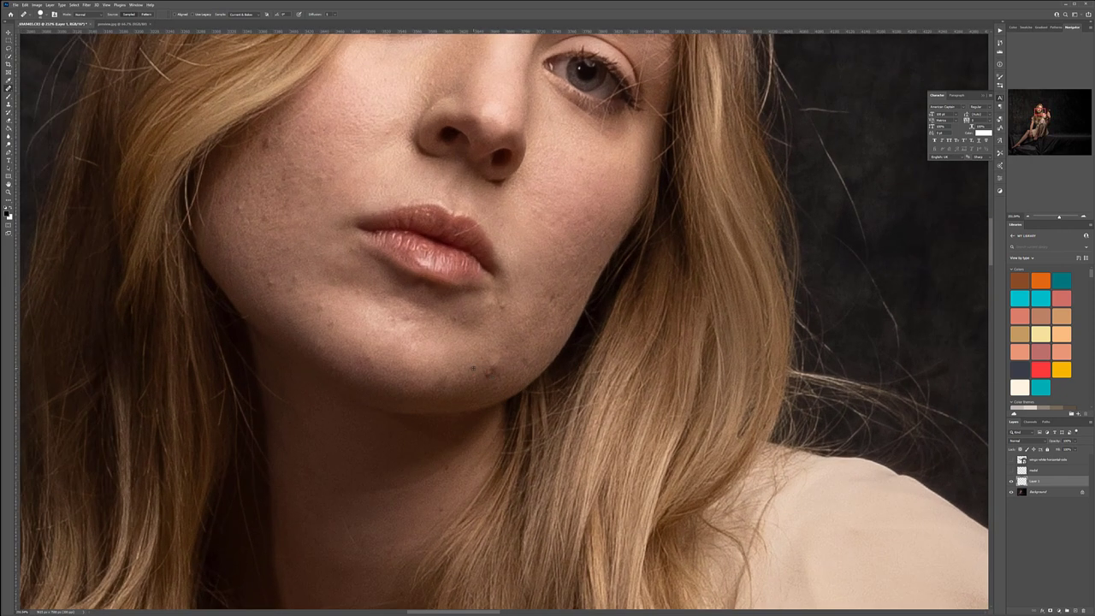
{"action": "left_click", "coordinate": [489, 368]}
{"action": "left_click_drag", "start_coordinate": [391, 320], "coordinate": [401, 326]}
{"action": "left_click", "coordinate": [292, 279], "text": "alt"}
{"action": "left_click", "coordinate": [293, 280]}
Compare the face before and after healing by toggling the retouching layer's visibility, and review the face and forehead.
{"action": "left_click", "coordinate": [1012, 483]}
{"action": "left_click", "coordinate": [1012, 482]}
{"action": "left_click", "coordinate": [1012, 483]}
{"action": "left_click", "coordinate": [1012, 483]}
{"action": "left_click", "coordinate": [1011, 482]}
{"action": "left_click", "coordinate": [1011, 483]}
{"action": "left_click", "coordinate": [1011, 482]}
{"action": "left_click", "coordinate": [1011, 482]}
{"action": "left_click", "coordinate": [1010, 482]}
{"action": "left_click", "coordinate": [1010, 482]}
{"action": "scroll", "coordinate": [500, 320], "scroll_direction": "down", "scroll_amount": 2}
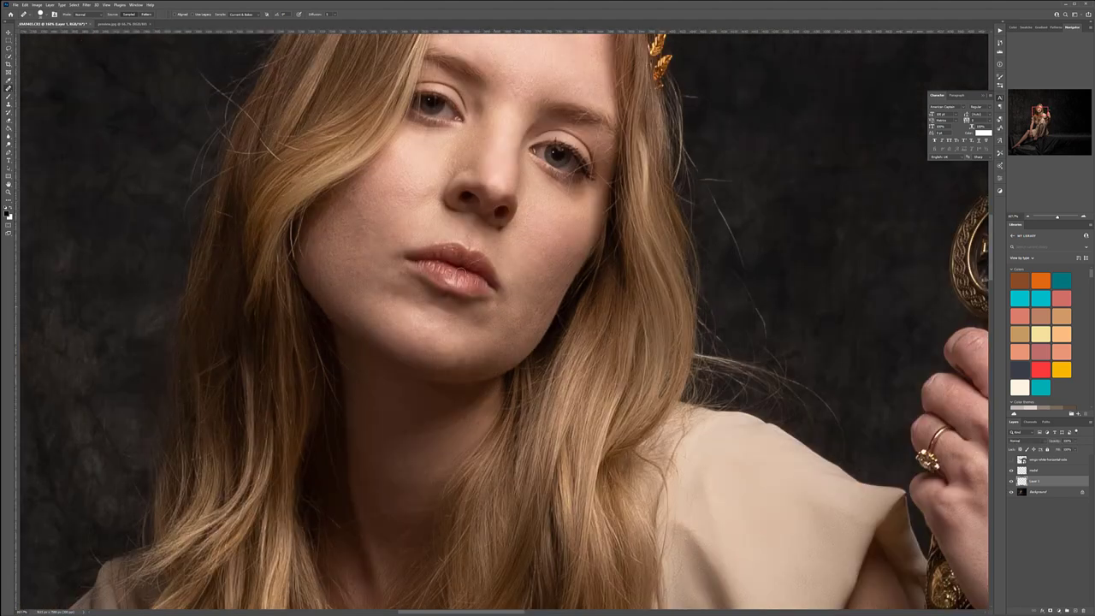
{"action": "key", "text": "v"}
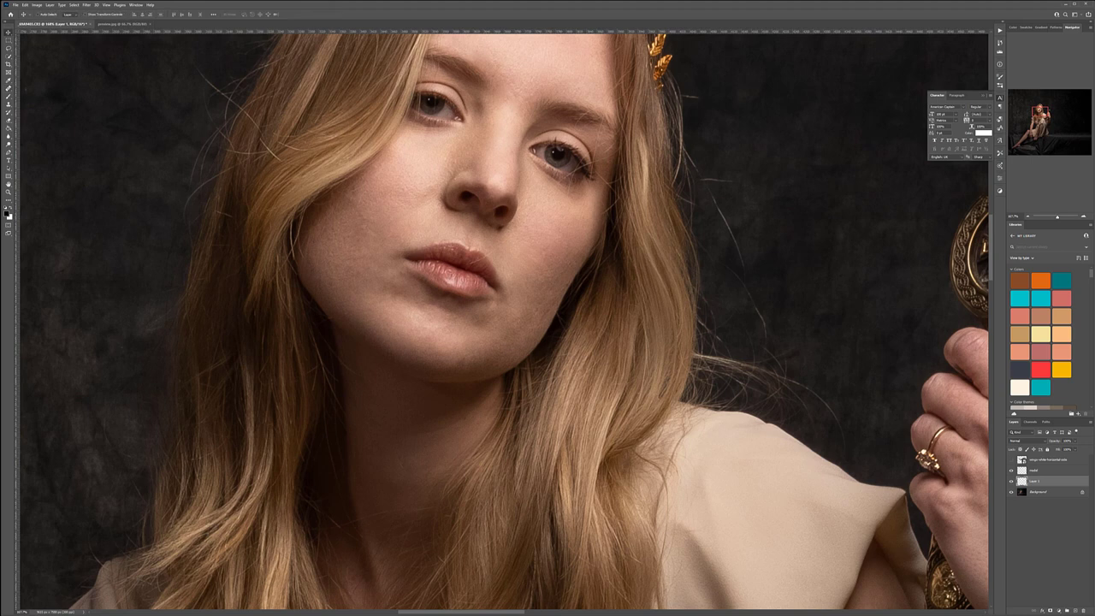
{"action": "scroll", "coordinate": [539, 250], "scroll_direction": "down", "scroll_amount": 3}
{"action": "scroll", "coordinate": [537, 287], "scroll_direction": "up", "scroll_amount": 2}
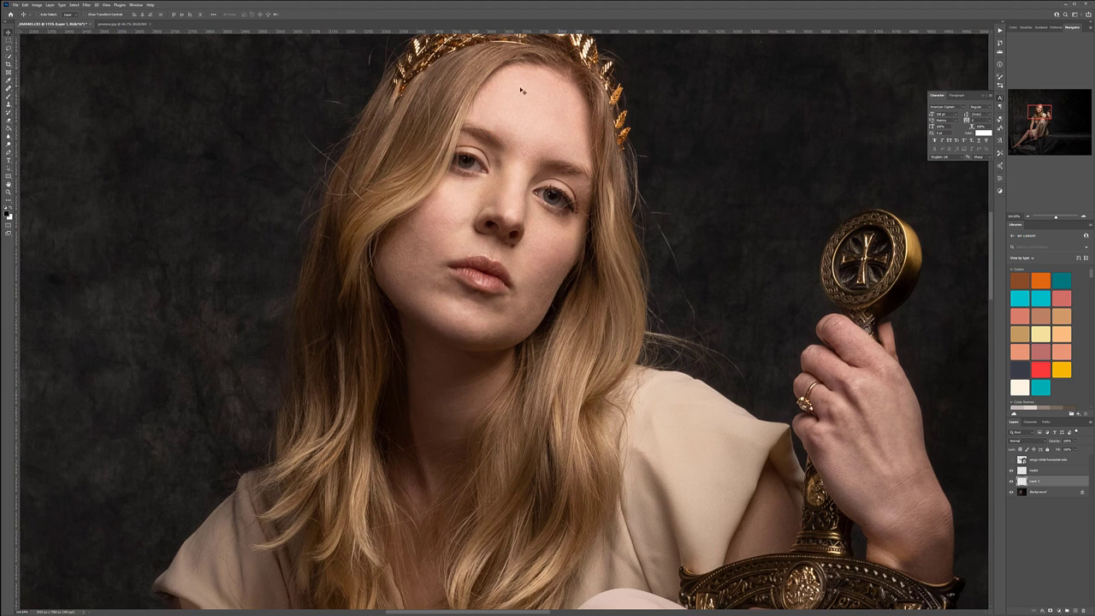
Stamp all visible layers into a new layer above the model layer and name it "smoothing".
{"action": "left_click", "coordinate": [1061, 470]}
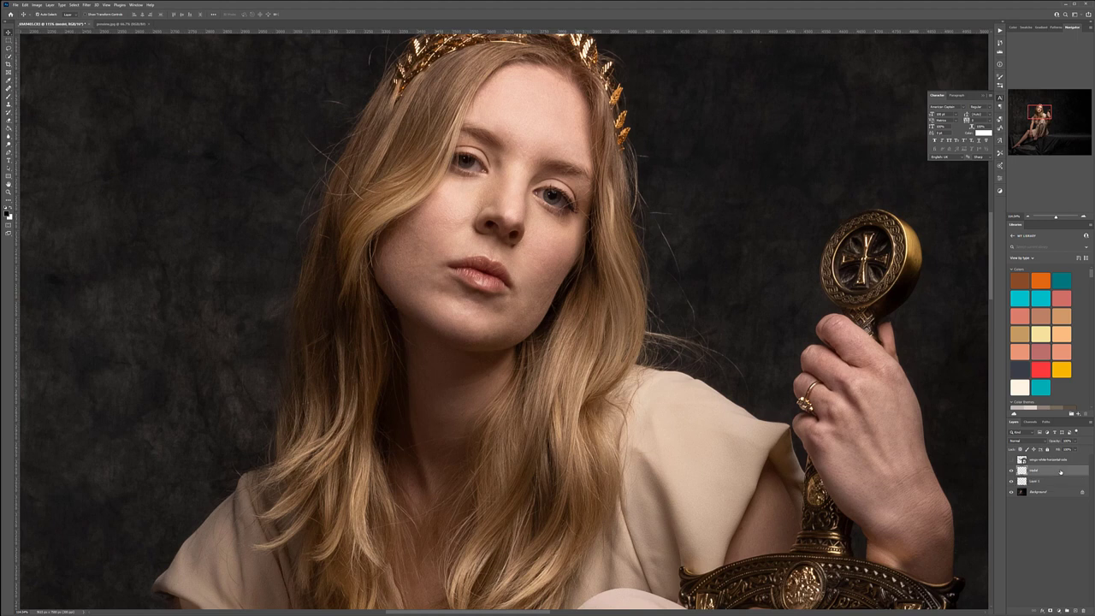
{"action": "key", "text": "ctrl+shift+alt+e"}
{"action": "double_click", "coordinate": [1035, 470]}
{"action": "key", "text": "Return"}
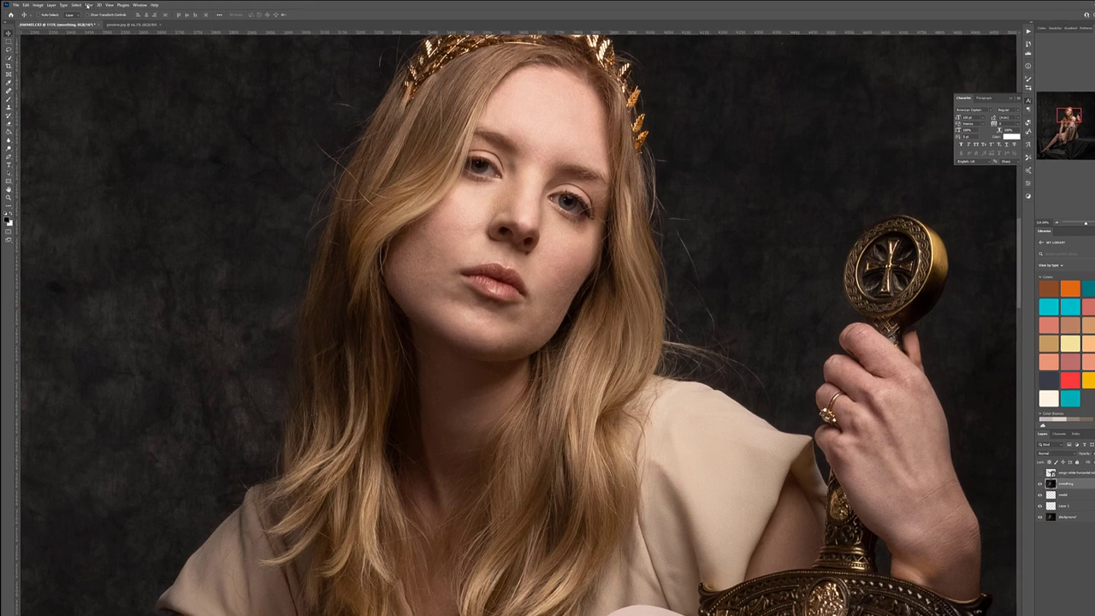
Apply the Dust & Scratches filter to the smoothing layer with a radius of 15 pixels and a threshold of 0.
{"action": "left_click", "coordinate": [86, 4]}
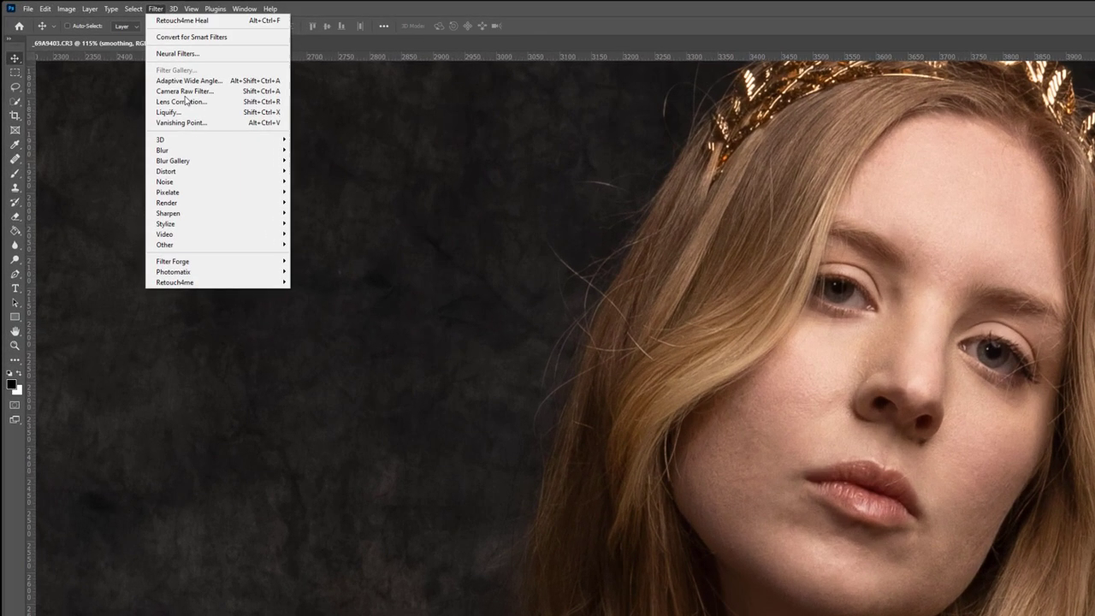
{"action": "mouse_move", "coordinate": [190, 181]}
{"action": "left_click", "coordinate": [305, 202]}
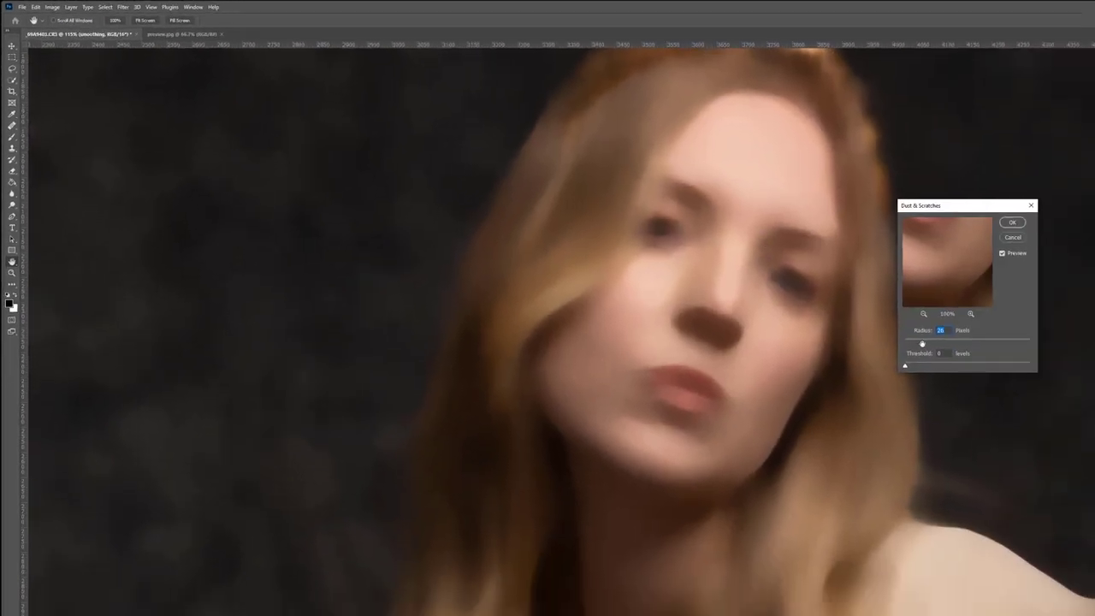
{"action": "left_click_drag", "start_coordinate": [922, 344], "coordinate": [920, 345]}
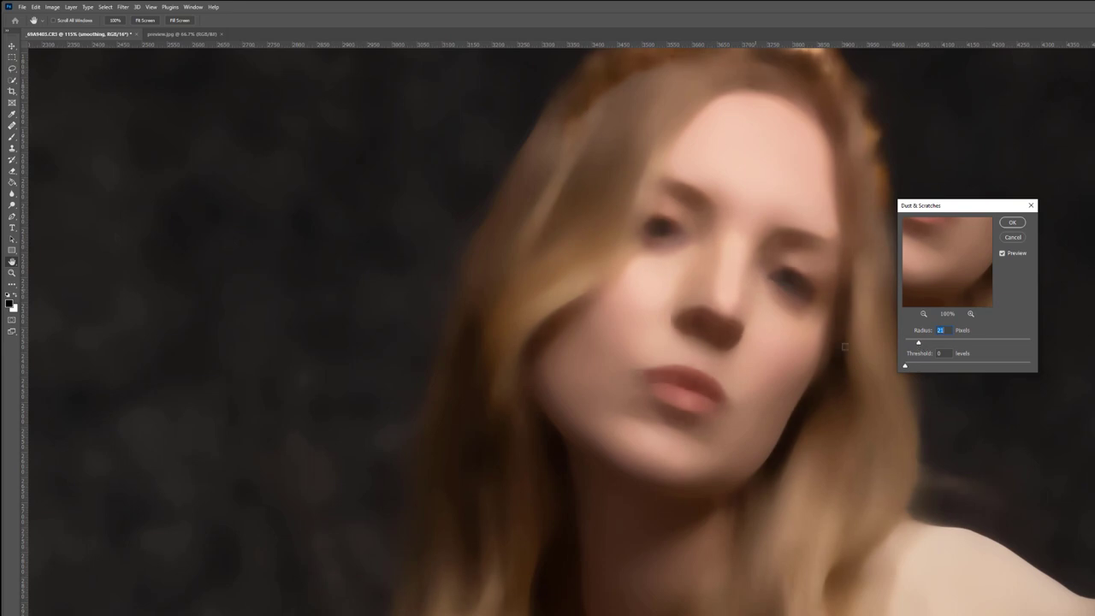
{"action": "left_click_drag", "start_coordinate": [919, 344], "coordinate": [915, 344]}
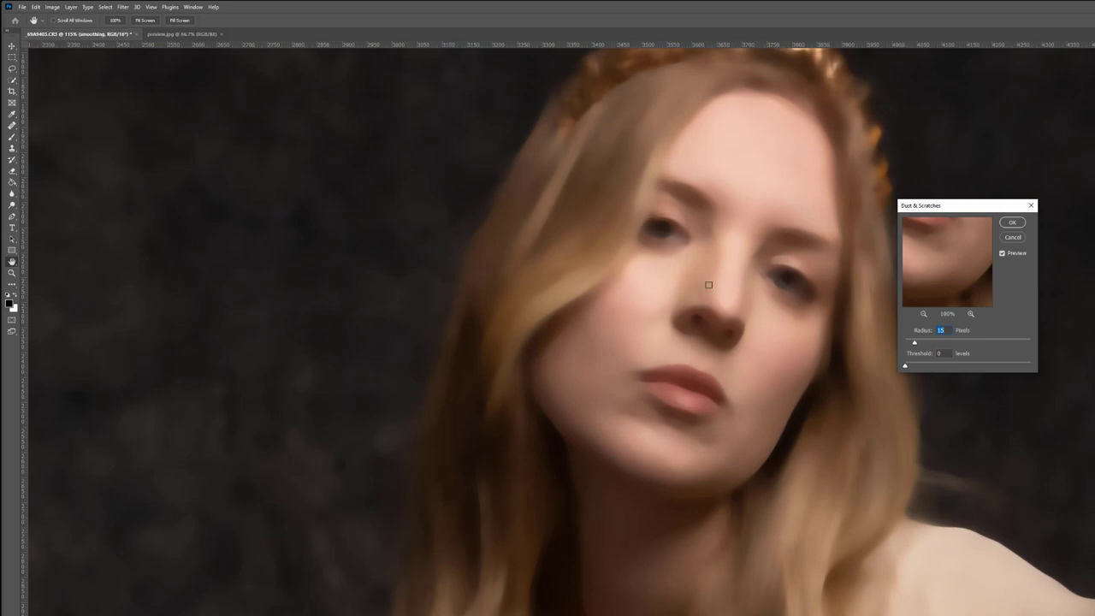
{"action": "left_click", "coordinate": [1012, 222]}
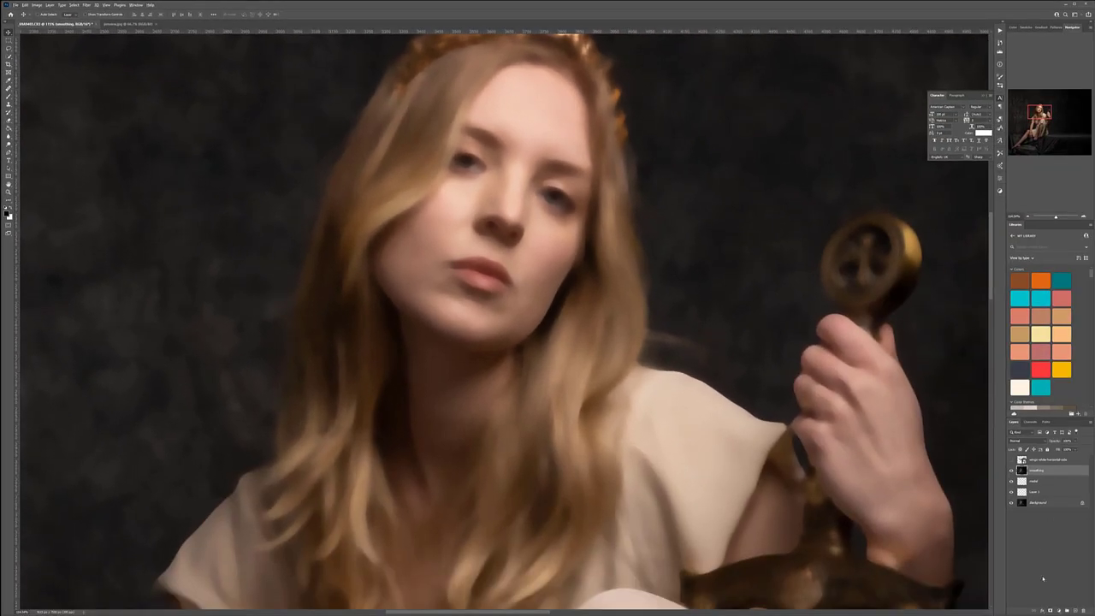
Add a black mask that hides the smoothing layer, and ready a Soft Round brush with white as foreground colour.
{"action": "left_click", "coordinate": [1050, 610], "text": "alt"}
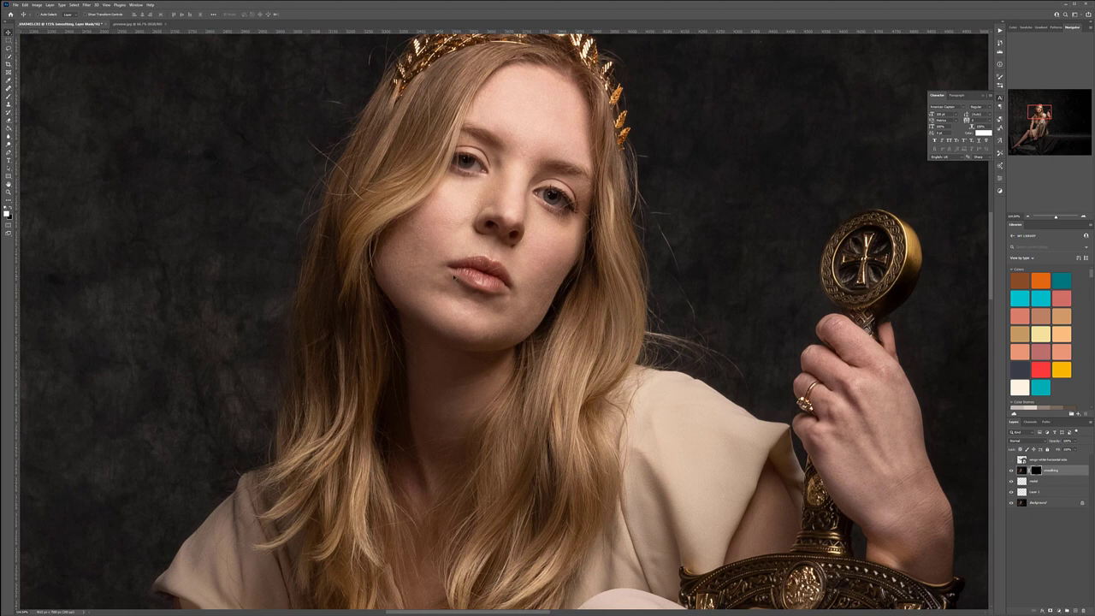
{"action": "key", "text": "b"}
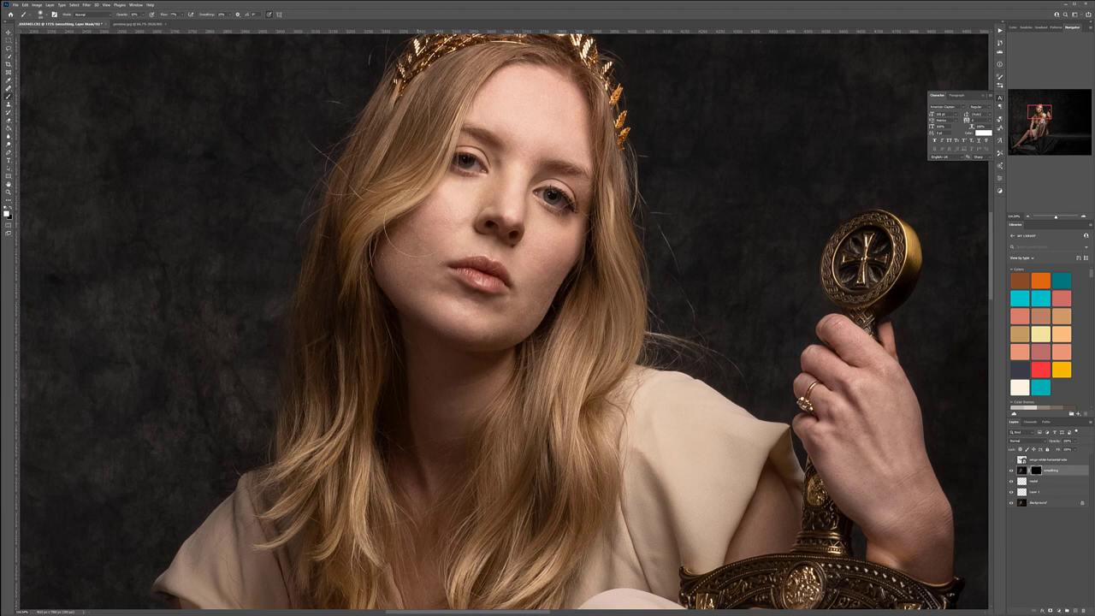
{"action": "right_click", "coordinate": [422, 224]}
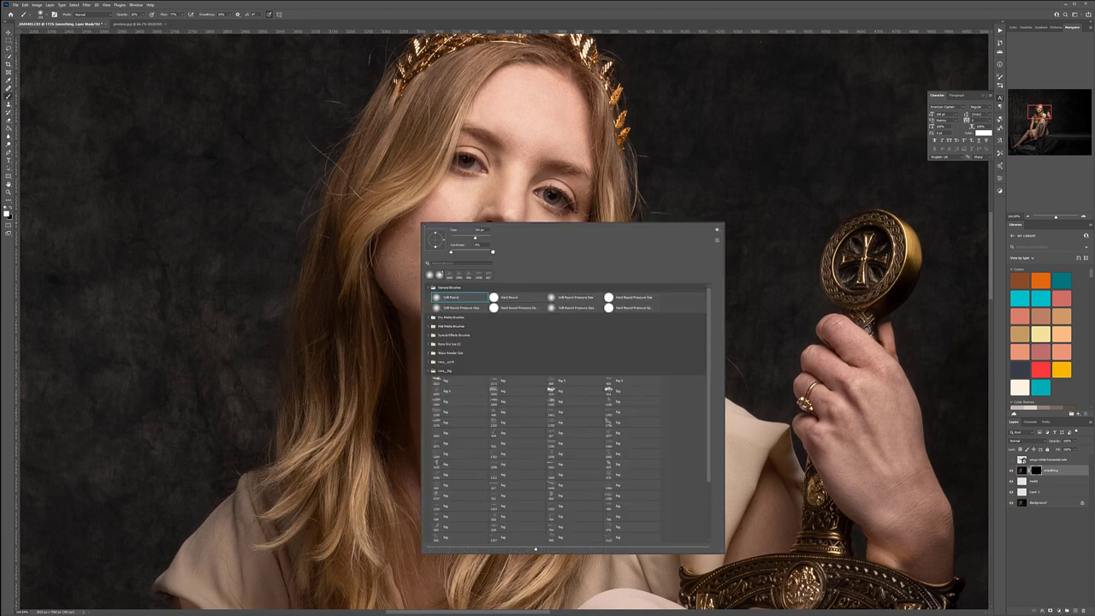
{"action": "left_click", "coordinate": [432, 215]}
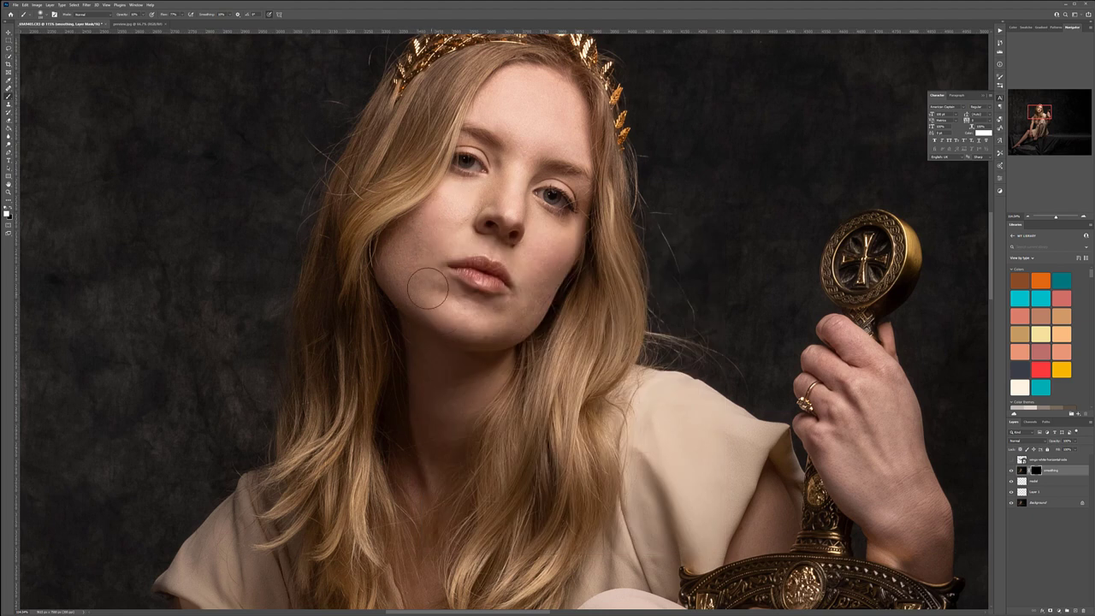
Paint on the smoothing layer's mask with a smaller soft brush to soften the skin of the cheeks, chin and forehead.
{"action": "scroll", "coordinate": [419, 231], "scroll_direction": "up", "scroll_amount": 2}
{"action": "key", "text": "bracketleft"}
{"action": "key", "text": "bracketleft"}
{"action": "key", "text": "bracketleft"}
{"action": "key", "text": "bracketleft"}
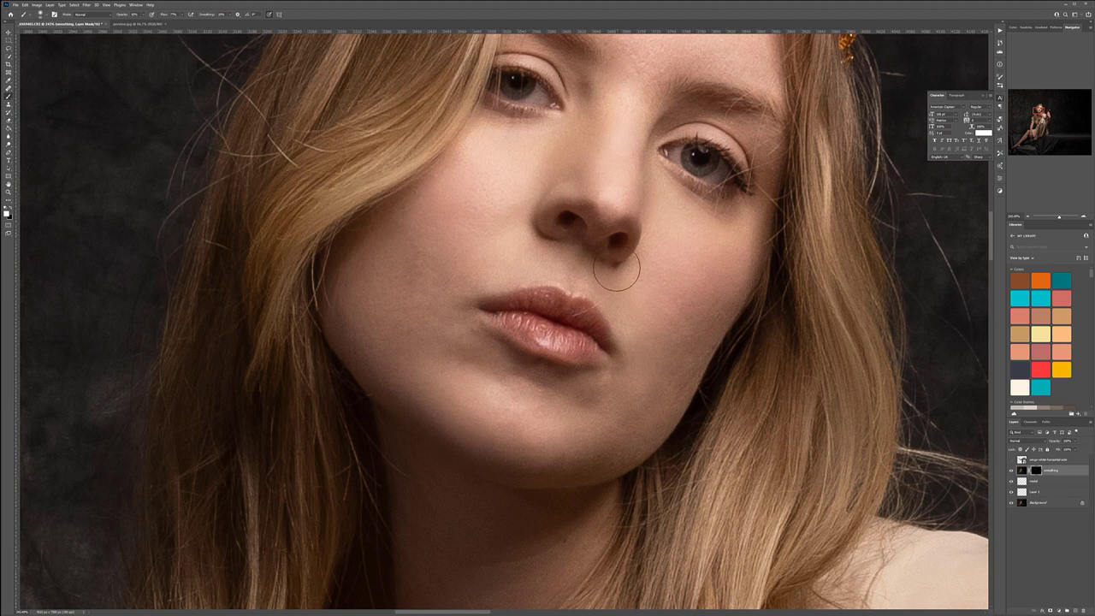
{"action": "scroll", "coordinate": [616, 179], "scroll_direction": "up", "scroll_amount": 5}
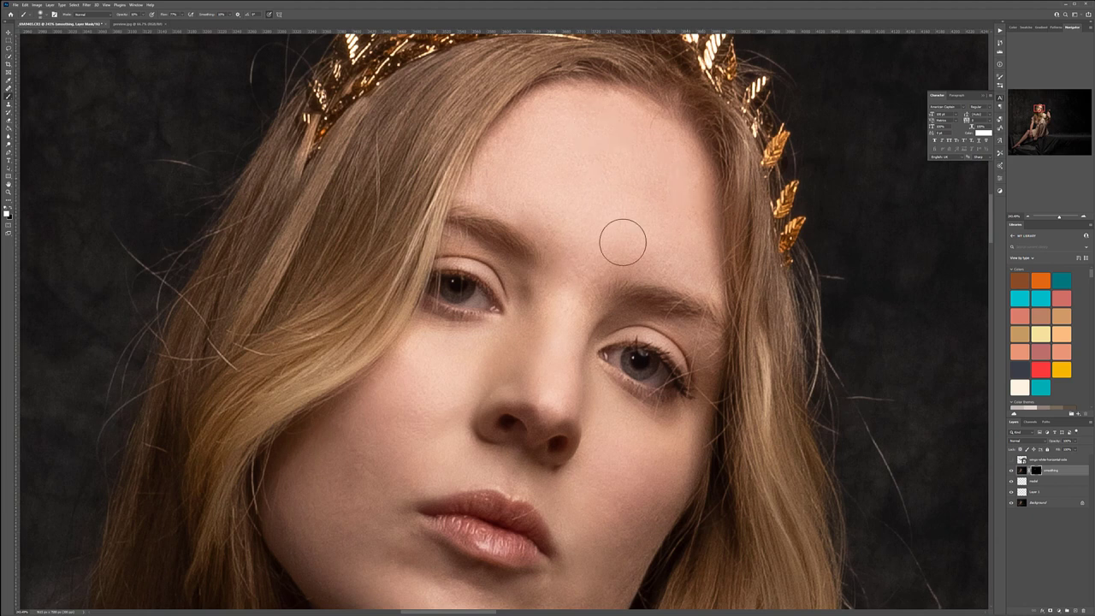
Continue painting the smoothing mask over the lower face and neck, keeping the hair and lips sharp.
{"action": "scroll", "coordinate": [582, 131], "scroll_direction": "down", "scroll_amount": 5}
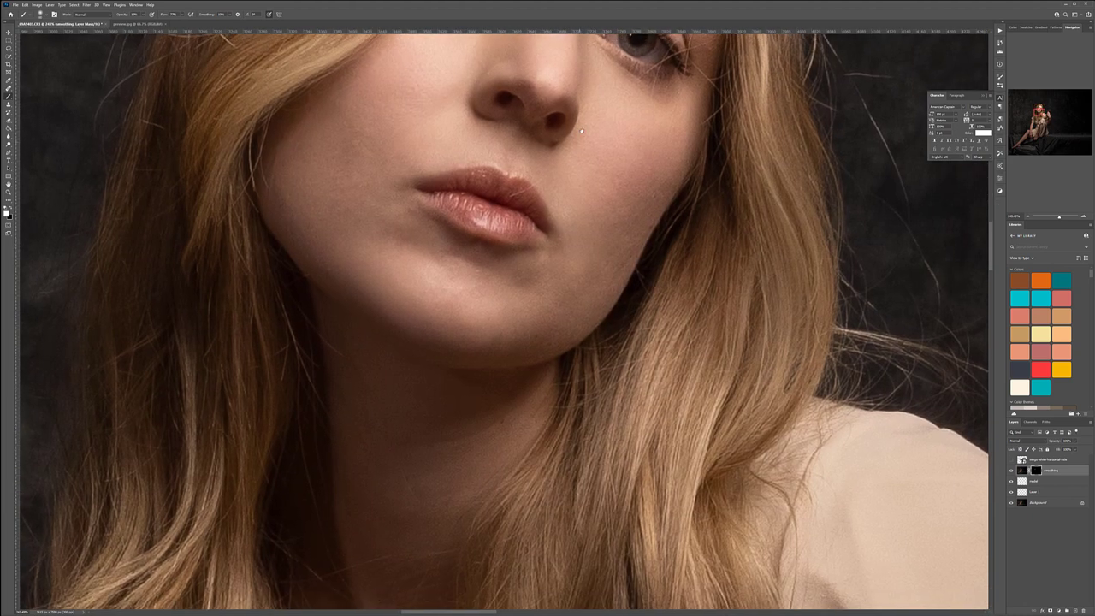
{"action": "scroll", "coordinate": [582, 131], "scroll_direction": "down", "scroll_amount": 1}
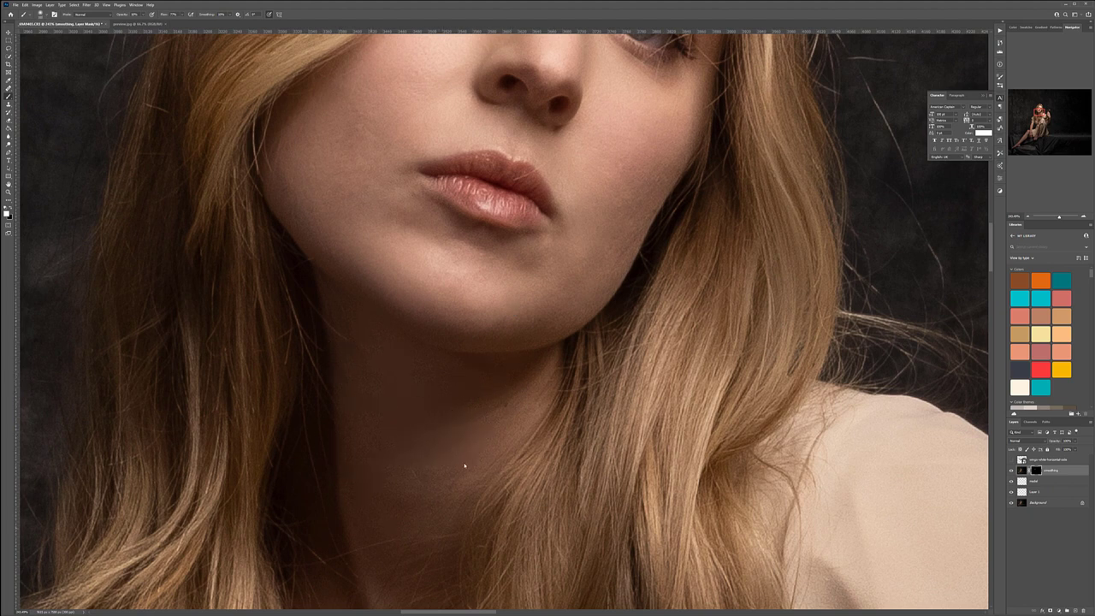
{"action": "left_click_drag", "start_coordinate": [387, 445], "coordinate": [413, 273]}
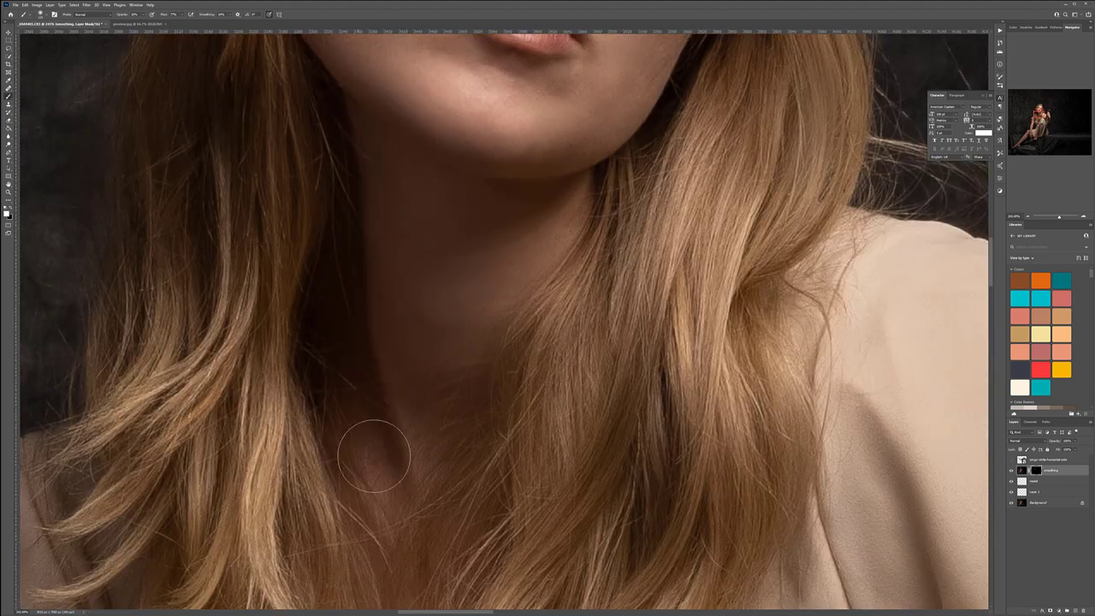
{"action": "left_click_drag", "start_coordinate": [530, 202], "coordinate": [397, 353]}
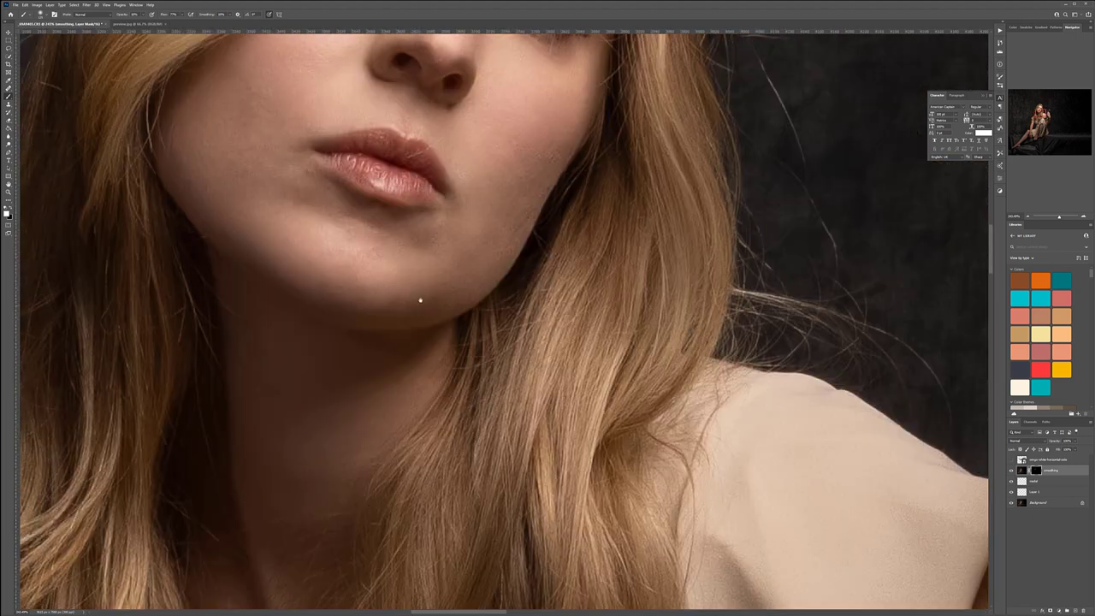
{"action": "scroll", "coordinate": [413, 354], "scroll_direction": "down", "scroll_amount": 3}
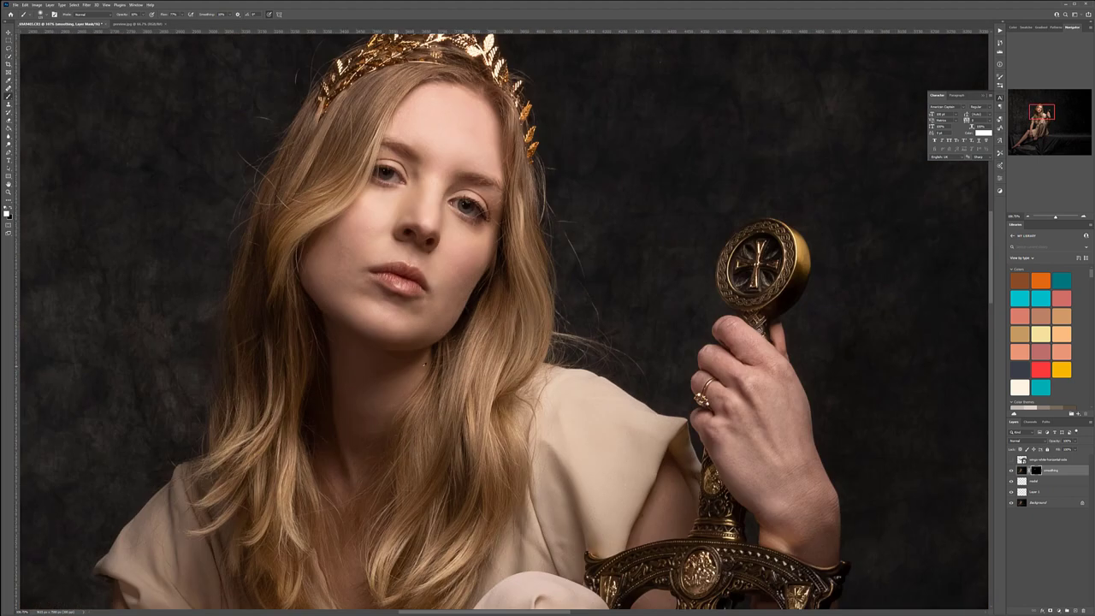
Paint the smoothing mask over the hand holding the sword, its wrist and the forearm behind the blade.
{"action": "left_click_drag", "start_coordinate": [655, 496], "coordinate": [365, 333]}
{"action": "scroll", "coordinate": [408, 325], "scroll_direction": "up", "scroll_amount": 2}
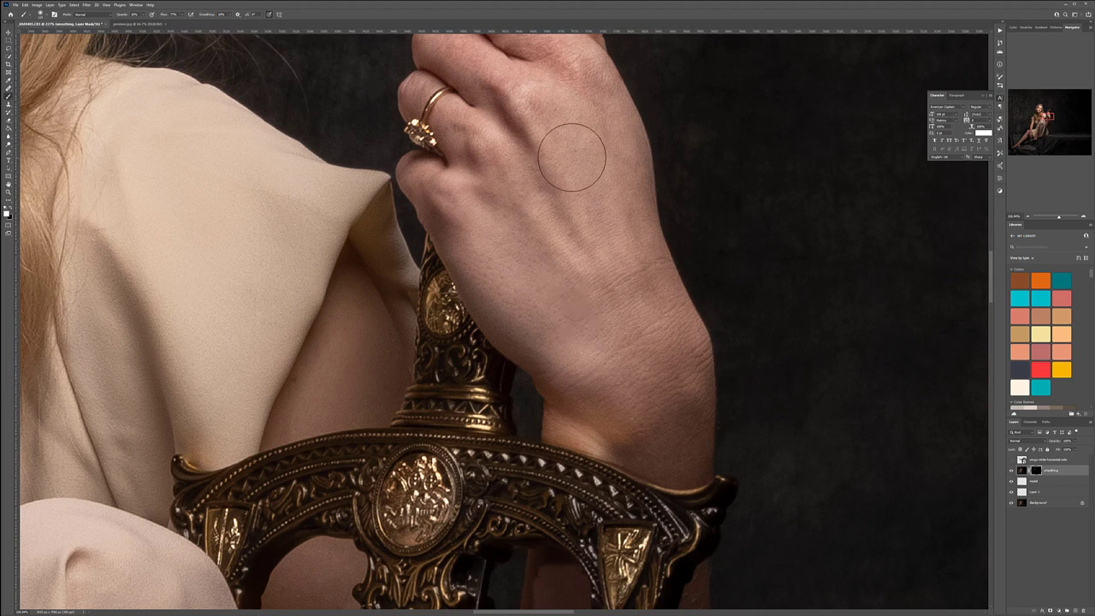
{"action": "left_click_drag", "start_coordinate": [571, 158], "coordinate": [609, 366]}
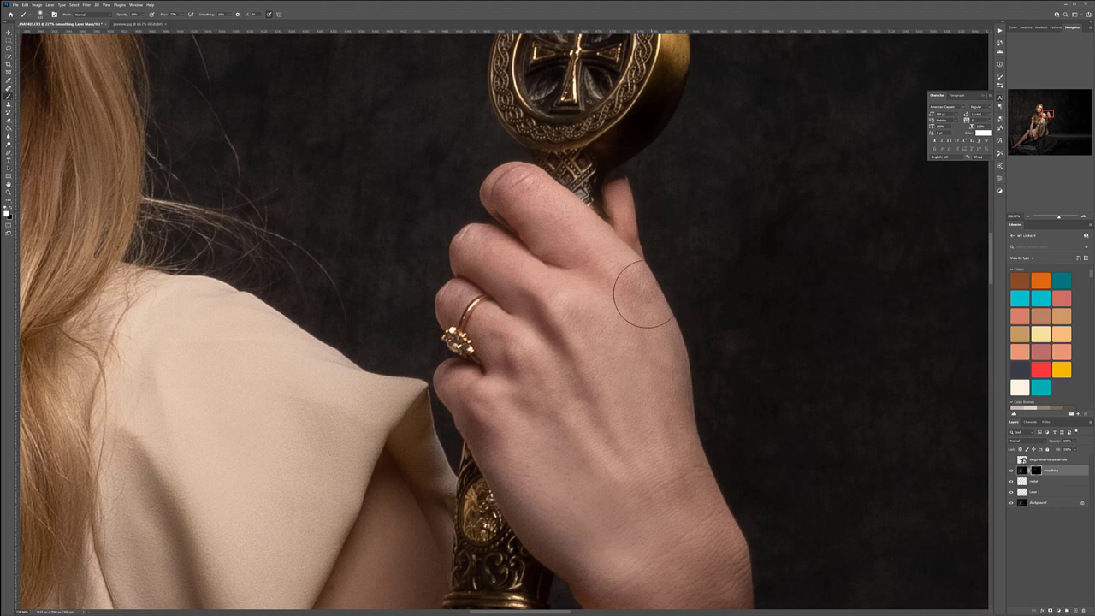
{"action": "scroll", "coordinate": [665, 237], "scroll_direction": "down", "scroll_amount": 5}
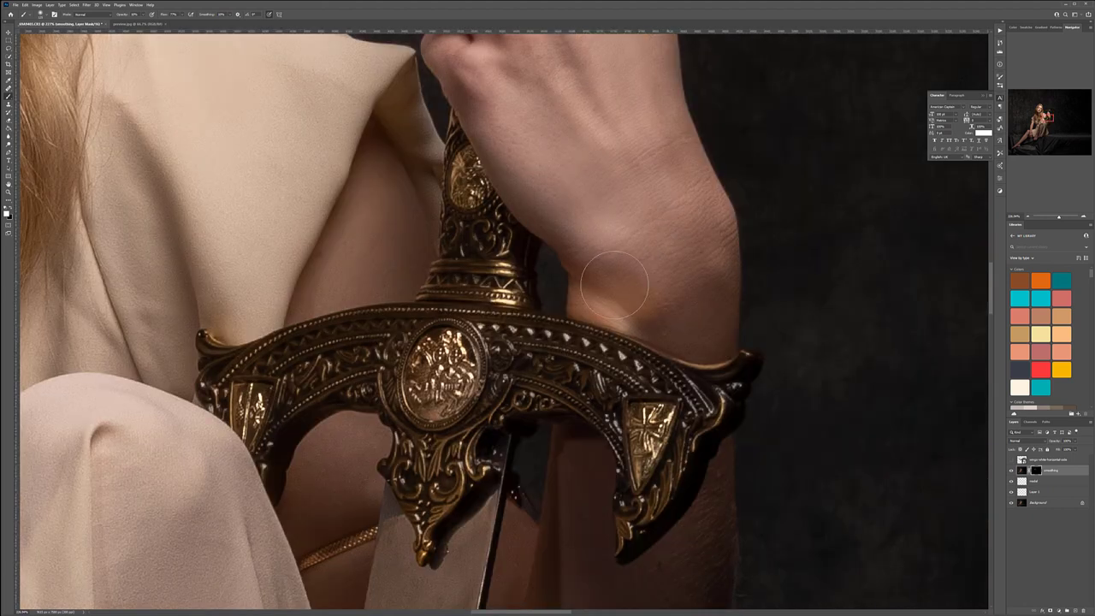
{"action": "scroll", "coordinate": [708, 330], "scroll_direction": "down", "scroll_amount": 3}
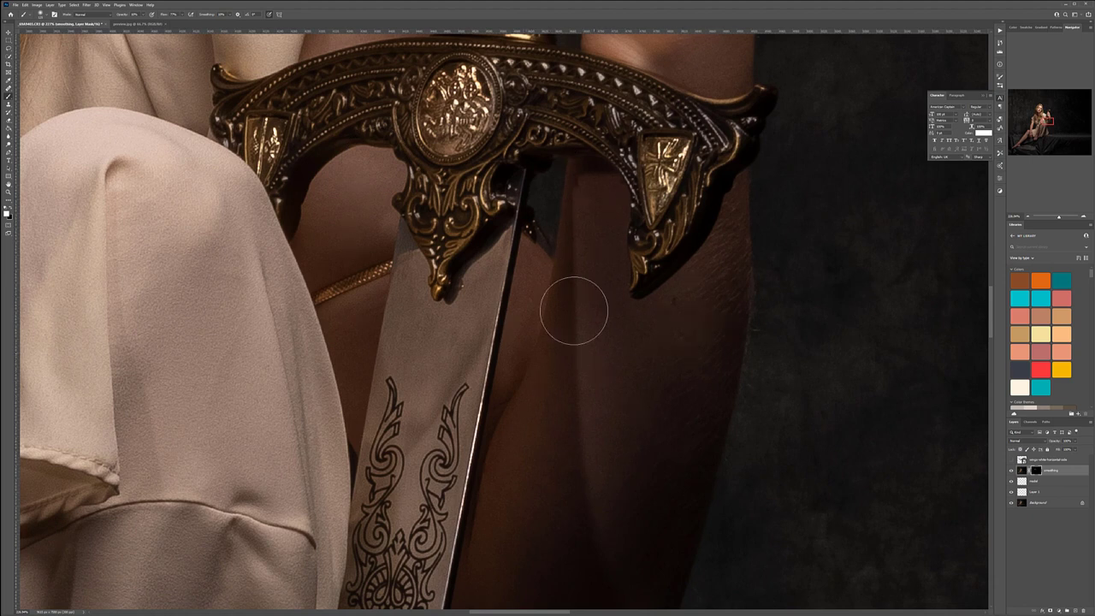
{"action": "scroll", "coordinate": [587, 465], "scroll_direction": "down", "scroll_amount": 5}
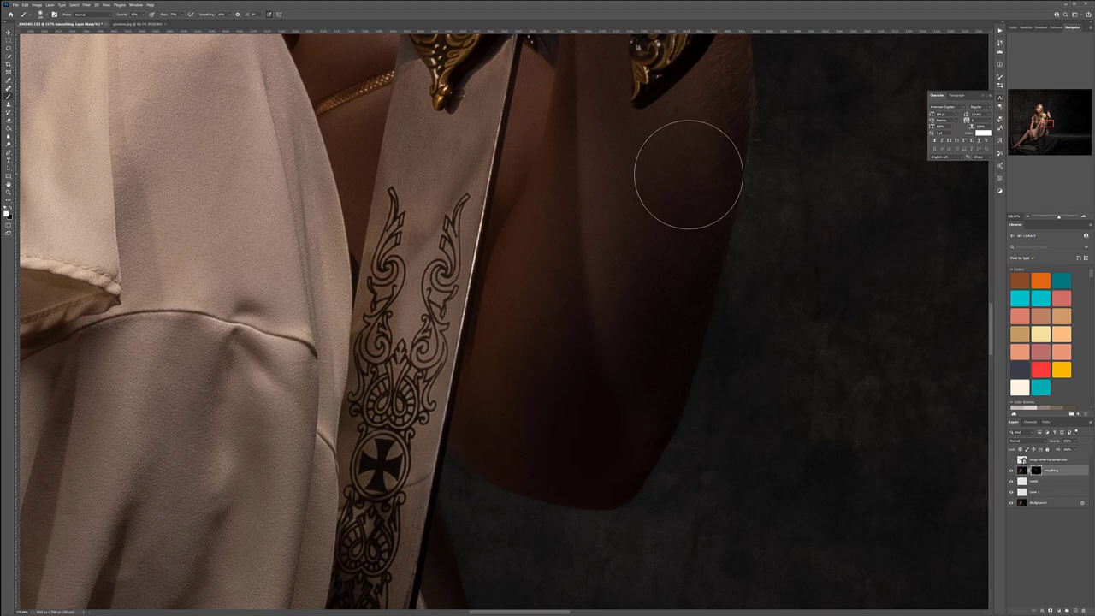
Continue the smoothing mask over the shin showing through the dress slit, the foot below it and the resting hand.
{"action": "left_click_drag", "start_coordinate": [508, 440], "coordinate": [598, 102]}
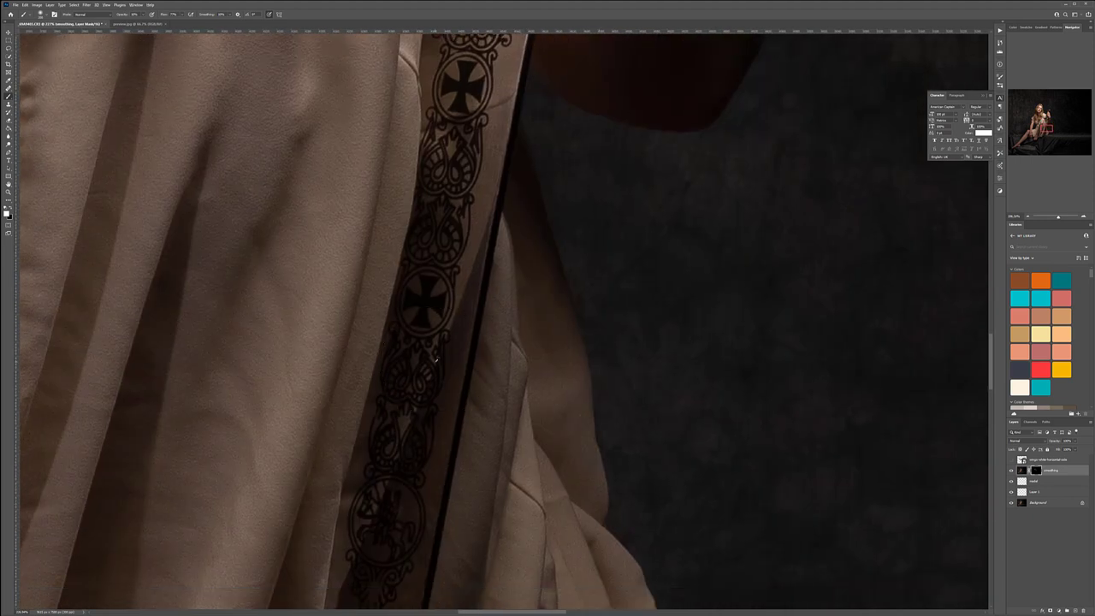
{"action": "scroll", "coordinate": [440, 355], "scroll_direction": "down", "scroll_amount": 8}
{"action": "scroll", "coordinate": [330, 420], "scroll_direction": "up", "scroll_amount": 3}
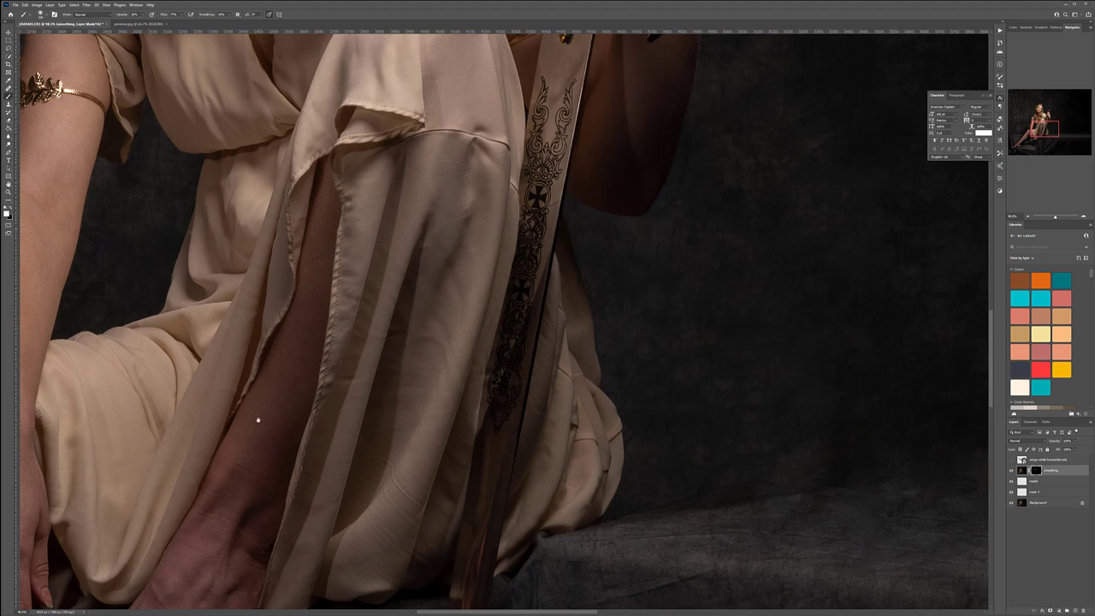
{"action": "scroll", "coordinate": [258, 419], "scroll_direction": "down", "scroll_amount": 5}
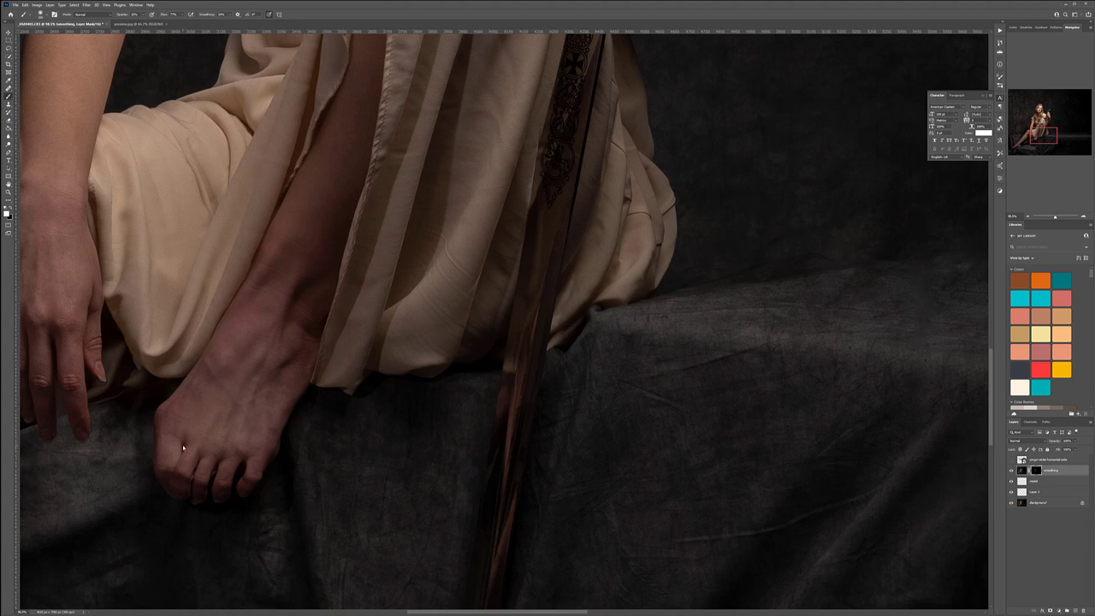
{"action": "left_click_drag", "start_coordinate": [67, 322], "coordinate": [386, 448]}
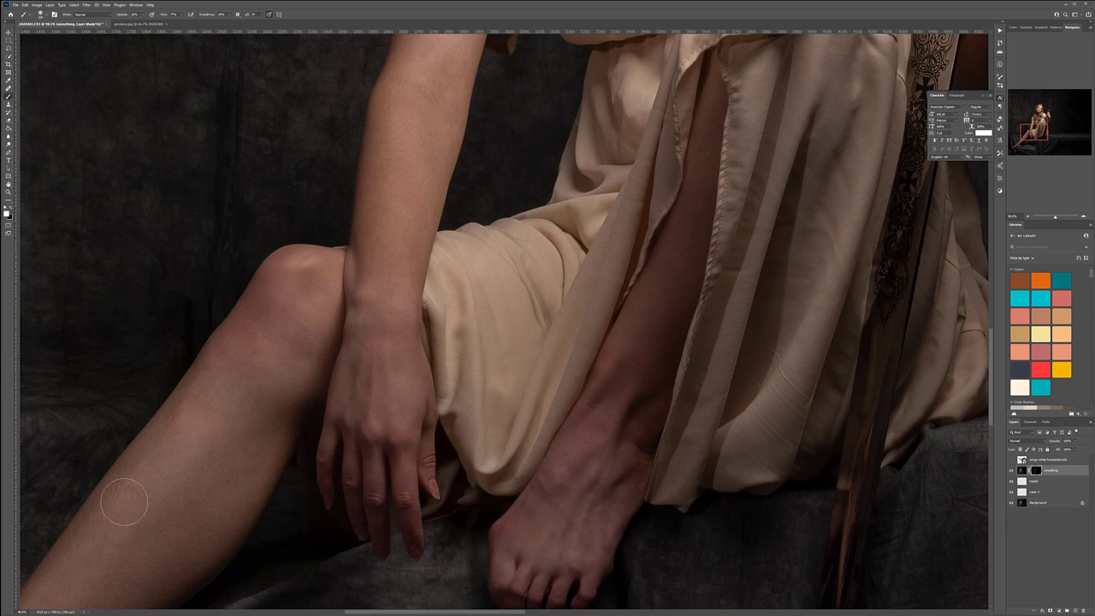
Smooth the extended leg on the mask from the knee to the ankle and foot, enlarging the brush along the shin.
{"action": "left_click_drag", "start_coordinate": [231, 502], "coordinate": [339, 310]}
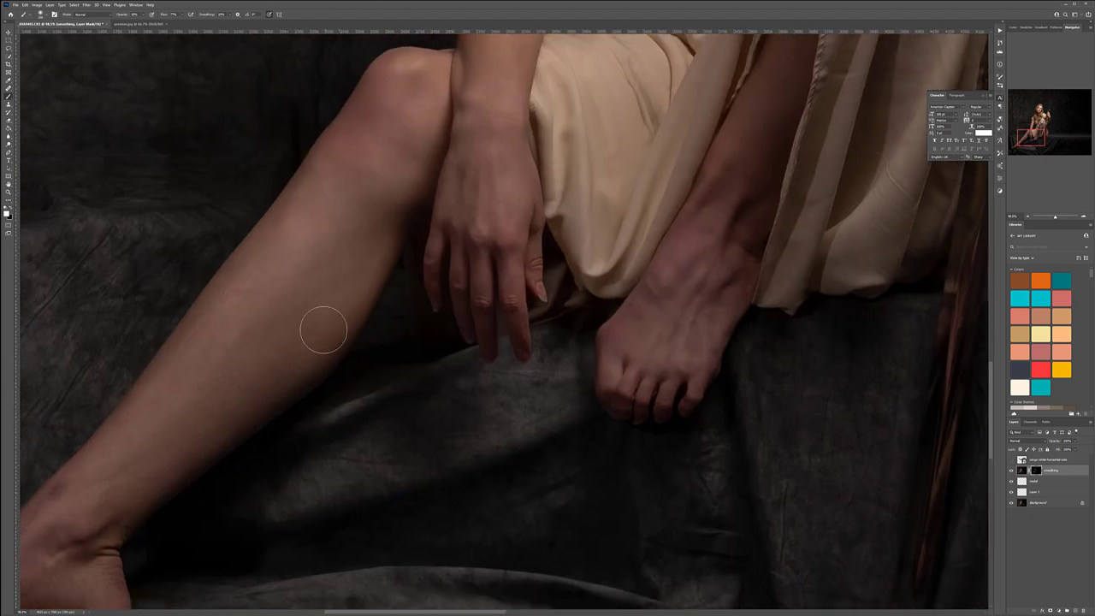
{"action": "key", "text": "bracketright"}
{"action": "key", "text": "bracketright"}
{"action": "key", "text": "bracketright"}
{"action": "left_click_drag", "start_coordinate": [140, 476], "coordinate": [296, 322]}
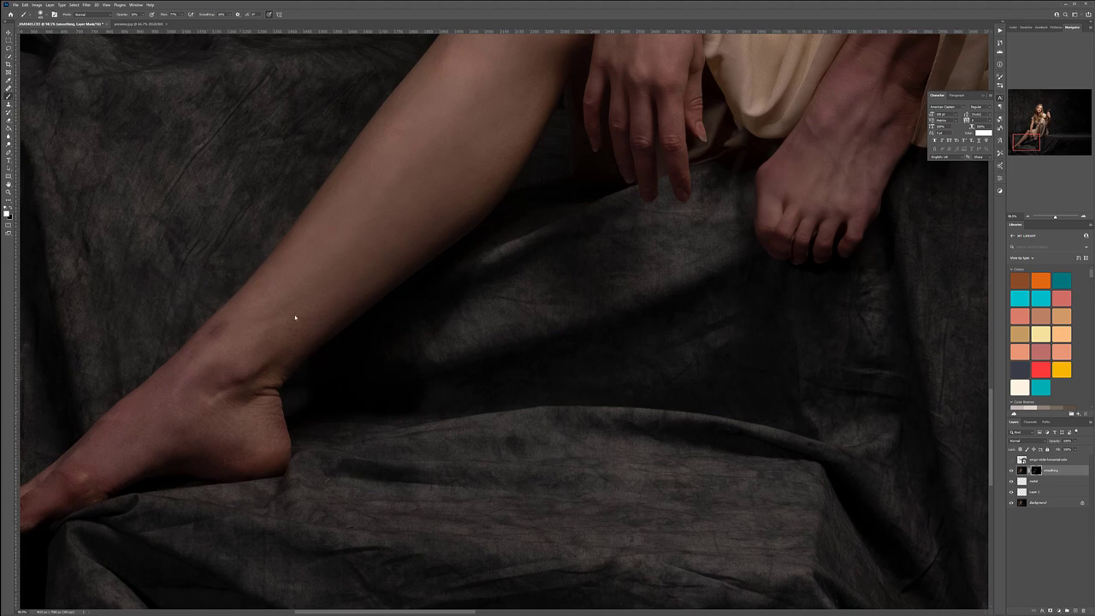
{"action": "left_click_drag", "start_coordinate": [384, 361], "coordinate": [609, 290]}
Paint the smoothing mask along the resting arm from the wrist up past the gold armband, and check the whole figure.
{"action": "left_click_drag", "start_coordinate": [589, 230], "coordinate": [297, 505]}
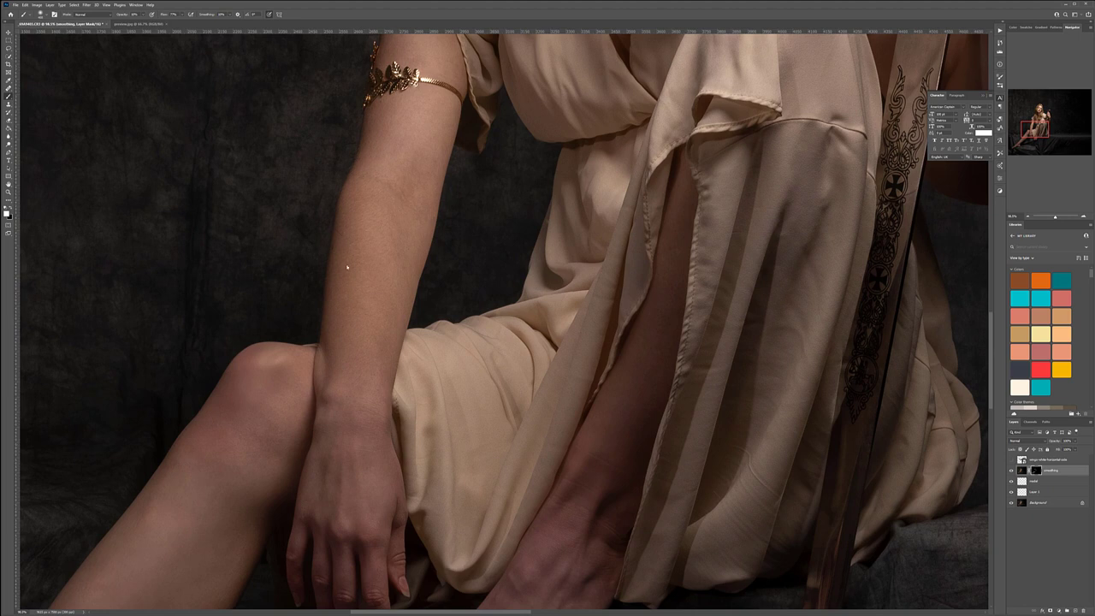
{"action": "left_click_drag", "start_coordinate": [417, 182], "coordinate": [428, 433]}
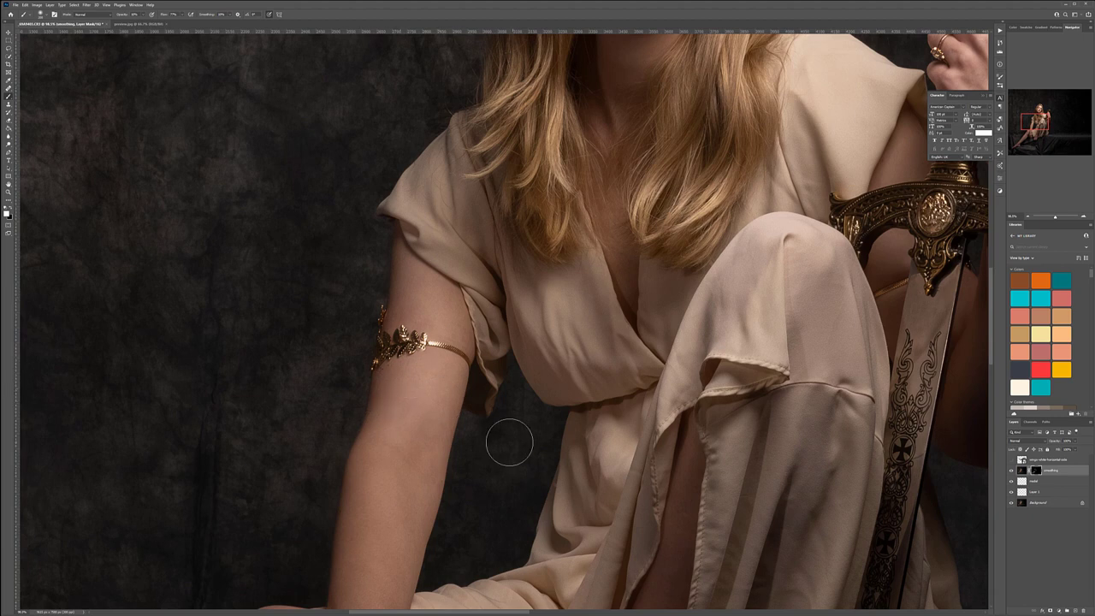
{"action": "scroll", "coordinate": [507, 443], "scroll_direction": "down", "scroll_amount": 4}
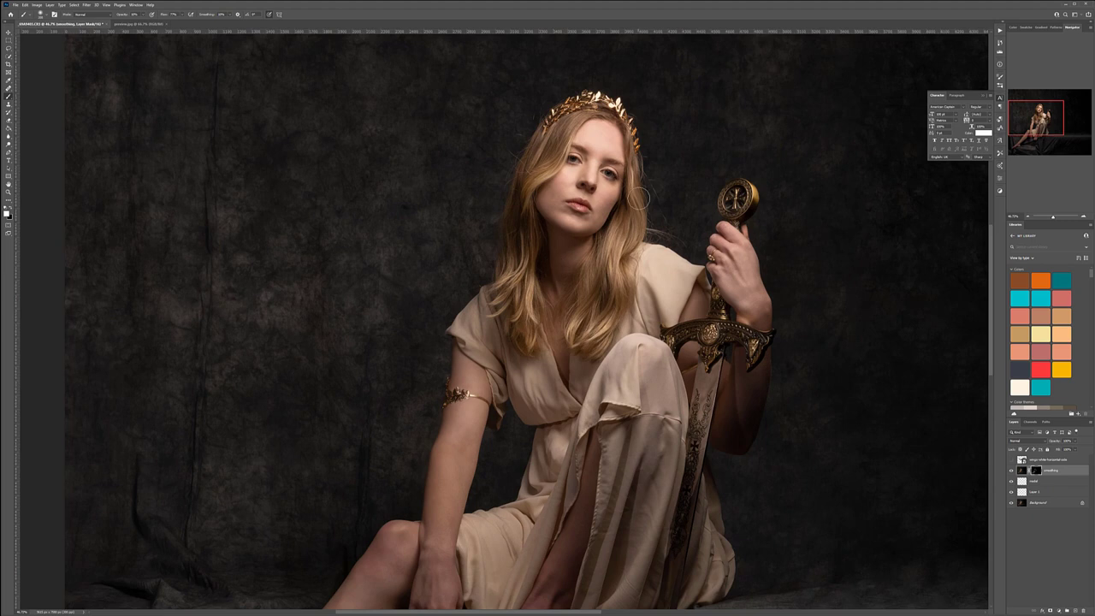
{"action": "scroll", "coordinate": [651, 236], "scroll_direction": "down", "scroll_amount": 2}
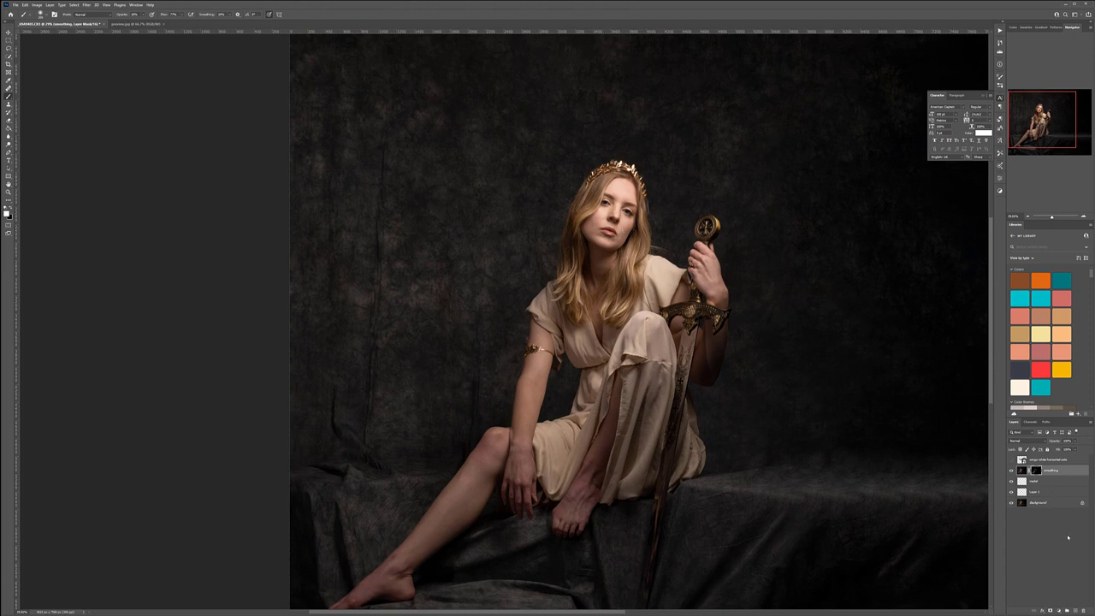
Add a dodge-and-burn layer above the smoothing layer, filled with 50% Gray and set to Soft Light blending.
{"action": "left_click", "coordinate": [1075, 611]}
{"action": "key", "text": "x"}
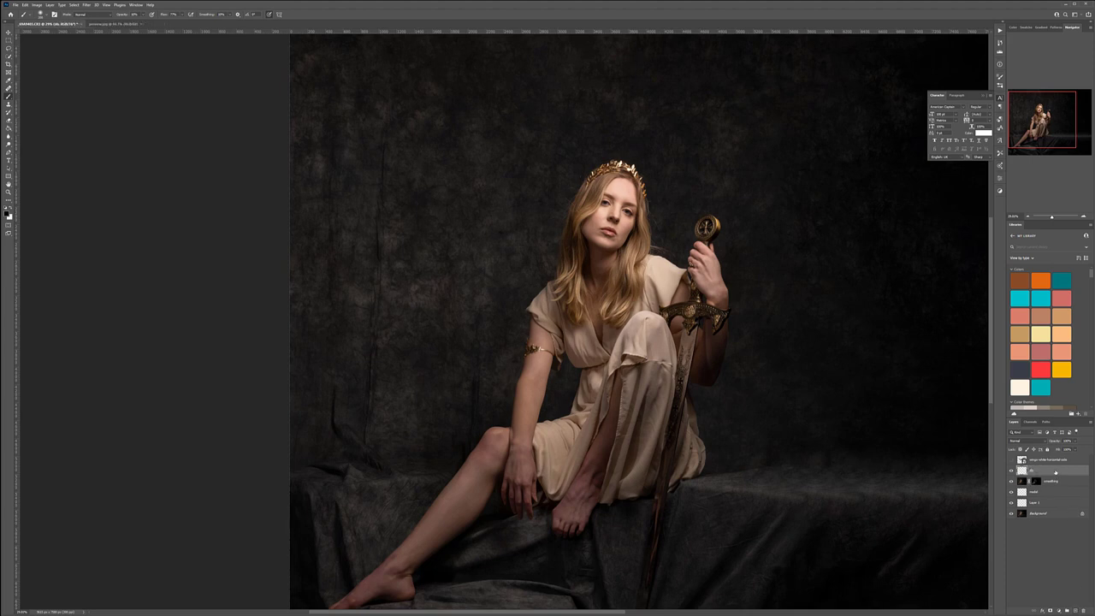
{"action": "key", "text": "shift+F5"}
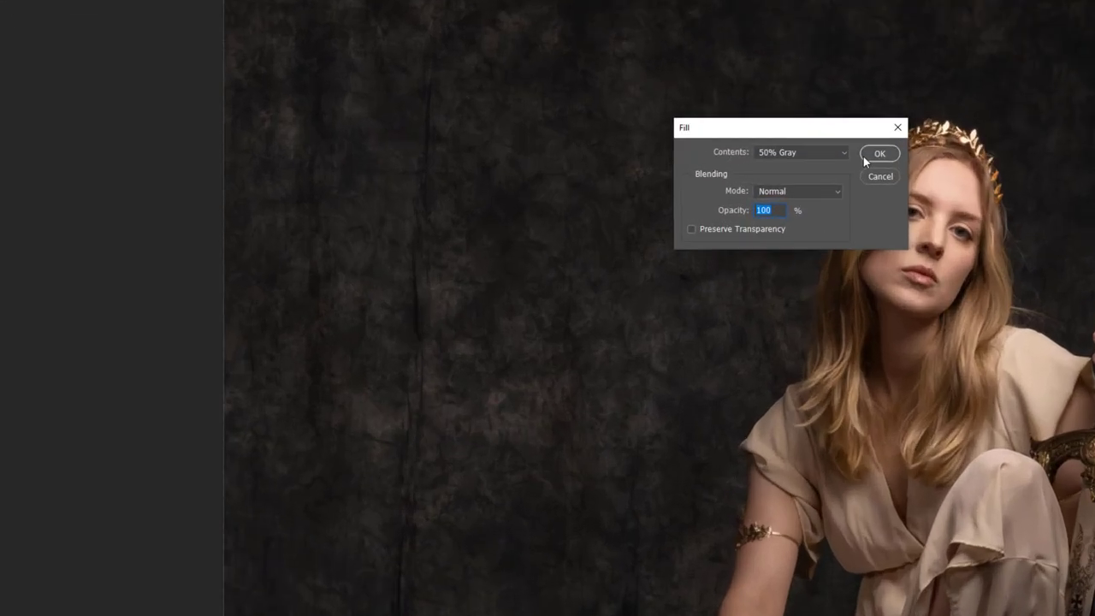
{"action": "left_click", "coordinate": [590, 175]}
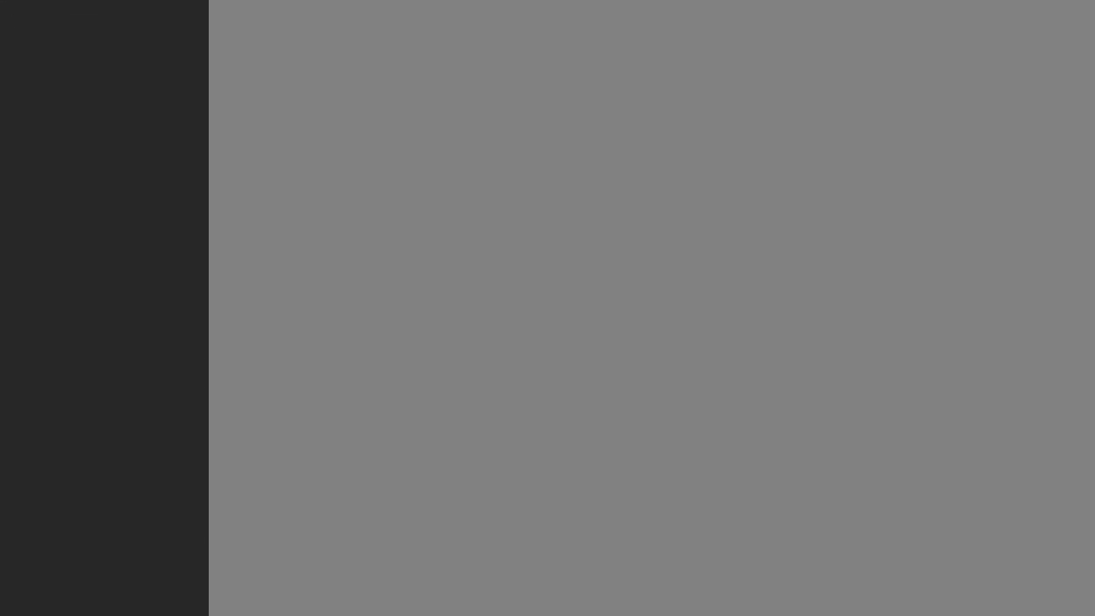
{"action": "left_click", "coordinate": [1024, 441]}
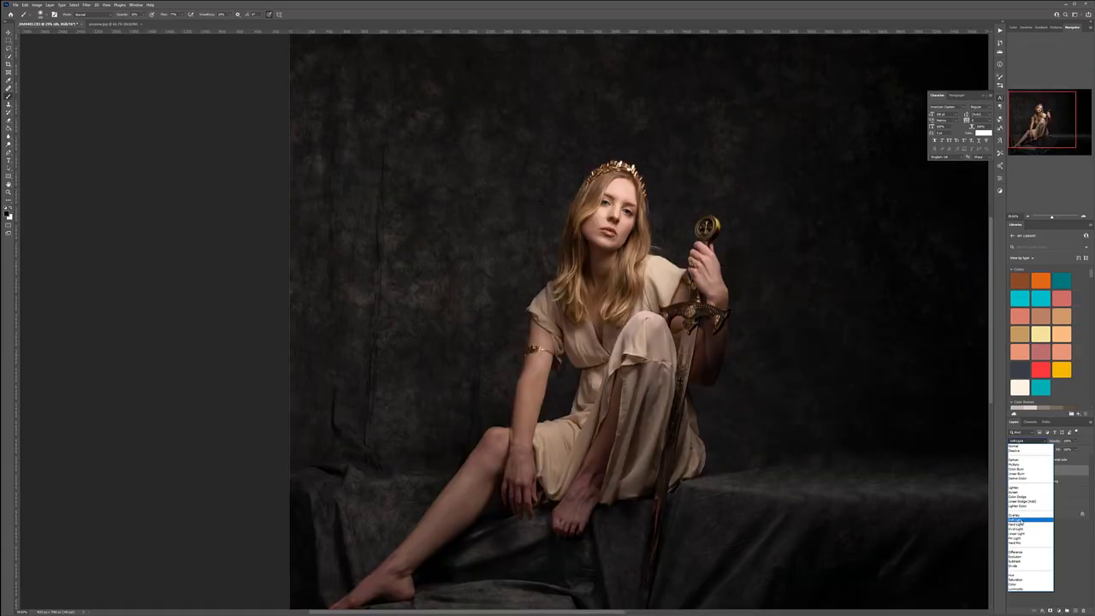
{"action": "left_click", "coordinate": [1020, 520]}
Dodge the face highlights on the gray layer with a smaller soft white brush, brightening the skin under the eyes and on the cheeks.
{"action": "left_click_drag", "start_coordinate": [807, 377], "coordinate": [548, 323]}
{"action": "scroll", "coordinate": [469, 335], "scroll_direction": "down", "scroll_amount": 3}
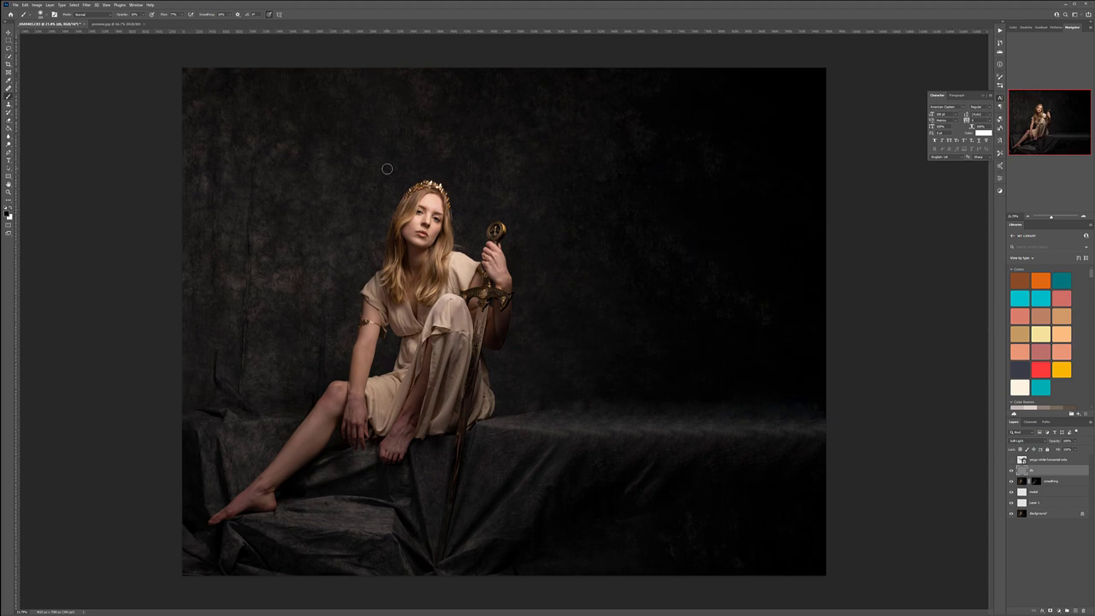
{"action": "scroll", "coordinate": [415, 214], "scroll_direction": "up", "scroll_amount": 15}
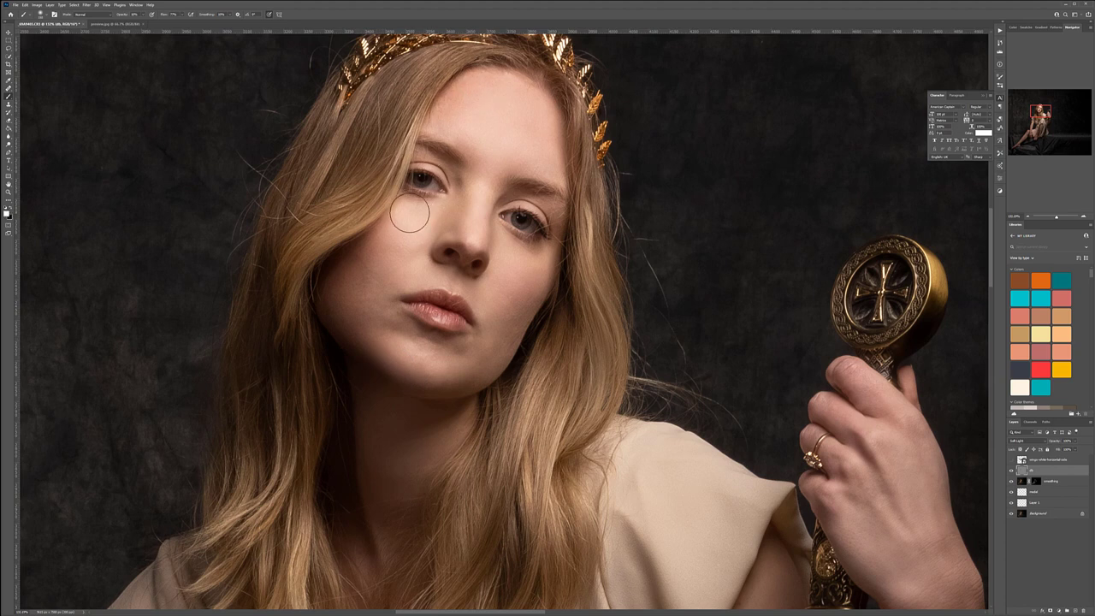
{"action": "key", "text": "bracketleft"}
{"action": "key", "text": "bracketleft"}
{"action": "key", "text": "bracketleft"}
{"action": "key", "text": "bracketleft"}
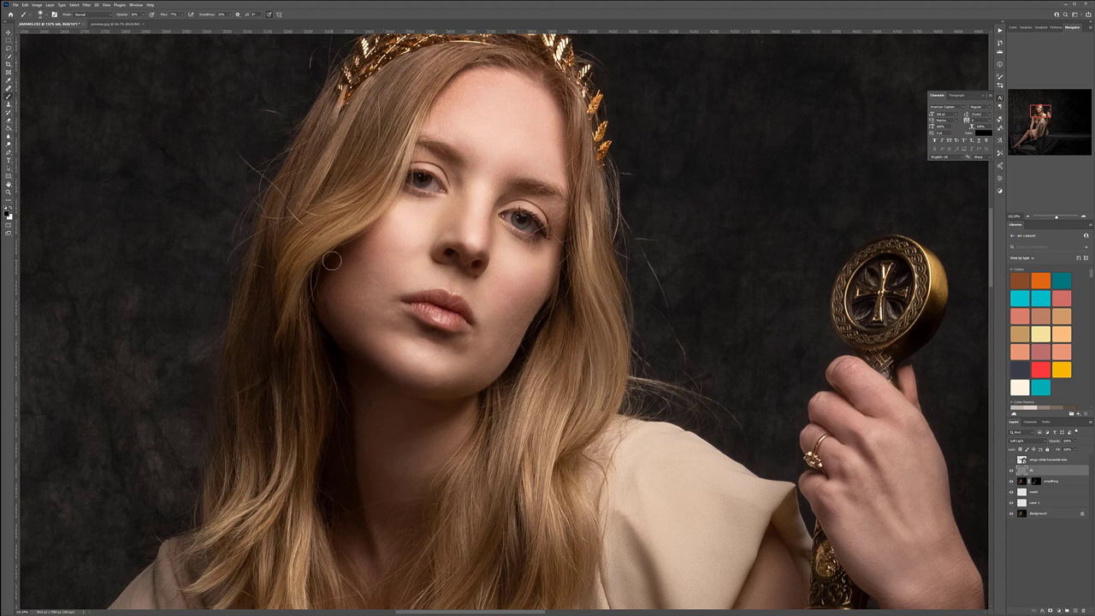
Burn the shadowed edges of the cheek and jaw with a larger soft black brush to contour the face.
{"action": "key", "text": "bracketright"}
{"action": "key", "text": "bracketright"}
{"action": "key", "text": "bracketright"}
{"action": "key", "text": "bracketright"}
{"action": "key", "text": "bracketright"}
{"action": "left_click_drag", "start_coordinate": [359, 337], "coordinate": [356, 320]}
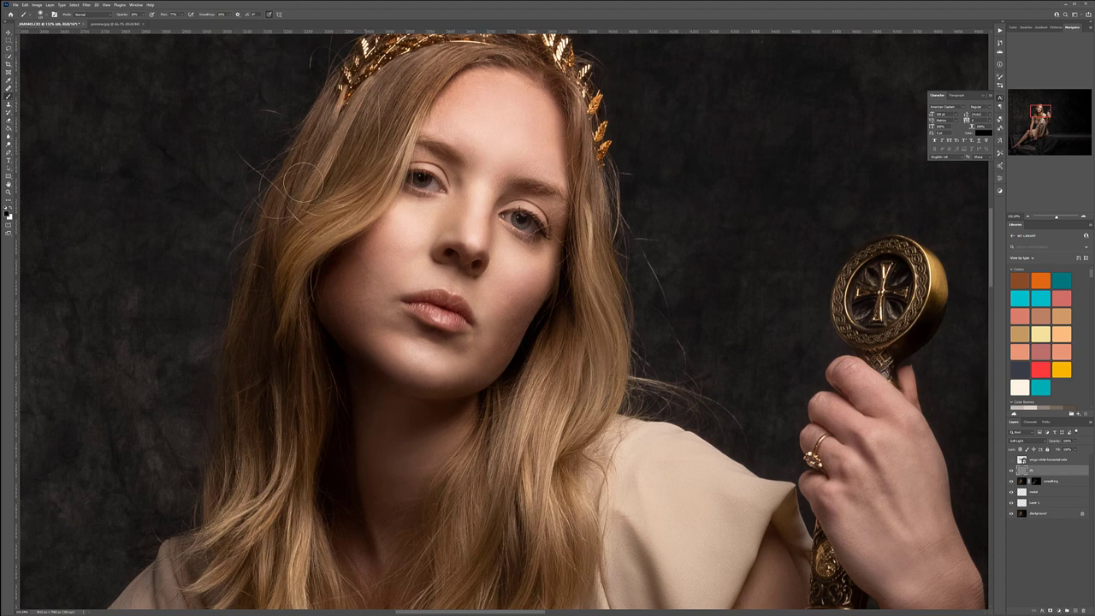
Burn the shadows and dodge the highlights on the fingers, back of the hand and wrist holding the sword.
{"action": "left_click_drag", "start_coordinate": [426, 485], "coordinate": [286, 198]}
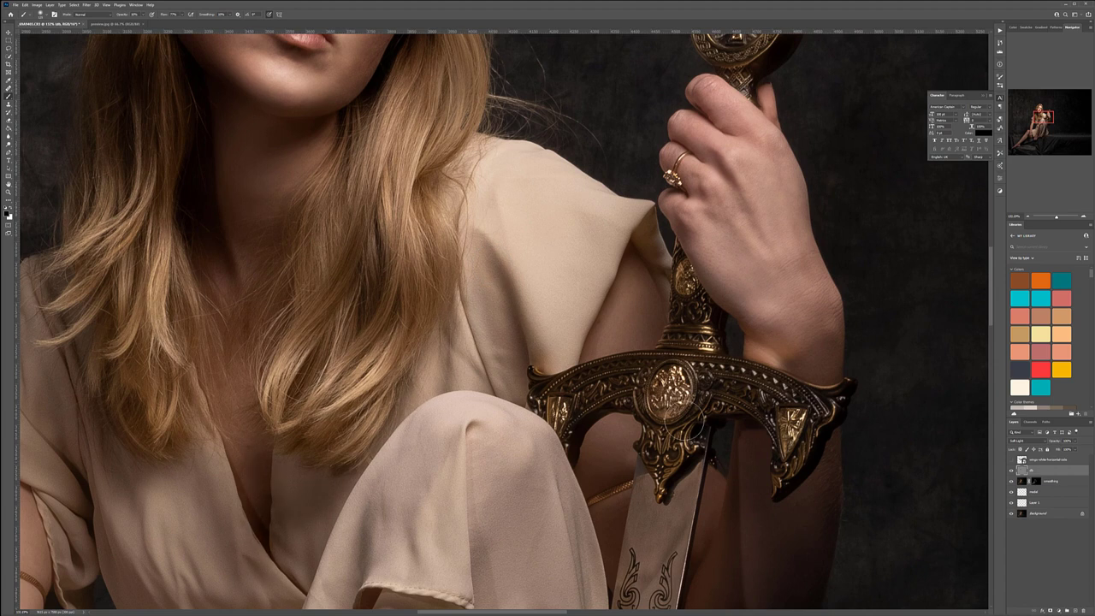
{"action": "left_click_drag", "start_coordinate": [745, 248], "coordinate": [533, 346]}
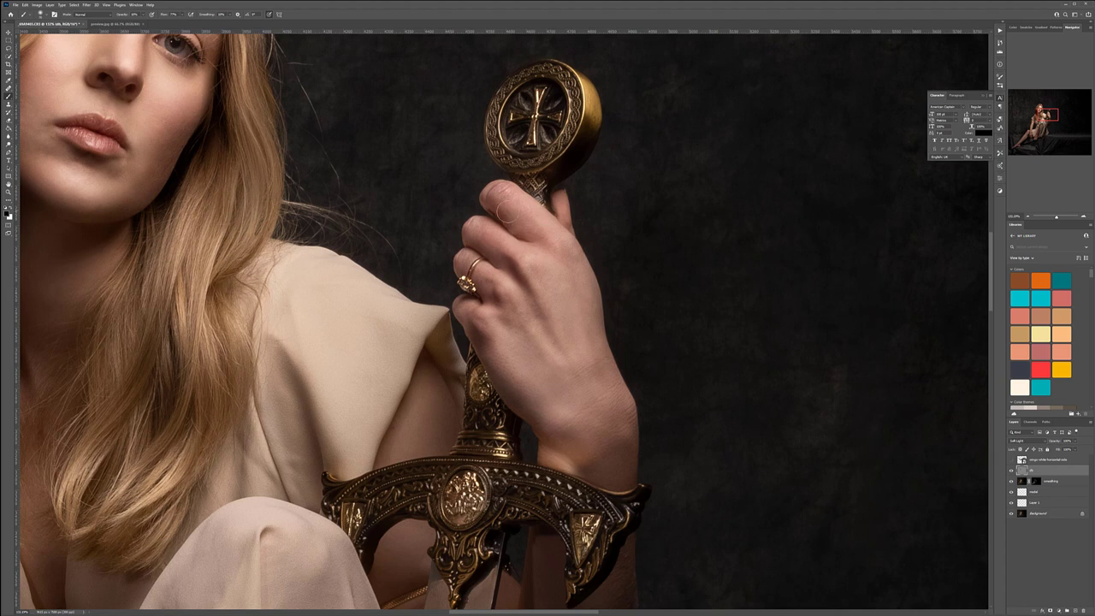
{"action": "key", "text": "x"}
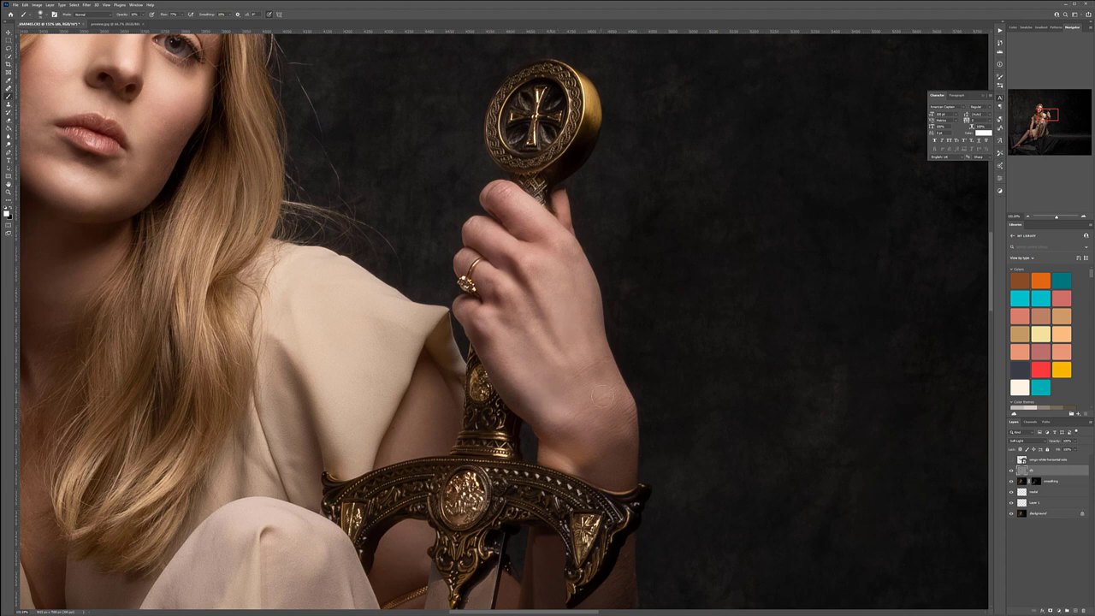
{"action": "scroll", "coordinate": [622, 414], "scroll_direction": "down", "scroll_amount": 5}
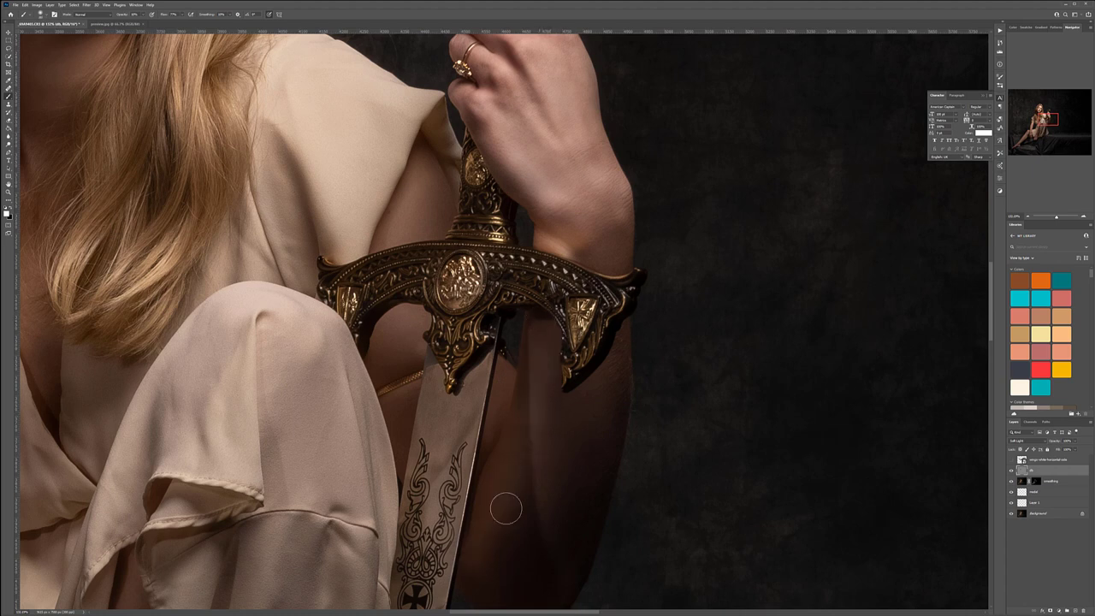
Dodge the light folds of the dress over the raised knee and the bodice with white.
{"action": "left_click_drag", "start_coordinate": [462, 300], "coordinate": [725, 144]}
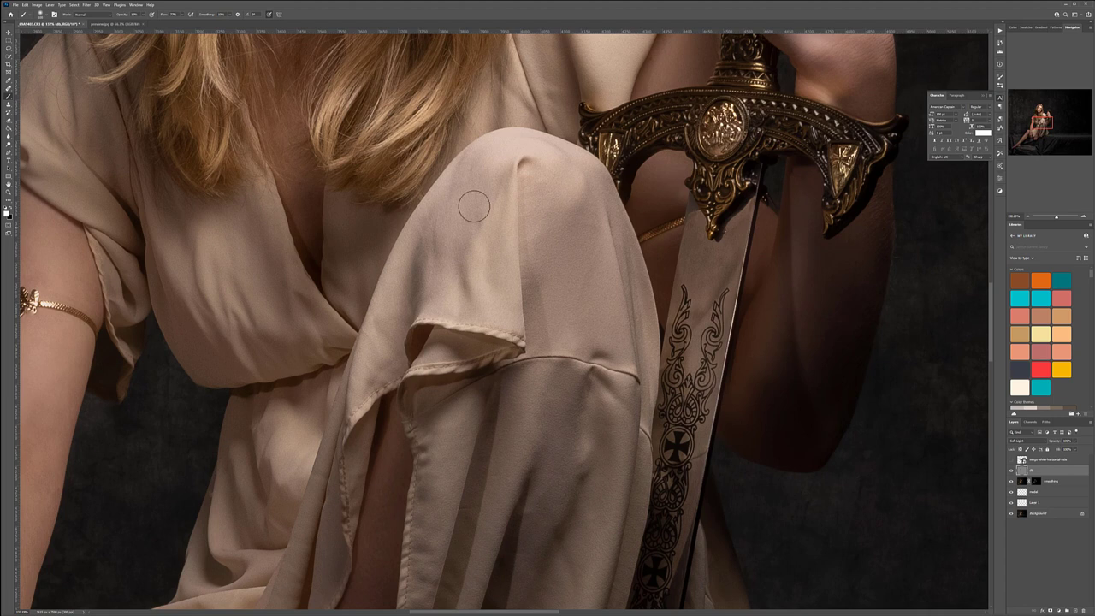
{"action": "scroll", "coordinate": [575, 190], "scroll_direction": "left", "scroll_amount": 5}
{"action": "scroll", "coordinate": [575, 189], "scroll_direction": "up", "scroll_amount": 1}
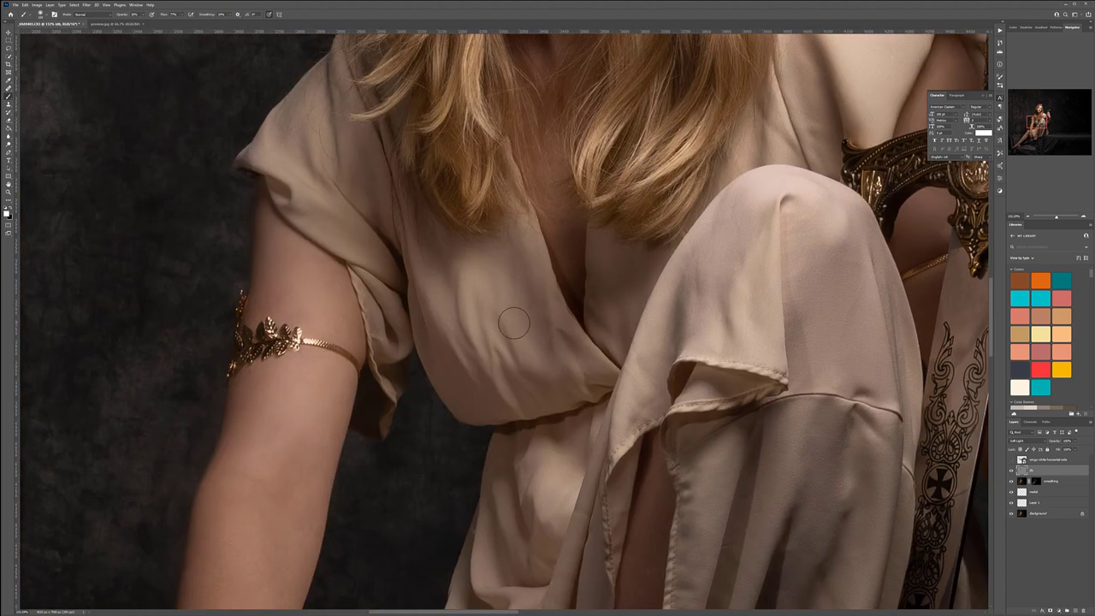
Dodge the highlights along the resting arm from below the armband down to the wrist and back of the hand.
{"action": "scroll", "coordinate": [560, 320], "scroll_direction": "down", "scroll_amount": 5}
{"action": "scroll", "coordinate": [560, 320], "scroll_direction": "left", "scroll_amount": 3}
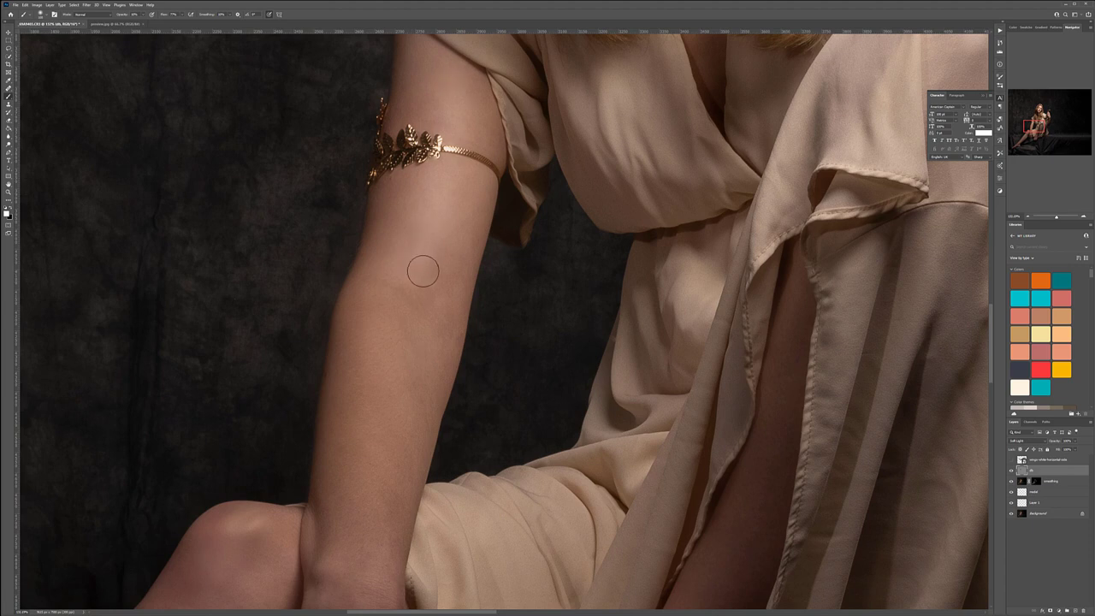
{"action": "scroll", "coordinate": [432, 342], "scroll_direction": "down", "scroll_amount": 3}
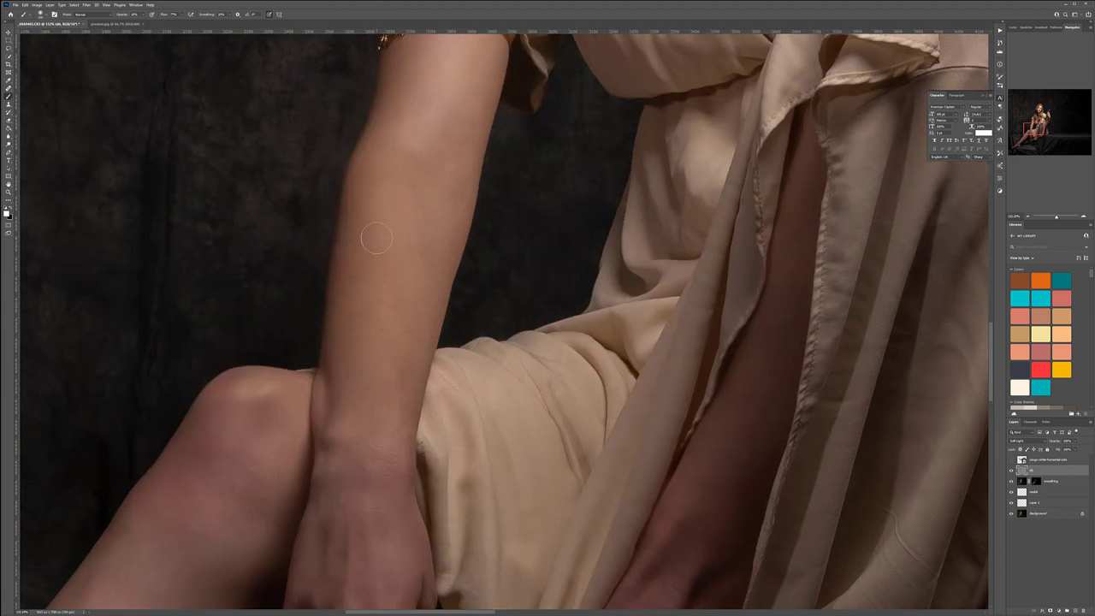
{"action": "scroll", "coordinate": [399, 465], "scroll_direction": "down", "scroll_amount": 4}
{"action": "scroll", "coordinate": [399, 465], "scroll_direction": "left", "scroll_amount": 1}
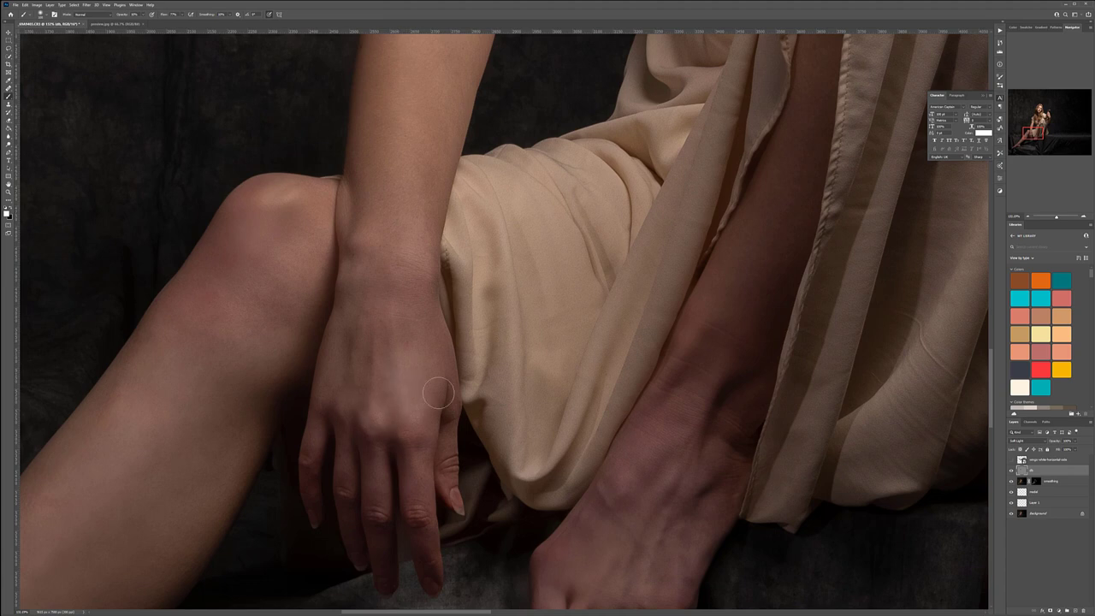
Burn the shadows on the resting hand and the bare foot beneath the dress with black.
{"action": "key", "text": "x"}
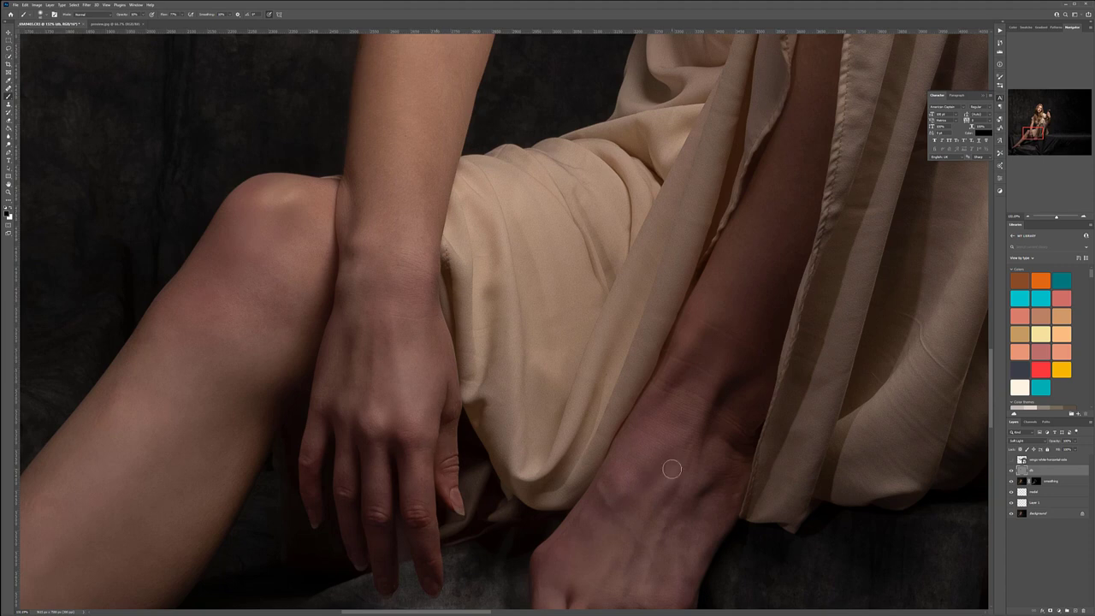
{"action": "key", "text": "bracketright"}
{"action": "key", "text": "bracketright"}
{"action": "key", "text": "bracketright"}
{"action": "left_click_drag", "start_coordinate": [709, 505], "coordinate": [692, 290]}
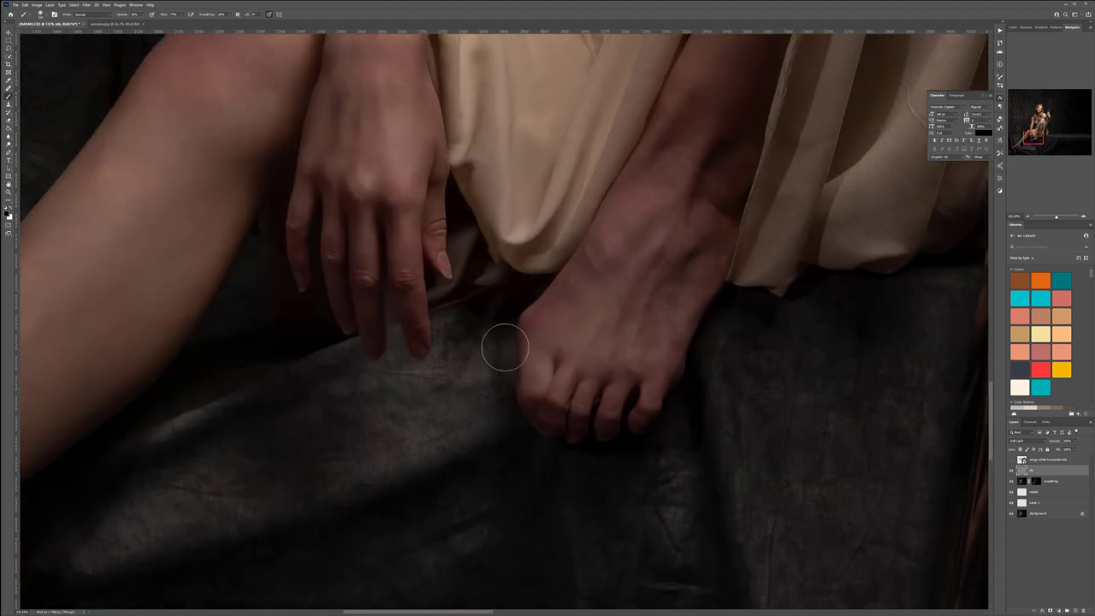
Burn the shadowed lower edge of the extended leg from calf to ankle with a larger black brush.
{"action": "left_click_drag", "start_coordinate": [272, 427], "coordinate": [496, 384]}
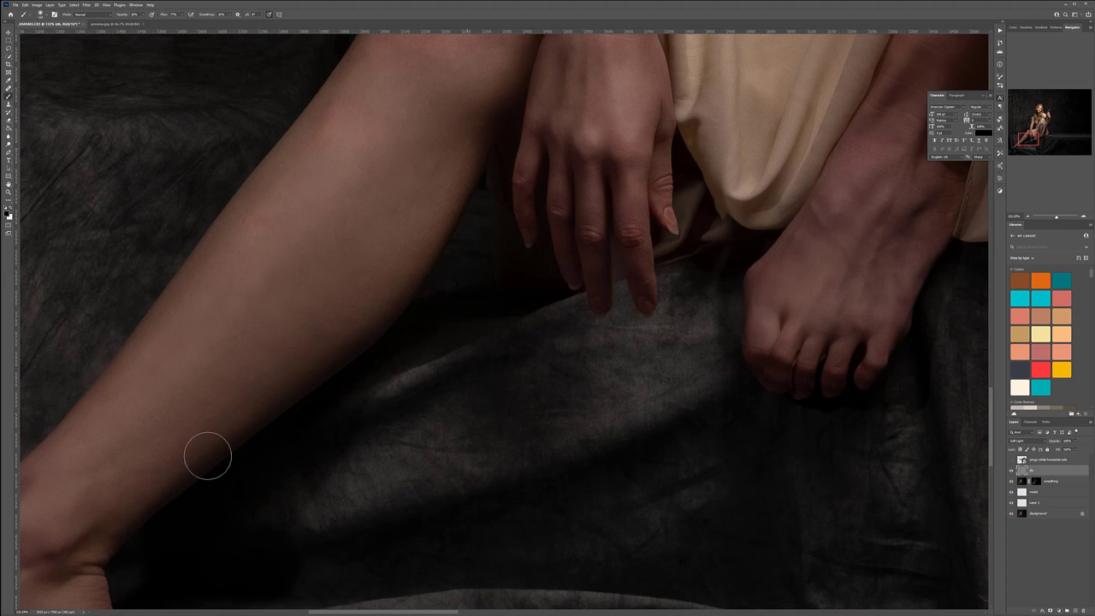
{"action": "scroll", "coordinate": [362, 393], "scroll_direction": "down", "scroll_amount": 2}
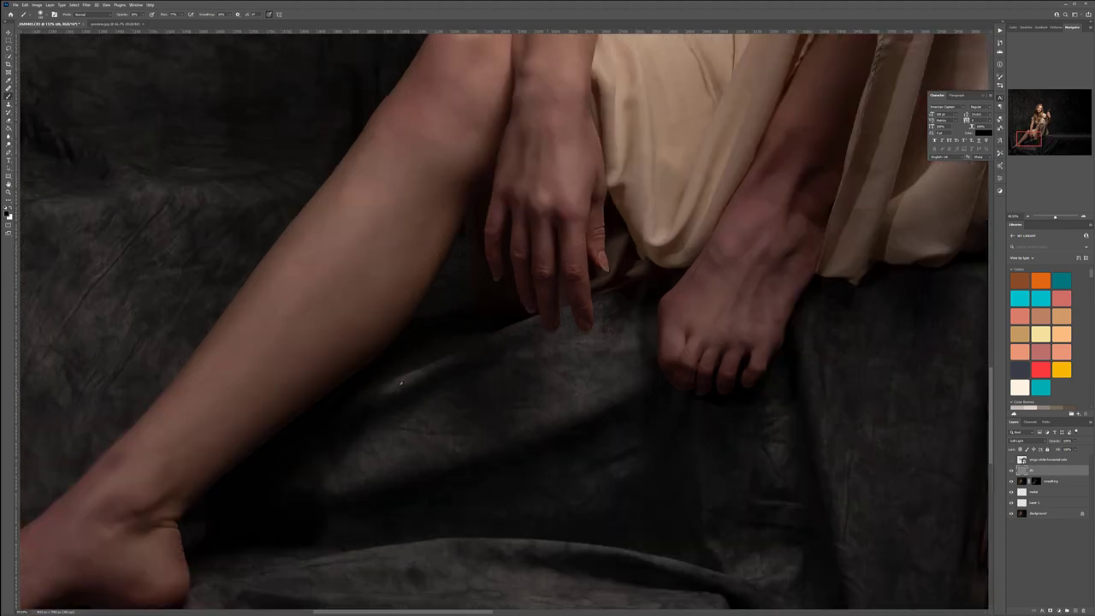
{"action": "key", "text": "bracketright"}
{"action": "key", "text": "bracketright"}
{"action": "key", "text": "bracketright"}
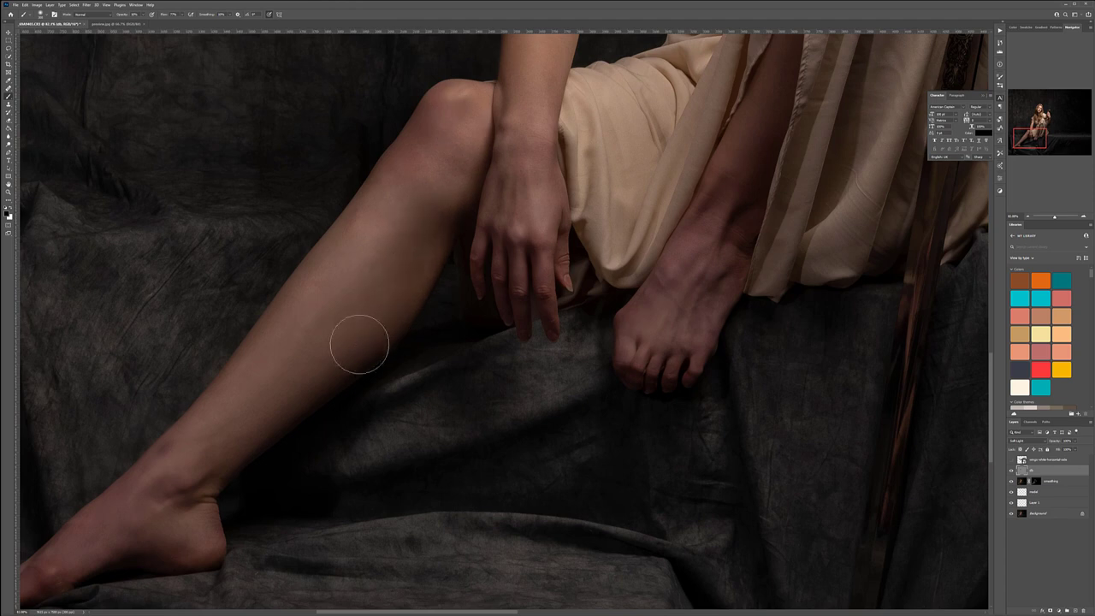
Dodge the highlights along the shin and knee of the extended leg with white, using a smaller brush for finer areas.
{"action": "key", "text": "x"}
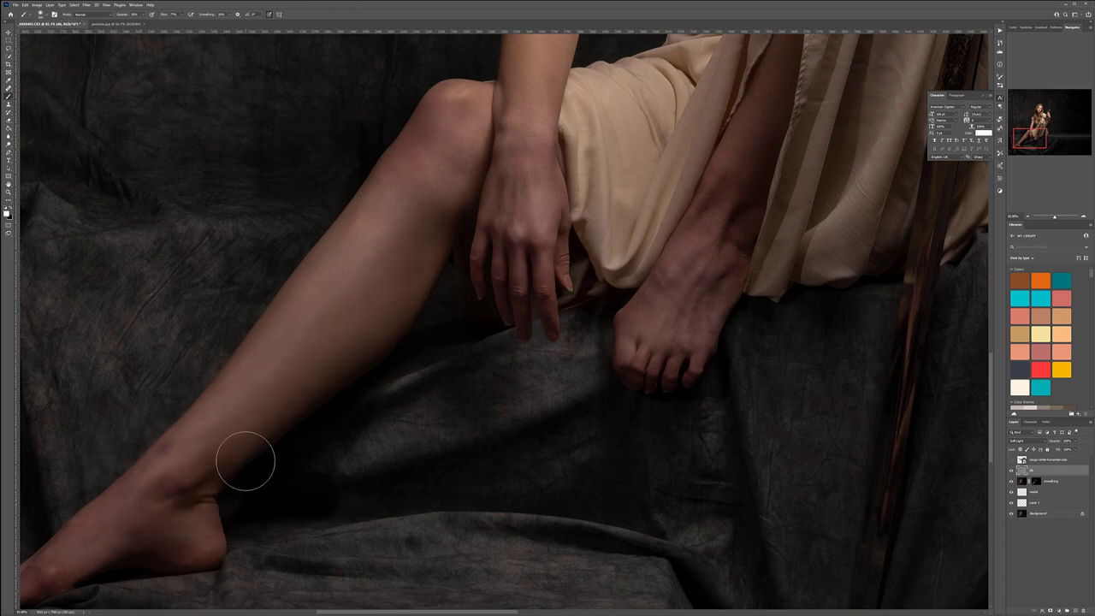
{"action": "key", "text": "bracketleft"}
{"action": "key", "text": "bracketleft"}
{"action": "key", "text": "bracketleft"}
{"action": "key", "text": "bracketleft"}
{"action": "key", "text": "bracketleft"}
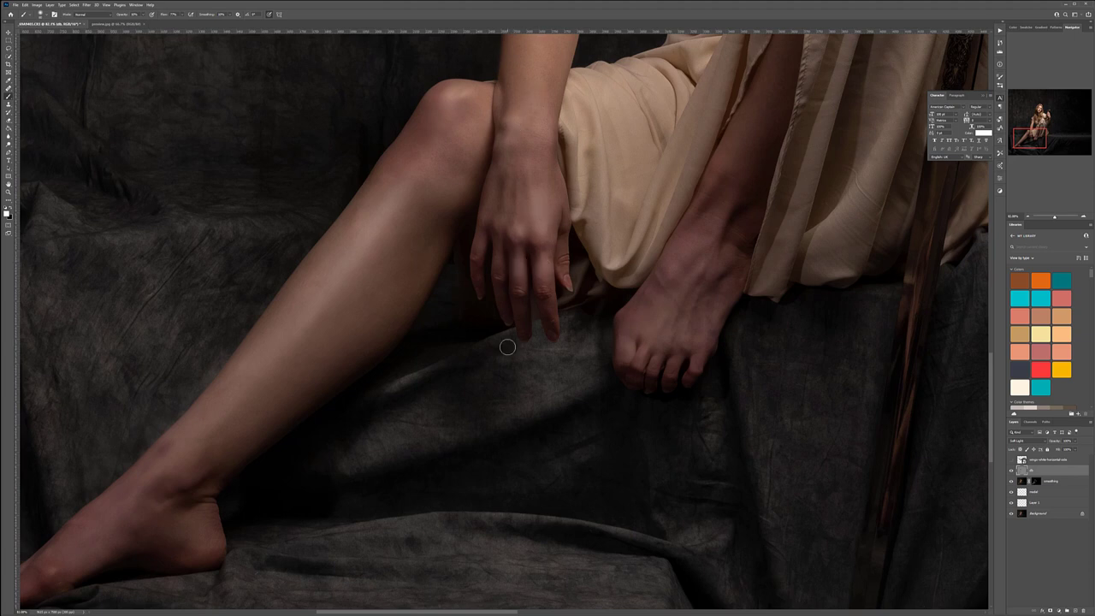
Compare the whole figure with and without the dodge and burn layer.
{"action": "left_click_drag", "start_coordinate": [588, 211], "coordinate": [539, 408]}
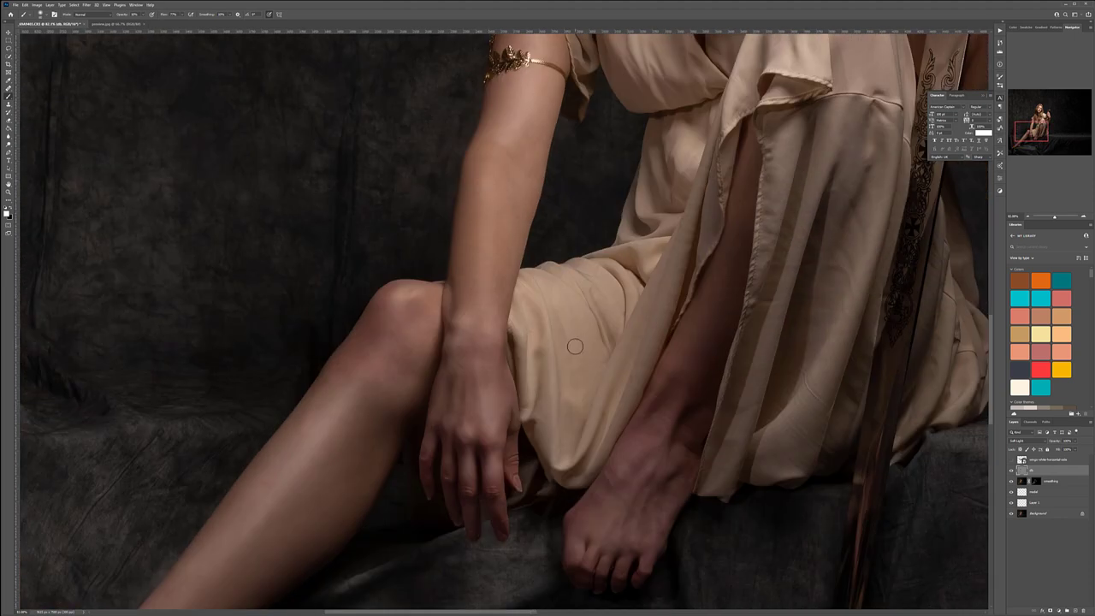
{"action": "scroll", "coordinate": [575, 346], "scroll_direction": "down", "scroll_amount": 3}
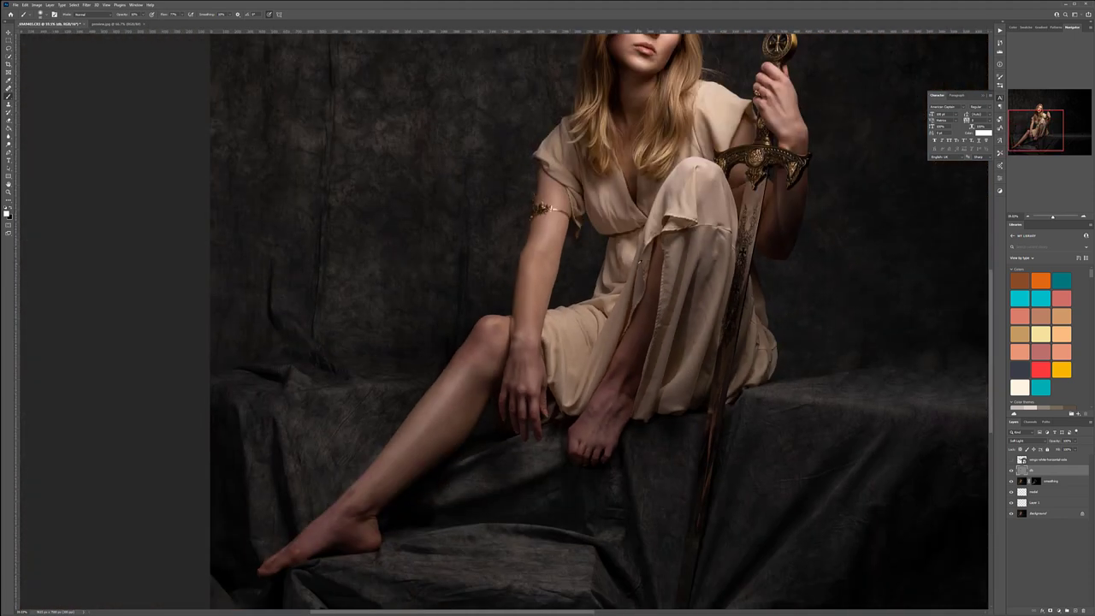
{"action": "scroll", "coordinate": [640, 261], "scroll_direction": "down", "scroll_amount": 5}
{"action": "scroll", "coordinate": [475, 266], "scroll_direction": "up", "scroll_amount": 1}
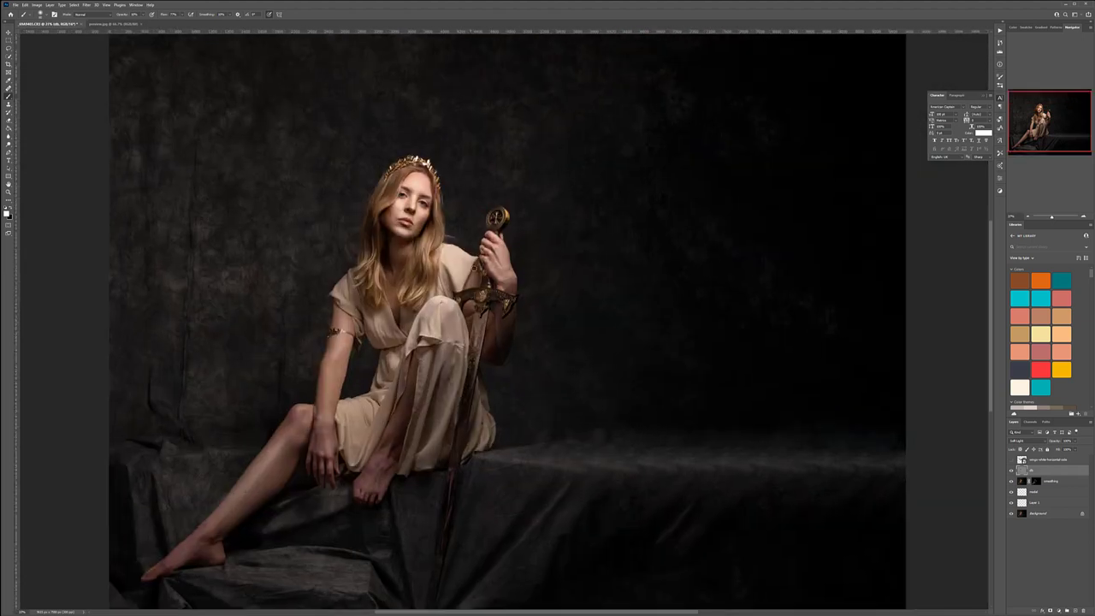
{"action": "left_click", "coordinate": [1013, 471]}
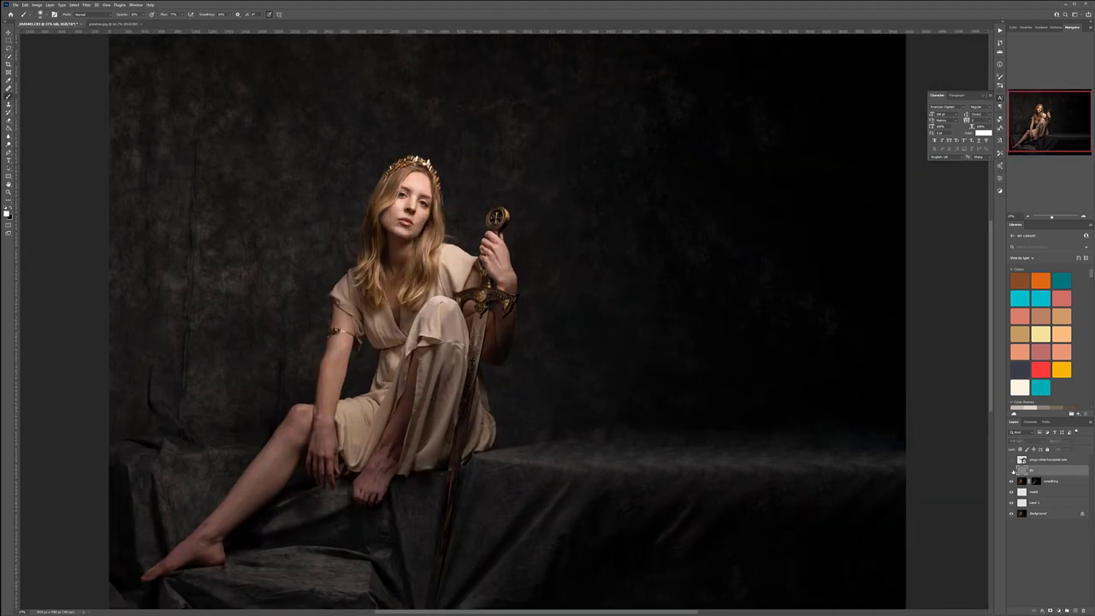
{"action": "left_click", "coordinate": [1012, 471]}
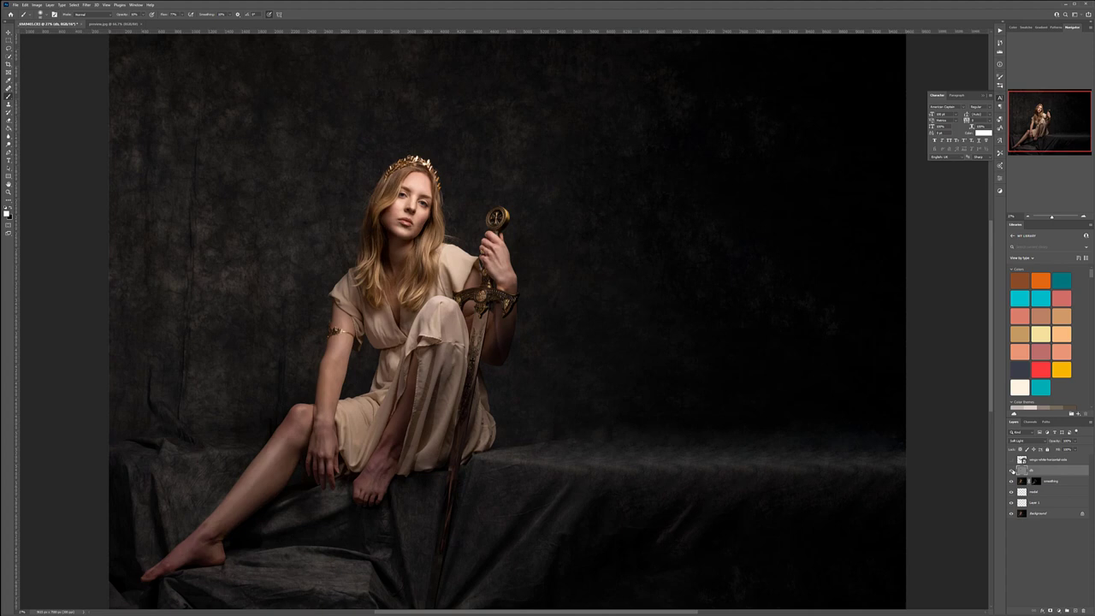
{"action": "left_click", "coordinate": [1013, 471]}
{"action": "left_click", "coordinate": [1012, 471]}
Add a new layer named ring above the dodge and burn layer and get the Healing Brush ready at the sword hand.
{"action": "left_click_drag", "start_coordinate": [464, 221], "coordinate": [598, 169]}
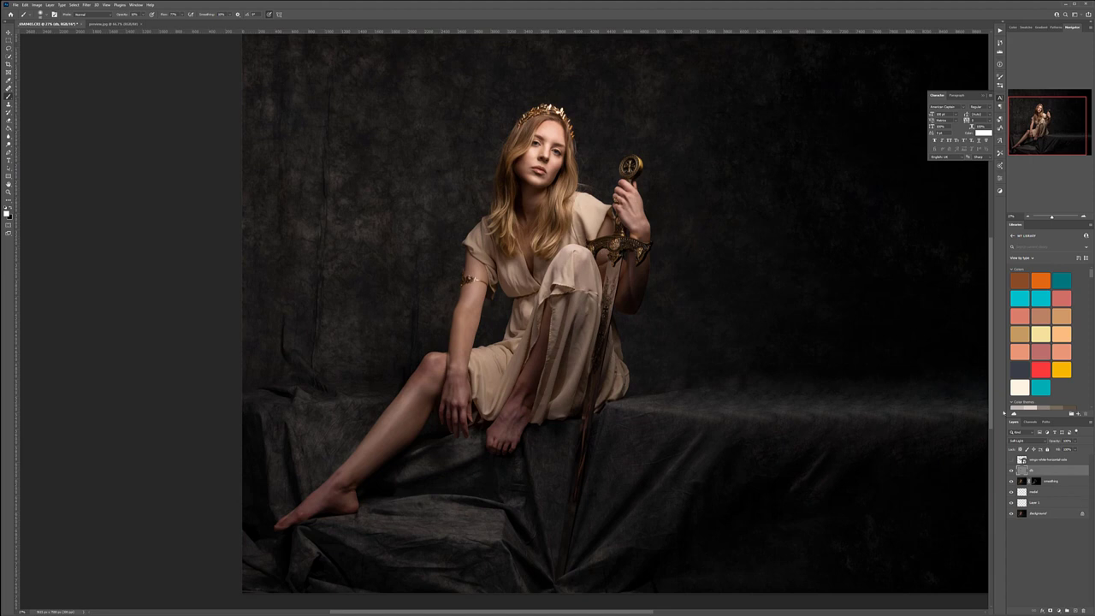
{"action": "scroll", "coordinate": [684, 180], "scroll_direction": "up", "scroll_amount": 7}
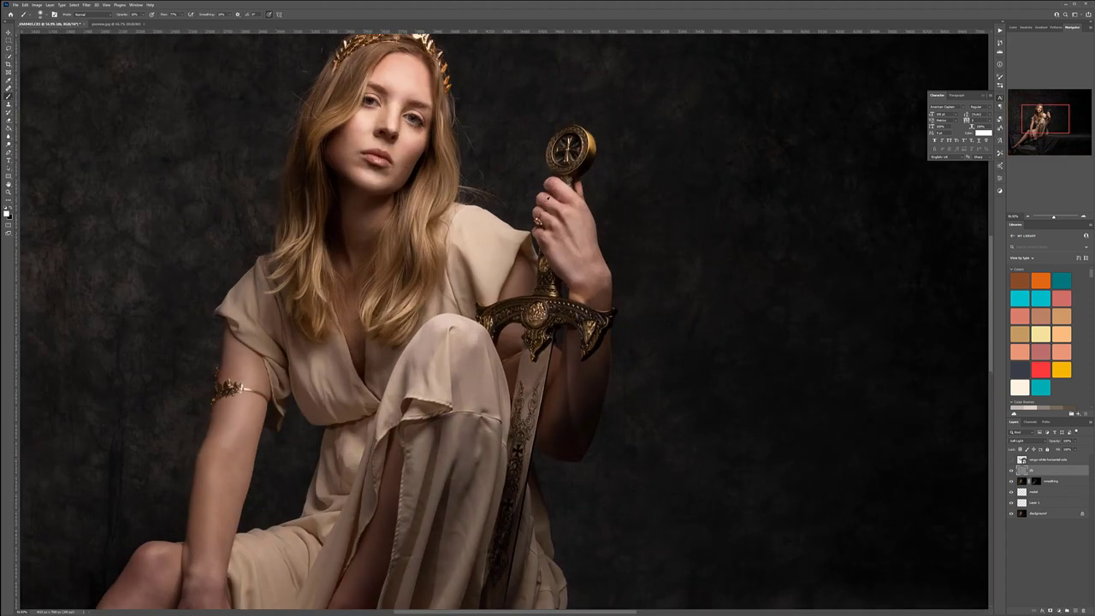
{"action": "scroll", "coordinate": [565, 205], "scroll_direction": "up", "scroll_amount": 4}
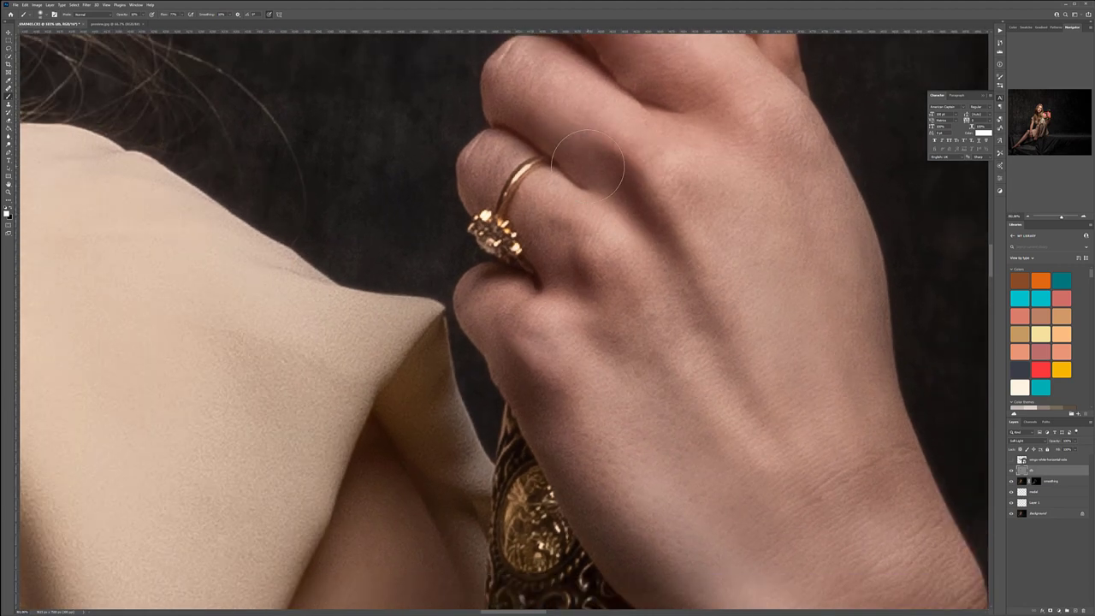
{"action": "scroll", "coordinate": [572, 203], "scroll_direction": "up", "scroll_amount": 3}
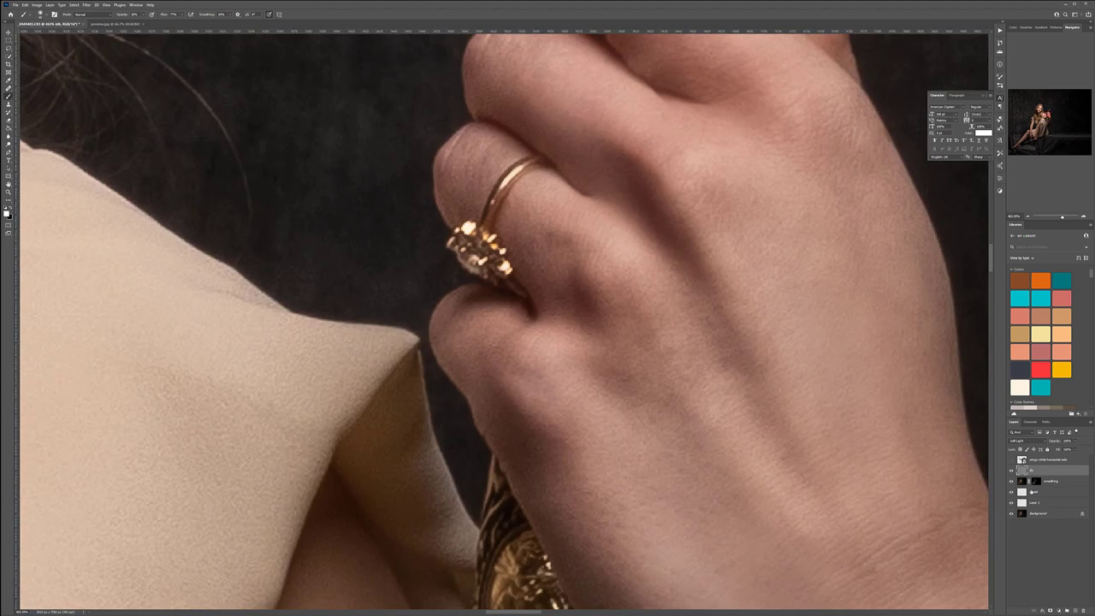
{"action": "left_click", "coordinate": [1077, 610]}
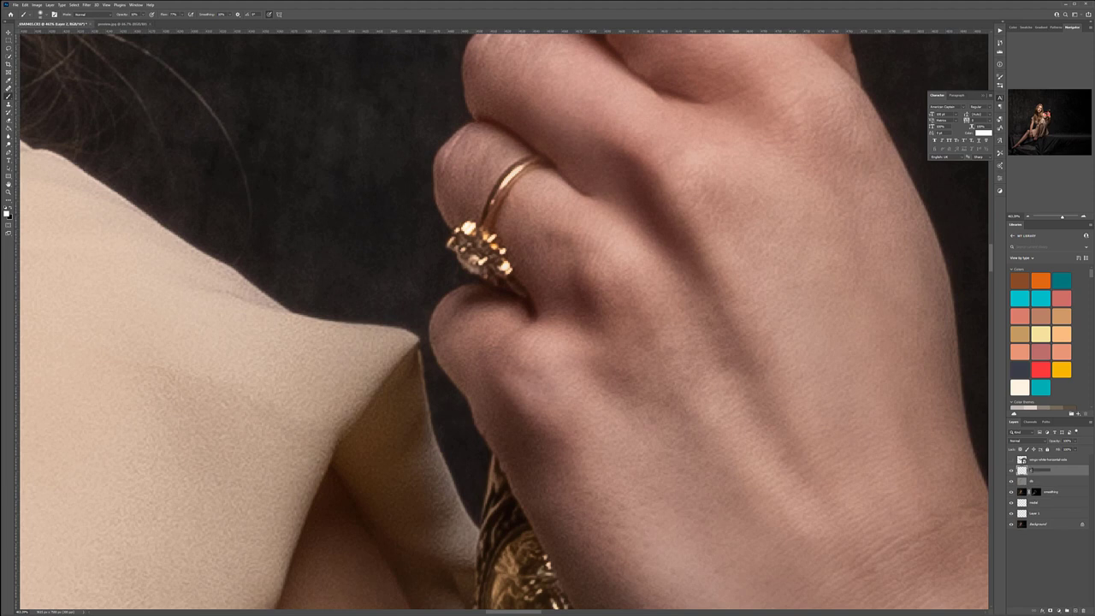
{"action": "key", "text": "Return"}
{"action": "key", "text": "j"}
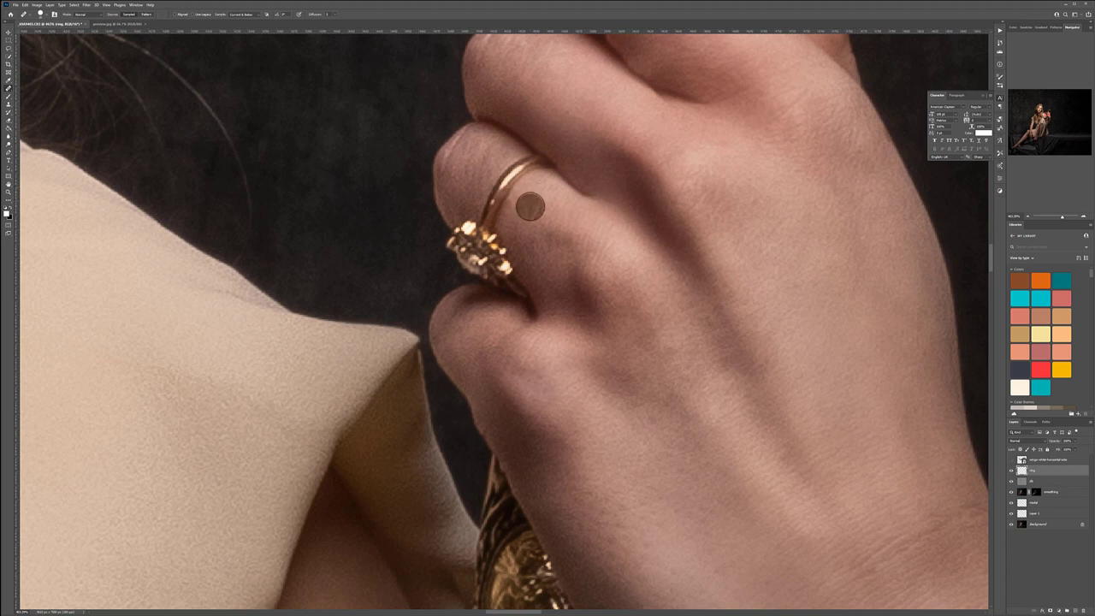
Heal away the gold ring band on the finger with a small brush, sampling clean skin beside it.
{"action": "key", "text": "bracketleft"}
{"action": "key", "text": "bracketleft"}
{"action": "left_click", "coordinate": [532, 205]}
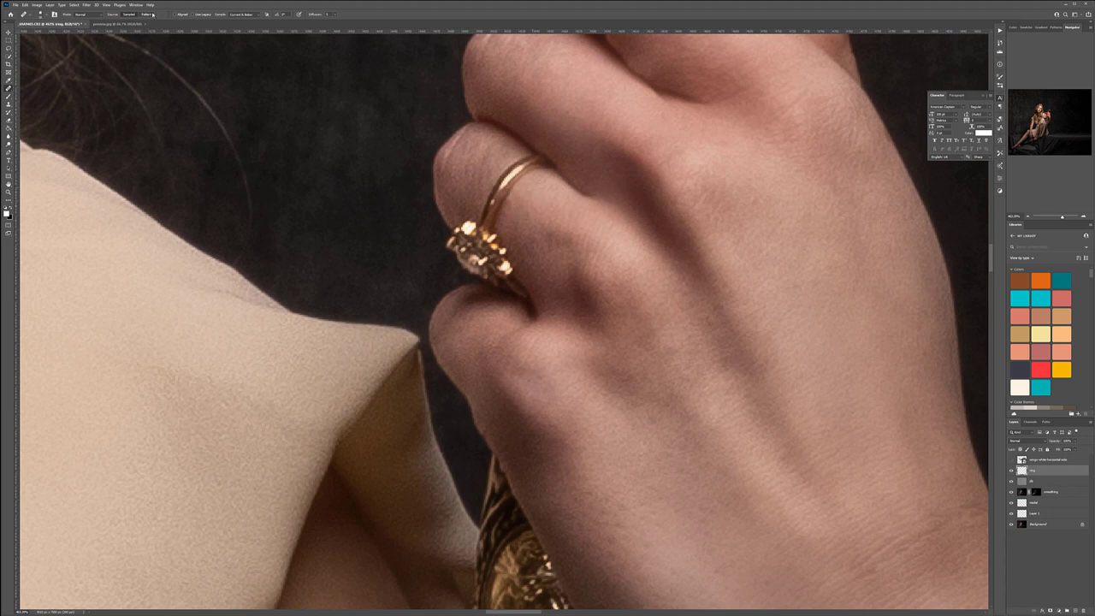
{"action": "left_click", "coordinate": [582, 205]}
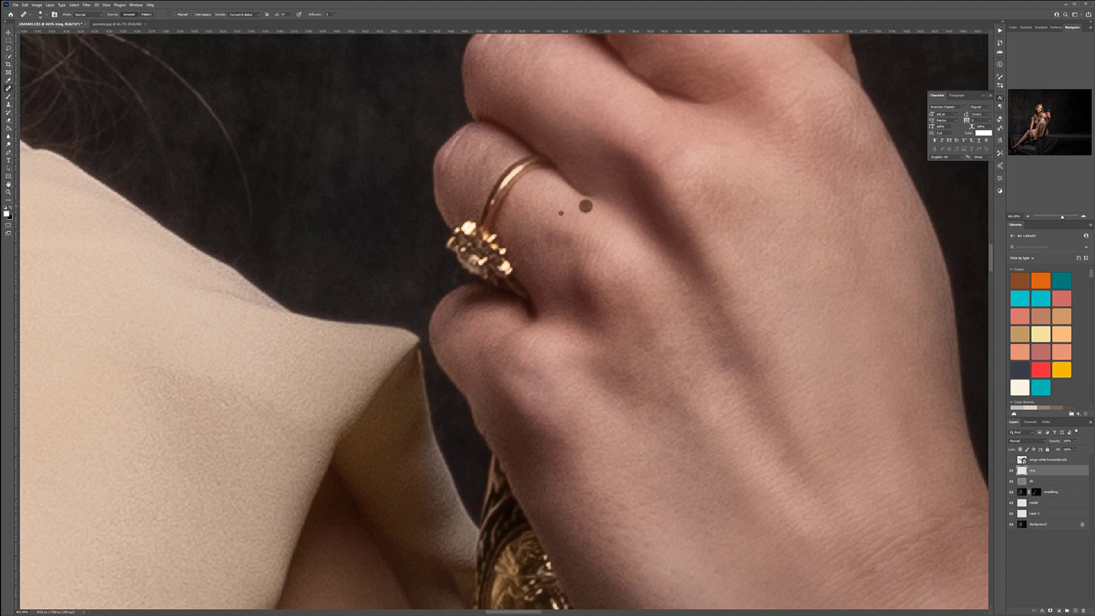
{"action": "left_click", "coordinate": [516, 191], "text": "alt"}
{"action": "mouse_move", "coordinate": [506, 181]}
{"action": "left_mouse_down"}
{"action": "mouse_move", "coordinate": [540, 214]}
{"action": "mouse_move", "coordinate": [497, 179]}
{"action": "mouse_move", "coordinate": [509, 190]}
{"action": "mouse_move", "coordinate": [503, 169]}
{"action": "mouse_move", "coordinate": [517, 179]}
{"action": "mouse_move", "coordinate": [523, 163]}
{"action": "mouse_move", "coordinate": [497, 172]}
{"action": "mouse_move", "coordinate": [495, 197]}
{"action": "mouse_move", "coordinate": [506, 205]}
{"action": "mouse_move", "coordinate": [489, 201]}
{"action": "mouse_move", "coordinate": [501, 224]}
{"action": "left_mouse_up"}
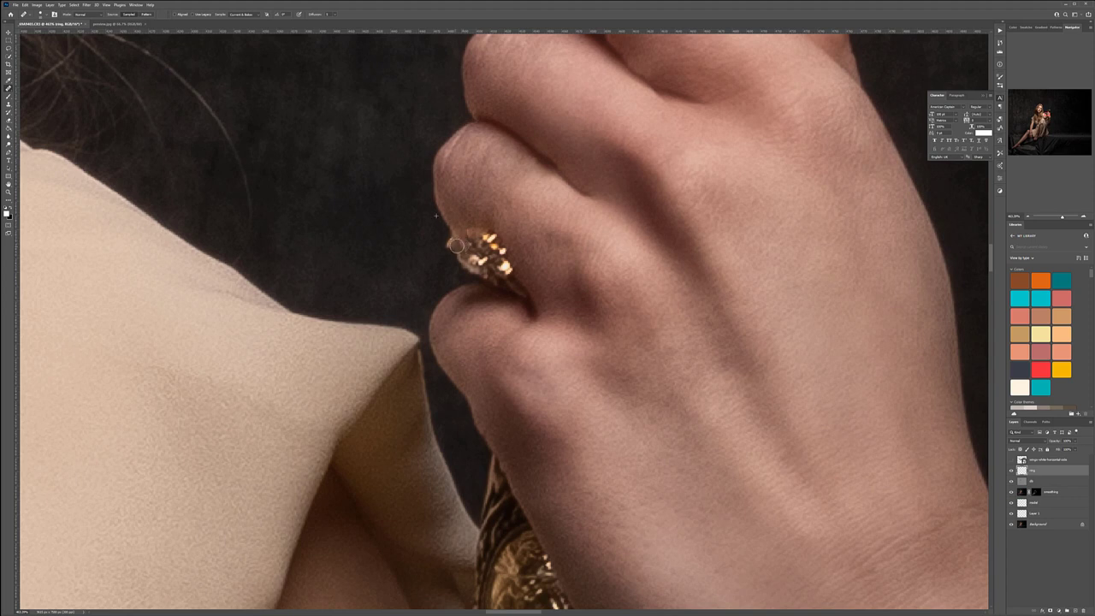
Heal away the upper part of the ring's jewelled setting using skin sampled from the same finger.
{"action": "mouse_move", "coordinate": [445, 235]}
{"action": "left_mouse_down"}
{"action": "mouse_move", "coordinate": [467, 267]}
{"action": "mouse_move", "coordinate": [429, 234]}
{"action": "left_mouse_up"}
{"action": "left_click", "coordinate": [471, 255]}
{"action": "mouse_move", "coordinate": [470, 256]}
{"action": "left_mouse_down"}
{"action": "mouse_move", "coordinate": [475, 231]}
{"action": "mouse_move", "coordinate": [490, 246]}
{"action": "mouse_move", "coordinate": [489, 231]}
{"action": "mouse_move", "coordinate": [506, 261]}
{"action": "mouse_move", "coordinate": [486, 253]}
{"action": "mouse_move", "coordinate": [509, 271]}
{"action": "left_mouse_up"}
{"action": "left_click", "coordinate": [485, 239], "text": "alt"}
{"action": "left_click", "coordinate": [516, 273]}
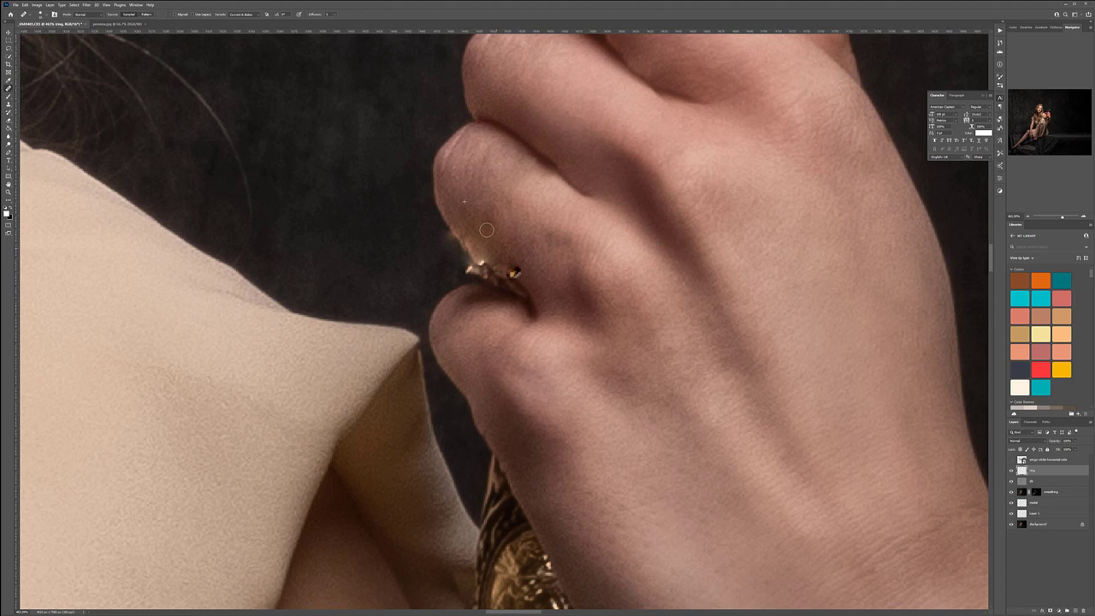
Retouch the remaining setting beside the knuckle and the dark crease between the two fingers.
{"action": "left_click_drag", "start_coordinate": [514, 268], "coordinate": [537, 263]}
{"action": "left_click", "coordinate": [487, 226], "text": "alt"}
{"action": "left_click_drag", "start_coordinate": [506, 254], "coordinate": [521, 277]}
{"action": "left_click_drag", "start_coordinate": [522, 297], "coordinate": [501, 275]}
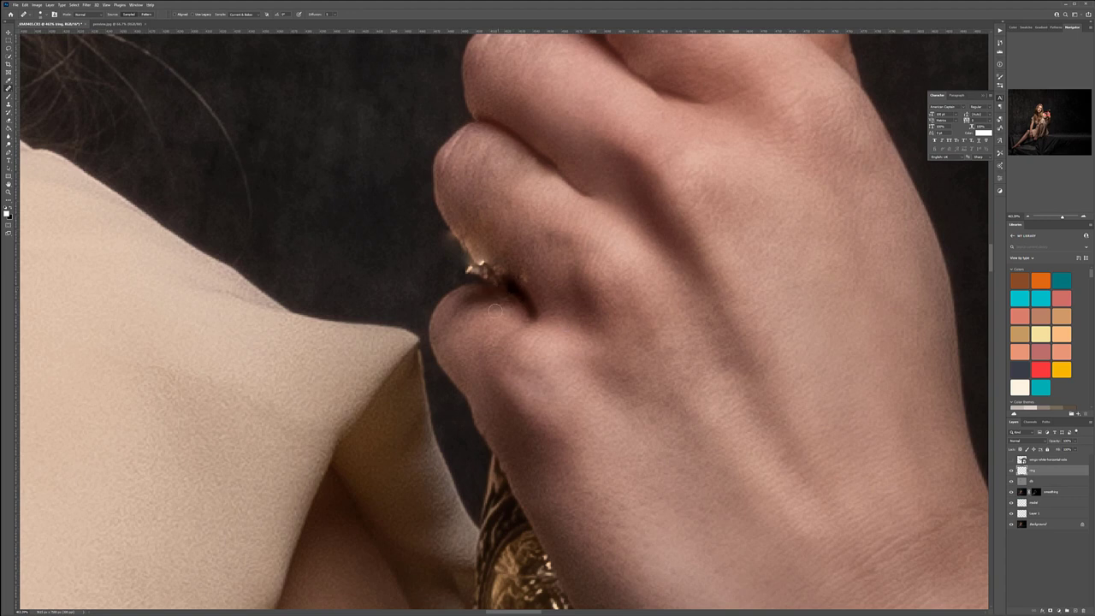
Heal the leftover gold fragments along the lower edge of the ring finger.
{"action": "left_click_drag", "start_coordinate": [460, 266], "coordinate": [468, 273]}
{"action": "left_click", "coordinate": [479, 267]}
{"action": "mouse_move", "coordinate": [478, 266]}
{"action": "left_mouse_down"}
{"action": "mouse_move", "coordinate": [520, 290]}
{"action": "mouse_move", "coordinate": [507, 268]}
{"action": "mouse_move", "coordinate": [537, 300]}
{"action": "mouse_move", "coordinate": [517, 284]}
{"action": "mouse_move", "coordinate": [525, 289]}
{"action": "left_mouse_up"}
{"action": "left_click", "coordinate": [522, 249], "text": "alt"}
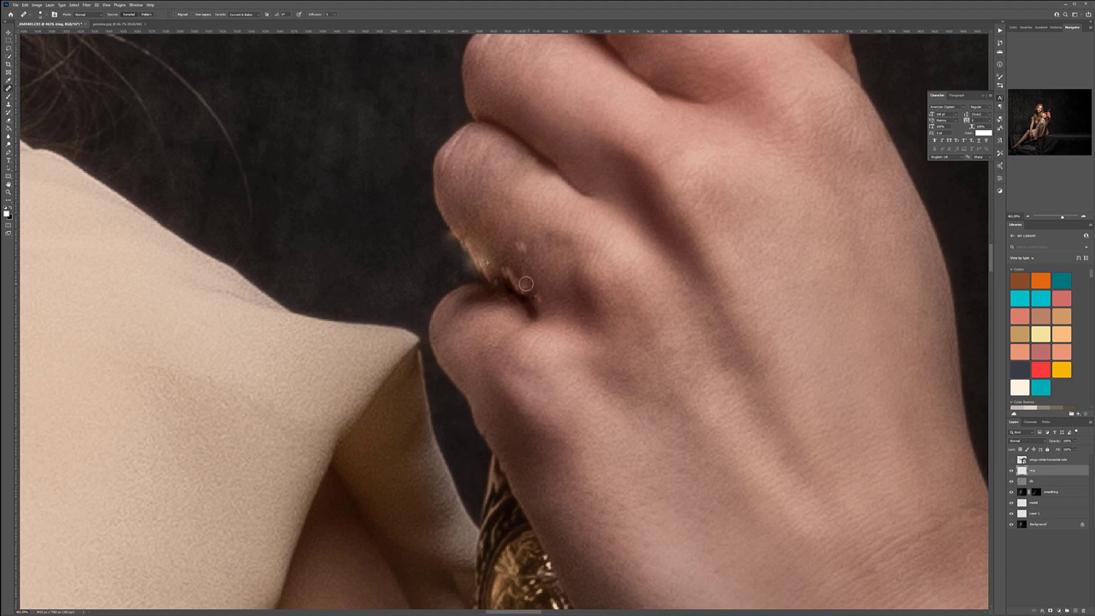
Undo the last healing strokes and retouch the finger crease and lower finger again with newly sampled areas.
{"action": "key", "text": "ctrl+z"}
{"action": "key", "text": "ctrl+z"}
{"action": "key", "text": "ctrl+z"}
{"action": "mouse_move", "coordinate": [534, 285]}
{"action": "left_mouse_down"}
{"action": "mouse_move", "coordinate": [494, 255]}
{"action": "mouse_move", "coordinate": [538, 306]}
{"action": "mouse_move", "coordinate": [489, 254]}
{"action": "mouse_move", "coordinate": [528, 297]}
{"action": "left_mouse_up"}
{"action": "left_click", "coordinate": [539, 302], "text": "alt"}
{"action": "left_click", "coordinate": [538, 307], "text": "alt"}
{"action": "left_click_drag", "start_coordinate": [474, 239], "coordinate": [507, 280]}
{"action": "scroll", "coordinate": [506, 279], "scroll_direction": "down", "scroll_amount": 8}
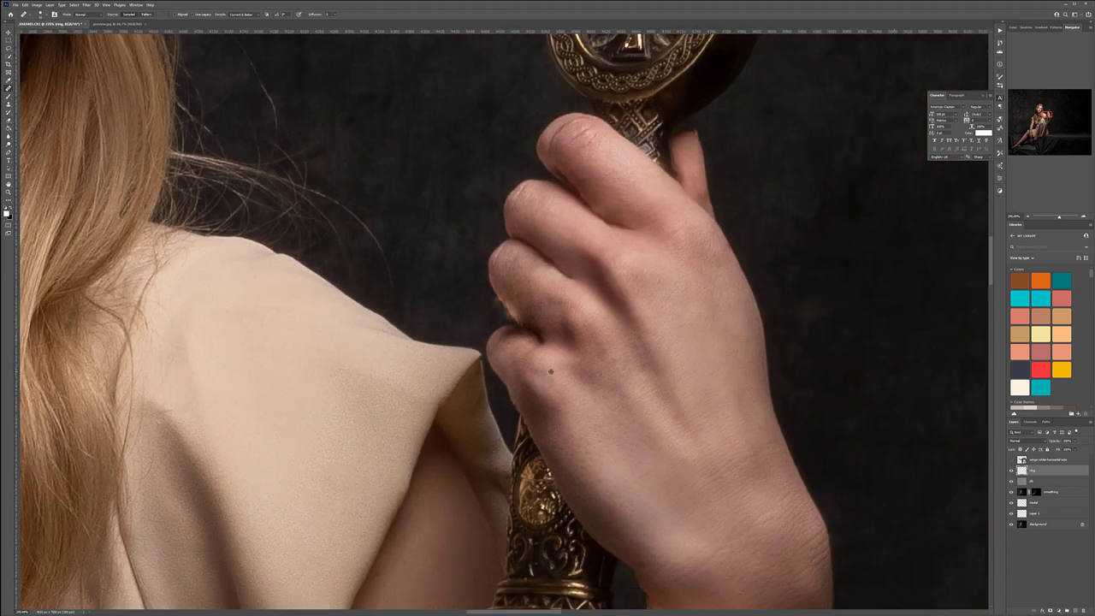
{"action": "scroll", "coordinate": [550, 370], "scroll_direction": "down", "scroll_amount": 2}
Clean the golden fringe off the ring finger's outer edge with healing strokes sampled from the nearby finger edge and skin.
{"action": "scroll", "coordinate": [550, 370], "scroll_direction": "up", "scroll_amount": 8}
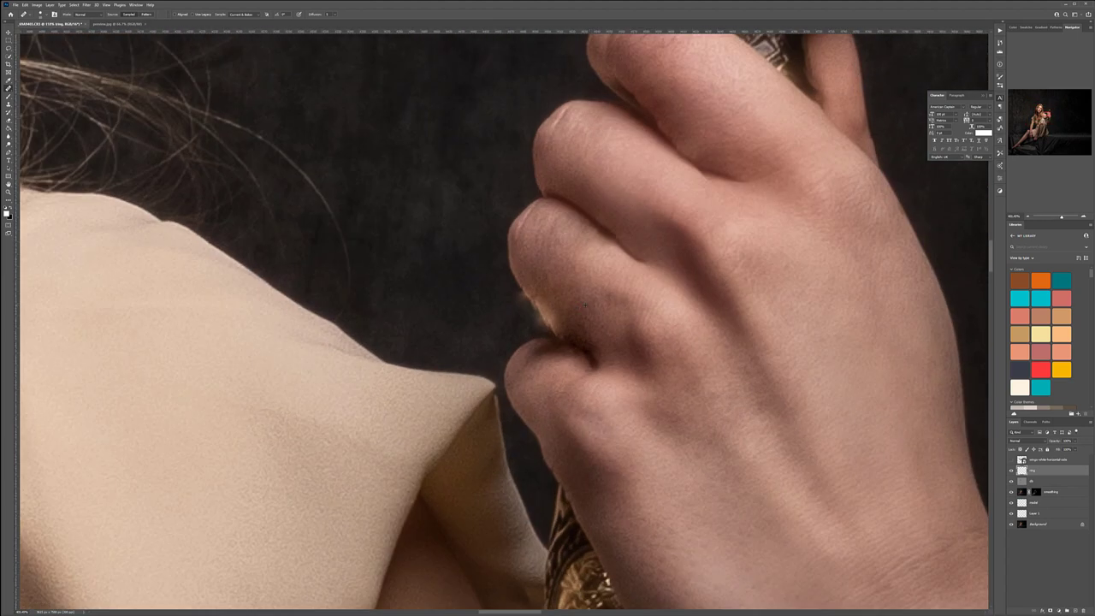
{"action": "scroll", "coordinate": [517, 291], "scroll_direction": "up", "scroll_amount": 1}
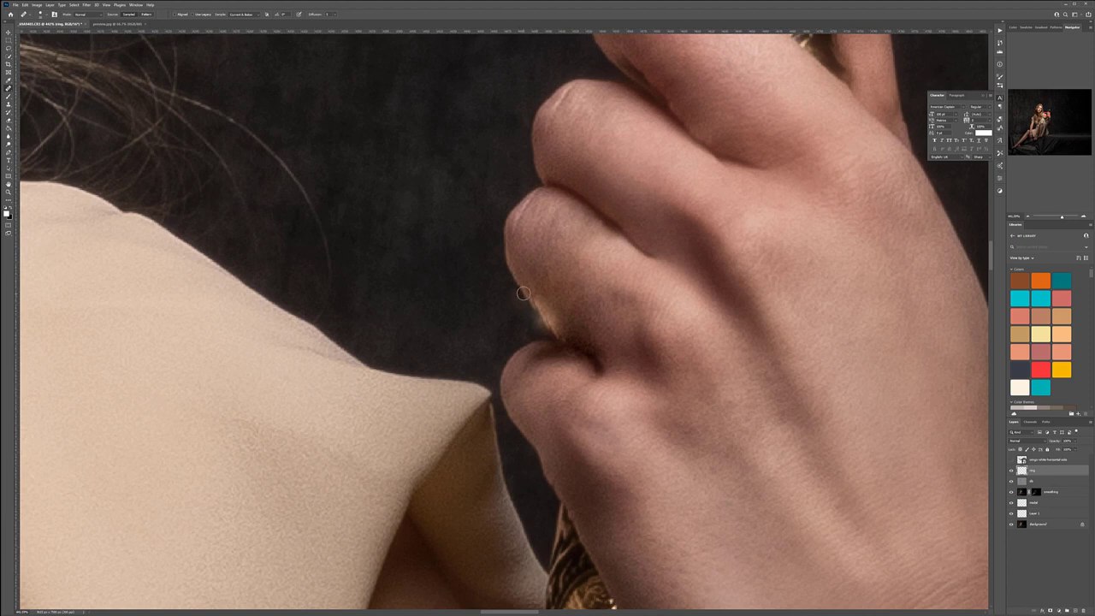
{"action": "left_click", "coordinate": [516, 296], "text": "alt"}
{"action": "left_click_drag", "start_coordinate": [527, 312], "coordinate": [529, 303]}
{"action": "left_click", "coordinate": [524, 278], "text": "alt"}
{"action": "left_click_drag", "start_coordinate": [544, 321], "coordinate": [548, 324]}
{"action": "left_click", "coordinate": [536, 259]}
{"action": "left_click_drag", "start_coordinate": [547, 327], "coordinate": [547, 330]}
Check the ring removal on the sword hand up close and in the whole image, comparing the ring layer on and off.
{"action": "scroll", "coordinate": [682, 372], "scroll_direction": "down", "scroll_amount": 6}
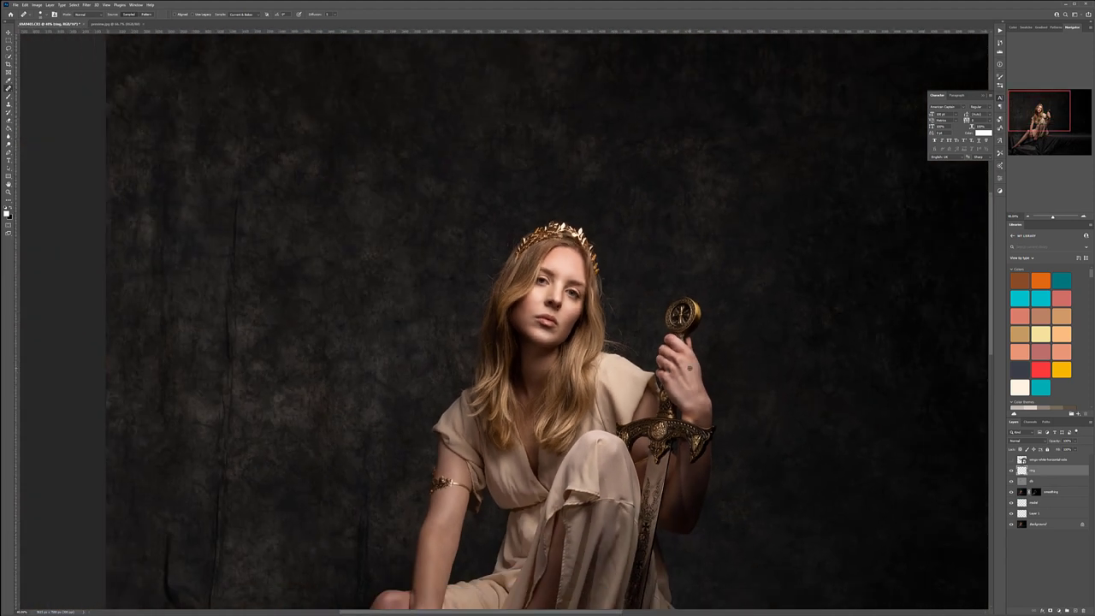
{"action": "scroll", "coordinate": [690, 368], "scroll_direction": "up", "scroll_amount": 6}
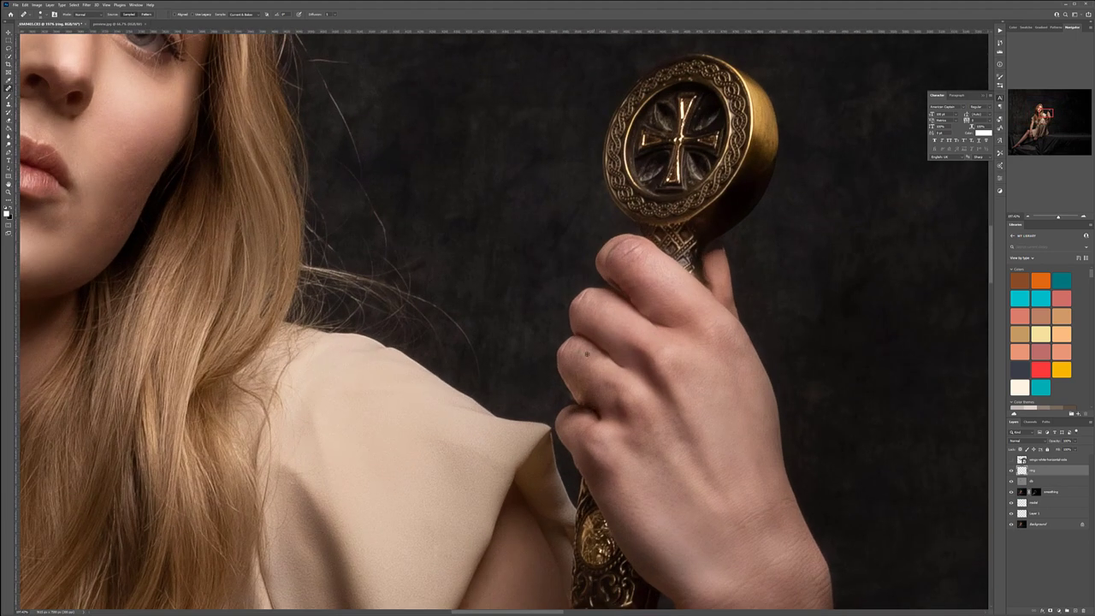
{"action": "scroll", "coordinate": [606, 370], "scroll_direction": "up", "scroll_amount": 2}
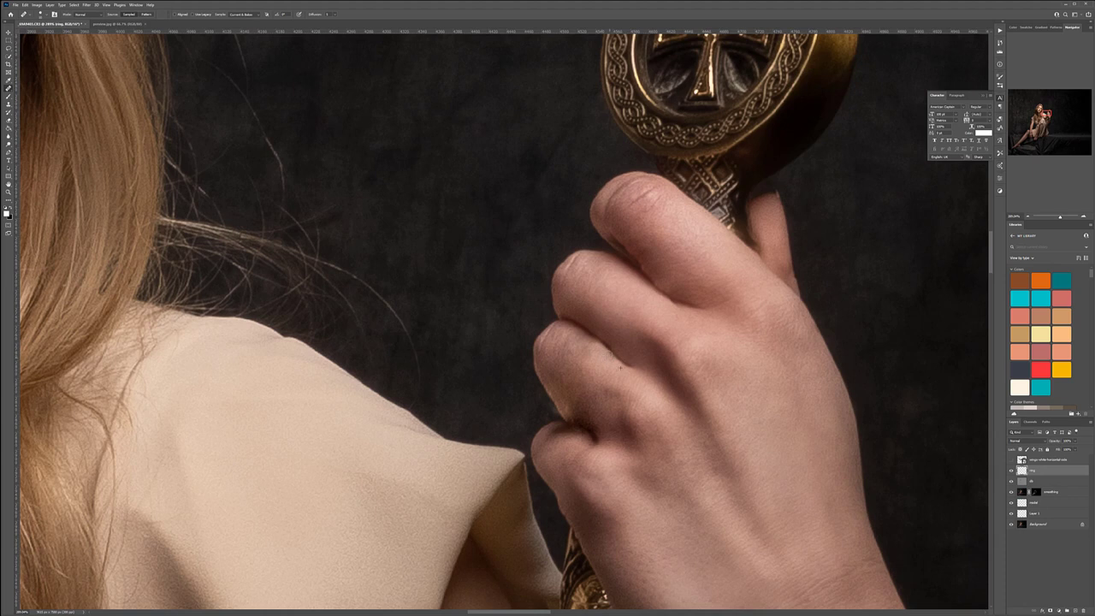
{"action": "scroll", "coordinate": [657, 413], "scroll_direction": "down", "scroll_amount": 4}
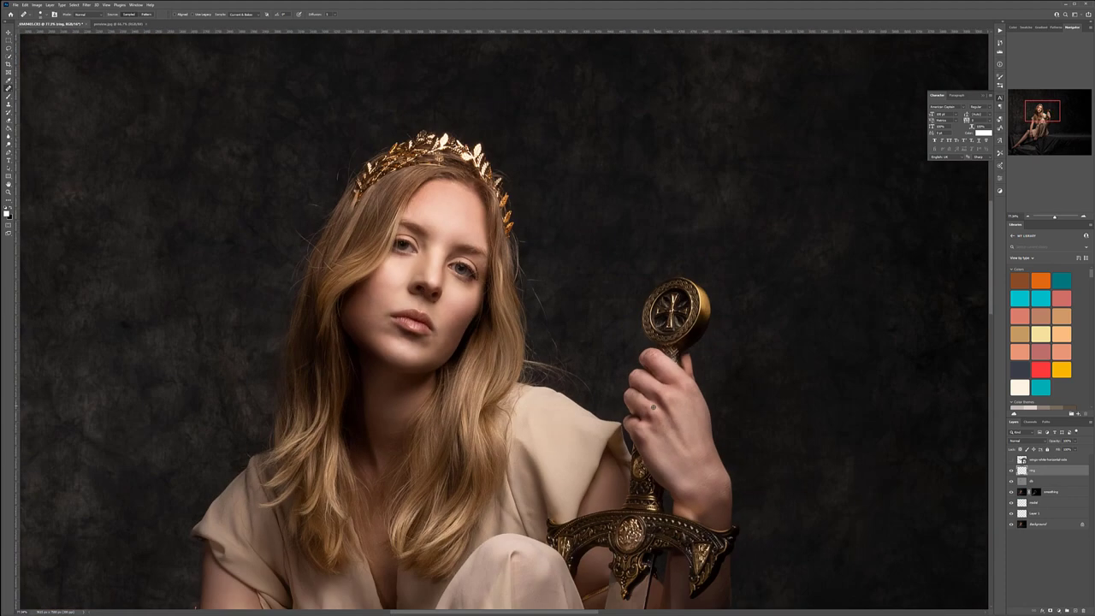
{"action": "scroll", "coordinate": [654, 407], "scroll_direction": "down", "scroll_amount": 3}
{"action": "scroll", "coordinate": [597, 337], "scroll_direction": "up", "scroll_amount": 2}
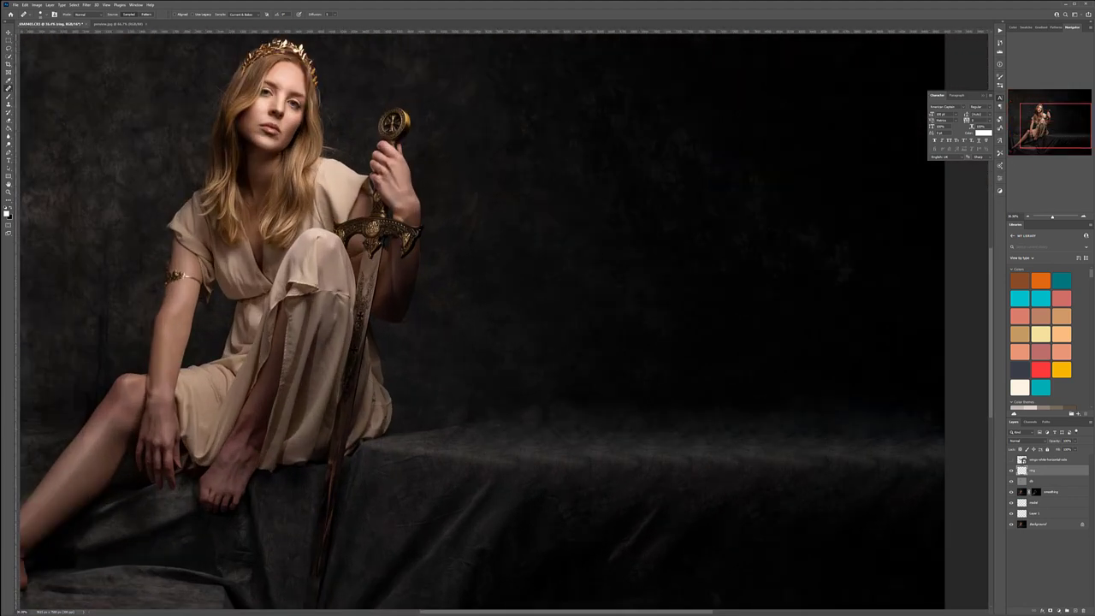
{"action": "left_click", "coordinate": [1011, 470]}
{"action": "key", "text": "ctrl+0"}
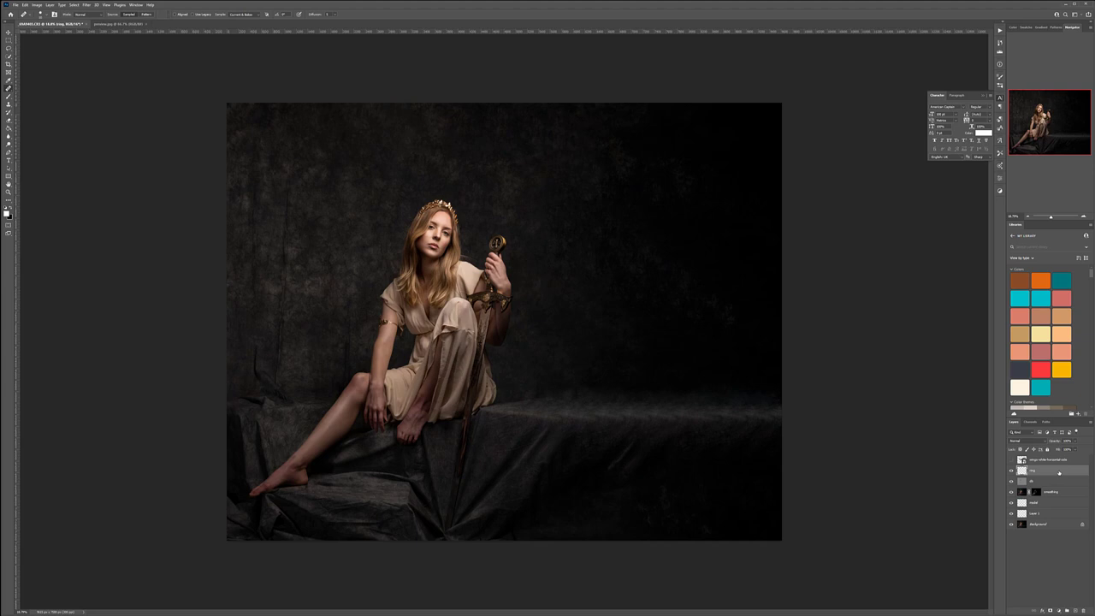
Stamp all visible layers into a new merged layer above the ring layer and name it hair.
{"action": "key", "text": "ctrl+shift+alt+e"}
{"action": "double_click", "coordinate": [1034, 469]}
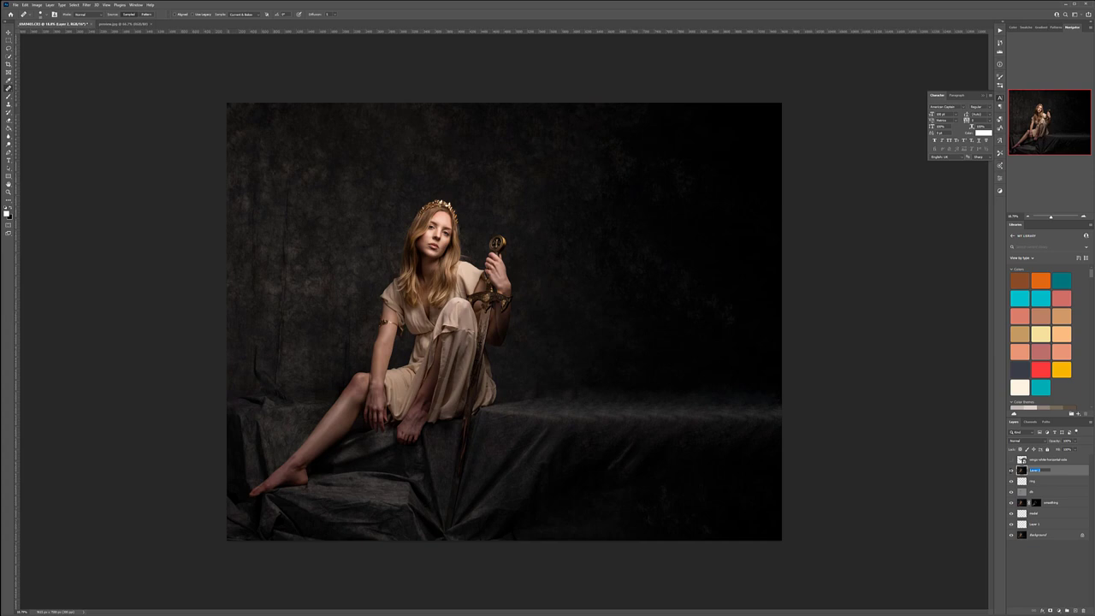
{"action": "left_click", "coordinate": [1071, 473]}
Apply the Oil Paint filter to the hair layer with Stylization 10, Cleanliness 10, Scale 0.1 and Bristle Detail 0.1.
{"action": "left_click", "coordinate": [85, 5]}
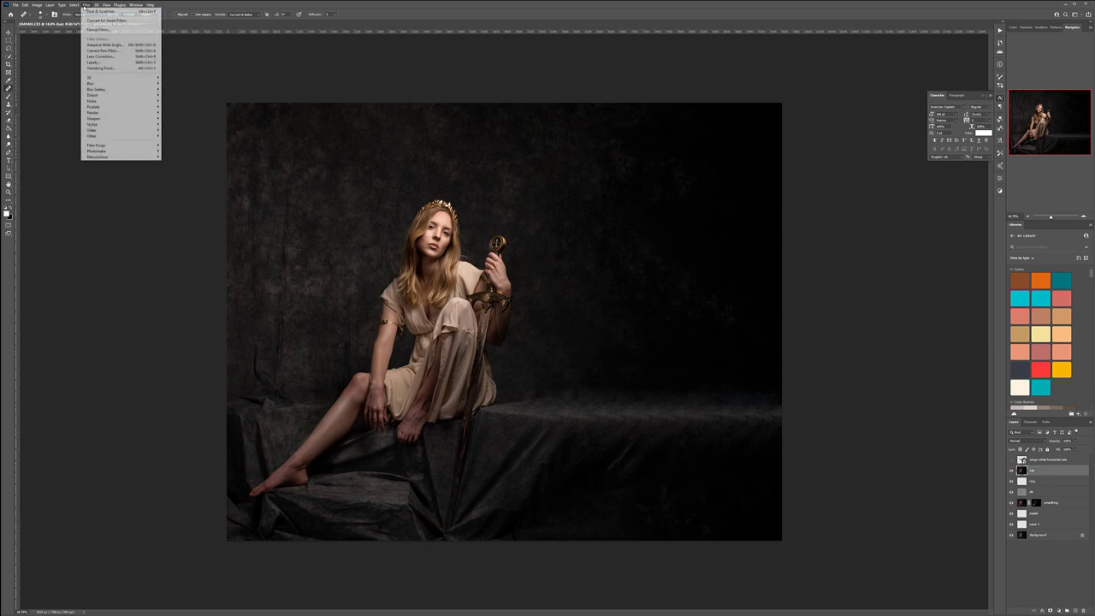
{"action": "mouse_move", "coordinate": [119, 124]}
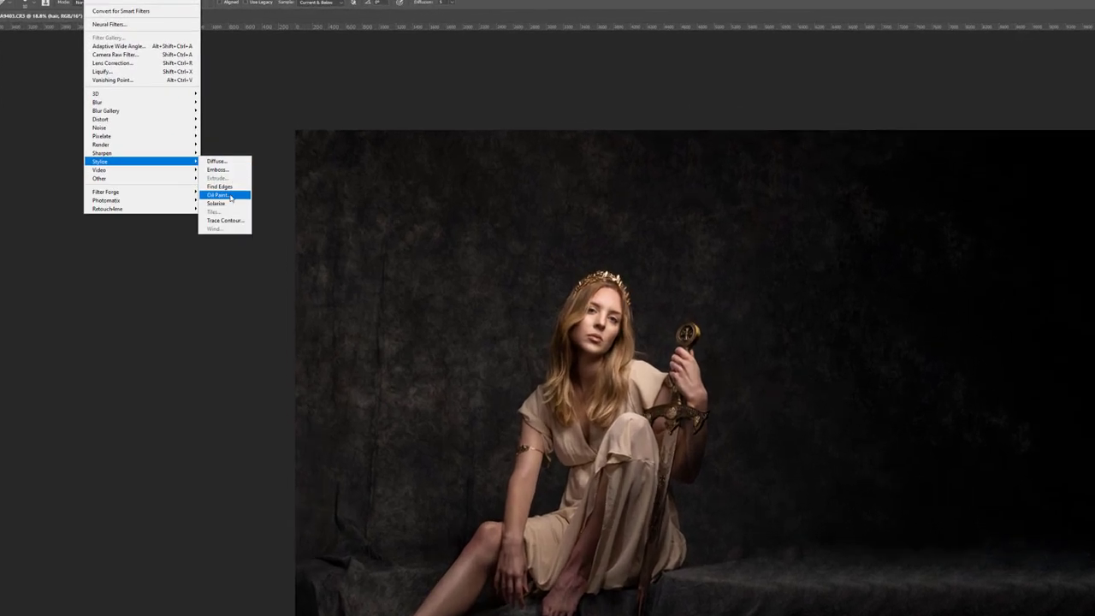
{"action": "left_click", "coordinate": [230, 184]}
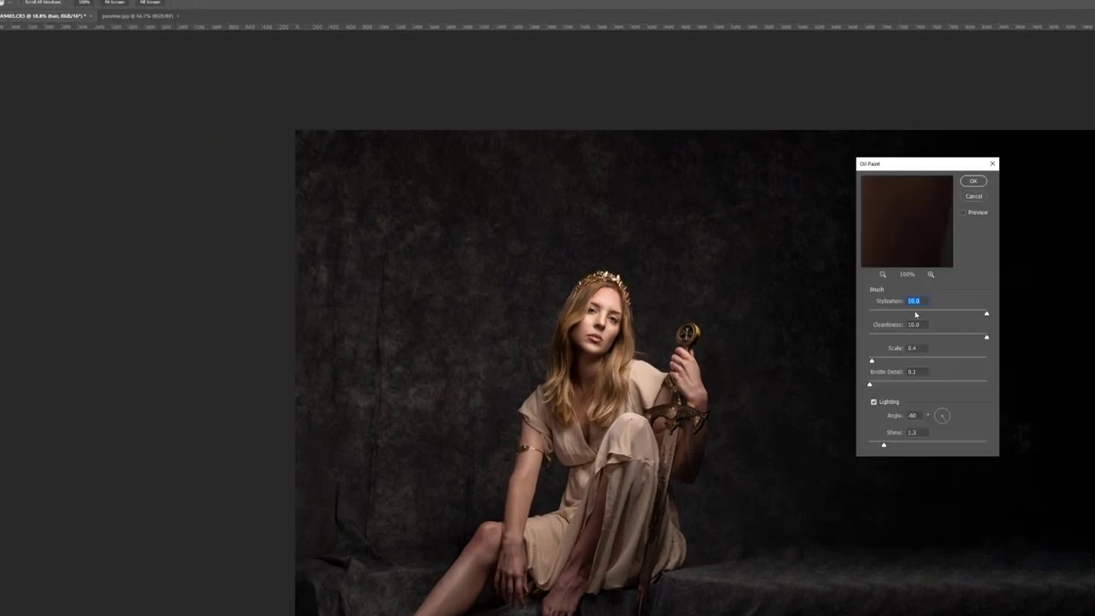
{"action": "left_click", "coordinate": [925, 348]}
{"action": "left_click", "coordinate": [568, 320]}
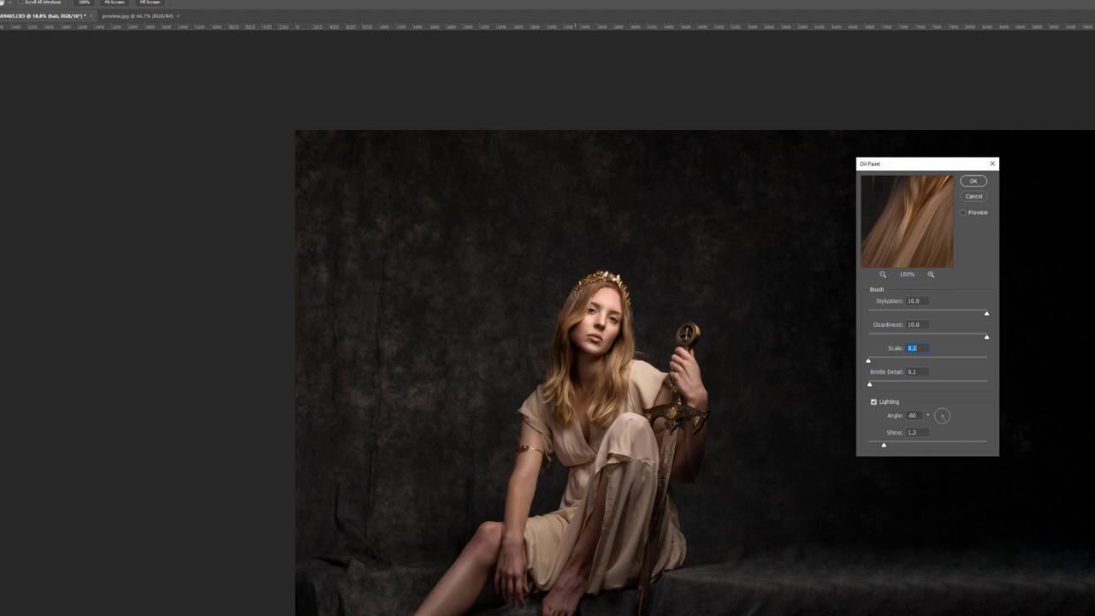
{"action": "left_click", "coordinate": [974, 182]}
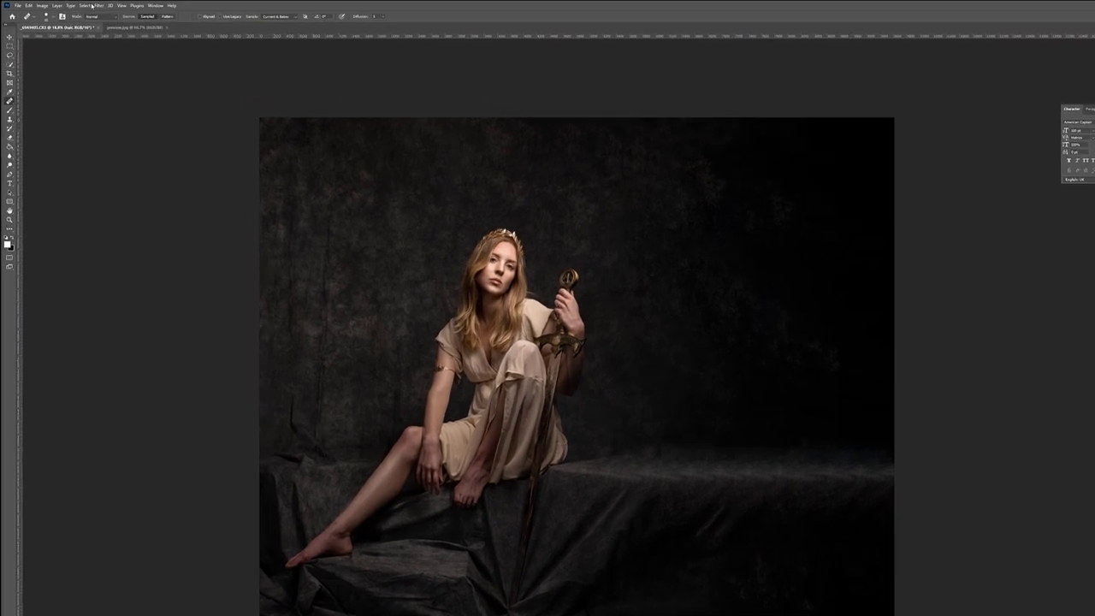
Sharpen the hair layer with Unsharp Mask at an Amount of 219% and a Radius of 1.0 pixel.
{"action": "left_click", "coordinate": [86, 4]}
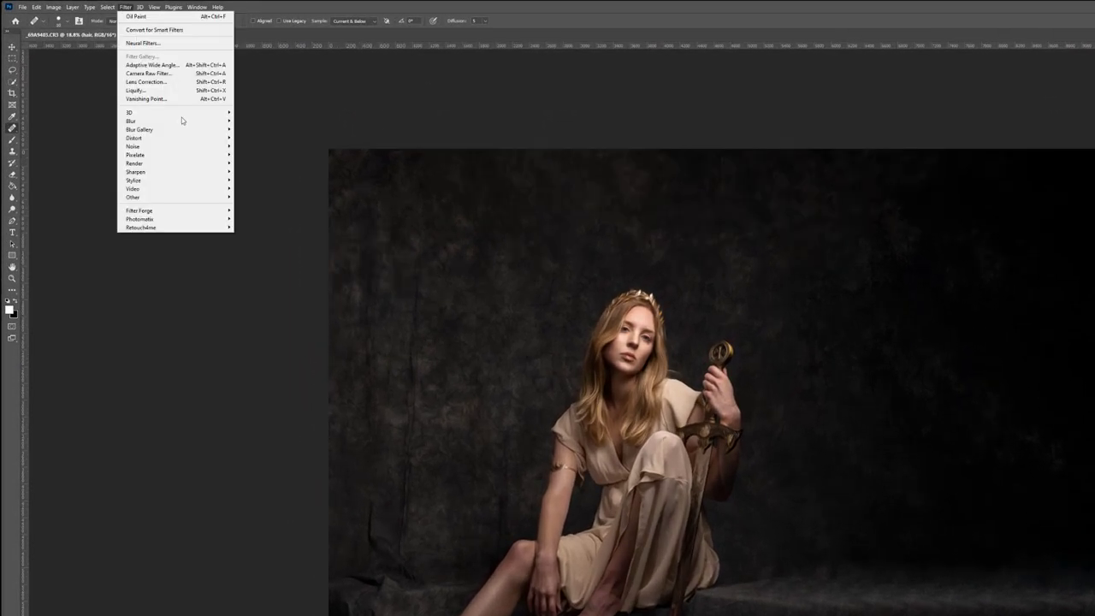
{"action": "mouse_move", "coordinate": [206, 175]}
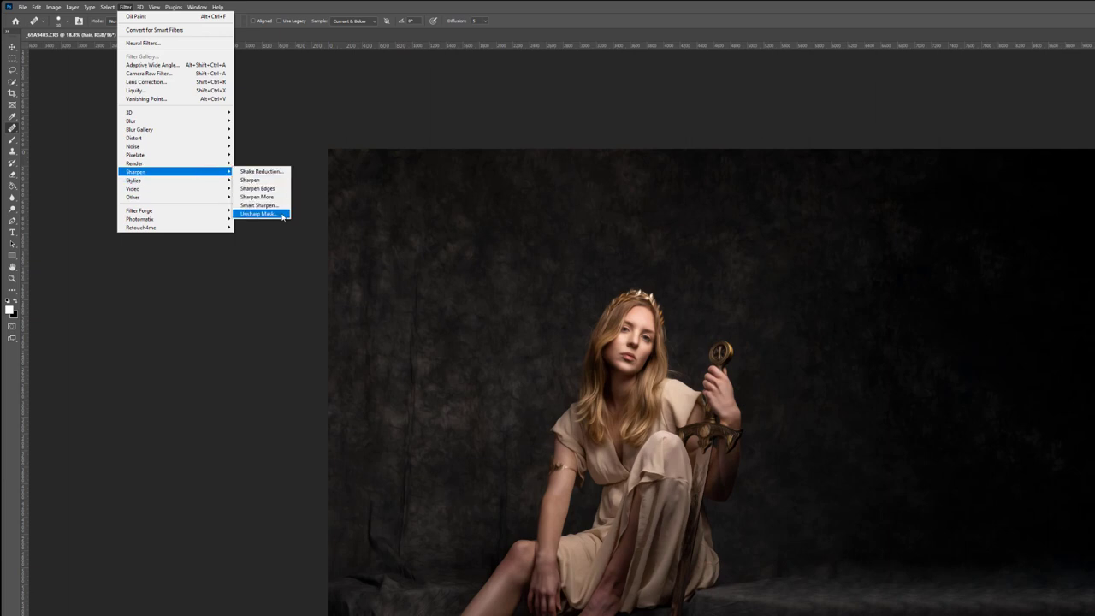
{"action": "left_click", "coordinate": [282, 215]}
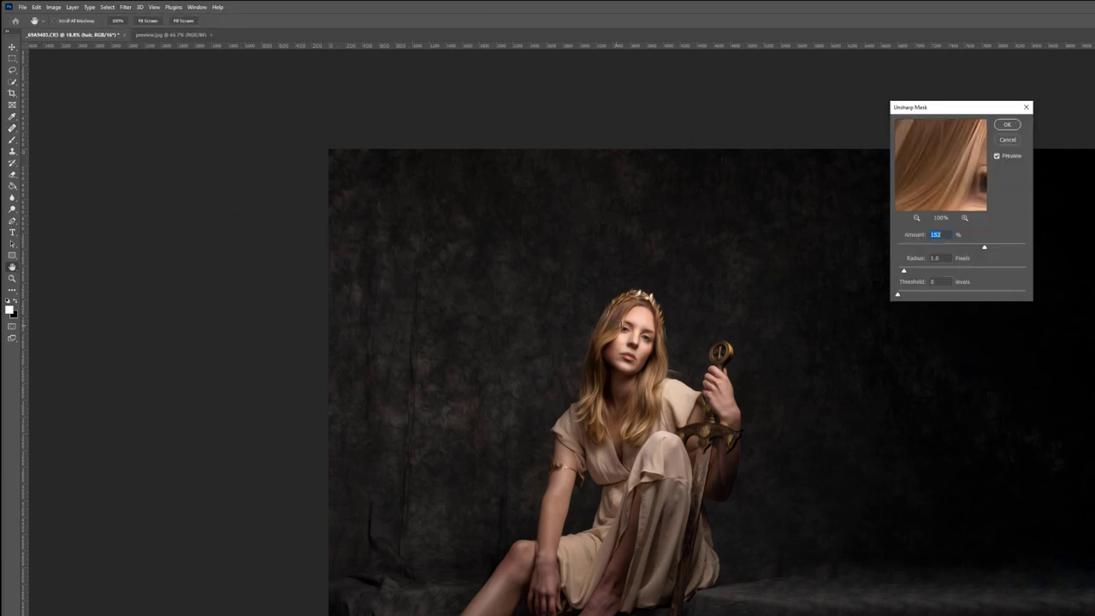
{"action": "left_click_drag", "start_coordinate": [991, 247], "coordinate": [1002, 247]}
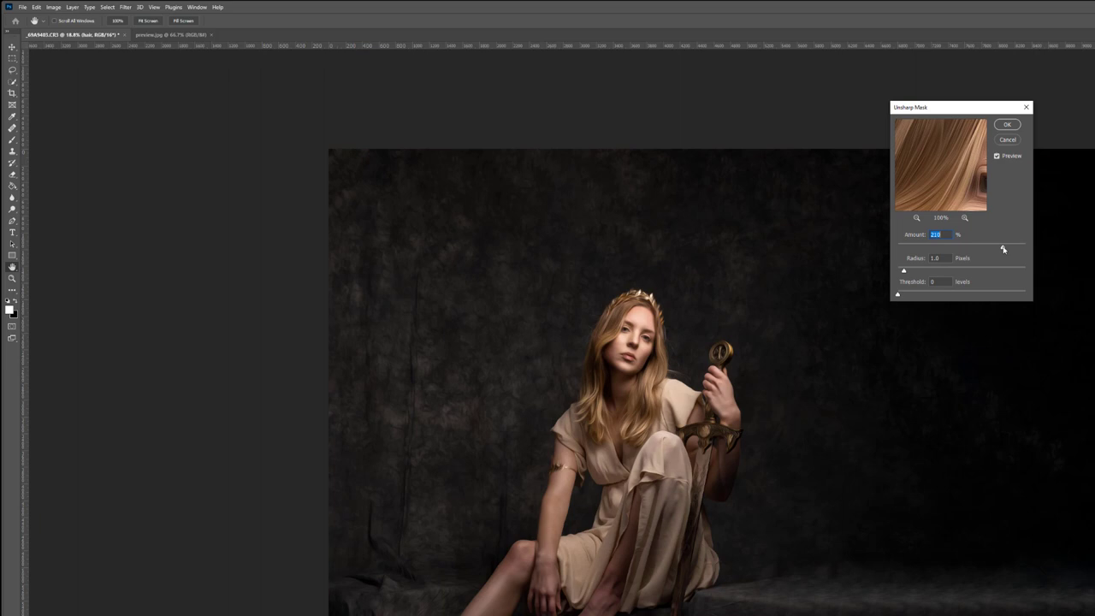
{"action": "left_click", "coordinate": [1009, 124]}
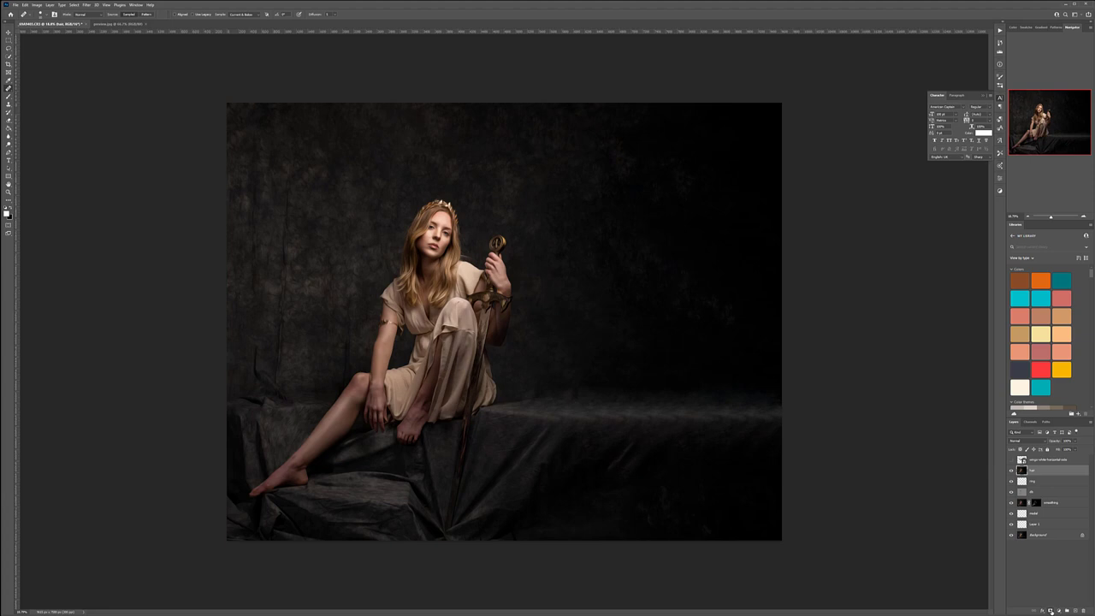
Hide the hair layer behind a black mask and brush the effect in white onto the lower waves on the picture's left side.
{"action": "left_click", "coordinate": [1051, 610], "text": "alt"}
{"action": "key", "text": "b"}
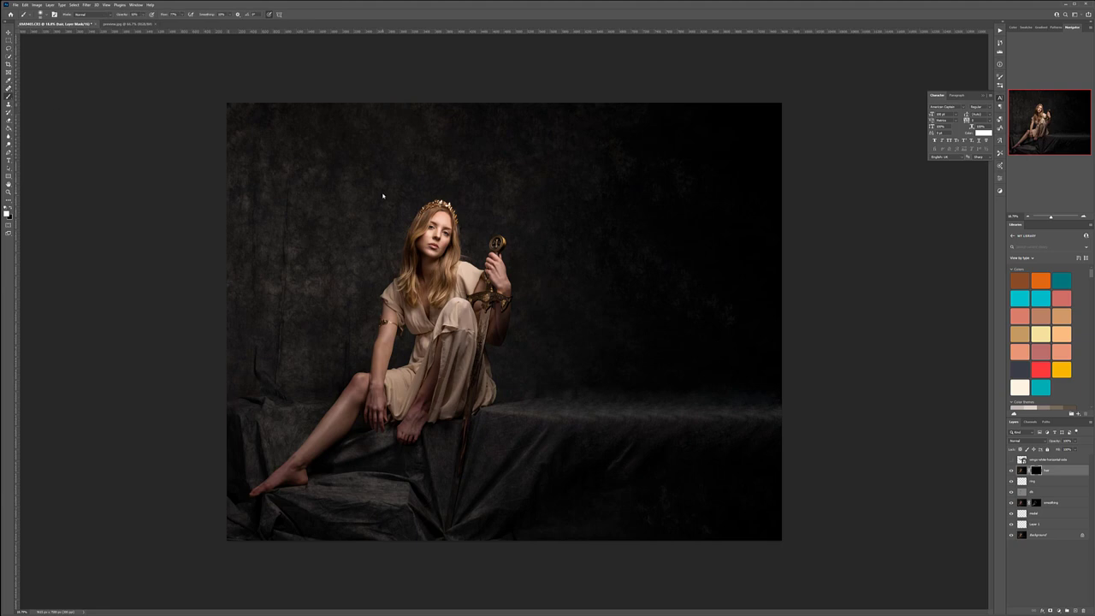
{"action": "scroll", "coordinate": [432, 245], "scroll_direction": "up", "scroll_amount": 13}
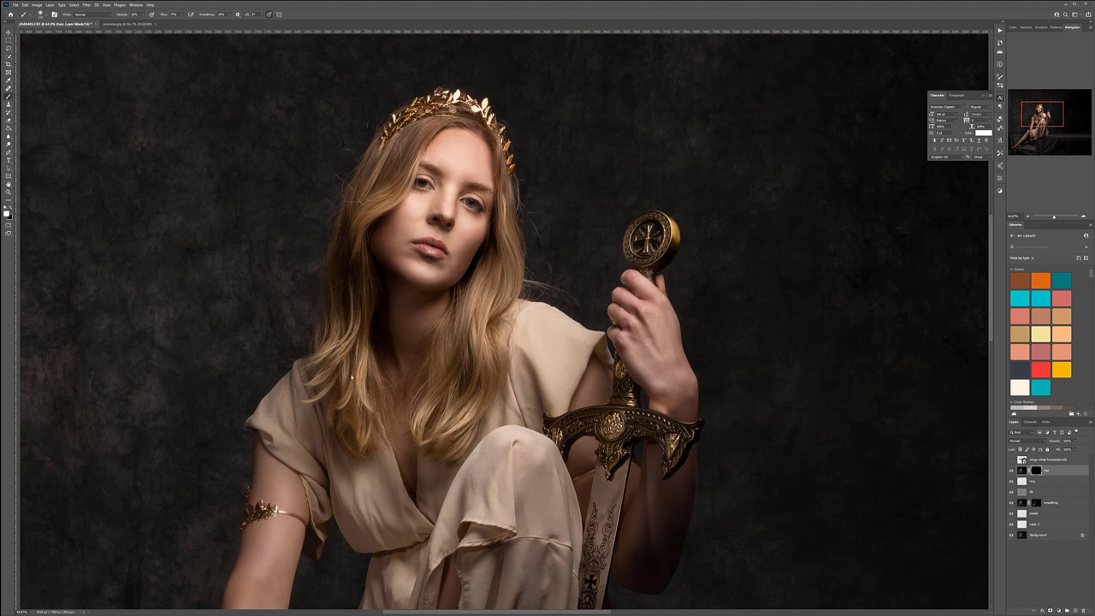
{"action": "scroll", "coordinate": [343, 385], "scroll_direction": "up", "scroll_amount": 1}
{"action": "scroll", "coordinate": [376, 283], "scroll_direction": "up", "scroll_amount": 4}
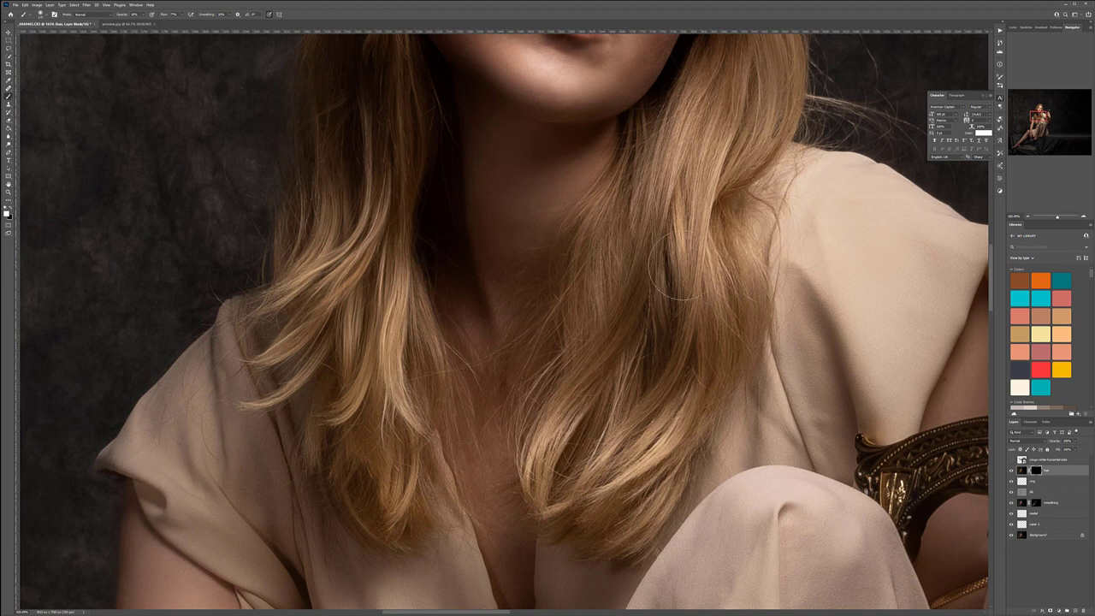
{"action": "scroll", "coordinate": [342, 170], "scroll_direction": "up", "scroll_amount": 3}
{"action": "scroll", "coordinate": [342, 170], "scroll_direction": "up", "scroll_amount": 3}
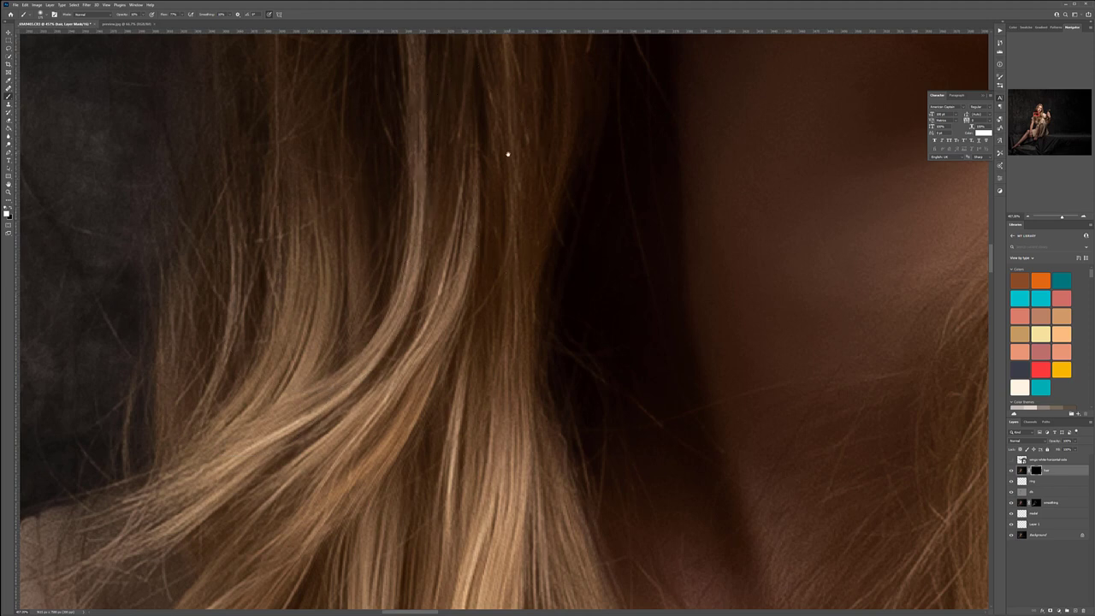
Continue painting the effect on the hair mask up the left strands, from beside the neck past the cheek to the temple.
{"action": "left_click_drag", "start_coordinate": [507, 155], "coordinate": [470, 297]}
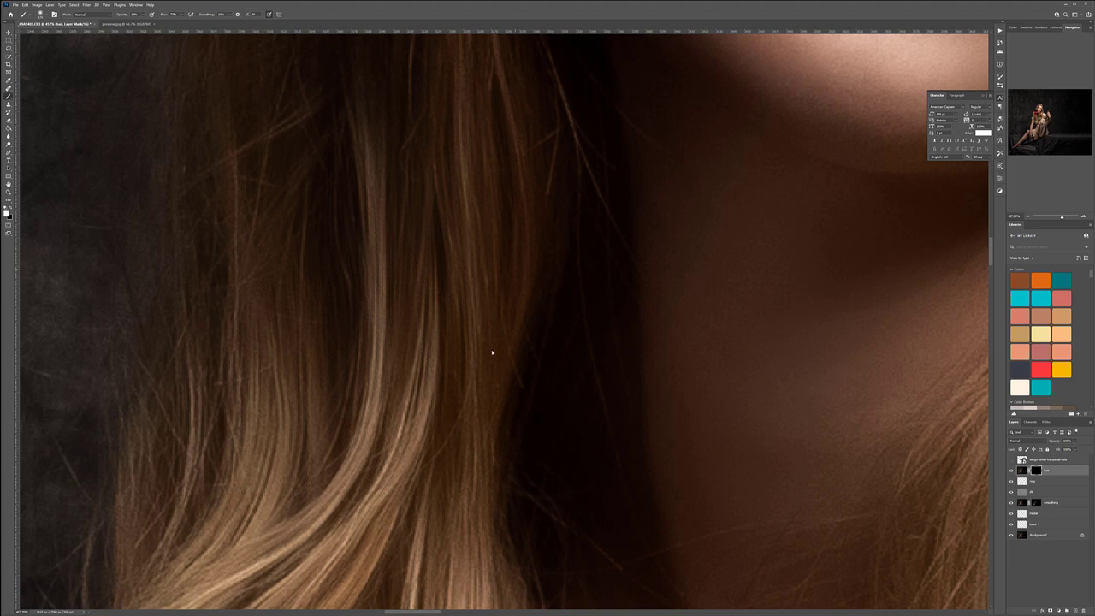
{"action": "scroll", "coordinate": [504, 342], "scroll_direction": "up", "scroll_amount": 3}
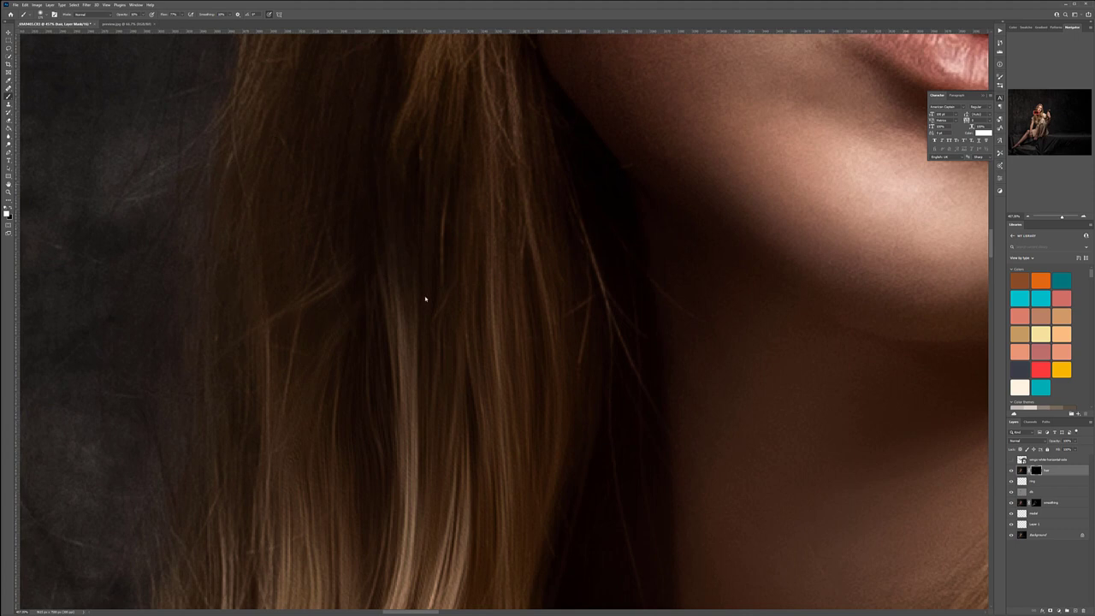
{"action": "scroll", "coordinate": [470, 257], "scroll_direction": "up", "scroll_amount": 4}
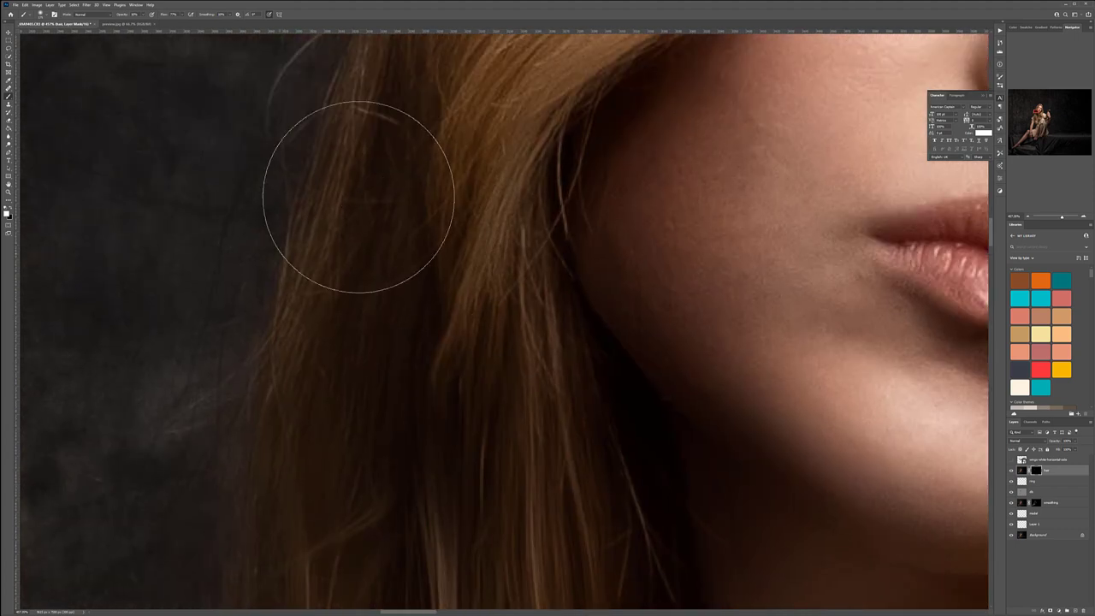
{"action": "scroll", "coordinate": [358, 196], "scroll_direction": "up", "scroll_amount": 5}
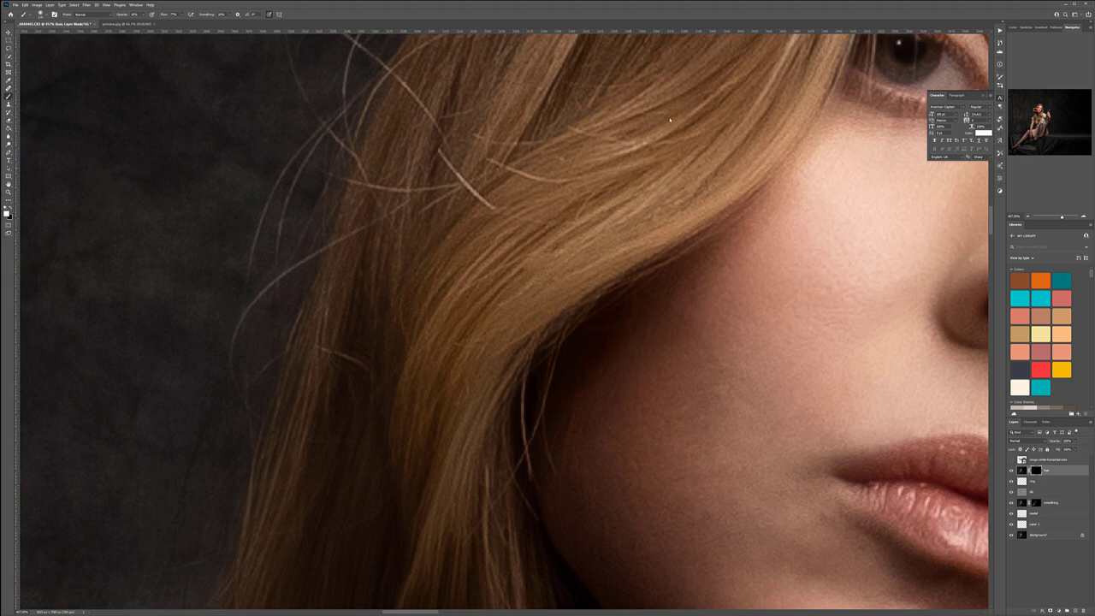
{"action": "scroll", "coordinate": [502, 220], "scroll_direction": "up", "scroll_amount": 5}
{"action": "scroll", "coordinate": [502, 220], "scroll_direction": "right", "scroll_amount": 3}
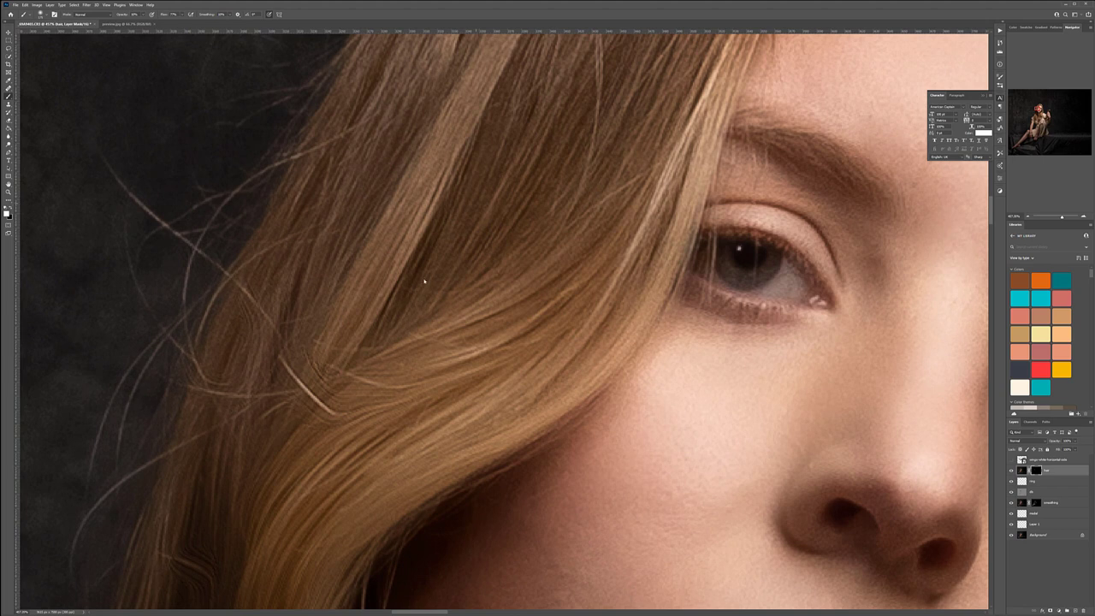
{"action": "scroll", "coordinate": [424, 281], "scroll_direction": "up", "scroll_amount": 4}
{"action": "scroll", "coordinate": [423, 281], "scroll_direction": "right", "scroll_amount": 3}
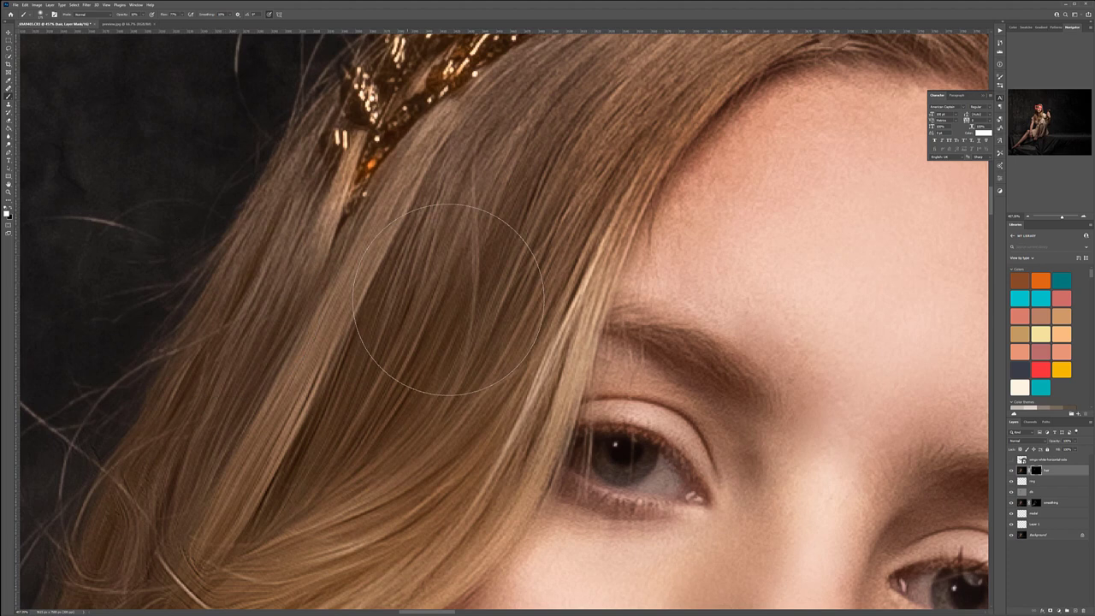
Paint the effect into the hair beneath the gold crown, using a smaller brush for the narrow hairline above the forehead.
{"action": "left_click_drag", "start_coordinate": [449, 300], "coordinate": [352, 457]}
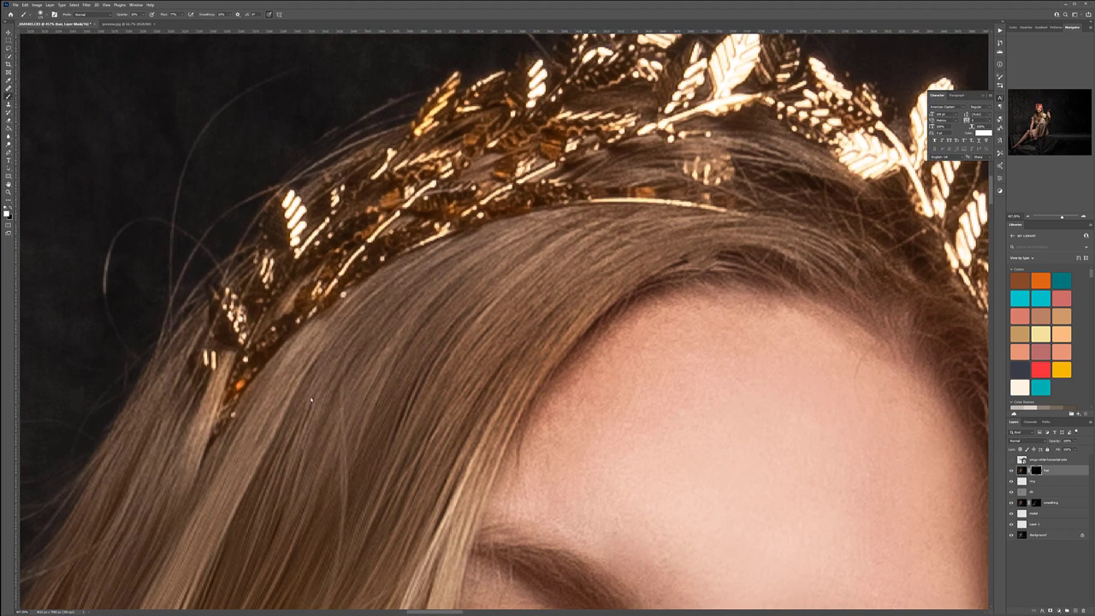
{"action": "left_click_drag", "start_coordinate": [659, 240], "coordinate": [308, 282]}
{"action": "key", "text": "bracketleft"}
{"action": "key", "text": "bracketleft"}
{"action": "key", "text": "bracketleft"}
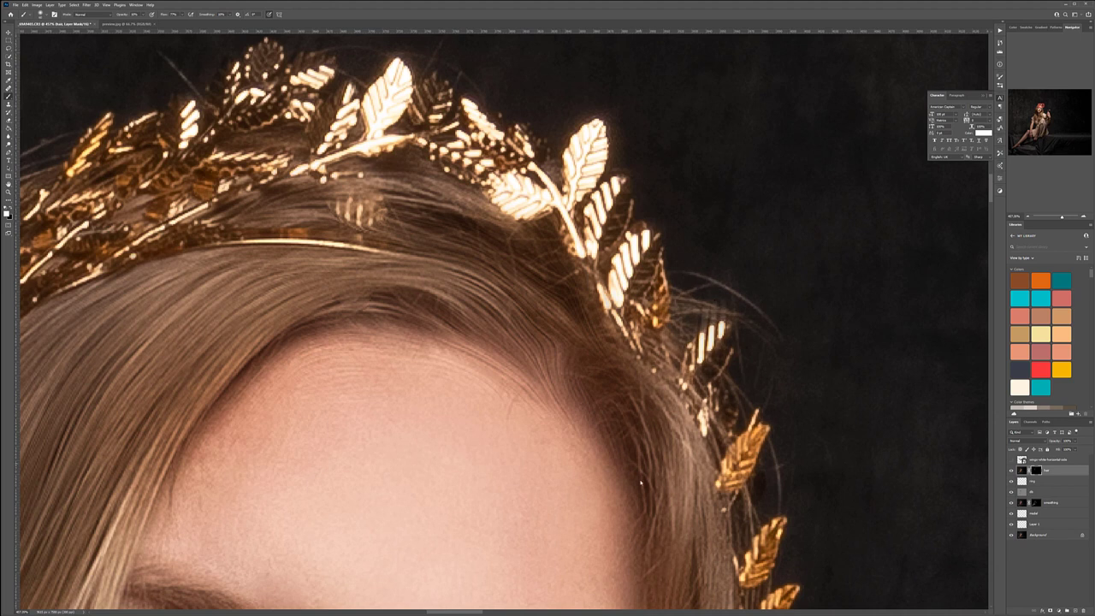
Paint the effect down the hair on the picture's right side, from the end of the crown past the eye and cheek.
{"action": "left_click_drag", "start_coordinate": [640, 484], "coordinate": [504, 239]}
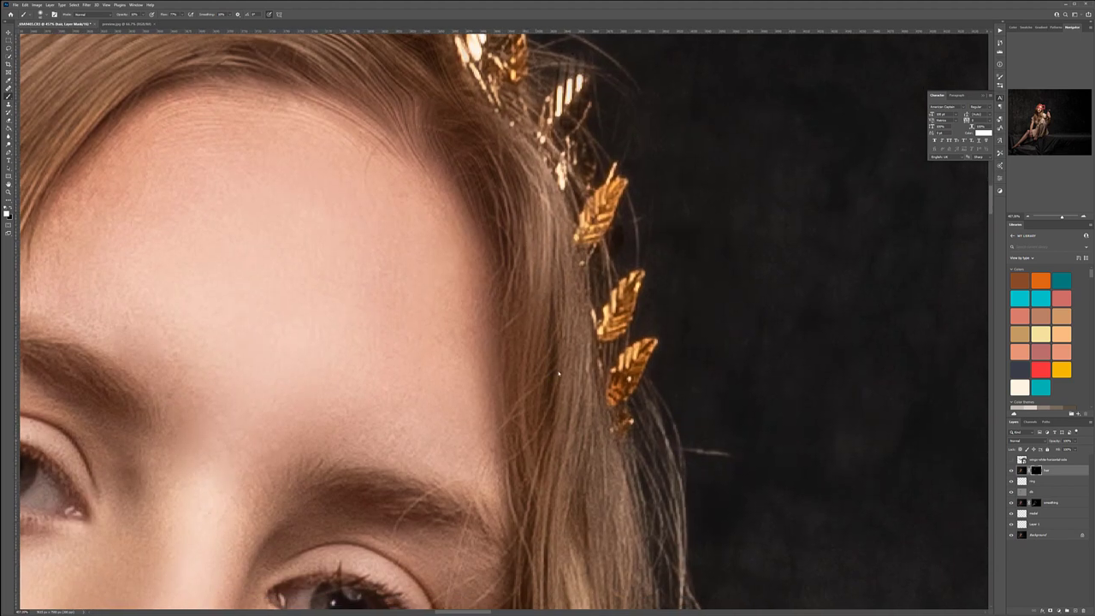
{"action": "left_click_drag", "start_coordinate": [560, 341], "coordinate": [511, 155]}
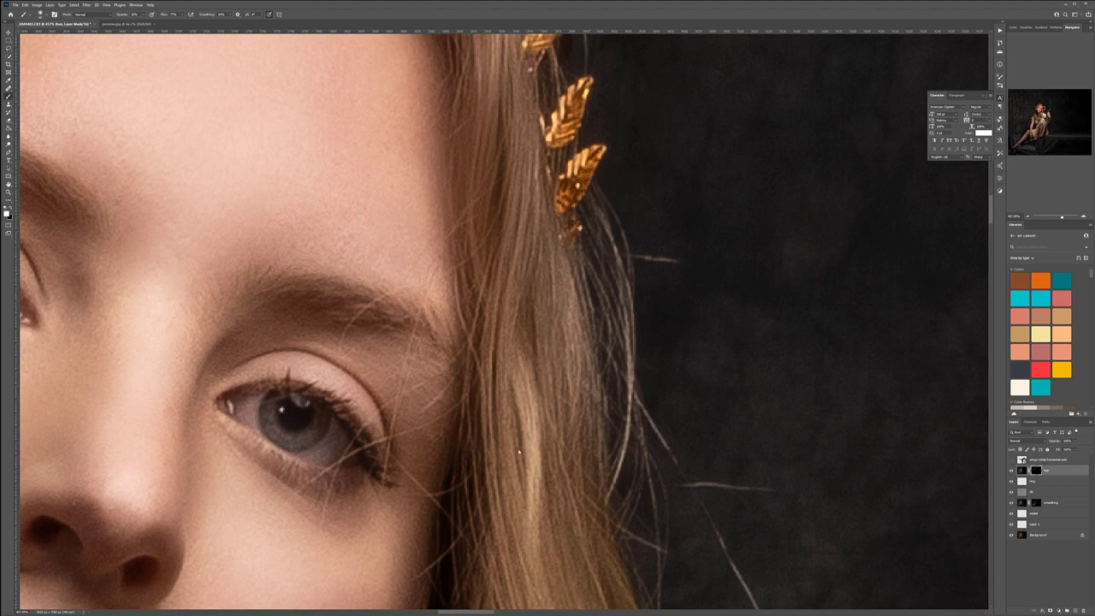
{"action": "scroll", "coordinate": [553, 395], "scroll_direction": "down", "scroll_amount": 3}
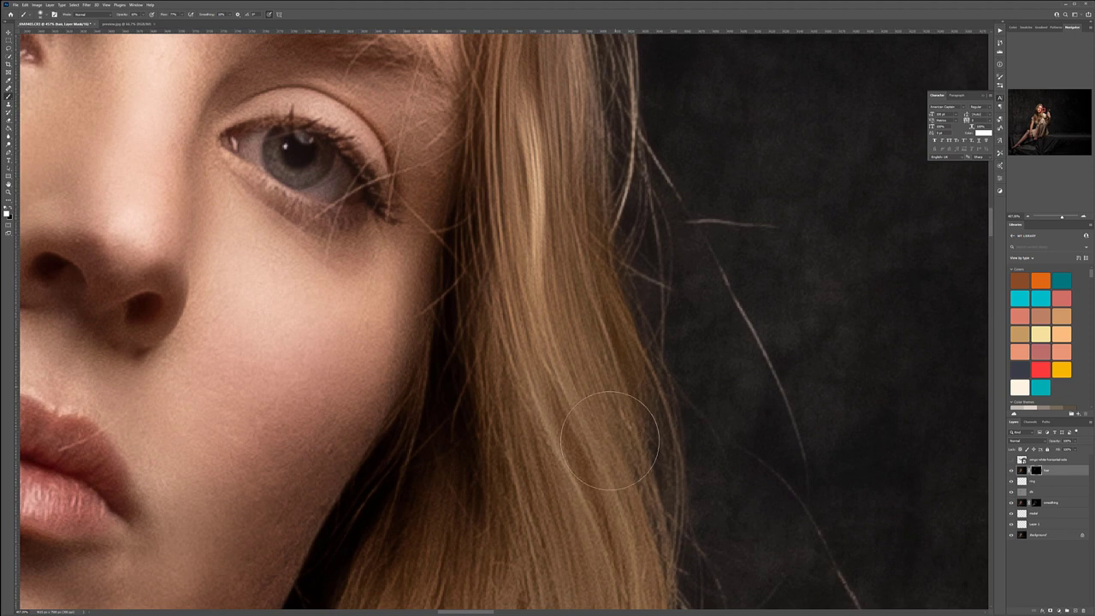
{"action": "scroll", "coordinate": [595, 457], "scroll_direction": "down", "scroll_amount": 3}
{"action": "scroll", "coordinate": [598, 465], "scroll_direction": "down", "scroll_amount": 2}
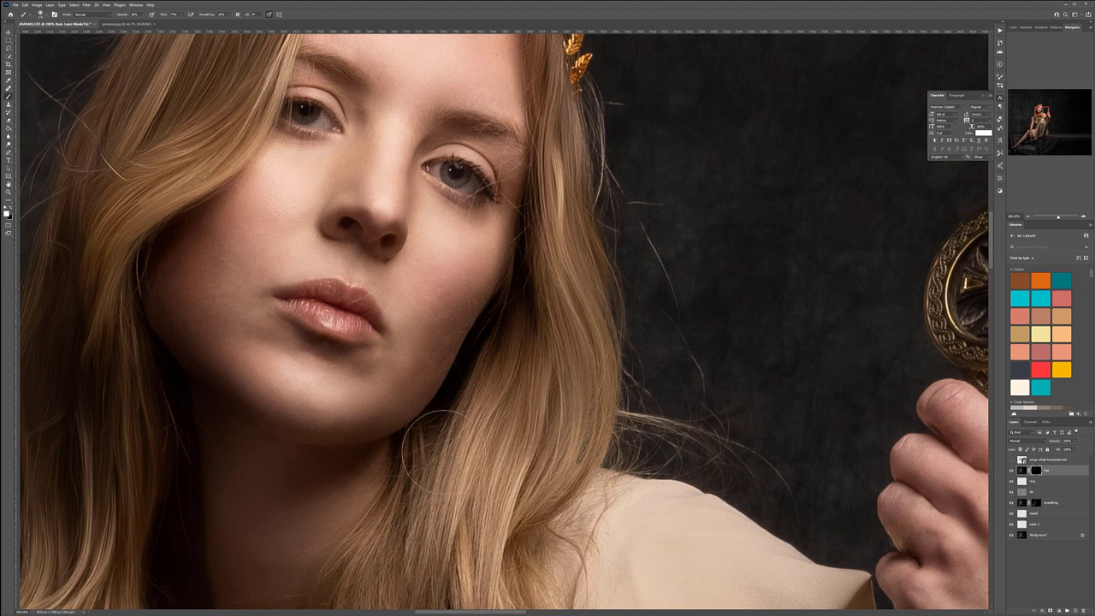
Brush the effect into the lower hair lengths over the right shoulder and chest, including the ends on both sides.
{"action": "scroll", "coordinate": [578, 294], "scroll_direction": "down", "scroll_amount": 2}
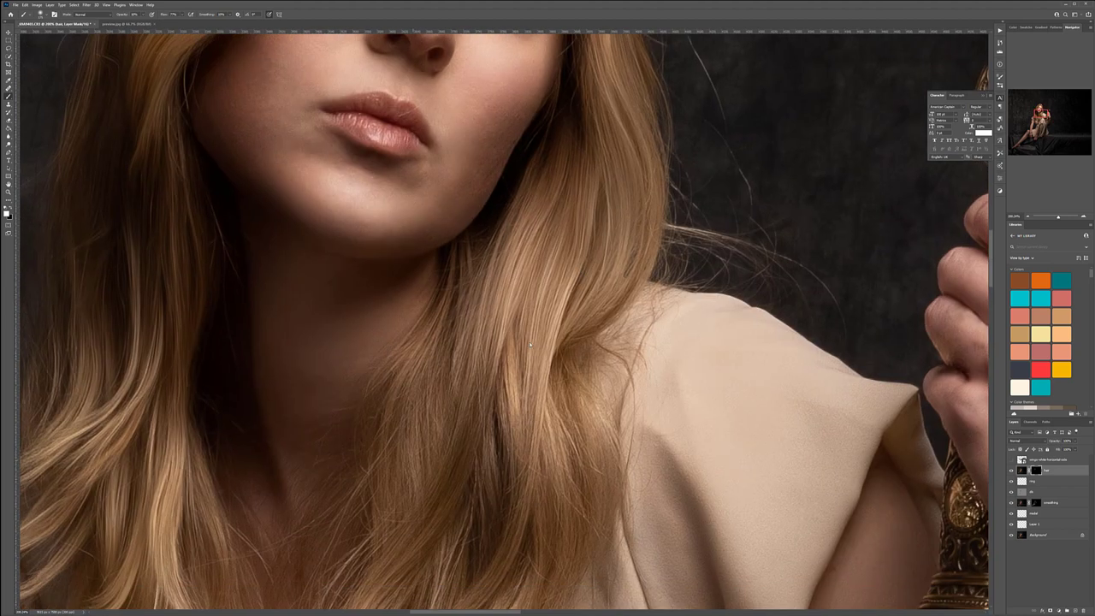
{"action": "scroll", "coordinate": [571, 470], "scroll_direction": "down", "scroll_amount": 2}
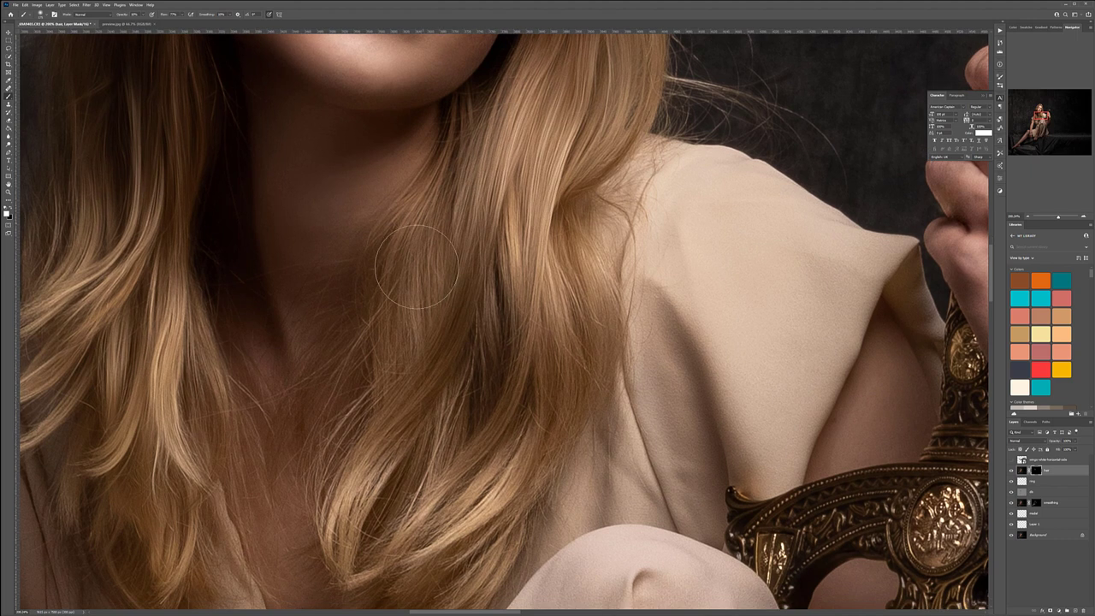
{"action": "scroll", "coordinate": [483, 318], "scroll_direction": "down", "scroll_amount": 3}
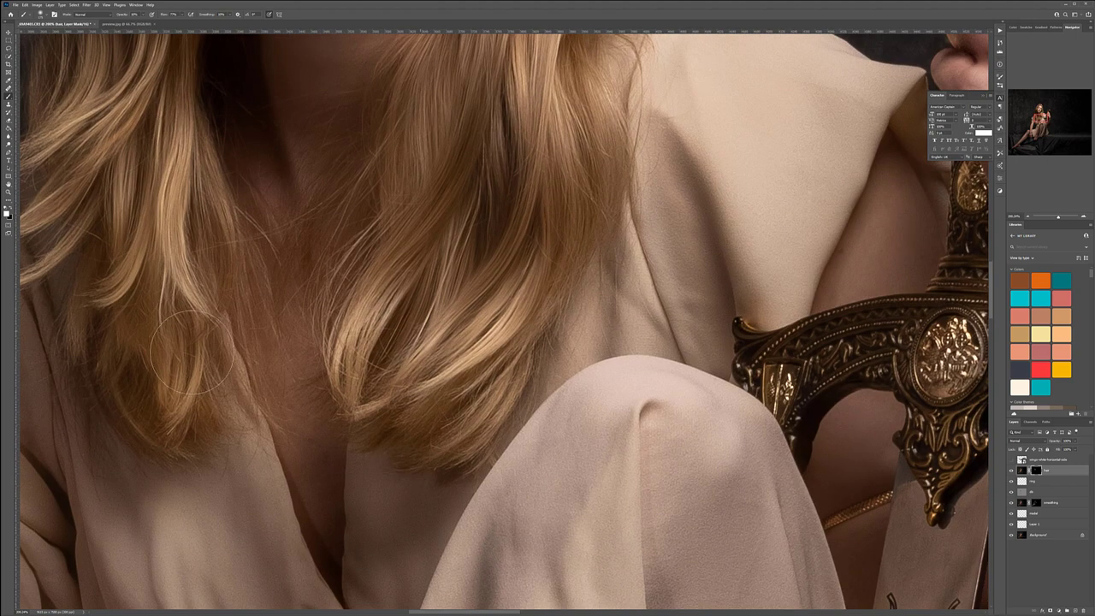
{"action": "left_click_drag", "start_coordinate": [173, 278], "coordinate": [361, 385]}
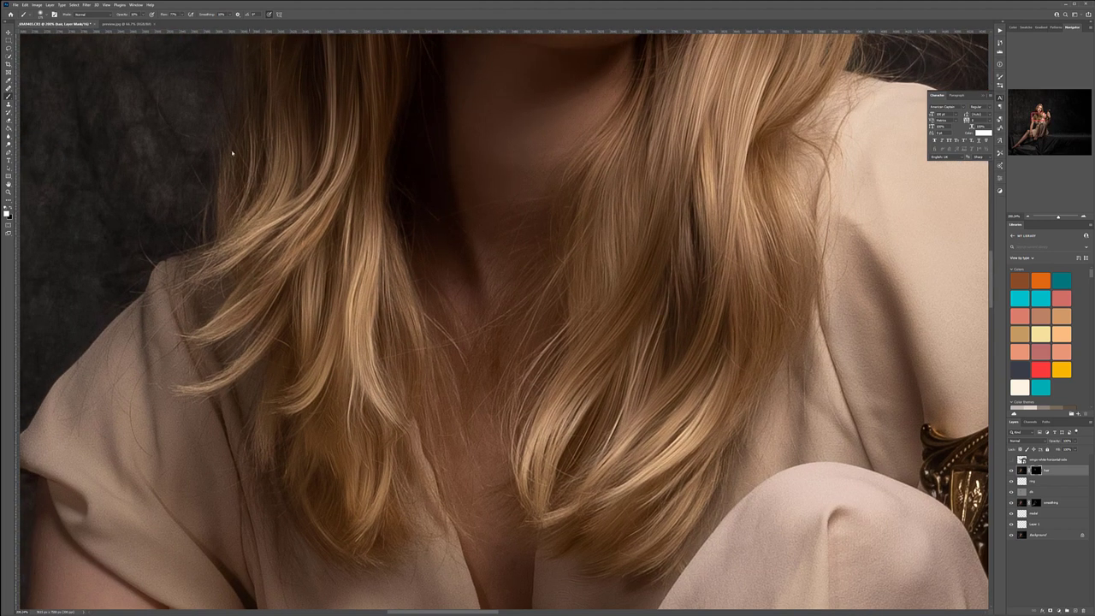
{"action": "scroll", "coordinate": [585, 382], "scroll_direction": "down", "scroll_amount": 3}
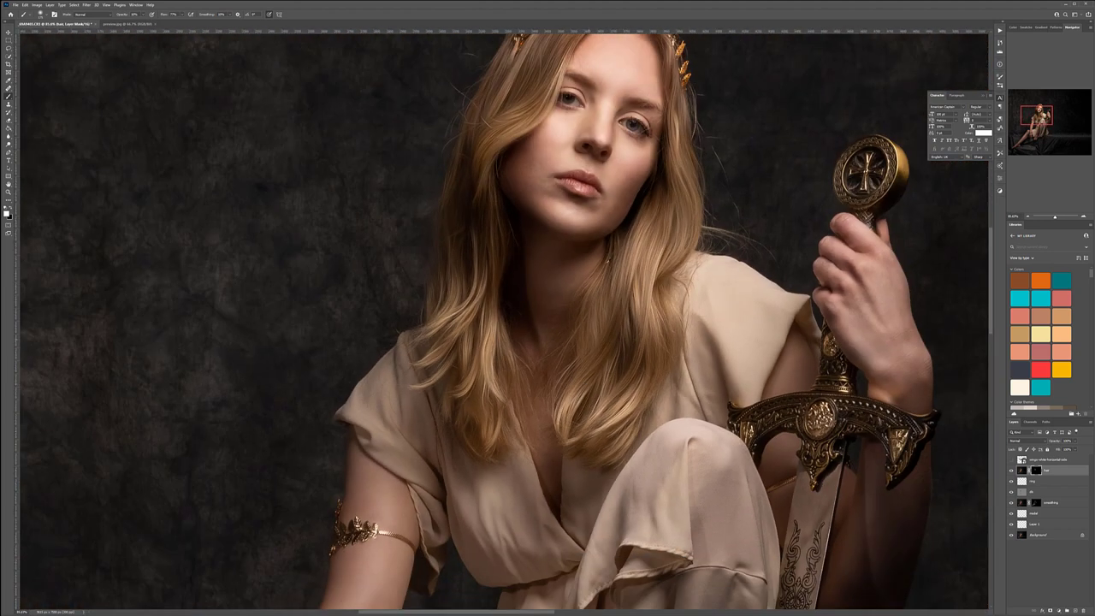
Paint the sharpened effect onto the eyes with a smaller brush on the hair layer's mask.
{"action": "scroll", "coordinate": [669, 96], "scroll_direction": "up", "scroll_amount": 5}
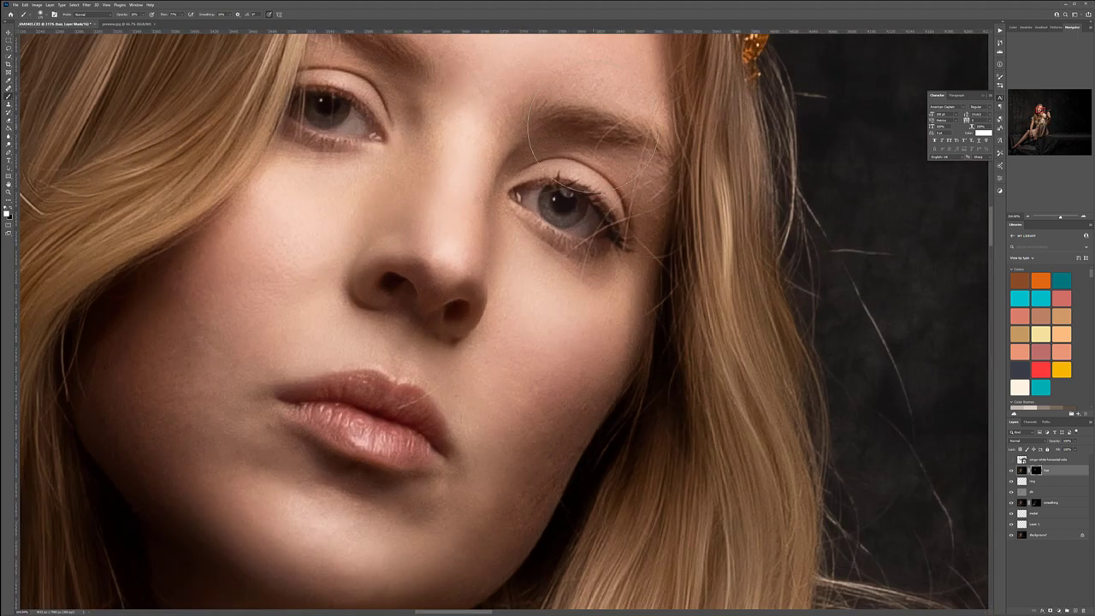
{"action": "key", "text": "bracketleft"}
{"action": "key", "text": "bracketleft"}
{"action": "key", "text": "bracketleft"}
{"action": "key", "text": "bracketleft"}
{"action": "left_click_drag", "start_coordinate": [553, 215], "coordinate": [578, 251]}
{"action": "left_click_drag", "start_coordinate": [447, 223], "coordinate": [507, 307]}
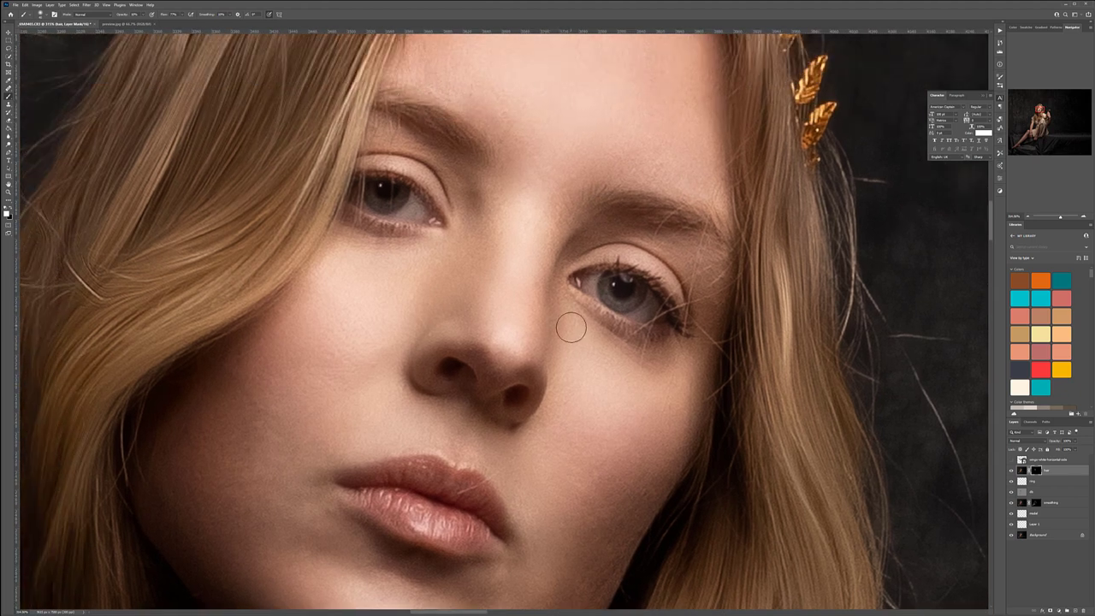
{"action": "scroll", "coordinate": [523, 455], "scroll_direction": "down", "scroll_amount": 2}
{"action": "scroll", "coordinate": [523, 455], "scroll_direction": "down", "scroll_amount": 3}
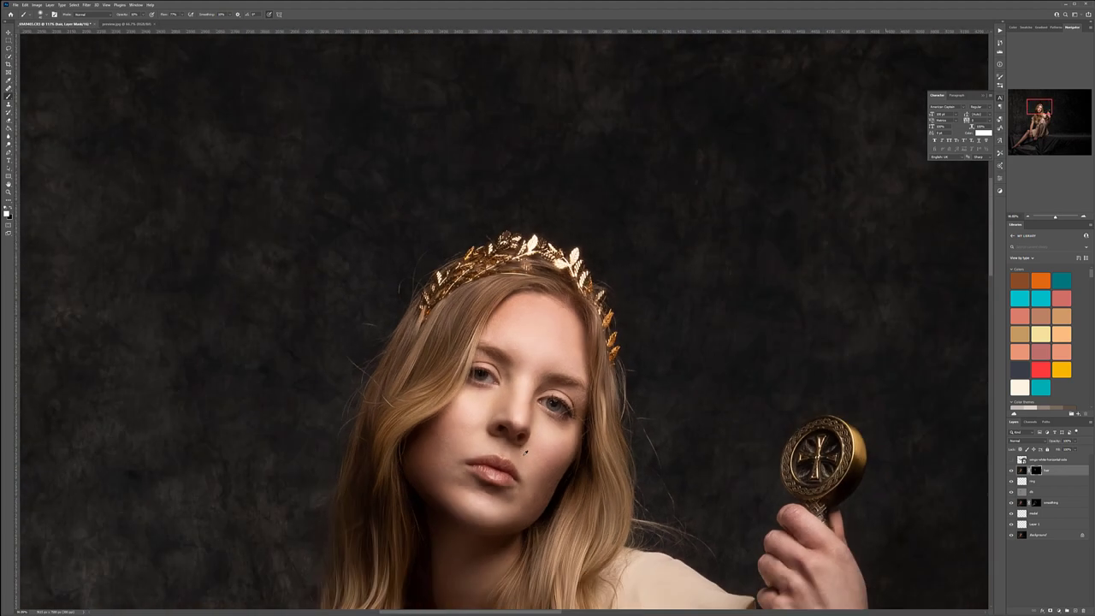
Examine the retouched hair, face, hand and sword at close range, and then the picture as a whole.
{"action": "left_click_drag", "start_coordinate": [603, 492], "coordinate": [515, 229]}
{"action": "scroll", "coordinate": [485, 301], "scroll_direction": "down", "scroll_amount": 2}
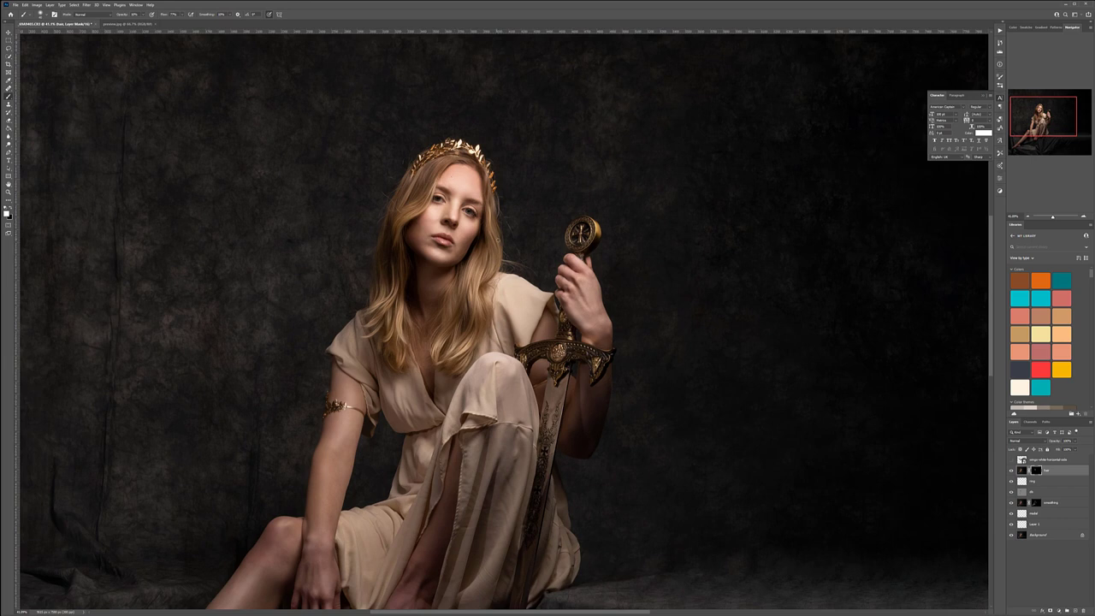
{"action": "scroll", "coordinate": [532, 279], "scroll_direction": "up", "scroll_amount": 3}
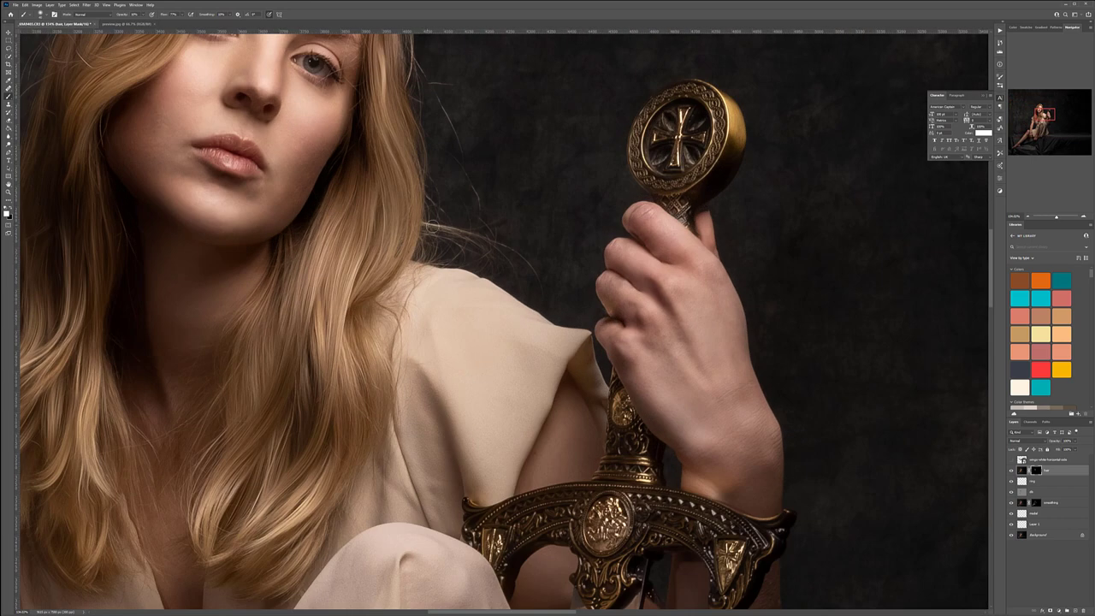
{"action": "scroll", "coordinate": [435, 320], "scroll_direction": "down", "scroll_amount": 2}
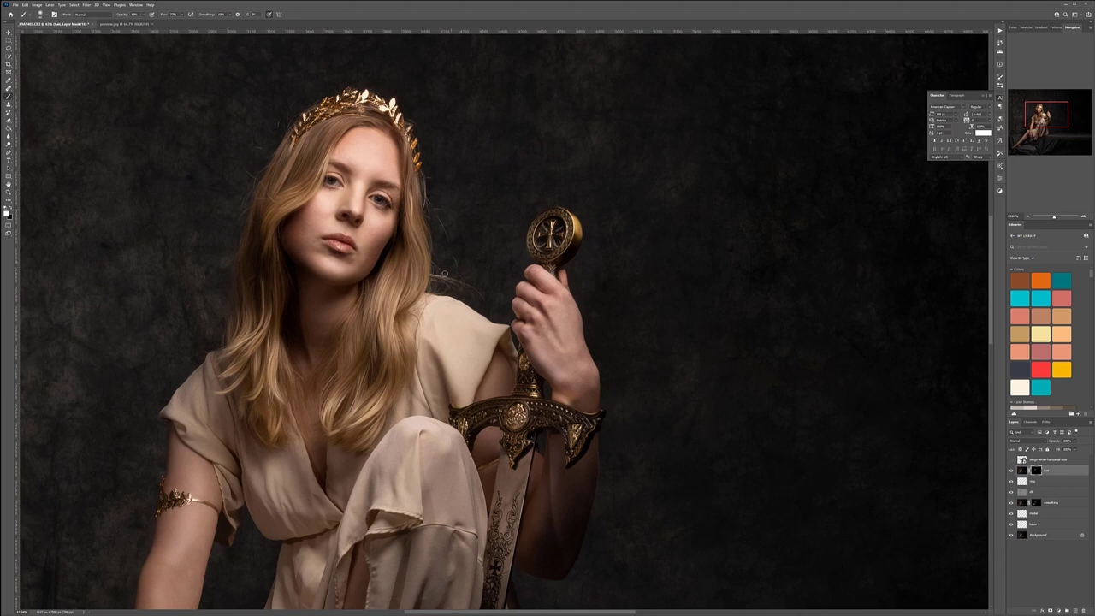
{"action": "scroll", "coordinate": [286, 329], "scroll_direction": "down", "scroll_amount": 2}
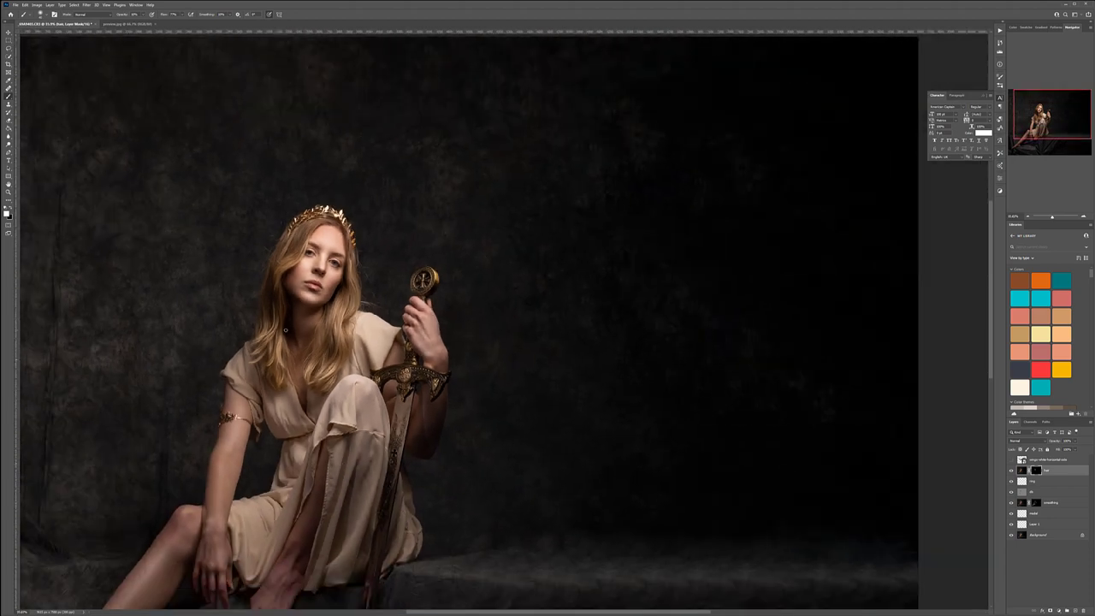
{"action": "left_click_drag", "start_coordinate": [319, 484], "coordinate": [494, 291]}
{"action": "scroll", "coordinate": [501, 314], "scroll_direction": "down", "scroll_amount": 5}
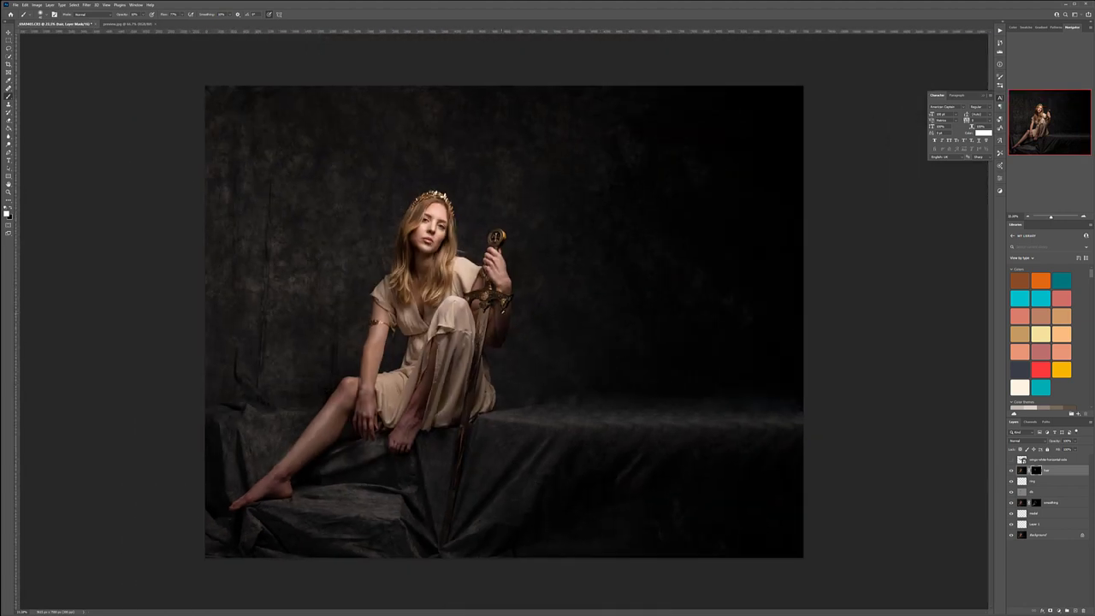
{"action": "scroll", "coordinate": [501, 313], "scroll_direction": "up", "scroll_amount": 1}
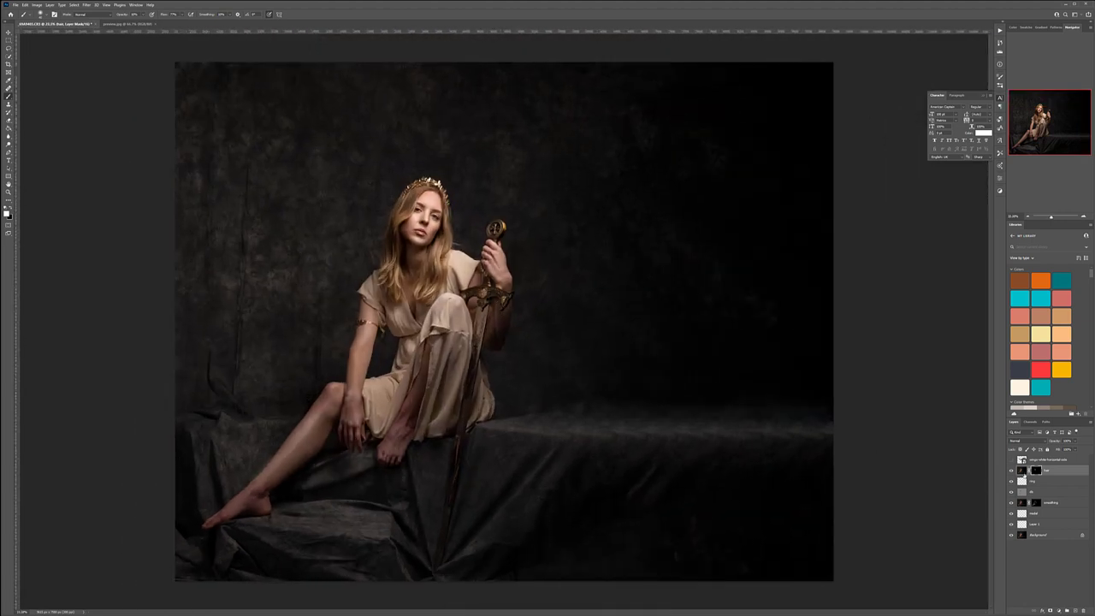
Group all retouching layers from the hair layer down to Layer 1 and name the group model.
{"action": "left_click", "coordinate": [1041, 525], "text": "shift"}
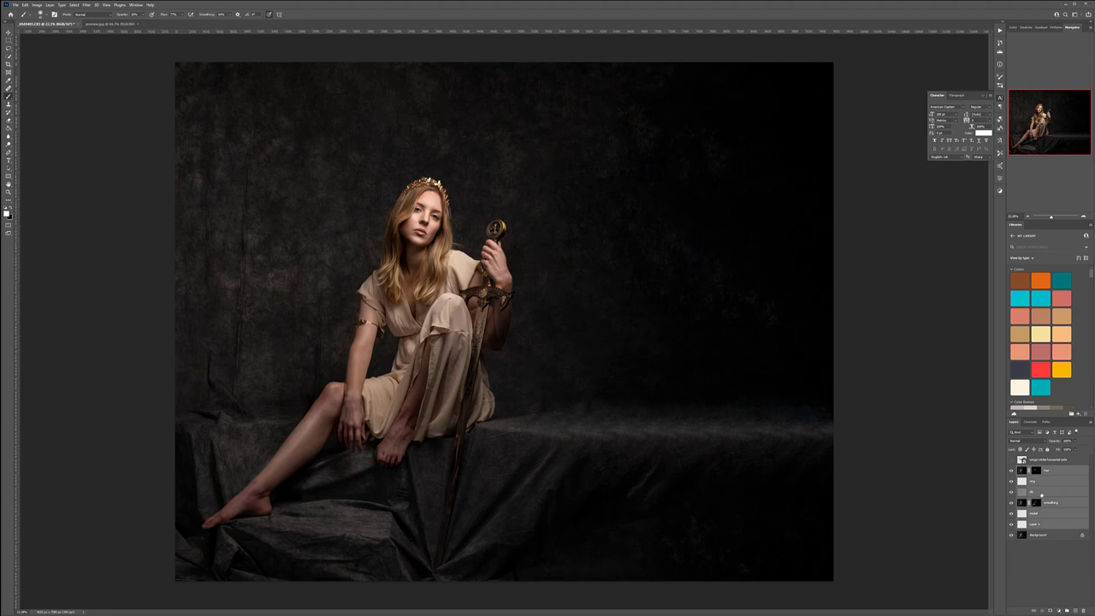
{"action": "key", "text": "ctrl+g"}
{"action": "double_click", "coordinate": [1035, 469]}
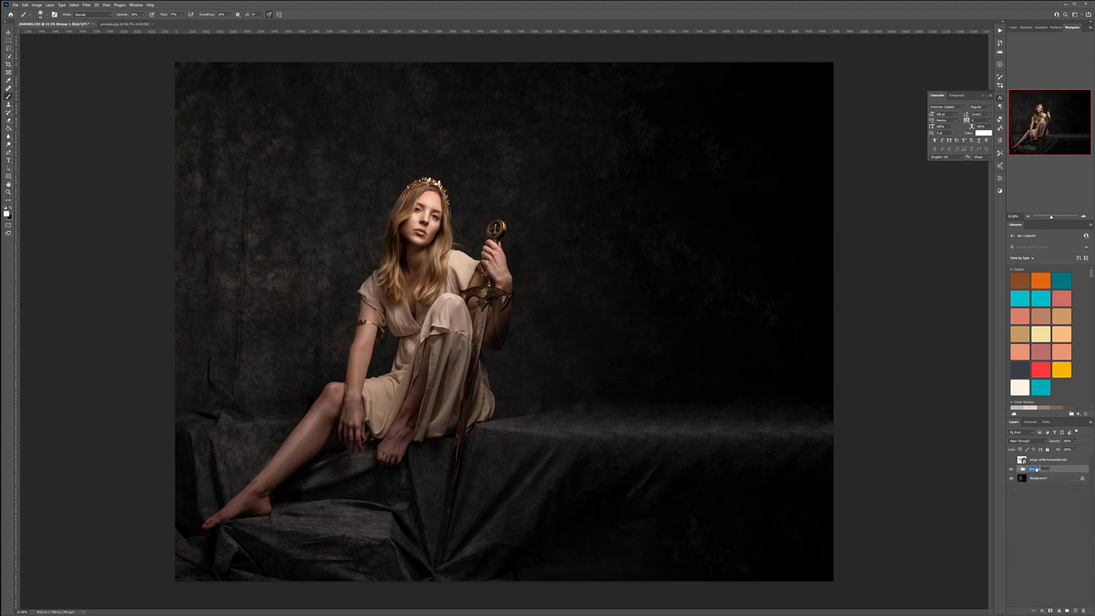
{"action": "type", "text": "Re"}
{"action": "key", "text": "Return"}
Compare the portrait with and without the retouching group, and briefly preview the hidden wings layer over it.
{"action": "left_click", "coordinate": [1012, 470]}
{"action": "left_click", "coordinate": [1012, 470]}
{"action": "left_click", "coordinate": [1012, 470]}
{"action": "left_click", "coordinate": [1012, 470]}
{"action": "left_click", "coordinate": [1012, 461]}
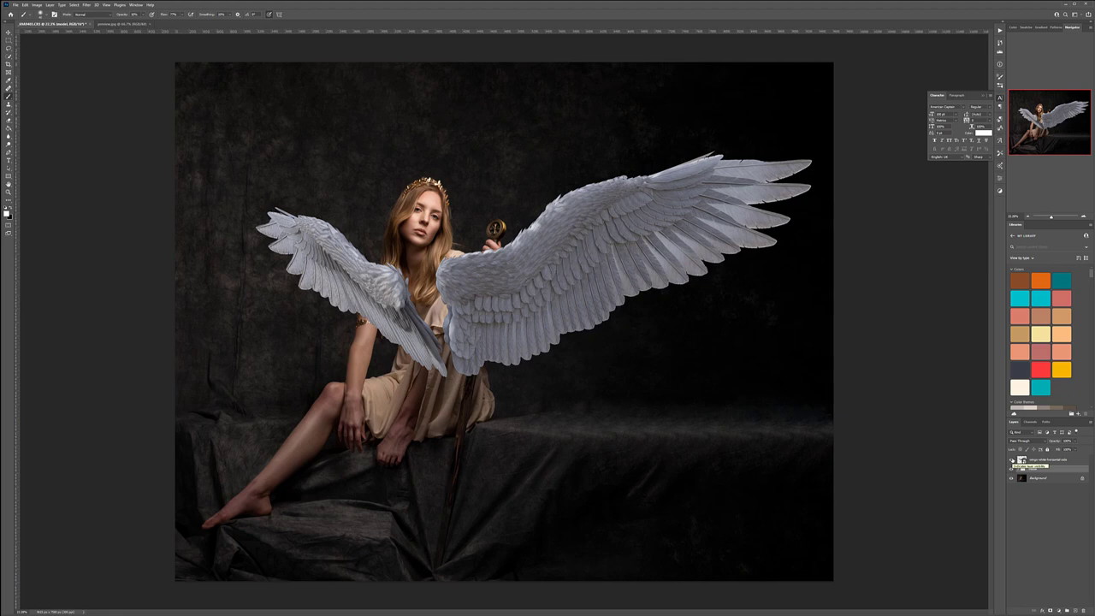
{"action": "left_click", "coordinate": [1012, 460]}
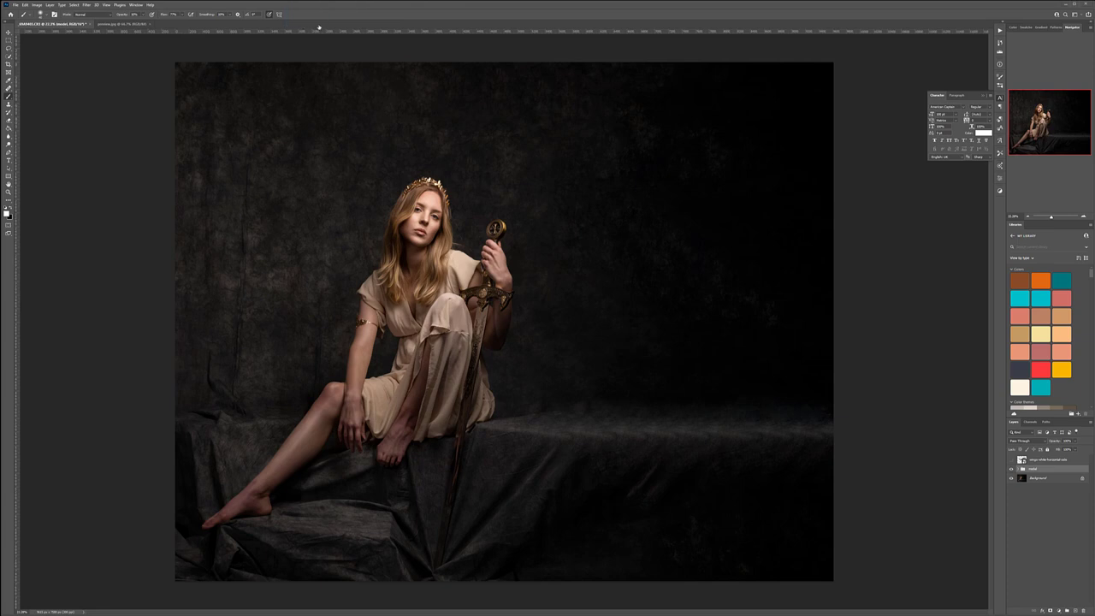
Place the golden storm-cloud sky above the model group and scale it to span the canvas width, flush with the top edge.
{"action": "left_click", "coordinate": [183, 24]}
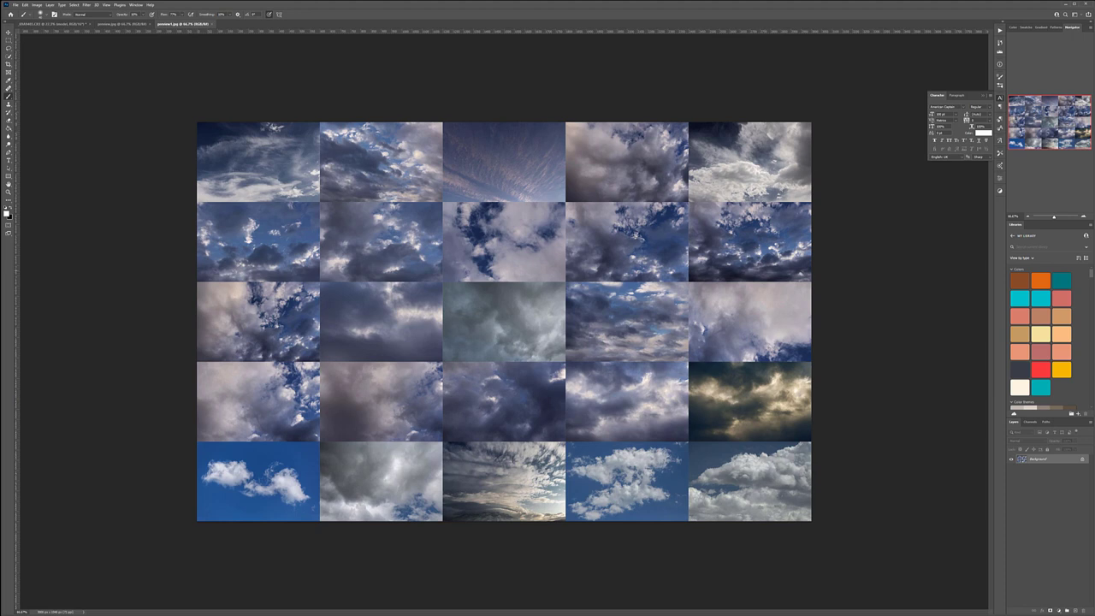
{"action": "left_click", "coordinate": [51, 23]}
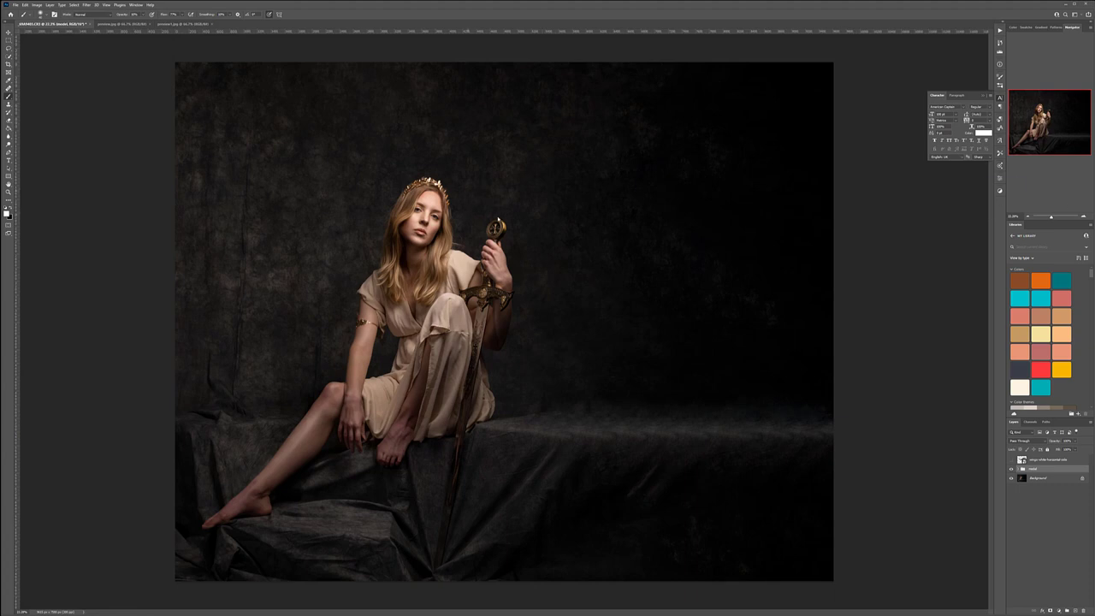
{"action": "key", "text": "ctrl+v"}
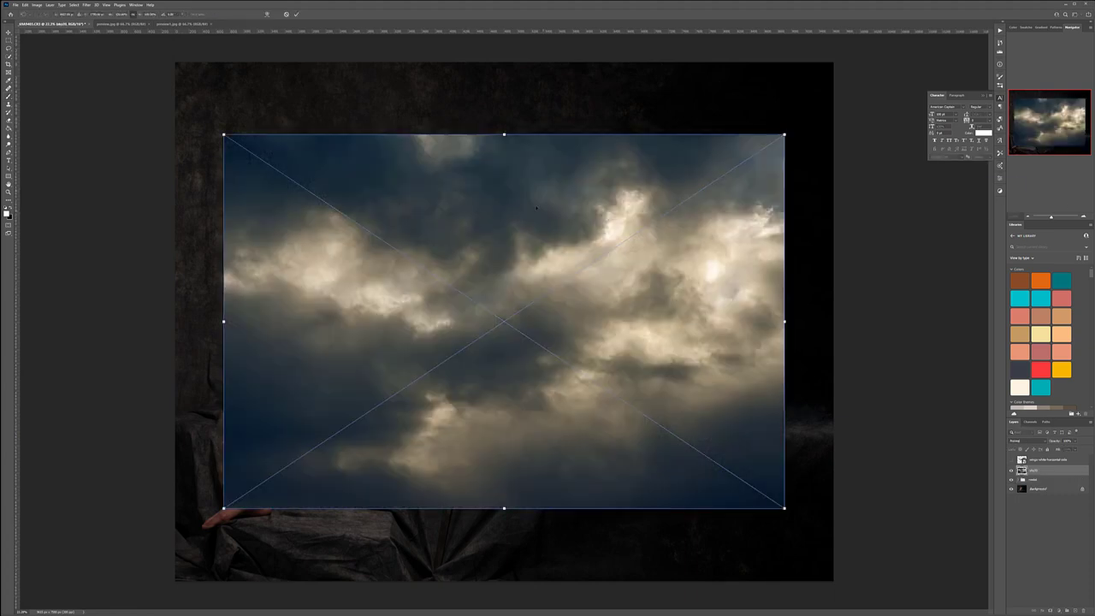
{"action": "left_click_drag", "start_coordinate": [223, 134], "coordinate": [152, 86]}
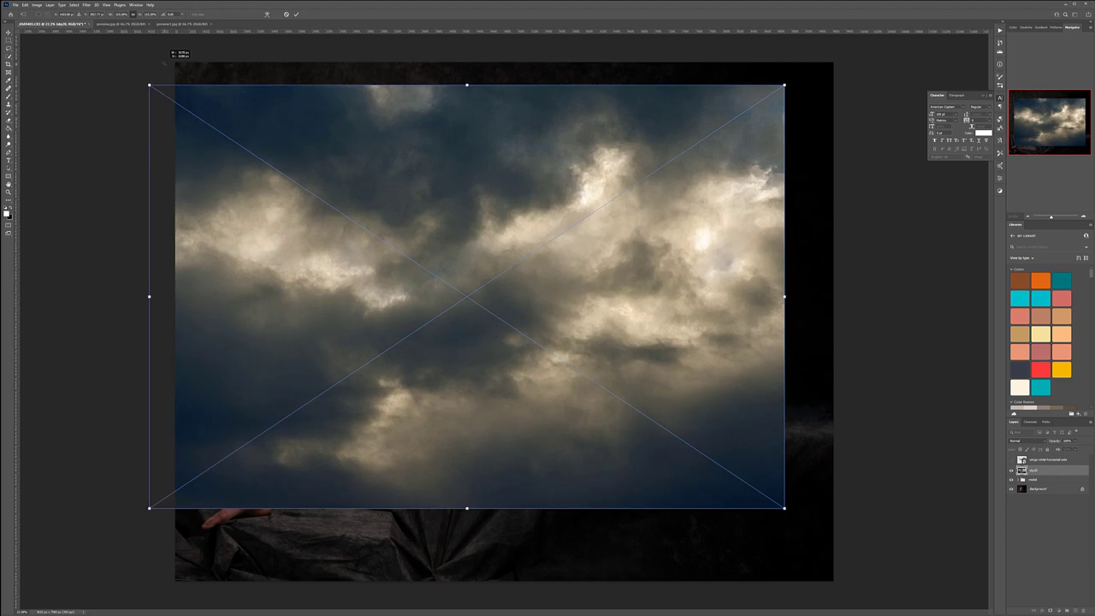
{"action": "left_click_drag", "start_coordinate": [348, 133], "coordinate": [372, 111]}
{"action": "left_click_drag", "start_coordinate": [811, 485], "coordinate": [835, 502]}
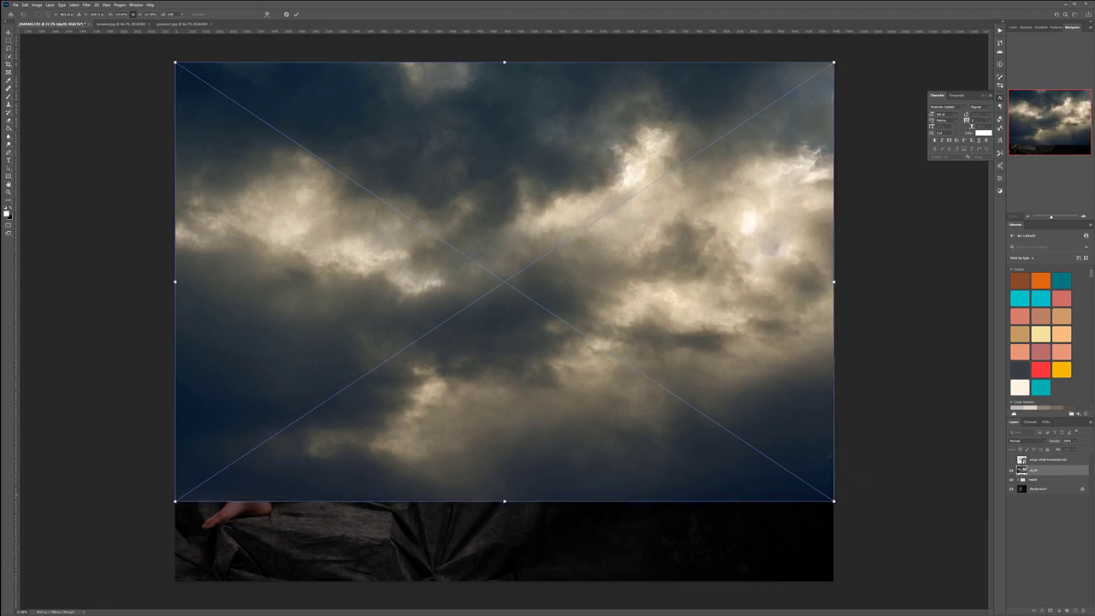
{"action": "key", "text": "Return"}
{"action": "key", "text": "b"}
Rotate the cloud layer slightly counterclockwise and enlarge it so the sky extends beyond both sides of the canvas.
{"action": "left_click", "coordinate": [1010, 471]}
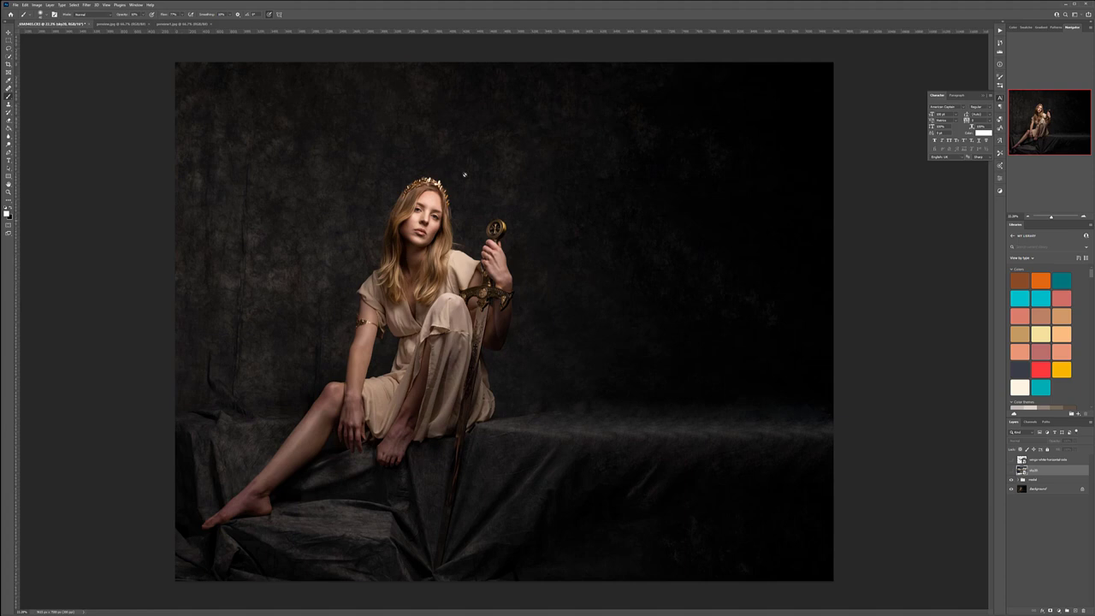
{"action": "left_click", "coordinate": [1010, 471]}
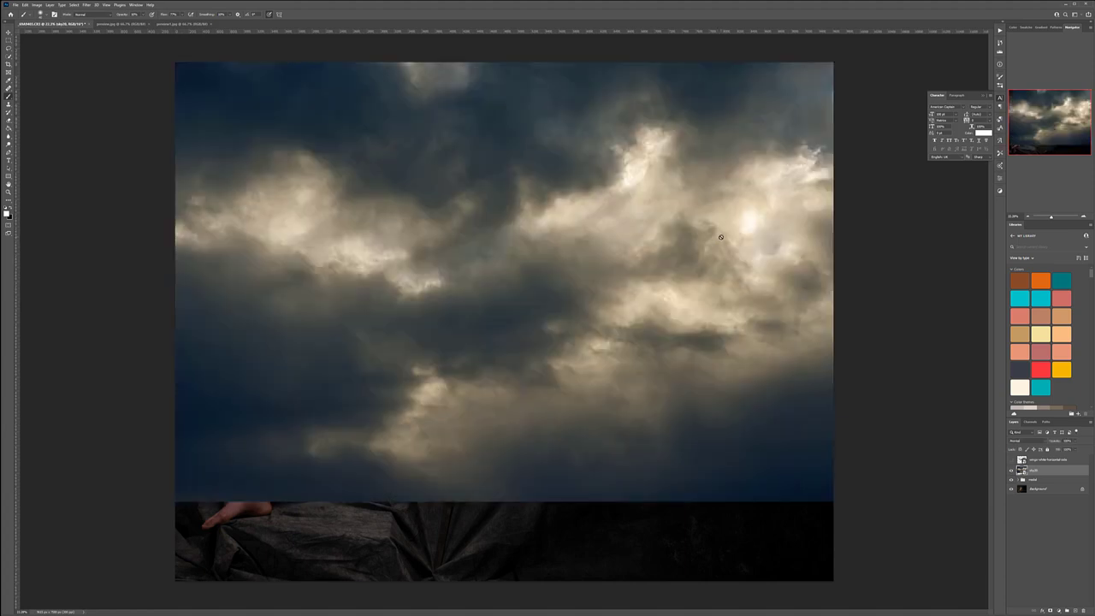
{"action": "key", "text": "ctrl+t"}
{"action": "mouse_move", "coordinate": [867, 442]}
{"action": "left_mouse_down"}
{"action": "mouse_move", "coordinate": [872, 417]}
{"action": "mouse_move", "coordinate": [864, 443]}
{"action": "left_mouse_up"}
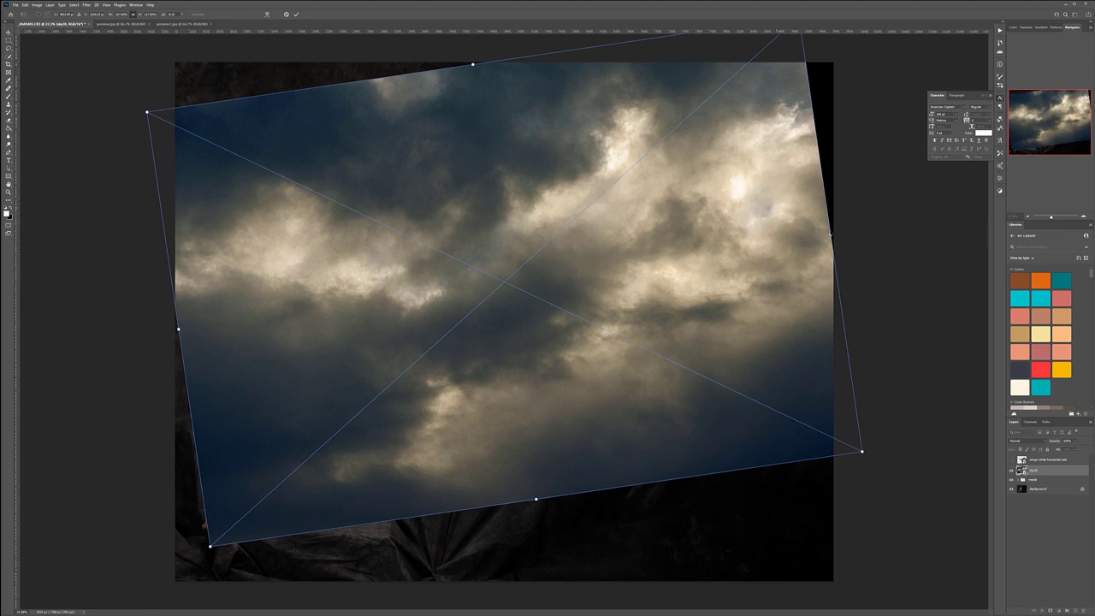
{"action": "left_click_drag", "start_coordinate": [837, 233], "coordinate": [861, 229]}
{"action": "left_click_drag", "start_coordinate": [146, 102], "coordinate": [86, 74]}
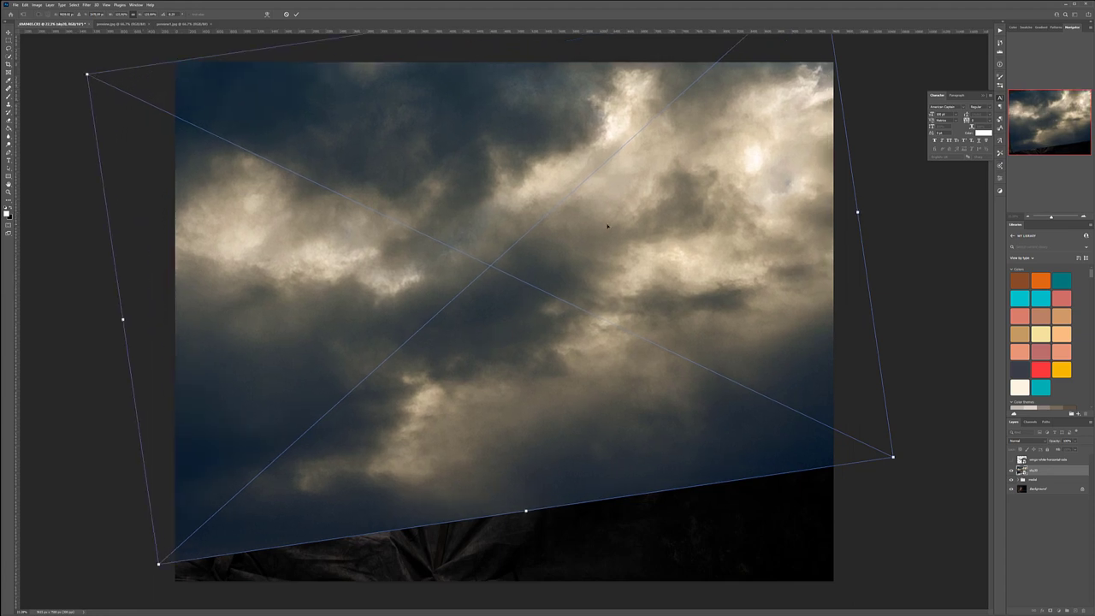
{"action": "key", "text": "Return"}
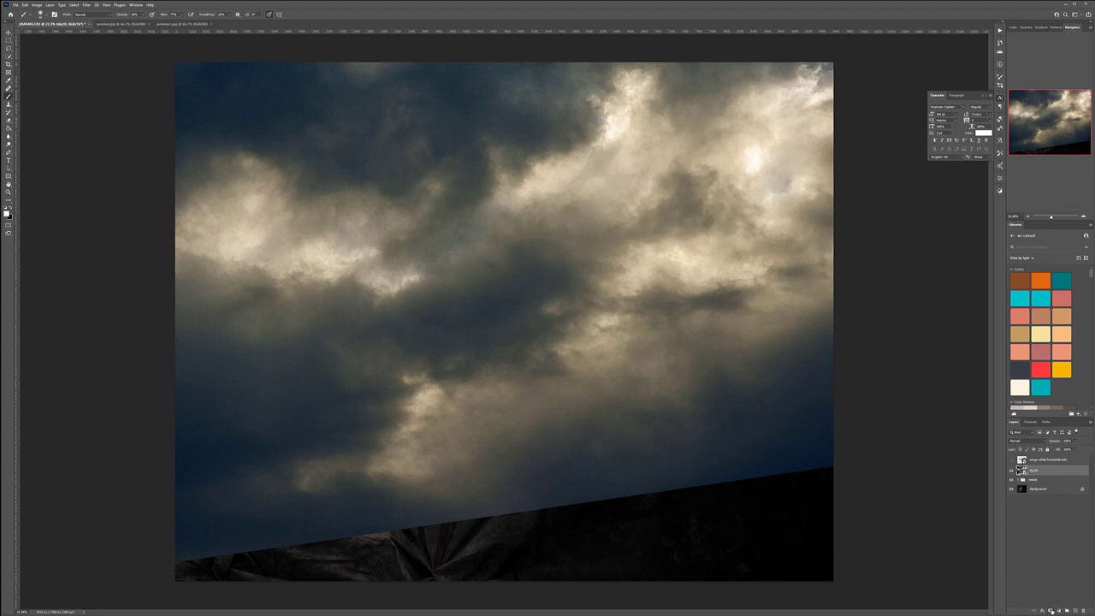
Hide the sky with a black layer mask and faintly paint clouds back into the upper backdrop with a large soft brush.
{"action": "left_click", "coordinate": [1051, 609], "text": "alt"}
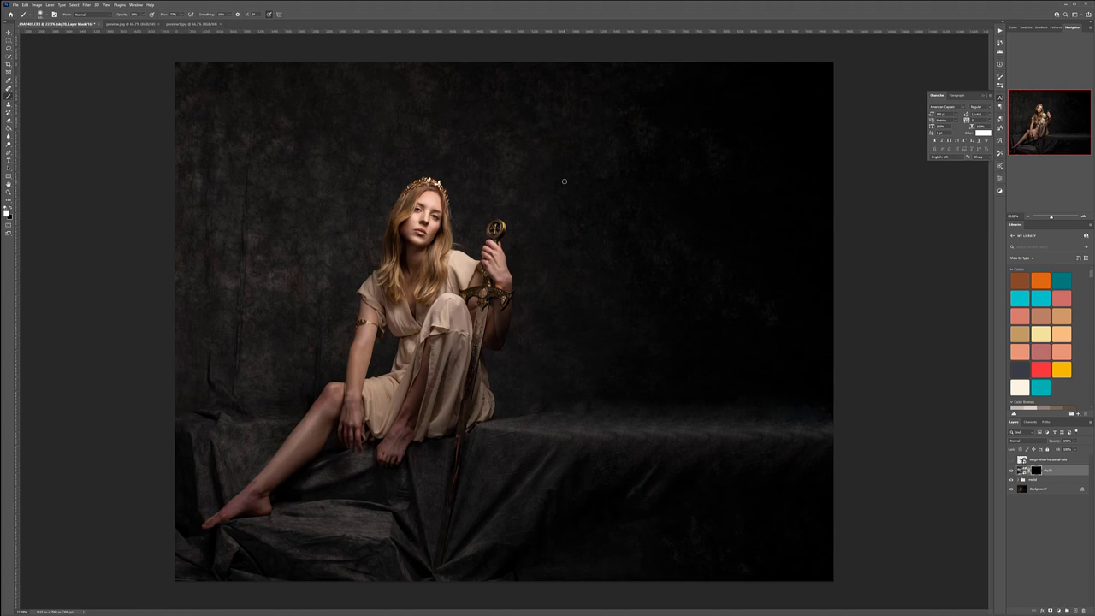
{"action": "key", "text": "bracketright"}
{"action": "key", "text": "bracketright"}
{"action": "key", "text": "bracketright"}
{"action": "key", "text": "bracketright"}
{"action": "key", "text": "bracketright"}
{"action": "key", "text": "bracketright"}
{"action": "key", "text": "bracketright"}
{"action": "key", "text": "bracketright"}
{"action": "key", "text": "bracketright"}
{"action": "key", "text": "bracketright"}
{"action": "key", "text": "bracketright"}
{"action": "key", "text": "bracketright"}
{"action": "mouse_move", "coordinate": [299, 97]}
{"action": "left_mouse_down"}
{"action": "mouse_move", "coordinate": [545, 90]}
{"action": "mouse_move", "coordinate": [449, 115]}
{"action": "mouse_move", "coordinate": [826, 105]}
{"action": "mouse_move", "coordinate": [468, 118]}
{"action": "mouse_move", "coordinate": [817, 94]}
{"action": "mouse_move", "coordinate": [667, 75]}
{"action": "mouse_move", "coordinate": [649, 140]}
{"action": "mouse_move", "coordinate": [679, 140]}
{"action": "mouse_move", "coordinate": [698, 171]}
{"action": "mouse_move", "coordinate": [668, 168]}
{"action": "mouse_move", "coordinate": [732, 279]}
{"action": "mouse_move", "coordinate": [577, 172]}
{"action": "mouse_move", "coordinate": [756, 248]}
{"action": "mouse_move", "coordinate": [697, 246]}
{"action": "mouse_move", "coordinate": [832, 261]}
{"action": "mouse_move", "coordinate": [699, 208]}
{"action": "mouse_move", "coordinate": [846, 218]}
{"action": "mouse_move", "coordinate": [764, 131]}
{"action": "mouse_move", "coordinate": [635, 76]}
{"action": "left_mouse_up"}
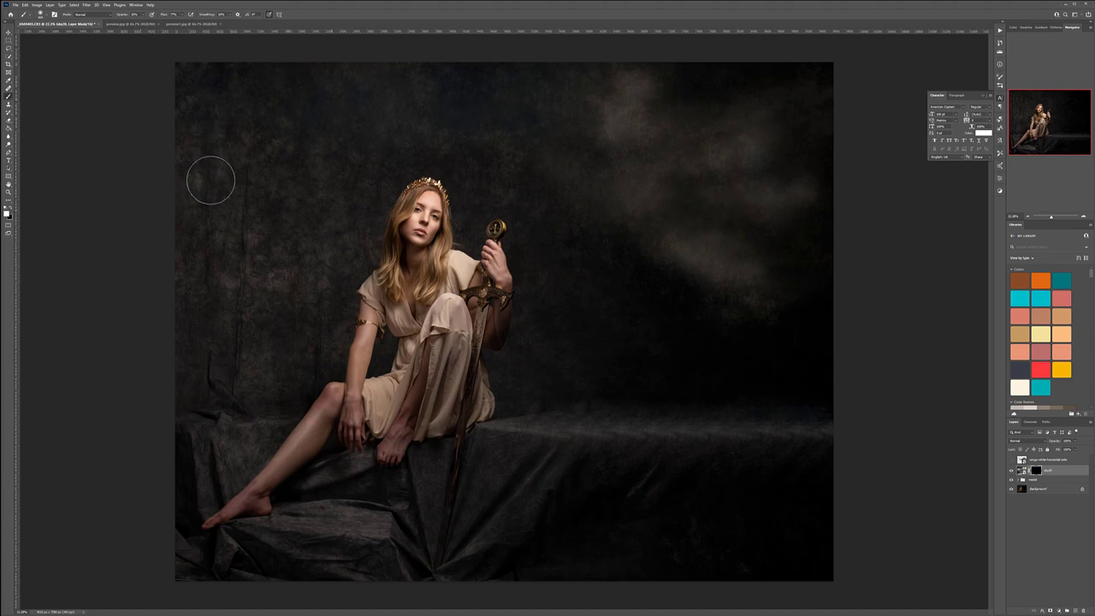
{"action": "mouse_move", "coordinate": [251, 197]}
{"action": "left_mouse_down"}
{"action": "mouse_move", "coordinate": [337, 188]}
{"action": "mouse_move", "coordinate": [238, 277]}
{"action": "mouse_move", "coordinate": [289, 248]}
{"action": "left_mouse_up"}
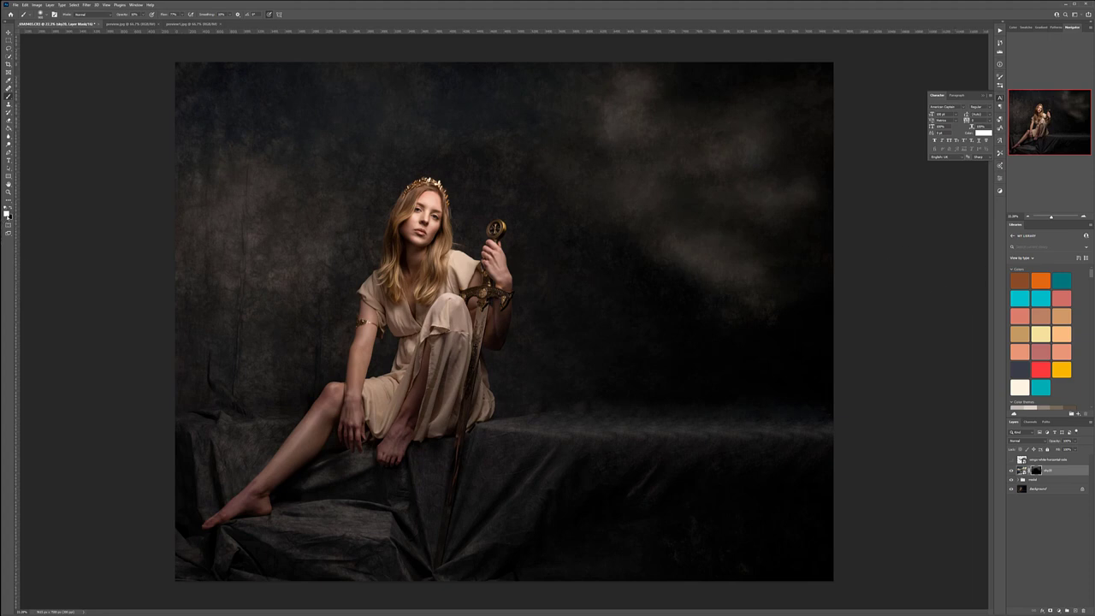
Set the foreground colour to mid grey 767676 and paint stronger clouds into the sky mask on both sides of the model.
{"action": "left_click", "coordinate": [7, 213]}
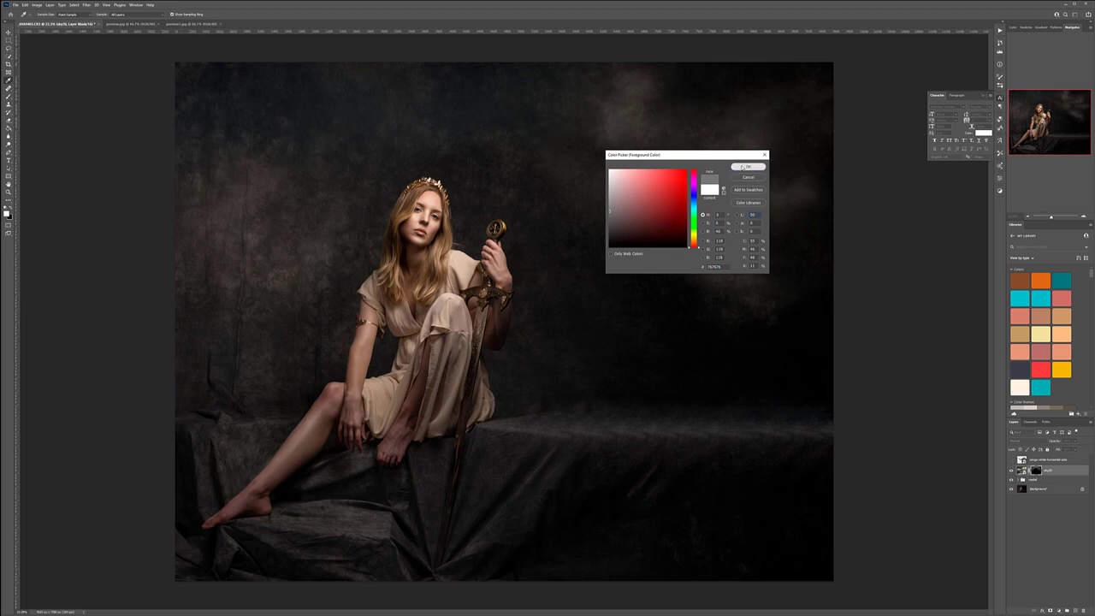
{"action": "left_click", "coordinate": [742, 166]}
{"action": "key", "text": "]"}
{"action": "key", "text": "]"}
{"action": "mouse_move", "coordinate": [636, 95]}
{"action": "left_mouse_down"}
{"action": "mouse_move", "coordinate": [500, 70]}
{"action": "mouse_move", "coordinate": [737, 77]}
{"action": "mouse_move", "coordinate": [184, 75]}
{"action": "mouse_move", "coordinate": [811, 91]}
{"action": "mouse_move", "coordinate": [357, 100]}
{"action": "mouse_move", "coordinate": [393, 97]}
{"action": "mouse_move", "coordinate": [169, 85]}
{"action": "mouse_move", "coordinate": [757, 76]}
{"action": "mouse_move", "coordinate": [306, 101]}
{"action": "mouse_move", "coordinate": [843, 78]}
{"action": "mouse_move", "coordinate": [765, 137]}
{"action": "mouse_move", "coordinate": [624, 97]}
{"action": "mouse_move", "coordinate": [576, 177]}
{"action": "mouse_move", "coordinate": [575, 163]}
{"action": "mouse_move", "coordinate": [677, 248]}
{"action": "mouse_move", "coordinate": [736, 259]}
{"action": "mouse_move", "coordinate": [704, 296]}
{"action": "mouse_move", "coordinate": [740, 287]}
{"action": "left_mouse_up"}
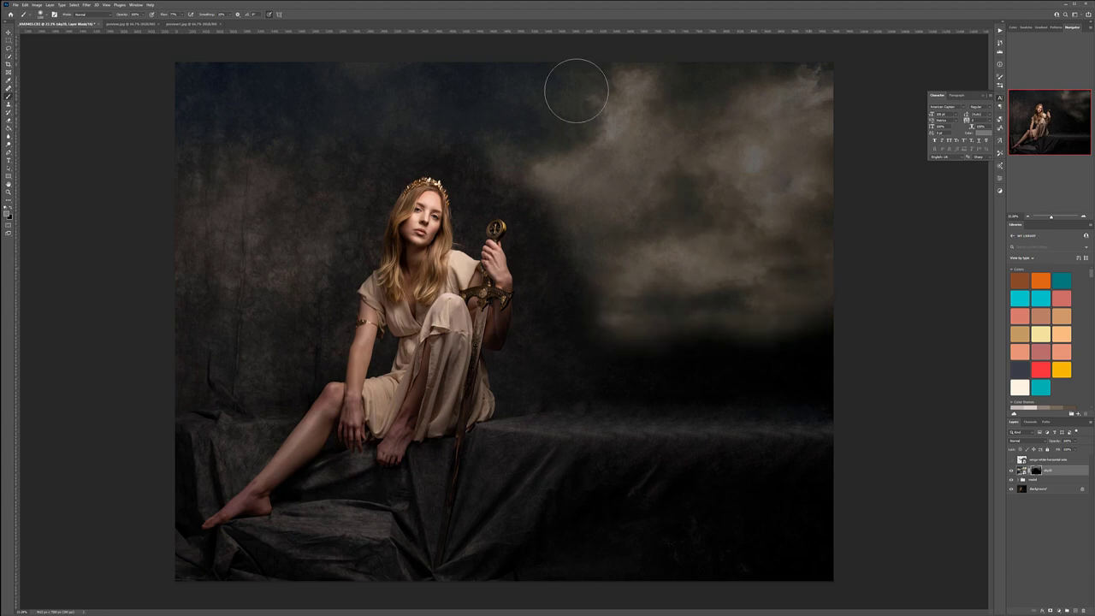
{"action": "mouse_move", "coordinate": [291, 173]}
{"action": "left_mouse_down"}
{"action": "mouse_move", "coordinate": [281, 200]}
{"action": "mouse_move", "coordinate": [210, 178]}
{"action": "mouse_move", "coordinate": [235, 121]}
{"action": "mouse_move", "coordinate": [156, 147]}
{"action": "left_mouse_up"}
{"action": "mouse_move", "coordinate": [296, 205]}
{"action": "left_mouse_down"}
{"action": "mouse_move", "coordinate": [331, 197]}
{"action": "mouse_move", "coordinate": [194, 288]}
{"action": "mouse_move", "coordinate": [283, 251]}
{"action": "mouse_move", "coordinate": [302, 261]}
{"action": "mouse_move", "coordinate": [197, 321]}
{"action": "mouse_move", "coordinate": [282, 272]}
{"action": "mouse_move", "coordinate": [285, 308]}
{"action": "mouse_move", "coordinate": [335, 250]}
{"action": "left_mouse_up"}
Paint the clouds on the sky mask up to the hair and crown on the picture's left side, using a smaller brush.
{"action": "scroll", "coordinate": [370, 169], "scroll_direction": "up", "scroll_amount": 5}
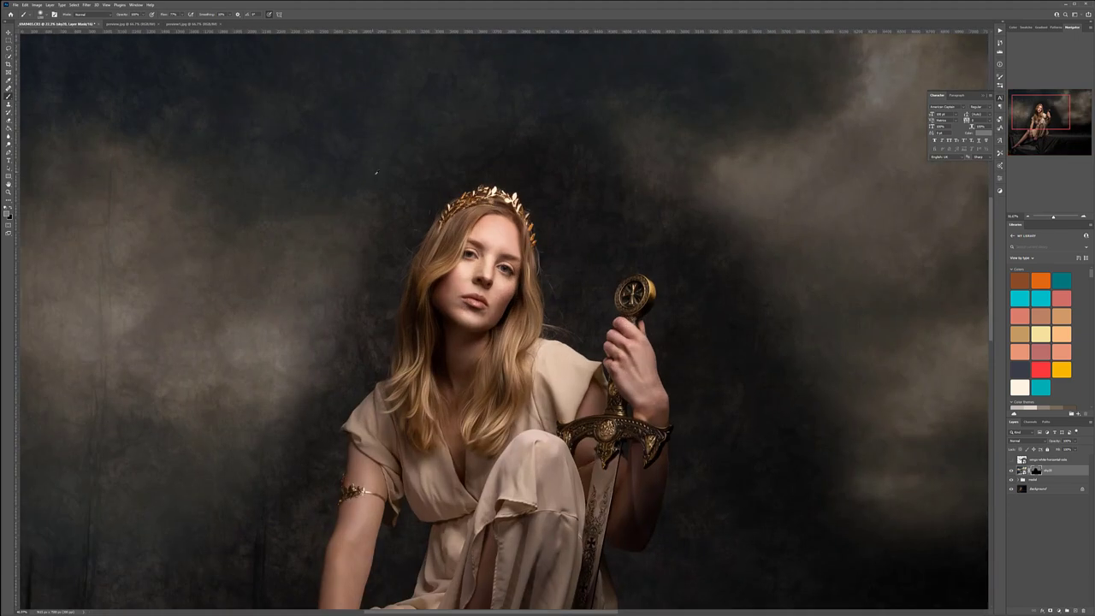
{"action": "key", "text": "bracketleft"}
{"action": "key", "text": "bracketleft"}
{"action": "key", "text": "bracketleft"}
{"action": "key", "text": "bracketleft"}
{"action": "key", "text": "bracketleft"}
{"action": "key", "text": "bracketleft"}
{"action": "key", "text": "bracketleft"}
{"action": "key", "text": "bracketleft"}
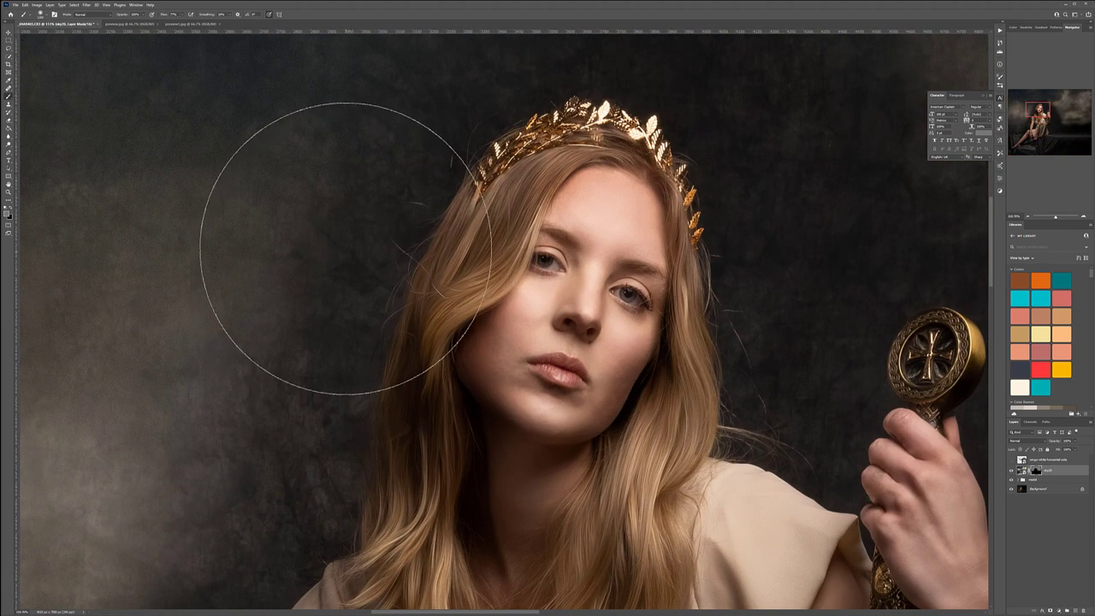
{"action": "mouse_move", "coordinate": [463, 112]}
{"action": "left_mouse_down"}
{"action": "mouse_move", "coordinate": [365, 267]}
{"action": "mouse_move", "coordinate": [484, 118]}
{"action": "mouse_move", "coordinate": [350, 304]}
{"action": "mouse_move", "coordinate": [422, 210]}
{"action": "mouse_move", "coordinate": [342, 351]}
{"action": "mouse_move", "coordinate": [372, 263]}
{"action": "mouse_move", "coordinate": [310, 457]}
{"action": "mouse_move", "coordinate": [343, 314]}
{"action": "mouse_move", "coordinate": [344, 411]}
{"action": "mouse_move", "coordinate": [315, 500]}
{"action": "left_mouse_up"}
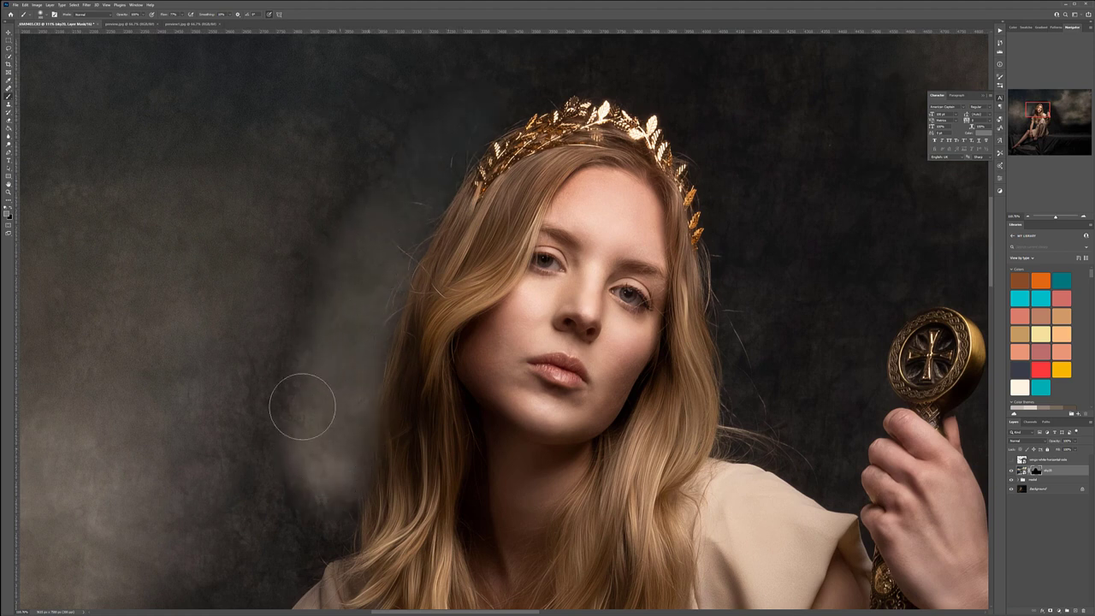
{"action": "key", "text": "ctrl+z"}
{"action": "key", "text": "ctrl+z"}
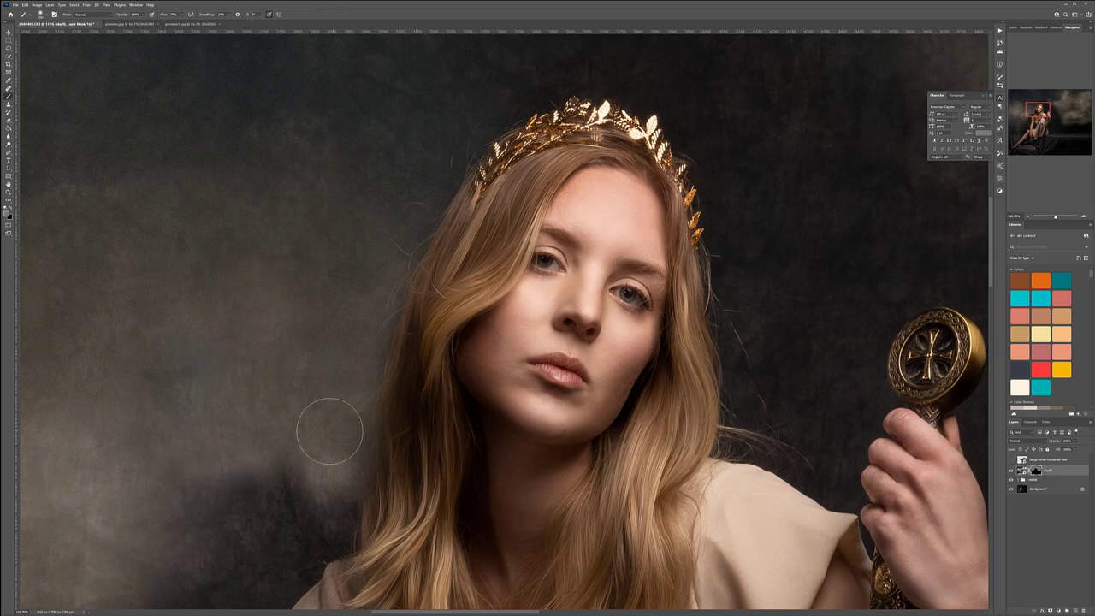
{"action": "left_click_drag", "start_coordinate": [330, 430], "coordinate": [359, 100]}
{"action": "mouse_move", "coordinate": [380, 193]}
{"action": "left_mouse_down"}
{"action": "mouse_move", "coordinate": [318, 218]}
{"action": "mouse_move", "coordinate": [277, 205]}
{"action": "mouse_move", "coordinate": [295, 239]}
{"action": "mouse_move", "coordinate": [363, 217]}
{"action": "mouse_move", "coordinate": [237, 317]}
{"action": "left_mouse_up"}
Fill the dark backdrop patch beside the lower hair and the sleeve on the picture's left with clouds.
{"action": "key", "text": "bracketleft"}
{"action": "key", "text": "bracketleft"}
{"action": "mouse_move", "coordinate": [330, 255]}
{"action": "left_mouse_down"}
{"action": "mouse_move", "coordinate": [280, 304]}
{"action": "mouse_move", "coordinate": [229, 382]}
{"action": "left_mouse_up"}
{"action": "mouse_move", "coordinate": [298, 300]}
{"action": "left_mouse_down"}
{"action": "mouse_move", "coordinate": [251, 357]}
{"action": "mouse_move", "coordinate": [331, 258]}
{"action": "left_mouse_up"}
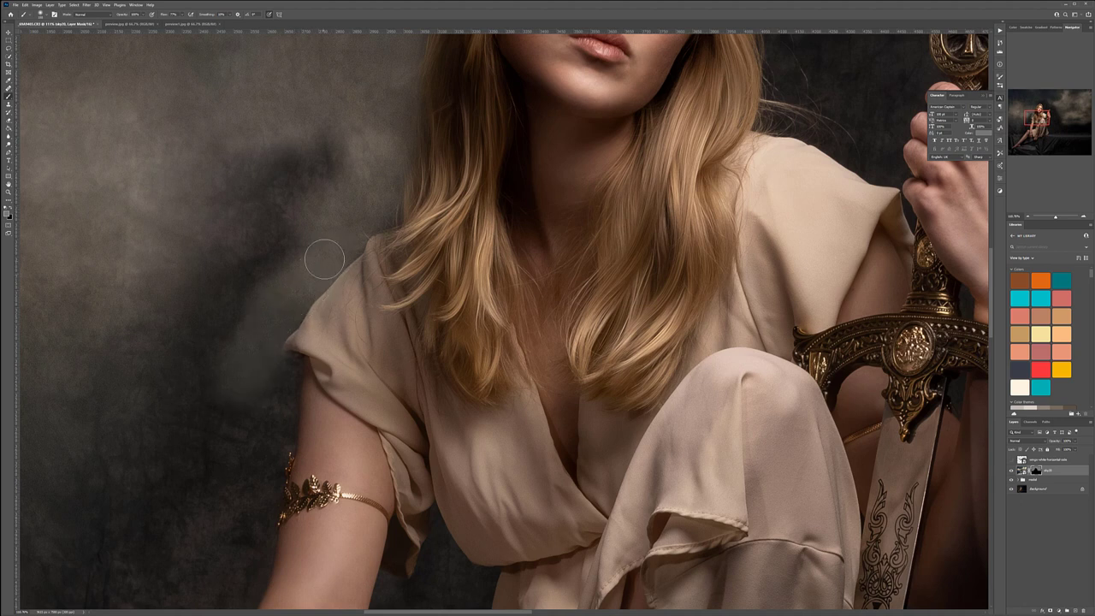
{"action": "mouse_move", "coordinate": [374, 167]}
{"action": "left_mouse_down"}
{"action": "mouse_move", "coordinate": [294, 233]}
{"action": "mouse_move", "coordinate": [308, 180]}
{"action": "mouse_move", "coordinate": [299, 139]}
{"action": "mouse_move", "coordinate": [280, 167]}
{"action": "left_mouse_up"}
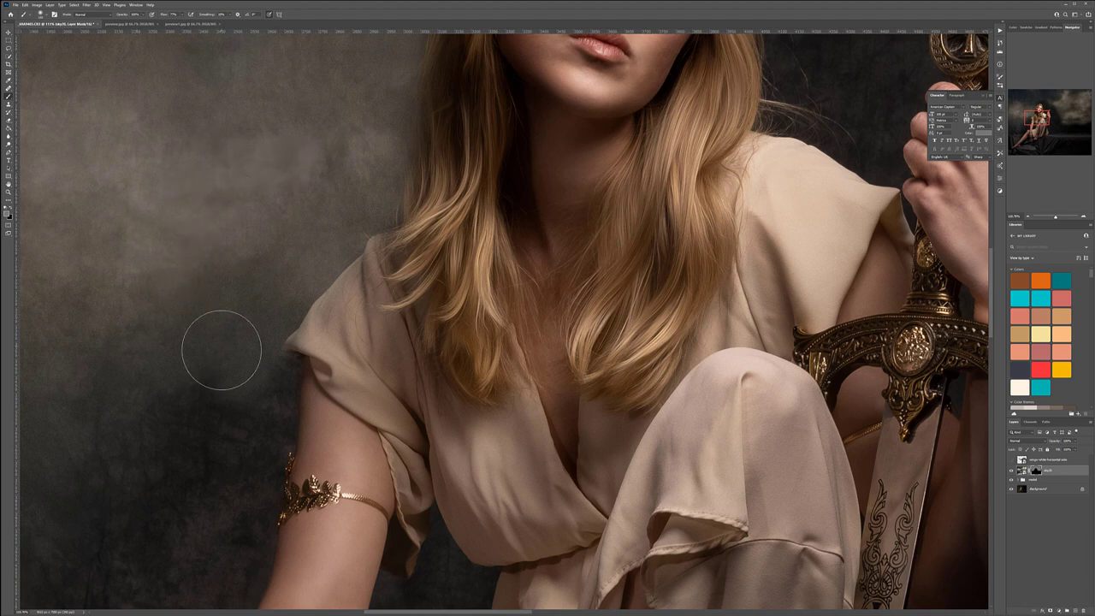
Extend the clouds down the outer edge of the sleeve and upper arm past the gold armlet, with a smaller brush.
{"action": "left_click_drag", "start_coordinate": [220, 354], "coordinate": [215, 176]}
{"action": "key", "text": "bracketleft"}
{"action": "key", "text": "bracketleft"}
{"action": "key", "text": "bracketleft"}
{"action": "key", "text": "bracketleft"}
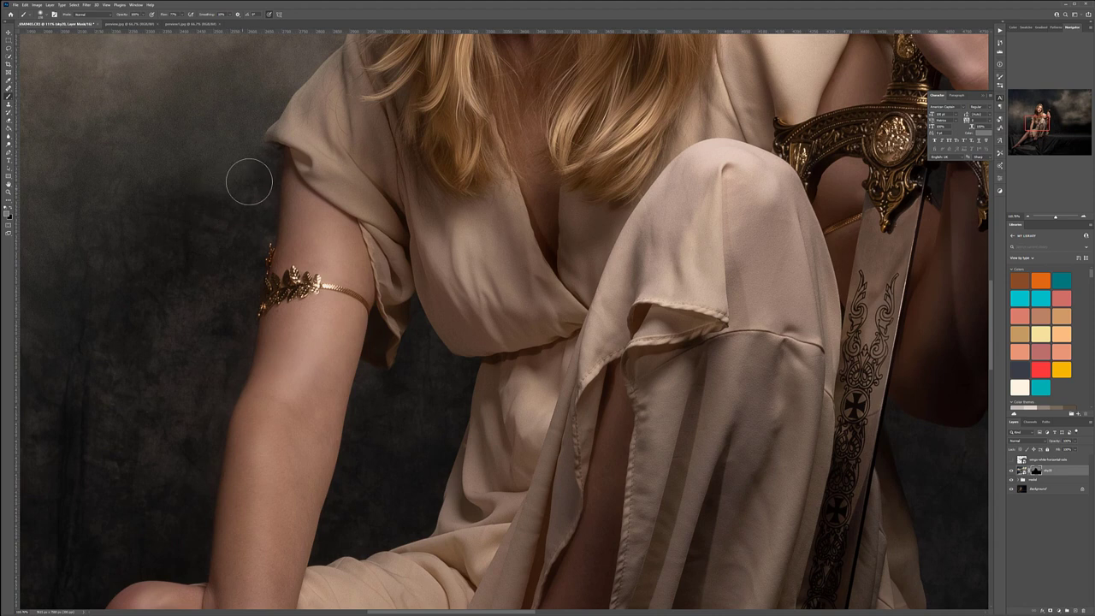
{"action": "mouse_move", "coordinate": [264, 155]}
{"action": "left_mouse_down"}
{"action": "mouse_move", "coordinate": [247, 200]}
{"action": "mouse_move", "coordinate": [252, 161]}
{"action": "mouse_move", "coordinate": [257, 271]}
{"action": "mouse_move", "coordinate": [220, 378]}
{"action": "left_mouse_up"}
Paint clouds on the sky mask along the outer forearm and above the bent knee on the picture's left.
{"action": "left_click_drag", "start_coordinate": [279, 395], "coordinate": [390, 251]}
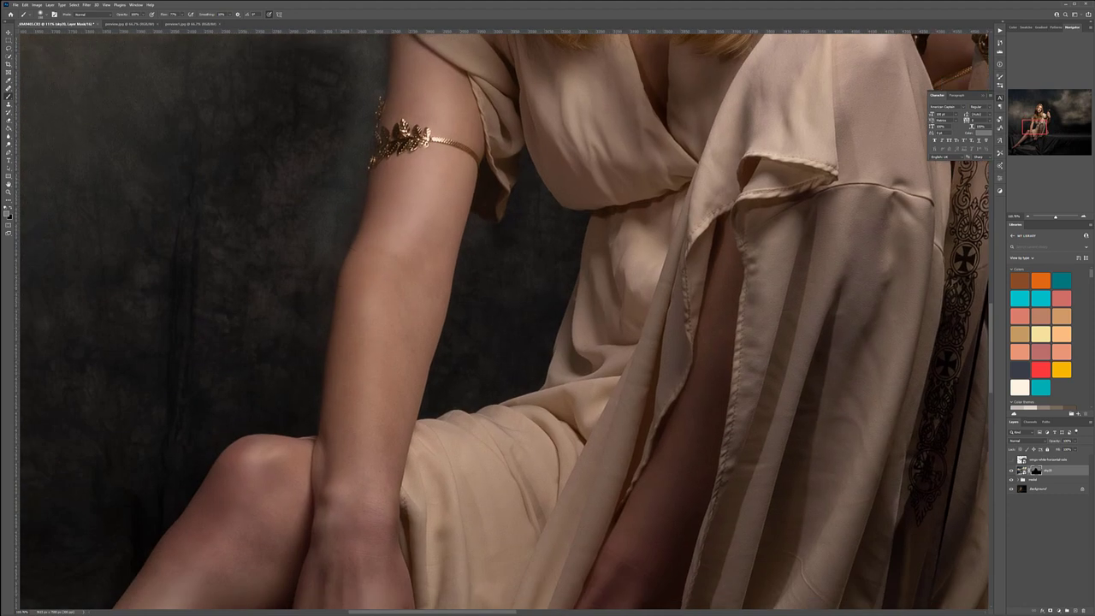
{"action": "mouse_move", "coordinate": [345, 180]}
{"action": "left_mouse_down"}
{"action": "mouse_move", "coordinate": [299, 349]}
{"action": "mouse_move", "coordinate": [312, 288]}
{"action": "mouse_move", "coordinate": [298, 408]}
{"action": "mouse_move", "coordinate": [291, 390]}
{"action": "mouse_move", "coordinate": [298, 421]}
{"action": "mouse_move", "coordinate": [166, 418]}
{"action": "mouse_move", "coordinate": [285, 406]}
{"action": "mouse_move", "coordinate": [291, 417]}
{"action": "mouse_move", "coordinate": [188, 414]}
{"action": "mouse_move", "coordinate": [228, 397]}
{"action": "mouse_move", "coordinate": [249, 355]}
{"action": "mouse_move", "coordinate": [275, 364]}
{"action": "mouse_move", "coordinate": [272, 383]}
{"action": "mouse_move", "coordinate": [303, 280]}
{"action": "mouse_move", "coordinate": [286, 411]}
{"action": "mouse_move", "coordinate": [414, 245]}
{"action": "left_mouse_up"}
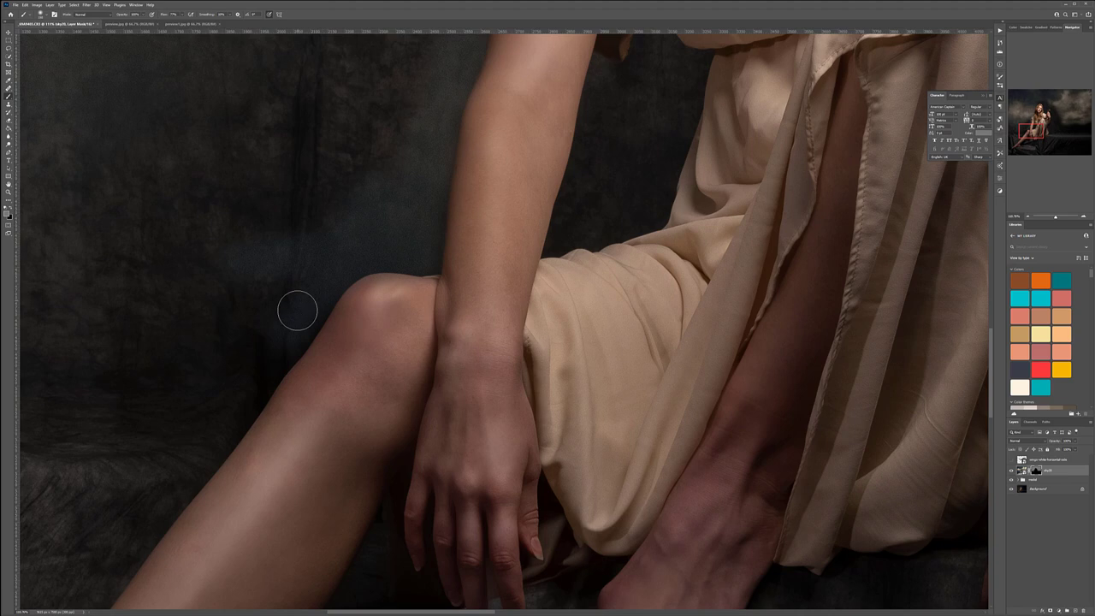
{"action": "mouse_move", "coordinate": [278, 355]}
{"action": "left_mouse_down"}
{"action": "mouse_move", "coordinate": [239, 330]}
{"action": "mouse_move", "coordinate": [279, 269]}
{"action": "mouse_move", "coordinate": [388, 198]}
{"action": "left_mouse_up"}
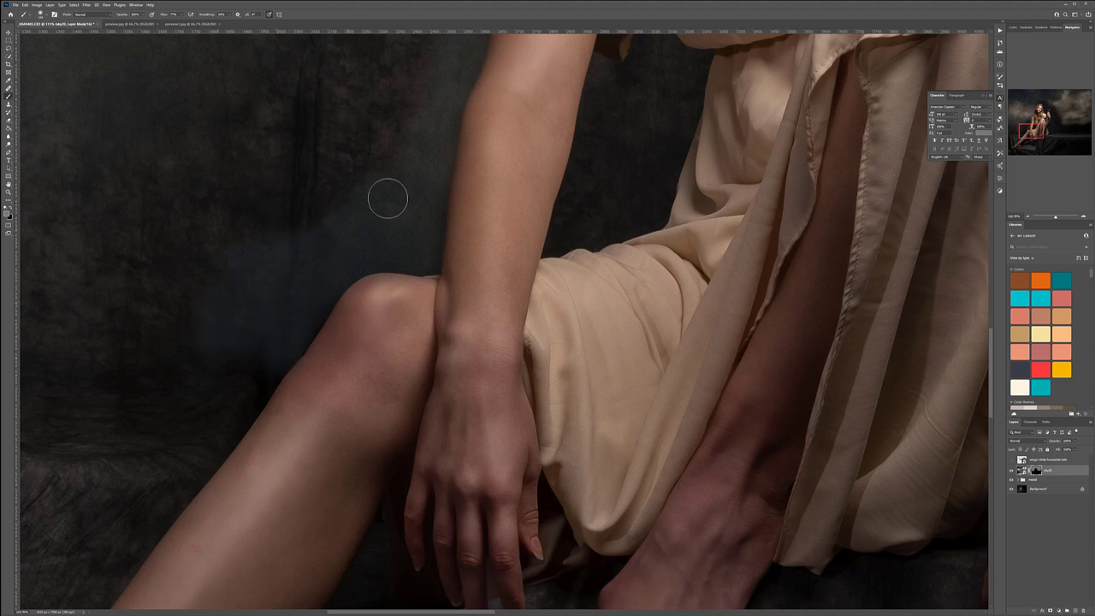
Fill the backdrop gap between the arm with the armlet and the waist with clouds, using a smaller brush near the edges.
{"action": "mouse_move", "coordinate": [628, 160]}
{"action": "left_mouse_down"}
{"action": "mouse_move", "coordinate": [567, 233]}
{"action": "mouse_move", "coordinate": [465, 321]}
{"action": "left_mouse_up"}
{"action": "left_click_drag", "start_coordinate": [445, 228], "coordinate": [455, 270]}
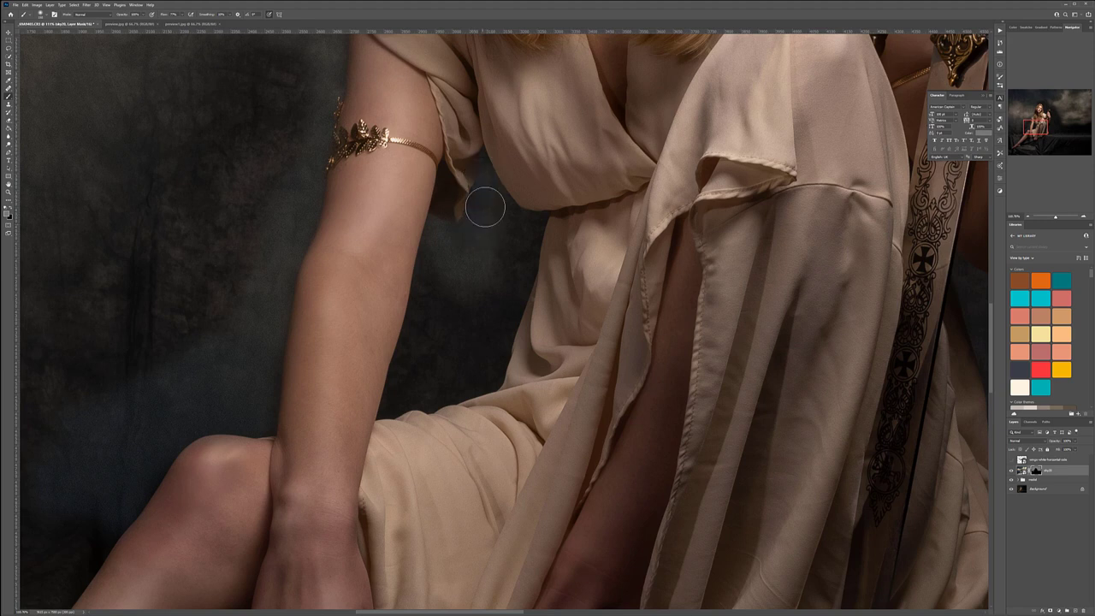
{"action": "mouse_move", "coordinate": [531, 234]}
{"action": "left_mouse_down"}
{"action": "mouse_move", "coordinate": [515, 296]}
{"action": "mouse_move", "coordinate": [493, 323]}
{"action": "left_mouse_up"}
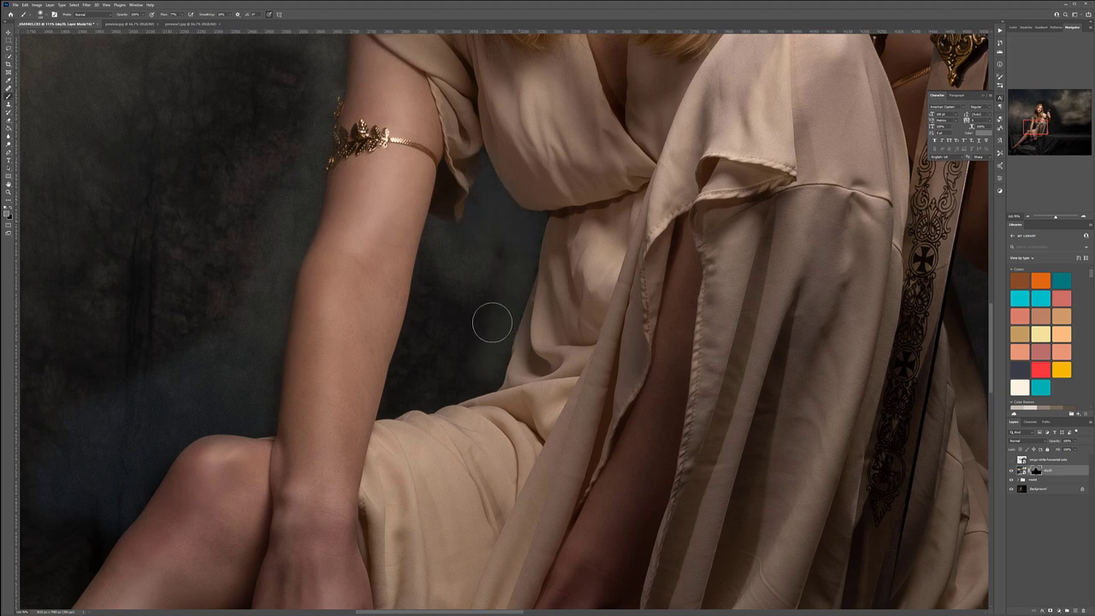
{"action": "mouse_move", "coordinate": [470, 372]}
{"action": "left_mouse_down"}
{"action": "mouse_move", "coordinate": [480, 320]}
{"action": "mouse_move", "coordinate": [452, 349]}
{"action": "left_mouse_up"}
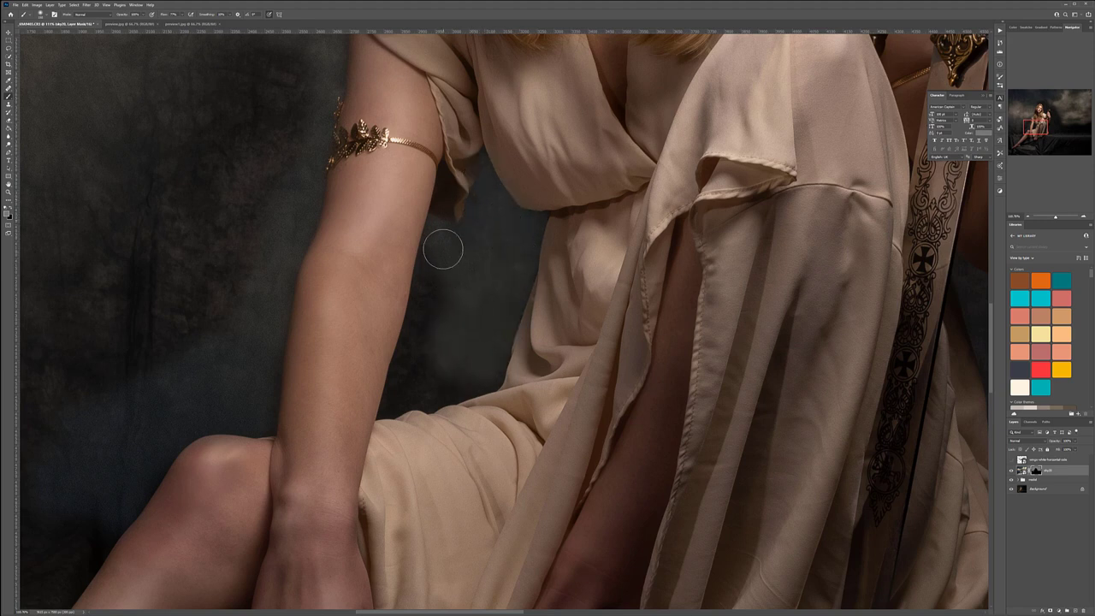
{"action": "mouse_move", "coordinate": [437, 269]}
{"action": "left_mouse_down"}
{"action": "mouse_move", "coordinate": [431, 321]}
{"action": "mouse_move", "coordinate": [402, 393]}
{"action": "mouse_move", "coordinate": [432, 383]}
{"action": "mouse_move", "coordinate": [413, 380]}
{"action": "left_mouse_up"}
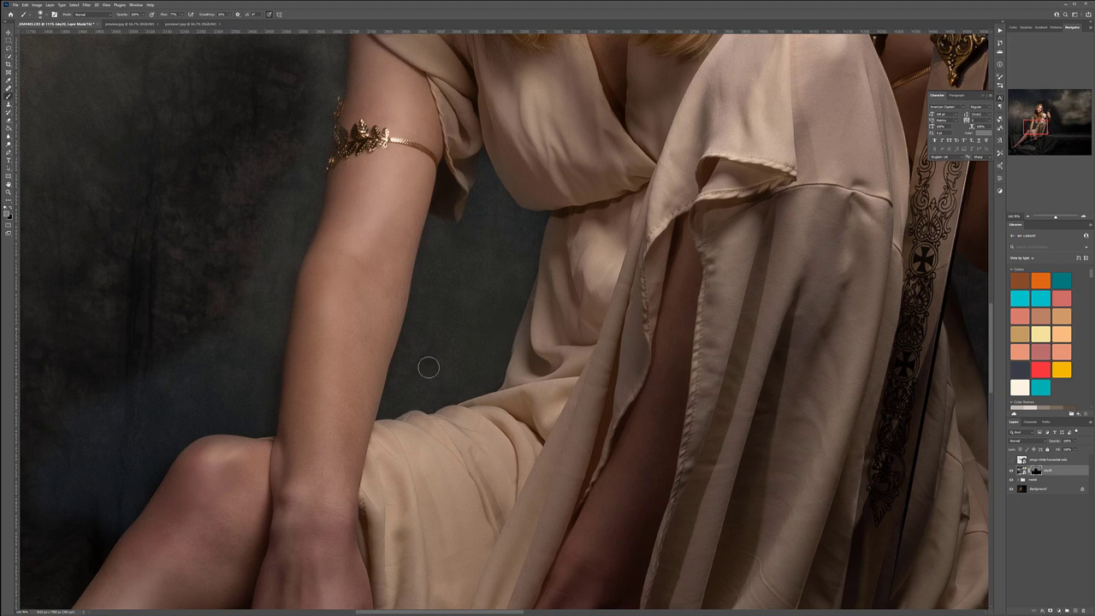
Paint clouds around the crown and down the hair to the shoulder on the picture's right.
{"action": "left_click_drag", "start_coordinate": [528, 67], "coordinate": [402, 515]}
{"action": "left_click_drag", "start_coordinate": [430, 106], "coordinate": [416, 413]}
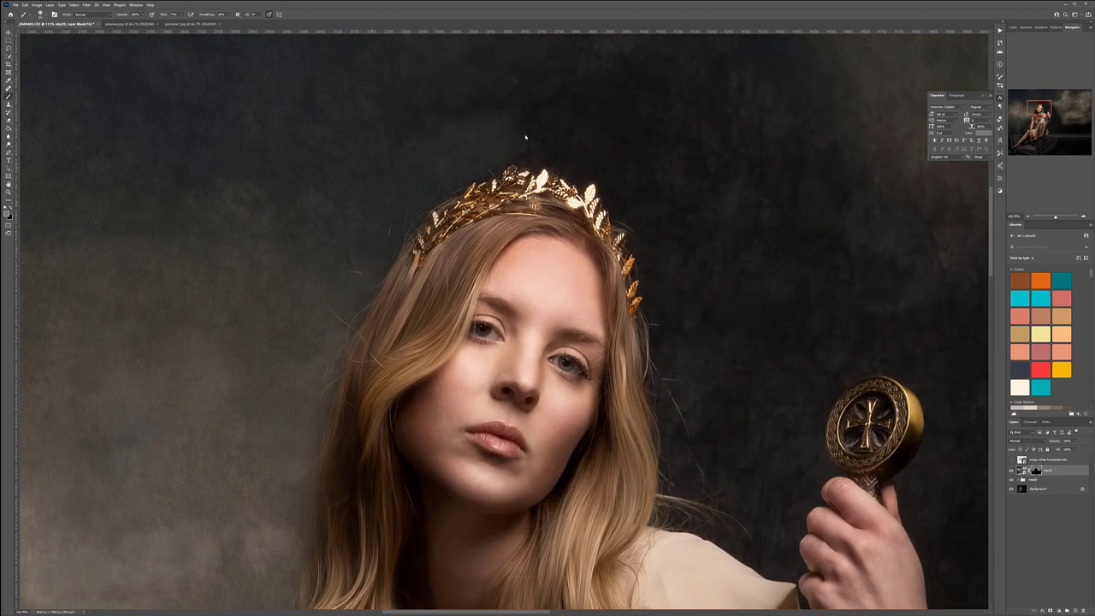
{"action": "mouse_move", "coordinate": [539, 137]}
{"action": "left_mouse_down"}
{"action": "mouse_move", "coordinate": [621, 180]}
{"action": "mouse_move", "coordinate": [651, 247]}
{"action": "mouse_move", "coordinate": [656, 236]}
{"action": "mouse_move", "coordinate": [684, 332]}
{"action": "mouse_move", "coordinate": [675, 277]}
{"action": "mouse_move", "coordinate": [668, 373]}
{"action": "mouse_move", "coordinate": [712, 496]}
{"action": "left_mouse_up"}
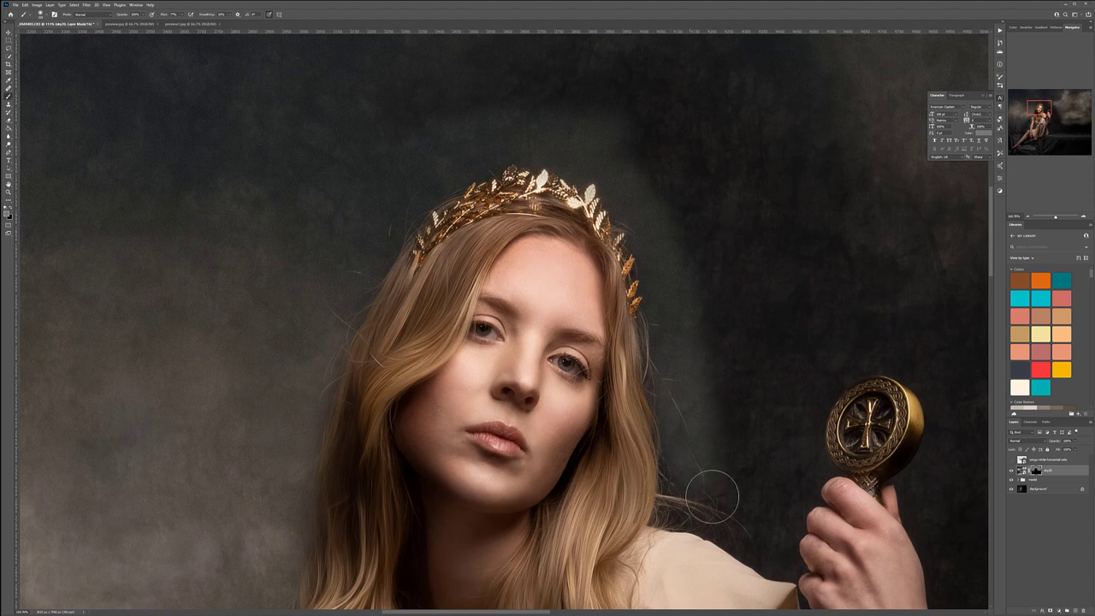
{"action": "left_click_drag", "start_coordinate": [741, 362], "coordinate": [568, 147]}
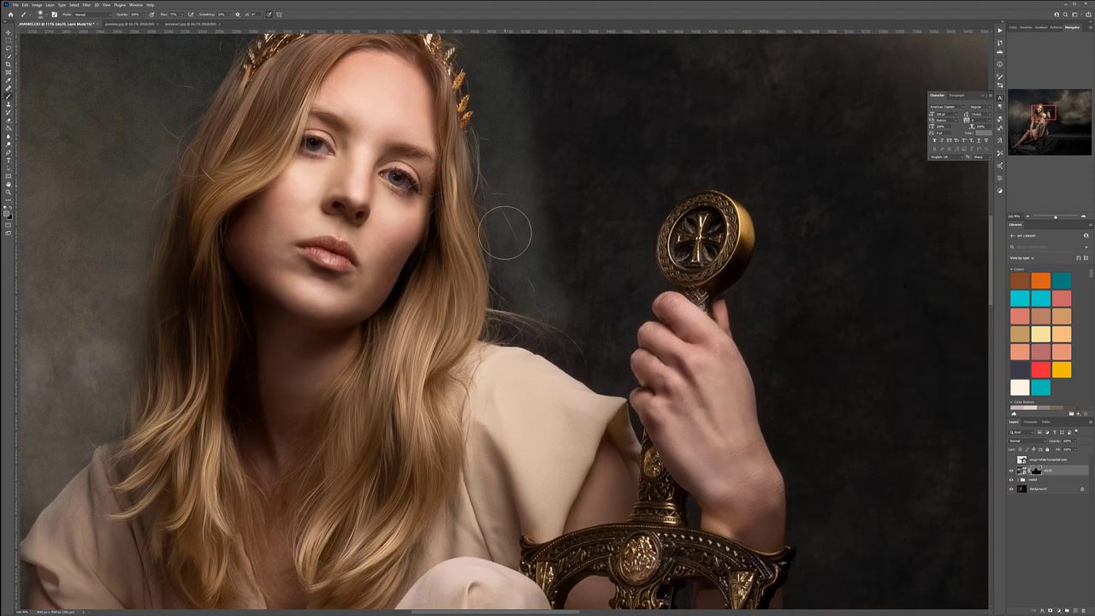
{"action": "mouse_move", "coordinate": [552, 317]}
{"action": "left_mouse_down"}
{"action": "mouse_move", "coordinate": [600, 326]}
{"action": "mouse_move", "coordinate": [528, 341]}
{"action": "mouse_move", "coordinate": [579, 354]}
{"action": "mouse_move", "coordinate": [545, 333]}
{"action": "mouse_move", "coordinate": [597, 355]}
{"action": "left_mouse_up"}
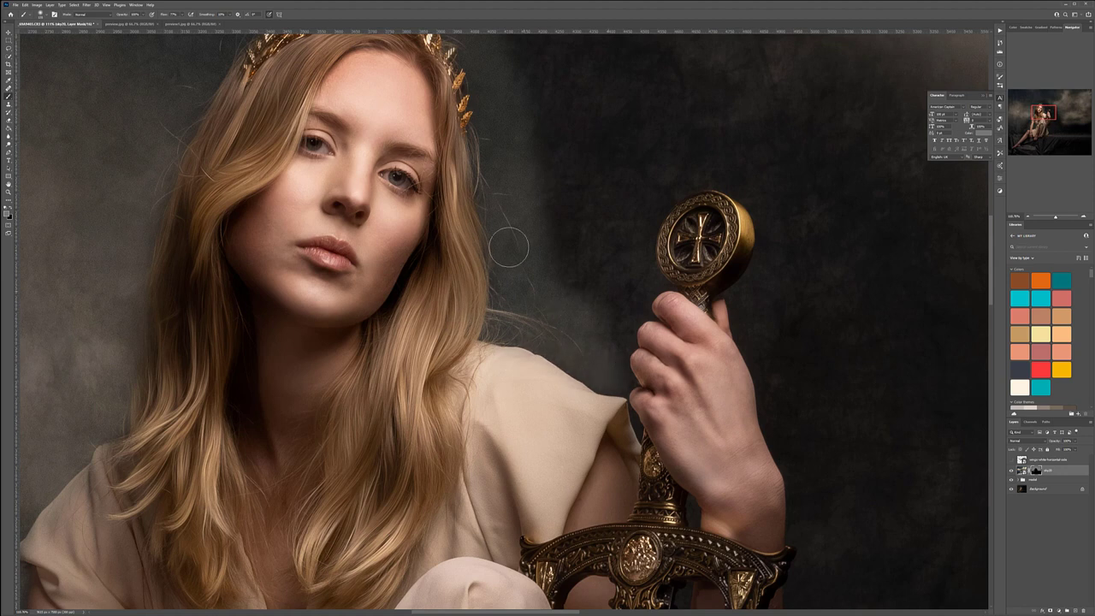
Fill the backdrop between the shoulder and the raised hand with clouds and continue them around the sword pommel.
{"action": "mouse_move", "coordinate": [573, 181]}
{"action": "left_mouse_down"}
{"action": "mouse_move", "coordinate": [572, 291]}
{"action": "mouse_move", "coordinate": [576, 273]}
{"action": "mouse_move", "coordinate": [640, 265]}
{"action": "mouse_move", "coordinate": [627, 281]}
{"action": "mouse_move", "coordinate": [643, 281]}
{"action": "left_mouse_up"}
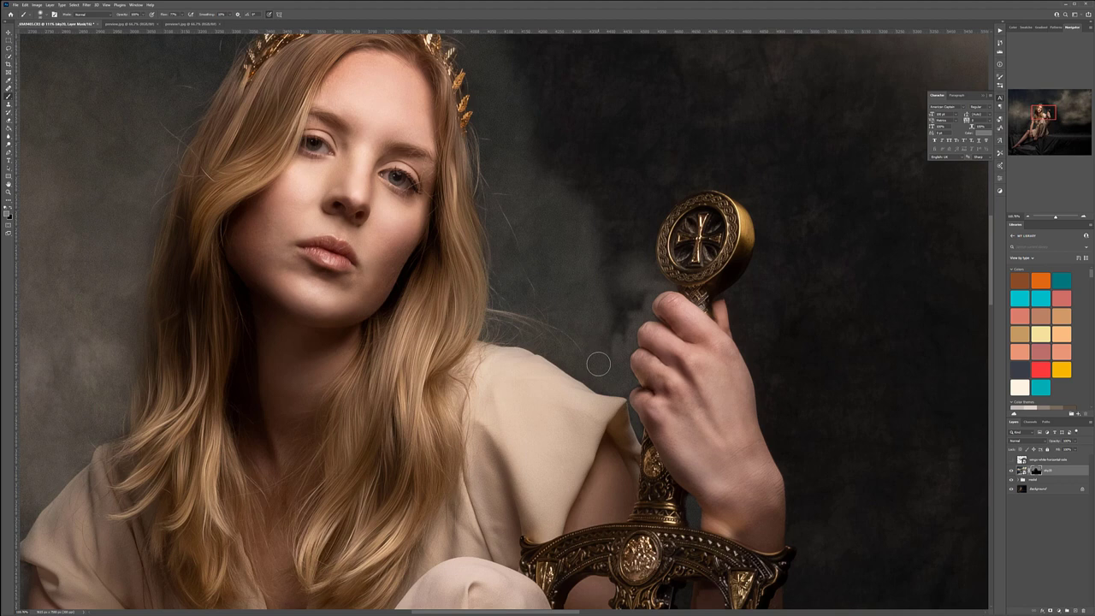
{"action": "left_click_drag", "start_coordinate": [626, 307], "coordinate": [615, 309]}
{"action": "mouse_move", "coordinate": [602, 198]}
{"action": "left_mouse_down"}
{"action": "mouse_move", "coordinate": [513, 157]}
{"action": "mouse_move", "coordinate": [695, 187]}
{"action": "mouse_move", "coordinate": [622, 219]}
{"action": "mouse_move", "coordinate": [714, 151]}
{"action": "left_mouse_up"}
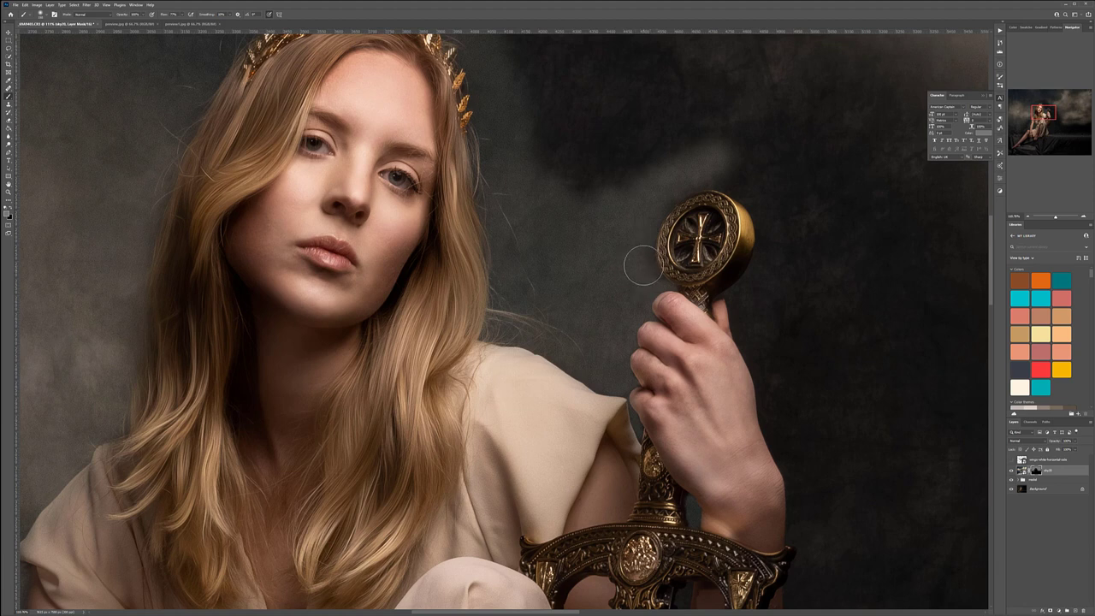
{"action": "mouse_move", "coordinate": [547, 193]}
{"action": "left_mouse_down"}
{"action": "mouse_move", "coordinate": [661, 169]}
{"action": "mouse_move", "coordinate": [599, 154]}
{"action": "mouse_move", "coordinate": [540, 95]}
{"action": "mouse_move", "coordinate": [531, 143]}
{"action": "mouse_move", "coordinate": [751, 126]}
{"action": "mouse_move", "coordinate": [671, 123]}
{"action": "mouse_move", "coordinate": [659, 161]}
{"action": "mouse_move", "coordinate": [778, 138]}
{"action": "mouse_move", "coordinate": [712, 168]}
{"action": "mouse_move", "coordinate": [786, 198]}
{"action": "mouse_move", "coordinate": [727, 172]}
{"action": "mouse_move", "coordinate": [775, 209]}
{"action": "mouse_move", "coordinate": [763, 195]}
{"action": "mouse_move", "coordinate": [782, 299]}
{"action": "left_mouse_up"}
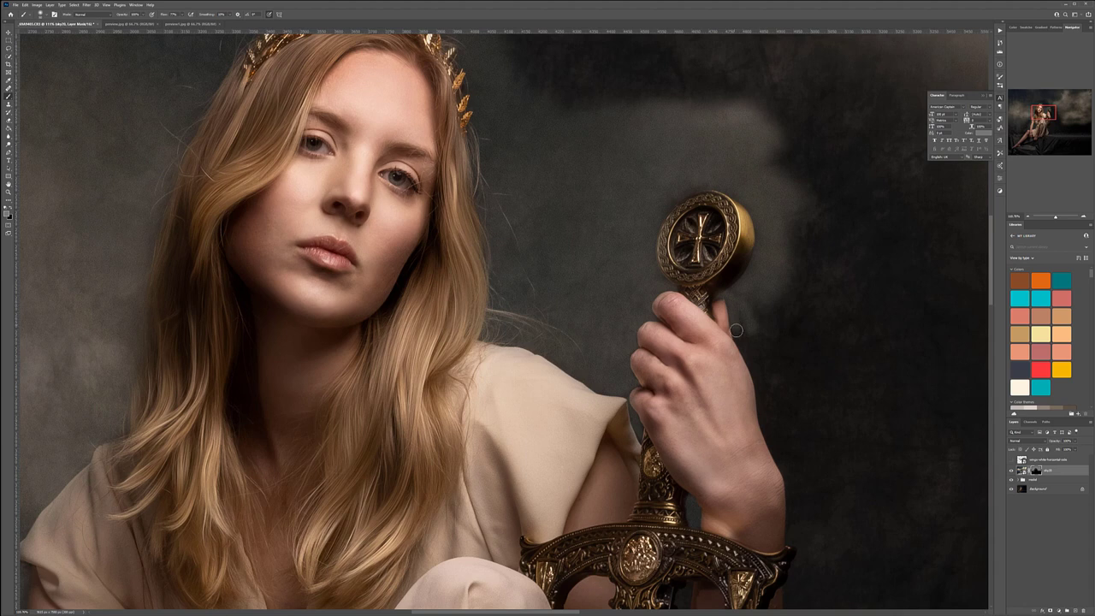
Extend the clouds down the outer wrist and forearm, past the sword guard, and under the elbow along the dress edge.
{"action": "mouse_move", "coordinate": [785, 348]}
{"action": "left_mouse_down"}
{"action": "mouse_move", "coordinate": [751, 293]}
{"action": "mouse_move", "coordinate": [753, 323]}
{"action": "mouse_move", "coordinate": [791, 362]}
{"action": "mouse_move", "coordinate": [760, 317]}
{"action": "mouse_move", "coordinate": [745, 320]}
{"action": "mouse_move", "coordinate": [775, 415]}
{"action": "mouse_move", "coordinate": [787, 410]}
{"action": "mouse_move", "coordinate": [767, 375]}
{"action": "mouse_move", "coordinate": [768, 405]}
{"action": "left_mouse_up"}
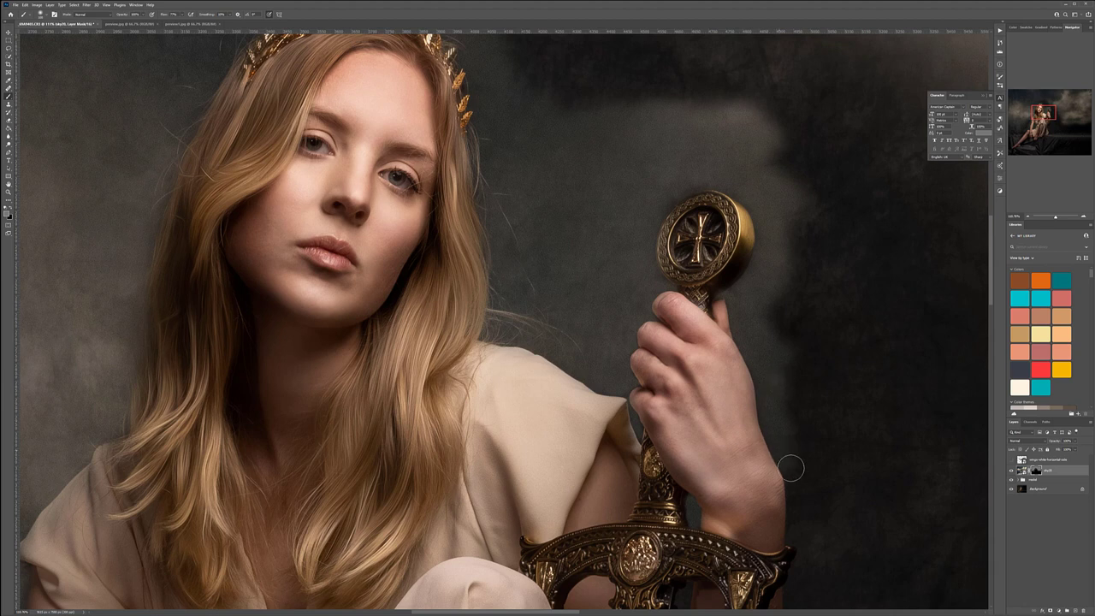
{"action": "left_click_drag", "start_coordinate": [855, 518], "coordinate": [654, 235]}
{"action": "mouse_move", "coordinate": [607, 206]}
{"action": "left_mouse_down"}
{"action": "mouse_move", "coordinate": [603, 252]}
{"action": "mouse_move", "coordinate": [664, 301]}
{"action": "mouse_move", "coordinate": [597, 203]}
{"action": "mouse_move", "coordinate": [613, 257]}
{"action": "mouse_move", "coordinate": [605, 420]}
{"action": "mouse_move", "coordinate": [601, 347]}
{"action": "mouse_move", "coordinate": [572, 537]}
{"action": "mouse_move", "coordinate": [627, 495]}
{"action": "mouse_move", "coordinate": [653, 325]}
{"action": "left_mouse_up"}
{"action": "mouse_move", "coordinate": [519, 403]}
{"action": "left_mouse_down"}
{"action": "mouse_move", "coordinate": [496, 379]}
{"action": "mouse_move", "coordinate": [539, 428]}
{"action": "mouse_move", "coordinate": [491, 376]}
{"action": "mouse_move", "coordinate": [620, 415]}
{"action": "mouse_move", "coordinate": [553, 424]}
{"action": "mouse_move", "coordinate": [514, 393]}
{"action": "mouse_move", "coordinate": [561, 517]}
{"action": "mouse_move", "coordinate": [532, 444]}
{"action": "mouse_move", "coordinate": [517, 440]}
{"action": "mouse_move", "coordinate": [560, 570]}
{"action": "mouse_move", "coordinate": [538, 500]}
{"action": "mouse_move", "coordinate": [548, 431]}
{"action": "left_mouse_up"}
{"action": "mouse_move", "coordinate": [659, 414]}
{"action": "left_mouse_down"}
{"action": "mouse_move", "coordinate": [555, 411]}
{"action": "mouse_move", "coordinate": [567, 474]}
{"action": "mouse_move", "coordinate": [550, 457]}
{"action": "mouse_move", "coordinate": [629, 369]}
{"action": "left_mouse_up"}
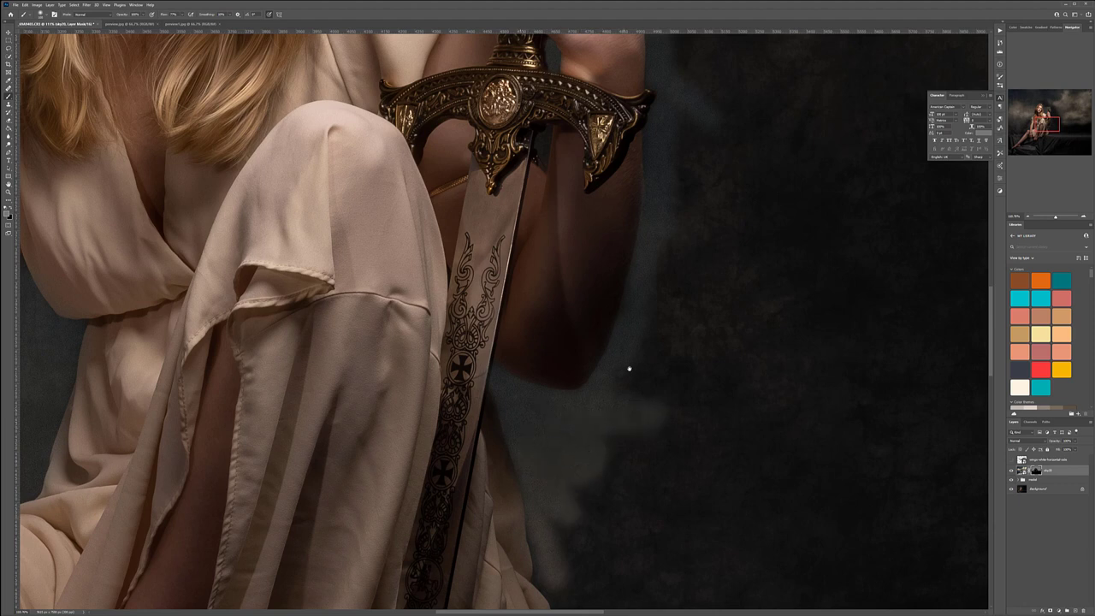
{"action": "scroll", "coordinate": [629, 369], "scroll_direction": "down", "scroll_amount": 3}
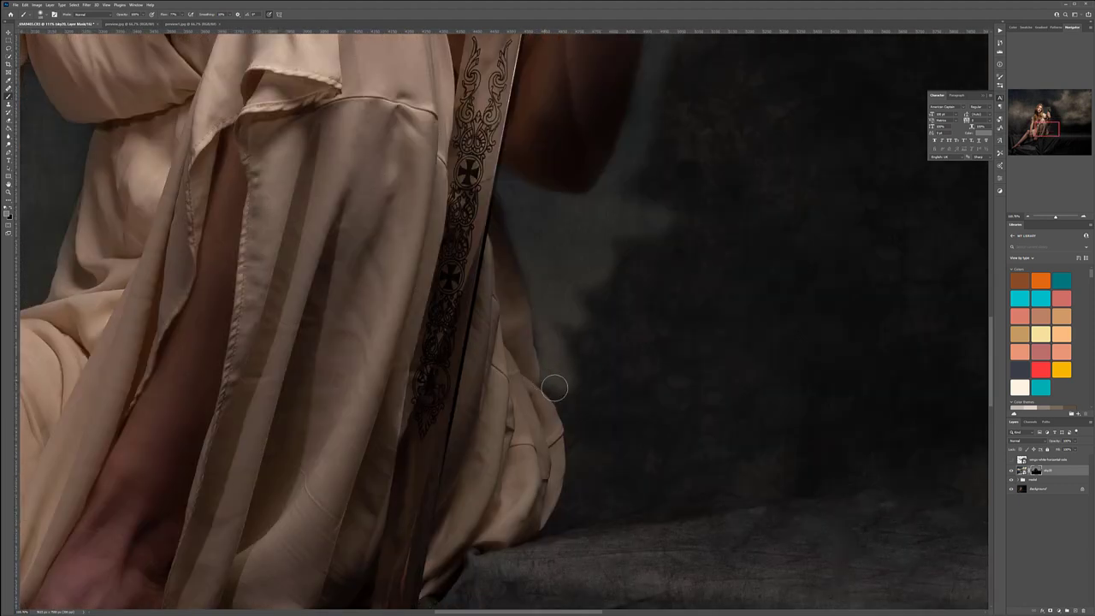
{"action": "scroll", "coordinate": [659, 333], "scroll_direction": "up", "scroll_amount": 3}
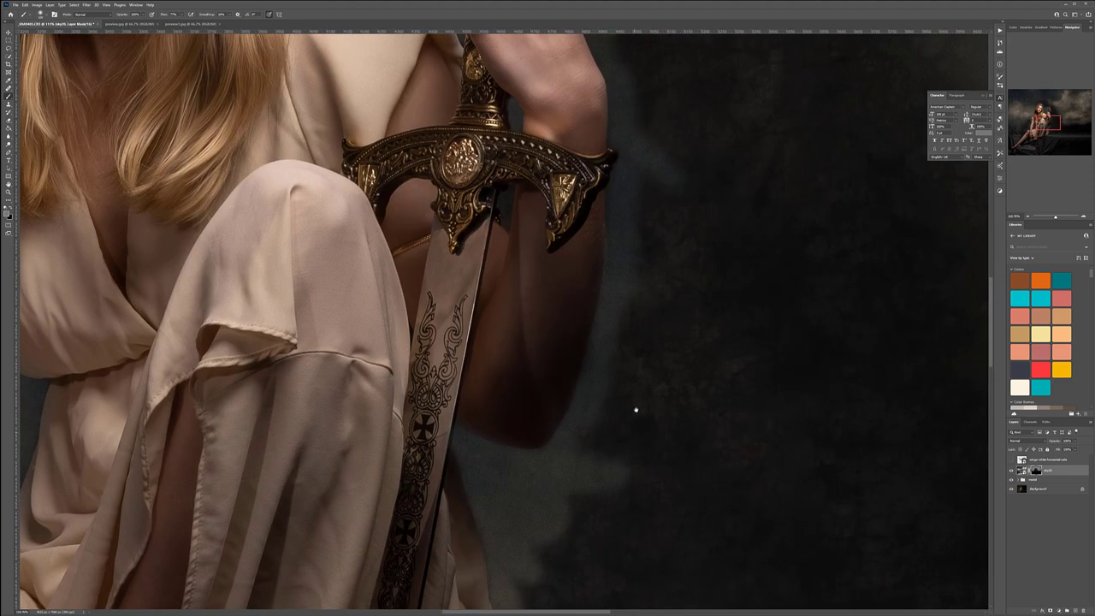
{"action": "mouse_move", "coordinate": [635, 152]}
{"action": "left_mouse_down"}
{"action": "mouse_move", "coordinate": [655, 220]}
{"action": "mouse_move", "coordinate": [616, 177]}
{"action": "mouse_move", "coordinate": [616, 199]}
{"action": "left_mouse_up"}
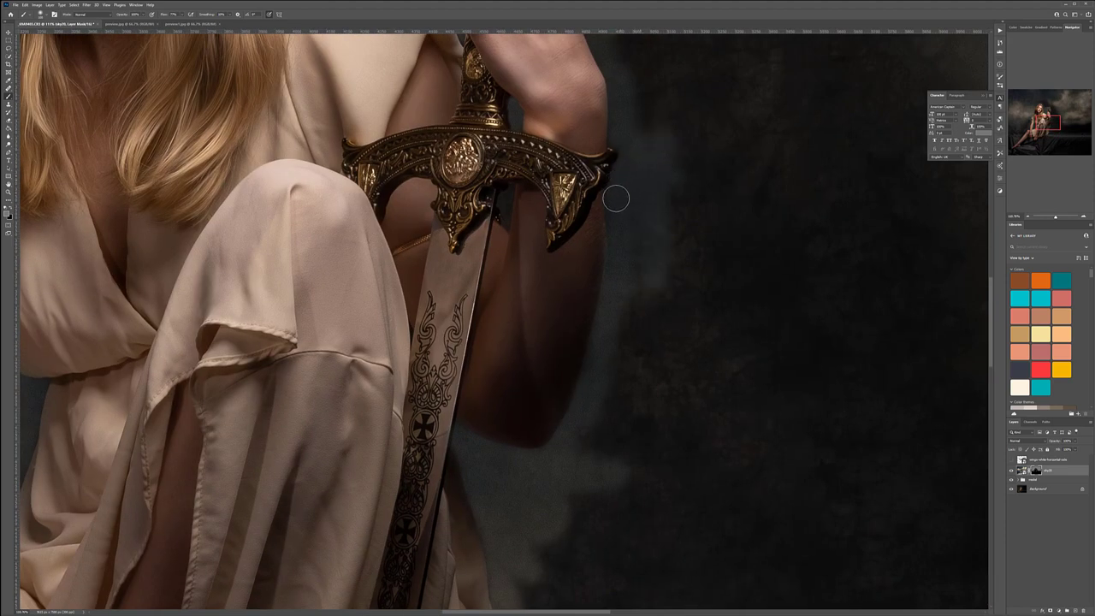
With a larger brush, blend clouds into the dark areas above and beside the sword arm and along the draped ledge's horizon.
{"action": "left_click_drag", "start_coordinate": [270, 372], "coordinate": [748, 135]}
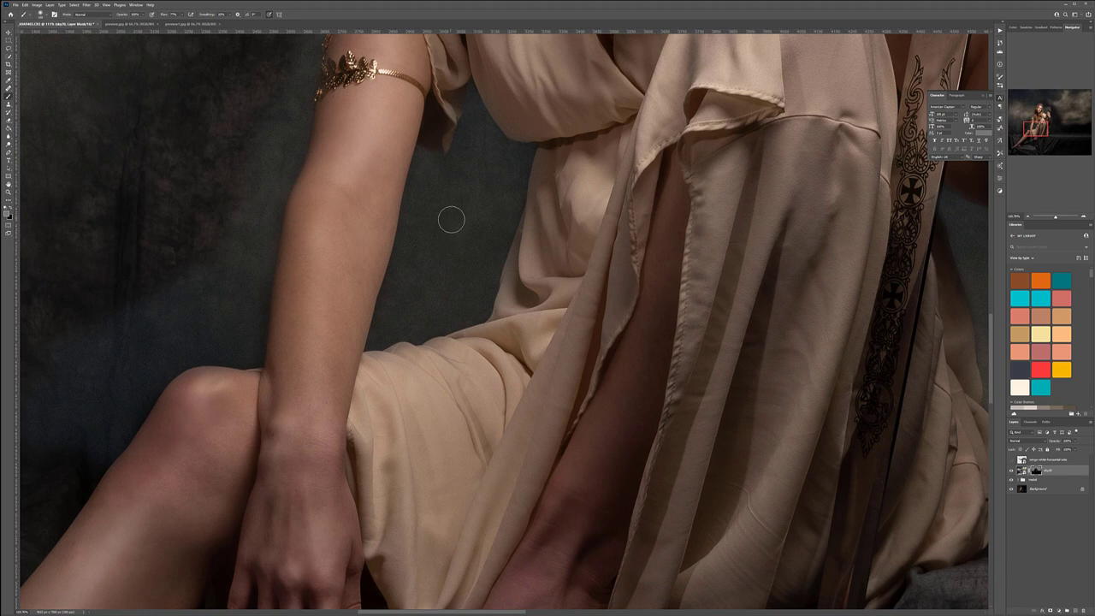
{"action": "scroll", "coordinate": [691, 105], "scroll_direction": "down", "scroll_amount": 3}
{"action": "scroll", "coordinate": [692, 105], "scroll_direction": "left", "scroll_amount": 5}
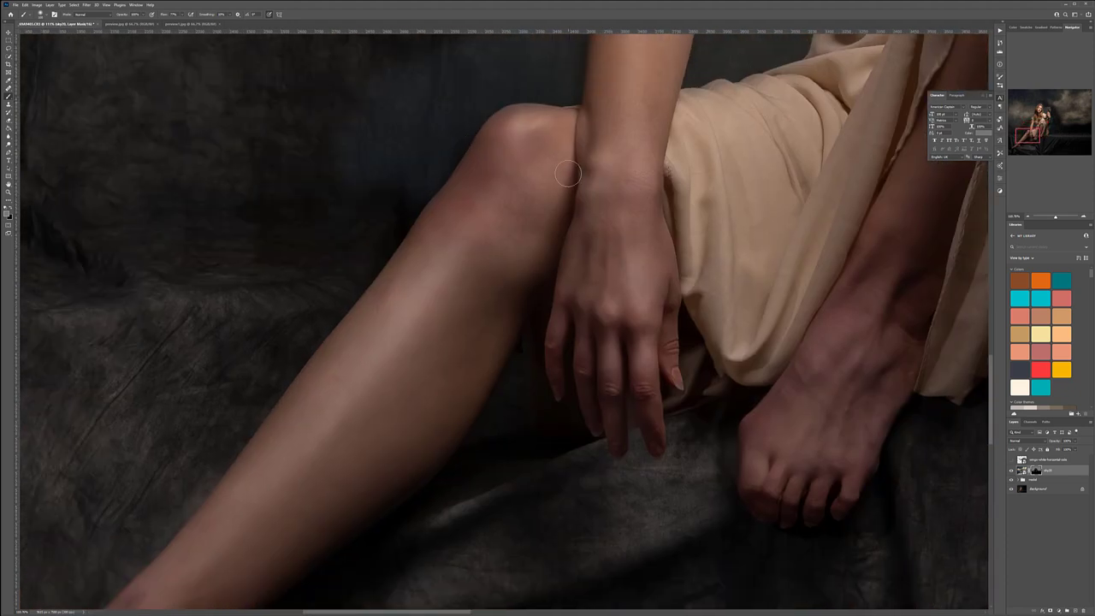
{"action": "scroll", "coordinate": [566, 180], "scroll_direction": "down", "scroll_amount": 5}
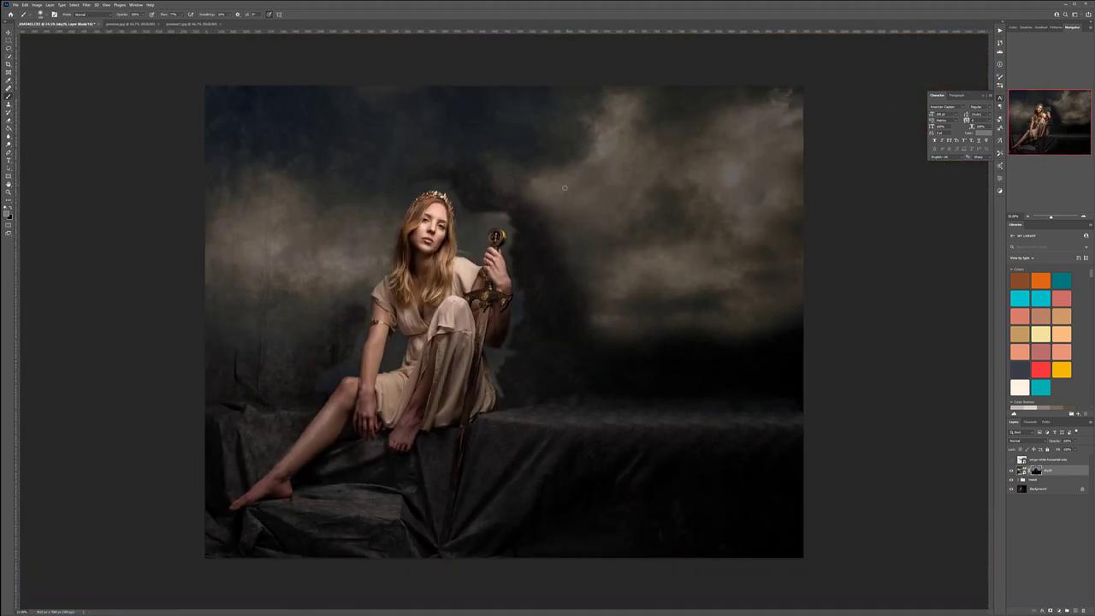
{"action": "key", "text": "bracketright"}
{"action": "key", "text": "bracketright"}
{"action": "key", "text": "bracketright"}
{"action": "key", "text": "bracketright"}
{"action": "key", "text": "bracketright"}
{"action": "left_click_drag", "start_coordinate": [493, 175], "coordinate": [467, 196]}
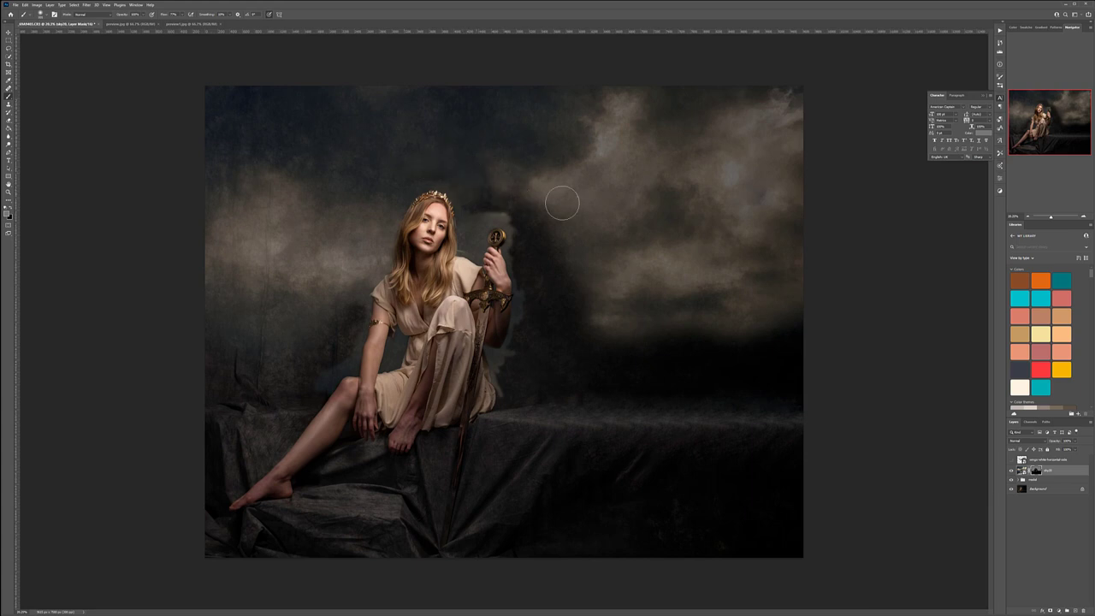
{"action": "left_click_drag", "start_coordinate": [562, 203], "coordinate": [492, 207]}
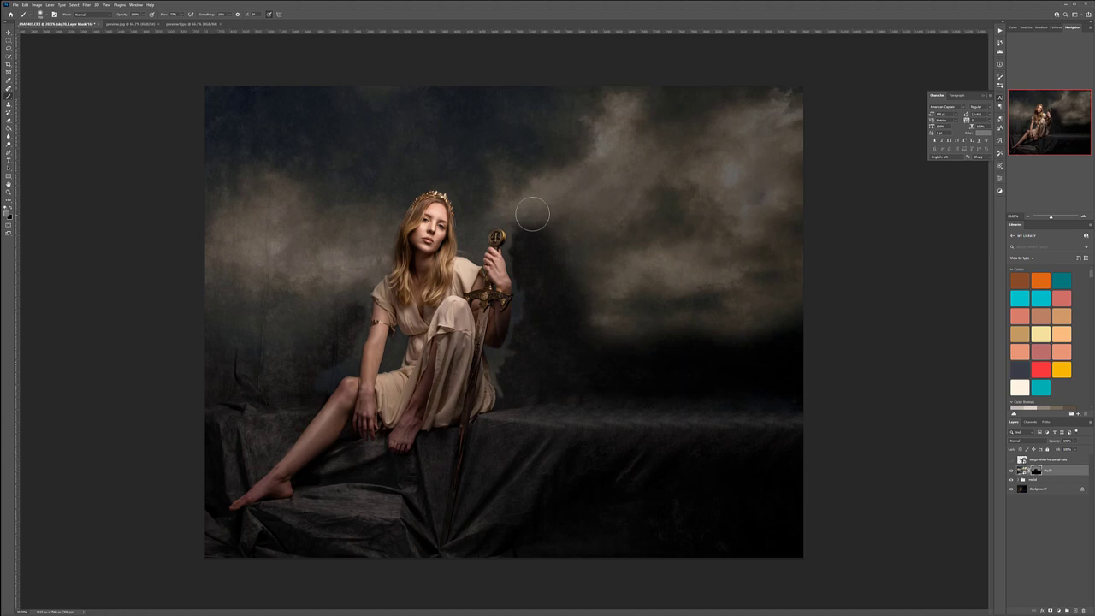
{"action": "mouse_move", "coordinate": [528, 253]}
{"action": "left_mouse_down"}
{"action": "mouse_move", "coordinate": [589, 252]}
{"action": "mouse_move", "coordinate": [543, 259]}
{"action": "mouse_move", "coordinate": [524, 313]}
{"action": "mouse_move", "coordinate": [524, 360]}
{"action": "mouse_move", "coordinate": [545, 357]}
{"action": "mouse_move", "coordinate": [570, 318]}
{"action": "mouse_move", "coordinate": [603, 328]}
{"action": "left_mouse_up"}
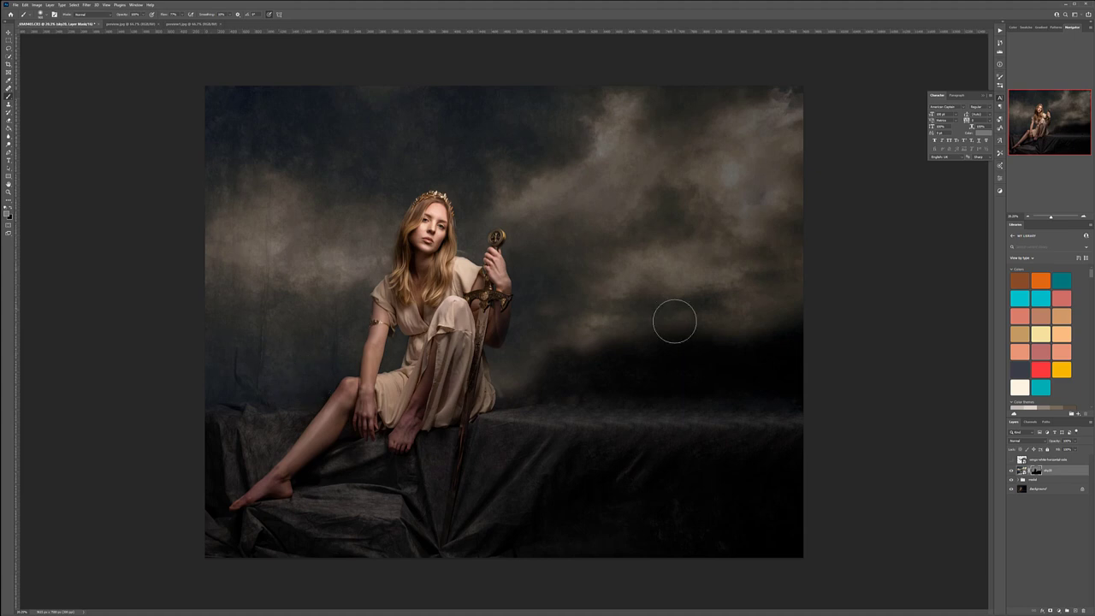
{"action": "mouse_move", "coordinate": [753, 360]}
{"action": "left_mouse_down"}
{"action": "mouse_move", "coordinate": [564, 363]}
{"action": "mouse_move", "coordinate": [764, 385]}
{"action": "left_mouse_up"}
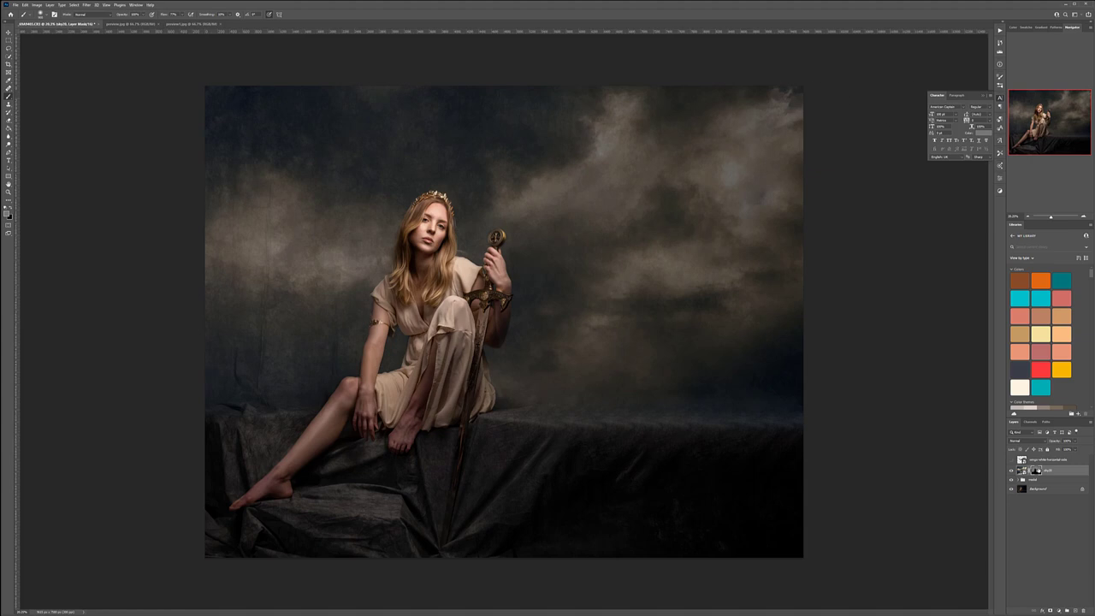
Display the sky mask on its own and even out the dark patches beside the arm and knee on the picture's left.
{"action": "left_click", "coordinate": [1040, 461], "text": "alt"}
{"action": "mouse_move", "coordinate": [557, 241]}
{"action": "left_mouse_down"}
{"action": "mouse_move", "coordinate": [551, 302]}
{"action": "mouse_move", "coordinate": [574, 244]}
{"action": "mouse_move", "coordinate": [563, 342]}
{"action": "mouse_move", "coordinate": [644, 327]}
{"action": "left_mouse_up"}
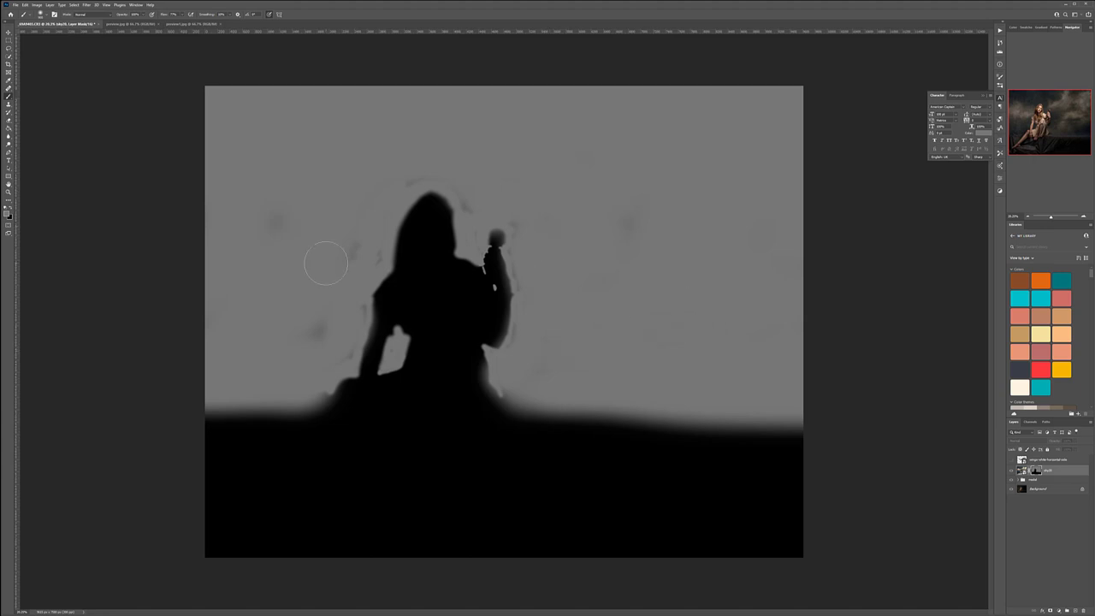
{"action": "scroll", "coordinate": [339, 295], "scroll_direction": "up", "scroll_amount": 5}
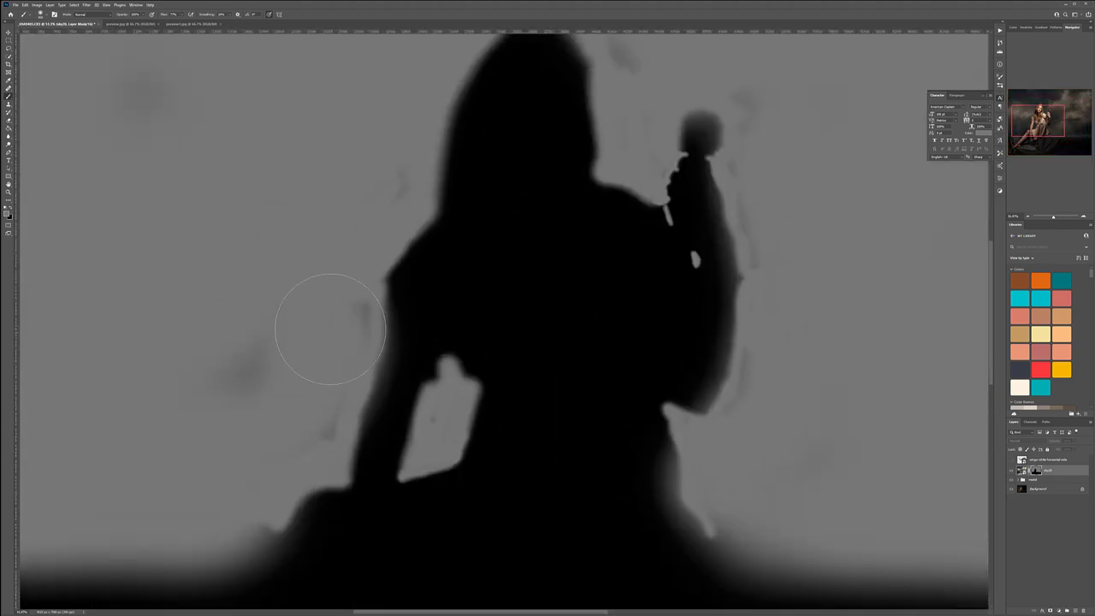
{"action": "left_click_drag", "start_coordinate": [264, 355], "coordinate": [248, 380]}
{"action": "key", "text": "bracketleft"}
{"action": "key", "text": "bracketleft"}
{"action": "key", "text": "bracketleft"}
{"action": "mouse_move", "coordinate": [351, 311]}
{"action": "left_mouse_down"}
{"action": "mouse_move", "coordinate": [346, 297]}
{"action": "mouse_move", "coordinate": [349, 329]}
{"action": "left_mouse_up"}
{"action": "mouse_move", "coordinate": [328, 414]}
{"action": "left_mouse_down"}
{"action": "mouse_move", "coordinate": [305, 454]}
{"action": "mouse_move", "coordinate": [332, 417]}
{"action": "left_mouse_up"}
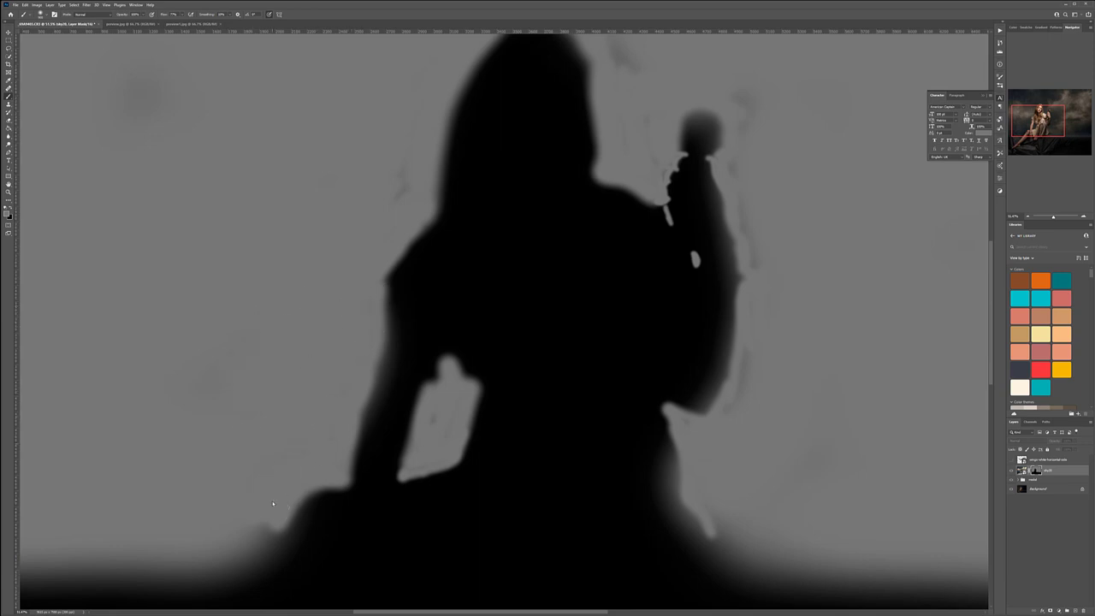
{"action": "left_click_drag", "start_coordinate": [273, 504], "coordinate": [284, 505]}
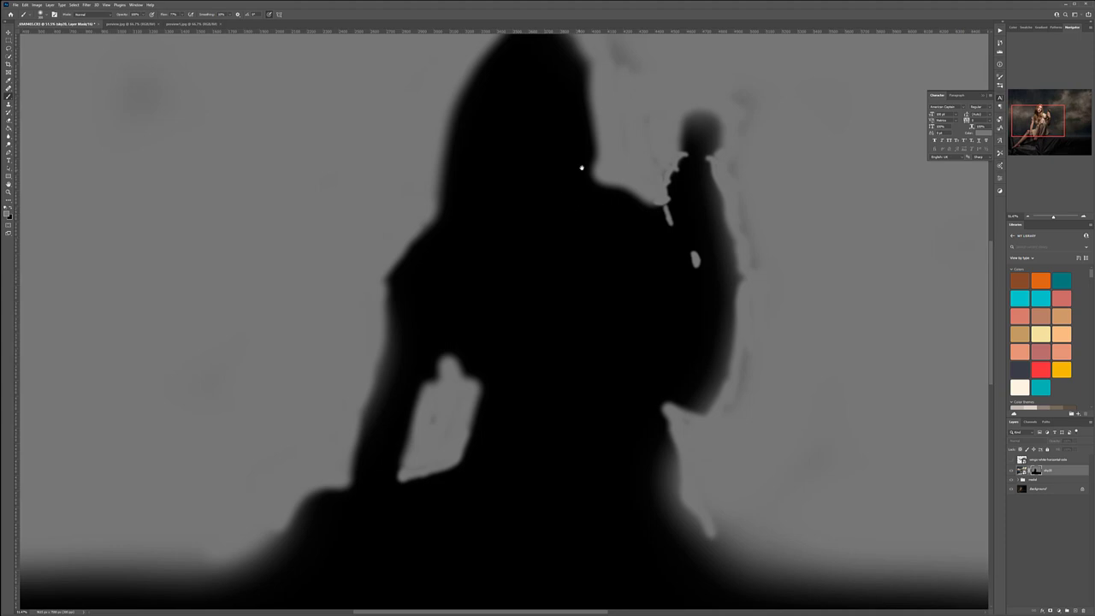
Even out the mask's patches around the head, sword arm and lower dress on the picture's right, and return to the full image.
{"action": "left_click_drag", "start_coordinate": [577, 164], "coordinate": [496, 351]}
{"action": "mouse_move", "coordinate": [376, 170]}
{"action": "left_mouse_down"}
{"action": "mouse_move", "coordinate": [470, 168]}
{"action": "mouse_move", "coordinate": [520, 198]}
{"action": "mouse_move", "coordinate": [557, 275]}
{"action": "left_mouse_up"}
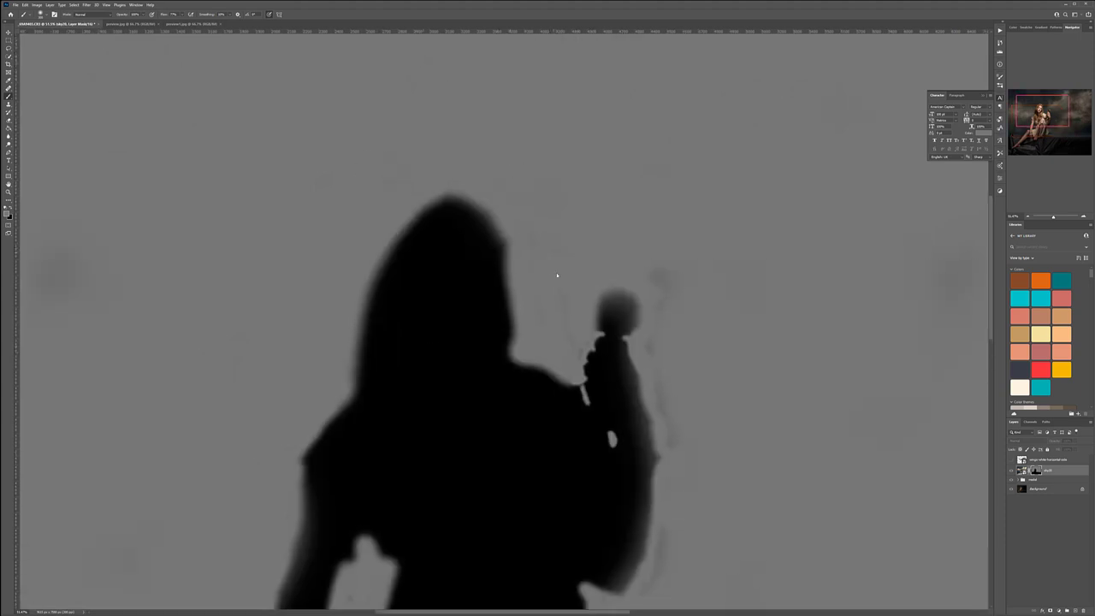
{"action": "left_click_drag", "start_coordinate": [661, 288], "coordinate": [670, 372]}
{"action": "left_click_drag", "start_coordinate": [714, 457], "coordinate": [681, 245]}
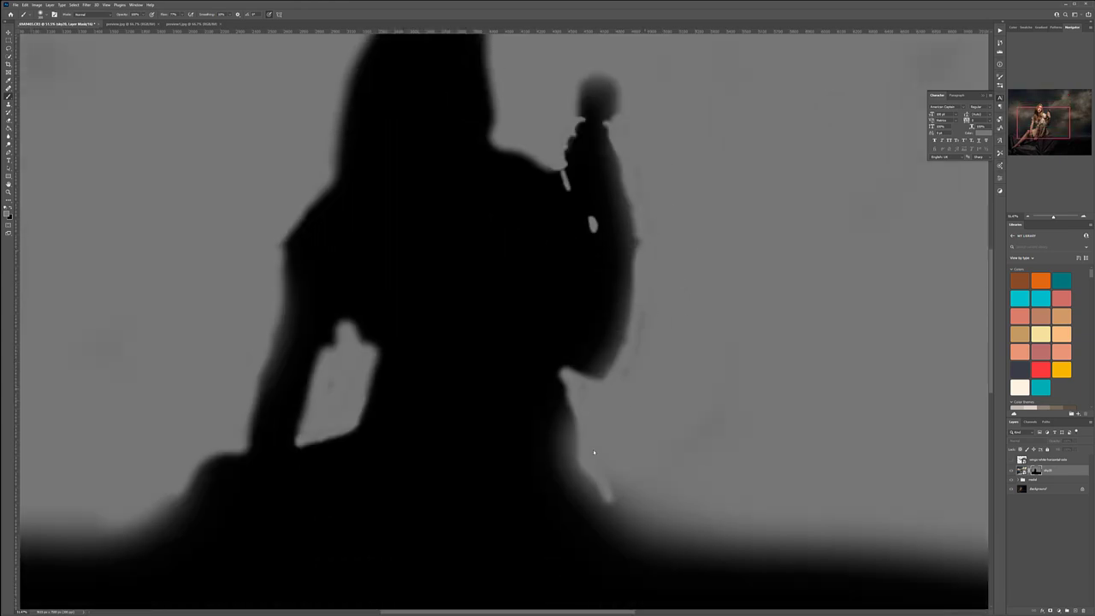
{"action": "left_click_drag", "start_coordinate": [633, 488], "coordinate": [708, 462]}
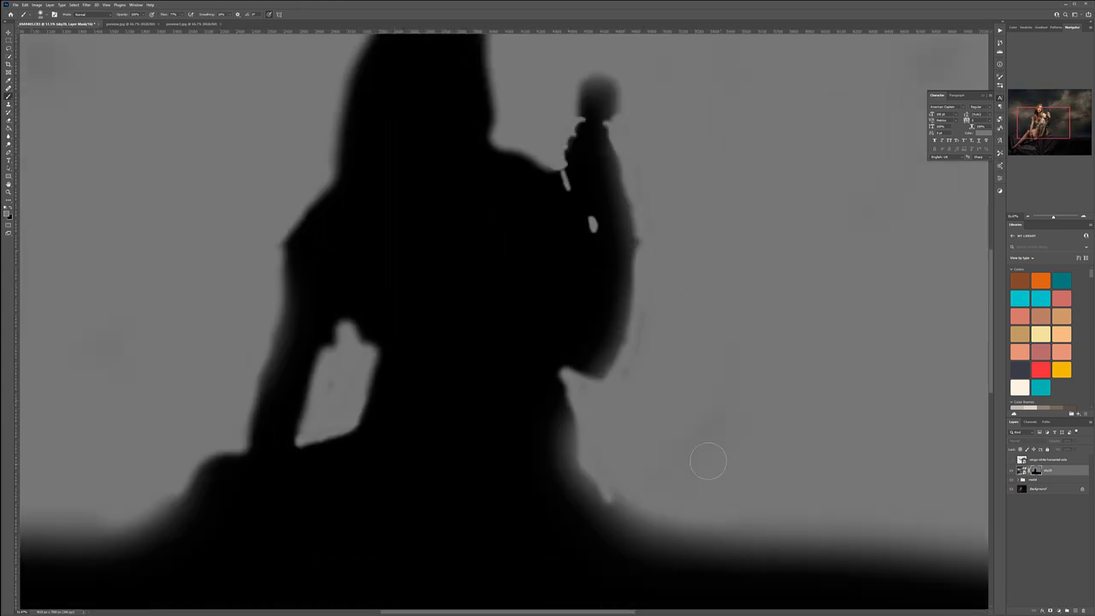
{"action": "left_click", "coordinate": [1039, 471], "text": "alt"}
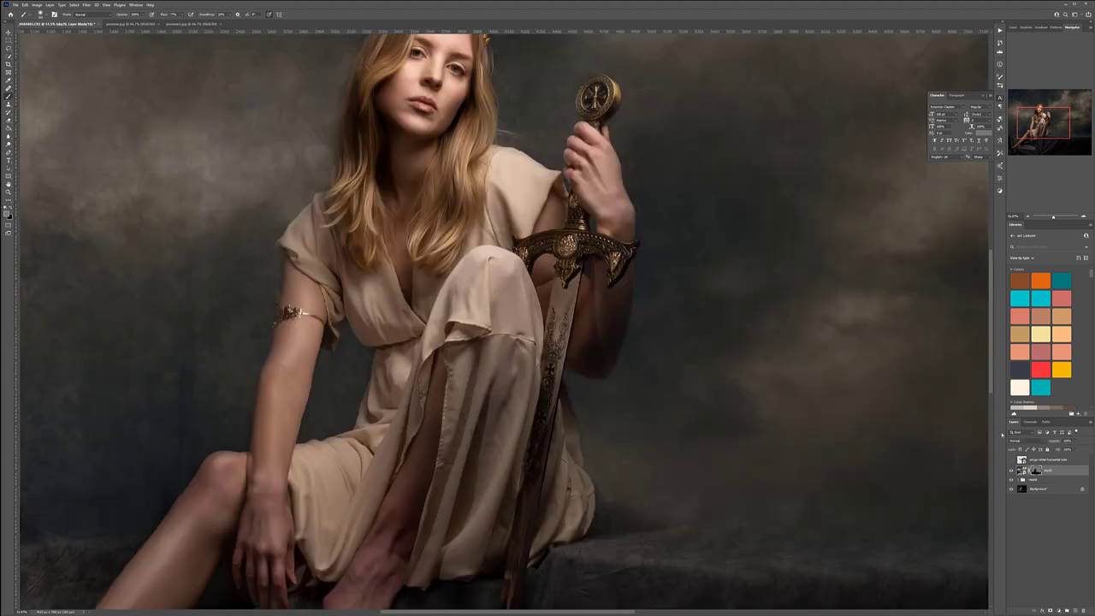
{"action": "key", "text": "ctrl+0"}
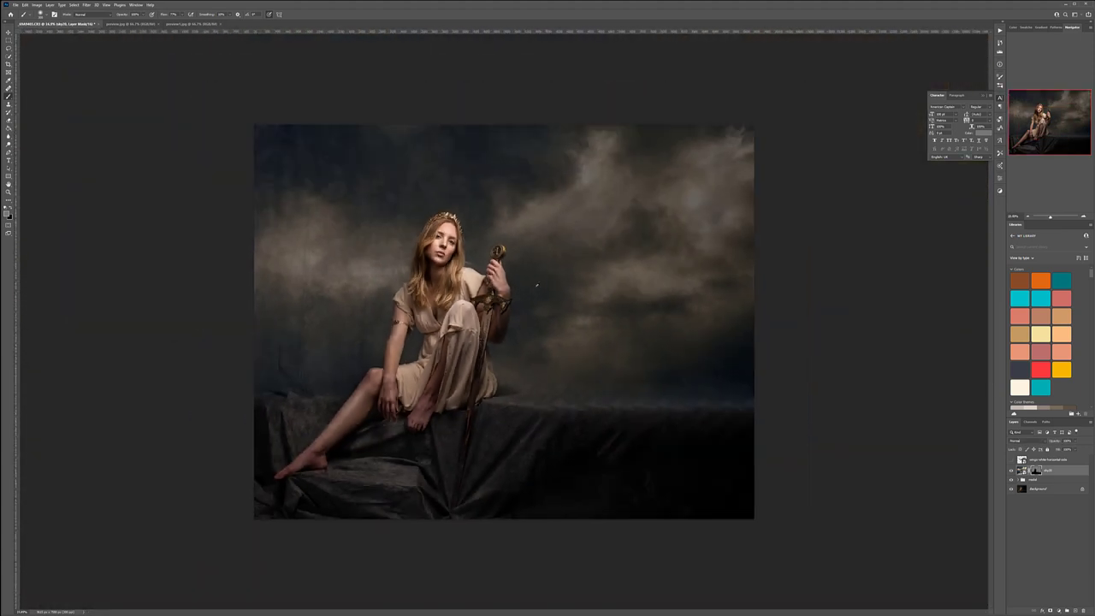
Make the wings layer visible again above the clouds and shift the wings slightly toward the picture's left.
{"action": "scroll", "coordinate": [458, 291], "scroll_direction": "up", "scroll_amount": 2}
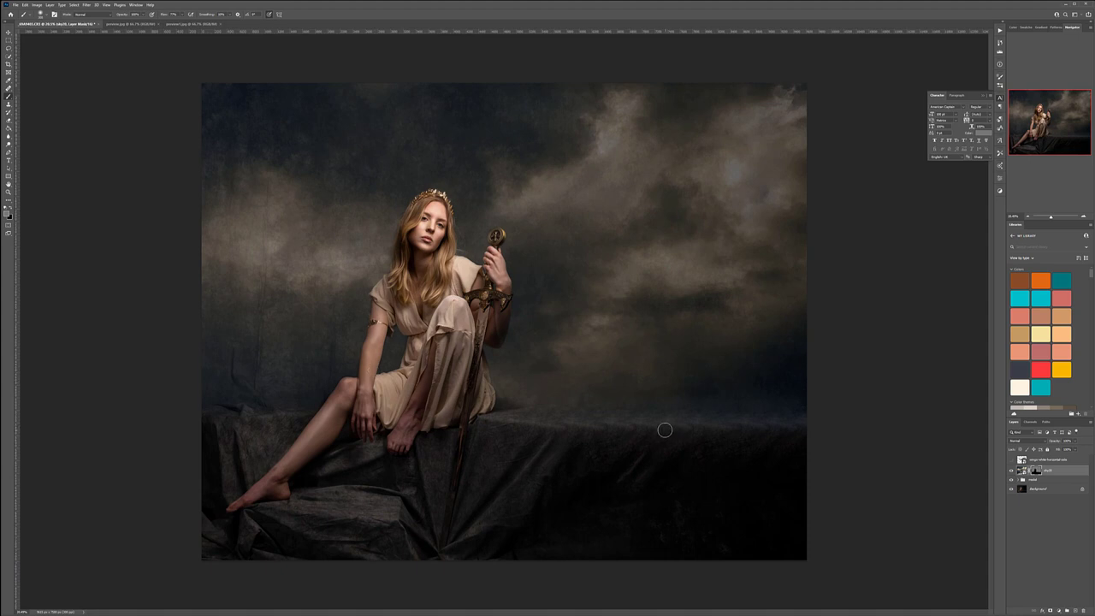
{"action": "left_click", "coordinate": [1012, 460]}
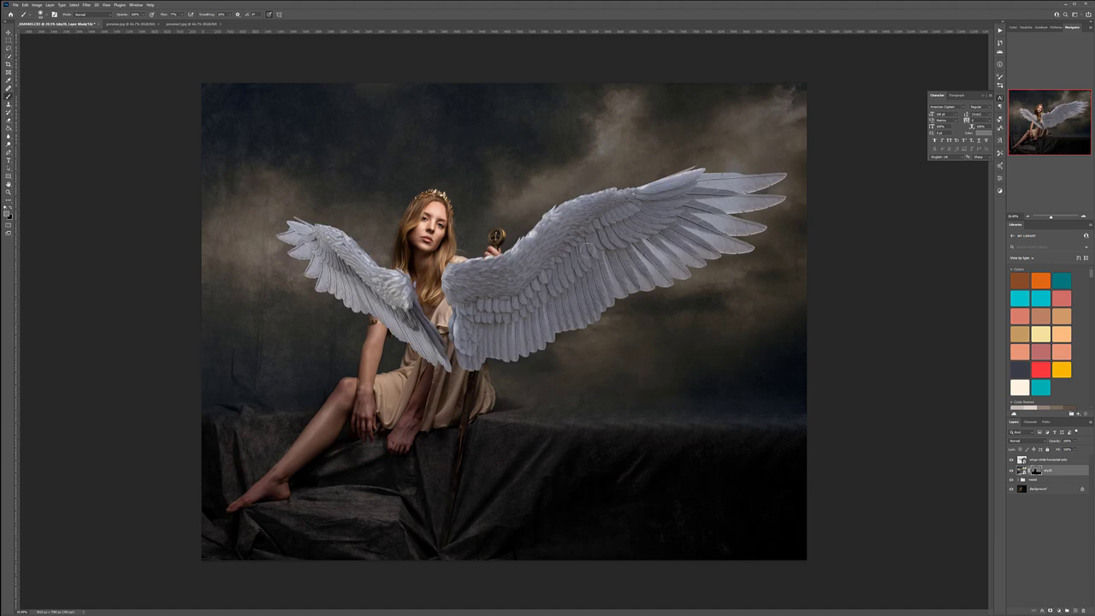
{"action": "key", "text": "v"}
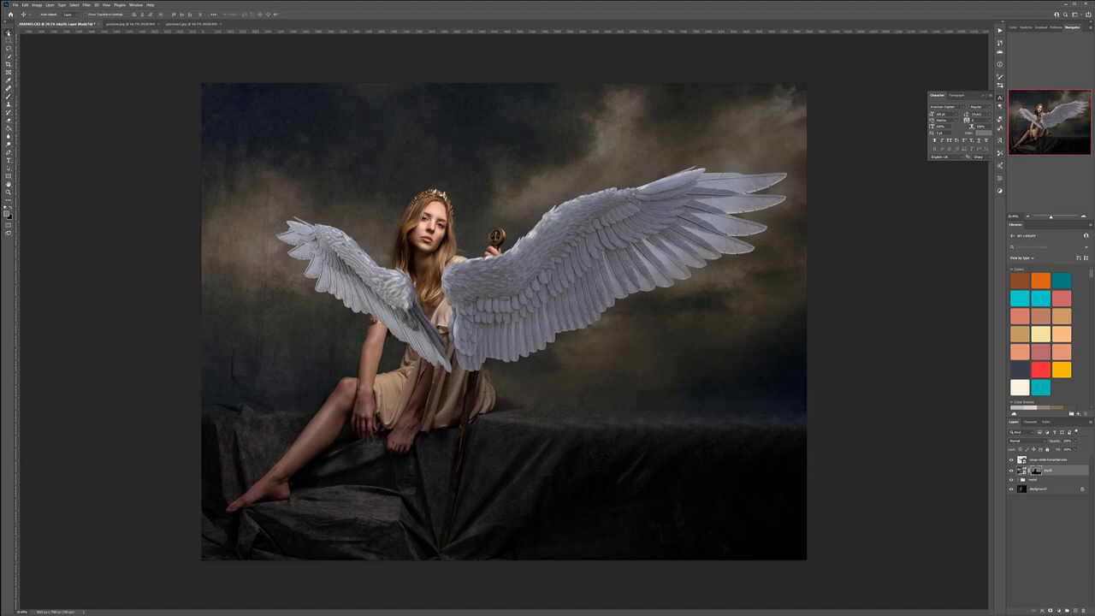
{"action": "left_click_drag", "start_coordinate": [516, 301], "coordinate": [538, 338]}
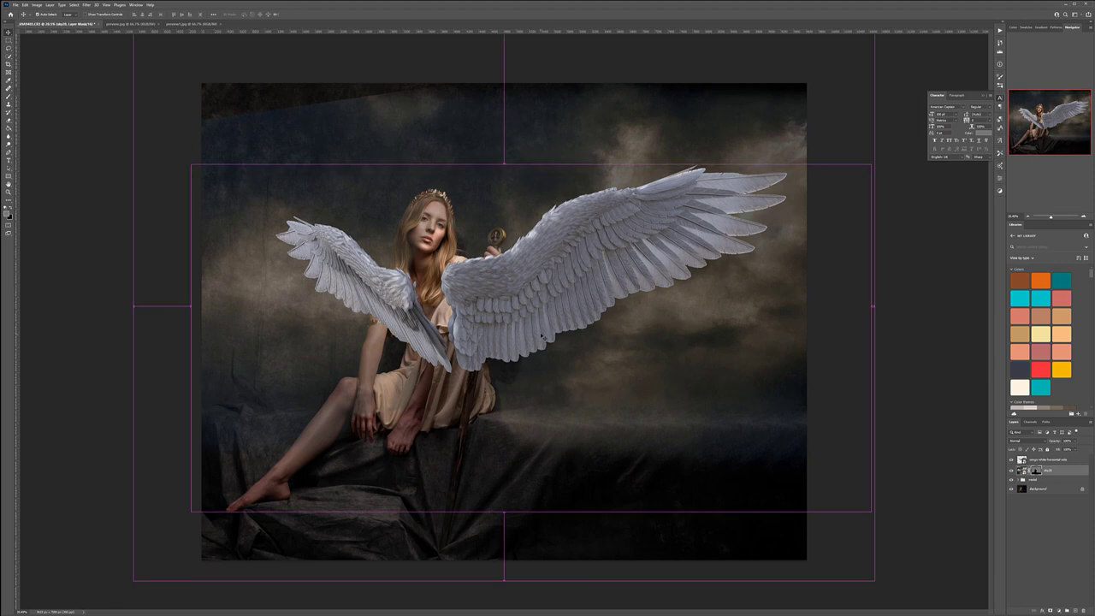
{"action": "key", "text": "ctrl+z"}
{"action": "left_click", "coordinate": [1024, 462]}
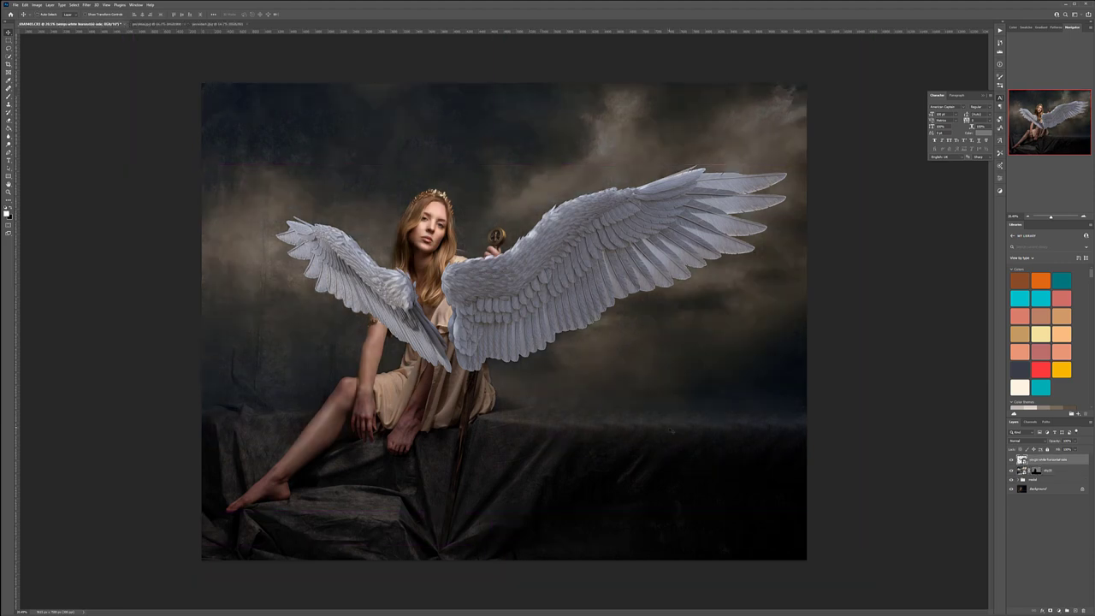
{"action": "mouse_move", "coordinate": [538, 292]}
{"action": "left_mouse_down"}
{"action": "mouse_move", "coordinate": [563, 239]}
{"action": "mouse_move", "coordinate": [531, 275]}
{"action": "mouse_move", "coordinate": [535, 290]}
{"action": "left_mouse_up"}
Free-transform the wings to enlarge them slightly, reposition them over the model's shoulders and rotate them slightly clockwise.
{"action": "key", "text": "ctrl+t"}
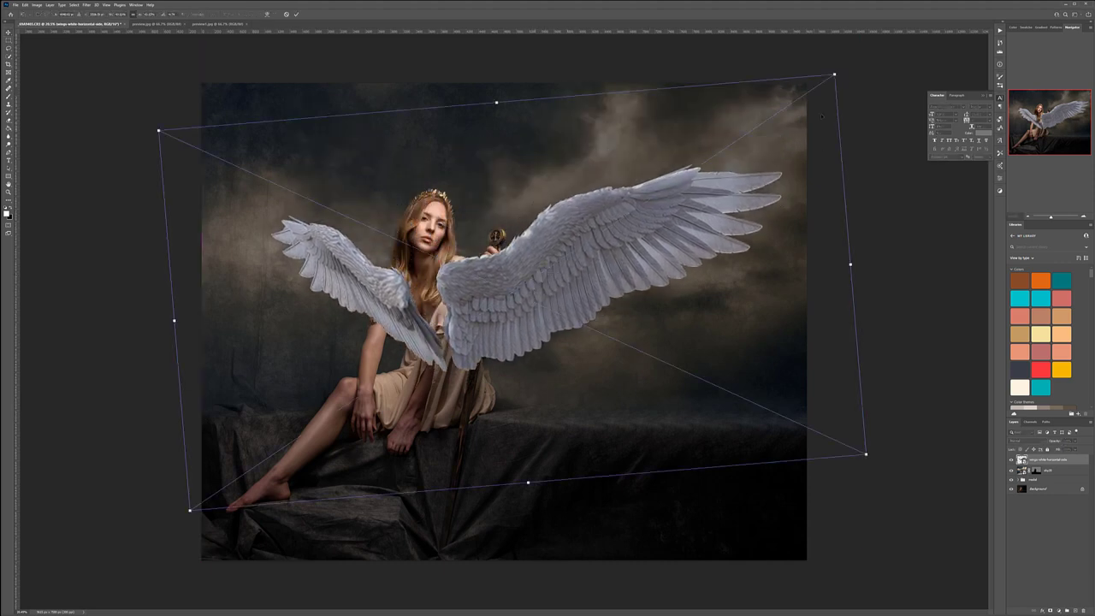
{"action": "left_click_drag", "start_coordinate": [835, 74], "coordinate": [845, 61]}
{"action": "mouse_move", "coordinate": [491, 267]}
{"action": "left_mouse_down"}
{"action": "mouse_move", "coordinate": [496, 313]}
{"action": "mouse_move", "coordinate": [505, 272]}
{"action": "left_mouse_up"}
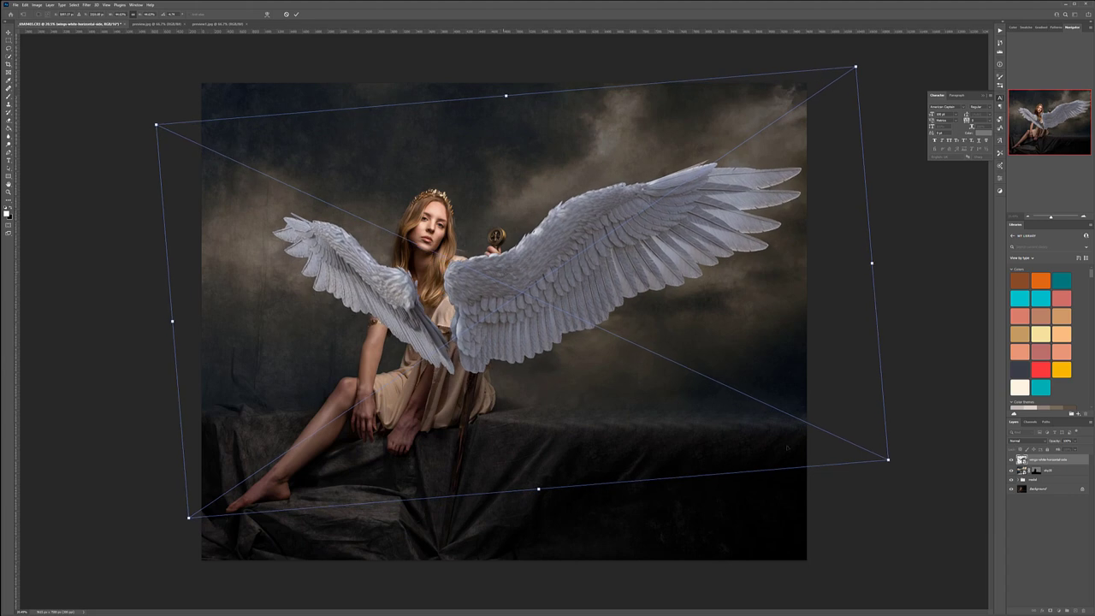
{"action": "left_click_drag", "start_coordinate": [900, 480], "coordinate": [846, 459]}
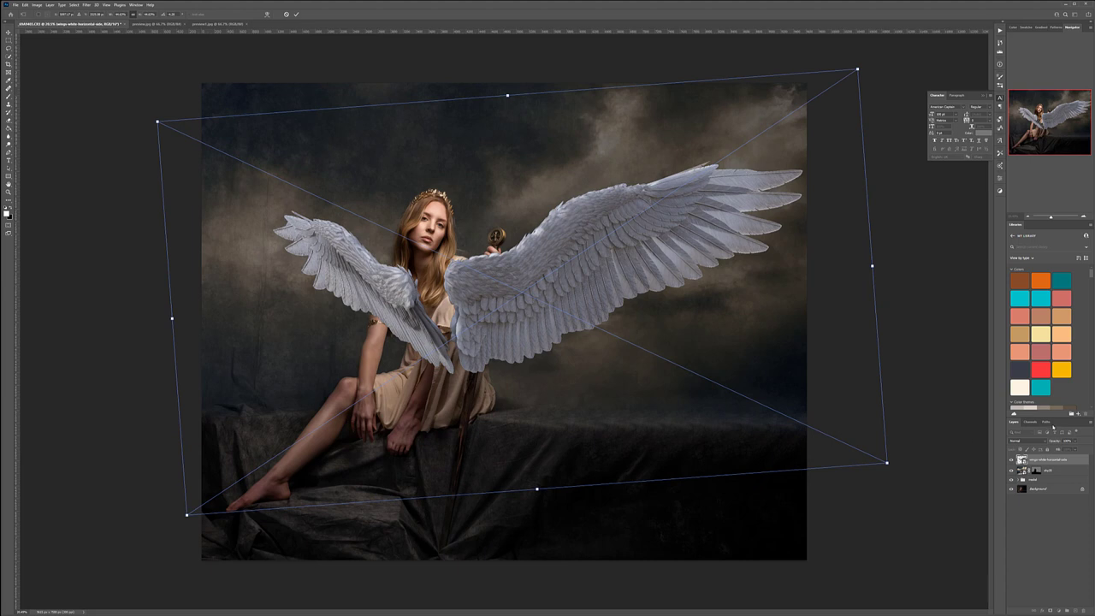
Lower the wings layer's opacity, align the wings behind the woman's shoulders, and restore the opacity to 100%.
{"action": "left_click", "coordinate": [1062, 448]}
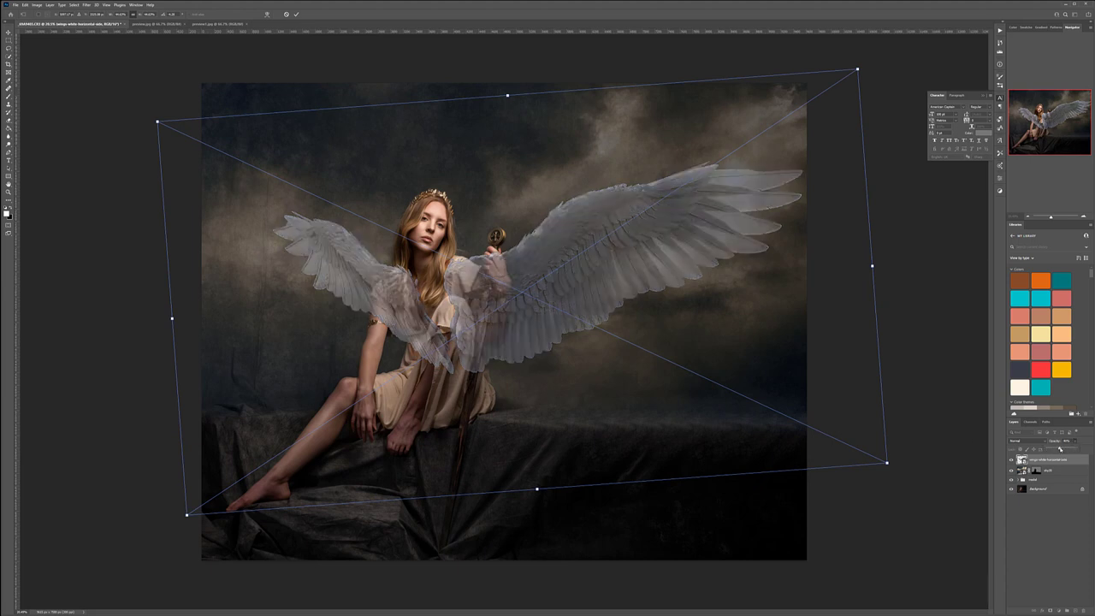
{"action": "mouse_move", "coordinate": [572, 231]}
{"action": "left_mouse_down"}
{"action": "mouse_move", "coordinate": [553, 240]}
{"action": "mouse_move", "coordinate": [566, 230]}
{"action": "left_mouse_up"}
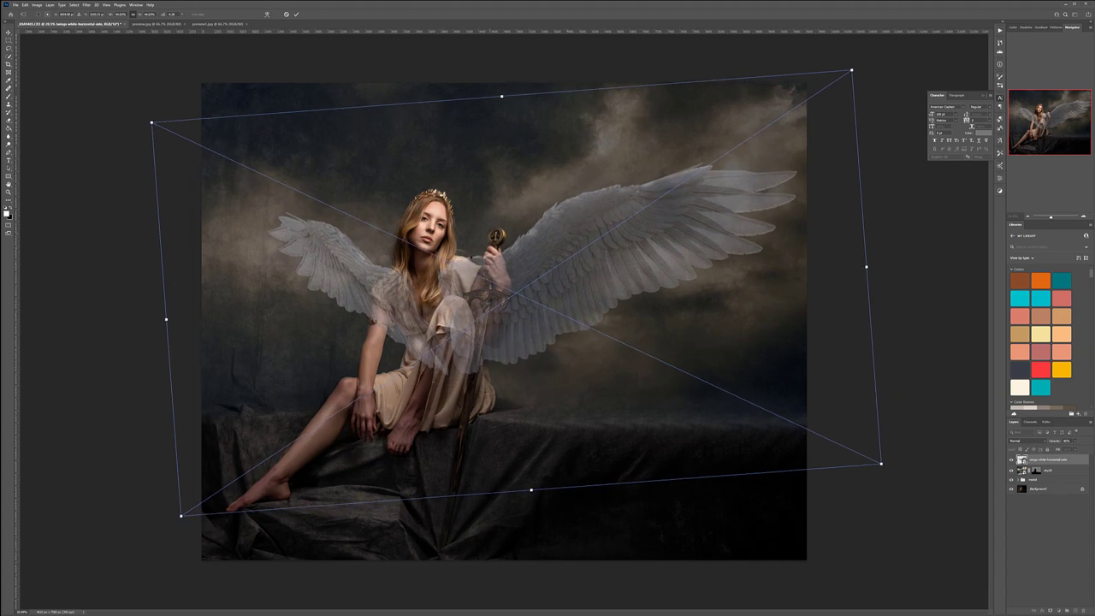
{"action": "left_click_drag", "start_coordinate": [460, 278], "coordinate": [463, 275]}
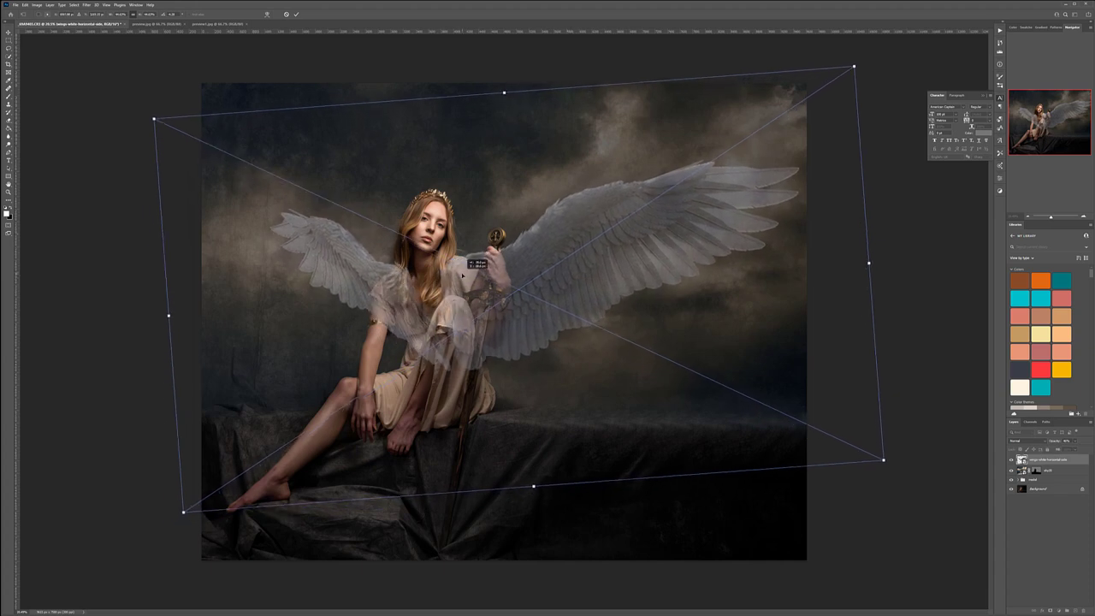
{"action": "left_click_drag", "start_coordinate": [527, 264], "coordinate": [529, 258]}
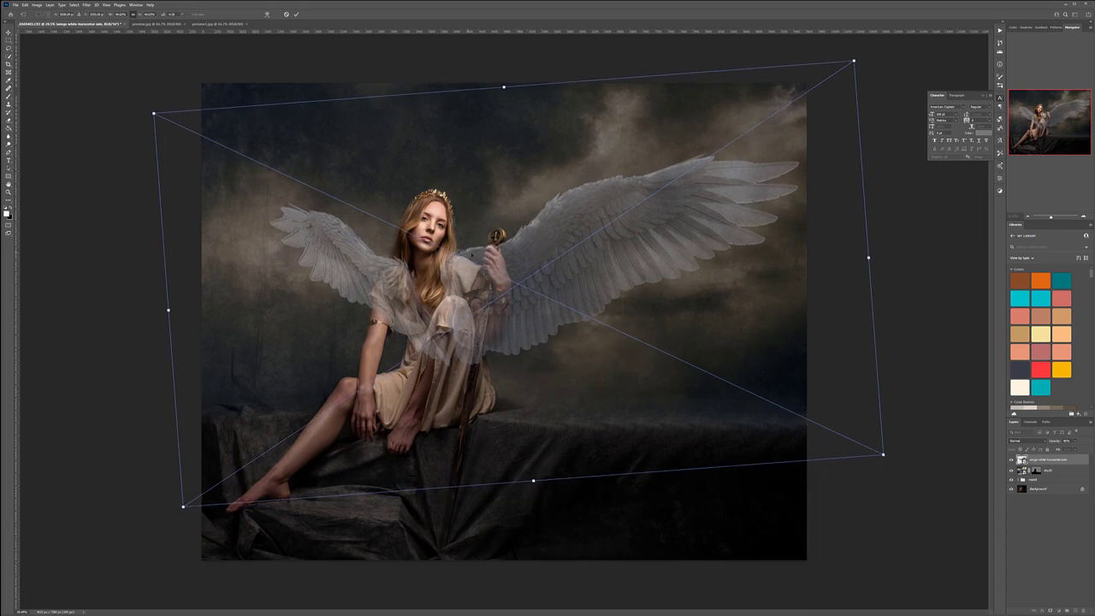
{"action": "key", "text": "Return"}
{"action": "key", "text": "Return"}
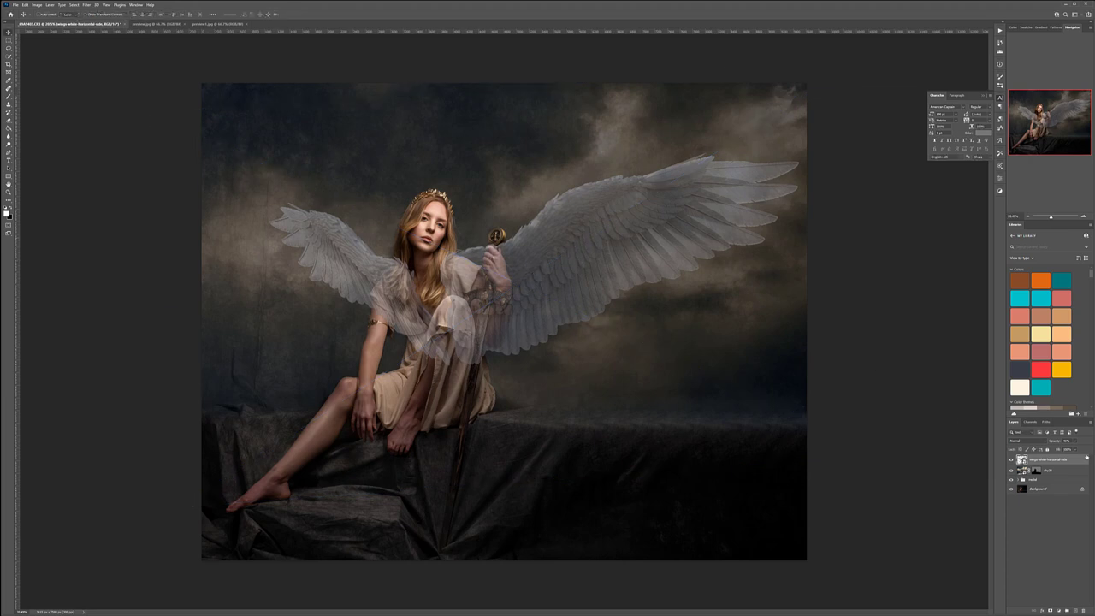
{"action": "left_click_drag", "start_coordinate": [1076, 449], "coordinate": [1090, 450]}
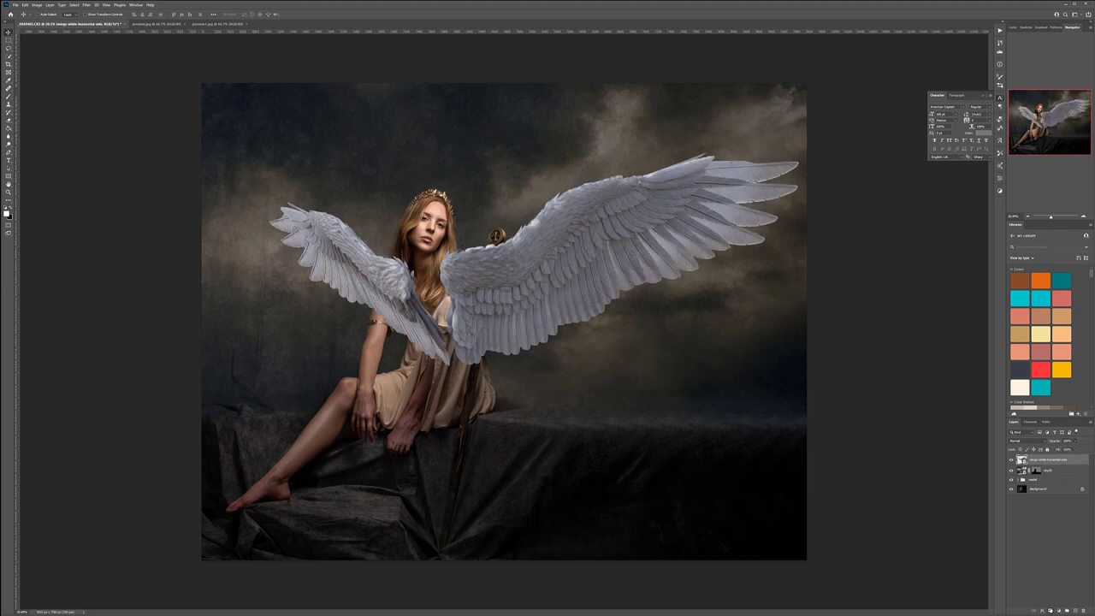
Add a black mask to the wings layer and paint white on it to reveal the outer parts of both wings.
{"action": "left_click", "coordinate": [1049, 610], "text": "alt"}
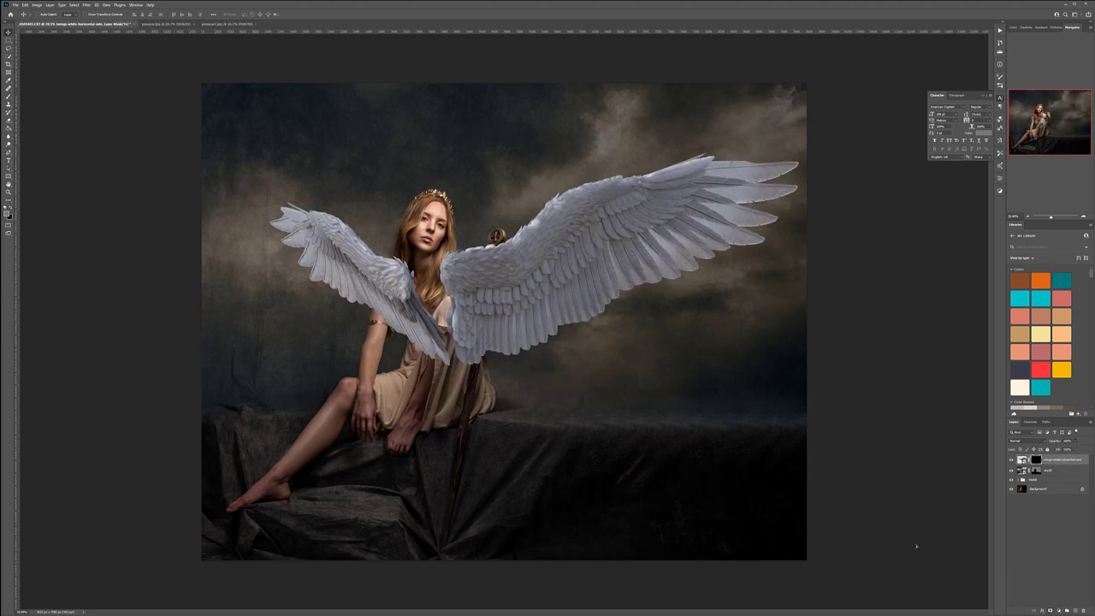
{"action": "key", "text": "b"}
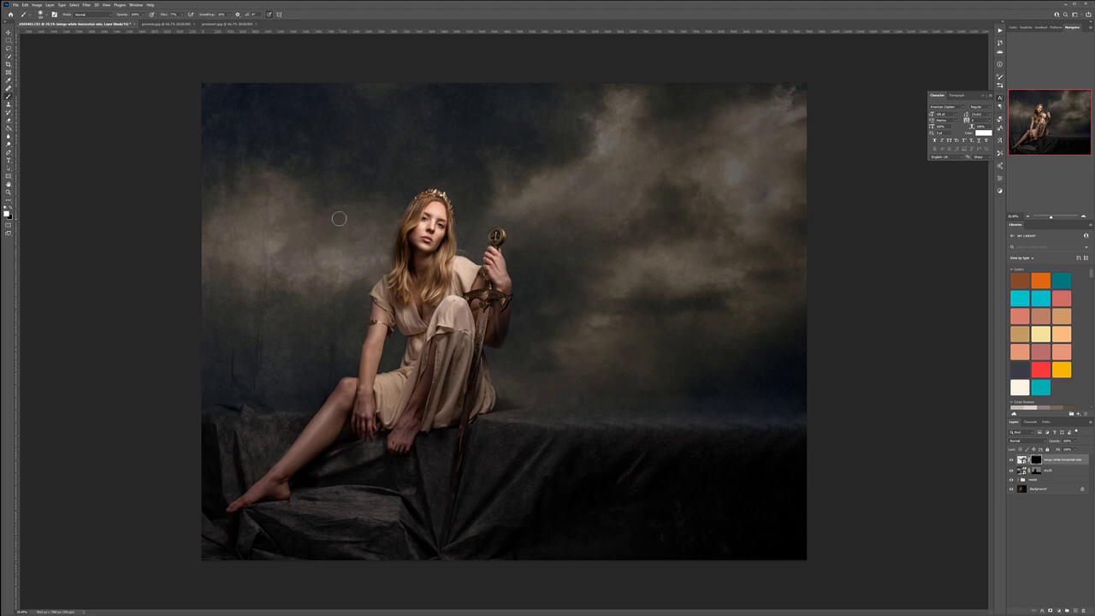
{"action": "mouse_move", "coordinate": [335, 225]}
{"action": "left_mouse_down"}
{"action": "mouse_move", "coordinate": [311, 259]}
{"action": "mouse_move", "coordinate": [343, 215]}
{"action": "mouse_move", "coordinate": [302, 254]}
{"action": "mouse_move", "coordinate": [352, 223]}
{"action": "mouse_move", "coordinate": [330, 279]}
{"action": "mouse_move", "coordinate": [310, 248]}
{"action": "mouse_move", "coordinate": [324, 221]}
{"action": "mouse_move", "coordinate": [304, 174]}
{"action": "mouse_move", "coordinate": [327, 303]}
{"action": "mouse_move", "coordinate": [304, 212]}
{"action": "left_mouse_up"}
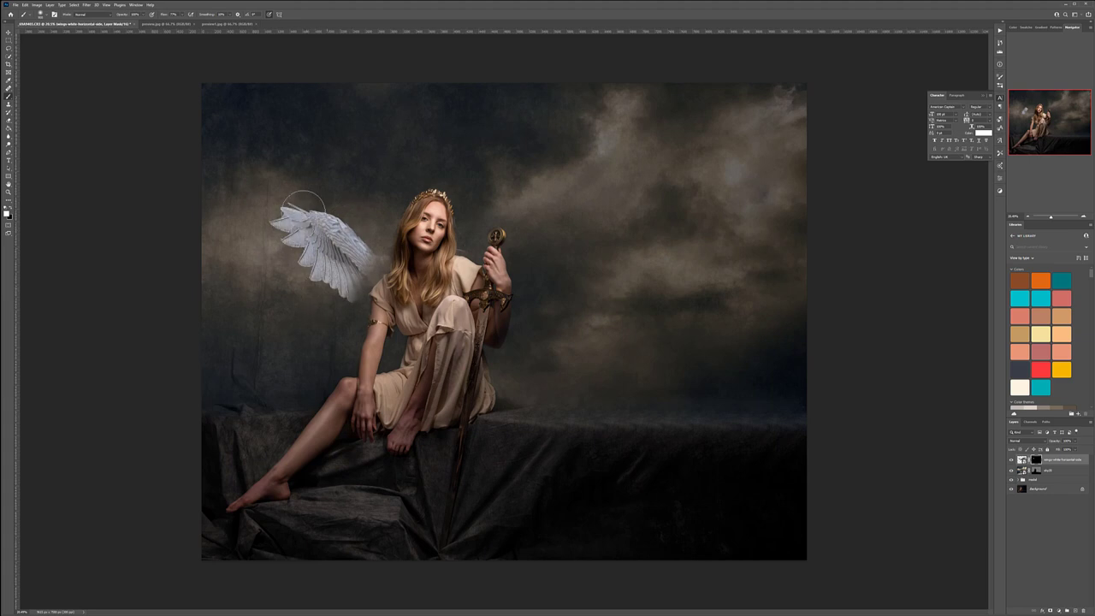
{"action": "mouse_move", "coordinate": [565, 212]}
{"action": "left_mouse_down"}
{"action": "mouse_move", "coordinate": [548, 240]}
{"action": "mouse_move", "coordinate": [570, 314]}
{"action": "mouse_move", "coordinate": [566, 284]}
{"action": "mouse_move", "coordinate": [550, 332]}
{"action": "mouse_move", "coordinate": [579, 239]}
{"action": "mouse_move", "coordinate": [614, 266]}
{"action": "mouse_move", "coordinate": [659, 278]}
{"action": "mouse_move", "coordinate": [678, 177]}
{"action": "mouse_move", "coordinate": [603, 176]}
{"action": "mouse_move", "coordinate": [682, 176]}
{"action": "mouse_move", "coordinate": [717, 201]}
{"action": "mouse_move", "coordinate": [699, 219]}
{"action": "mouse_move", "coordinate": [738, 208]}
{"action": "mouse_move", "coordinate": [767, 219]}
{"action": "mouse_move", "coordinate": [766, 158]}
{"action": "left_mouse_up"}
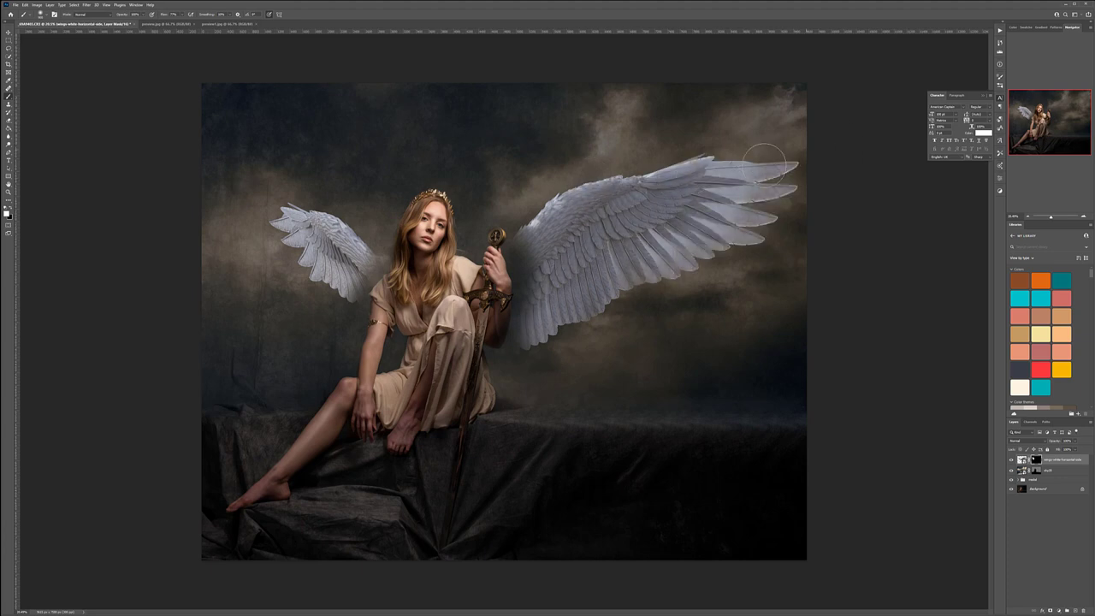
{"action": "mouse_move", "coordinate": [569, 242]}
{"action": "left_mouse_down"}
{"action": "mouse_move", "coordinate": [585, 249]}
{"action": "mouse_move", "coordinate": [761, 186]}
{"action": "mouse_move", "coordinate": [652, 222]}
{"action": "left_mouse_up"}
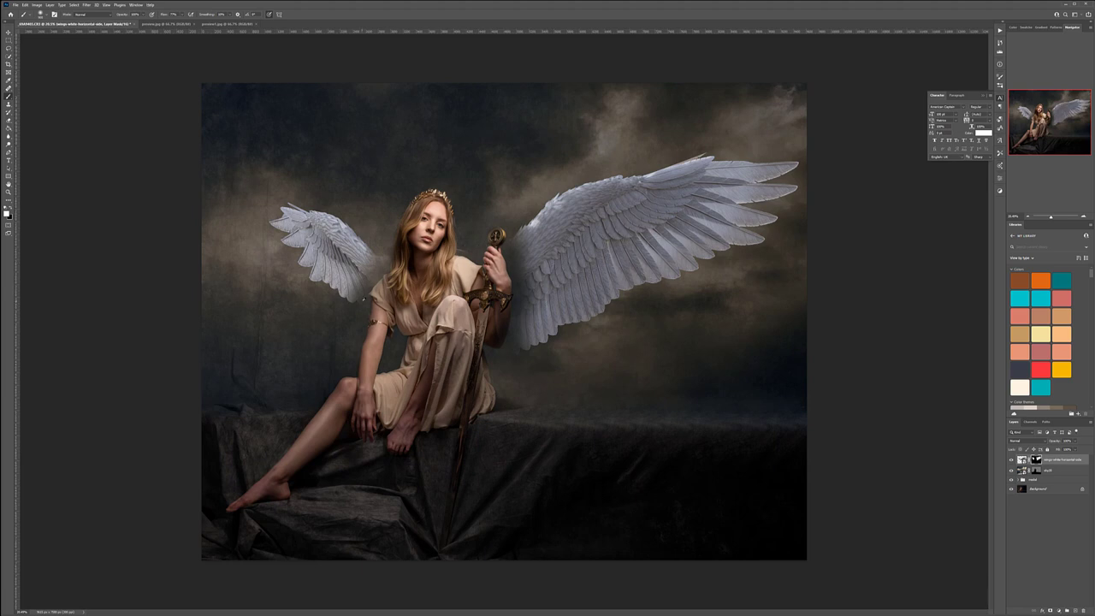
Paint white on the mask with a smaller brush to reveal the small wing up to the hair and sleeve.
{"action": "scroll", "coordinate": [382, 300], "scroll_direction": "up", "scroll_amount": 12}
{"action": "scroll", "coordinate": [318, 228], "scroll_direction": "up", "scroll_amount": 1}
{"action": "key", "text": "bracketleft"}
{"action": "key", "text": "bracketleft"}
{"action": "key", "text": "bracketleft"}
{"action": "key", "text": "bracketleft"}
{"action": "key", "text": "bracketleft"}
{"action": "key", "text": "bracketleft"}
{"action": "key", "text": "bracketleft"}
{"action": "key", "text": "bracketleft"}
{"action": "mouse_move", "coordinate": [356, 197]}
{"action": "left_mouse_down"}
{"action": "mouse_move", "coordinate": [321, 226]}
{"action": "mouse_move", "coordinate": [316, 252]}
{"action": "left_mouse_up"}
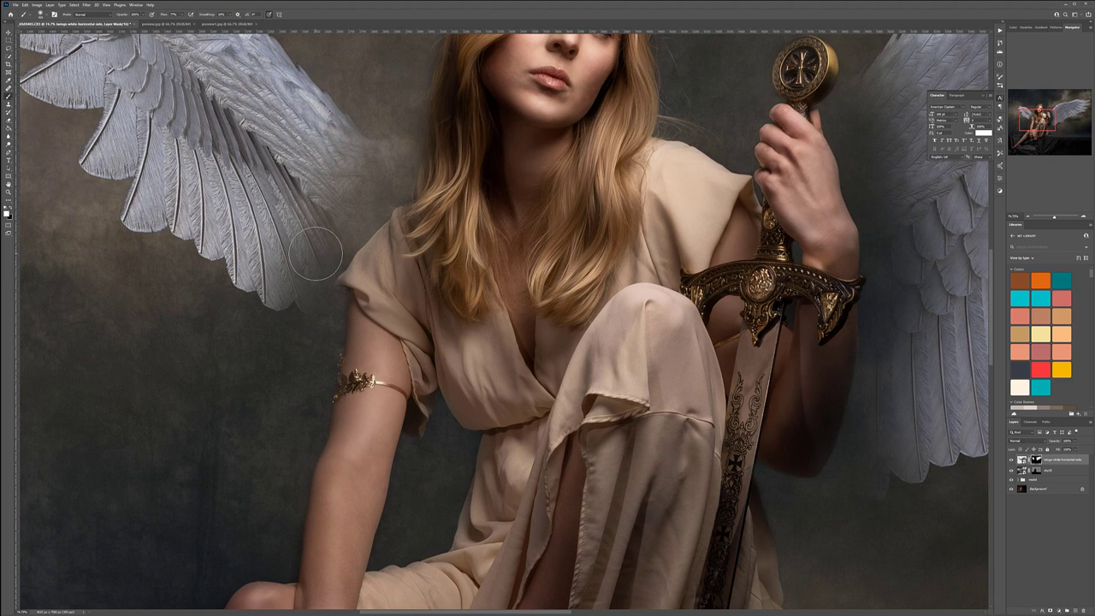
{"action": "mouse_move", "coordinate": [393, 166]}
{"action": "left_mouse_down"}
{"action": "mouse_move", "coordinate": [344, 205]}
{"action": "mouse_move", "coordinate": [315, 265]}
{"action": "mouse_move", "coordinate": [318, 308]}
{"action": "mouse_move", "coordinate": [300, 322]}
{"action": "mouse_move", "coordinate": [343, 314]}
{"action": "left_mouse_up"}
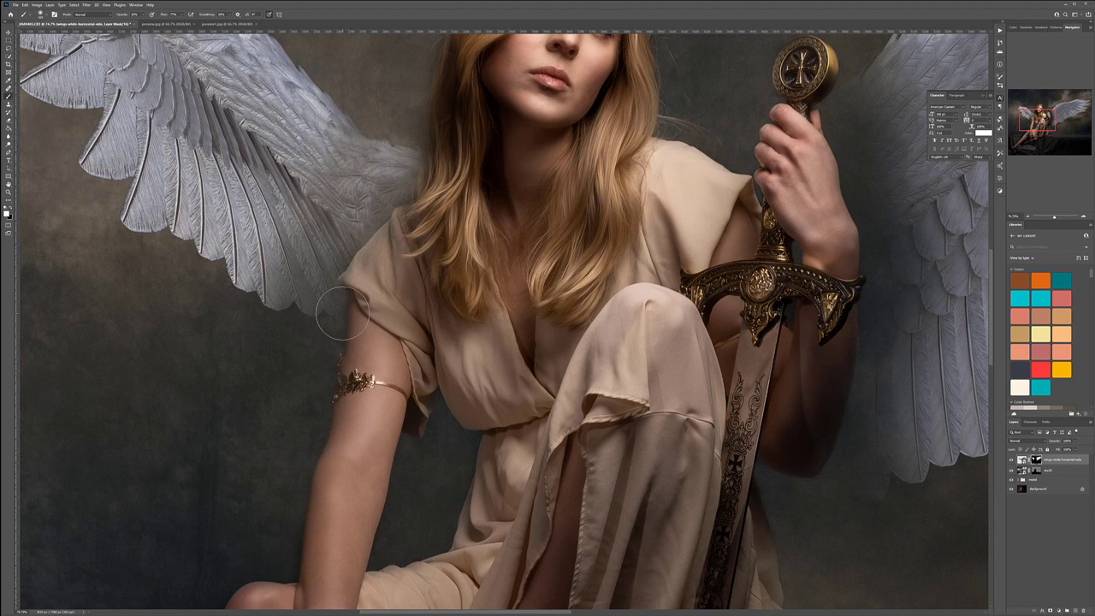
Refine the small wing's mask along the sleeve, shoulder and hair with a finer brush.
{"action": "scroll", "coordinate": [342, 313], "scroll_direction": "up", "scroll_amount": 3}
{"action": "key", "text": "bracketleft"}
{"action": "key", "text": "bracketleft"}
{"action": "key", "text": "bracketleft"}
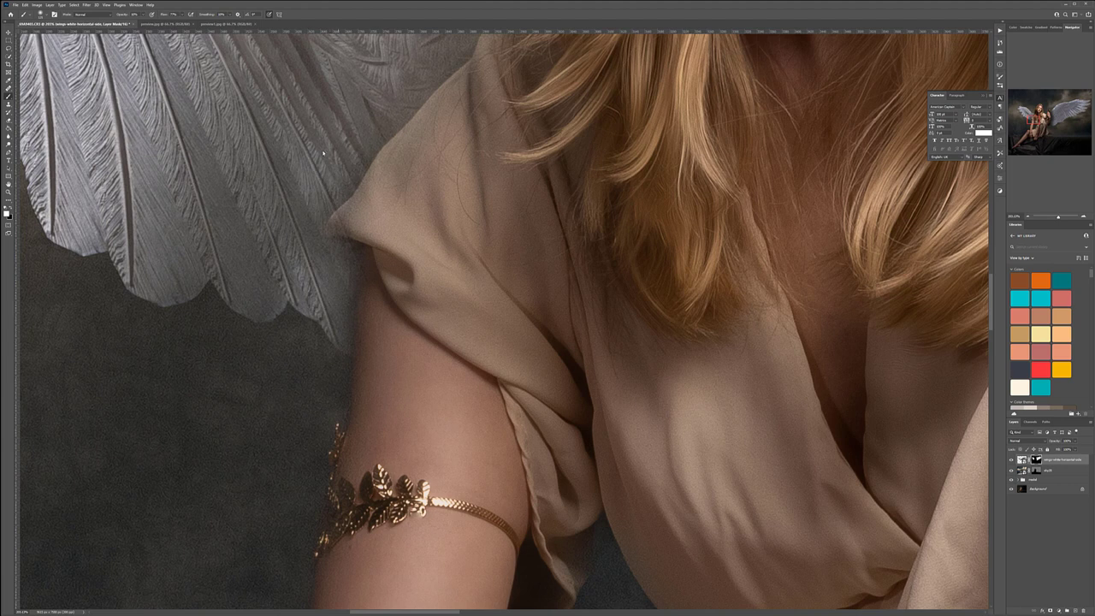
{"action": "scroll", "coordinate": [309, 147], "scroll_direction": "up", "scroll_amount": 3}
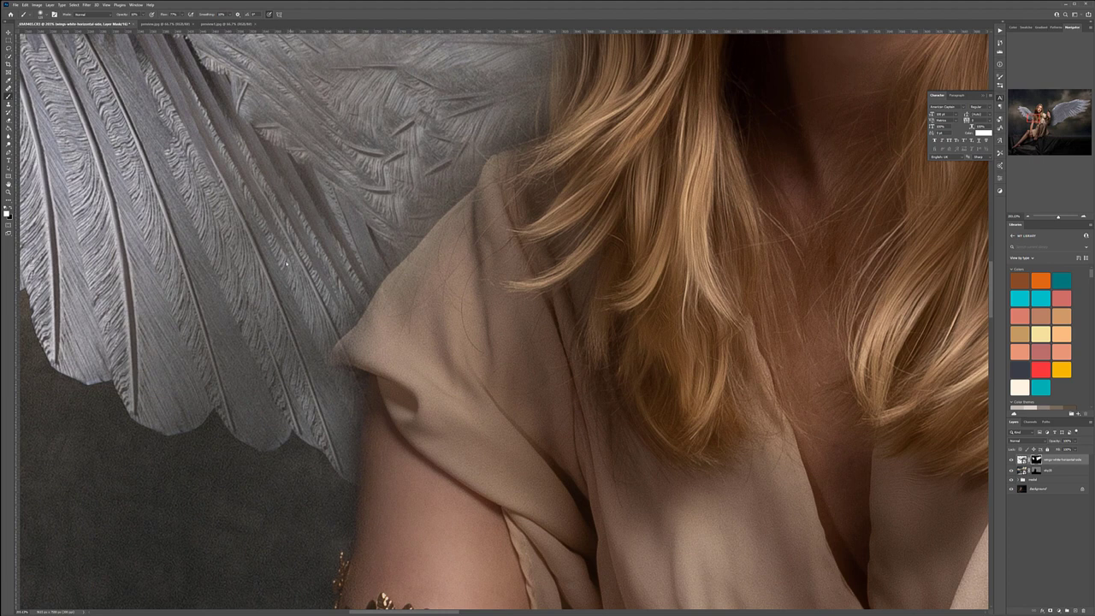
{"action": "scroll", "coordinate": [309, 298], "scroll_direction": "up", "scroll_amount": 4}
{"action": "scroll", "coordinate": [310, 298], "scroll_direction": "right", "scroll_amount": 2}
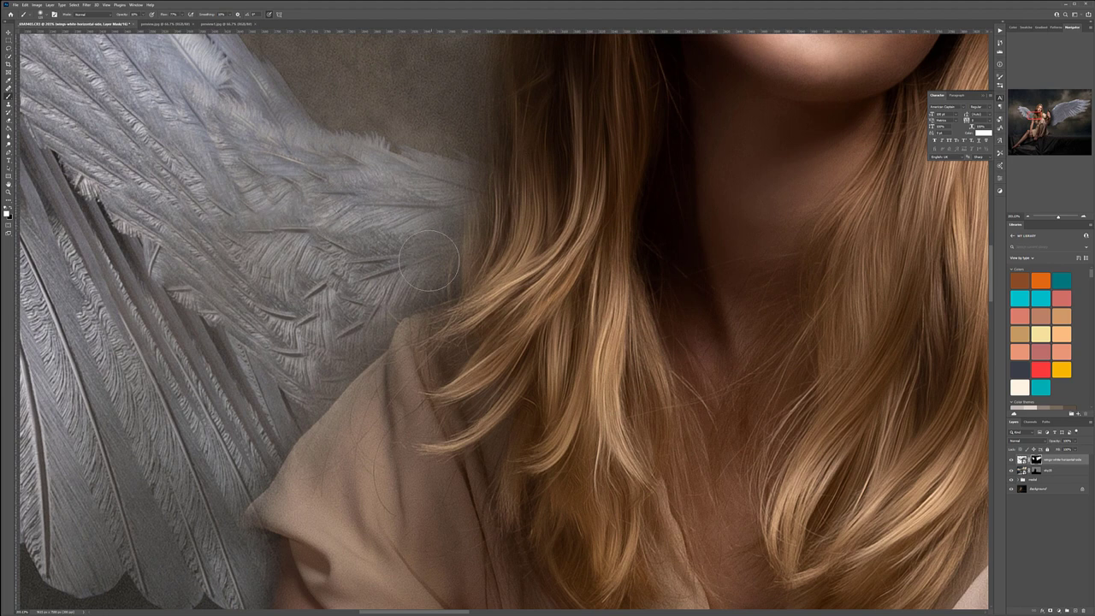
{"action": "left_click_drag", "start_coordinate": [364, 427], "coordinate": [435, 215]}
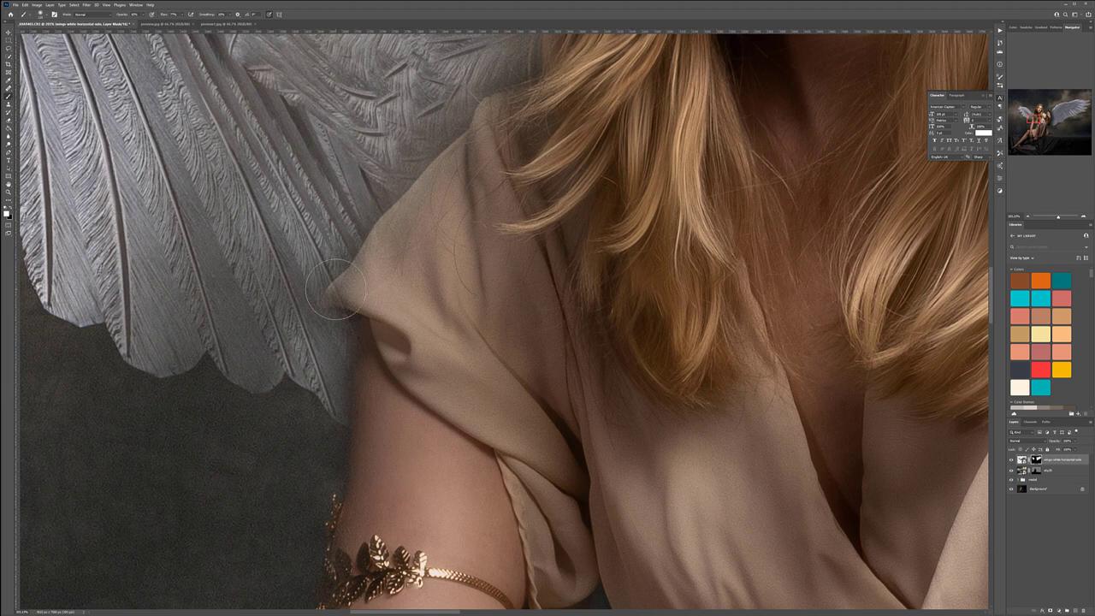
{"action": "key", "text": "x"}
{"action": "scroll", "coordinate": [586, 462], "scroll_direction": "down", "scroll_amount": 5}
{"action": "key", "text": "x"}
Paint on the mask to reveal the large wing's feathers above the shoulder, between the hair and the hand holding the sword.
{"action": "mouse_move", "coordinate": [557, 303]}
{"action": "left_mouse_down"}
{"action": "mouse_move", "coordinate": [557, 293]}
{"action": "mouse_move", "coordinate": [562, 317]}
{"action": "mouse_move", "coordinate": [547, 269]}
{"action": "mouse_move", "coordinate": [588, 349]}
{"action": "left_mouse_up"}
{"action": "scroll", "coordinate": [813, 217], "scroll_direction": "up", "scroll_amount": 10}
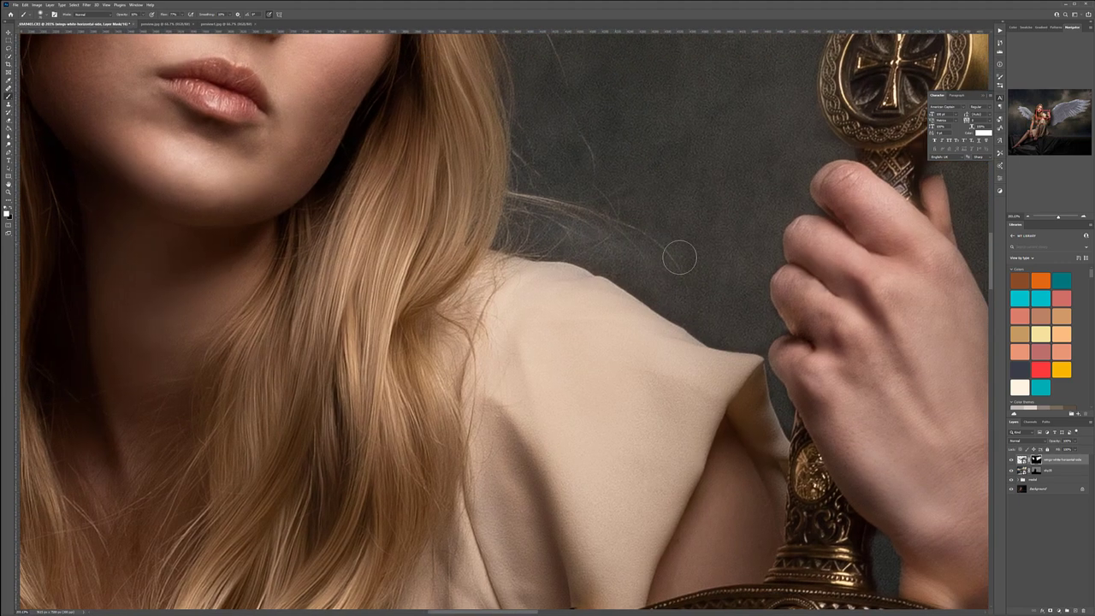
{"action": "left_click_drag", "start_coordinate": [591, 215], "coordinate": [655, 191]}
{"action": "mouse_move", "coordinate": [583, 205]}
{"action": "left_mouse_down"}
{"action": "mouse_move", "coordinate": [620, 193]}
{"action": "mouse_move", "coordinate": [553, 224]}
{"action": "left_mouse_up"}
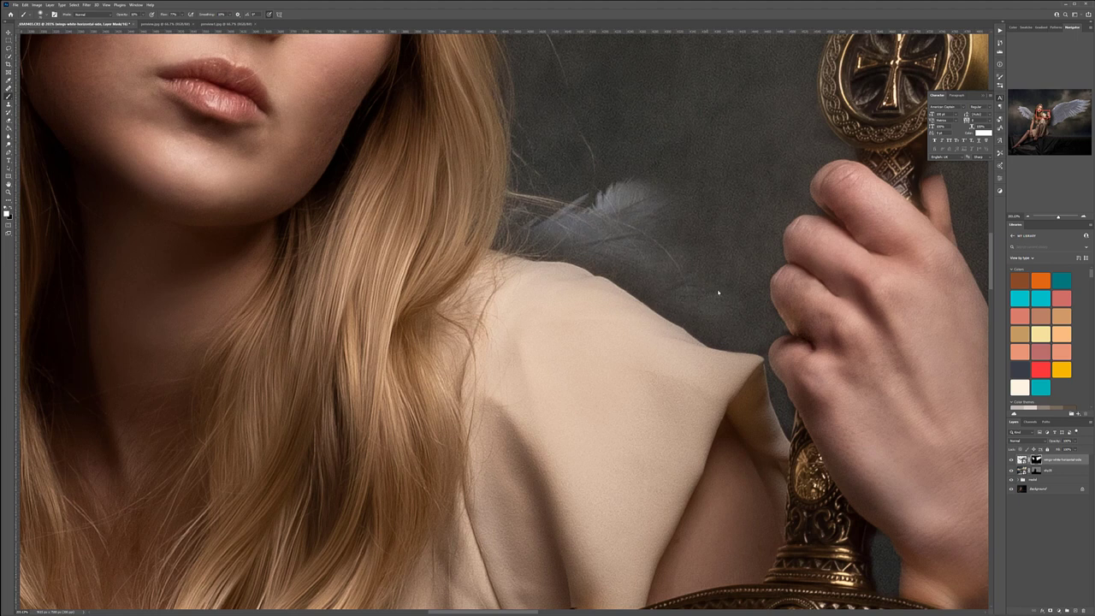
{"action": "mouse_move", "coordinate": [721, 296]}
{"action": "left_mouse_down"}
{"action": "mouse_move", "coordinate": [772, 215]}
{"action": "mouse_move", "coordinate": [672, 203]}
{"action": "mouse_move", "coordinate": [727, 178]}
{"action": "mouse_move", "coordinate": [614, 265]}
{"action": "mouse_move", "coordinate": [547, 256]}
{"action": "mouse_move", "coordinate": [579, 237]}
{"action": "mouse_move", "coordinate": [576, 274]}
{"action": "mouse_move", "coordinate": [459, 275]}
{"action": "mouse_move", "coordinate": [599, 257]}
{"action": "mouse_move", "coordinate": [579, 302]}
{"action": "mouse_move", "coordinate": [624, 288]}
{"action": "mouse_move", "coordinate": [659, 228]}
{"action": "mouse_move", "coordinate": [591, 327]}
{"action": "mouse_move", "coordinate": [596, 392]}
{"action": "mouse_move", "coordinate": [474, 330]}
{"action": "mouse_move", "coordinate": [487, 317]}
{"action": "mouse_move", "coordinate": [378, 324]}
{"action": "left_mouse_up"}
{"action": "mouse_move", "coordinate": [473, 376]}
{"action": "left_mouse_down"}
{"action": "mouse_move", "coordinate": [455, 359]}
{"action": "mouse_move", "coordinate": [564, 424]}
{"action": "left_mouse_up"}
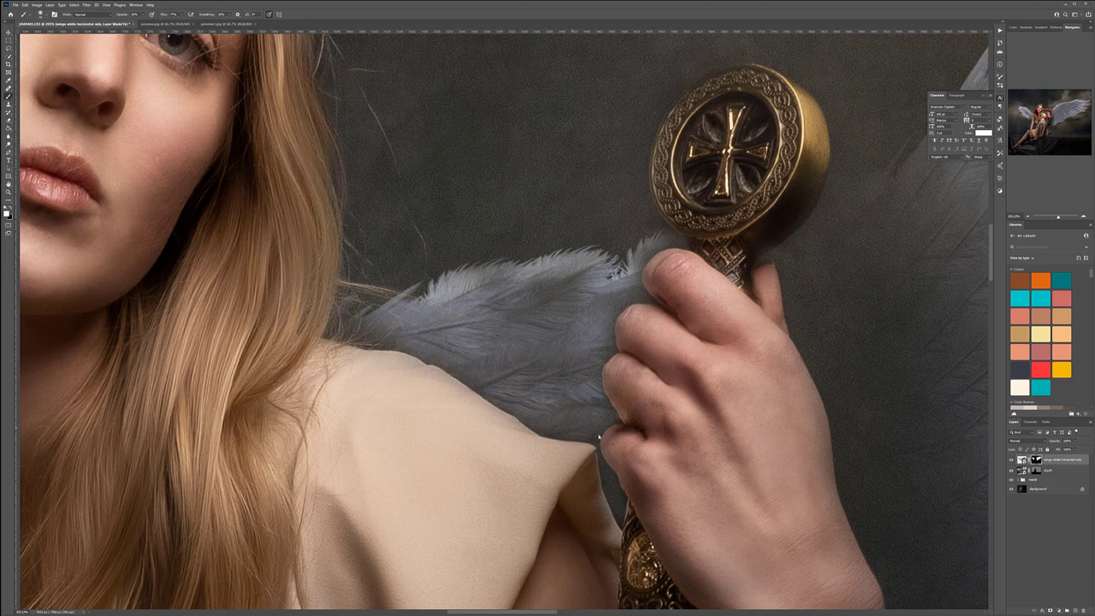
{"action": "mouse_move", "coordinate": [624, 254]}
{"action": "left_mouse_down"}
{"action": "mouse_move", "coordinate": [671, 236]}
{"action": "mouse_move", "coordinate": [590, 261]}
{"action": "mouse_move", "coordinate": [487, 270]}
{"action": "left_mouse_up"}
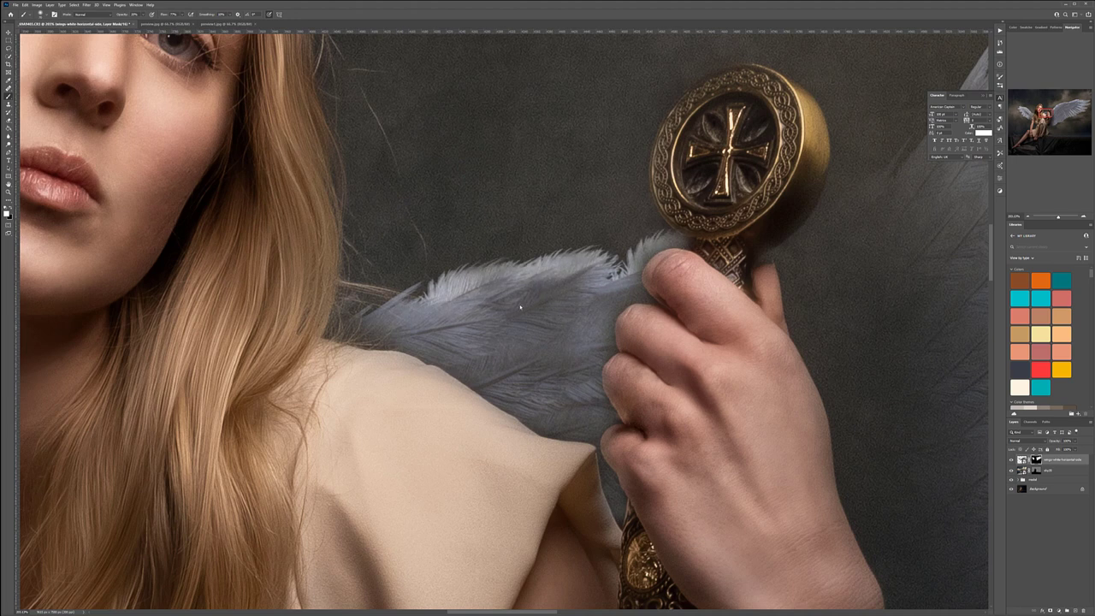
{"action": "left_click_drag", "start_coordinate": [537, 330], "coordinate": [562, 317]}
{"action": "mouse_move", "coordinate": [494, 309]}
{"action": "left_mouse_down"}
{"action": "mouse_move", "coordinate": [450, 285]}
{"action": "mouse_move", "coordinate": [587, 274]}
{"action": "left_mouse_up"}
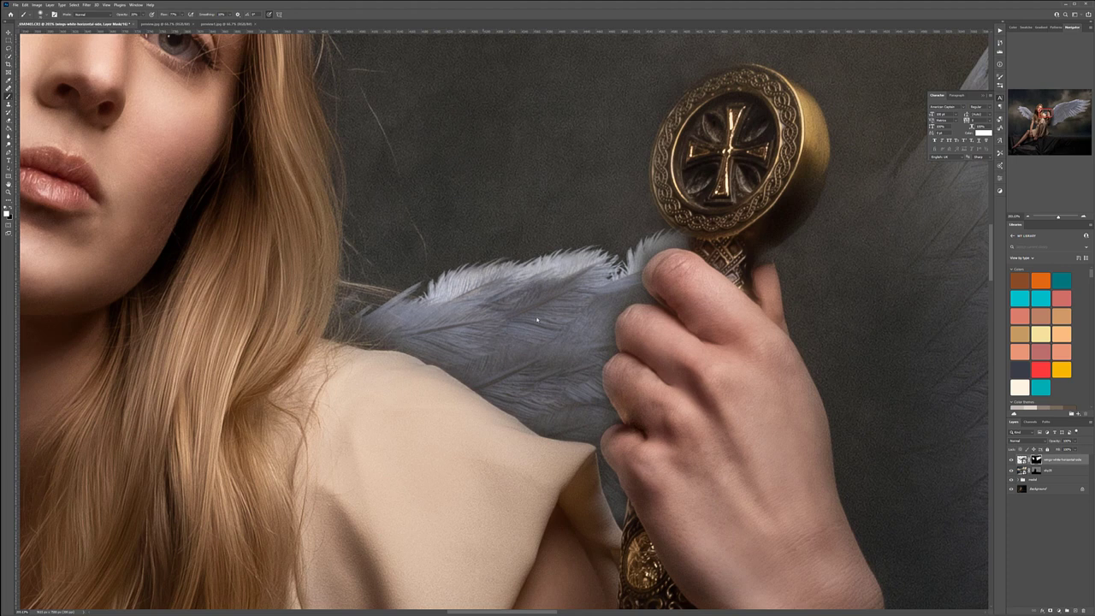
Enlarge the brush and reveal the large wing's lower feathers behind the forearm and elbow on the mask.
{"action": "mouse_move", "coordinate": [819, 544]}
{"action": "left_mouse_down"}
{"action": "mouse_move", "coordinate": [661, 186]}
{"action": "mouse_move", "coordinate": [653, 129]}
{"action": "left_mouse_up"}
{"action": "left_click_drag", "start_coordinate": [530, 391], "coordinate": [529, 397]}
{"action": "mouse_move", "coordinate": [746, 448]}
{"action": "left_mouse_down"}
{"action": "mouse_move", "coordinate": [746, 402]}
{"action": "mouse_move", "coordinate": [659, 150]}
{"action": "left_mouse_up"}
{"action": "left_click_drag", "start_coordinate": [645, 214], "coordinate": [615, 430]}
{"action": "mouse_move", "coordinate": [683, 360]}
{"action": "left_mouse_down"}
{"action": "mouse_move", "coordinate": [659, 149]}
{"action": "mouse_move", "coordinate": [570, 313]}
{"action": "mouse_move", "coordinate": [494, 391]}
{"action": "left_mouse_up"}
{"action": "key", "text": "bracketright"}
{"action": "key", "text": "bracketright"}
{"action": "key", "text": "bracketright"}
{"action": "key", "text": "bracketright"}
{"action": "key", "text": "bracketright"}
{"action": "key", "text": "bracketright"}
{"action": "mouse_move", "coordinate": [368, 361]}
{"action": "left_mouse_down"}
{"action": "mouse_move", "coordinate": [480, 399]}
{"action": "mouse_move", "coordinate": [357, 350]}
{"action": "left_mouse_up"}
{"action": "mouse_move", "coordinate": [652, 296]}
{"action": "left_mouse_down"}
{"action": "mouse_move", "coordinate": [591, 275]}
{"action": "mouse_move", "coordinate": [652, 188]}
{"action": "left_mouse_up"}
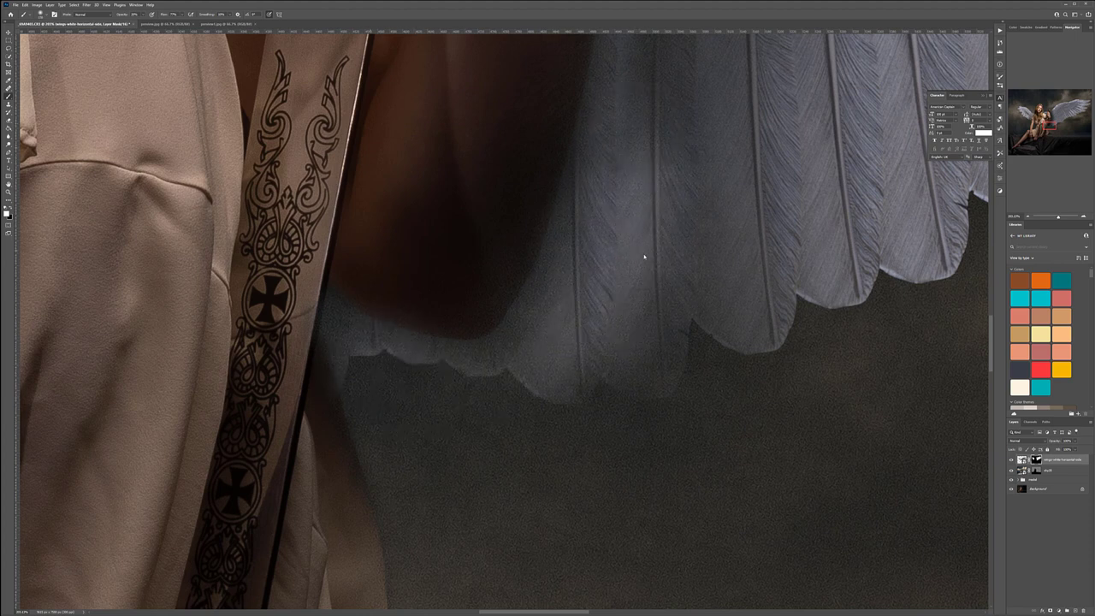
{"action": "scroll", "coordinate": [686, 295], "scroll_direction": "down", "scroll_amount": 5}
{"action": "left_click_drag", "start_coordinate": [702, 226], "coordinate": [529, 439]}
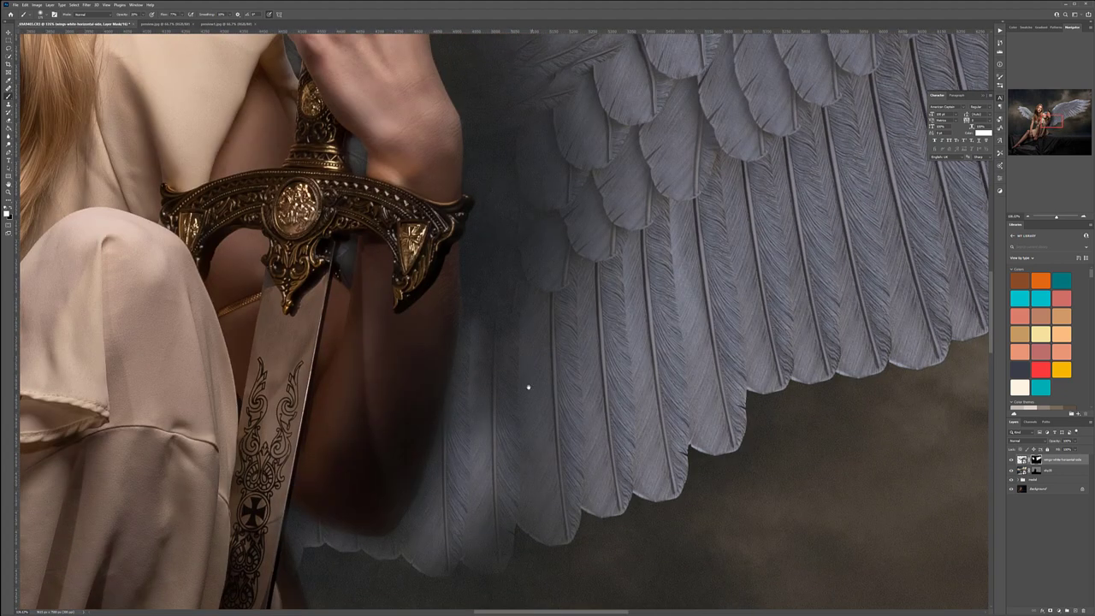
Paint in the remaining feathers of the large wing beside the wrist and sword hilt on the mask.
{"action": "mouse_move", "coordinate": [487, 91]}
{"action": "left_mouse_down"}
{"action": "mouse_move", "coordinate": [496, 199]}
{"action": "mouse_move", "coordinate": [502, 189]}
{"action": "mouse_move", "coordinate": [496, 243]}
{"action": "left_mouse_up"}
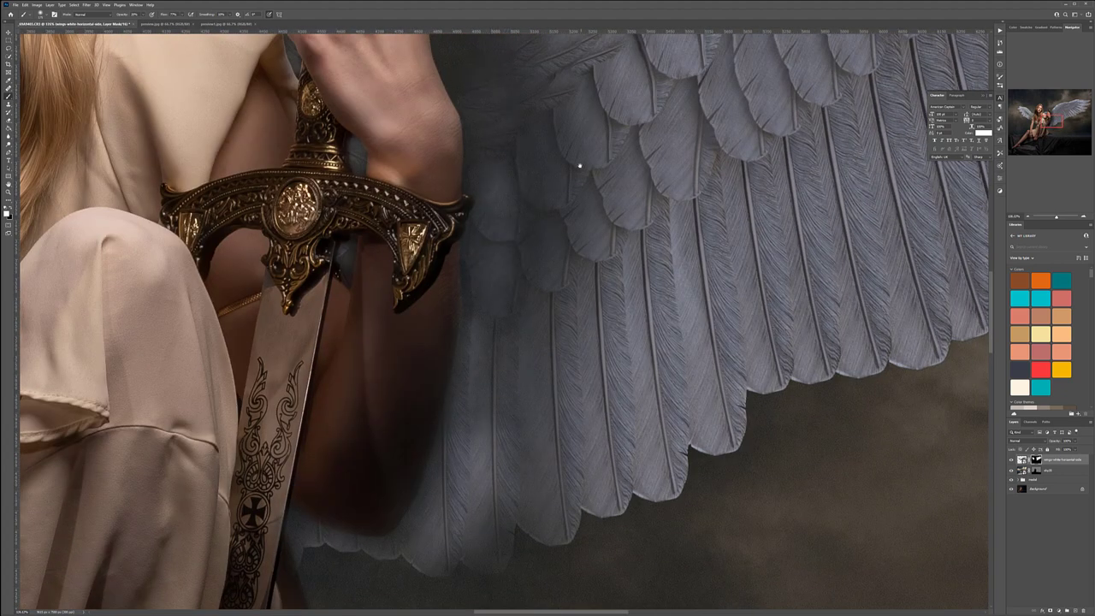
{"action": "left_click_drag", "start_coordinate": [577, 162], "coordinate": [567, 391]}
{"action": "mouse_move", "coordinate": [408, 151]}
{"action": "left_mouse_down"}
{"action": "mouse_move", "coordinate": [461, 134]}
{"action": "mouse_move", "coordinate": [430, 145]}
{"action": "mouse_move", "coordinate": [432, 215]}
{"action": "mouse_move", "coordinate": [427, 175]}
{"action": "mouse_move", "coordinate": [469, 263]}
{"action": "mouse_move", "coordinate": [432, 215]}
{"action": "mouse_move", "coordinate": [463, 282]}
{"action": "mouse_move", "coordinate": [446, 278]}
{"action": "mouse_move", "coordinate": [484, 338]}
{"action": "mouse_move", "coordinate": [457, 281]}
{"action": "mouse_move", "coordinate": [537, 346]}
{"action": "mouse_move", "coordinate": [497, 159]}
{"action": "mouse_move", "coordinate": [470, 296]}
{"action": "mouse_move", "coordinate": [529, 475]}
{"action": "left_mouse_up"}
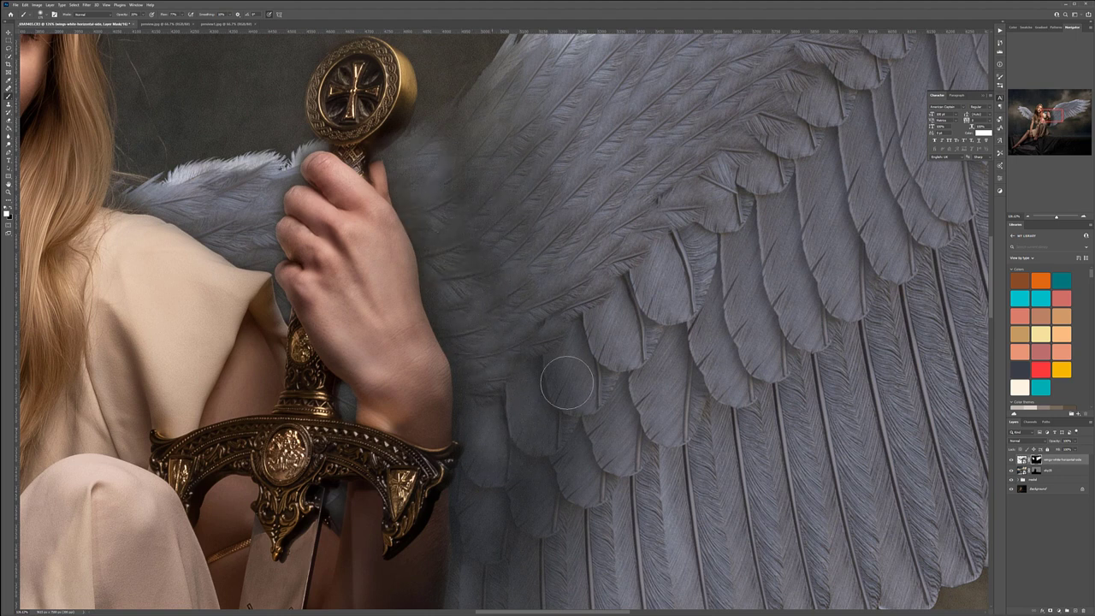
{"action": "scroll", "coordinate": [590, 410], "scroll_direction": "down", "scroll_amount": 4}
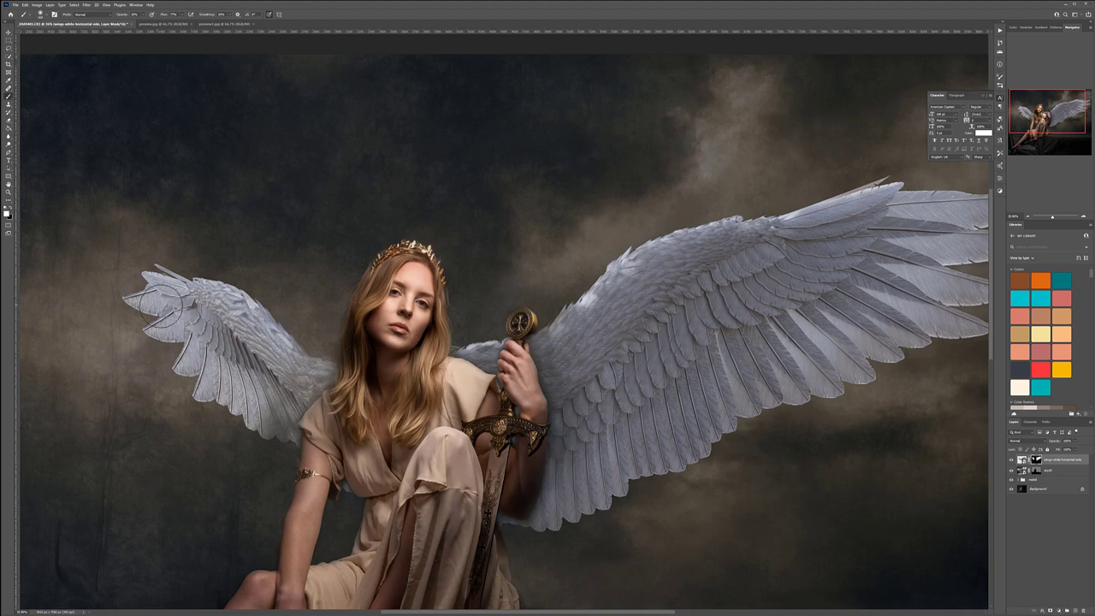
{"action": "scroll", "coordinate": [666, 438], "scroll_direction": "down", "scroll_amount": 4}
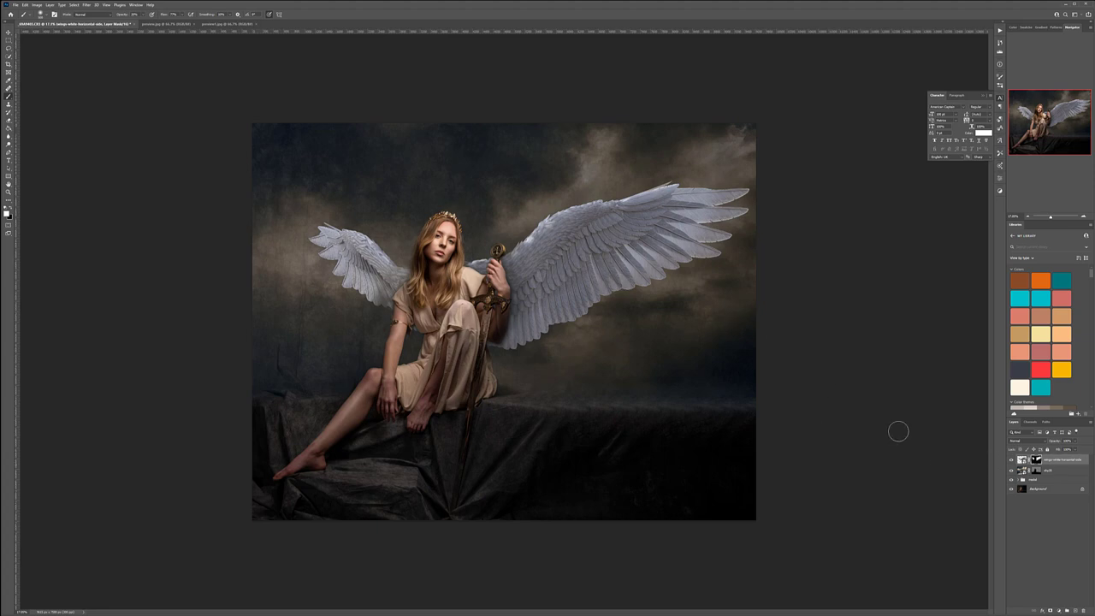
Create a new layer named db above the wings and fill it with 50% gray.
{"action": "key", "text": "x"}
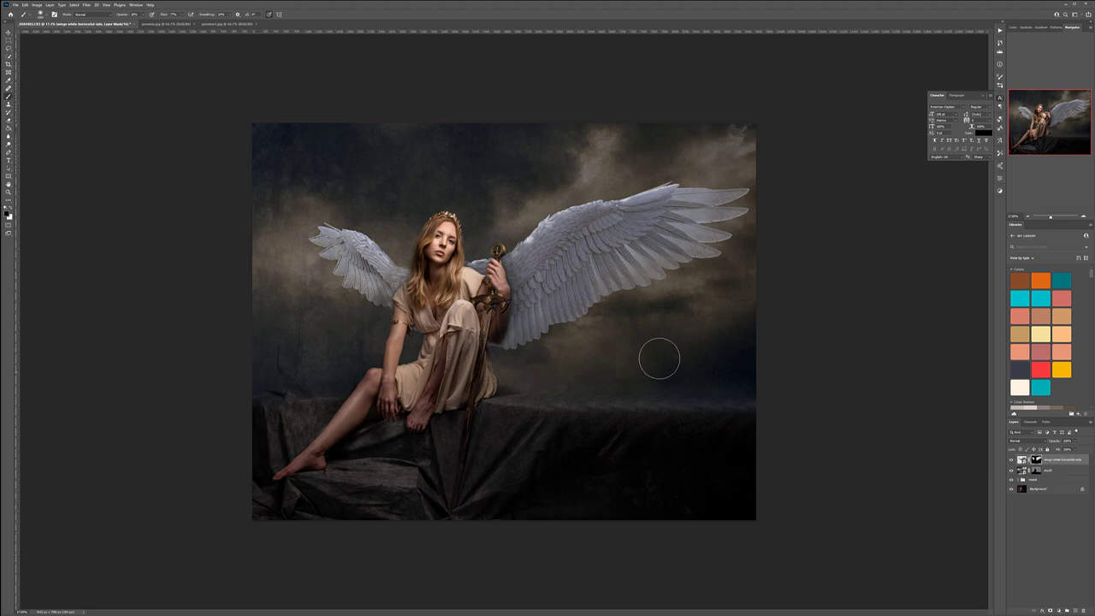
{"action": "left_click", "coordinate": [1075, 611]}
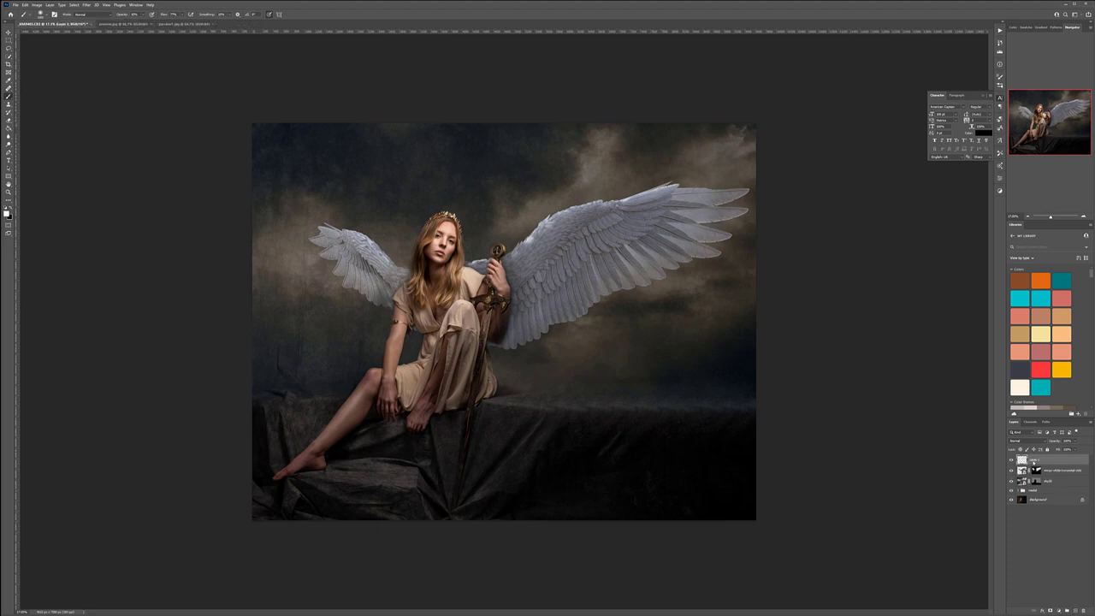
{"action": "key", "text": "Return"}
{"action": "key", "text": "shift+F5"}
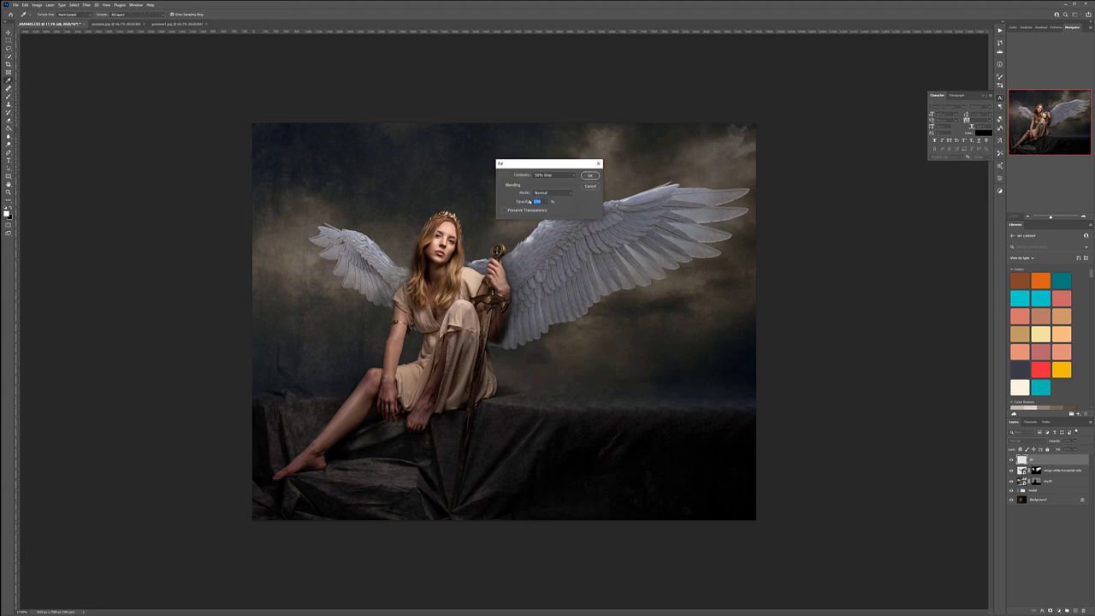
{"action": "left_click", "coordinate": [590, 176]}
{"action": "key", "text": "b"}
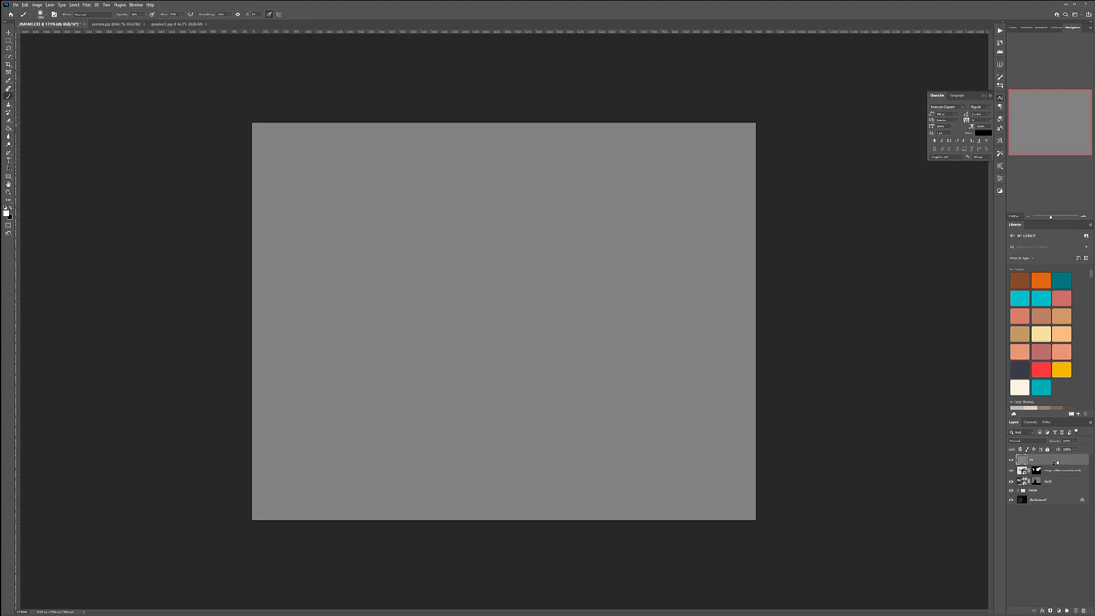
Clip the gray layer to the wings layer and set its blend mode to Soft Light.
{"action": "left_click", "coordinate": [1056, 462], "text": "alt"}
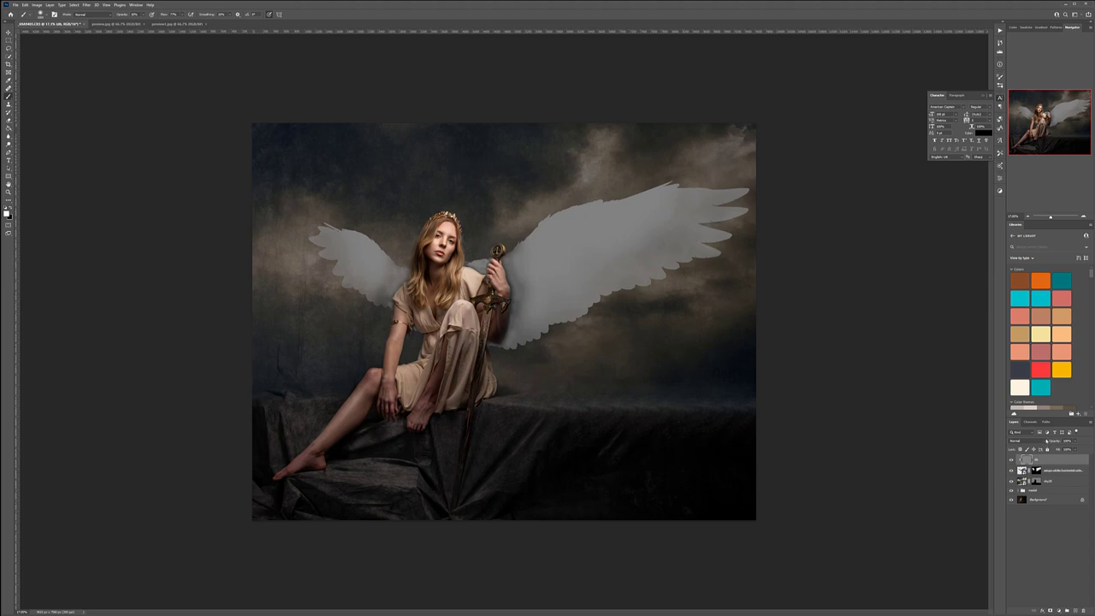
{"action": "left_click", "coordinate": [1023, 441]}
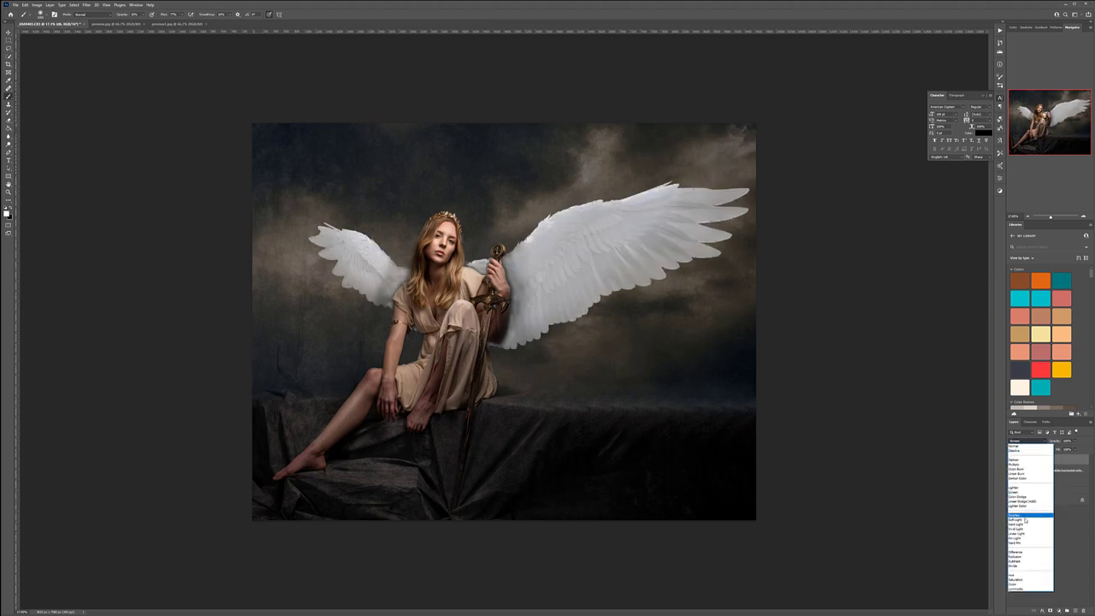
{"action": "left_click", "coordinate": [1024, 520]}
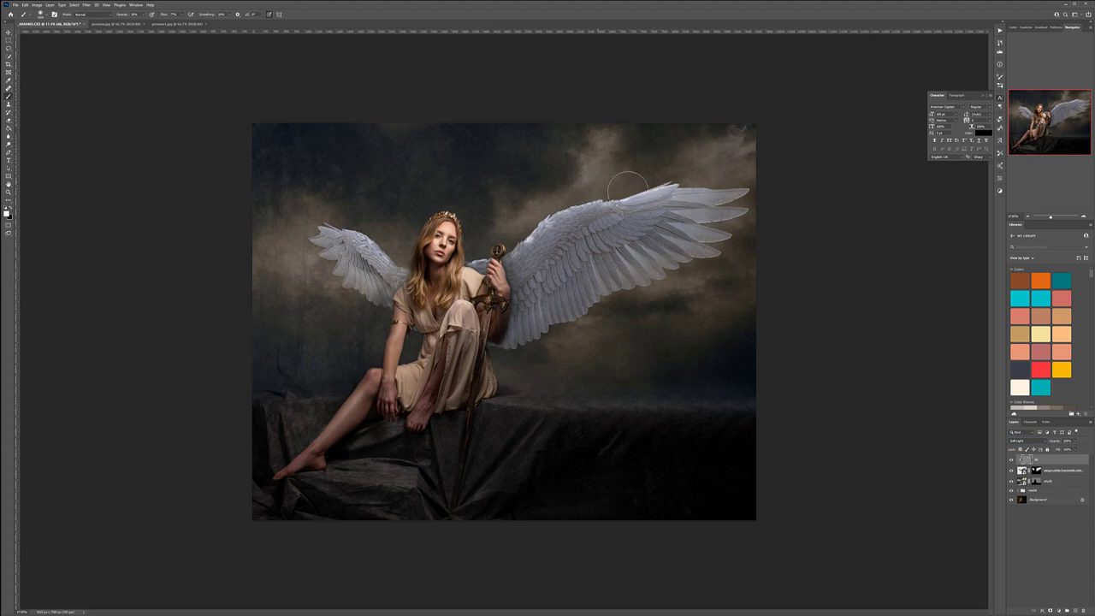
Dodge the large wing's upper edge and inner feathers with white brush strokes on the gray layer.
{"action": "left_click", "coordinate": [537, 232]}
{"action": "mouse_move", "coordinate": [554, 235]}
{"action": "left_mouse_down"}
{"action": "mouse_move", "coordinate": [521, 241]}
{"action": "mouse_move", "coordinate": [617, 193]}
{"action": "mouse_move", "coordinate": [641, 205]}
{"action": "left_mouse_up"}
{"action": "mouse_move", "coordinate": [572, 203]}
{"action": "left_mouse_down"}
{"action": "mouse_move", "coordinate": [683, 183]}
{"action": "mouse_move", "coordinate": [636, 191]}
{"action": "left_mouse_up"}
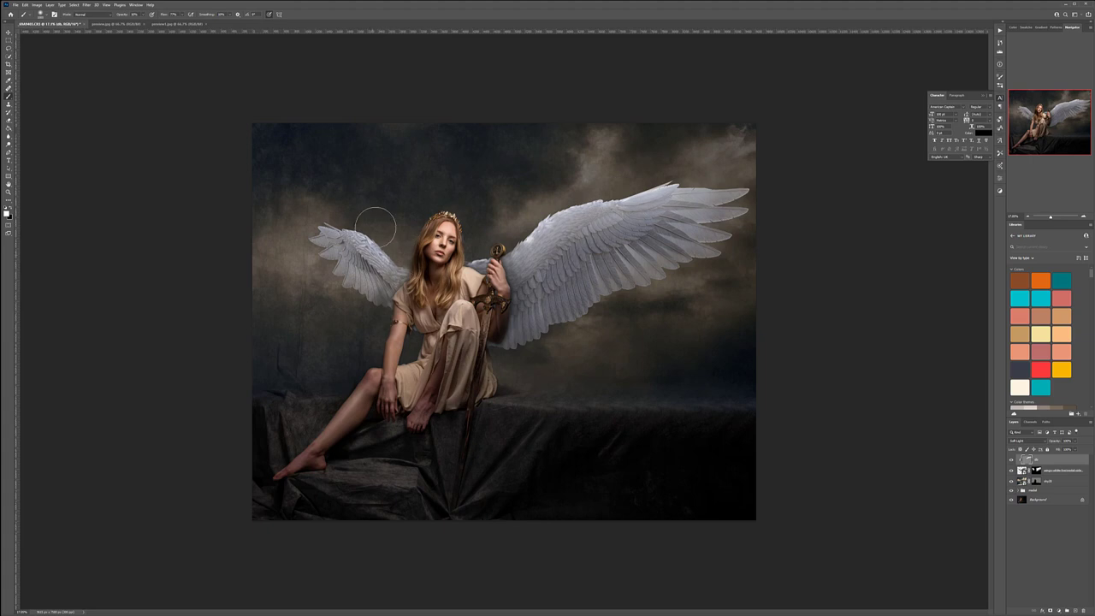
Burn the small wing's lower feathers and the large wing's base beside the elbow with black on the gray layer.
{"action": "key", "text": "x"}
{"action": "mouse_move", "coordinate": [331, 263]}
{"action": "left_mouse_down"}
{"action": "mouse_move", "coordinate": [349, 303]}
{"action": "mouse_move", "coordinate": [366, 299]}
{"action": "mouse_move", "coordinate": [356, 282]}
{"action": "mouse_move", "coordinate": [400, 301]}
{"action": "mouse_move", "coordinate": [376, 306]}
{"action": "mouse_move", "coordinate": [400, 294]}
{"action": "left_mouse_up"}
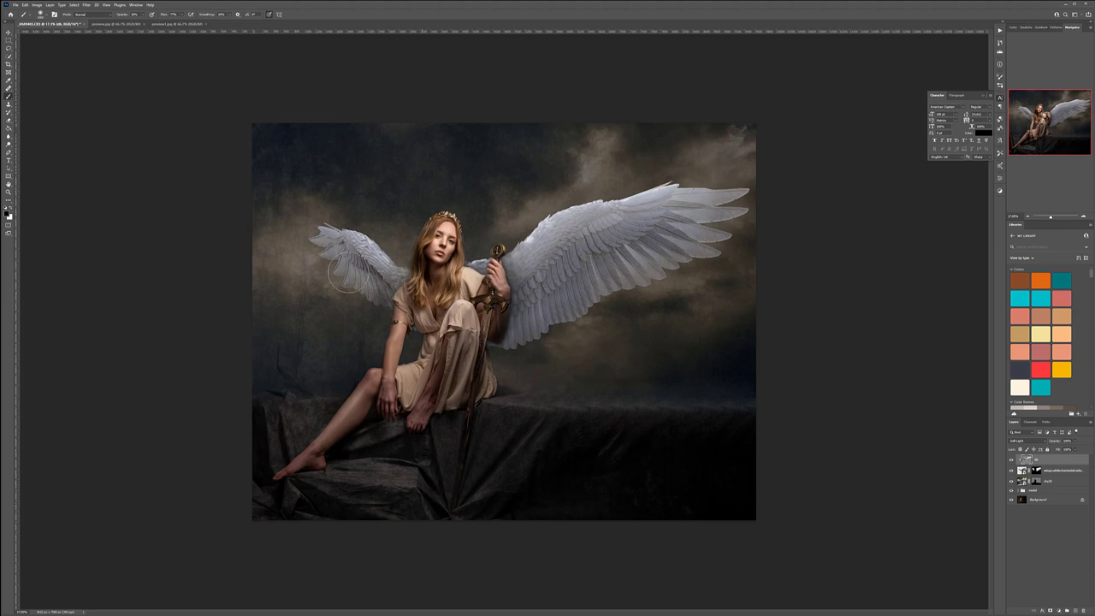
{"action": "mouse_move", "coordinate": [482, 325]}
{"action": "left_mouse_down"}
{"action": "mouse_move", "coordinate": [503, 325]}
{"action": "mouse_move", "coordinate": [505, 340]}
{"action": "left_mouse_up"}
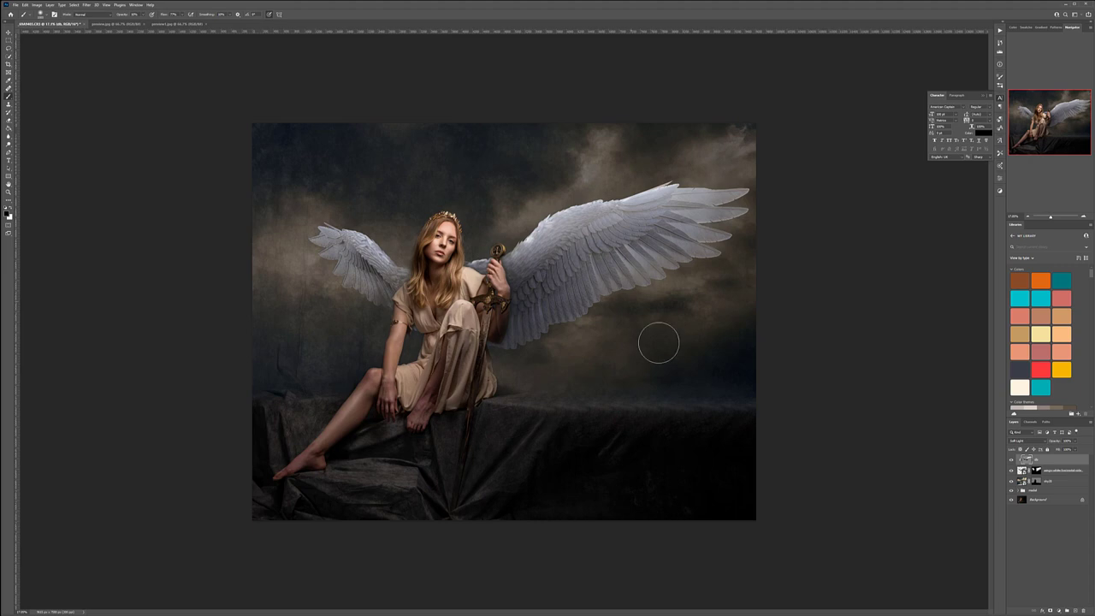
{"action": "key", "text": "x"}
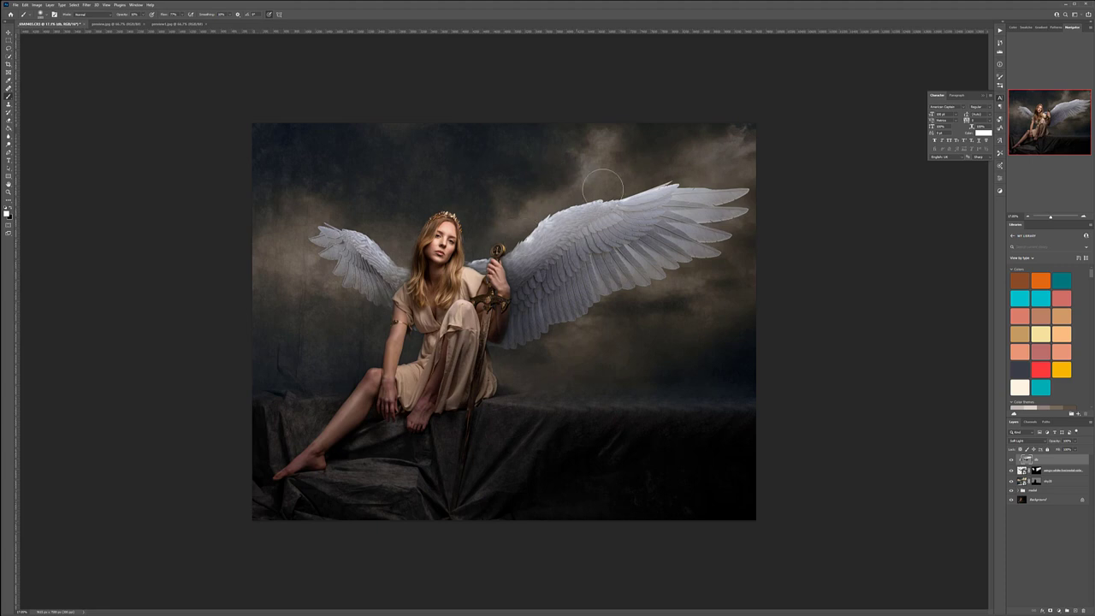
Darken the wing feathers behind the shoulder and beside the raised hand with black on the gray layer.
{"action": "scroll", "coordinate": [522, 287], "scroll_direction": "up", "scroll_amount": 5}
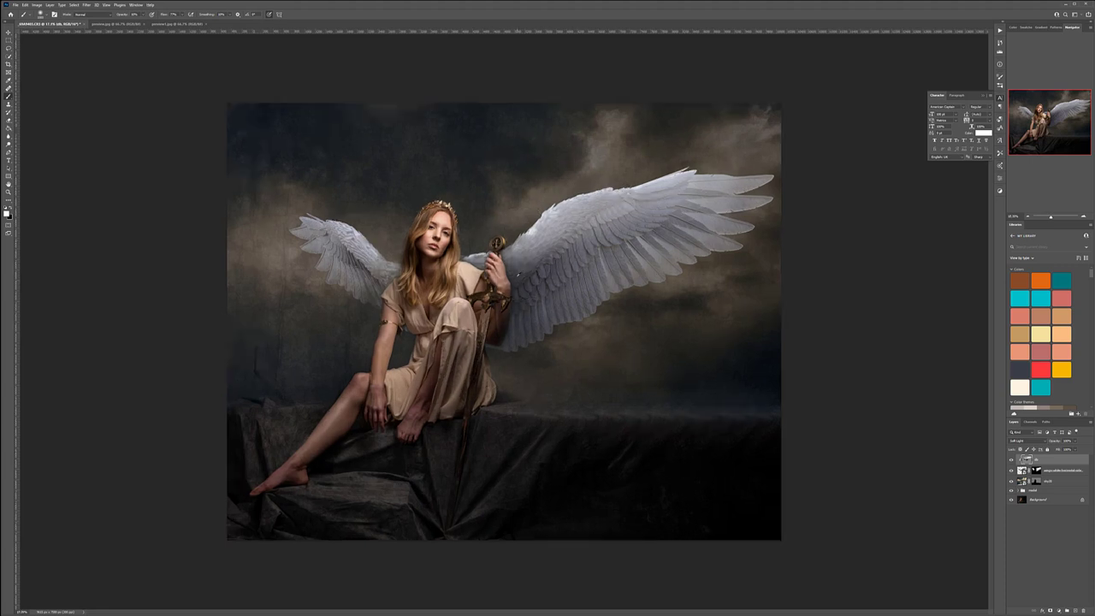
{"action": "key", "text": "x"}
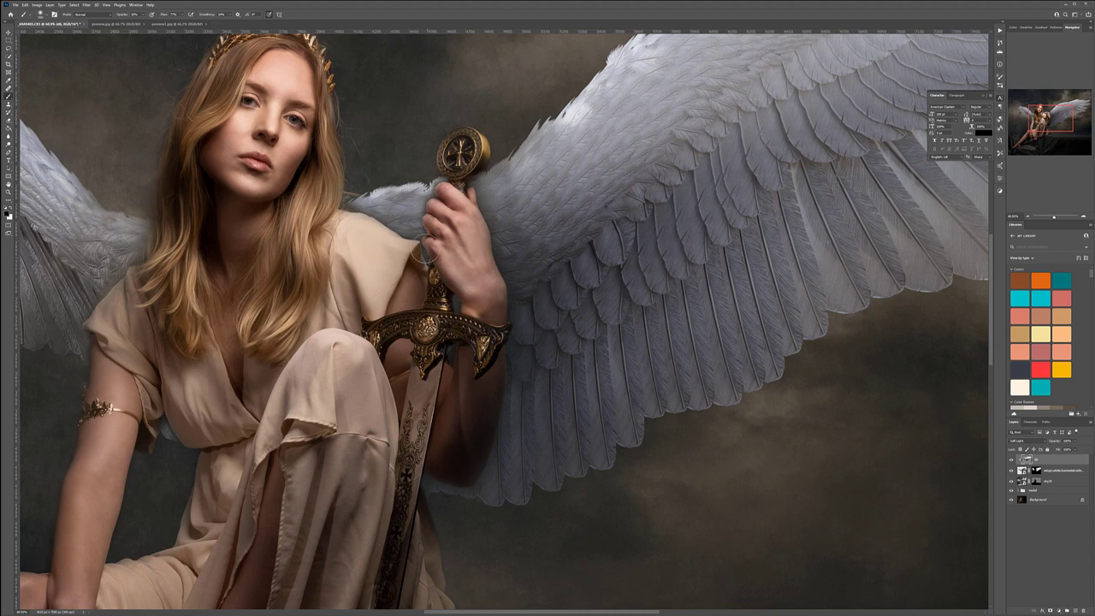
{"action": "left_click_drag", "start_coordinate": [427, 206], "coordinate": [383, 235]}
{"action": "left_click_drag", "start_coordinate": [497, 212], "coordinate": [500, 195]}
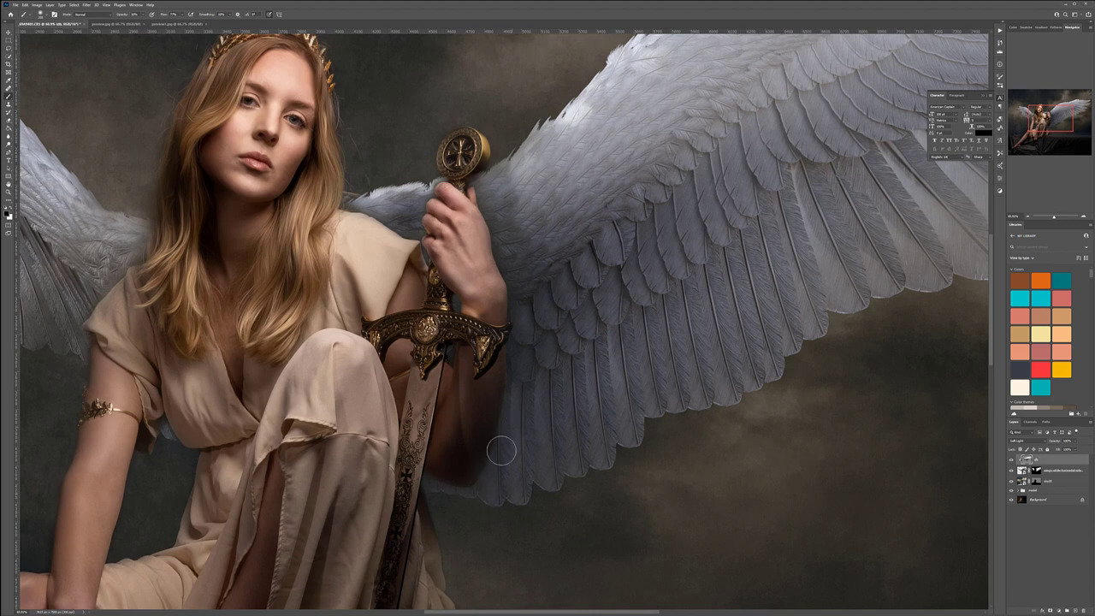
Enlarge the brush and darken the large wing's middle feathers from the shoulder outward.
{"action": "key", "text": "bracketright"}
{"action": "key", "text": "bracketright"}
{"action": "key", "text": "bracketright"}
{"action": "key", "text": "bracketright"}
{"action": "key", "text": "bracketright"}
{"action": "key", "text": "bracketright"}
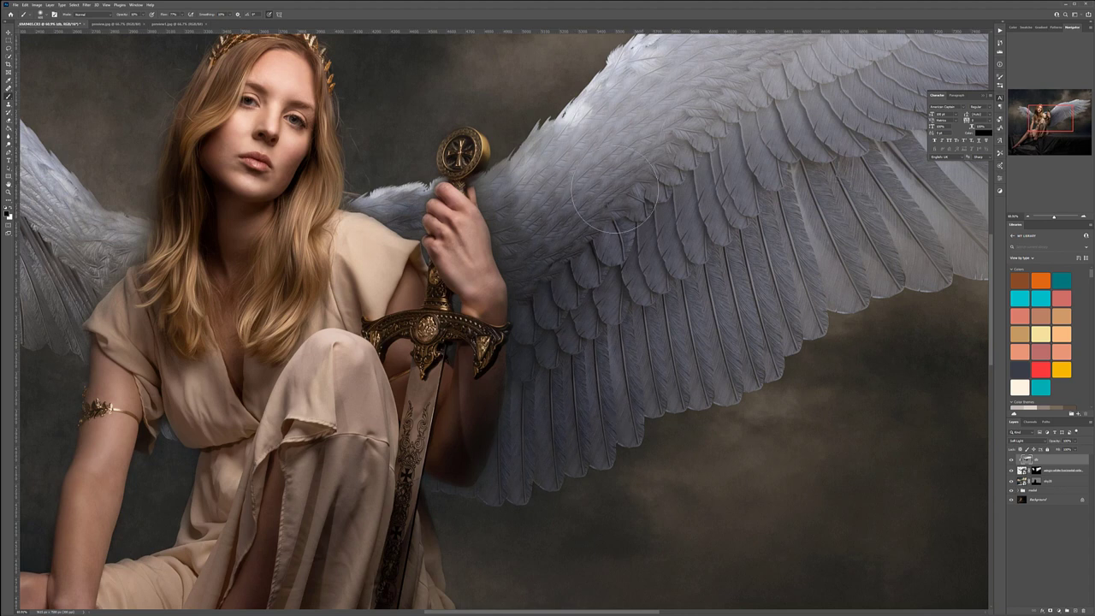
{"action": "left_click_drag", "start_coordinate": [615, 191], "coordinate": [695, 135]}
{"action": "left_click_drag", "start_coordinate": [758, 290], "coordinate": [471, 498]}
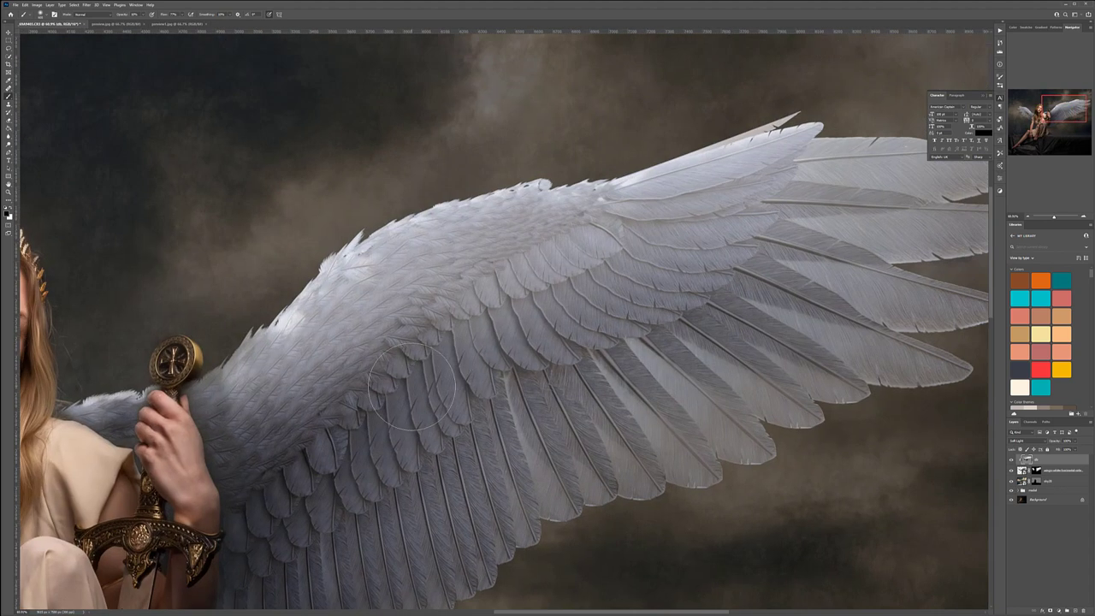
Shrink the brush and burn shadows between the overlapping feather rows of the large wing.
{"action": "key", "text": "bracketleft"}
{"action": "key", "text": "bracketleft"}
{"action": "key", "text": "bracketleft"}
{"action": "key", "text": "bracketleft"}
{"action": "left_click_drag", "start_coordinate": [556, 233], "coordinate": [511, 251]}
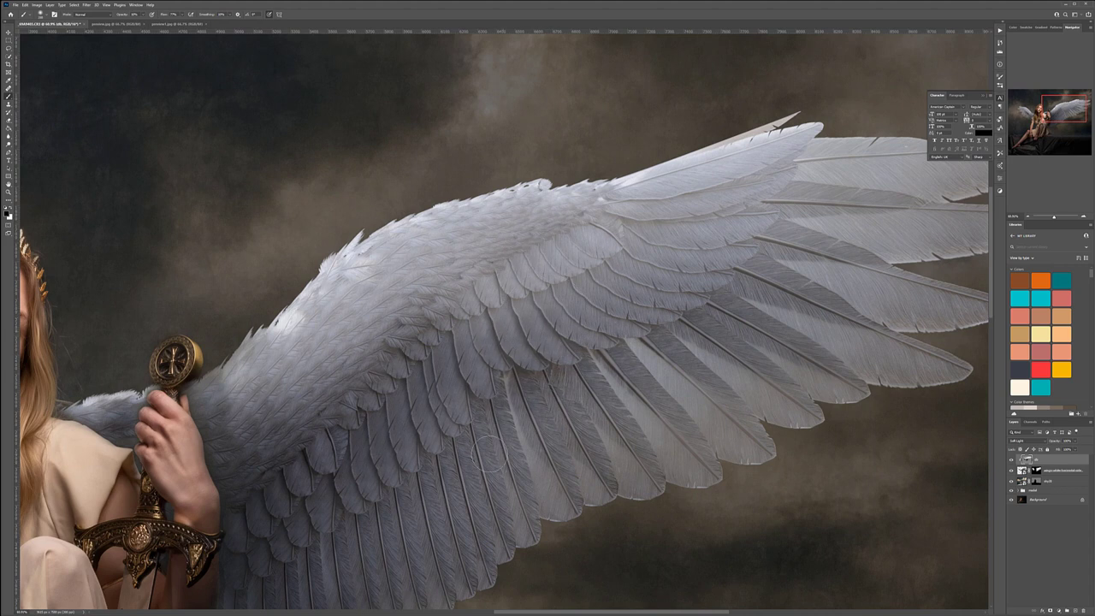
{"action": "scroll", "coordinate": [428, 454], "scroll_direction": "down", "scroll_amount": 3}
{"action": "key", "text": "ctrl+0"}
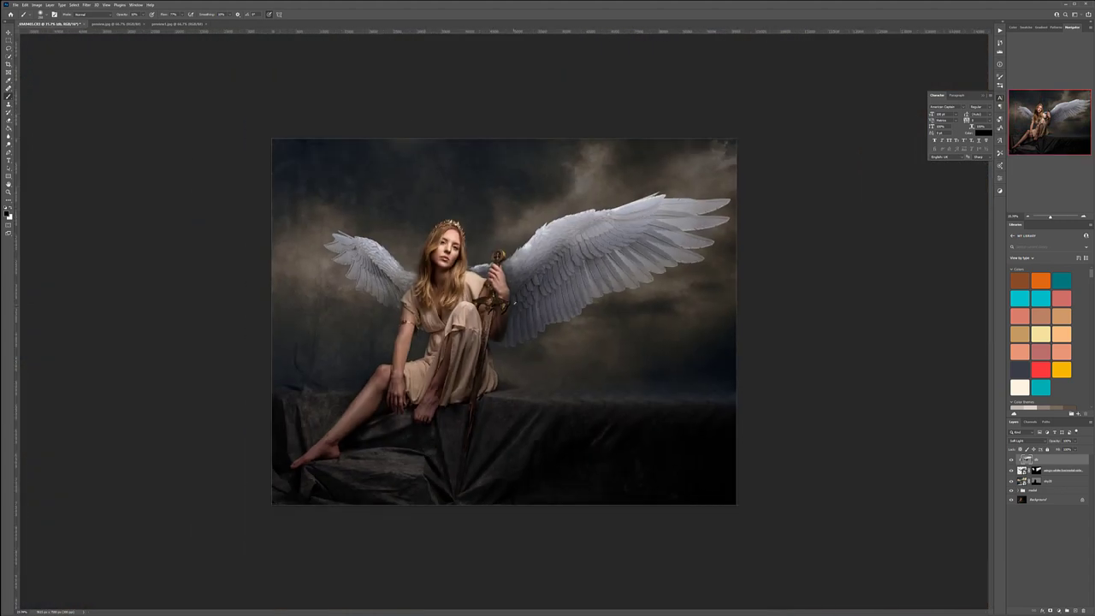
{"action": "scroll", "coordinate": [514, 301], "scroll_direction": "up", "scroll_amount": 1}
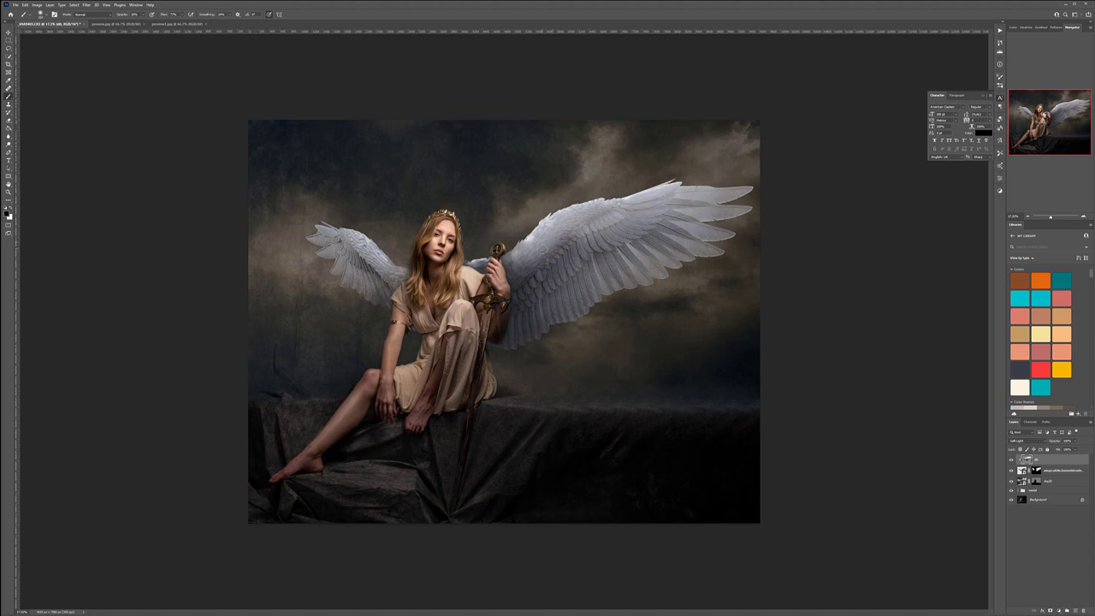
Add a Color Balance adjustment clipped to the wings and shift its midtones toward yellow with a touch of red.
{"action": "left_click", "coordinate": [1060, 611]}
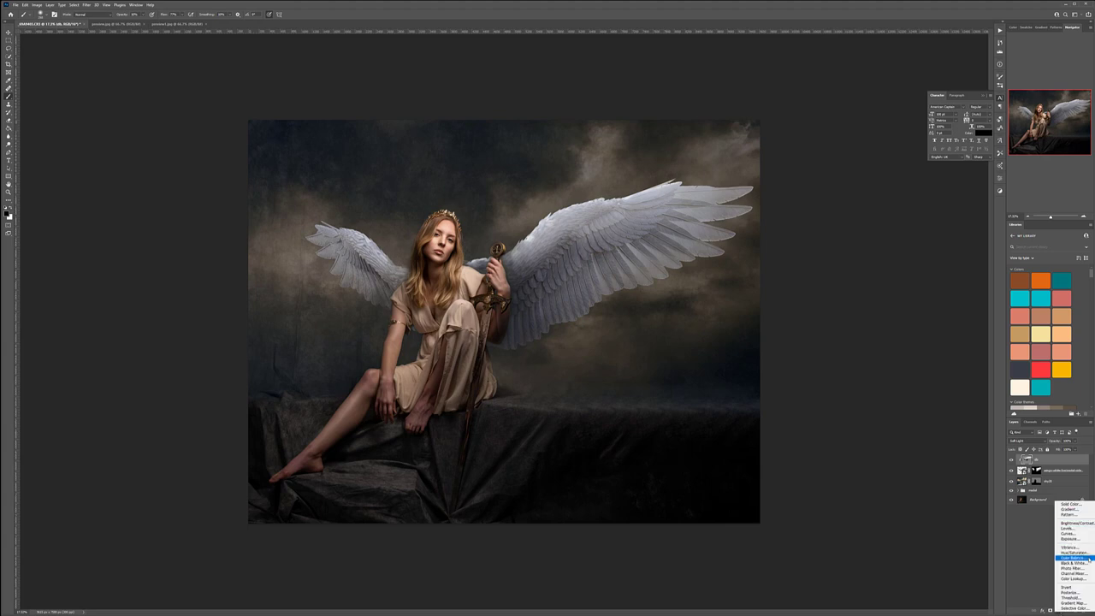
{"action": "left_click", "coordinate": [1074, 557]}
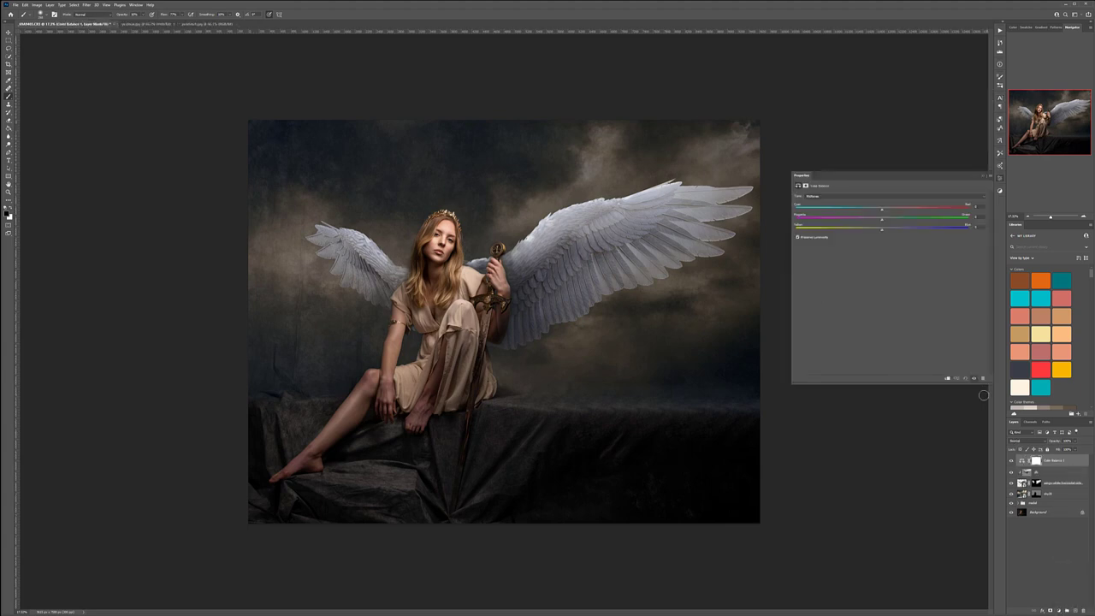
{"action": "left_click", "coordinate": [947, 378]}
{"action": "left_click", "coordinate": [836, 198]}
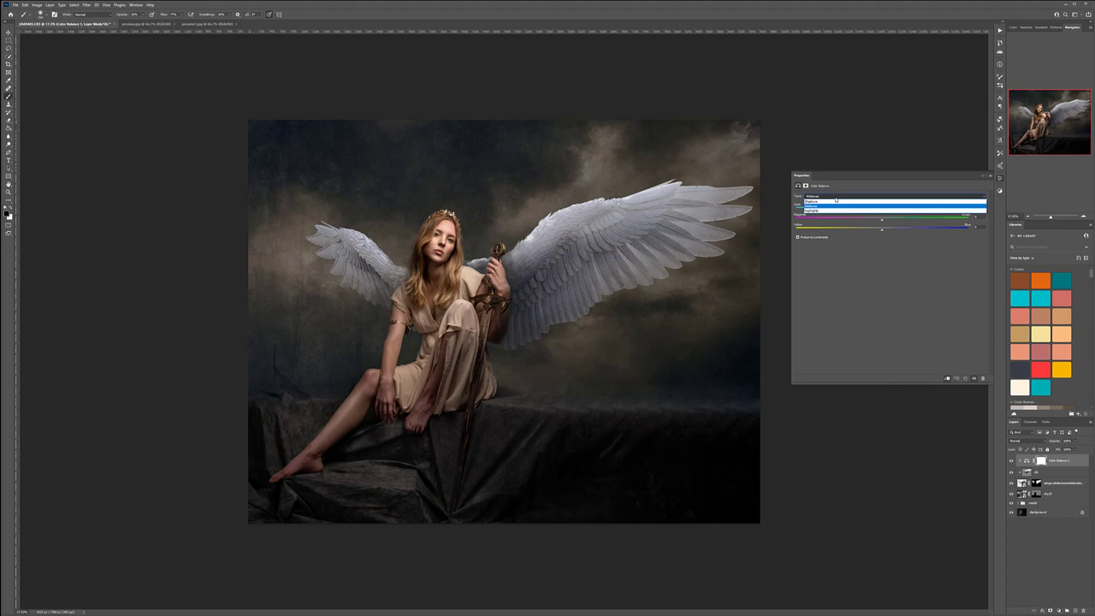
{"action": "left_click", "coordinate": [829, 206]}
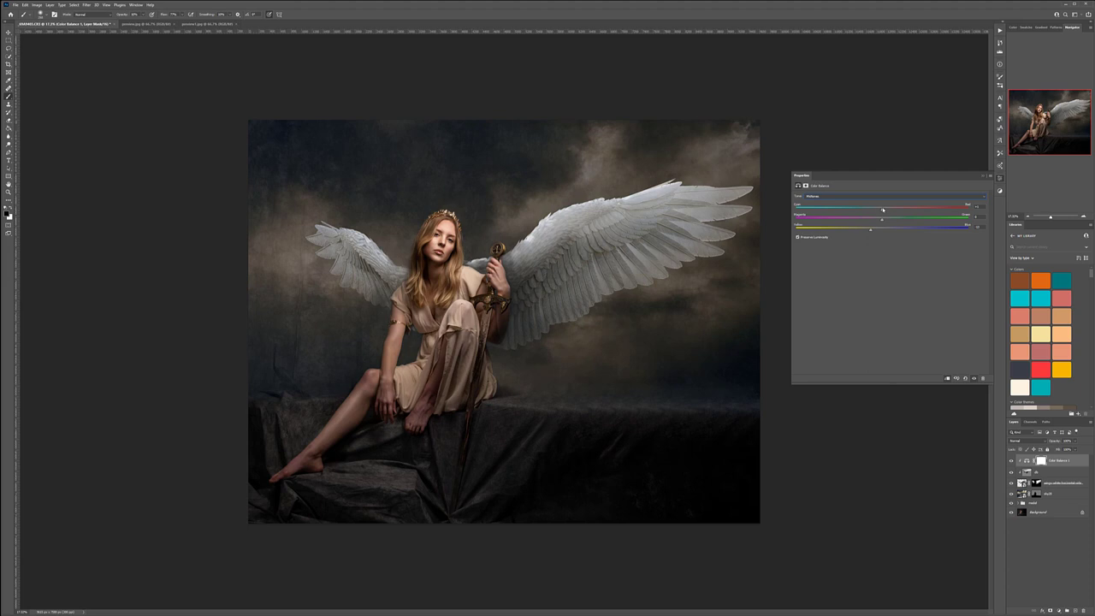
Shift the Color Balance shadows slightly toward yellow and the highlights slightly toward red, green and yellow.
{"action": "left_click", "coordinate": [836, 196]}
{"action": "left_click", "coordinate": [828, 198]}
{"action": "left_click", "coordinate": [837, 197]}
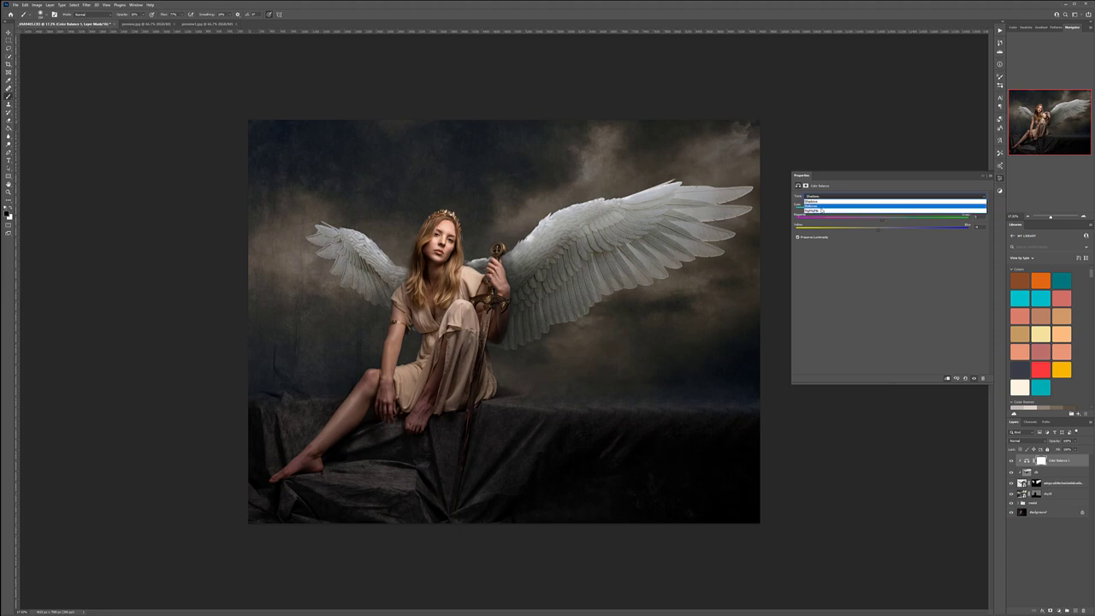
{"action": "left_click", "coordinate": [822, 210]}
{"action": "mouse_move", "coordinate": [883, 231]}
{"action": "left_mouse_down"}
{"action": "mouse_move", "coordinate": [826, 231]}
{"action": "mouse_move", "coordinate": [882, 232]}
{"action": "left_mouse_up"}
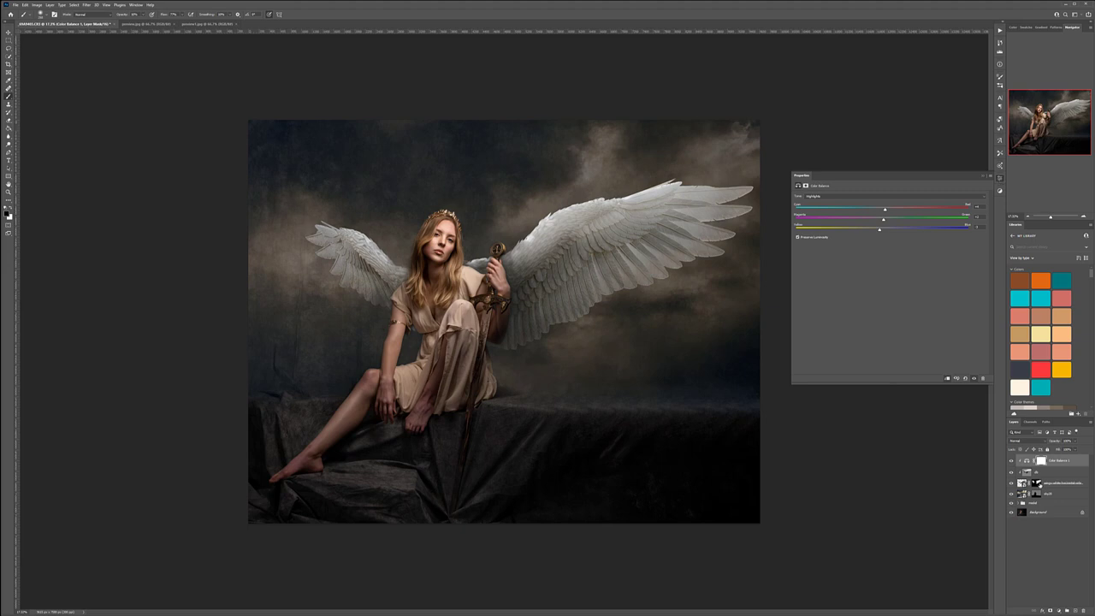
Place the rough stone wall image directly above the wings layer and move it over the seated woman.
{"action": "left_click", "coordinate": [1037, 485]}
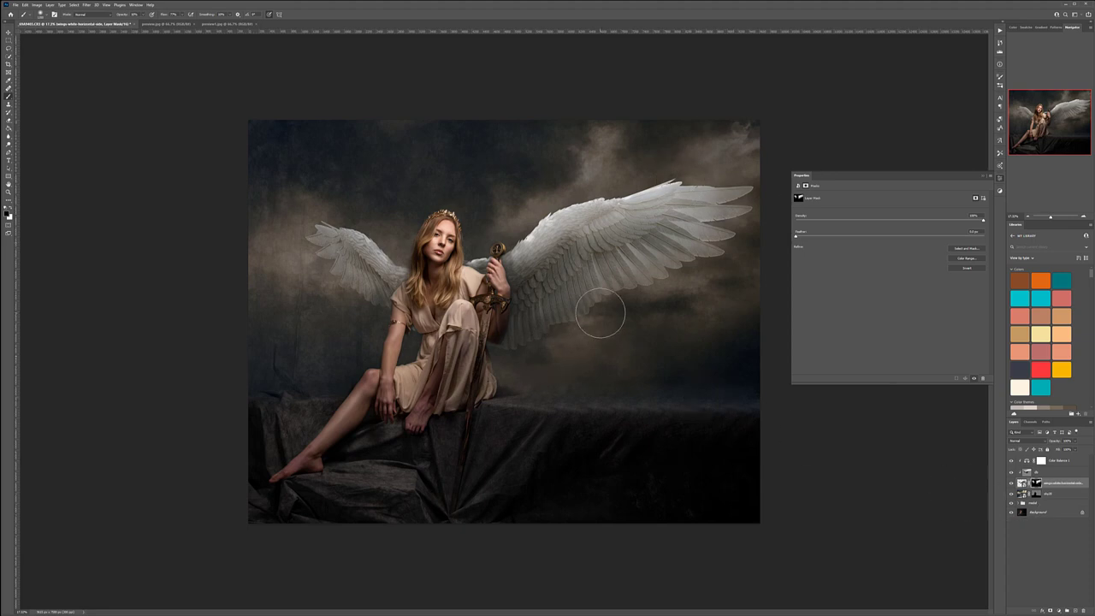
{"action": "scroll", "coordinate": [564, 326], "scroll_direction": "down", "scroll_amount": 2}
{"action": "scroll", "coordinate": [564, 326], "scroll_direction": "up", "scroll_amount": 2}
{"action": "key", "text": "v"}
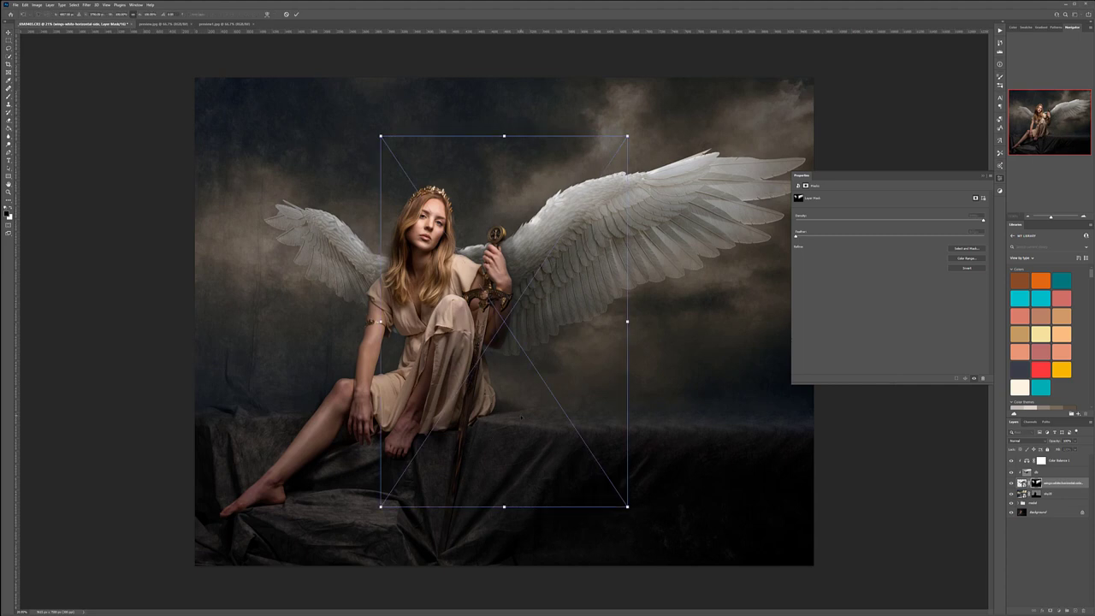
{"action": "left_click_drag", "start_coordinate": [571, 214], "coordinate": [541, 236]}
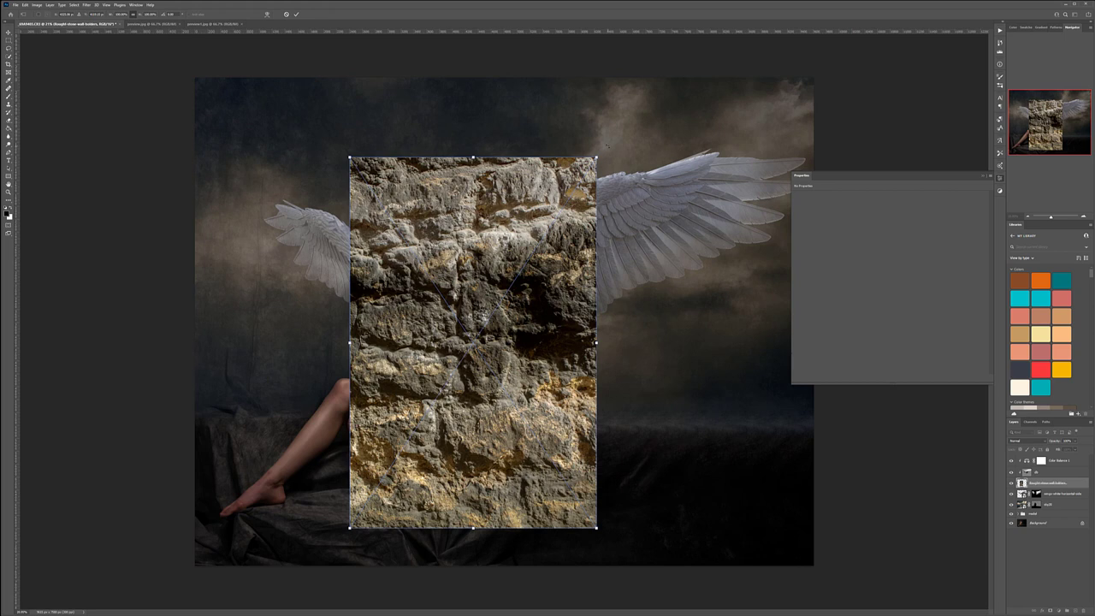
Rotate the stone wall 90 degrees, then stretch it to the canvas width and flatten it over the lower half.
{"action": "left_click_drag", "start_coordinate": [630, 161], "coordinate": [785, 561]}
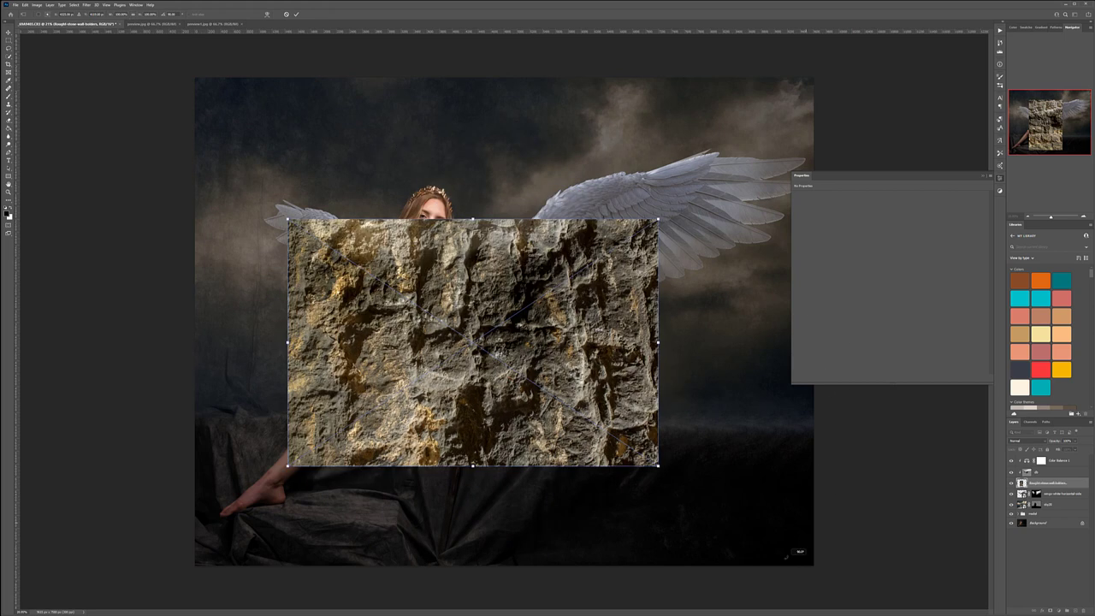
{"action": "left_click_drag", "start_coordinate": [595, 314], "coordinate": [511, 400]}
{"action": "left_click_drag", "start_coordinate": [561, 441], "coordinate": [816, 444]}
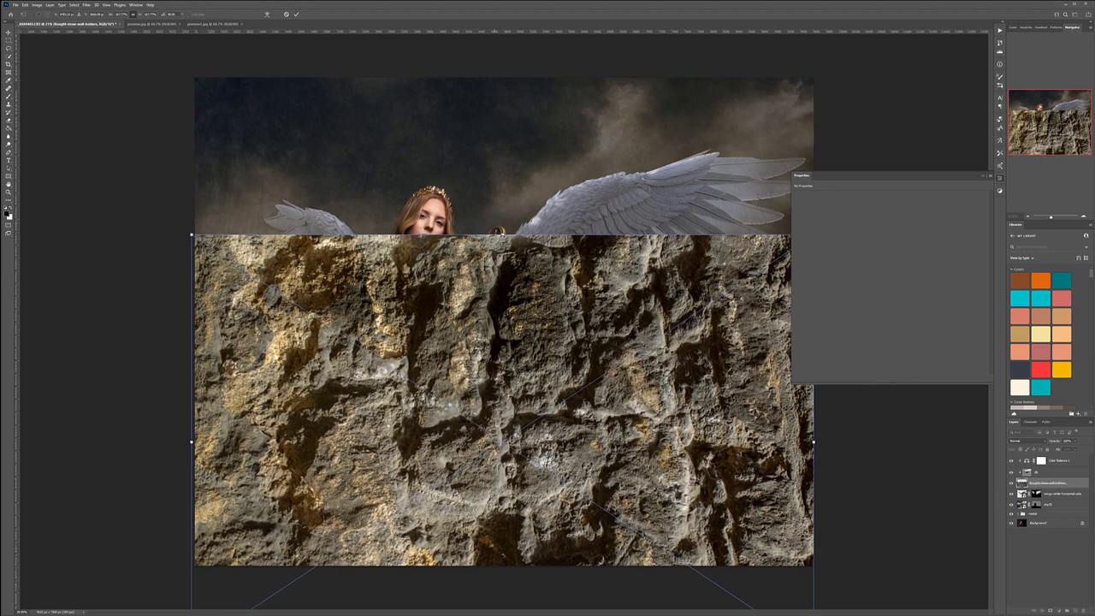
{"action": "left_click_drag", "start_coordinate": [502, 234], "coordinate": [505, 316]}
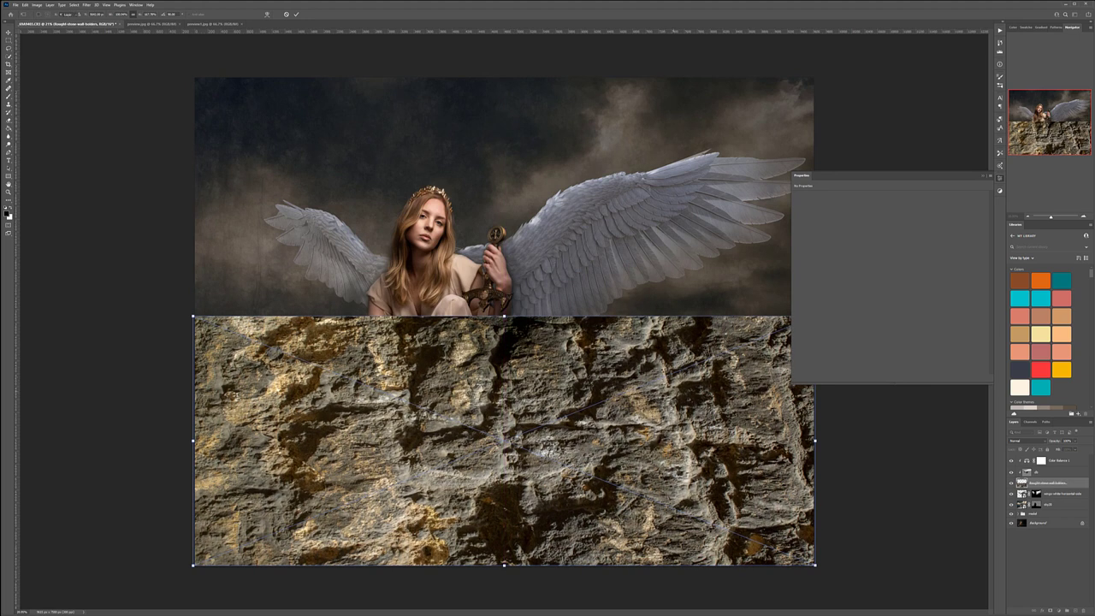
{"action": "key", "text": "Return"}
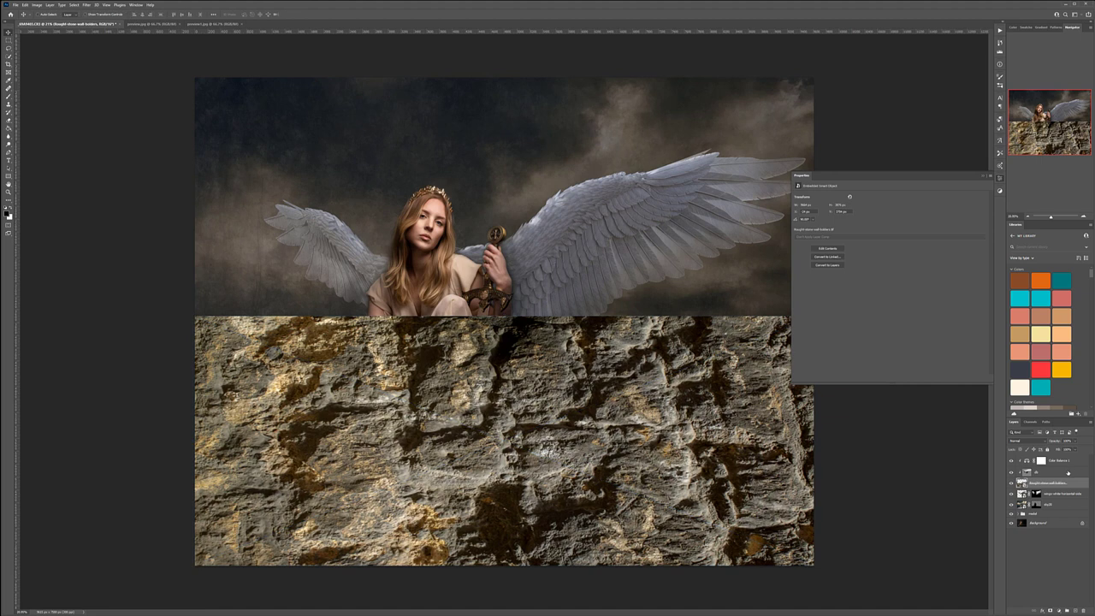
Move the stone wall layer directly above the lower layer group and clip the db and Color Balance layers back to the wings.
{"action": "left_click_drag", "start_coordinate": [1076, 510], "coordinate": [1071, 510]}
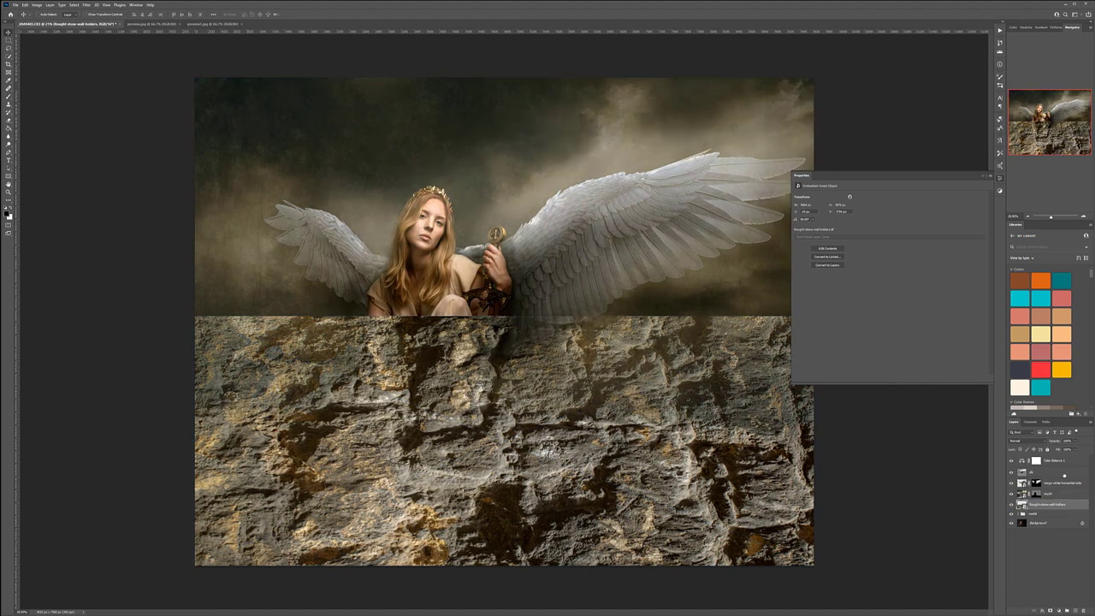
{"action": "left_click", "coordinate": [1066, 476], "text": "alt"}
{"action": "key", "text": "ctrl+alt+g"}
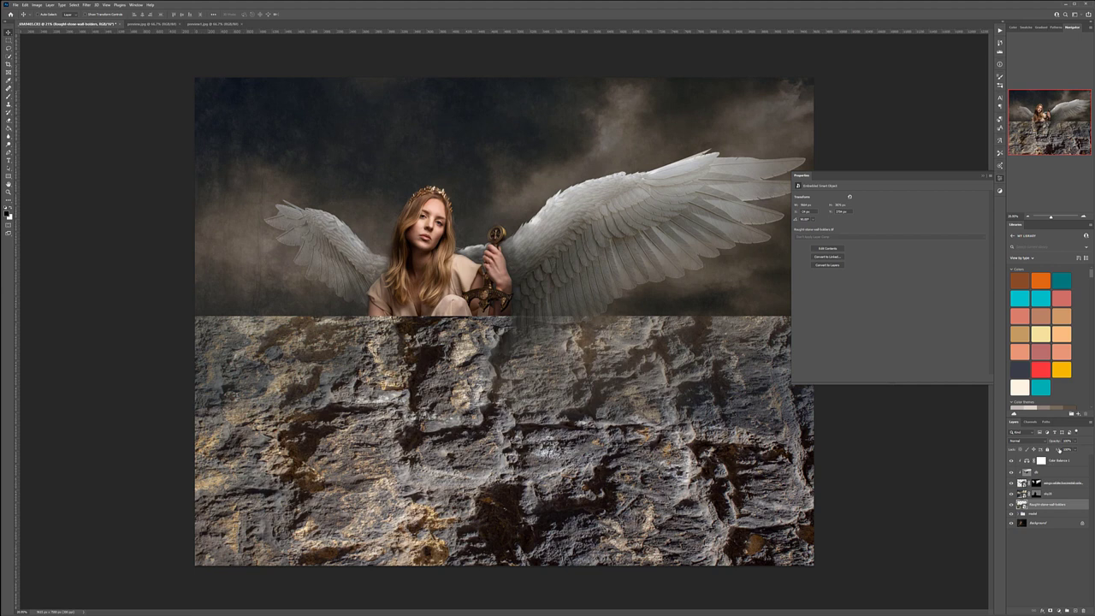
Group the wings, db and Color Balance layers and name the group wing.
{"action": "left_click", "coordinate": [1064, 491]}
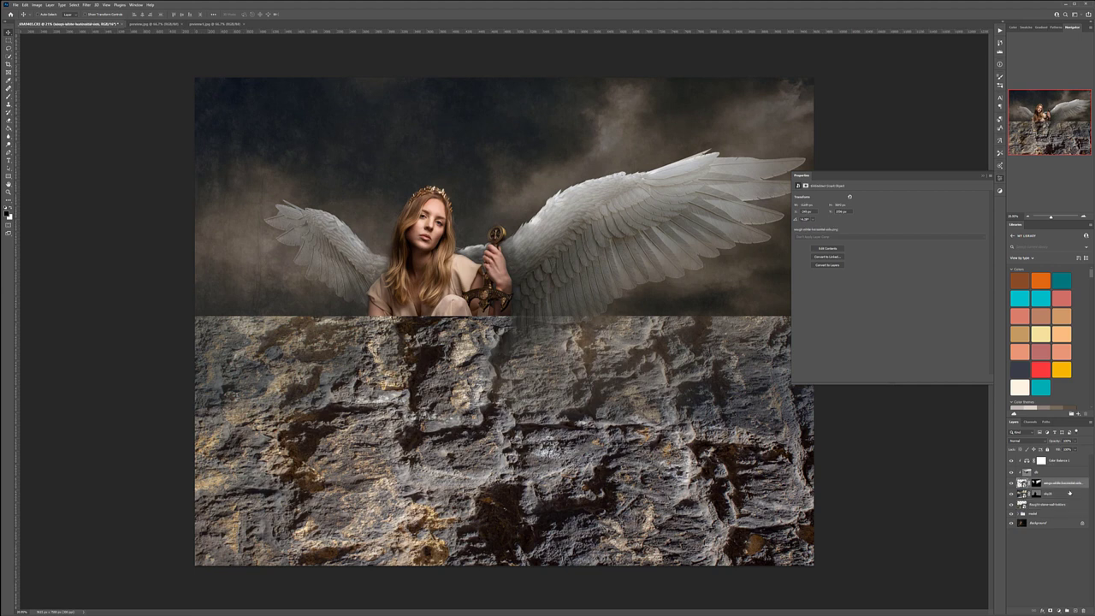
{"action": "left_click", "coordinate": [1070, 464], "text": "shift"}
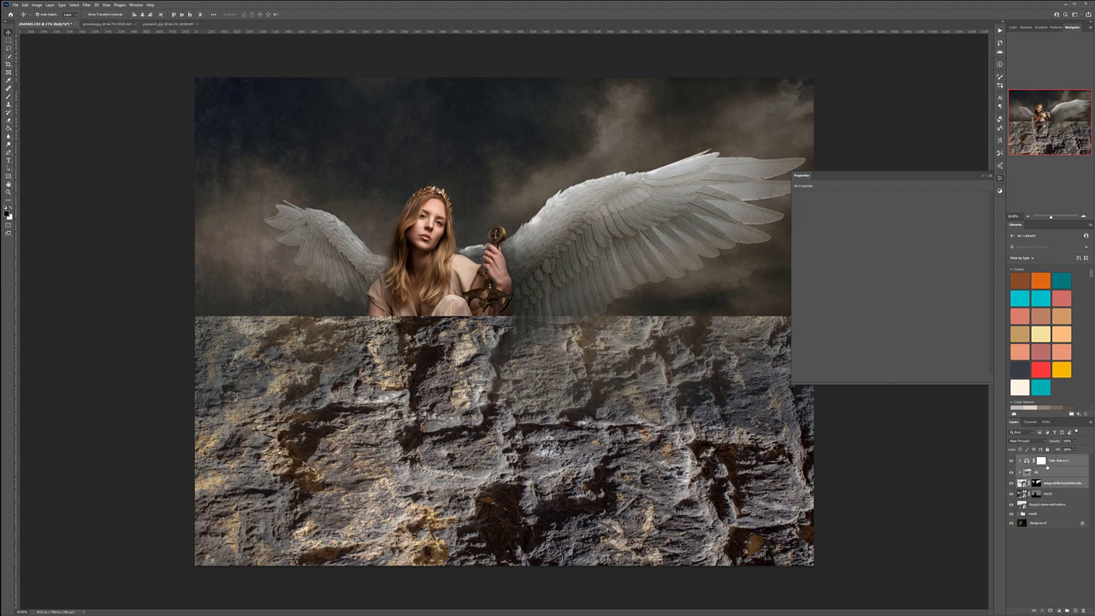
{"action": "key", "text": "ctrl+g"}
{"action": "double_click", "coordinate": [1034, 458]}
{"action": "type", "text": "s"}
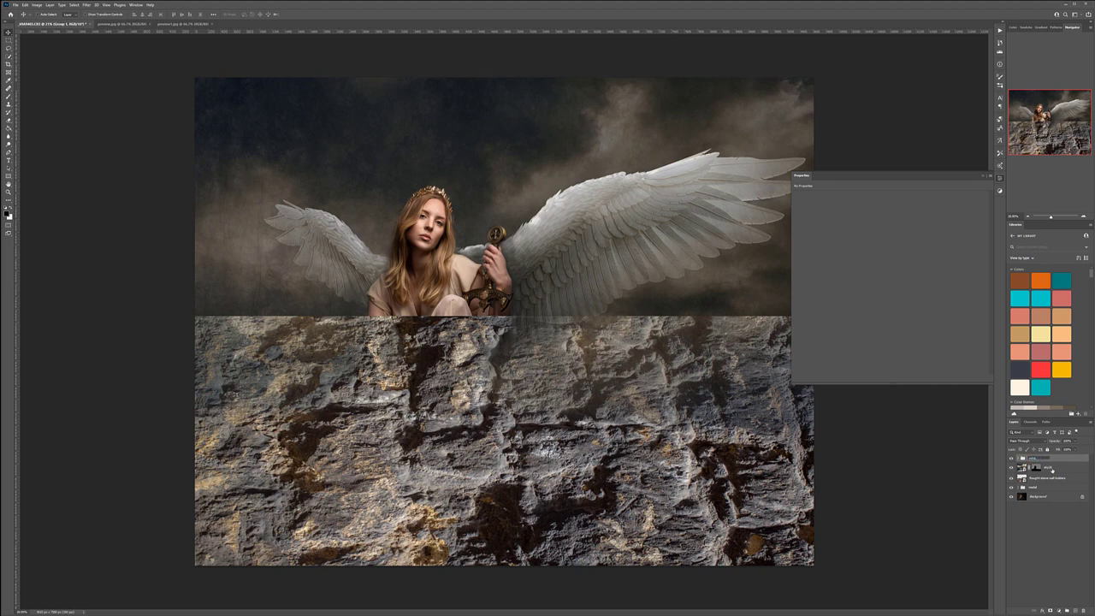
Try the Multiply blend mode on the rough stone wall layer, then set the layer to Soft Light.
{"action": "left_click", "coordinate": [1052, 469]}
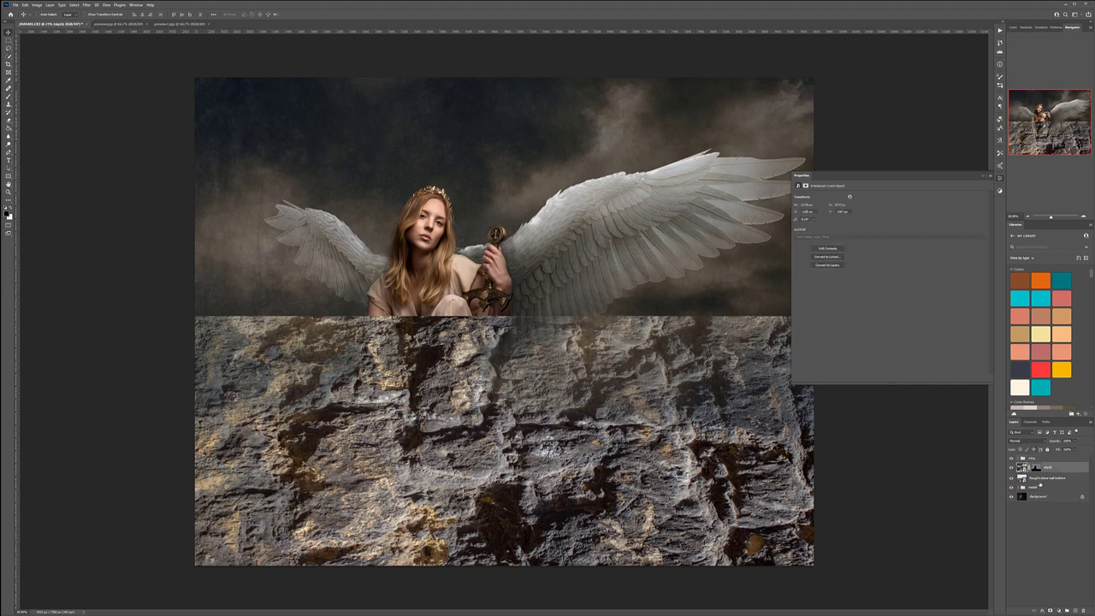
{"action": "left_click", "coordinate": [1040, 479]}
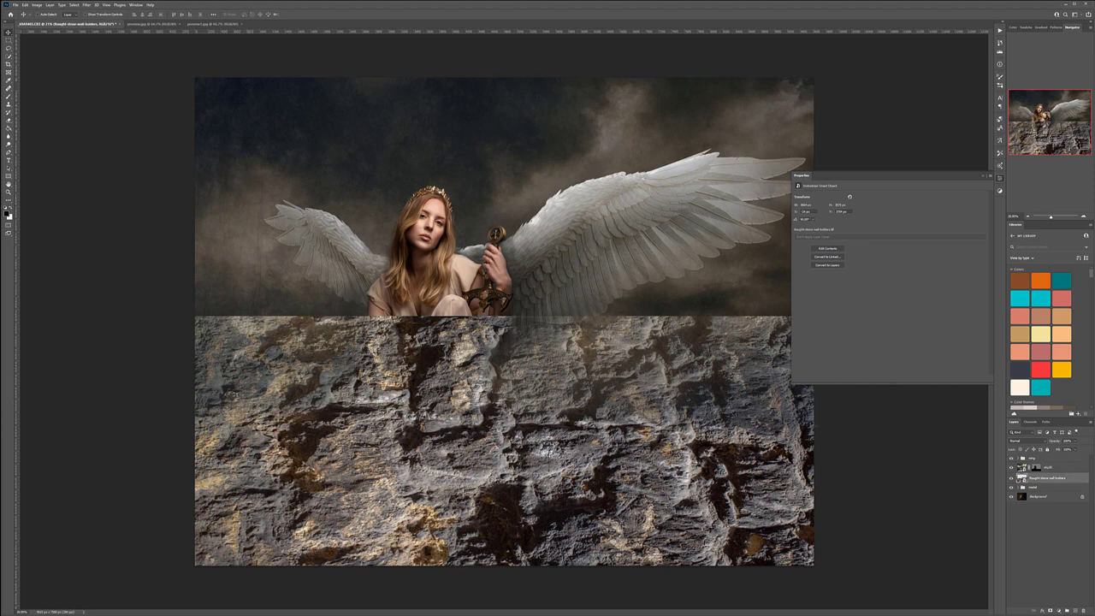
{"action": "left_click", "coordinate": [1022, 440]}
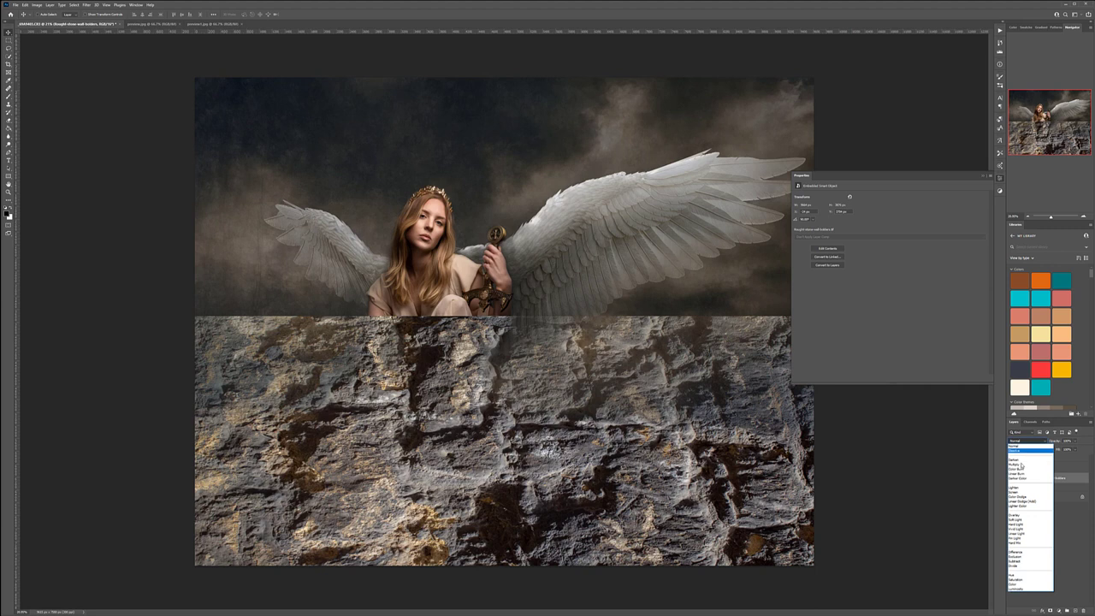
{"action": "left_click", "coordinate": [1018, 464]}
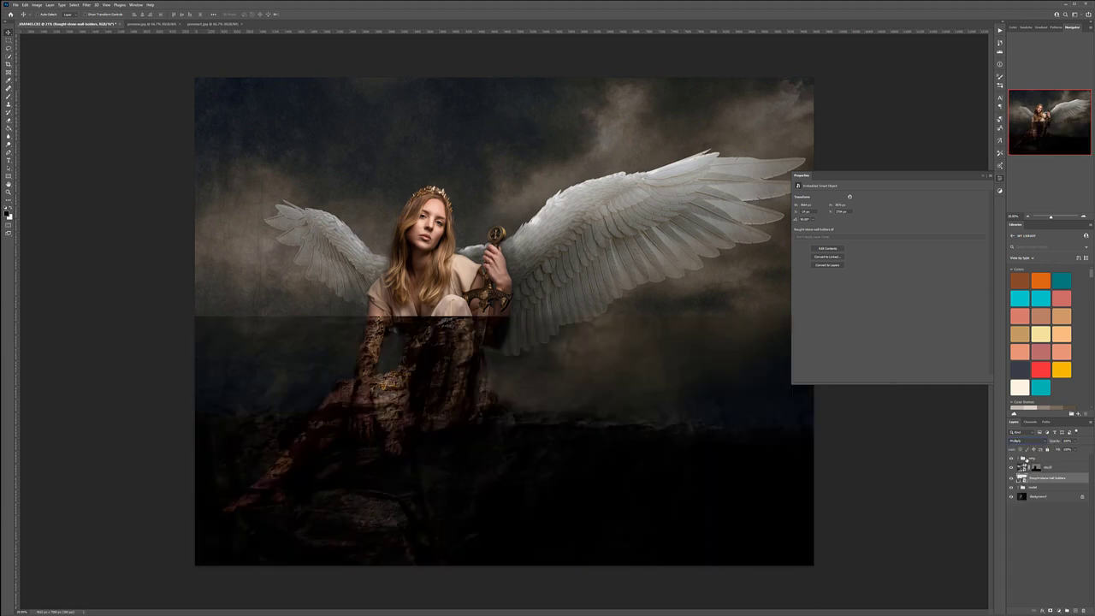
{"action": "left_click", "coordinate": [1024, 440]}
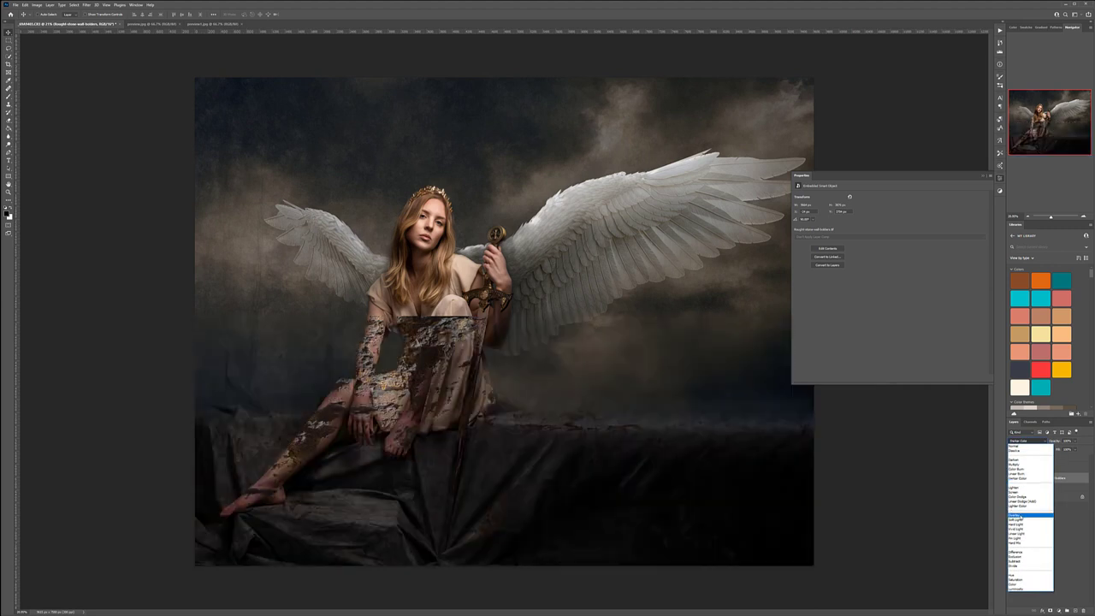
{"action": "left_click", "coordinate": [1021, 518]}
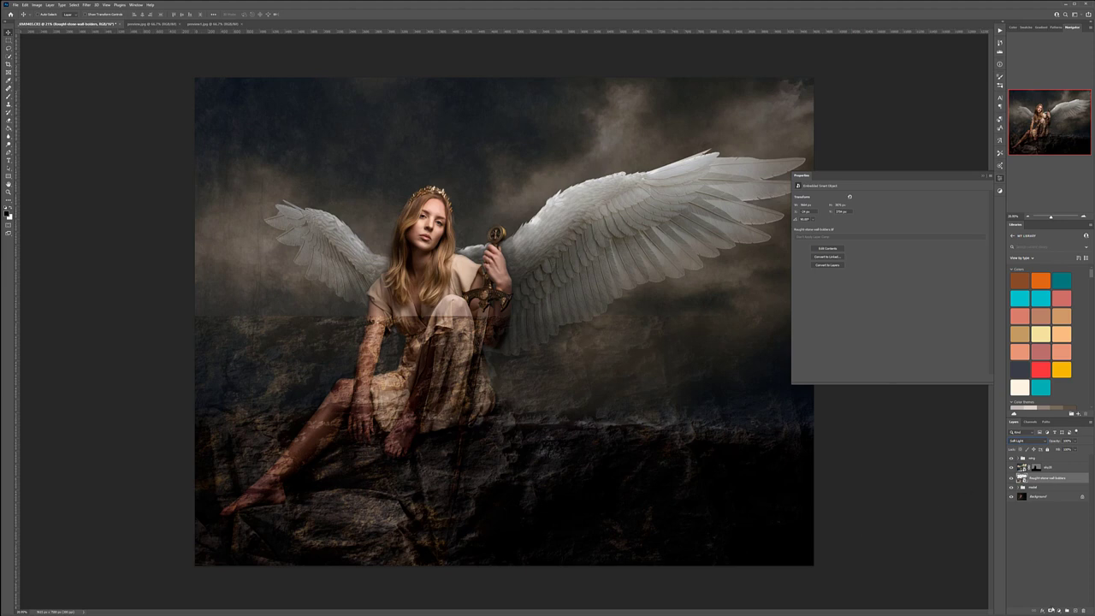
Add a black mask to the stone wall layer and paint white on it over the draped ledge to reveal the texture.
{"action": "left_click", "coordinate": [1049, 610], "text": "alt"}
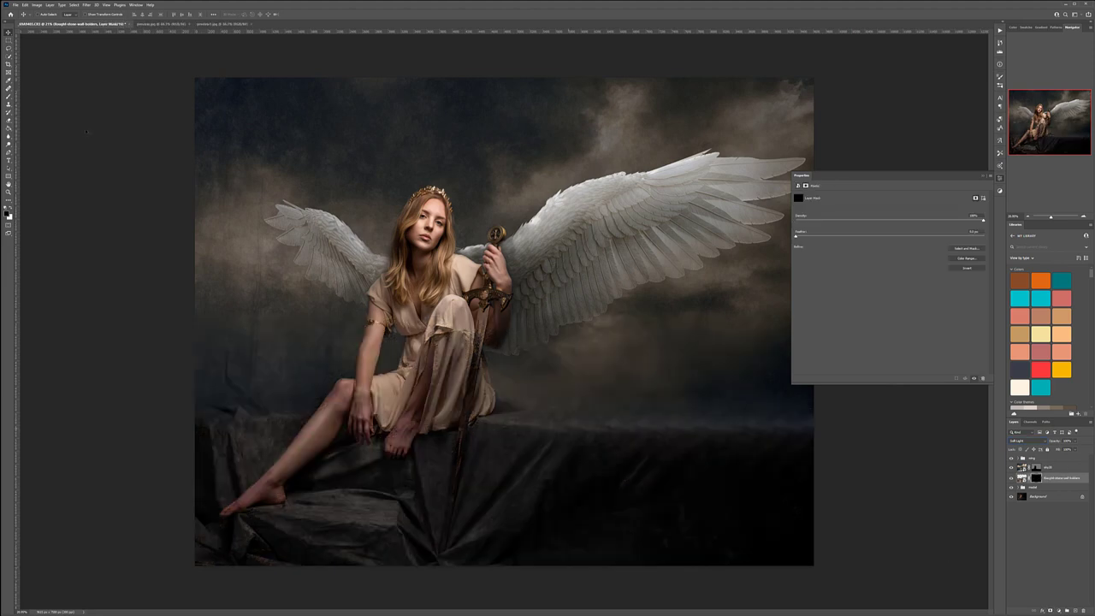
{"action": "left_click", "coordinate": [8, 96]}
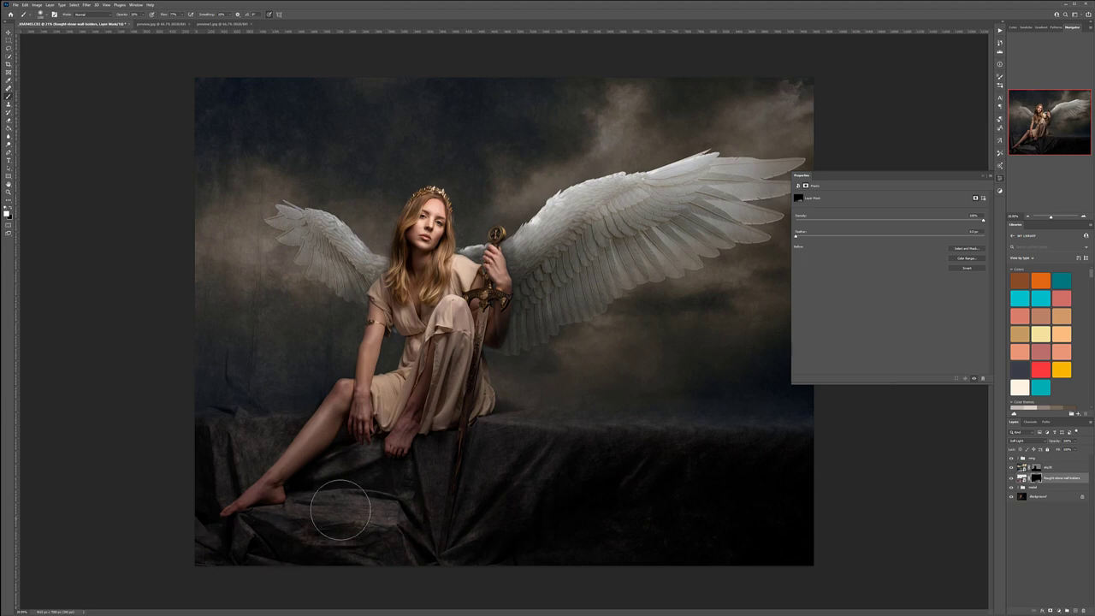
{"action": "scroll", "coordinate": [248, 437], "scroll_direction": "up", "scroll_amount": 2}
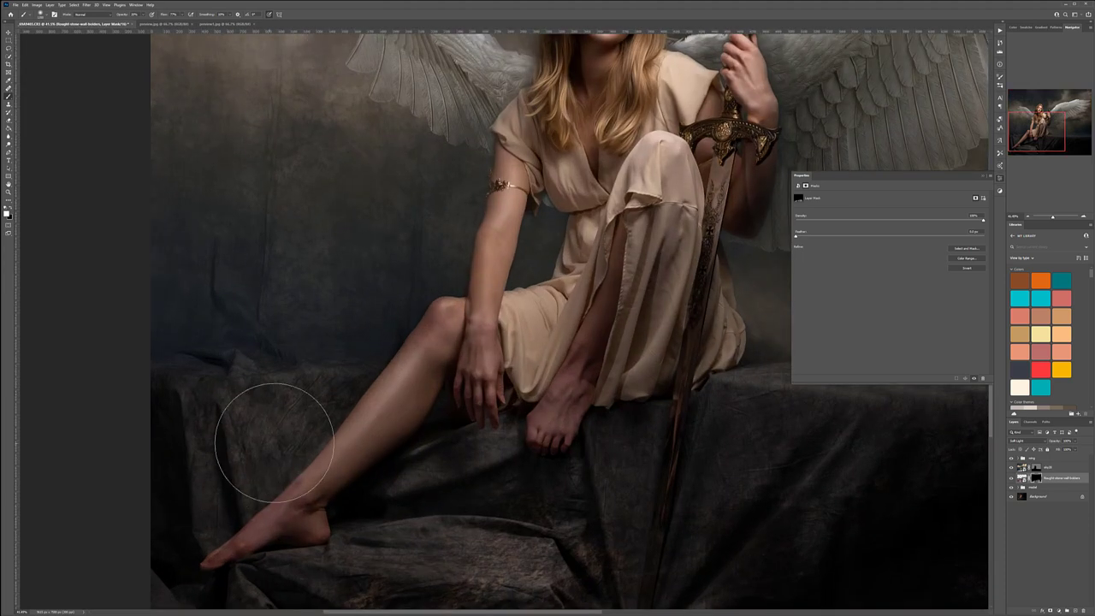
{"action": "key", "text": "bracketleft"}
{"action": "key", "text": "bracketleft"}
{"action": "key", "text": "bracketleft"}
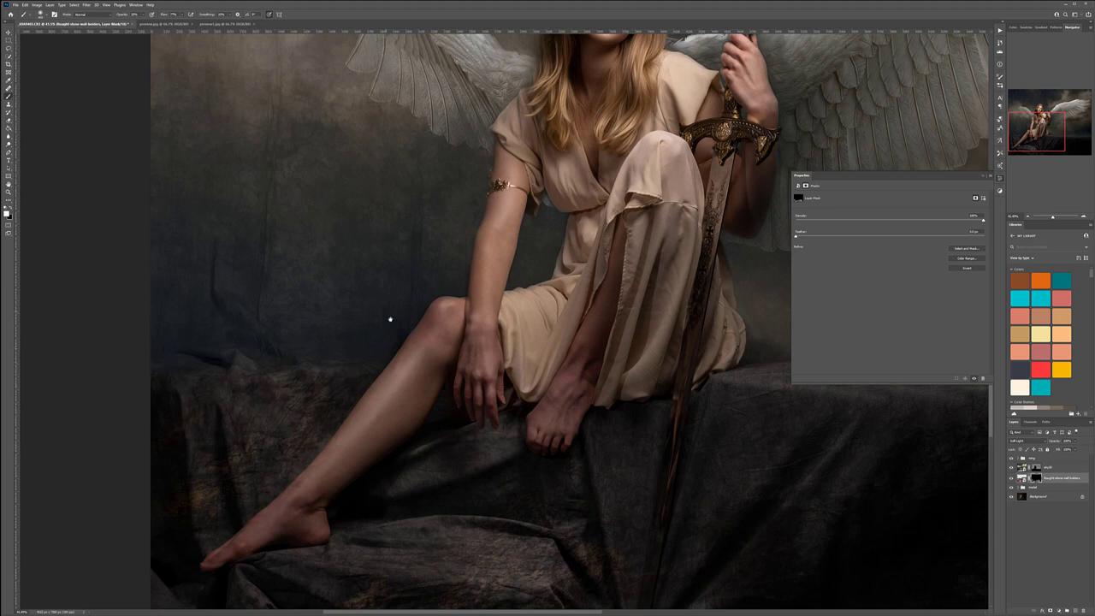
{"action": "scroll", "coordinate": [393, 324], "scroll_direction": "down", "scroll_amount": 3}
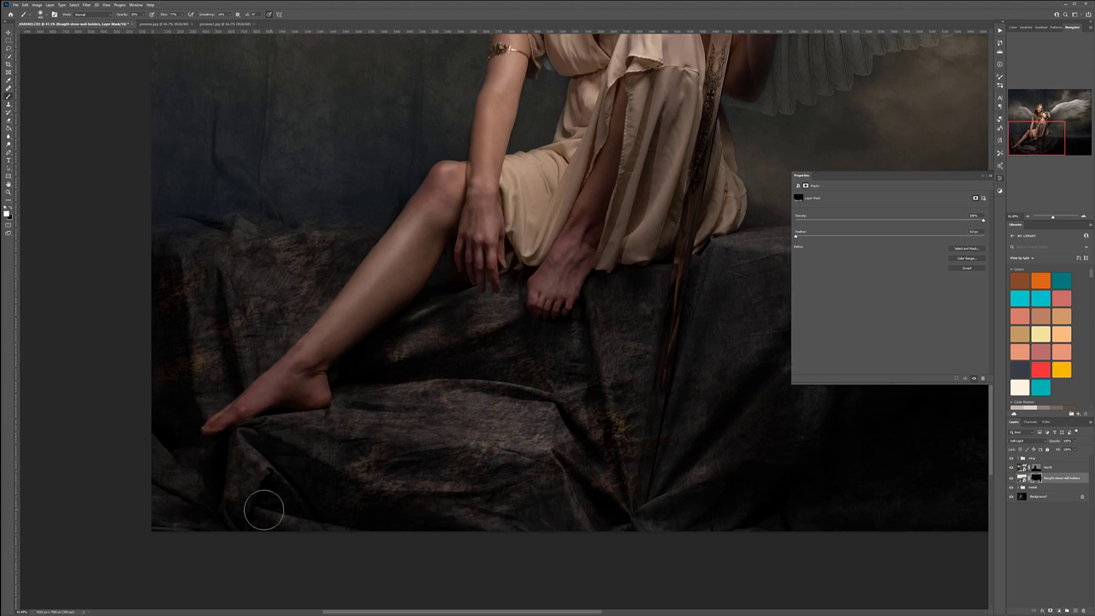
{"action": "key", "text": "ctrl+0"}
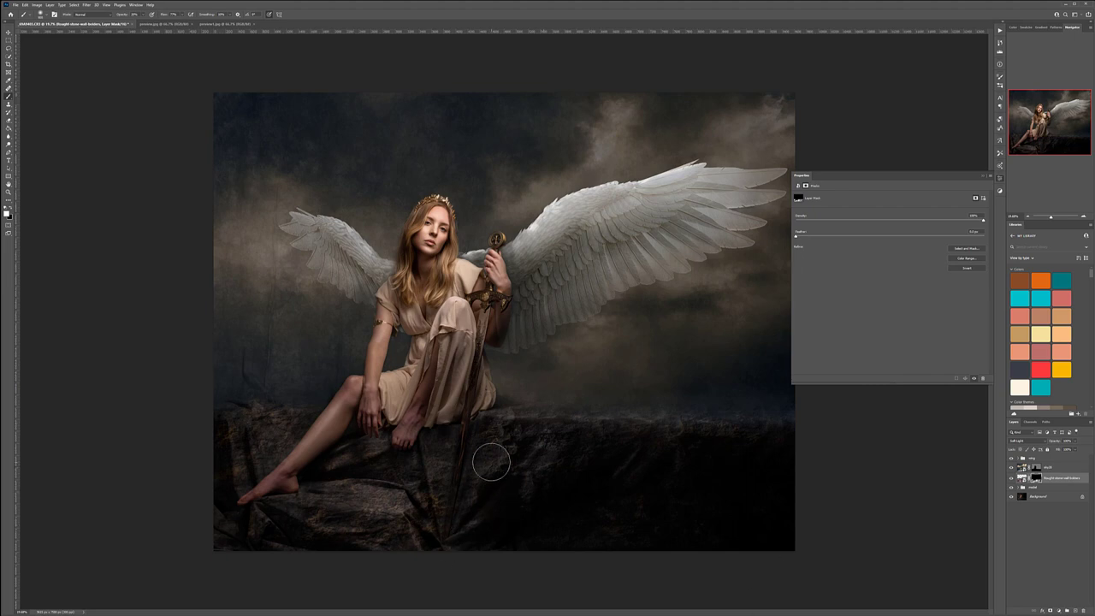
Shrink the brush and paint black on the stone layer's mask along the sword blade to keep the texture off it.
{"action": "scroll", "coordinate": [460, 532], "scroll_direction": "up", "scroll_amount": 5}
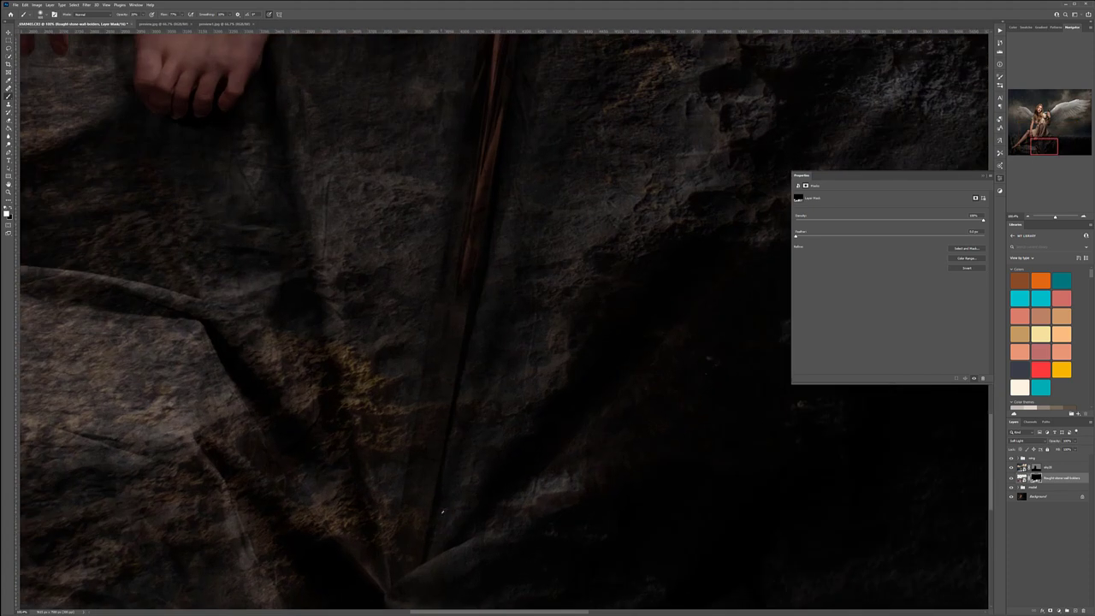
{"action": "key", "text": "bracketleft"}
{"action": "key", "text": "bracketleft"}
{"action": "key", "text": "bracketleft"}
{"action": "key", "text": "bracketleft"}
{"action": "key", "text": "bracketleft"}
{"action": "key", "text": "bracketleft"}
{"action": "key", "text": "bracketleft"}
{"action": "key", "text": "bracketleft"}
{"action": "left_click_drag", "start_coordinate": [514, 166], "coordinate": [521, 362]}
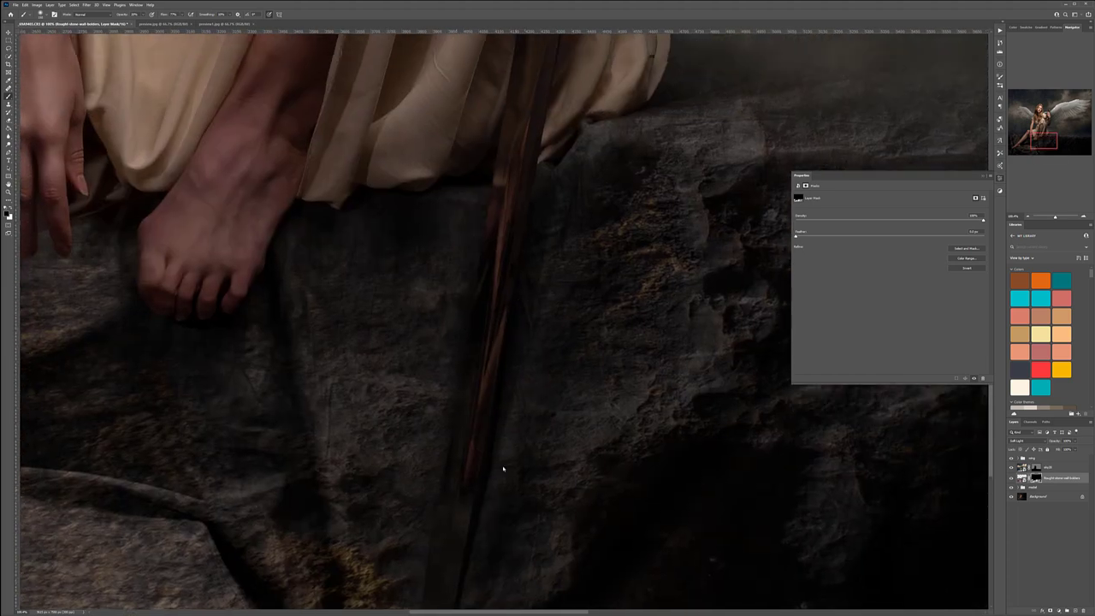
{"action": "scroll", "coordinate": [539, 428], "scroll_direction": "down", "scroll_amount": 8}
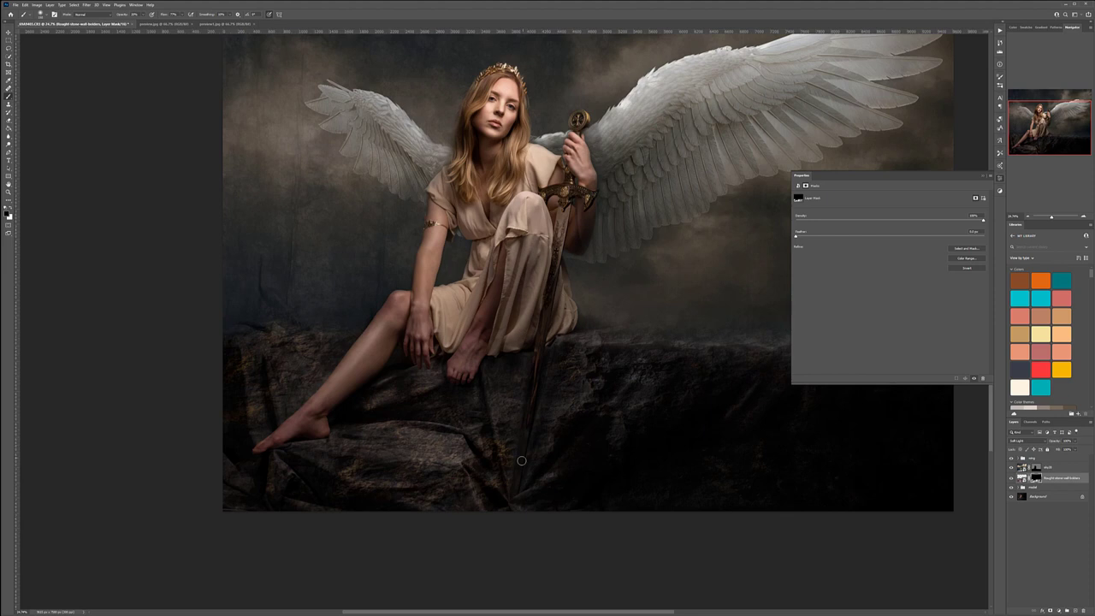
{"action": "scroll", "coordinate": [527, 498], "scroll_direction": "down", "scroll_amount": 3}
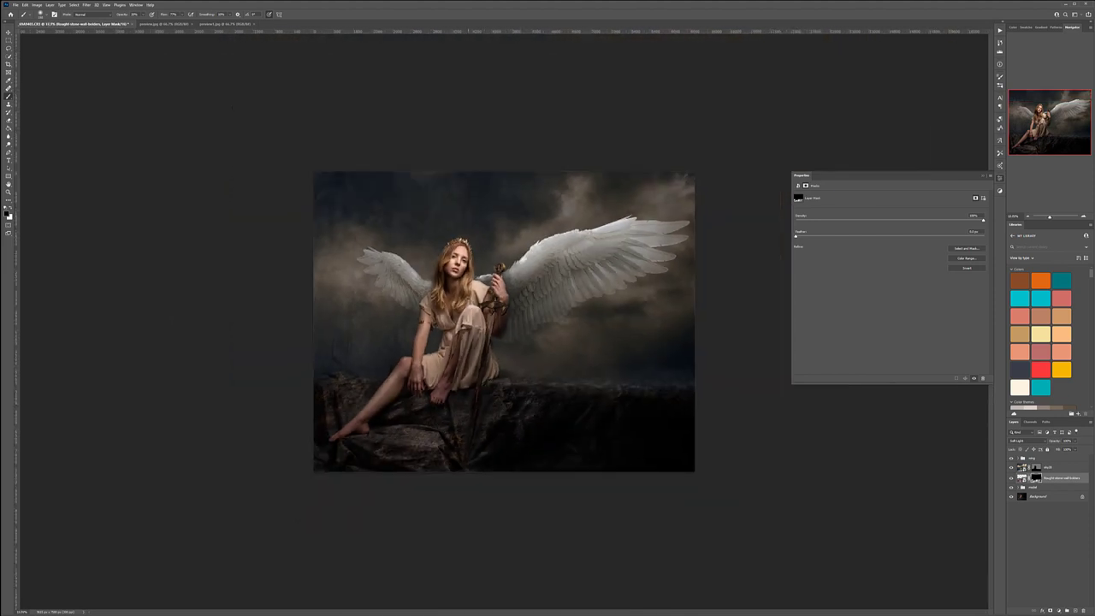
{"action": "key", "text": "ctrl+plus"}
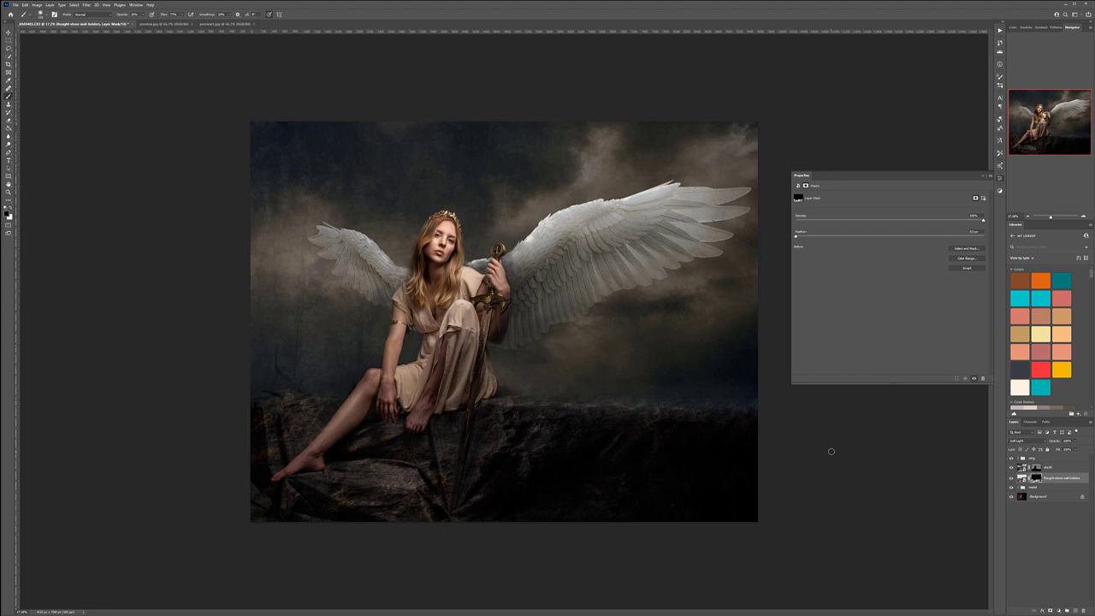
Add an empty layer above the wing group and look through the brush presets, keeping the Soft Round brush.
{"action": "left_click", "coordinate": [1076, 460]}
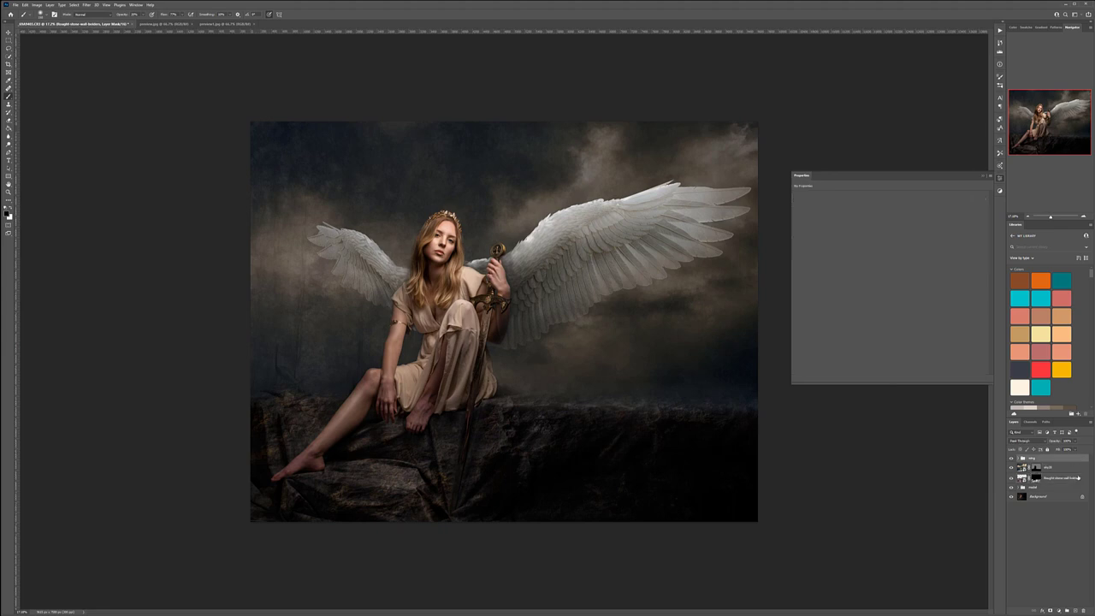
{"action": "left_click", "coordinate": [1075, 611]}
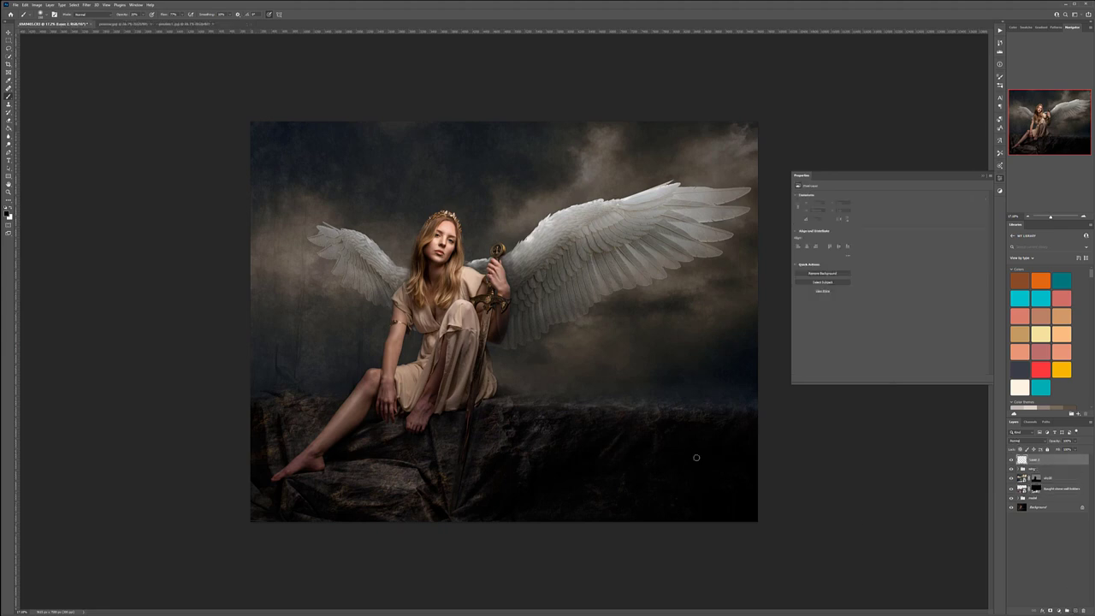
{"action": "right_click", "coordinate": [439, 190]}
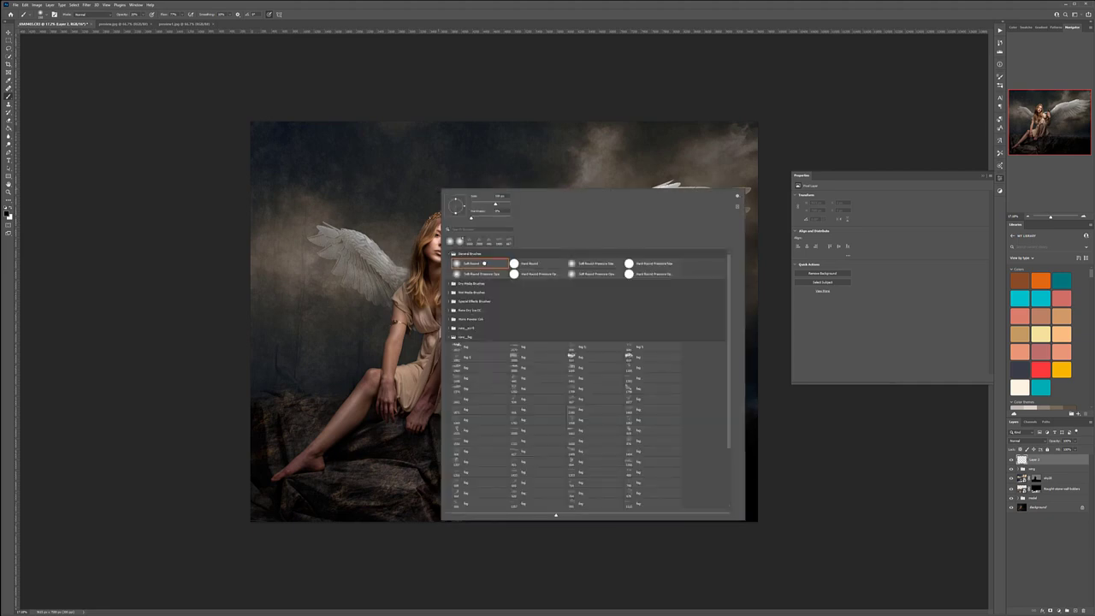
{"action": "left_click", "coordinate": [451, 337]}
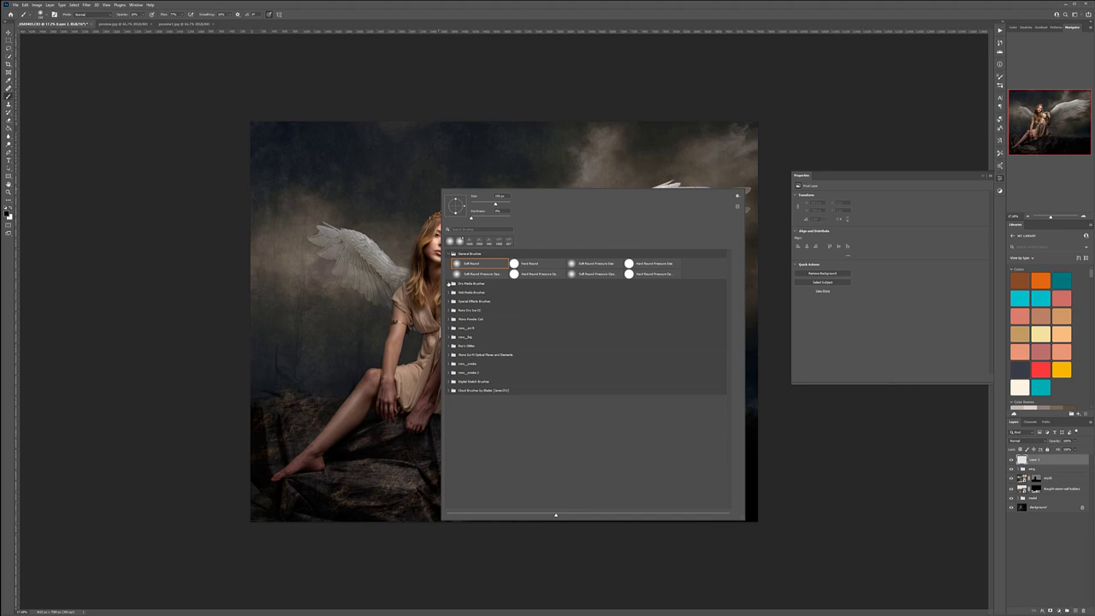
{"action": "left_click", "coordinate": [451, 283]}
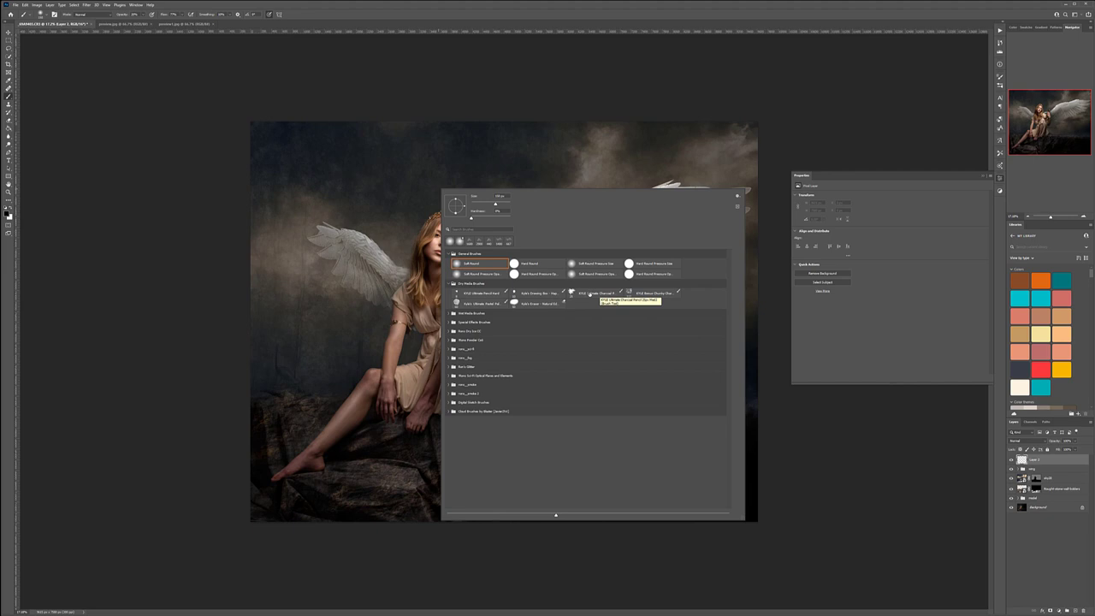
{"action": "left_click", "coordinate": [451, 283]}
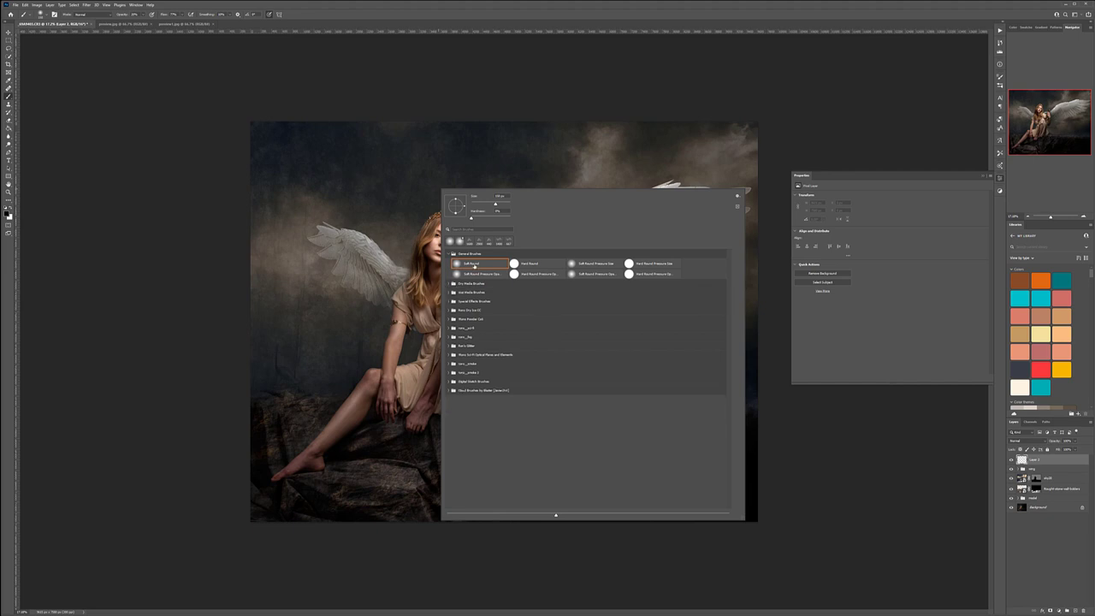
{"action": "left_click", "coordinate": [810, 127]}
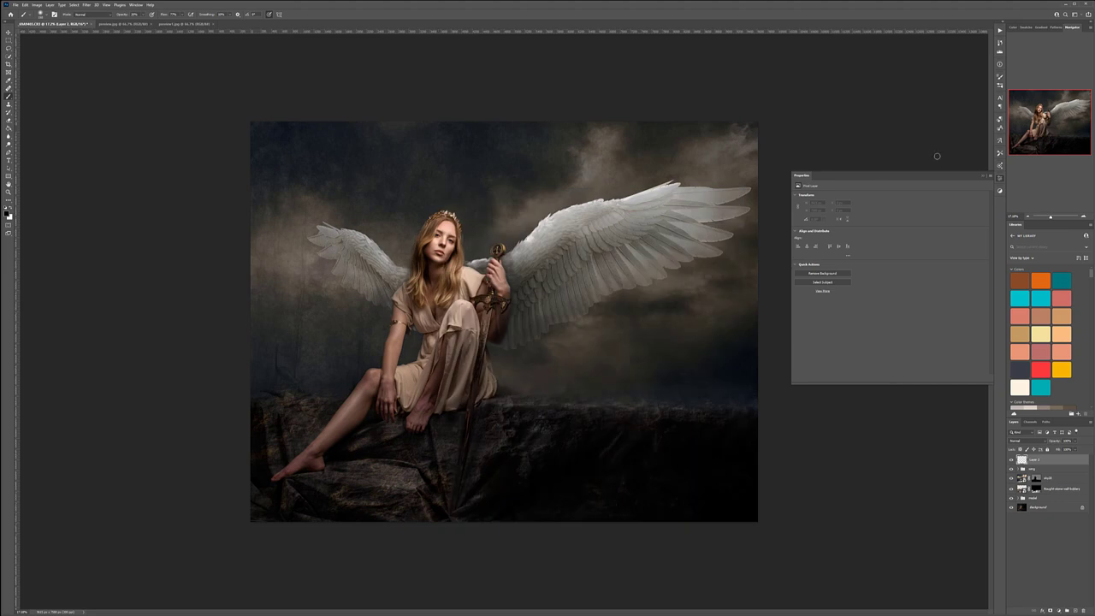
Set the brush's shape dynamics to 59% size jitter, 27% angle jitter and 41% roundness jitter.
{"action": "left_click", "coordinate": [1000, 79]}
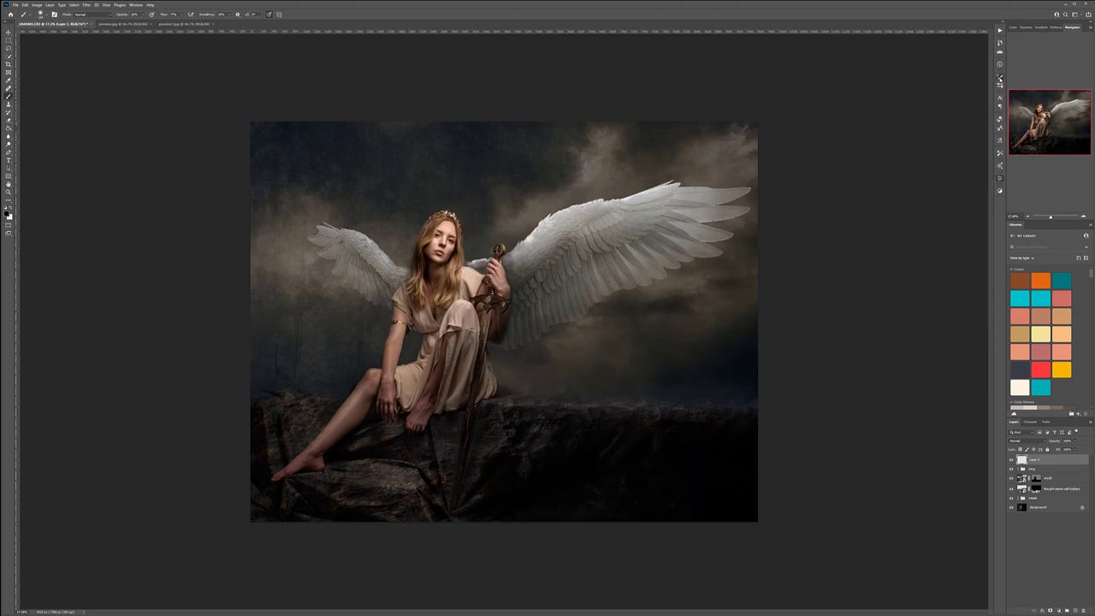
{"action": "left_click", "coordinate": [1000, 79]}
{"action": "left_click", "coordinate": [1000, 79]}
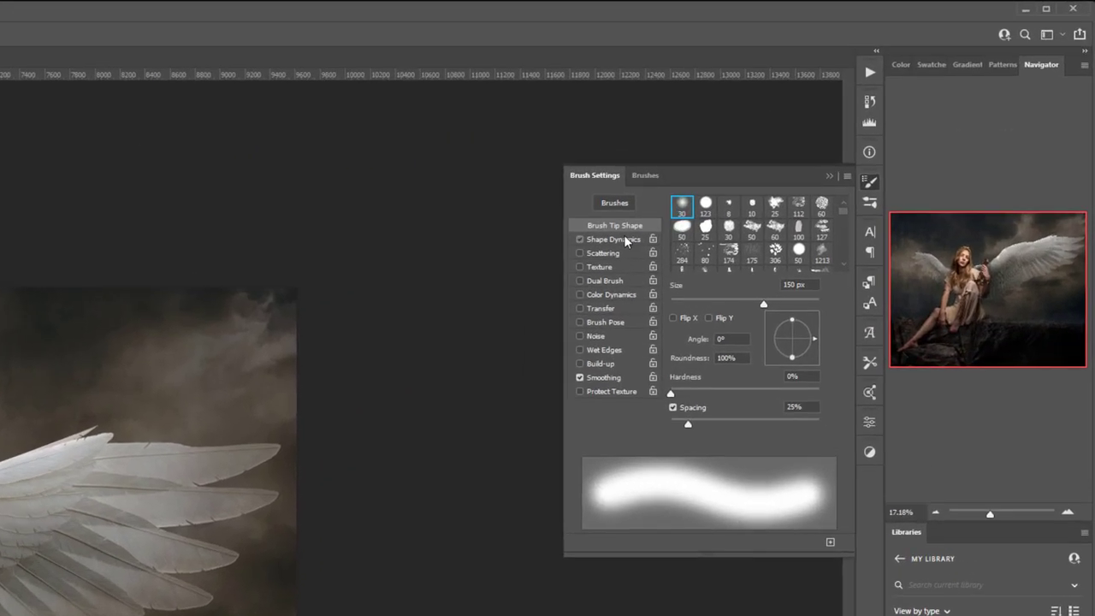
{"action": "left_click", "coordinate": [887, 101]}
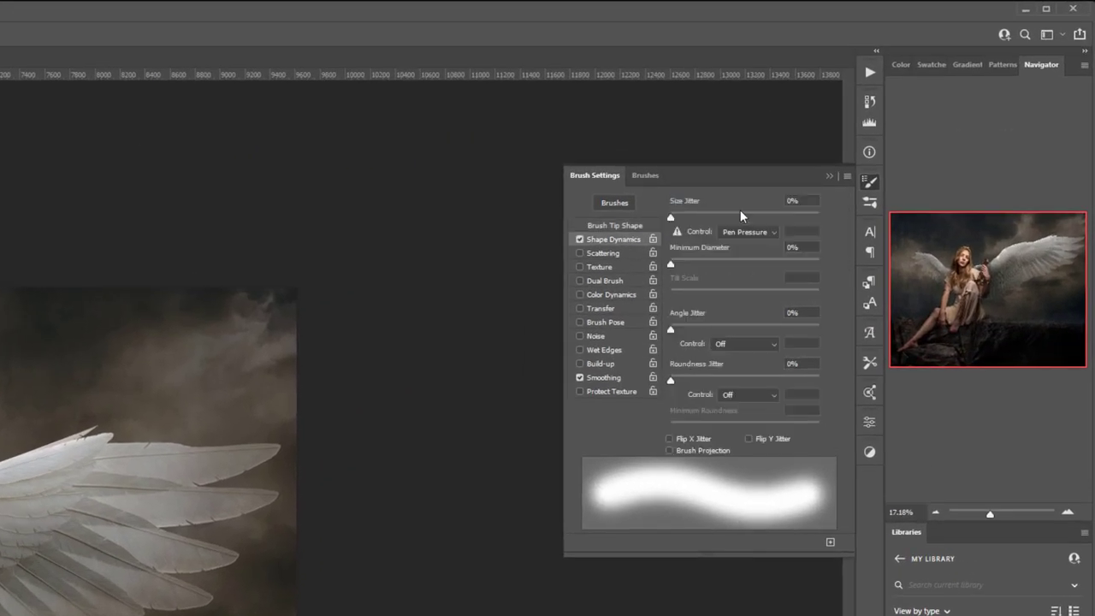
{"action": "left_click_drag", "start_coordinate": [683, 212], "coordinate": [766, 212]}
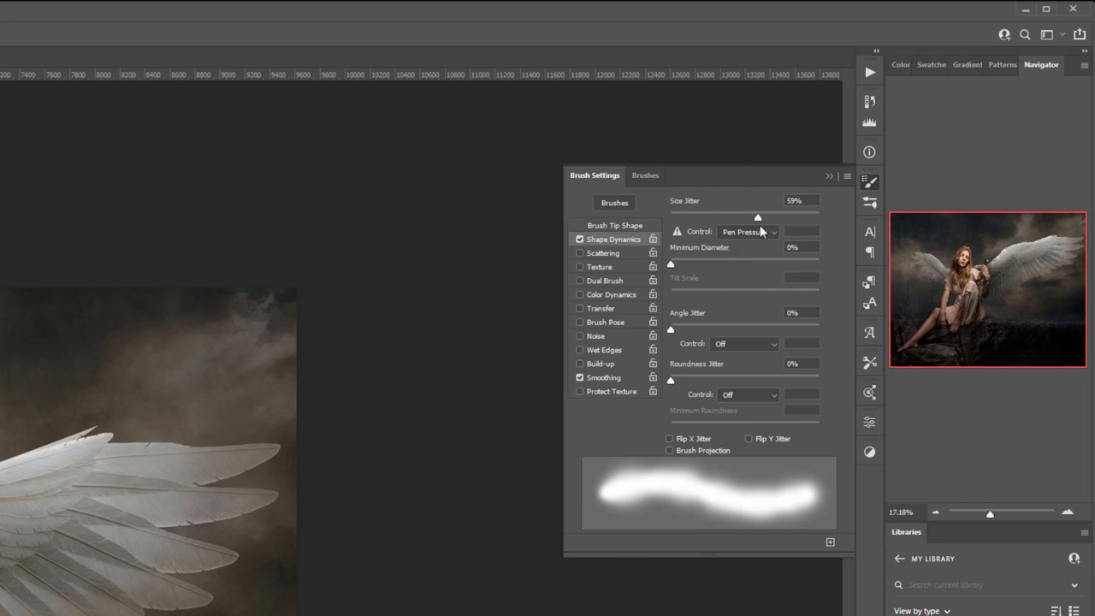
{"action": "left_click_drag", "start_coordinate": [679, 330], "coordinate": [712, 325]}
{"action": "left_click_drag", "start_coordinate": [695, 376], "coordinate": [731, 377]}
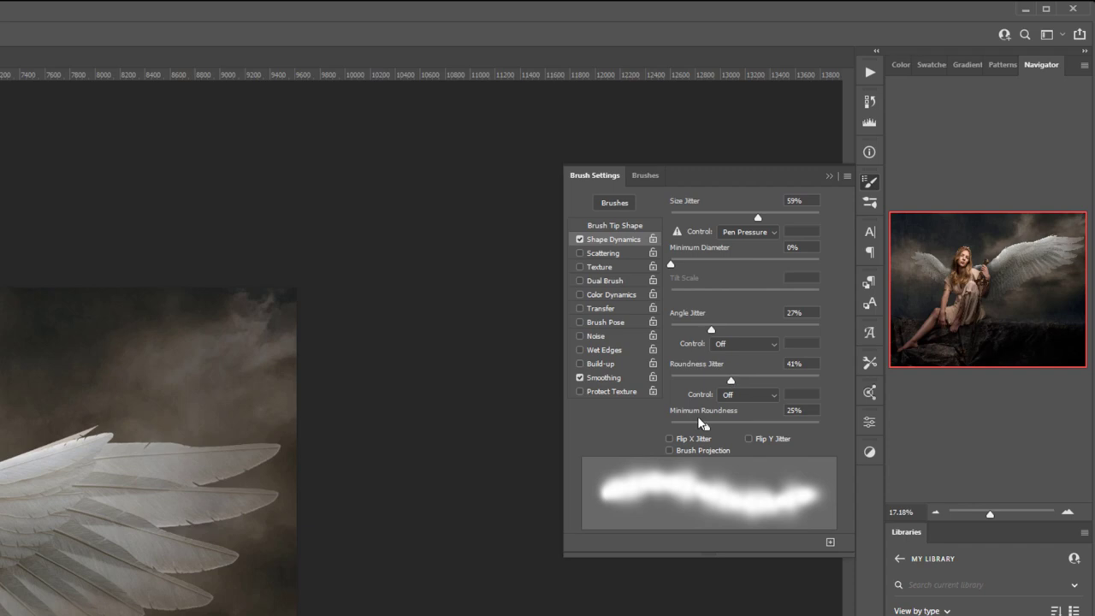
Enable scattering for the brush with 34% scatter, a count of 2 and 9% count jitter.
{"action": "left_click", "coordinate": [615, 253]}
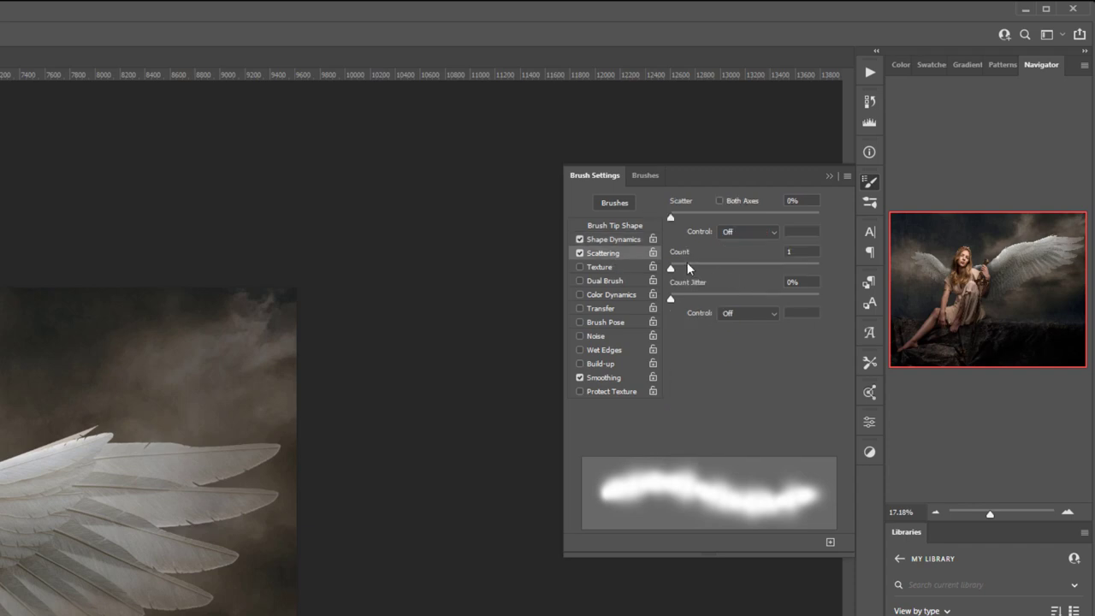
{"action": "mouse_move", "coordinate": [664, 214]}
{"action": "left_mouse_down"}
{"action": "mouse_move", "coordinate": [694, 215]}
{"action": "mouse_move", "coordinate": [676, 214]}
{"action": "left_mouse_up"}
{"action": "left_click_drag", "start_coordinate": [684, 262], "coordinate": [686, 294]}
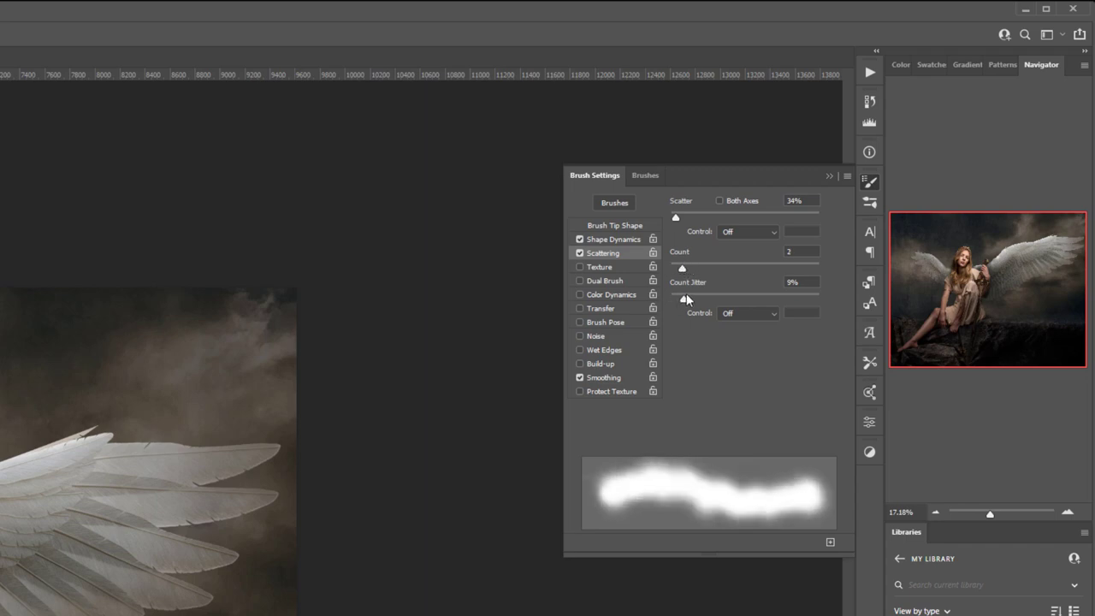
Set the brush tip's angle to 89° and its roundness to 63%, and greatly enlarge the brush.
{"action": "left_click", "coordinate": [614, 239]}
{"action": "left_click", "coordinate": [618, 225]}
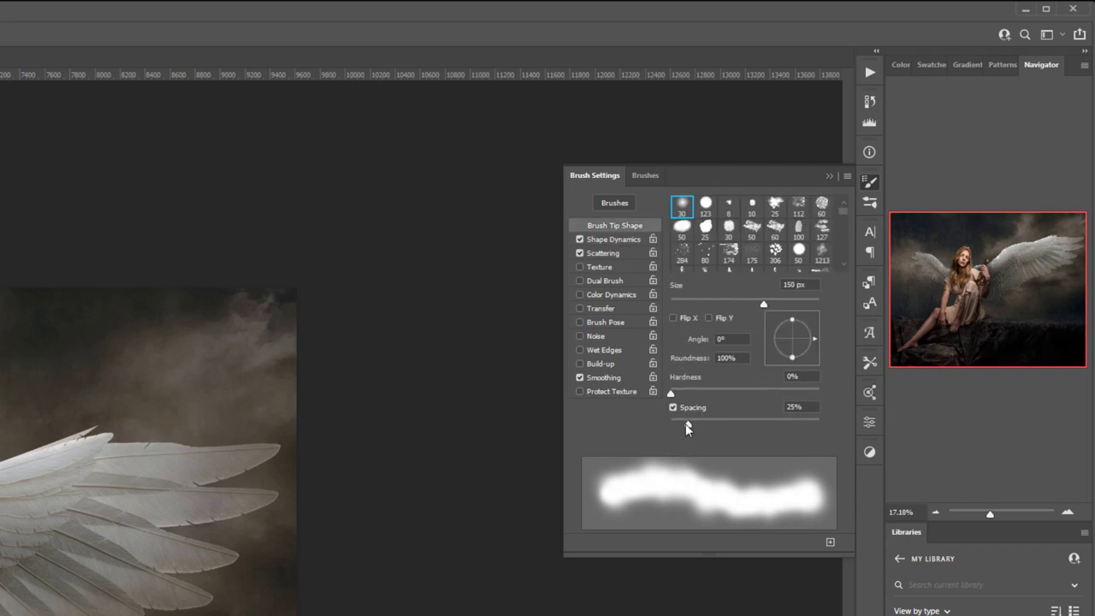
{"action": "mouse_move", "coordinate": [791, 358]}
{"action": "left_mouse_down"}
{"action": "mouse_move", "coordinate": [803, 339]}
{"action": "mouse_move", "coordinate": [791, 326]}
{"action": "mouse_move", "coordinate": [813, 342]}
{"action": "mouse_move", "coordinate": [793, 319]}
{"action": "left_mouse_up"}
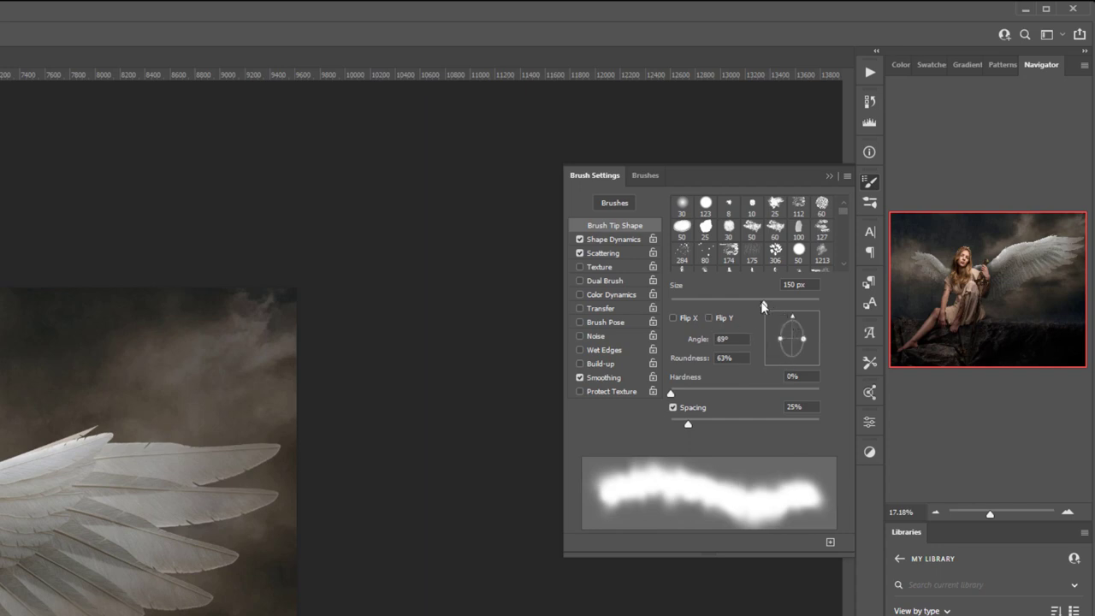
{"action": "mouse_move", "coordinate": [783, 302]}
{"action": "left_mouse_down"}
{"action": "mouse_move", "coordinate": [717, 304]}
{"action": "mouse_move", "coordinate": [769, 301]}
{"action": "left_mouse_up"}
{"action": "key", "text": "bracketright"}
{"action": "key", "text": "bracketright"}
{"action": "key", "text": "bracketright"}
{"action": "key", "text": "bracketright"}
{"action": "key", "text": "bracketright"}
{"action": "key", "text": "bracketright"}
{"action": "key", "text": "bracketright"}
{"action": "key", "text": "bracketright"}
{"action": "key", "text": "bracketright"}
{"action": "key", "text": "bracketright"}
{"action": "key", "text": "bracketright"}
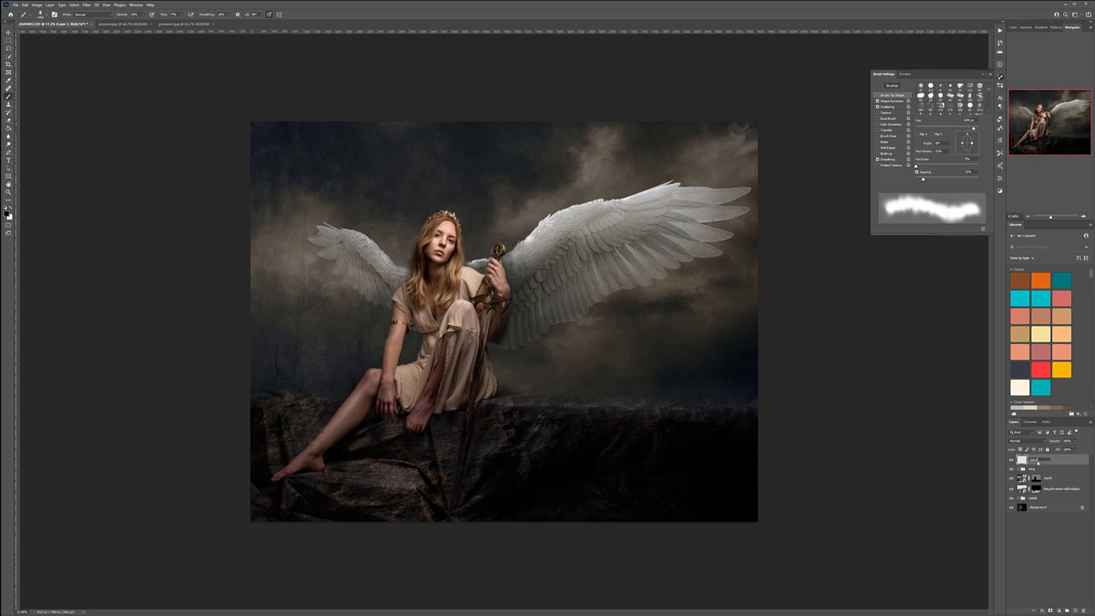
Name the new layer "cloud" and dab soft sampled-colour spots along the ledge's edge below the large wing.
{"action": "key", "text": "Return"}
{"action": "mouse_move", "coordinate": [500, 362]}
{"action": "left_mouse_down"}
{"action": "mouse_move", "coordinate": [676, 341]}
{"action": "mouse_move", "coordinate": [572, 371]}
{"action": "mouse_move", "coordinate": [551, 404]}
{"action": "mouse_move", "coordinate": [631, 421]}
{"action": "mouse_move", "coordinate": [665, 389]}
{"action": "mouse_move", "coordinate": [690, 384]}
{"action": "mouse_move", "coordinate": [694, 398]}
{"action": "mouse_move", "coordinate": [752, 422]}
{"action": "left_mouse_up"}
{"action": "key", "text": "ctrl+z"}
{"action": "left_click", "coordinate": [651, 417]}
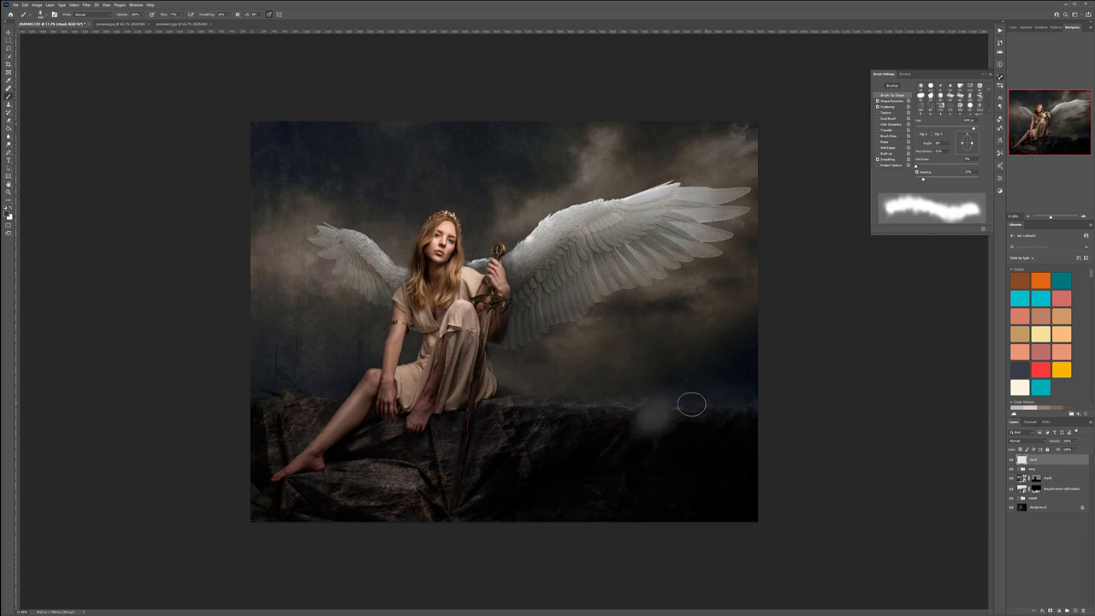
{"action": "left_click", "coordinate": [700, 409]}
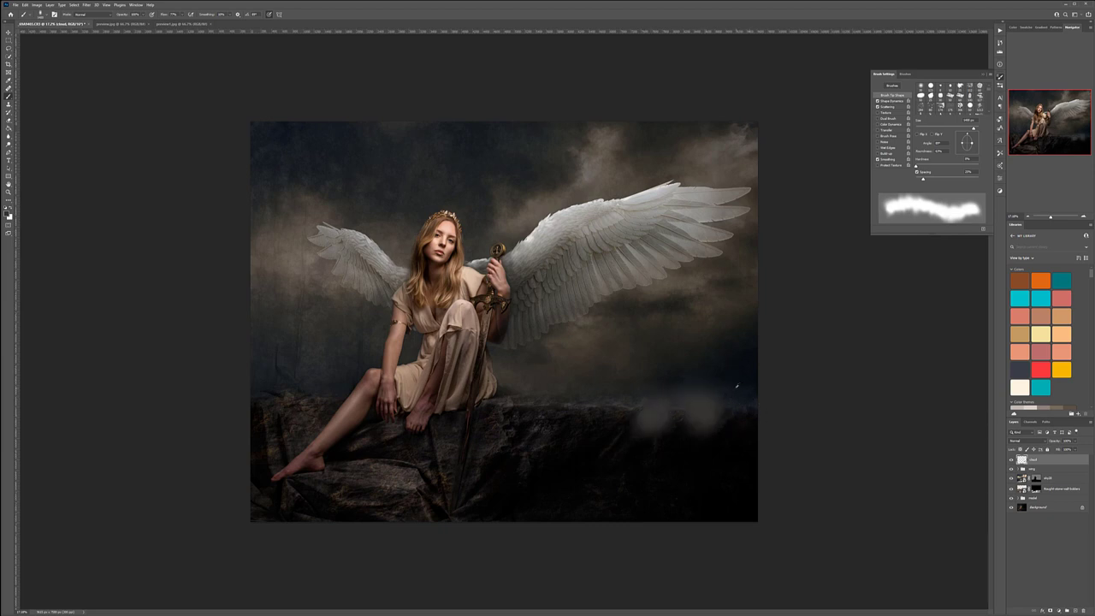
{"action": "left_click", "coordinate": [652, 375], "text": "alt"}
{"action": "left_click", "coordinate": [609, 408]}
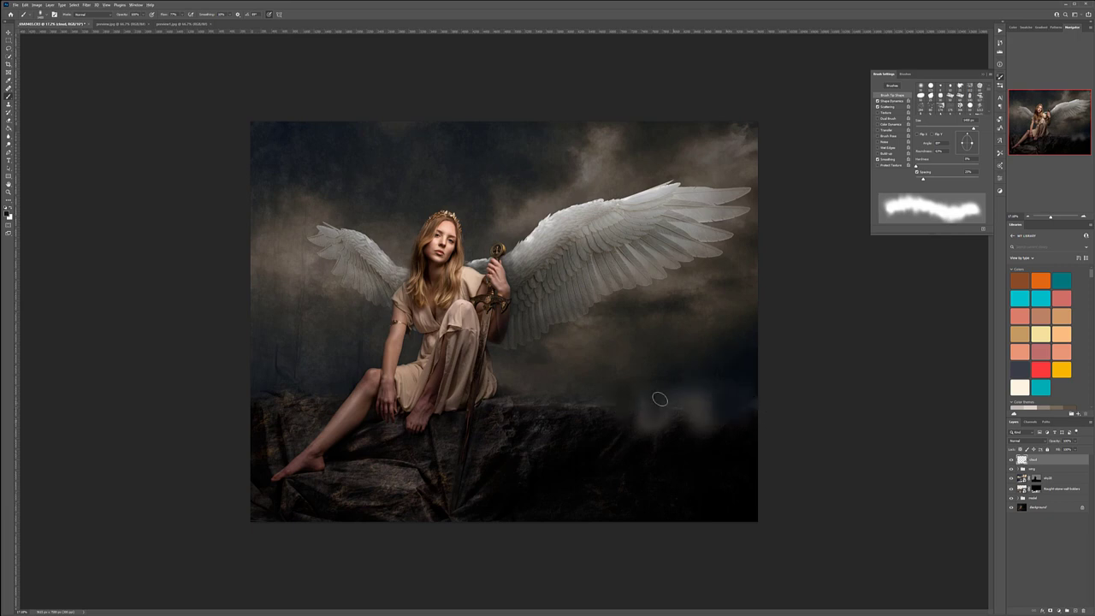
Paint smaller cloud puffs in sampled background tones along the ledge's upper edge, from the woman's dress to the image's far side.
{"action": "key", "text": "bracketleft"}
{"action": "key", "text": "bracketleft"}
{"action": "left_click", "coordinate": [577, 327], "text": "alt"}
{"action": "left_click", "coordinate": [608, 400]}
{"action": "left_click", "coordinate": [629, 406]}
{"action": "left_click", "coordinate": [562, 413]}
{"action": "mouse_move", "coordinate": [512, 400]}
{"action": "left_mouse_down"}
{"action": "mouse_move", "coordinate": [584, 404]}
{"action": "mouse_move", "coordinate": [605, 390]}
{"action": "mouse_move", "coordinate": [593, 420]}
{"action": "mouse_move", "coordinate": [493, 419]}
{"action": "mouse_move", "coordinate": [522, 419]}
{"action": "mouse_move", "coordinate": [519, 403]}
{"action": "mouse_move", "coordinate": [642, 436]}
{"action": "mouse_move", "coordinate": [583, 391]}
{"action": "mouse_move", "coordinate": [675, 400]}
{"action": "mouse_move", "coordinate": [693, 424]}
{"action": "mouse_move", "coordinate": [685, 431]}
{"action": "mouse_move", "coordinate": [723, 381]}
{"action": "mouse_move", "coordinate": [713, 387]}
{"action": "mouse_move", "coordinate": [740, 396]}
{"action": "mouse_move", "coordinate": [738, 408]}
{"action": "mouse_move", "coordinate": [757, 400]}
{"action": "mouse_move", "coordinate": [719, 387]}
{"action": "mouse_move", "coordinate": [759, 403]}
{"action": "left_mouse_up"}
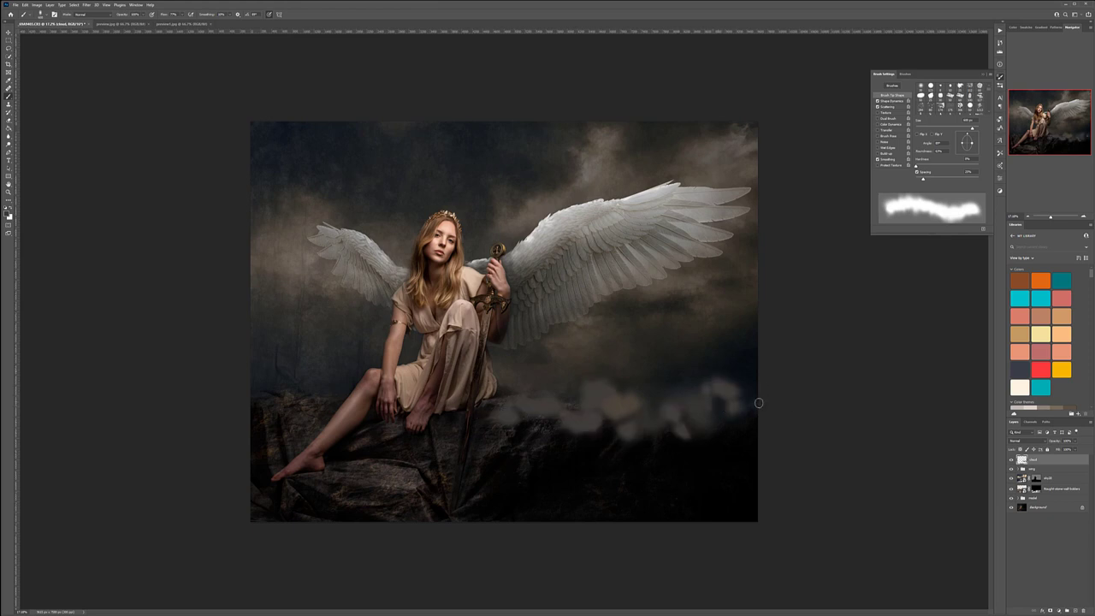
Paint more cloud puffs beside the woman's leg and across the ledge's front, using tones sampled from the backdrop.
{"action": "mouse_move", "coordinate": [287, 389]}
{"action": "left_mouse_down"}
{"action": "mouse_move", "coordinate": [319, 399]}
{"action": "mouse_move", "coordinate": [292, 410]}
{"action": "mouse_move", "coordinate": [331, 397]}
{"action": "mouse_move", "coordinate": [337, 412]}
{"action": "mouse_move", "coordinate": [246, 407]}
{"action": "mouse_move", "coordinate": [280, 393]}
{"action": "mouse_move", "coordinate": [280, 416]}
{"action": "mouse_move", "coordinate": [323, 402]}
{"action": "mouse_move", "coordinate": [303, 395]}
{"action": "mouse_move", "coordinate": [340, 402]}
{"action": "mouse_move", "coordinate": [276, 394]}
{"action": "mouse_move", "coordinate": [348, 401]}
{"action": "left_mouse_up"}
{"action": "left_click", "coordinate": [320, 358], "text": "alt"}
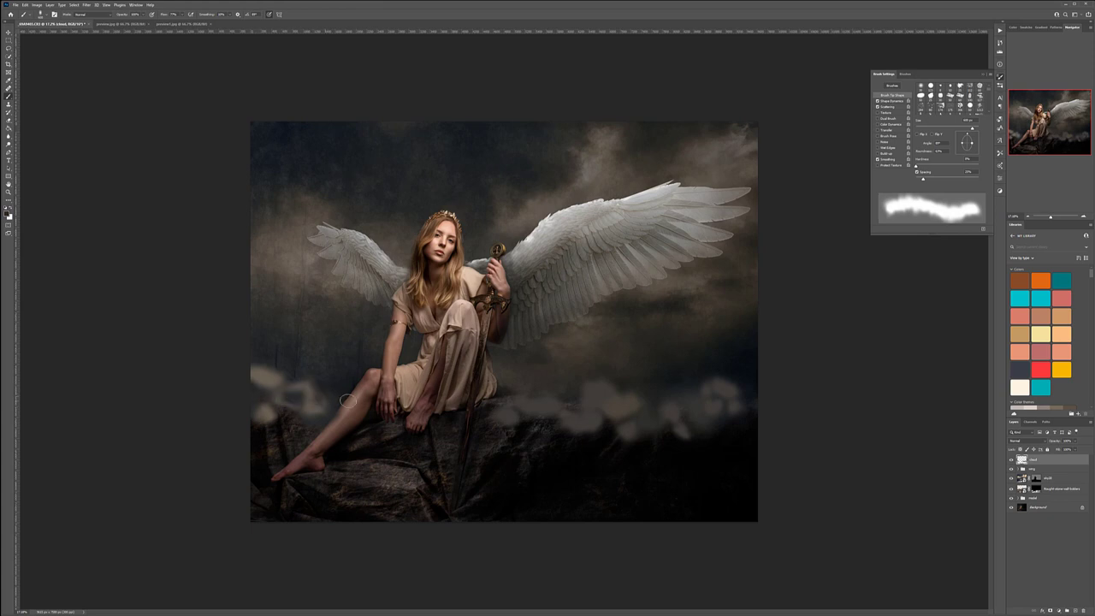
{"action": "mouse_move", "coordinate": [699, 427]}
{"action": "left_mouse_down"}
{"action": "mouse_move", "coordinate": [690, 425]}
{"action": "mouse_move", "coordinate": [749, 421]}
{"action": "left_mouse_up"}
{"action": "left_click_drag", "start_coordinate": [634, 424], "coordinate": [651, 425]}
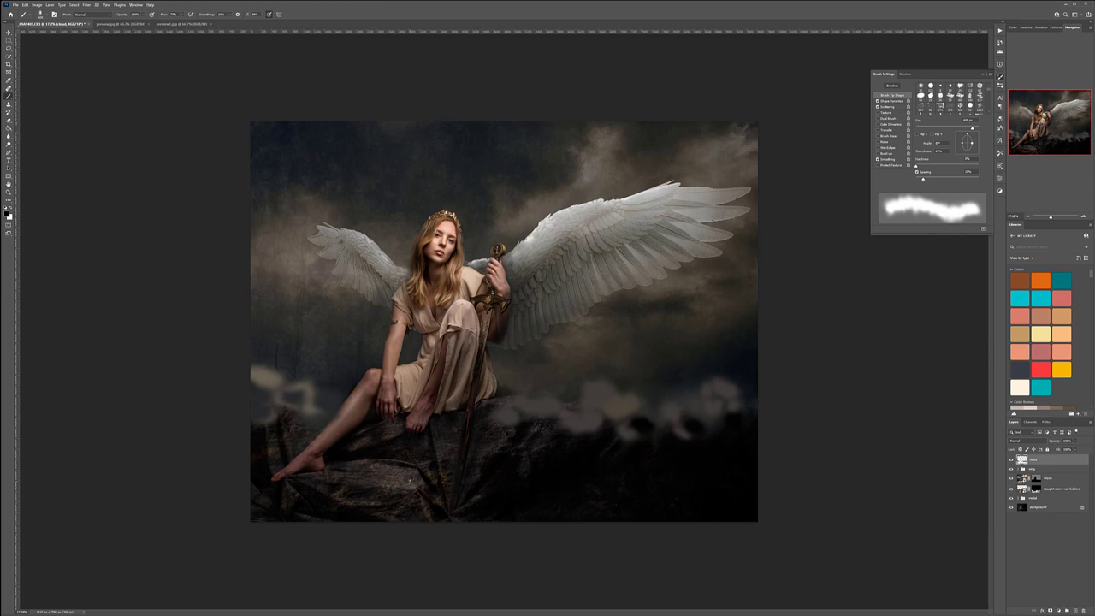
{"action": "mouse_move", "coordinate": [510, 464]}
{"action": "left_mouse_down"}
{"action": "mouse_move", "coordinate": [543, 421]}
{"action": "mouse_move", "coordinate": [645, 437]}
{"action": "mouse_move", "coordinate": [682, 437]}
{"action": "mouse_move", "coordinate": [695, 420]}
{"action": "mouse_move", "coordinate": [731, 428]}
{"action": "mouse_move", "coordinate": [719, 444]}
{"action": "mouse_move", "coordinate": [704, 403]}
{"action": "mouse_move", "coordinate": [728, 388]}
{"action": "mouse_move", "coordinate": [757, 410]}
{"action": "mouse_move", "coordinate": [757, 366]}
{"action": "mouse_move", "coordinate": [786, 366]}
{"action": "mouse_move", "coordinate": [712, 438]}
{"action": "mouse_move", "coordinate": [573, 441]}
{"action": "mouse_move", "coordinate": [479, 421]}
{"action": "mouse_move", "coordinate": [496, 418]}
{"action": "mouse_move", "coordinate": [353, 450]}
{"action": "left_mouse_up"}
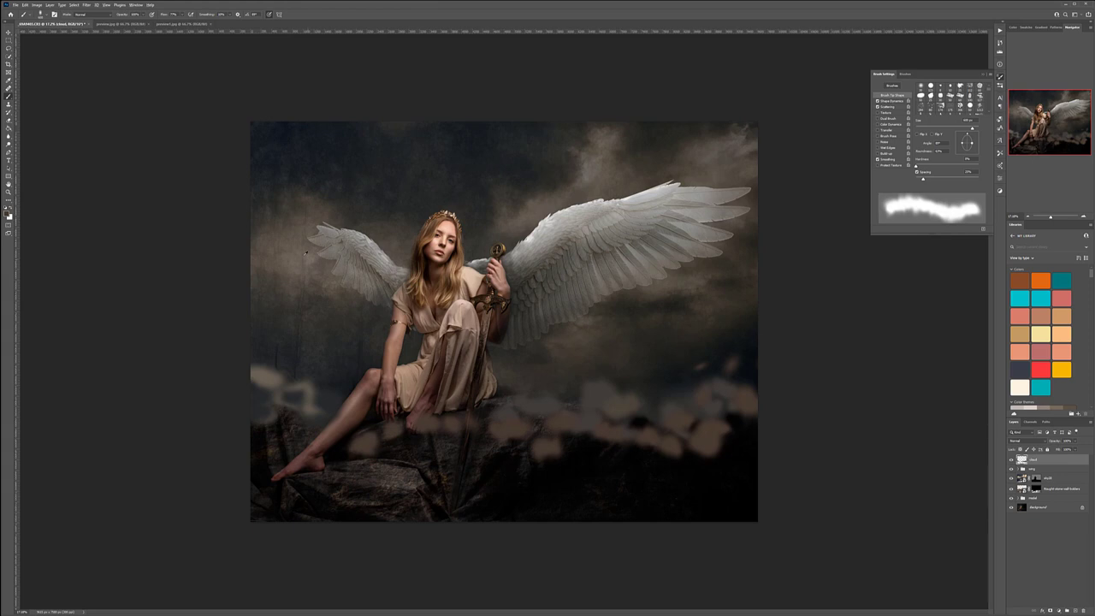
{"action": "mouse_move", "coordinate": [323, 407]}
{"action": "left_mouse_down"}
{"action": "mouse_move", "coordinate": [365, 427]}
{"action": "mouse_move", "coordinate": [348, 433]}
{"action": "mouse_move", "coordinate": [353, 454]}
{"action": "mouse_move", "coordinate": [225, 439]}
{"action": "mouse_move", "coordinate": [290, 425]}
{"action": "mouse_move", "coordinate": [312, 435]}
{"action": "mouse_move", "coordinate": [289, 437]}
{"action": "mouse_move", "coordinate": [339, 436]}
{"action": "mouse_move", "coordinate": [249, 455]}
{"action": "mouse_move", "coordinate": [347, 458]}
{"action": "left_mouse_up"}
Enlarge the brush and fill in darker cloud patches across the ledge beneath the woman.
{"action": "key", "text": "bracketright"}
{"action": "key", "text": "bracketright"}
{"action": "key", "text": "bracketright"}
{"action": "key", "text": "bracketright"}
{"action": "key", "text": "bracketleft"}
{"action": "key", "text": "bracketleft"}
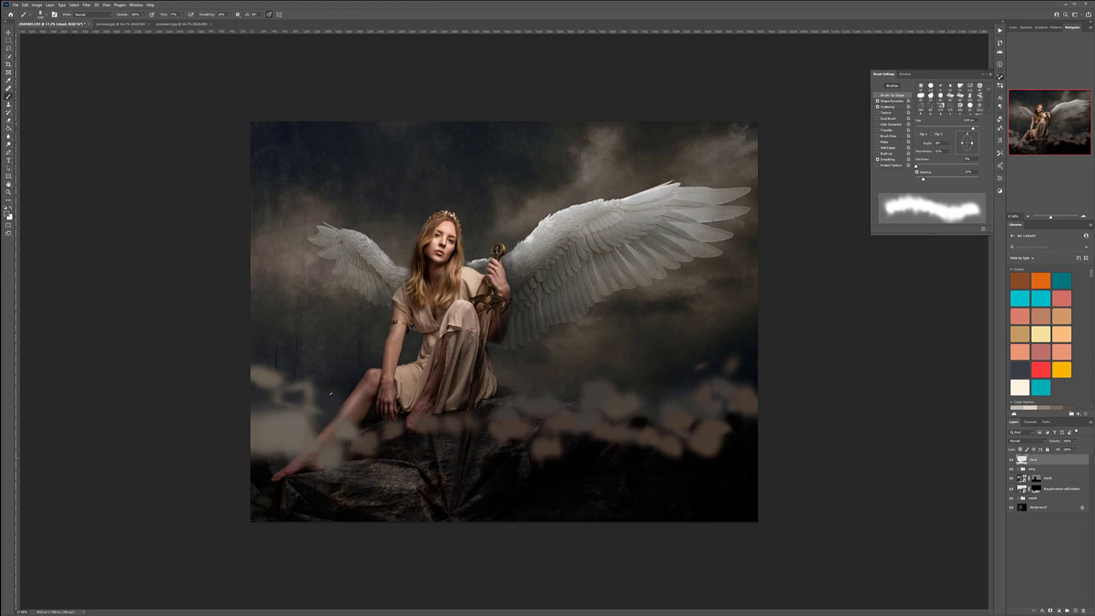
{"action": "mouse_move", "coordinate": [291, 425]}
{"action": "left_mouse_down"}
{"action": "mouse_move", "coordinate": [294, 445]}
{"action": "mouse_move", "coordinate": [415, 445]}
{"action": "mouse_move", "coordinate": [340, 472]}
{"action": "mouse_move", "coordinate": [457, 457]}
{"action": "mouse_move", "coordinate": [597, 459]}
{"action": "mouse_move", "coordinate": [619, 447]}
{"action": "mouse_move", "coordinate": [679, 459]}
{"action": "left_mouse_up"}
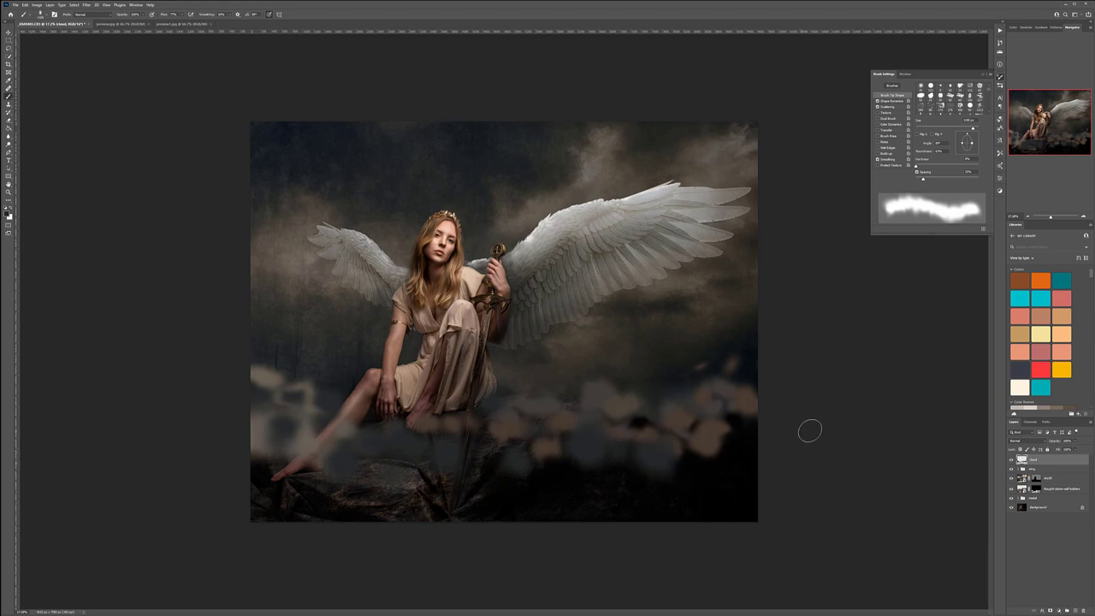
Apply a long horizontal Motion Blur to the cloud layer to streak the painted puffs into mist.
{"action": "left_click", "coordinate": [93, 6]}
{"action": "mouse_move", "coordinate": [119, 83]}
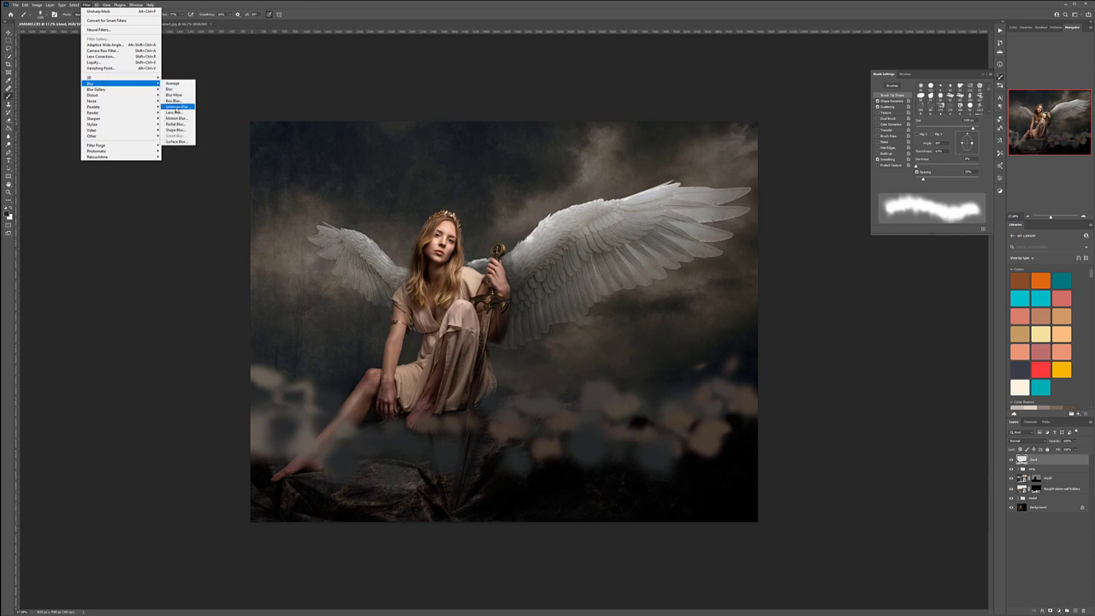
{"action": "left_click", "coordinate": [175, 118]}
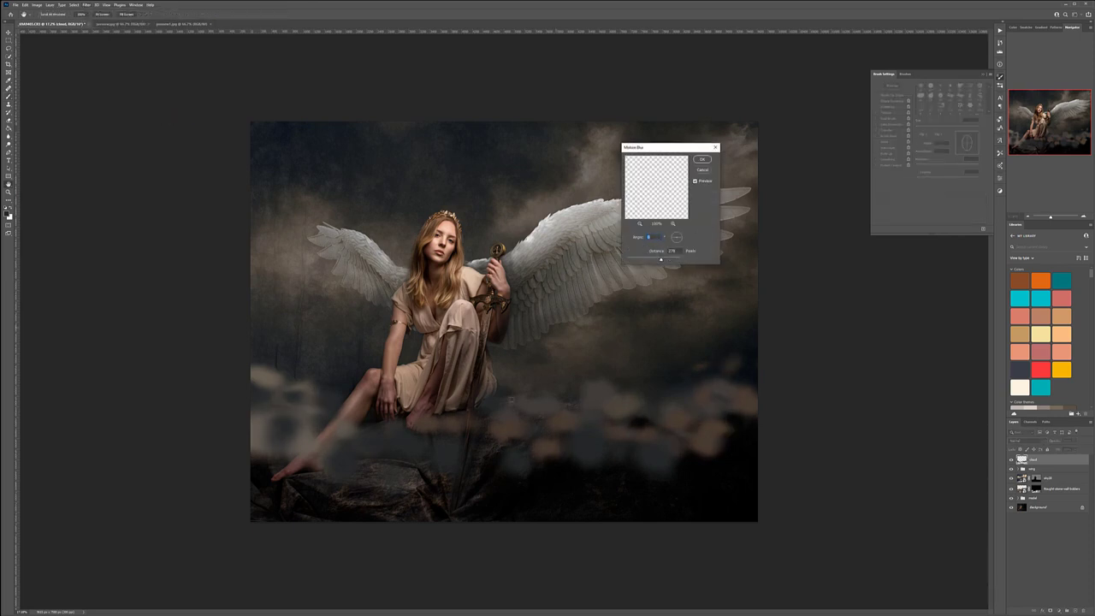
{"action": "left_click_drag", "start_coordinate": [672, 259], "coordinate": [672, 260]}
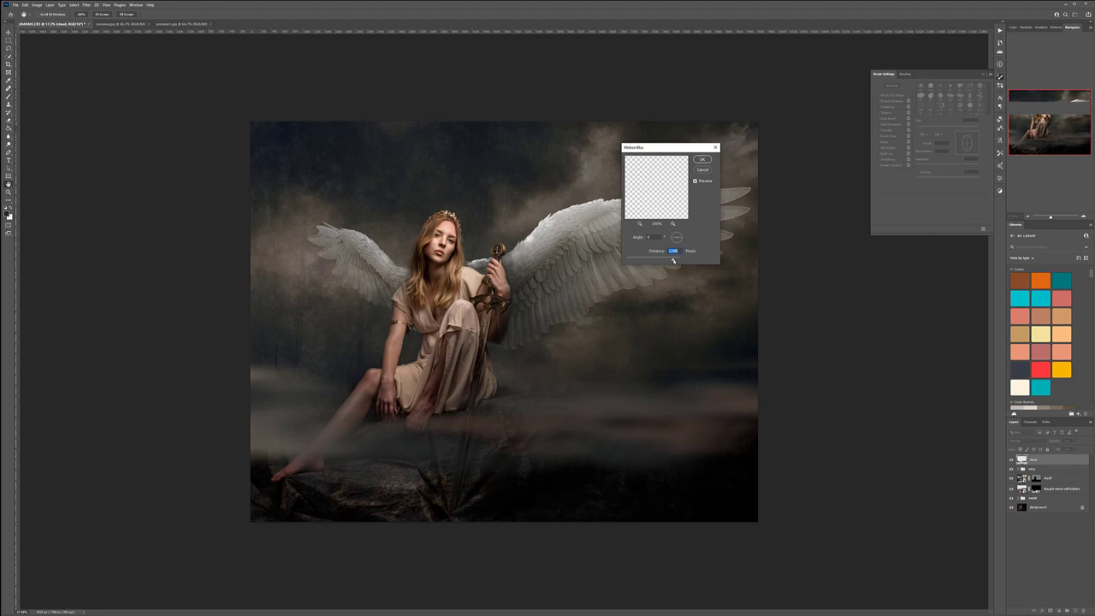
{"action": "left_click", "coordinate": [702, 160]}
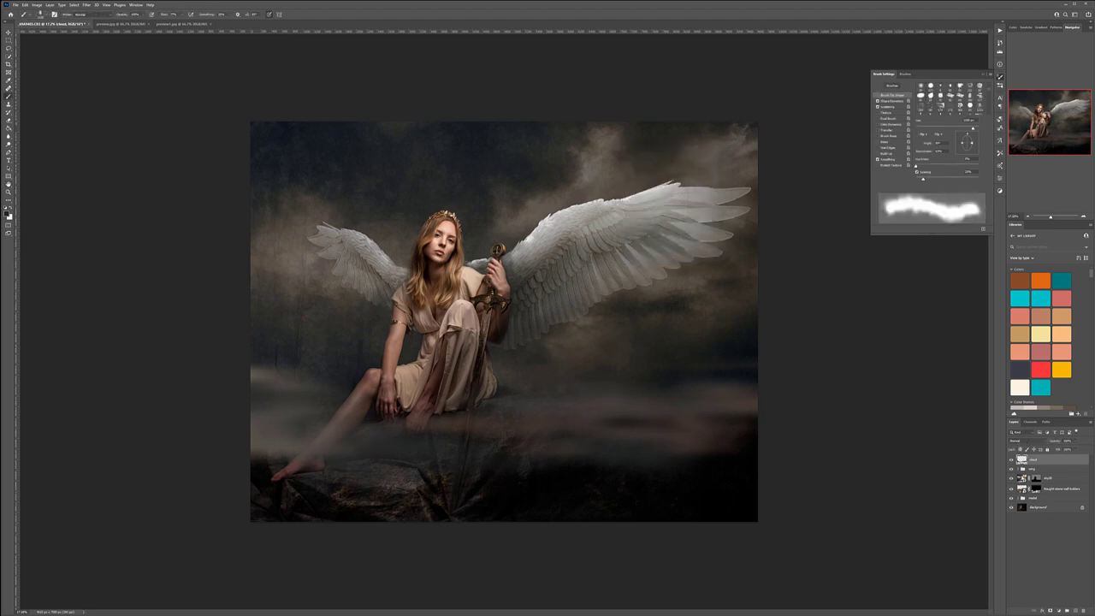
Try the Overlay blend mode on the cloud layer and compare the image with the layer hidden and shown.
{"action": "left_click", "coordinate": [1018, 441]}
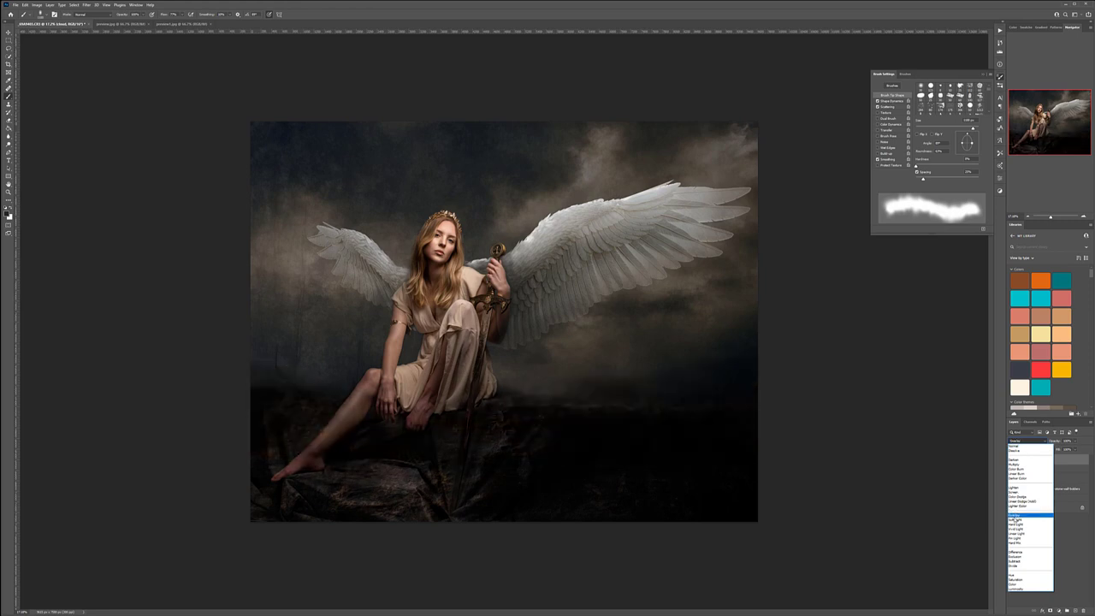
{"action": "left_click", "coordinate": [1014, 517]}
{"action": "left_click", "coordinate": [1010, 459]}
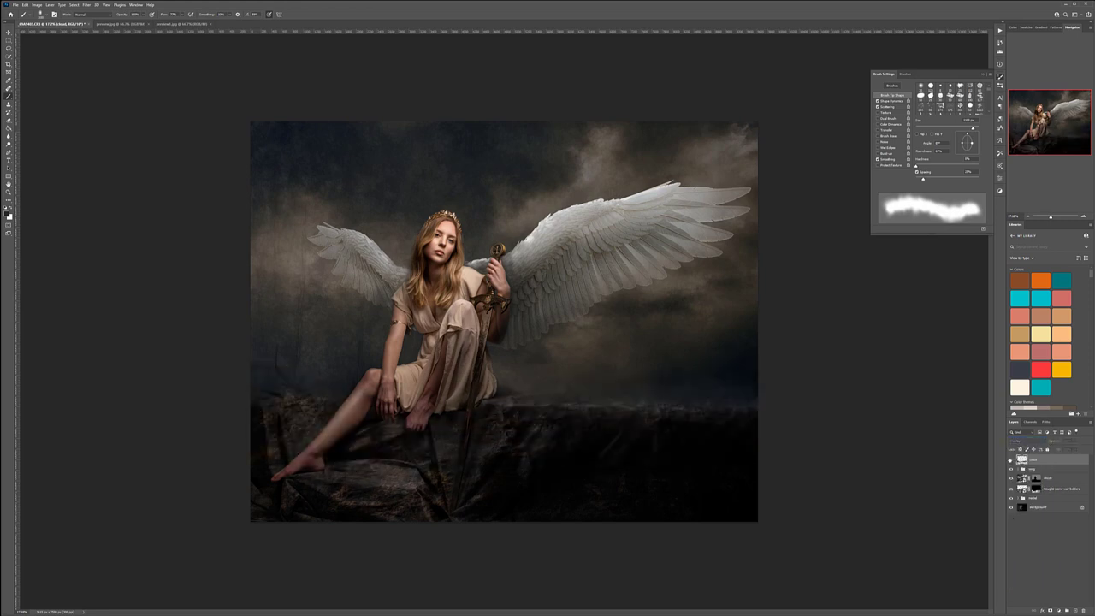
{"action": "left_click", "coordinate": [1010, 459]}
{"action": "left_click", "coordinate": [1010, 459]}
{"action": "left_click", "coordinate": [1010, 460]}
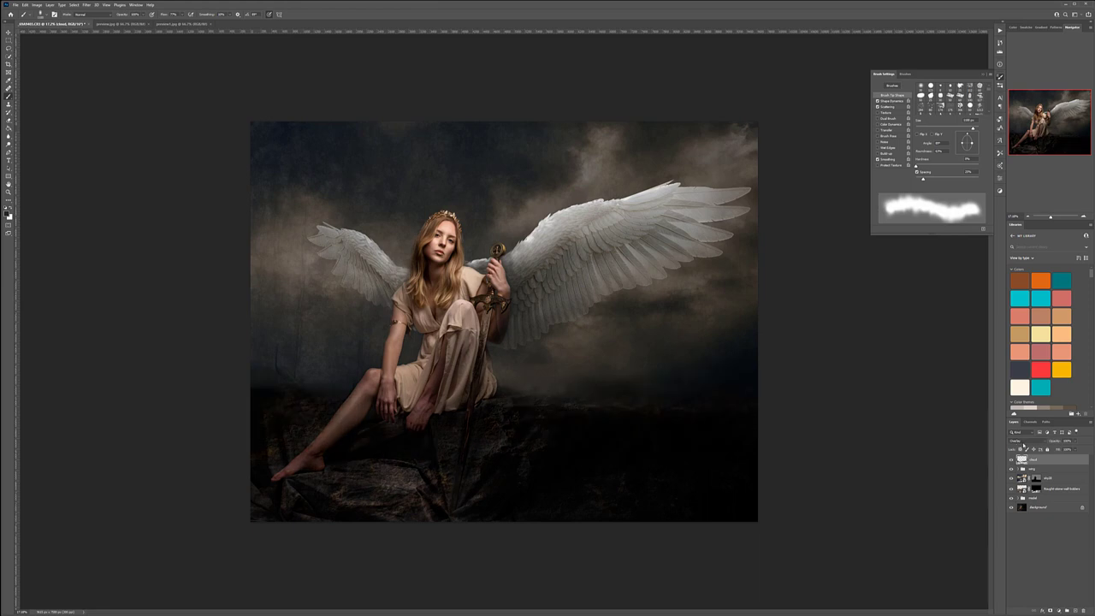
Try the Screen blend mode on the cloud layer with a reduced opacity.
{"action": "left_click", "coordinate": [1023, 442]}
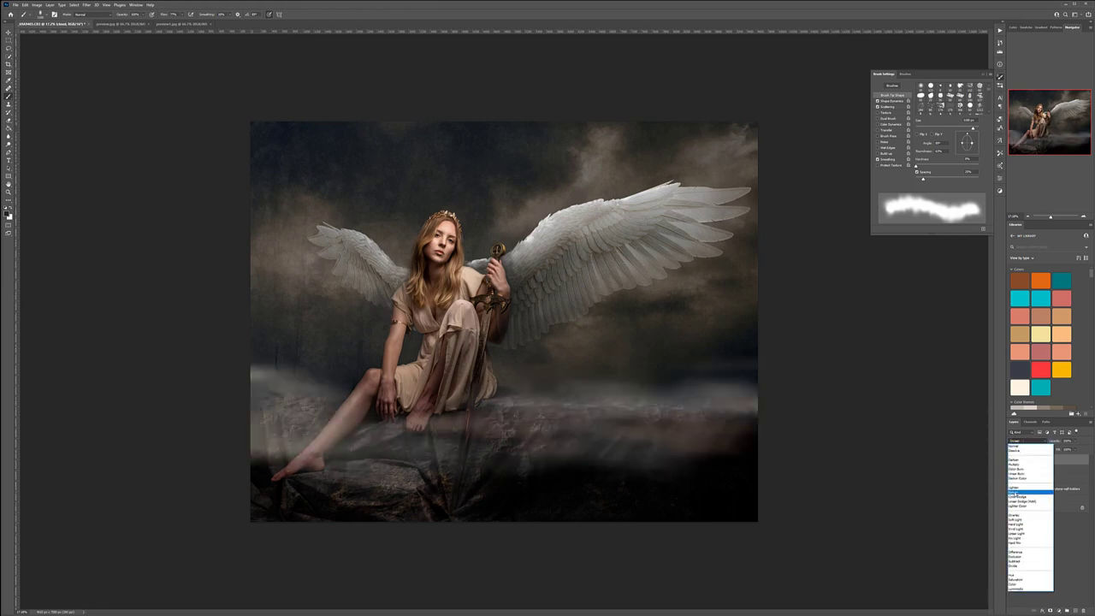
{"action": "left_click", "coordinate": [1016, 494]}
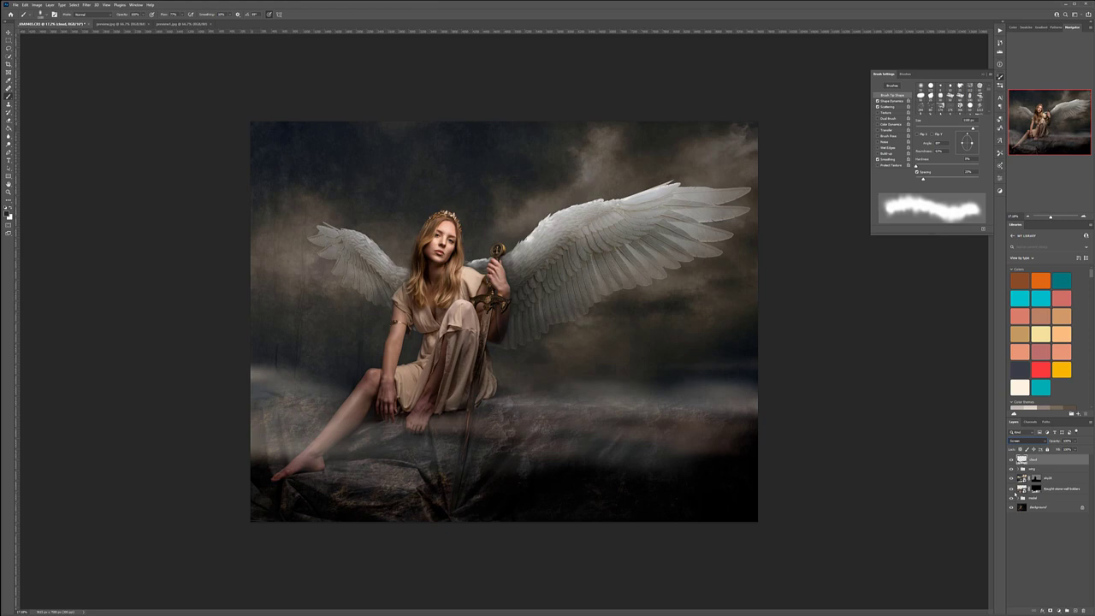
{"action": "left_click", "coordinate": [1076, 443]}
{"action": "left_click_drag", "start_coordinate": [1071, 450], "coordinate": [1062, 449]}
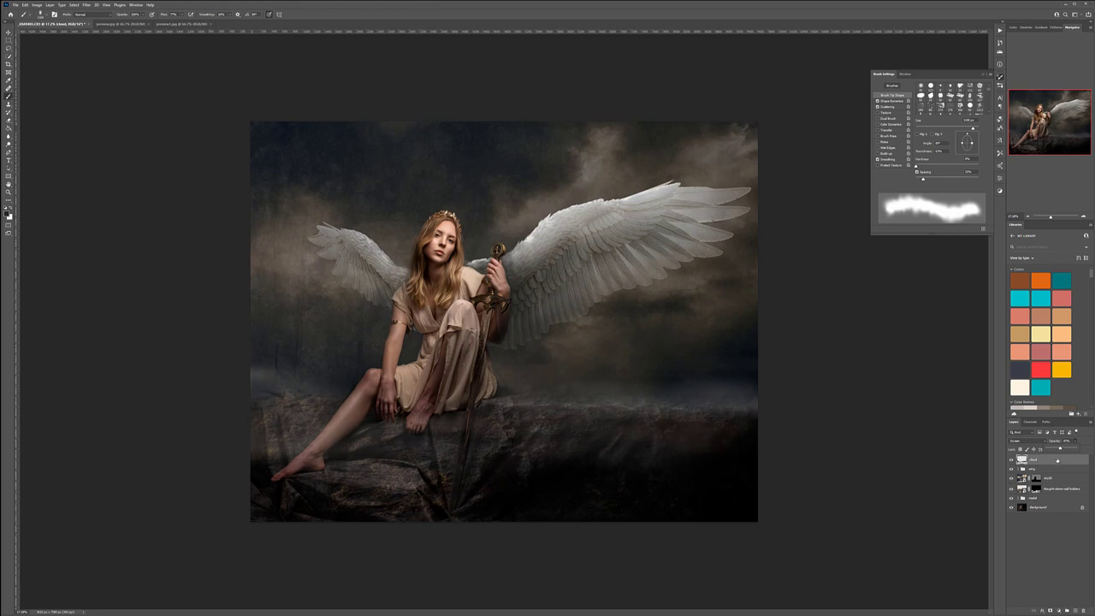
Try the cloud layer in Soft Light and in Normal mode, adjusting its opacity for each.
{"action": "left_click", "coordinate": [1031, 440]}
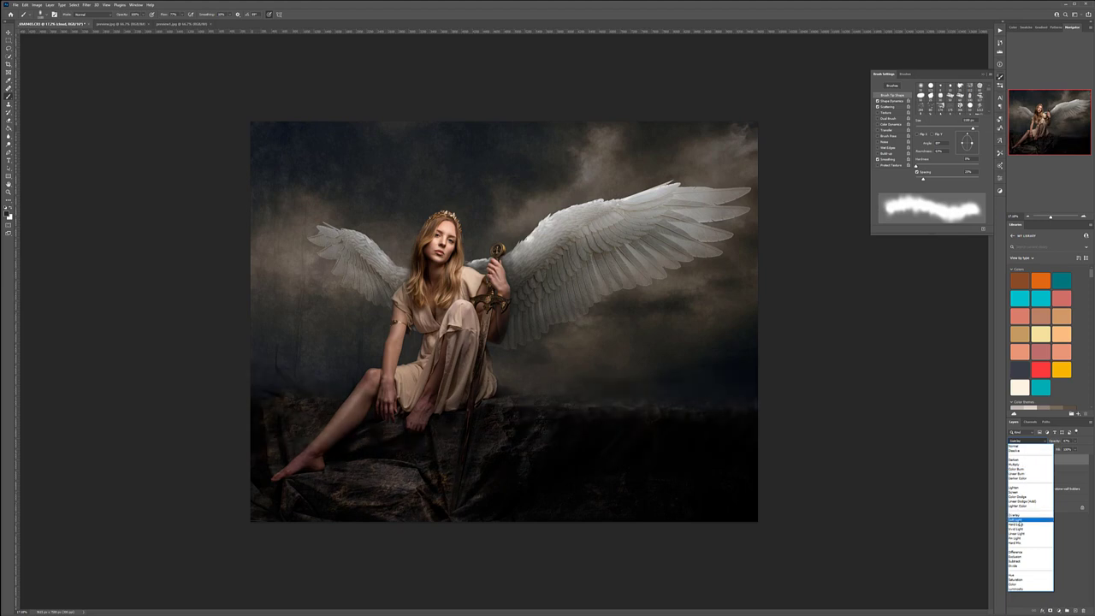
{"action": "left_click", "coordinate": [1019, 520]}
{"action": "left_click", "coordinate": [1073, 444]}
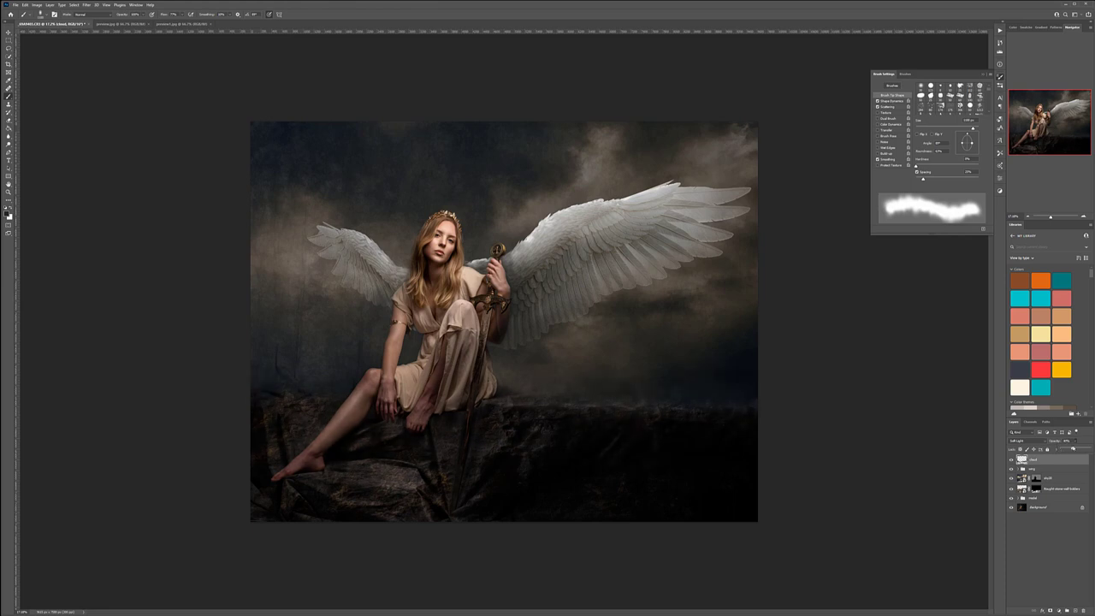
{"action": "left_click_drag", "start_coordinate": [1075, 447], "coordinate": [1088, 449]}
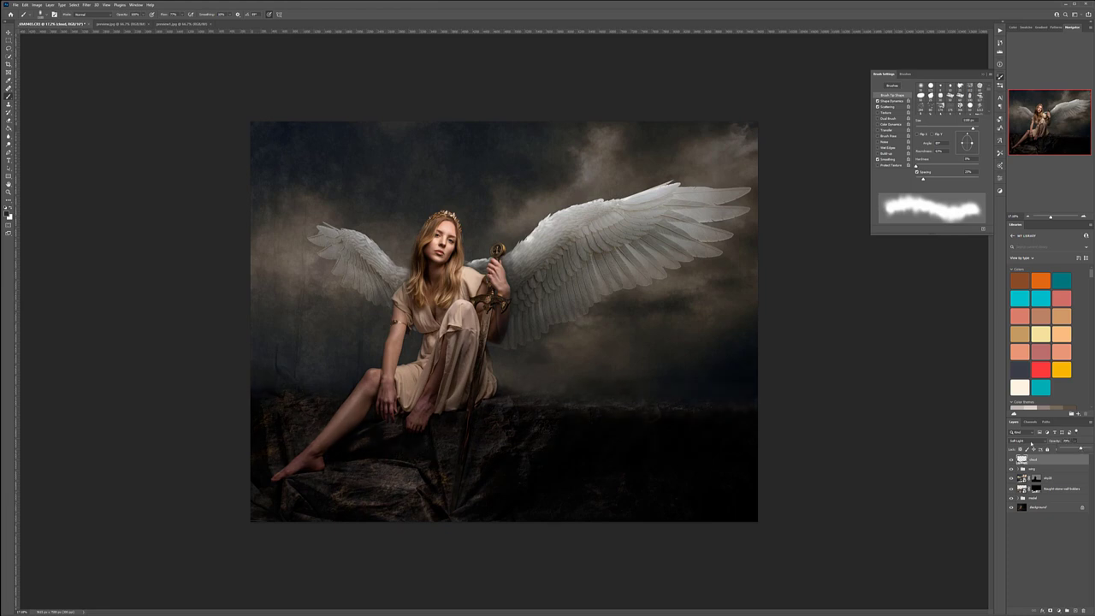
{"action": "left_click", "coordinate": [1022, 440]}
{"action": "left_click", "coordinate": [1027, 449]}
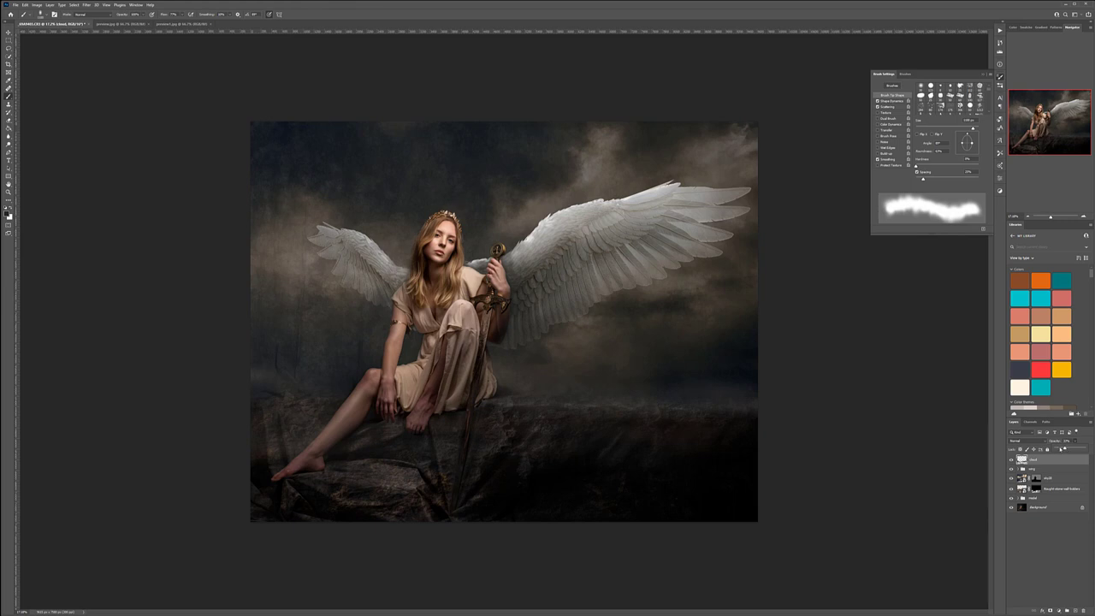
{"action": "left_click_drag", "start_coordinate": [1061, 449], "coordinate": [1057, 449]}
Set the cloud layer's blend mode to Lighten and keep its opacity low for a faint mist.
{"action": "left_click", "coordinate": [1034, 441]}
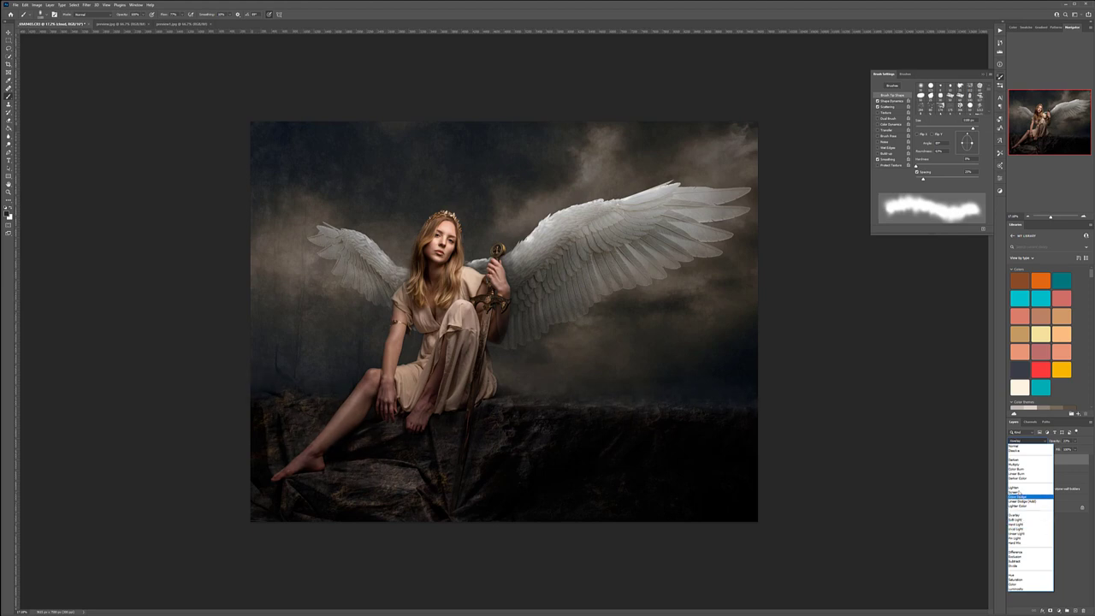
{"action": "left_click", "coordinate": [1019, 489]}
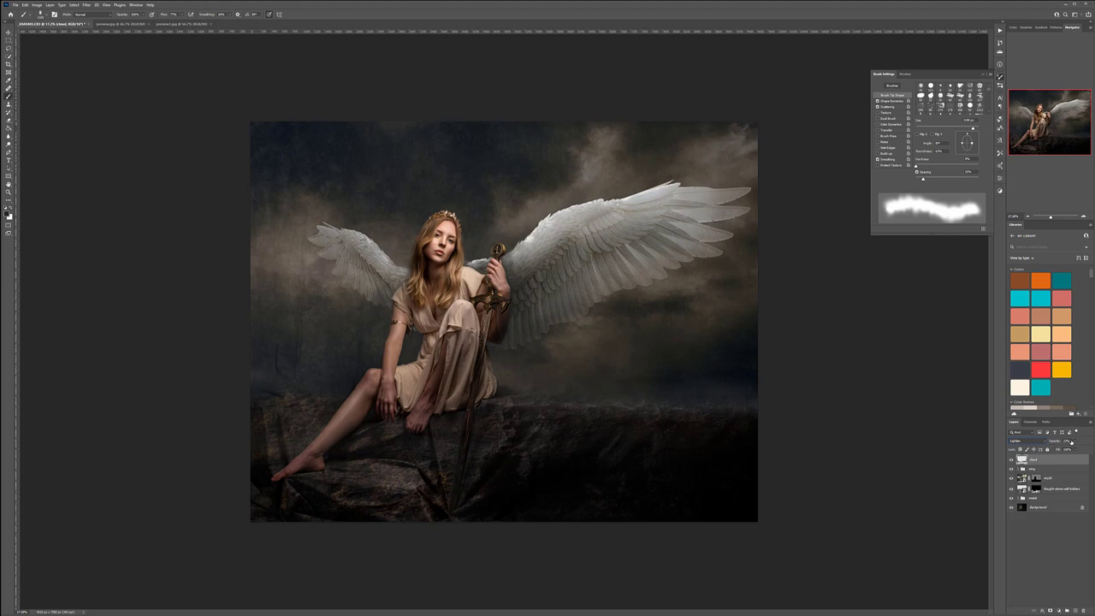
{"action": "left_click", "coordinate": [1075, 445]}
{"action": "left_click_drag", "start_coordinate": [1080, 448], "coordinate": [1068, 449]}
Reset the brush to the default Soft Round preset and close the brush settings.
{"action": "right_click", "coordinate": [419, 178]}
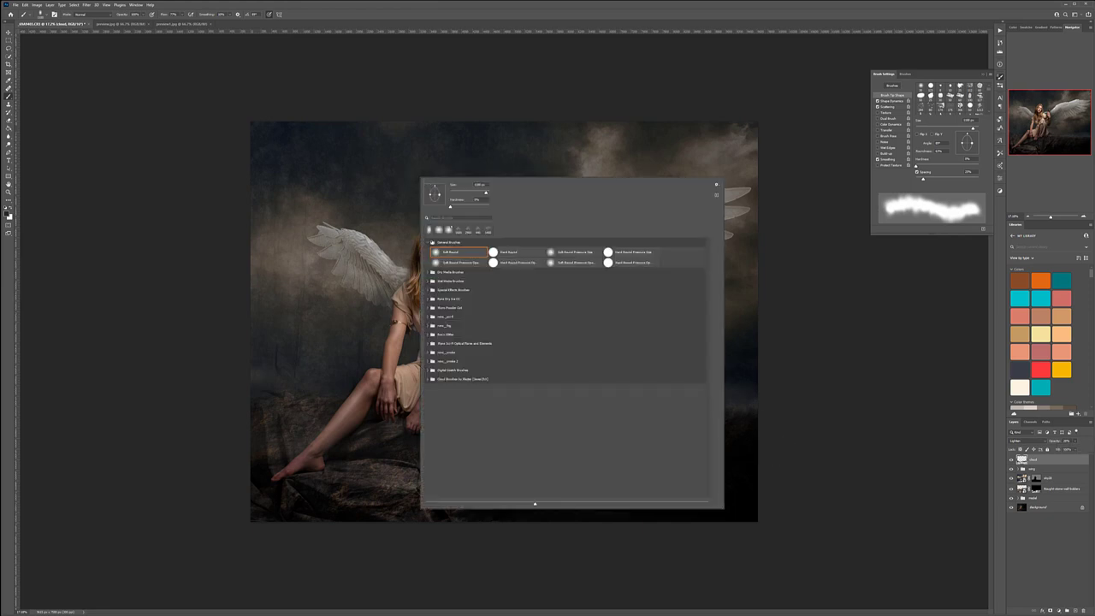
{"action": "left_click", "coordinate": [444, 252]}
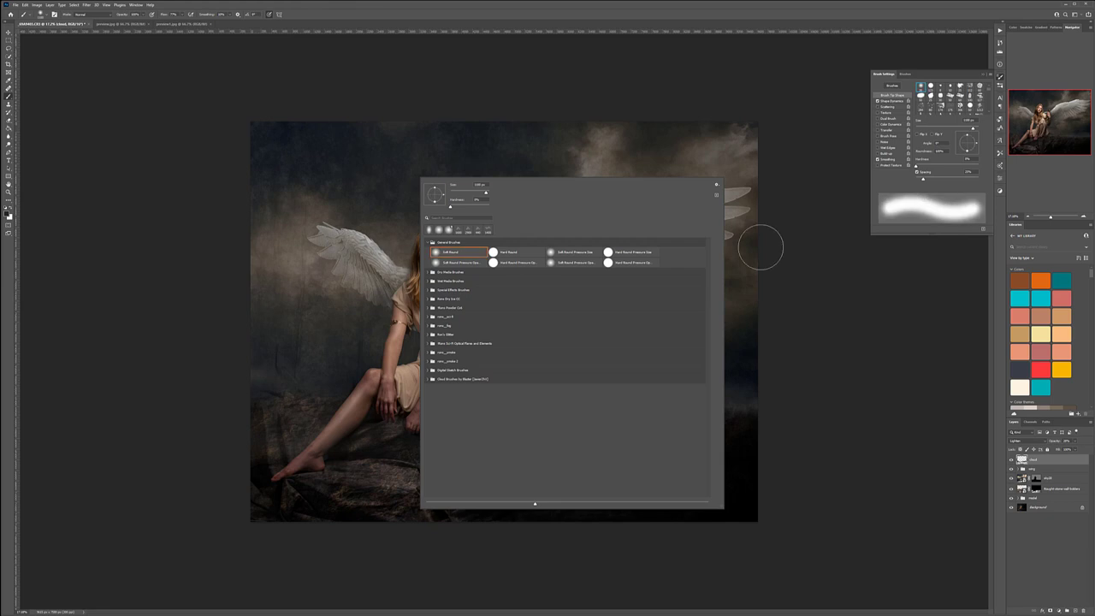
{"action": "left_click", "coordinate": [1000, 78]}
{"action": "left_click", "coordinate": [1000, 78]}
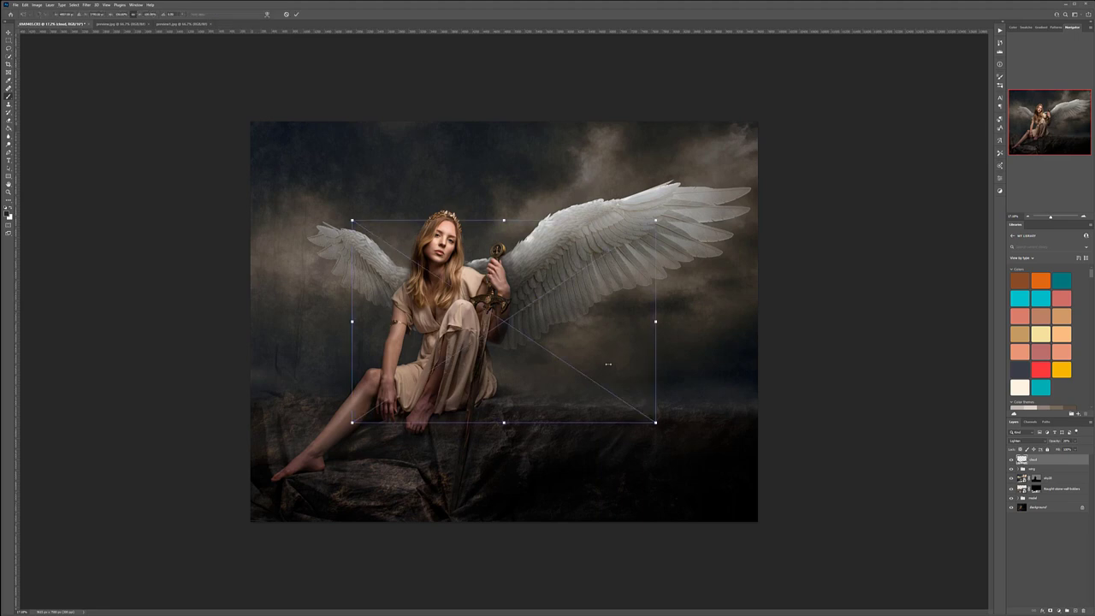
Place the blue-sky cloud photo as a new layer, enlarge it, and centre it over the woman and ledge.
{"action": "left_click_drag", "start_coordinate": [581, 308], "coordinate": [549, 340]}
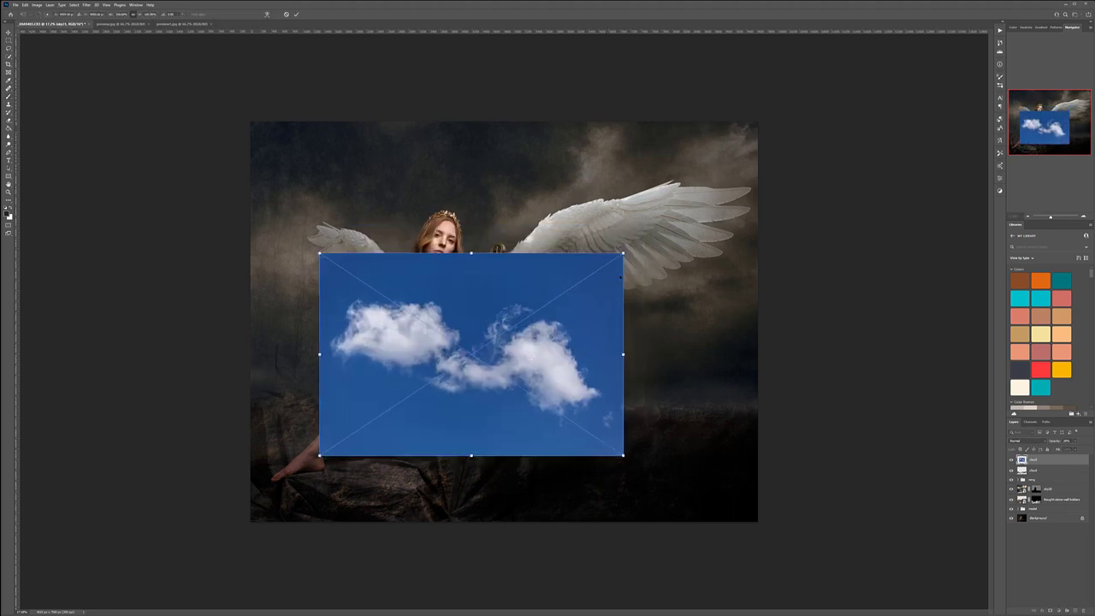
{"action": "left_click_drag", "start_coordinate": [623, 253], "coordinate": [707, 196]}
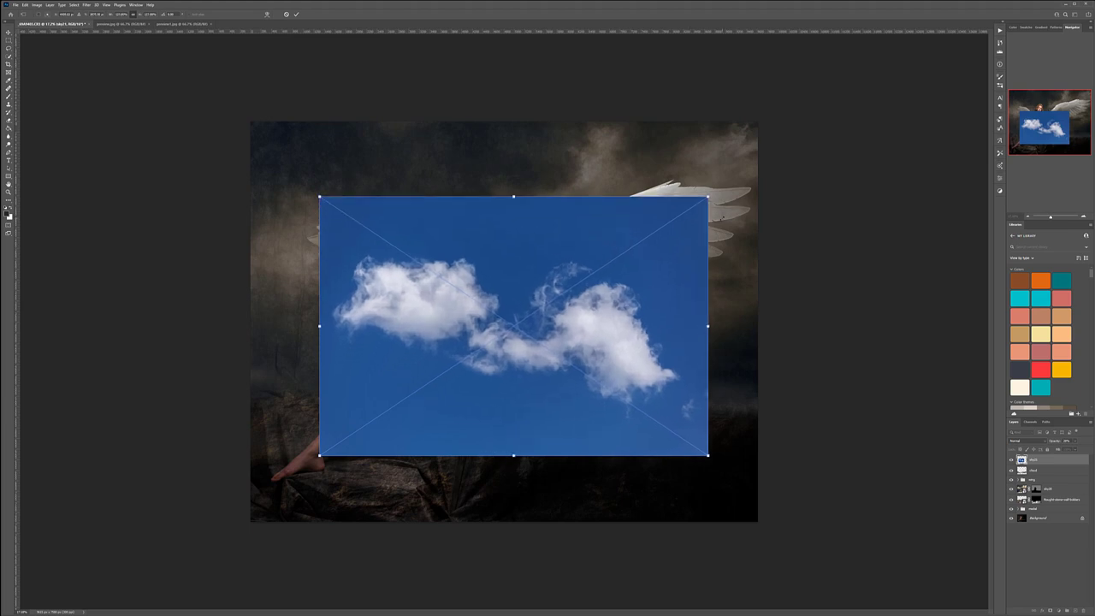
{"action": "left_click_drag", "start_coordinate": [640, 322], "coordinate": [583, 334]}
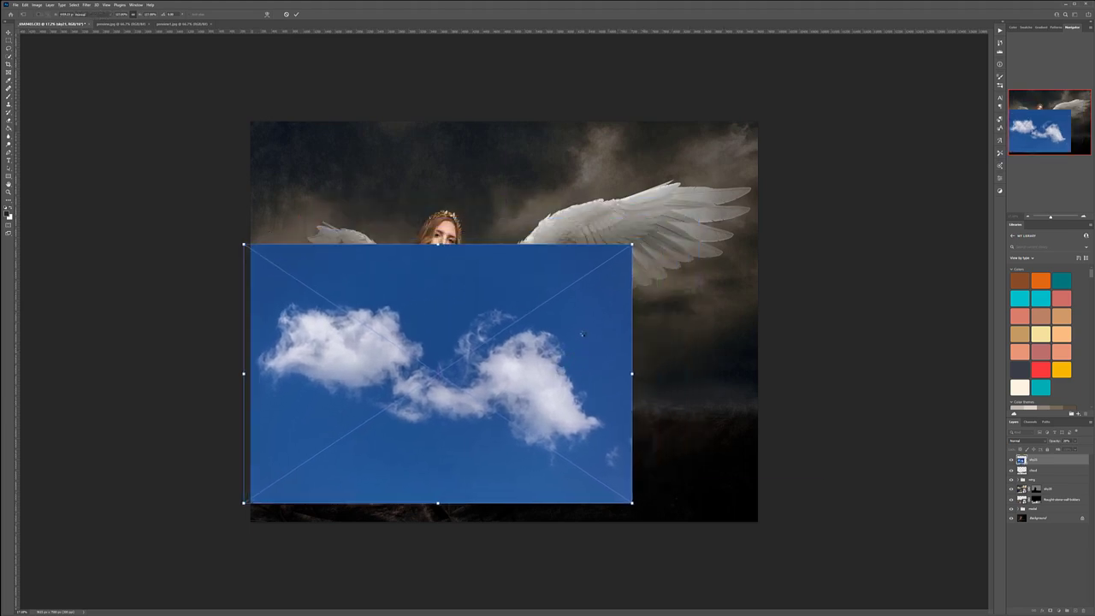
{"action": "key", "text": "Return"}
{"action": "key", "text": "b"}
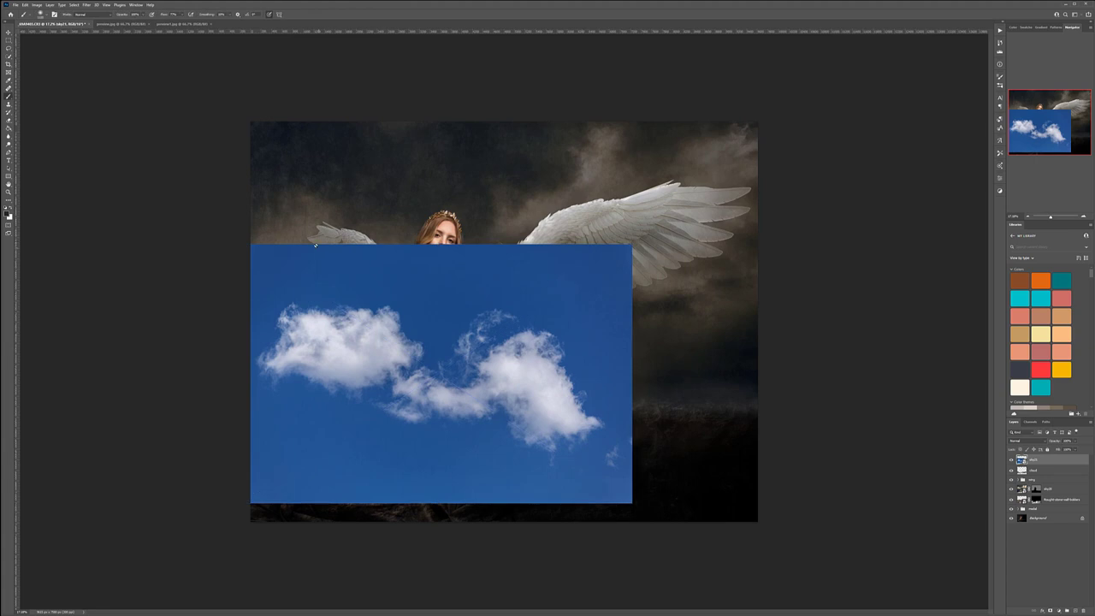
{"action": "key", "text": "v"}
{"action": "mouse_move", "coordinate": [500, 324]}
{"action": "left_mouse_down"}
{"action": "mouse_move", "coordinate": [587, 293]}
{"action": "mouse_move", "coordinate": [549, 291]}
{"action": "left_mouse_up"}
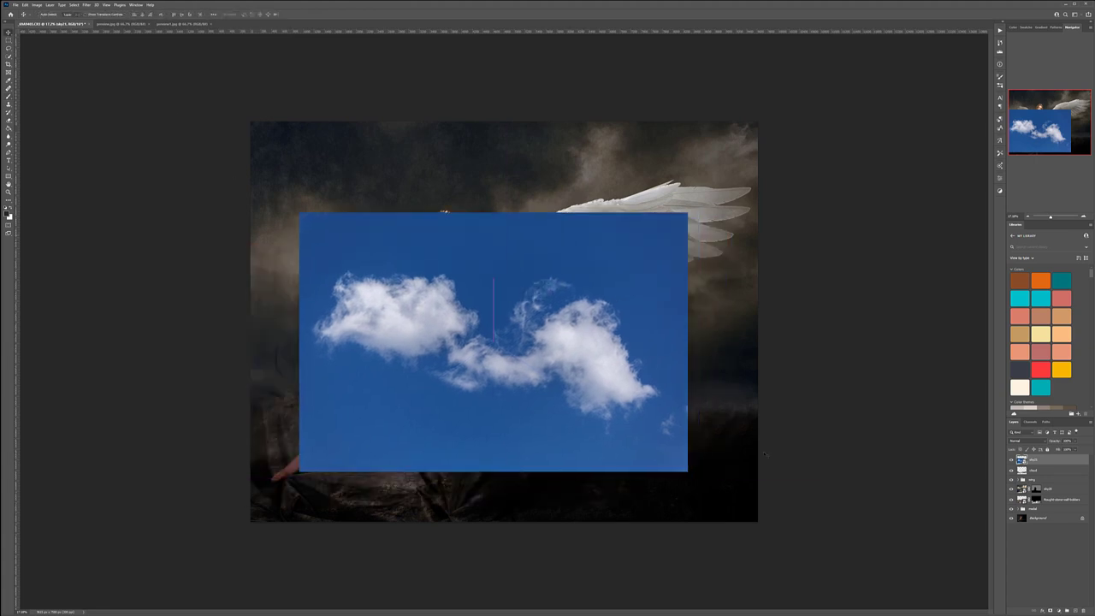
Hide the cloud photo's blue sky with Blend If, splitting This Layer's black point at 97/175, and set the layer's blend mode to Lighten.
{"action": "double_click", "coordinate": [1065, 460]}
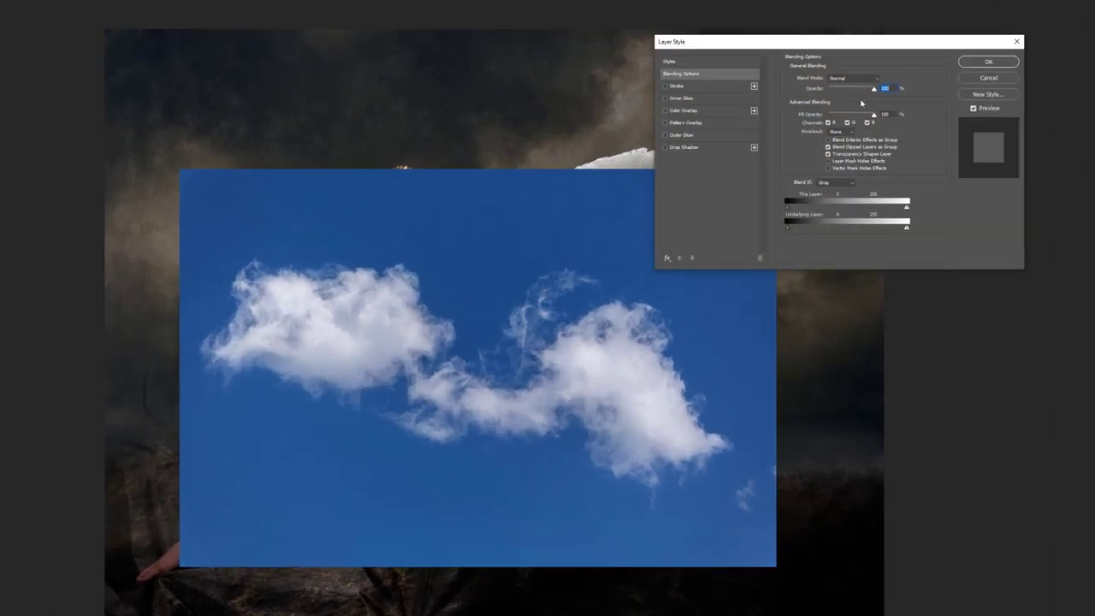
{"action": "left_click_drag", "start_coordinate": [879, 42], "coordinate": [991, 35]}
{"action": "left_click_drag", "start_coordinate": [901, 204], "coordinate": [946, 205]}
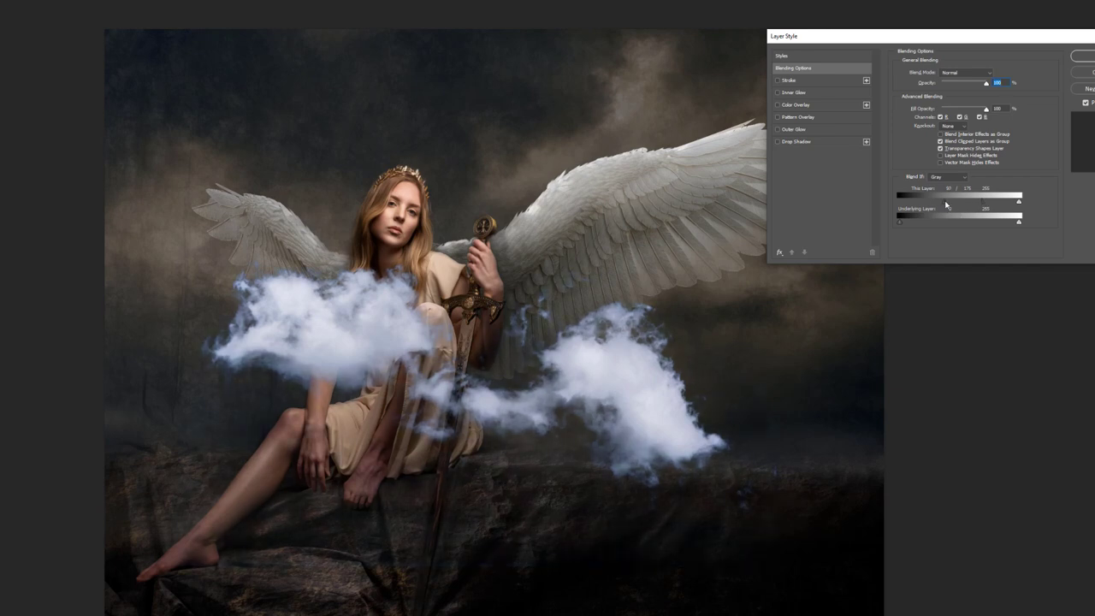
{"action": "left_click", "coordinate": [1085, 56]}
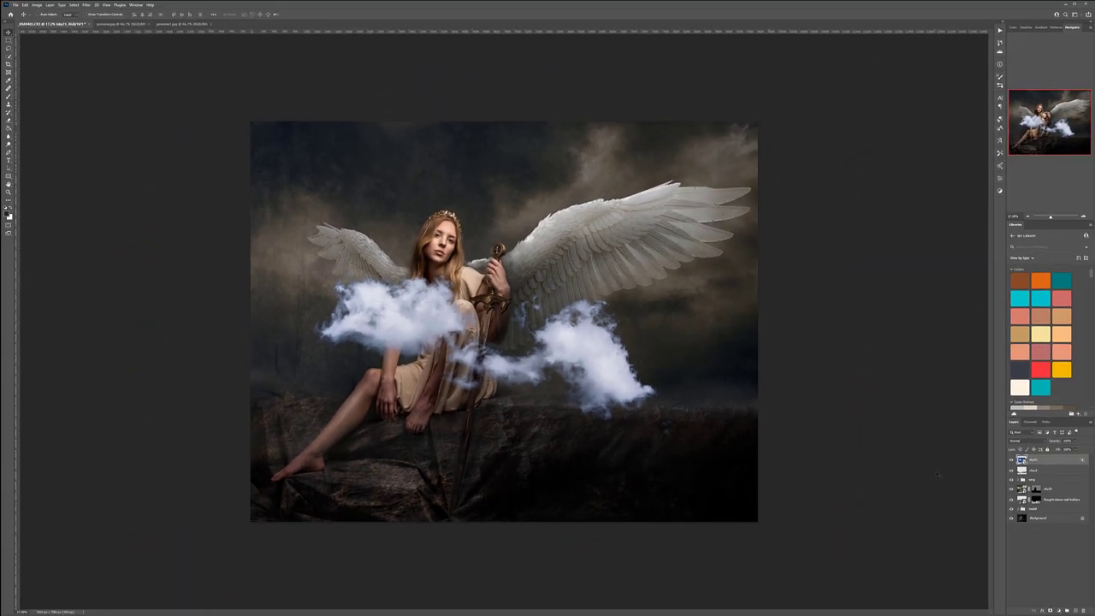
{"action": "left_click", "coordinate": [1025, 440]}
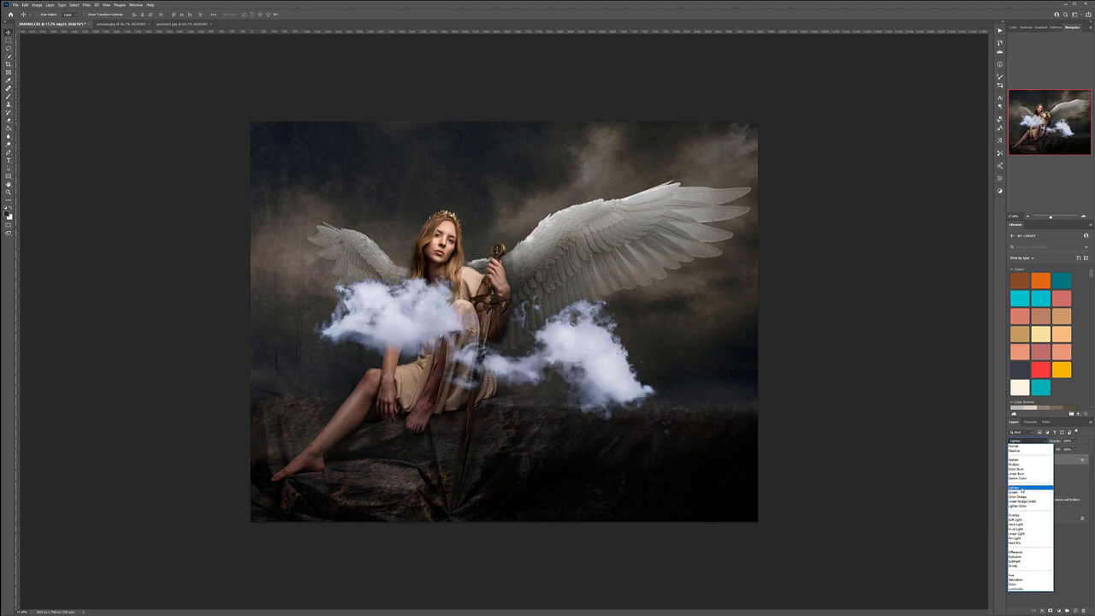
{"action": "left_click", "coordinate": [1015, 488]}
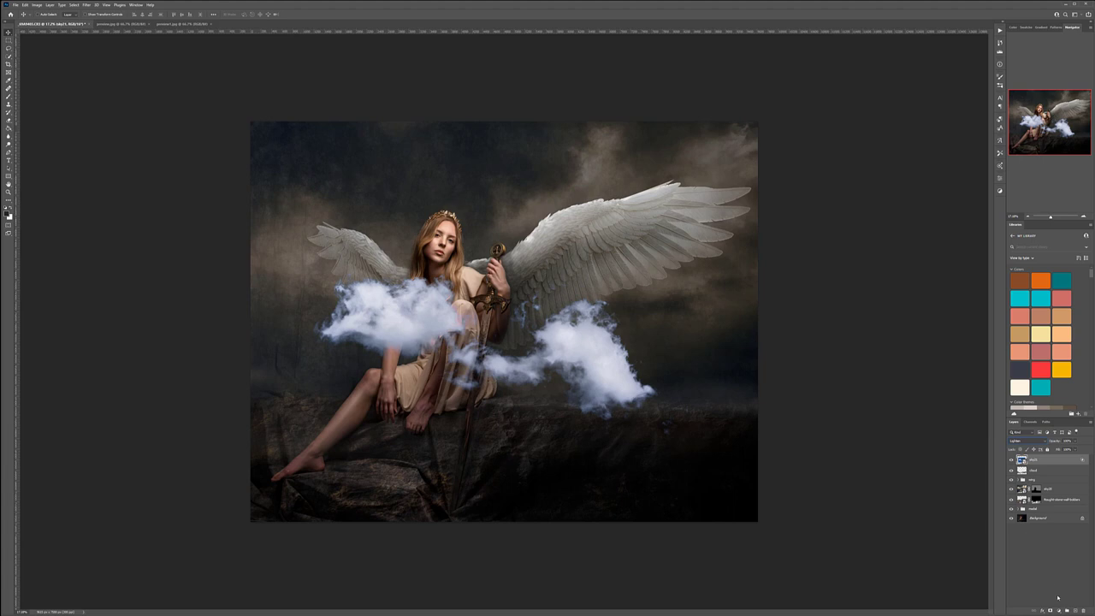
Add a Black & White adjustment above the cloud layer and clip it to that layer to remove its blue tint.
{"action": "left_click", "coordinate": [1058, 610]}
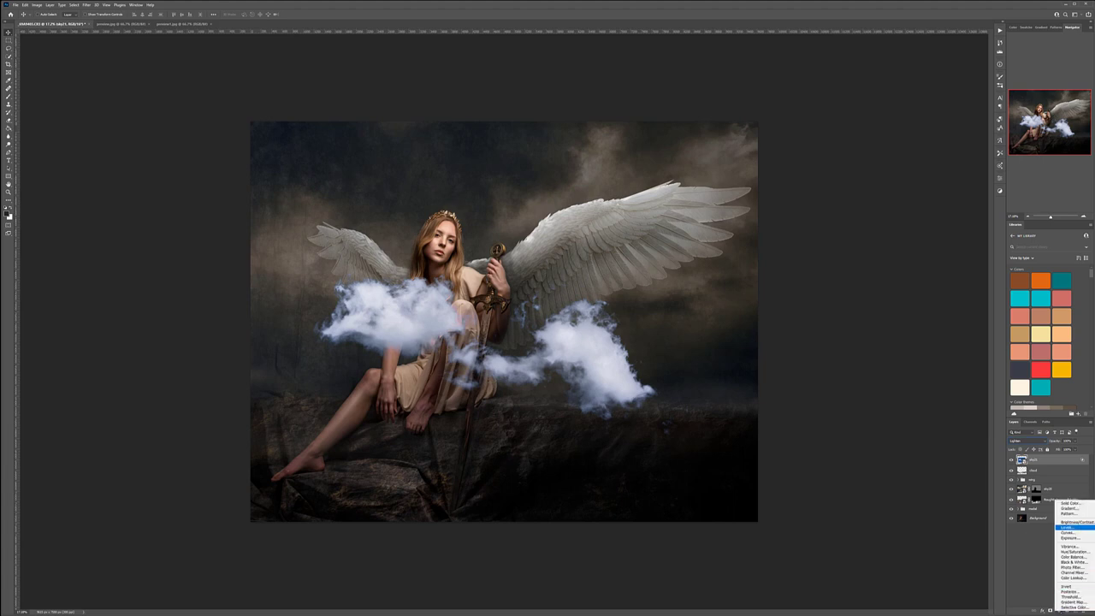
{"action": "left_click", "coordinate": [1074, 562]}
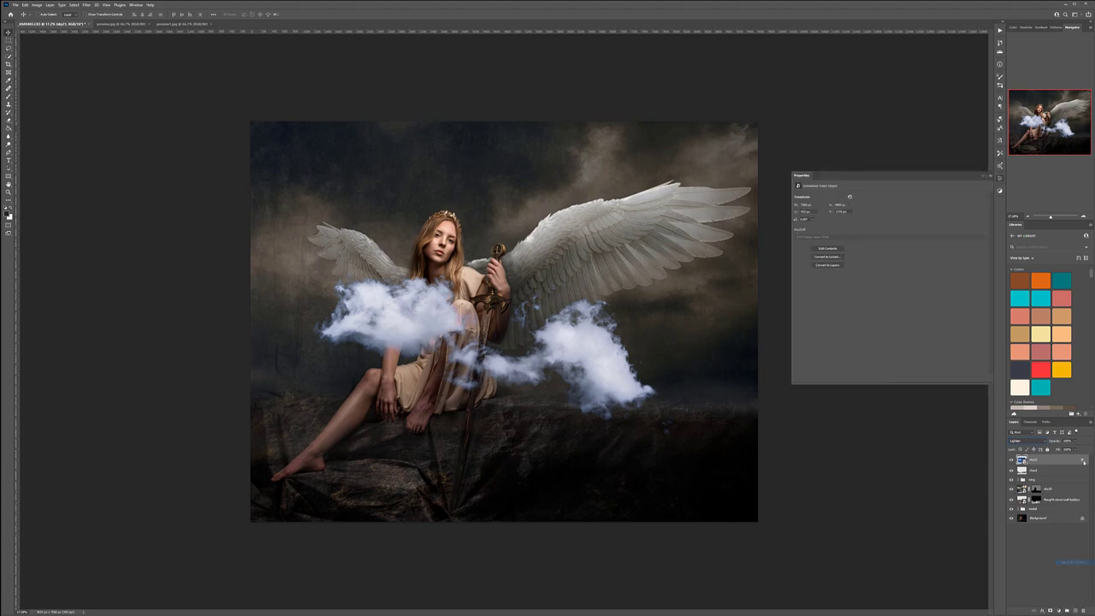
{"action": "left_click", "coordinate": [947, 379]}
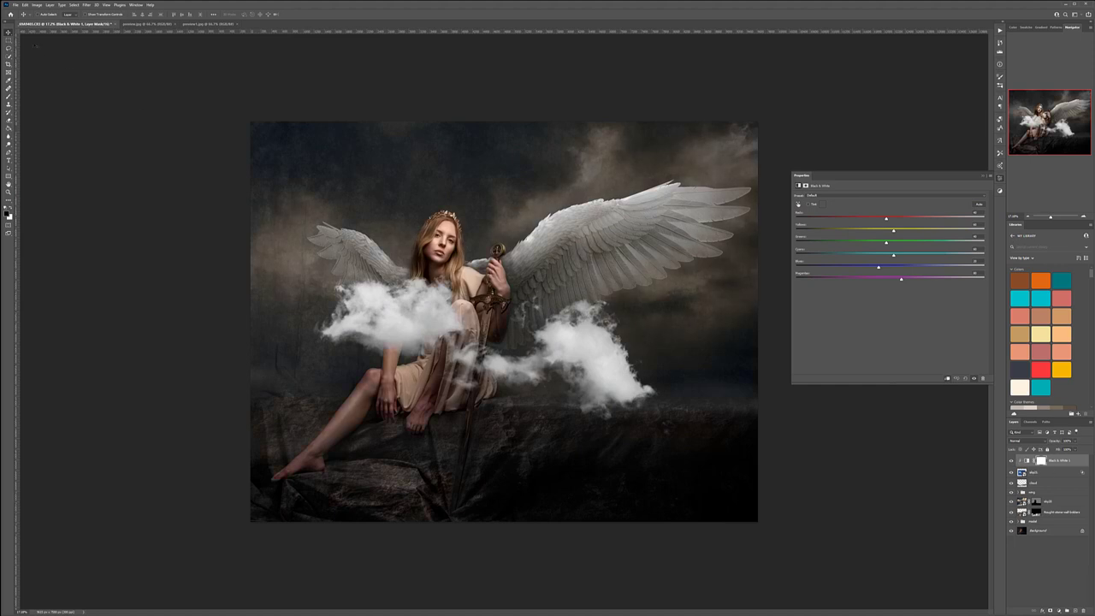
Move the cloud layer down over the empty ledge beneath the large wing and lower its opacity to a faint mist.
{"action": "left_click_drag", "start_coordinate": [427, 292], "coordinate": [538, 364]}
{"action": "left_click", "coordinate": [593, 329]}
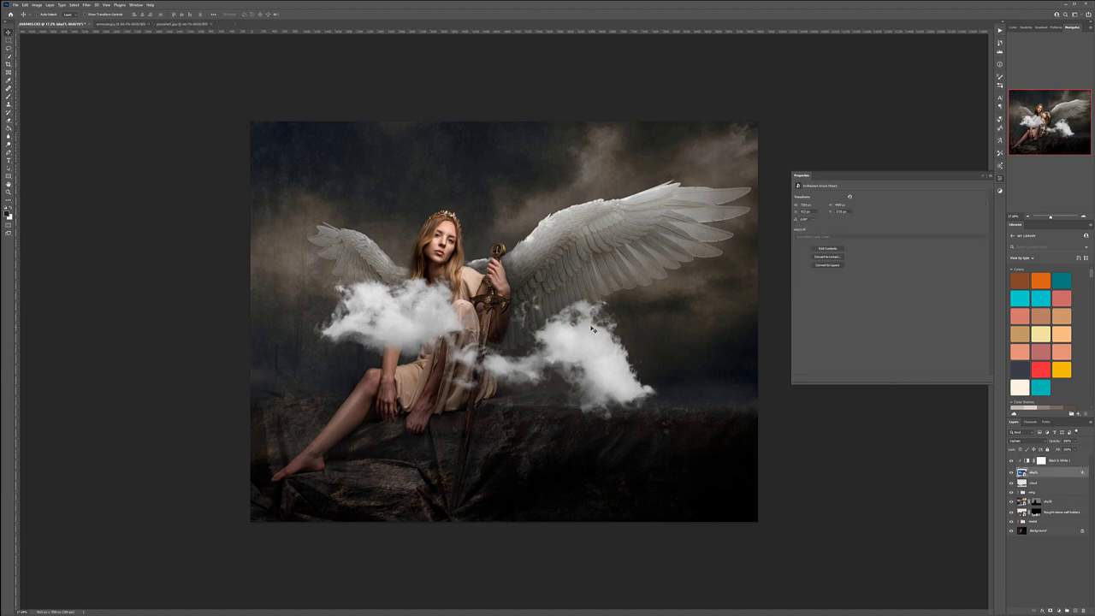
{"action": "left_click_drag", "start_coordinate": [524, 306], "coordinate": [710, 422]}
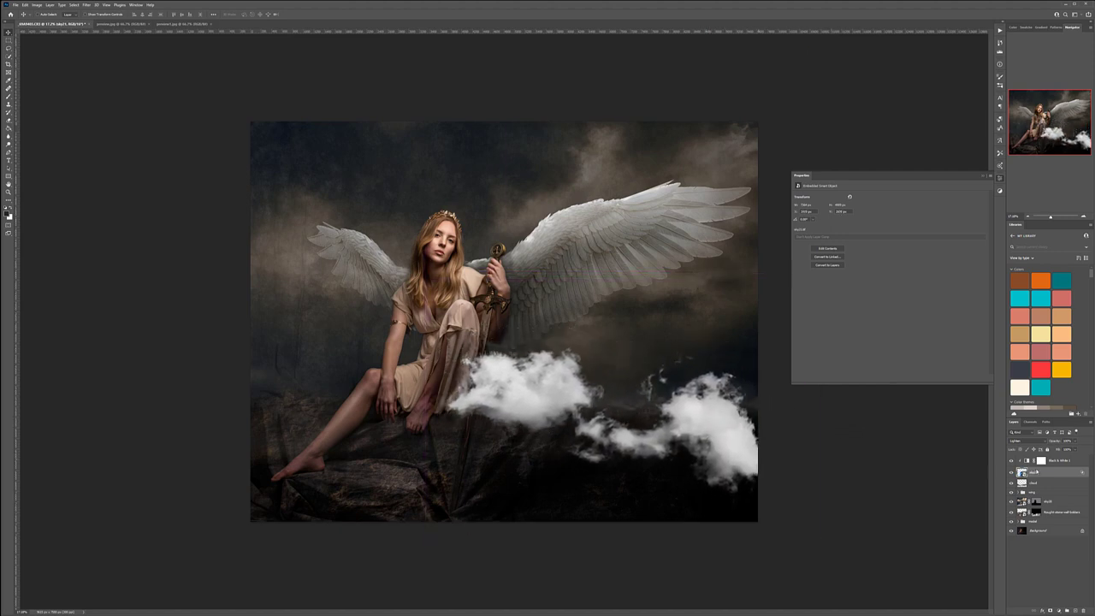
{"action": "left_click", "coordinate": [1075, 440]}
{"action": "left_click_drag", "start_coordinate": [1076, 448], "coordinate": [1051, 450]}
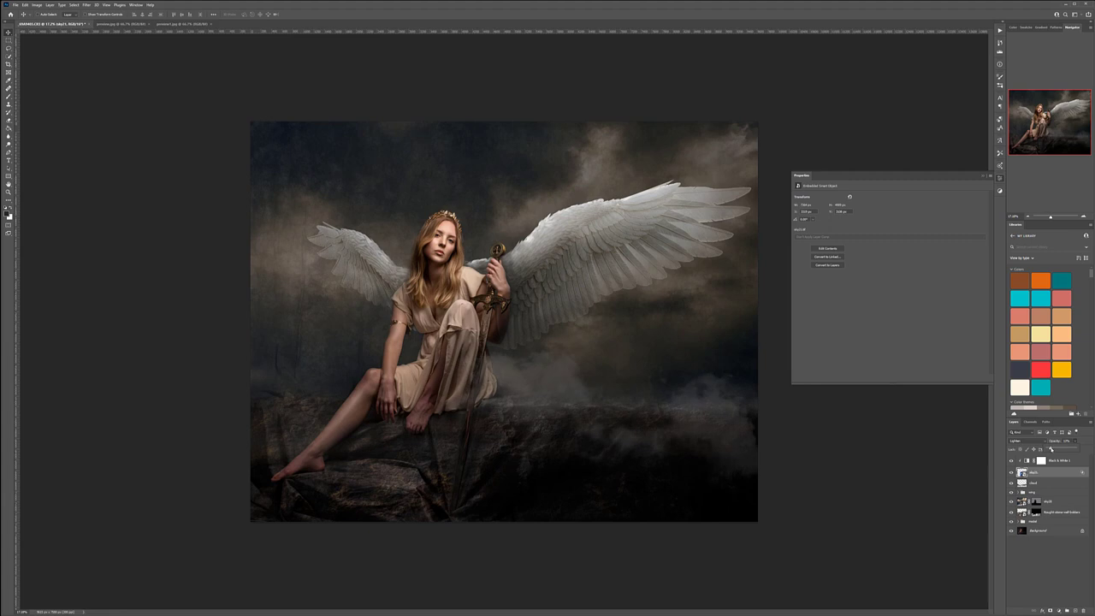
{"action": "mouse_move", "coordinate": [748, 428]}
{"action": "left_mouse_down"}
{"action": "mouse_move", "coordinate": [763, 362]}
{"action": "mouse_move", "coordinate": [732, 420]}
{"action": "mouse_move", "coordinate": [759, 410]}
{"action": "left_mouse_up"}
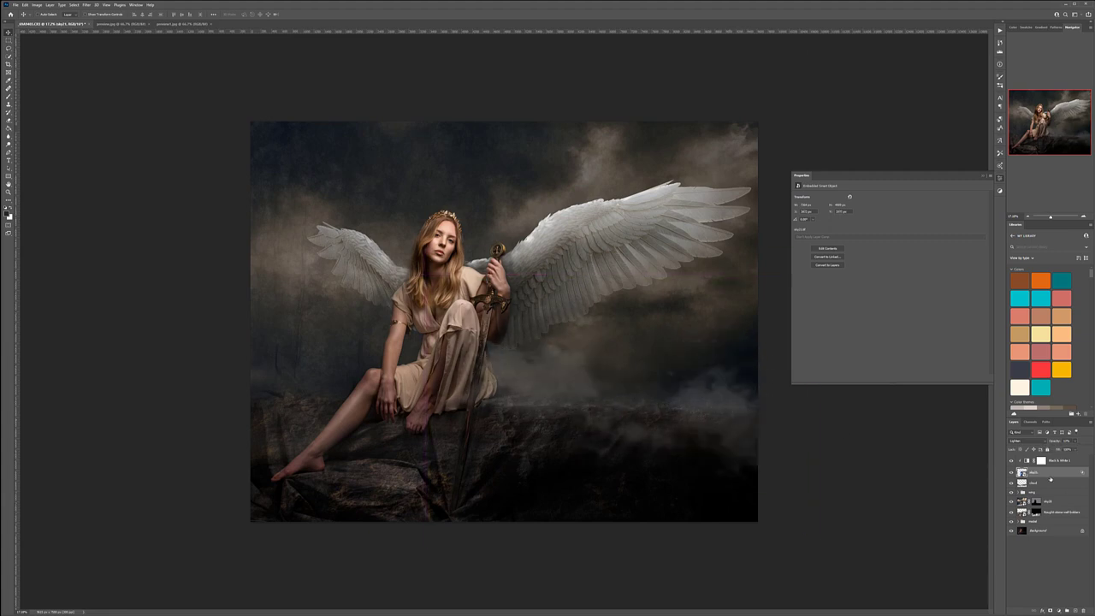
Try the cloud layer in Overlay mode at 100% opacity, shifting it around along the ledge's edge.
{"action": "left_click", "coordinate": [1075, 441]}
{"action": "left_click_drag", "start_coordinate": [1059, 448], "coordinate": [1088, 449]}
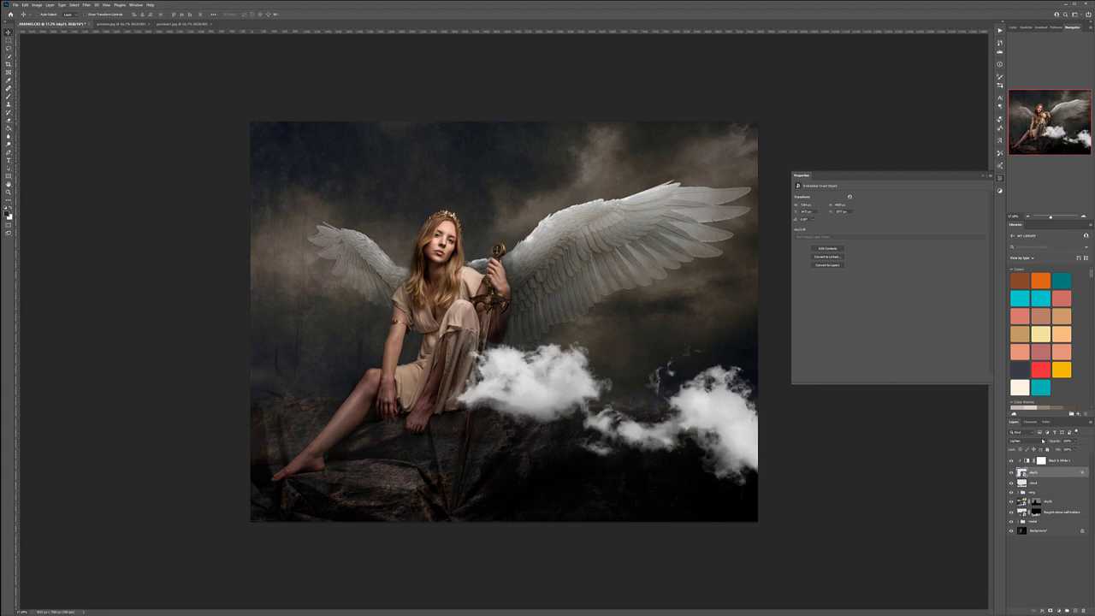
{"action": "left_click", "coordinate": [1044, 441]}
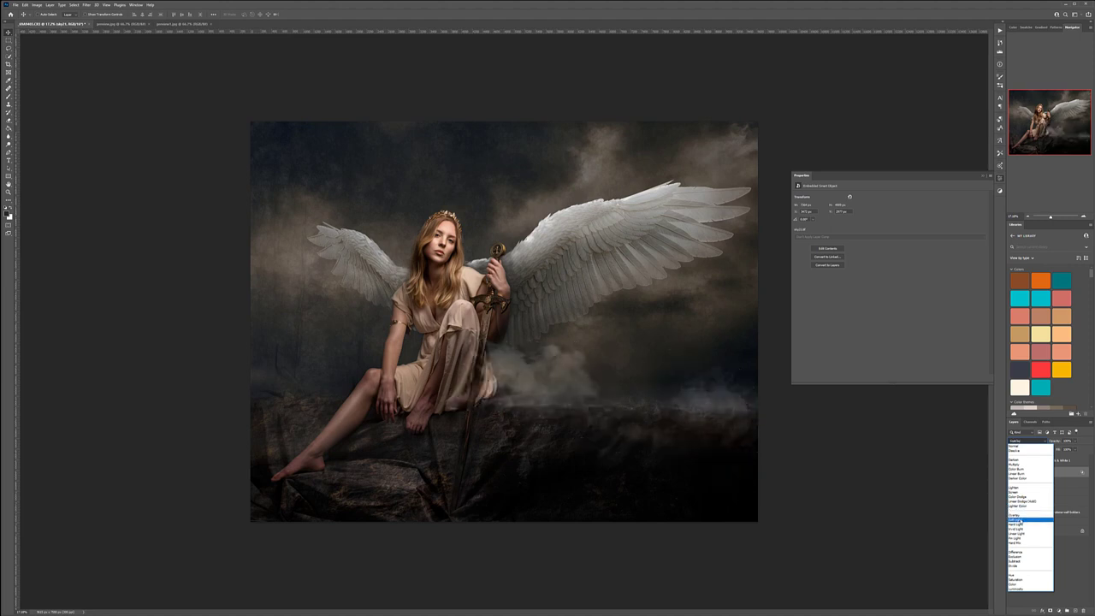
{"action": "left_click", "coordinate": [1018, 515]}
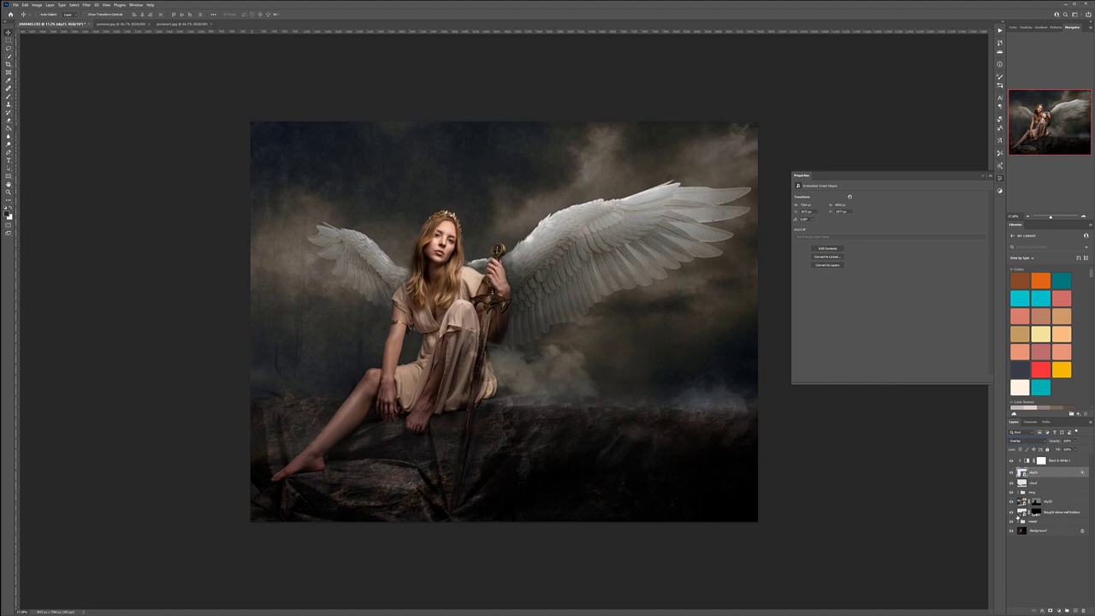
{"action": "mouse_move", "coordinate": [695, 402]}
{"action": "left_mouse_down"}
{"action": "mouse_move", "coordinate": [699, 359]}
{"action": "mouse_move", "coordinate": [673, 382]}
{"action": "mouse_move", "coordinate": [713, 385]}
{"action": "mouse_move", "coordinate": [699, 400]}
{"action": "mouse_move", "coordinate": [715, 402]}
{"action": "left_mouse_up"}
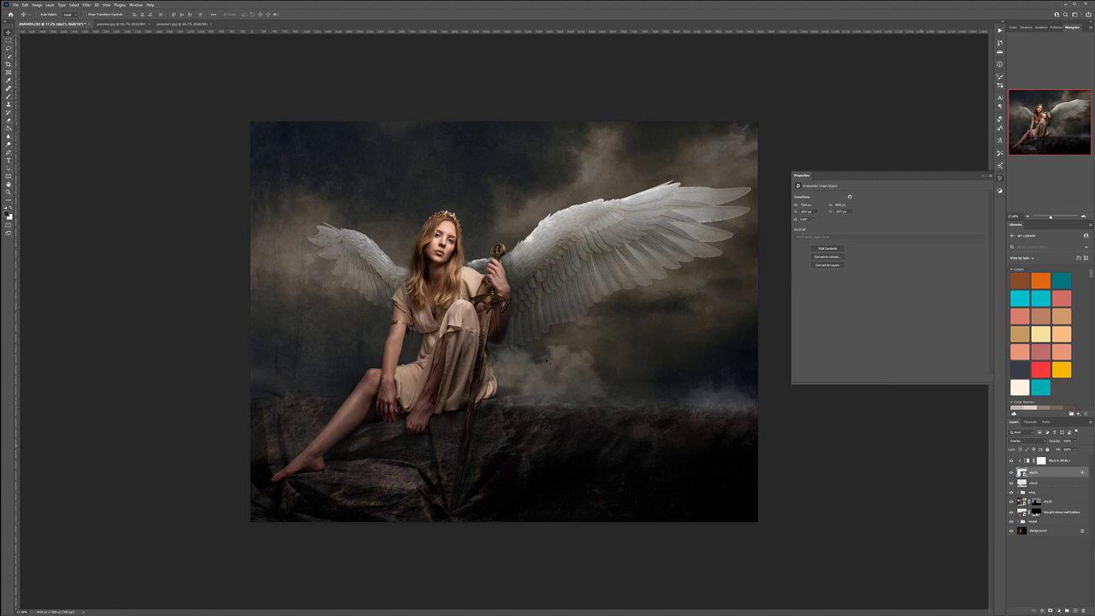
{"action": "left_click_drag", "start_coordinate": [567, 400], "coordinate": [554, 417]}
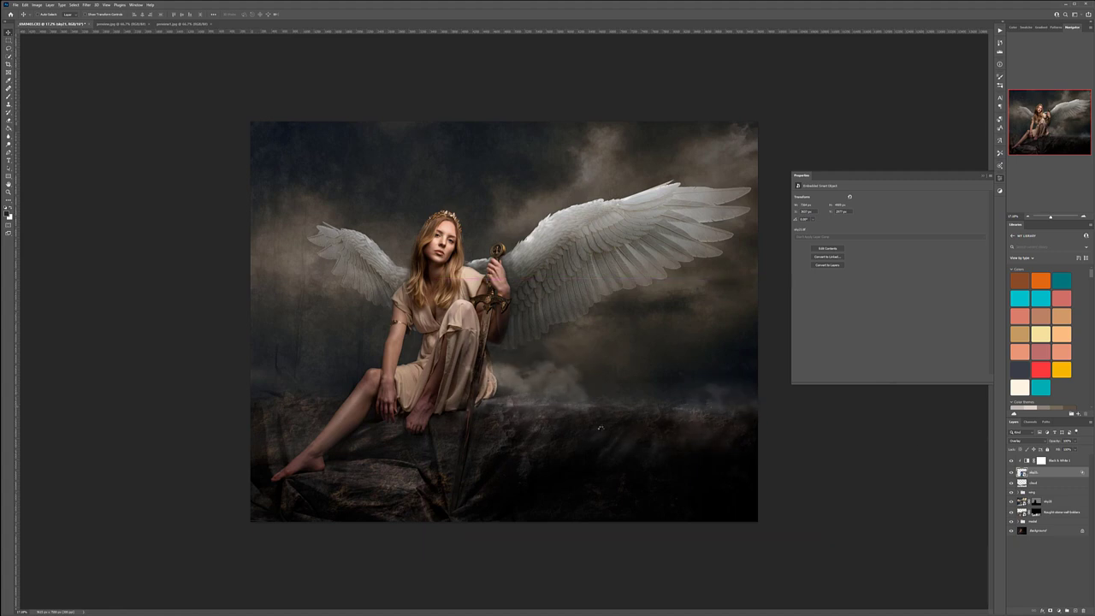
Set the cloud layer back to Lighten with reduced opacity and reposition it along the ledge's upper edge.
{"action": "left_click", "coordinate": [1037, 441]}
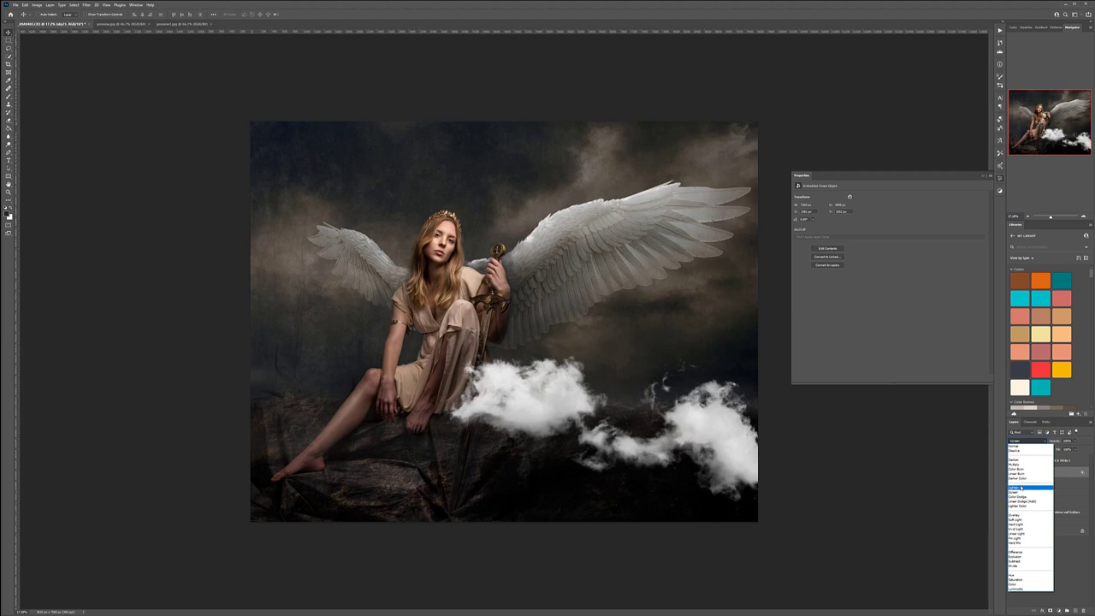
{"action": "left_click", "coordinate": [1020, 487]}
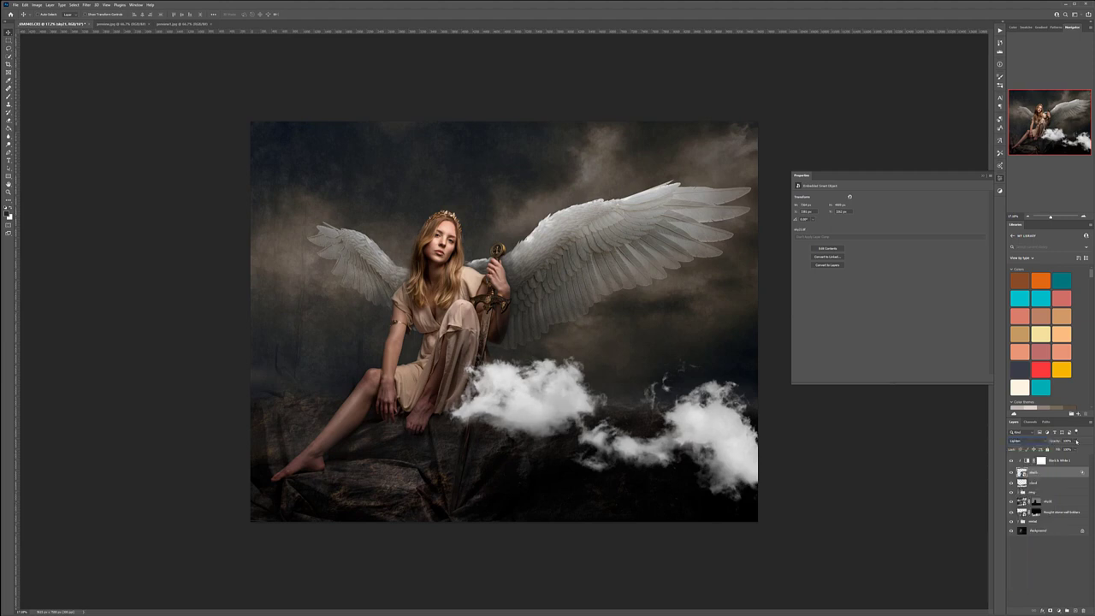
{"action": "left_click_drag", "start_coordinate": [1050, 449], "coordinate": [1054, 452]}
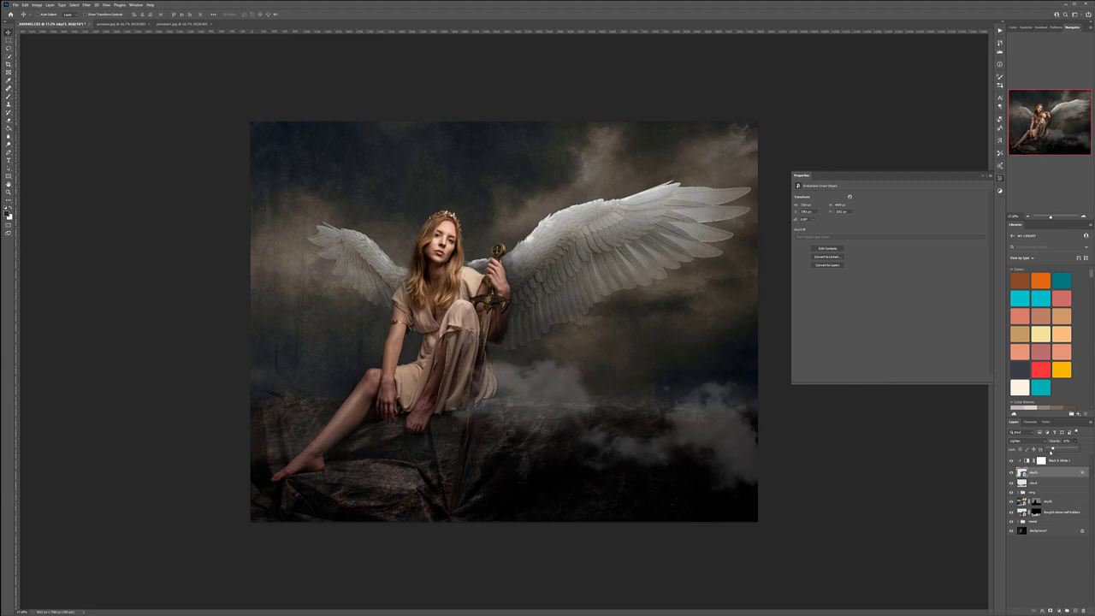
{"action": "left_click_drag", "start_coordinate": [1054, 450], "coordinate": [827, 427]}
{"action": "mouse_move", "coordinate": [643, 395]}
{"action": "left_mouse_down"}
{"action": "mouse_move", "coordinate": [655, 396]}
{"action": "mouse_move", "coordinate": [631, 394]}
{"action": "mouse_move", "coordinate": [659, 397]}
{"action": "left_mouse_up"}
{"action": "left_click_drag", "start_coordinate": [750, 416], "coordinate": [741, 406]}
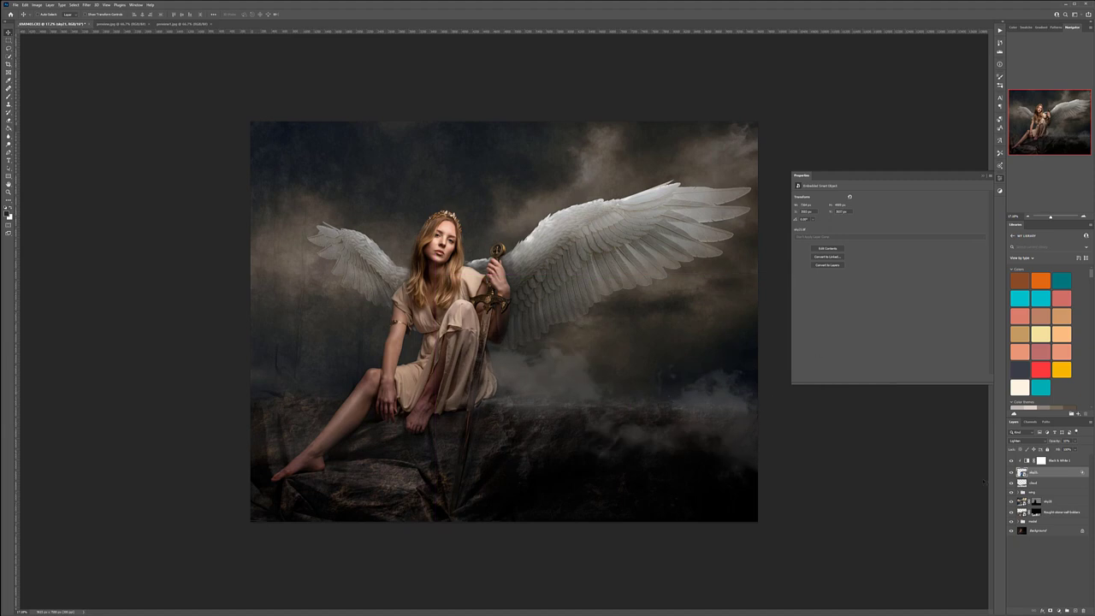
{"action": "left_click", "coordinate": [1076, 441]}
{"action": "left_click_drag", "start_coordinate": [1066, 449], "coordinate": [1069, 450]}
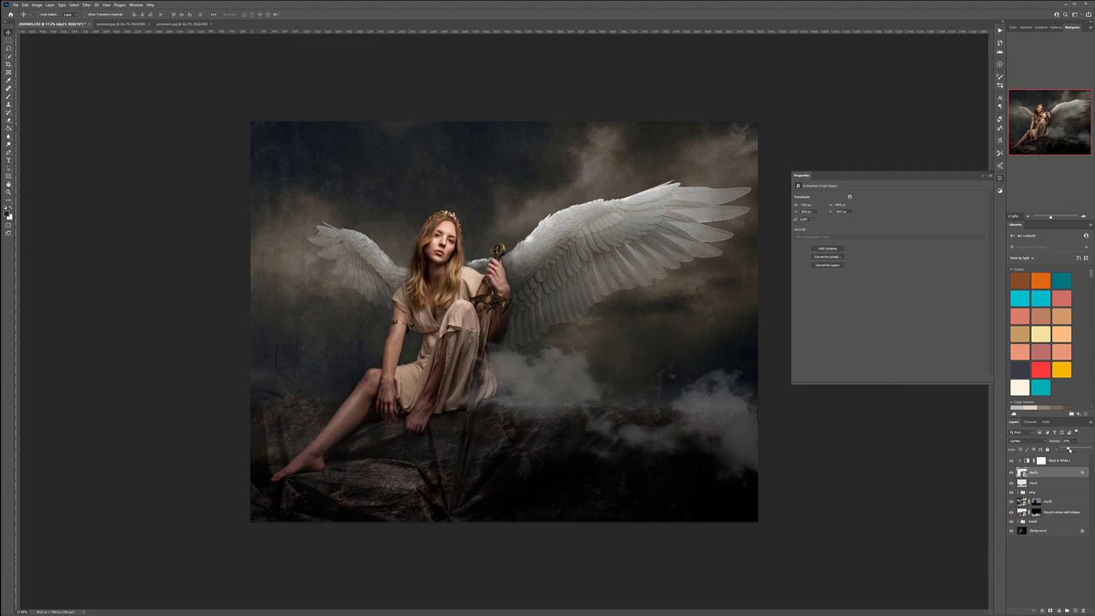
Enlarge the cloud layer with Free Transform and place it beside the woman's knees and under the large wing.
{"action": "left_click", "coordinate": [1064, 479]}
{"action": "key", "text": "ctrl+t"}
{"action": "left_click_drag", "start_coordinate": [435, 282], "coordinate": [210, 131]}
{"action": "left_click_drag", "start_coordinate": [675, 424], "coordinate": [812, 485]}
{"action": "key", "text": "Return"}
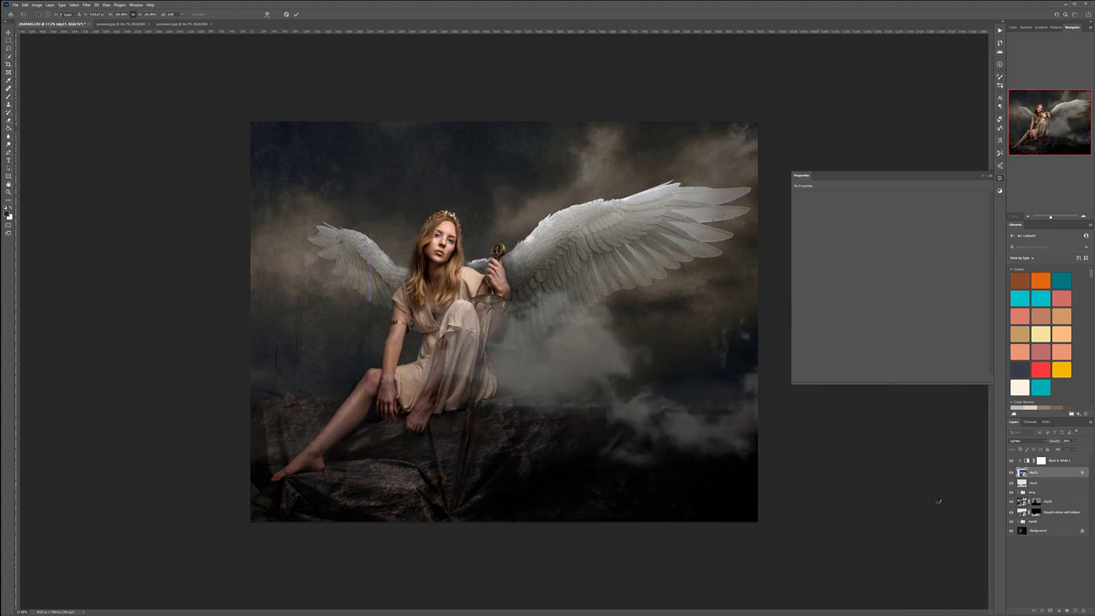
{"action": "left_click", "coordinate": [1047, 473]}
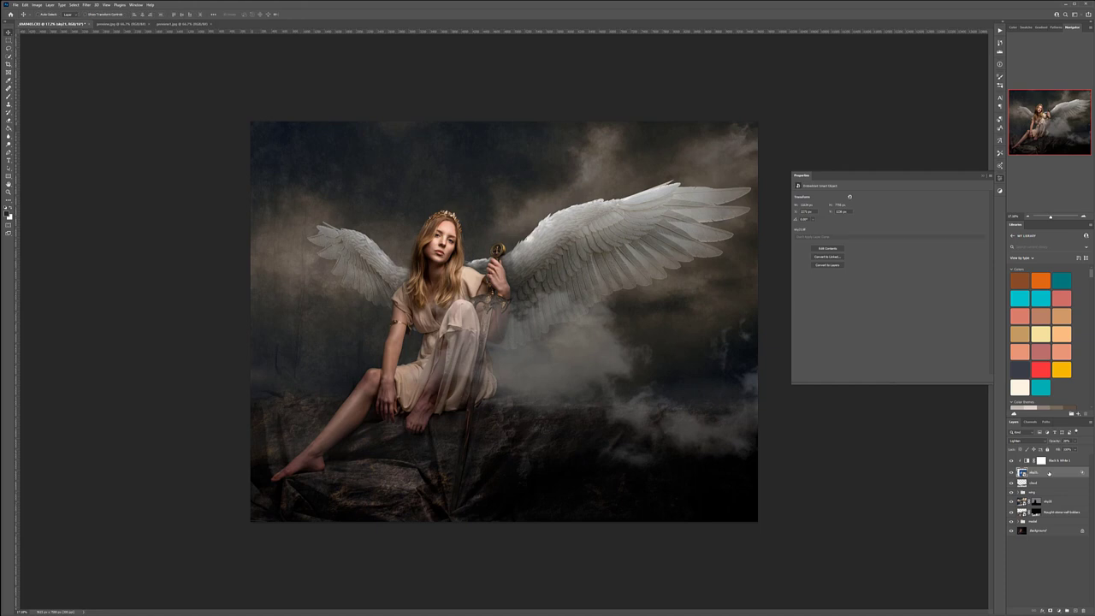
{"action": "right_click", "coordinate": [1048, 473]}
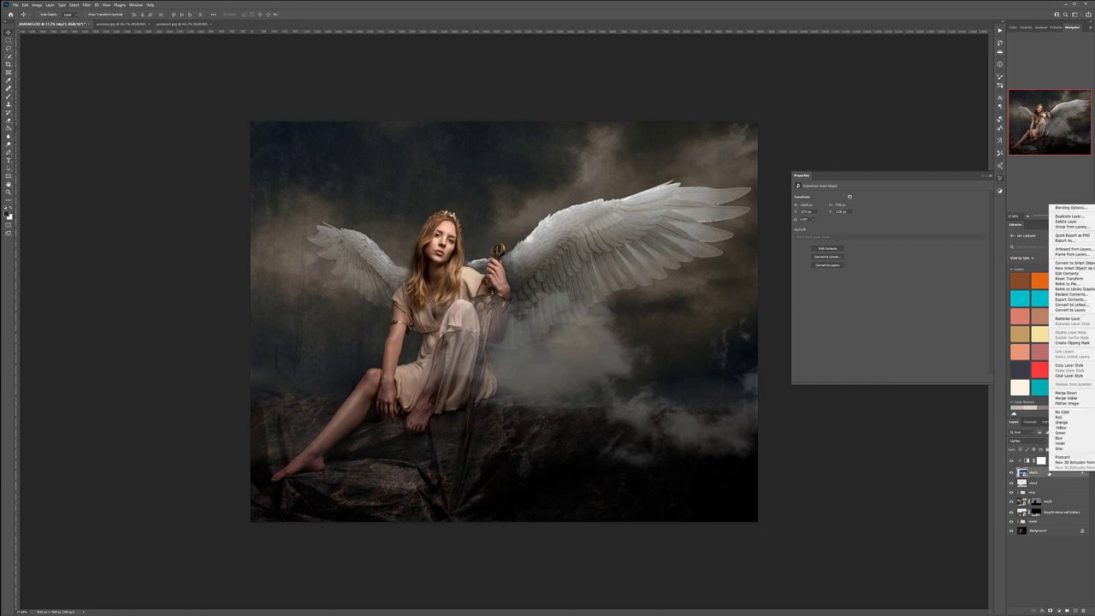
{"action": "left_click", "coordinate": [1077, 567]}
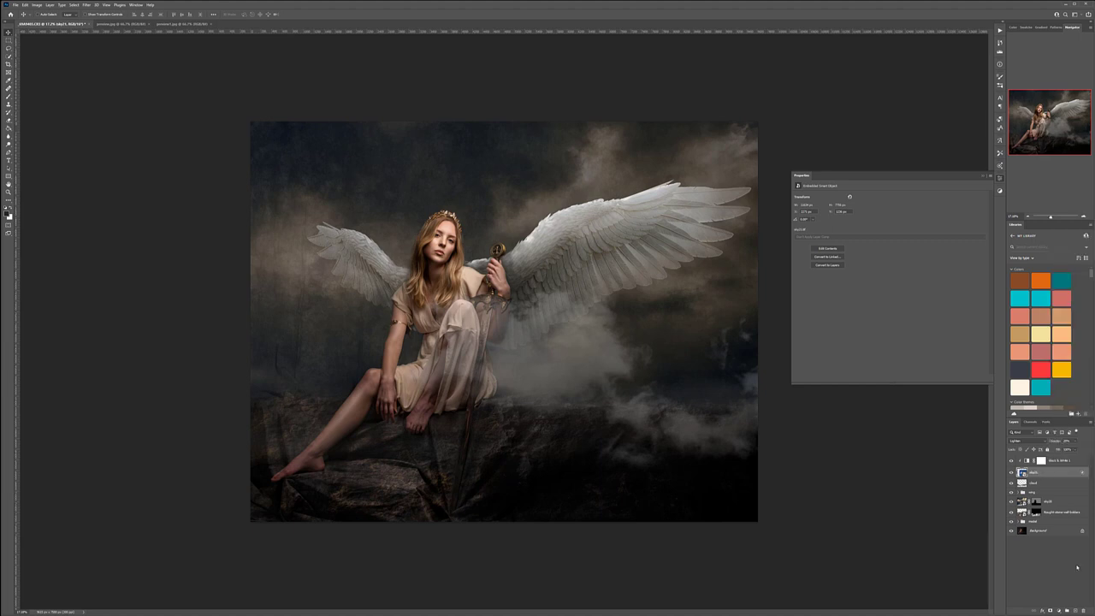
Create a layer group, clip the Black & White adjustment to it, and move the cloud layer into the group.
{"action": "key", "text": "ctrl+g"}
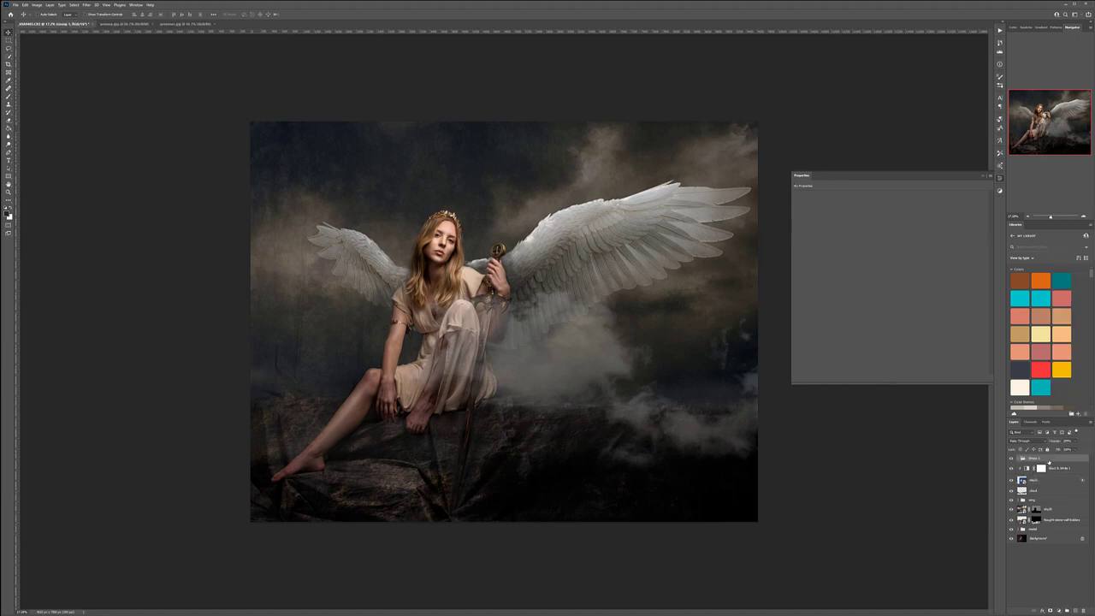
{"action": "left_click_drag", "start_coordinate": [1059, 468], "coordinate": [1056, 456]}
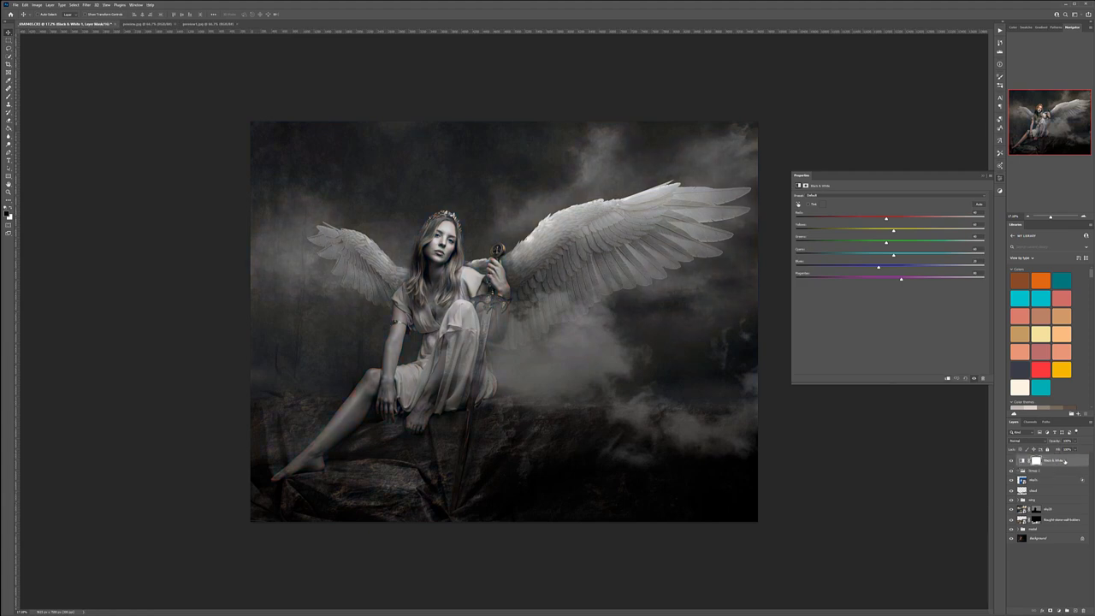
{"action": "left_click", "coordinate": [947, 378]}
{"action": "left_click", "coordinate": [1040, 482]}
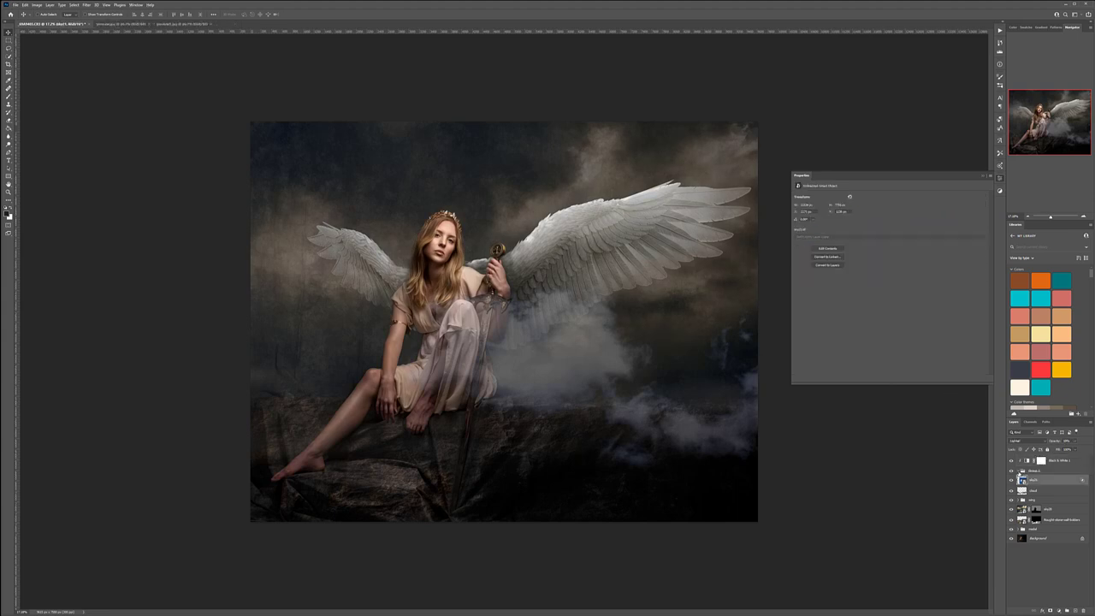
{"action": "left_click_drag", "start_coordinate": [1023, 477], "coordinate": [1045, 471]}
Duplicate the cloud layer inside the group and move the copy over the ledge around the woman's legs.
{"action": "key", "text": "ctrl+j"}
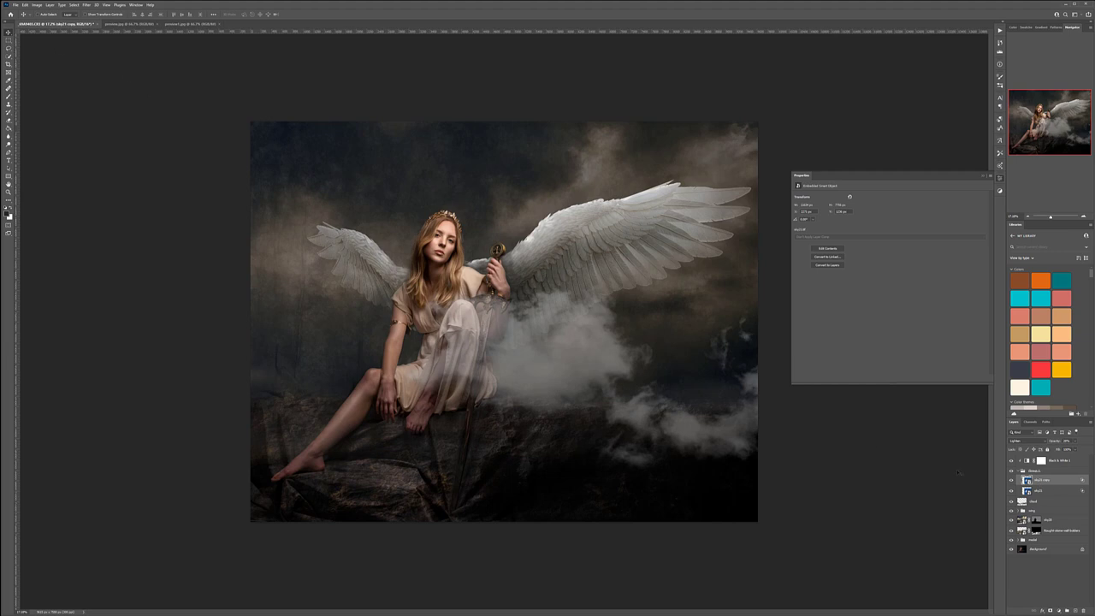
{"action": "left_click_drag", "start_coordinate": [637, 389], "coordinate": [313, 297]}
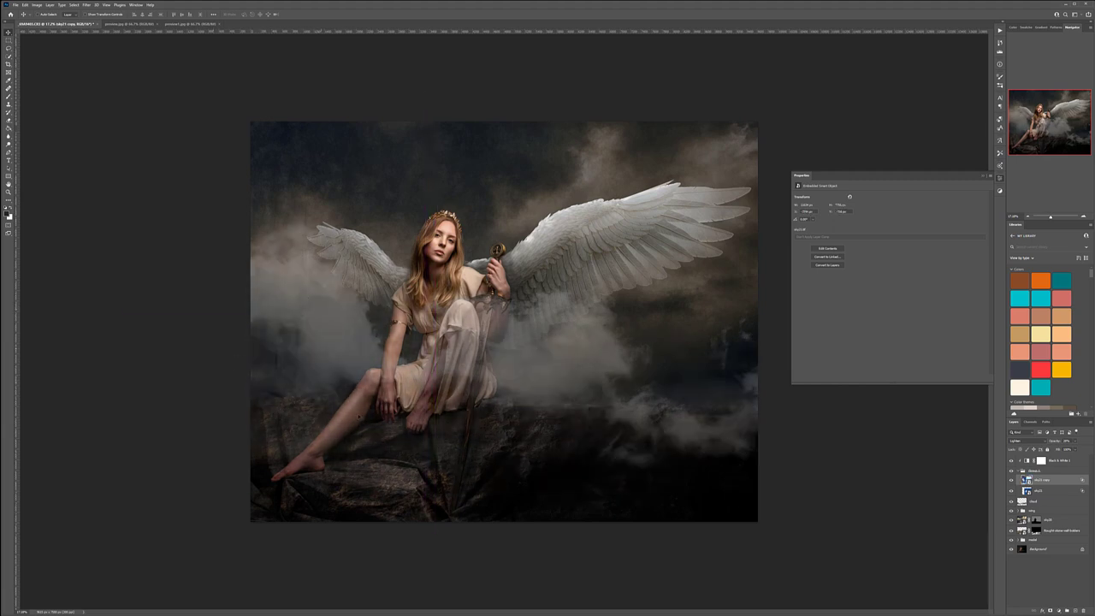
{"action": "left_click_drag", "start_coordinate": [309, 350], "coordinate": [442, 435]}
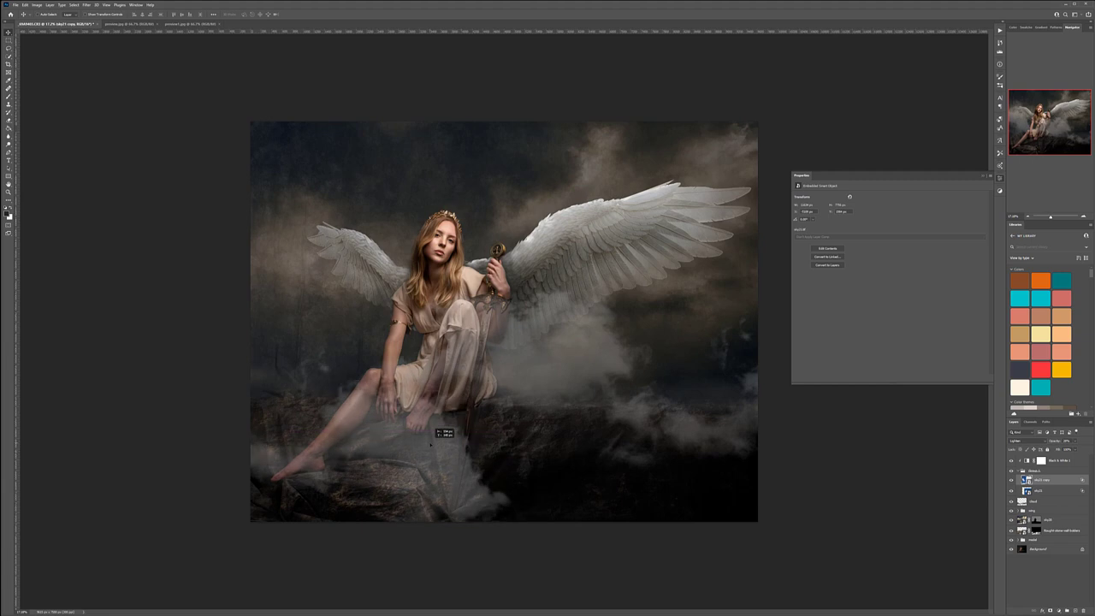
Shrink and rotate the copied cloud layer with Free Transform, and move it behind the woman's lower legs at the ledge's far end.
{"action": "key", "text": "ctrl+t"}
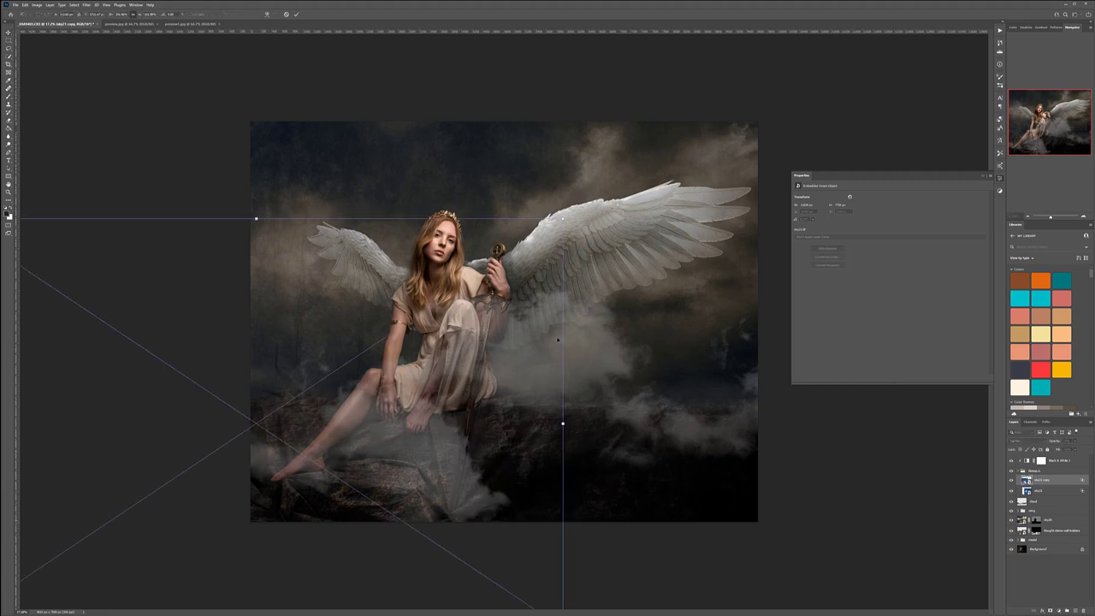
{"action": "left_click_drag", "start_coordinate": [561, 219], "coordinate": [313, 384]}
{"action": "left_click_drag", "start_coordinate": [278, 456], "coordinate": [471, 381]}
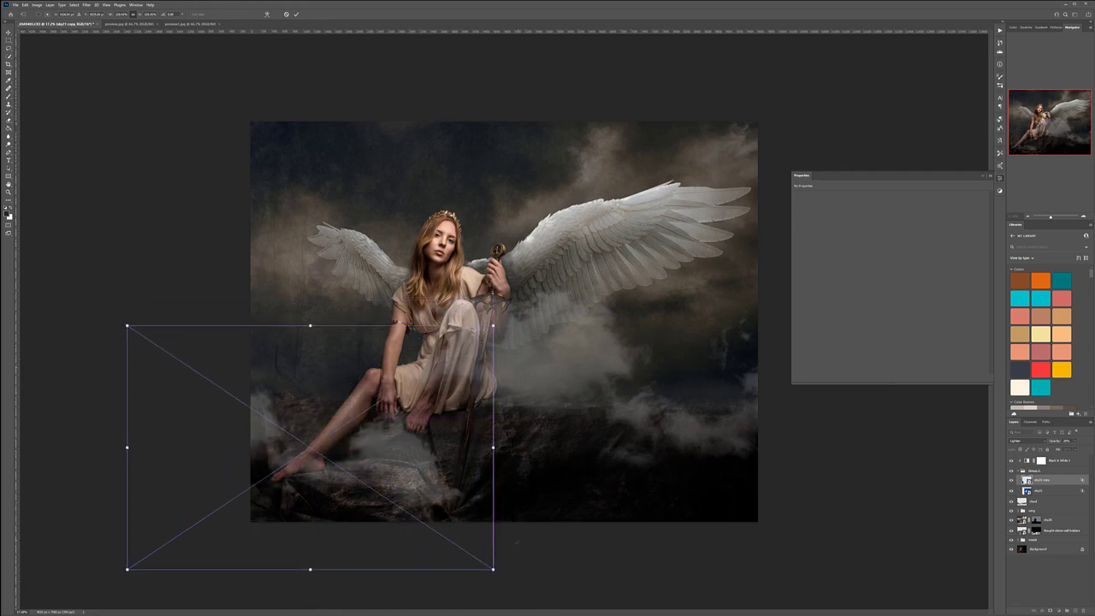
{"action": "left_click_drag", "start_coordinate": [175, 355], "coordinate": [468, 396]}
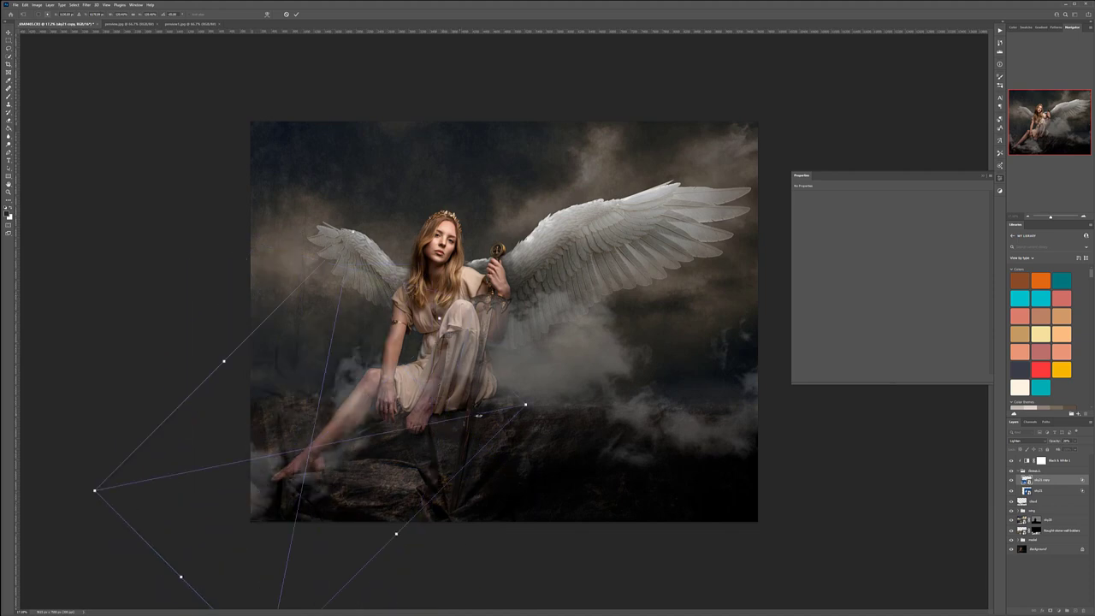
{"action": "key", "text": "Return"}
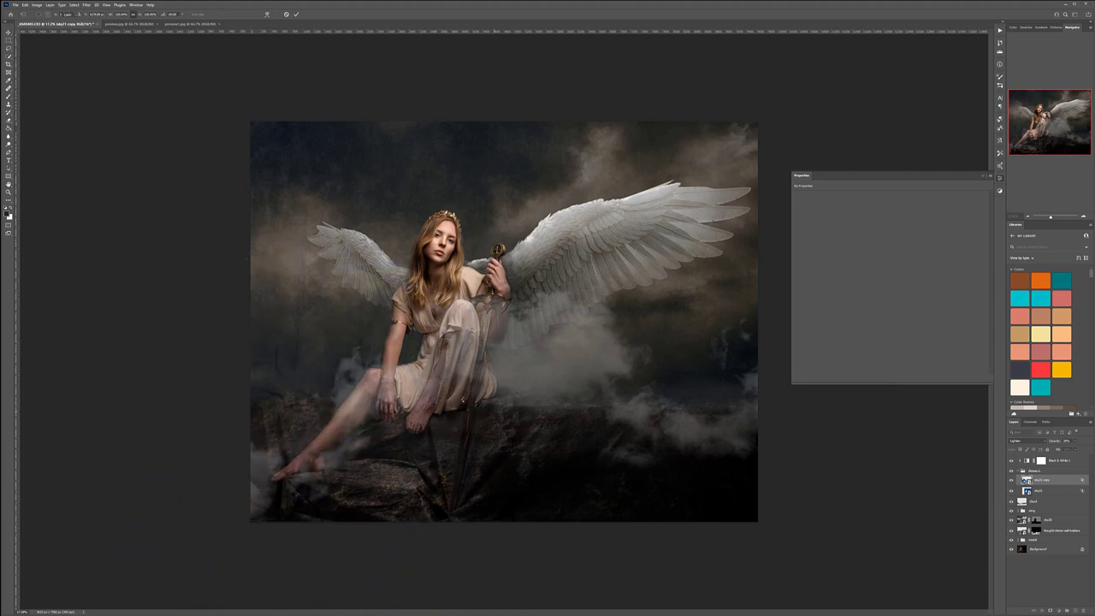
{"action": "left_click_drag", "start_coordinate": [451, 395], "coordinate": [341, 405]}
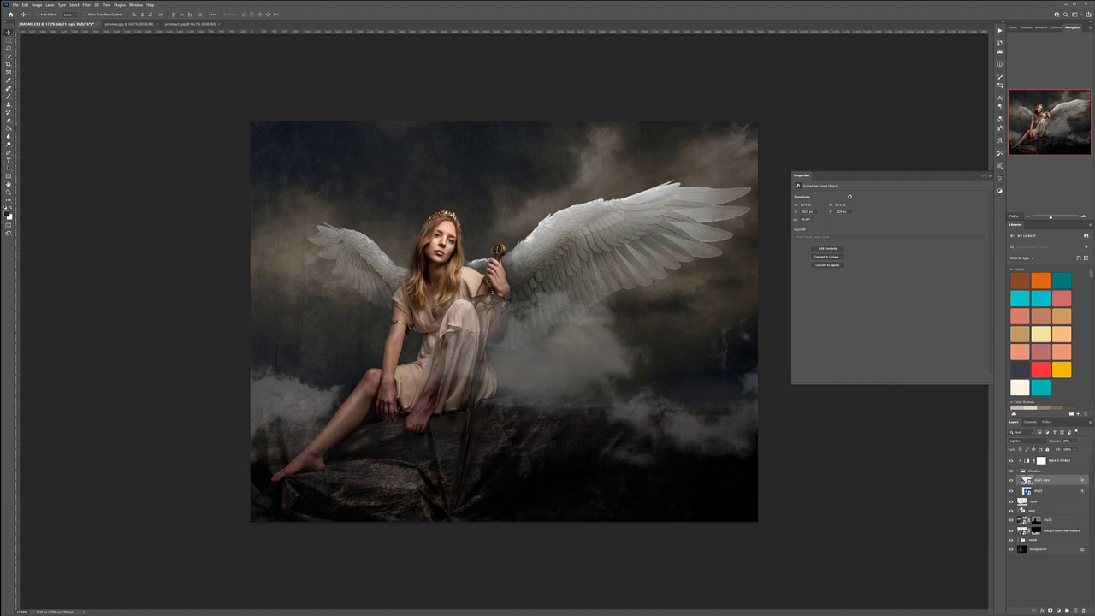
Raise the opacity of the original cloud layer and of its copy.
{"action": "left_click", "coordinate": [1053, 492]}
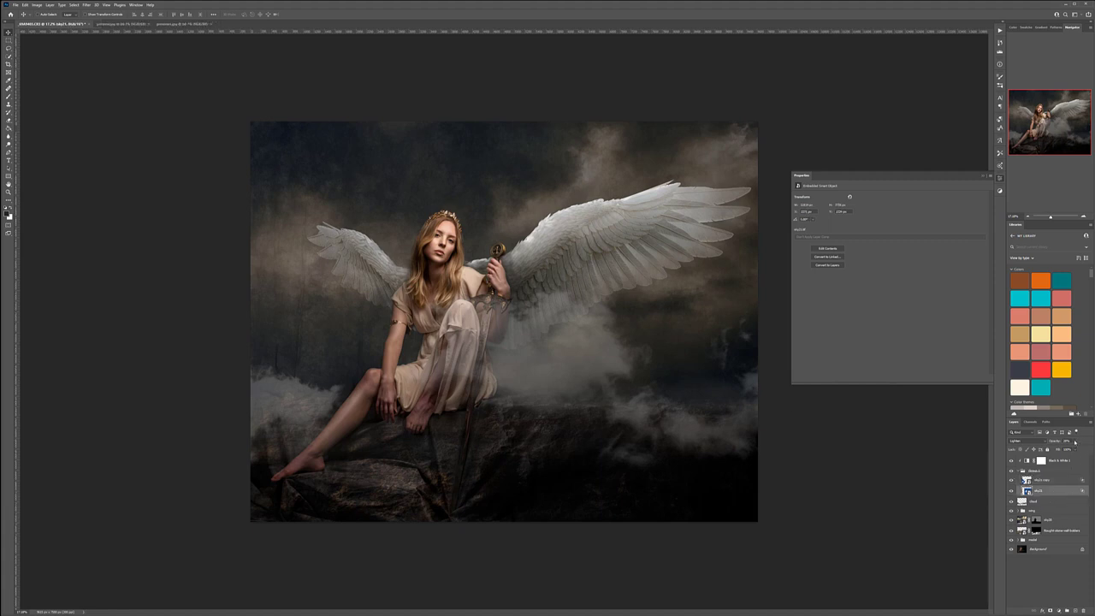
{"action": "left_click_drag", "start_coordinate": [1076, 449], "coordinate": [1074, 449]}
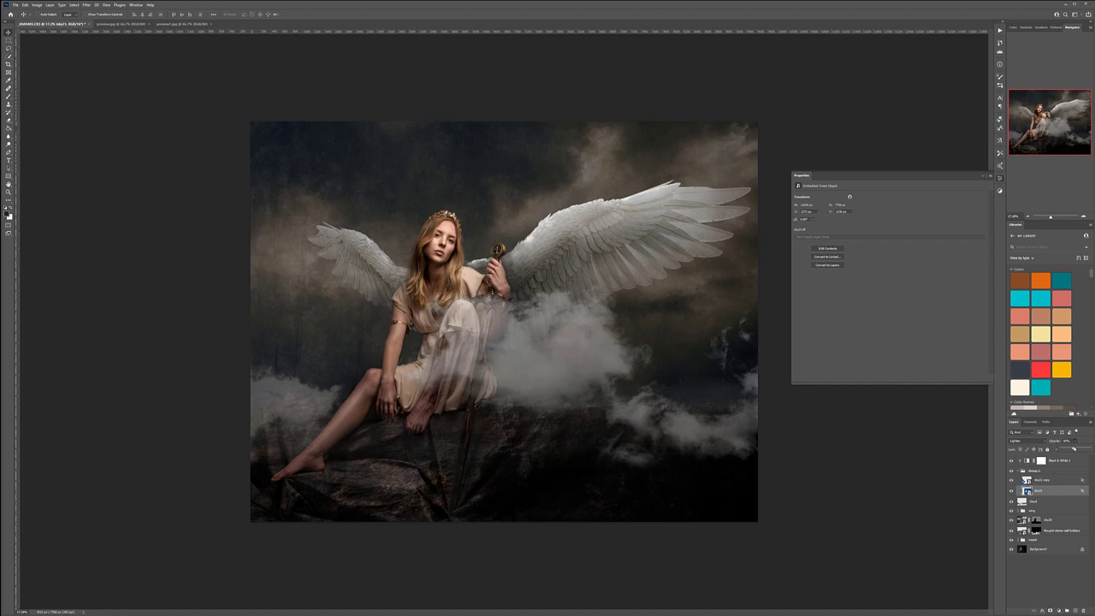
{"action": "left_click", "coordinate": [1057, 481]}
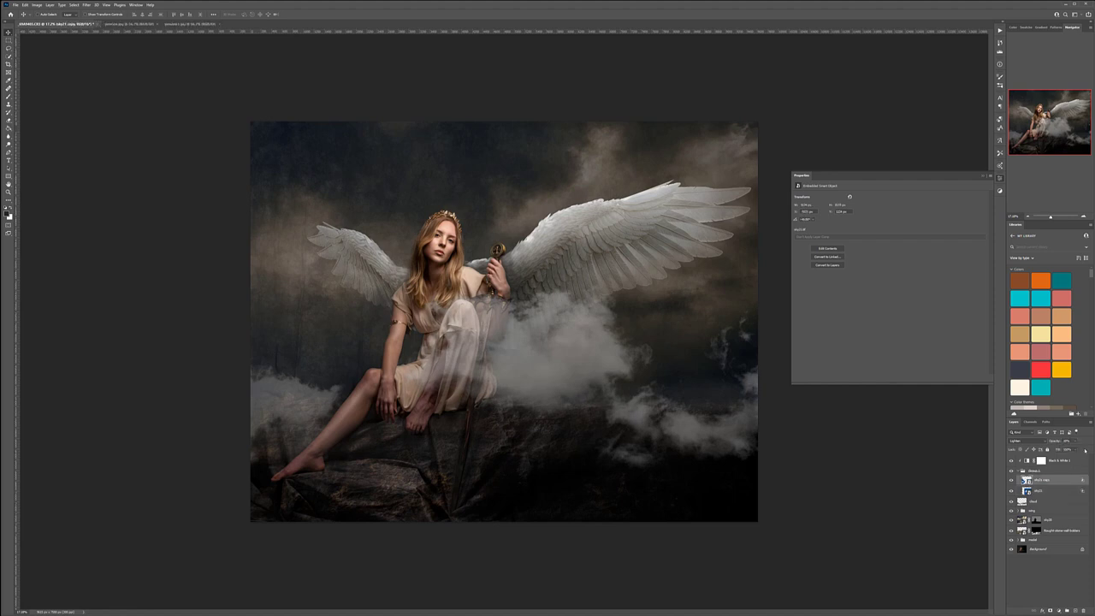
{"action": "left_click_drag", "start_coordinate": [1071, 448], "coordinate": [1077, 449]}
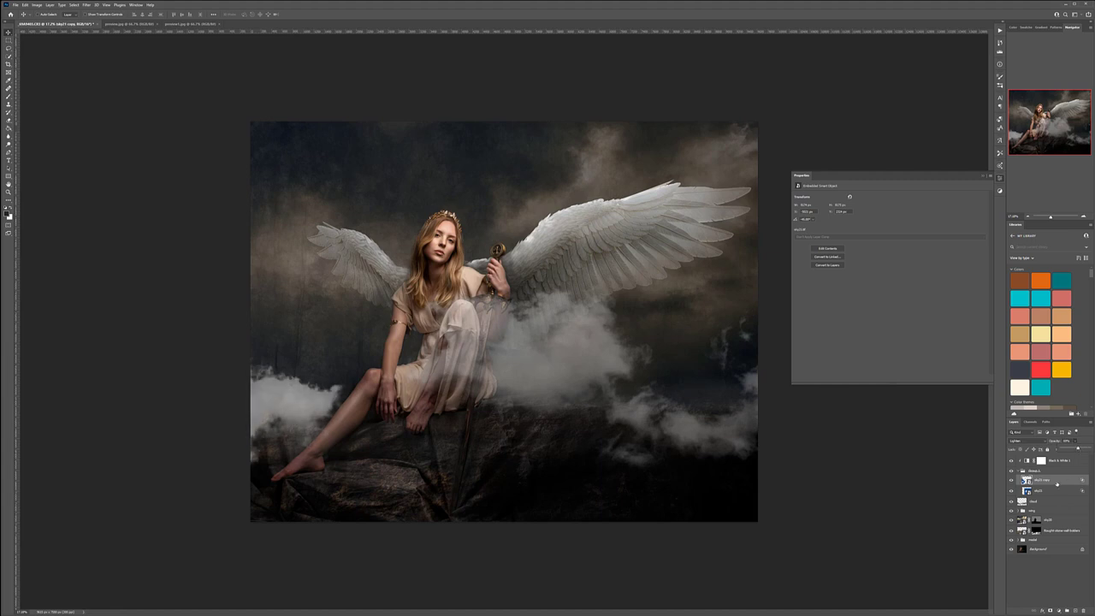
Move the copied cloud slightly up beside the woman's knee and lower its opacity.
{"action": "left_click_drag", "start_coordinate": [317, 407], "coordinate": [313, 376]}
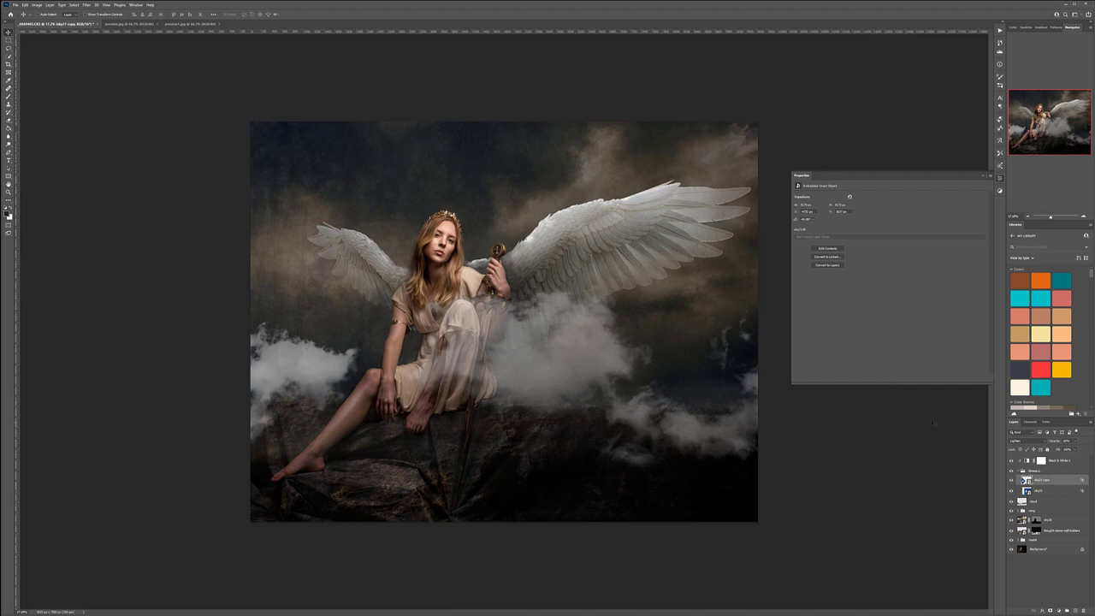
{"action": "left_click", "coordinate": [1050, 491]}
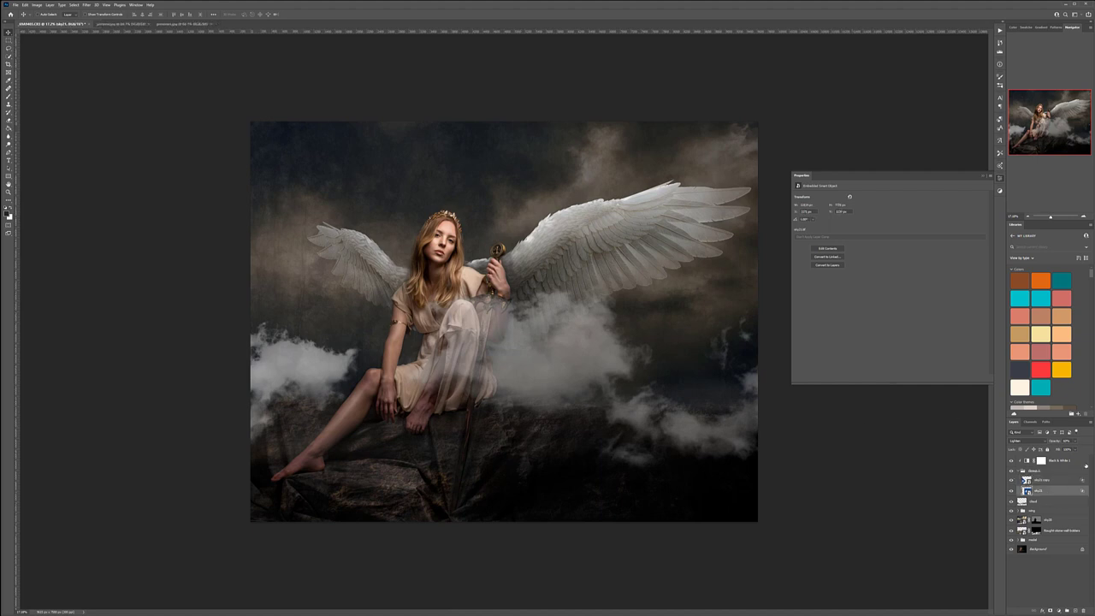
{"action": "left_click", "coordinate": [1070, 479]}
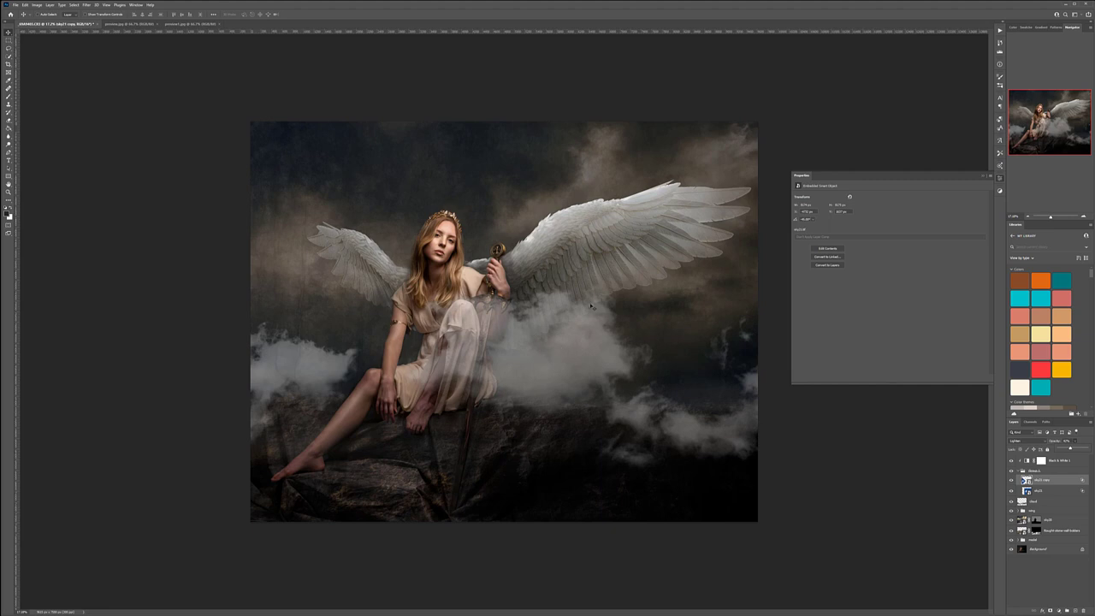
Add a new layer above the Black & White adjustment and rename it.
{"action": "left_click", "coordinate": [1082, 463]}
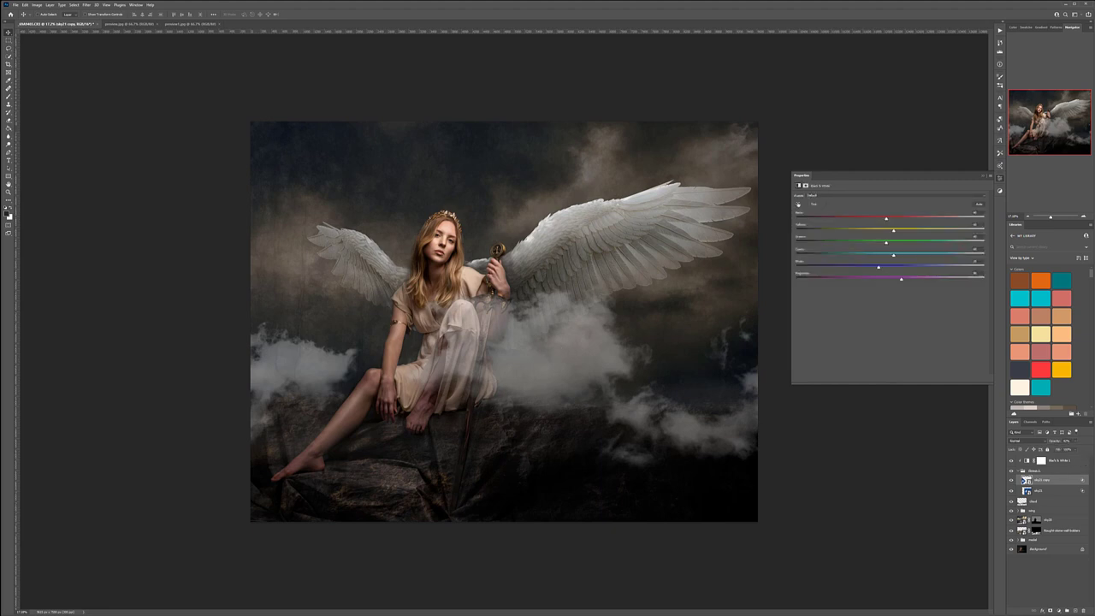
{"action": "left_click", "coordinate": [1074, 610]}
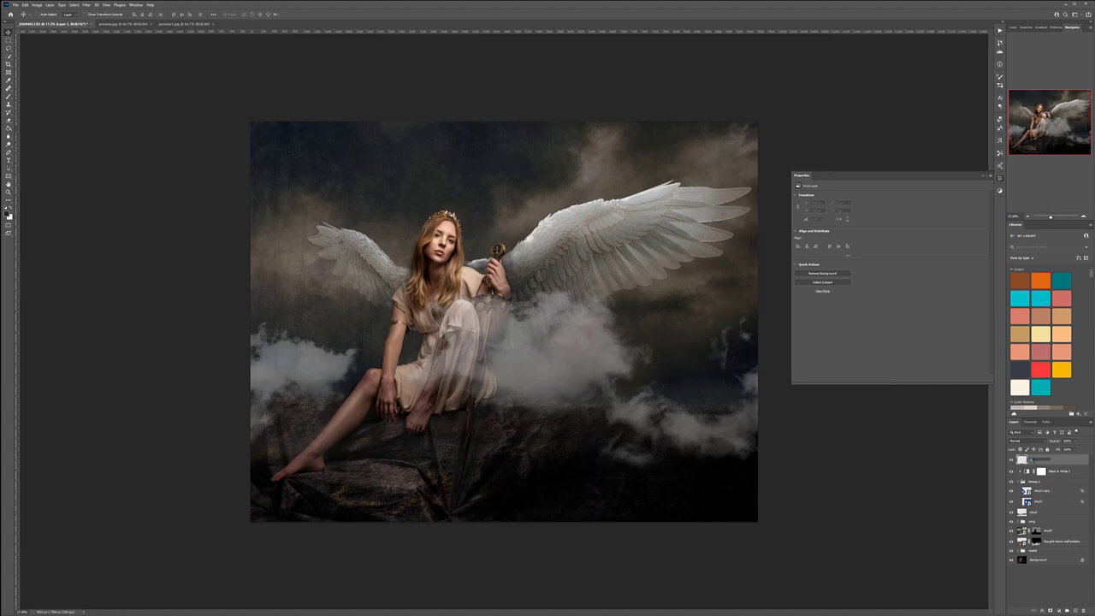
{"action": "type", "text": "l"}
{"action": "key", "text": "Return"}
Fill the new layer with neutral gray and set its blend mode to Soft Light.
{"action": "key", "text": "shift+F5"}
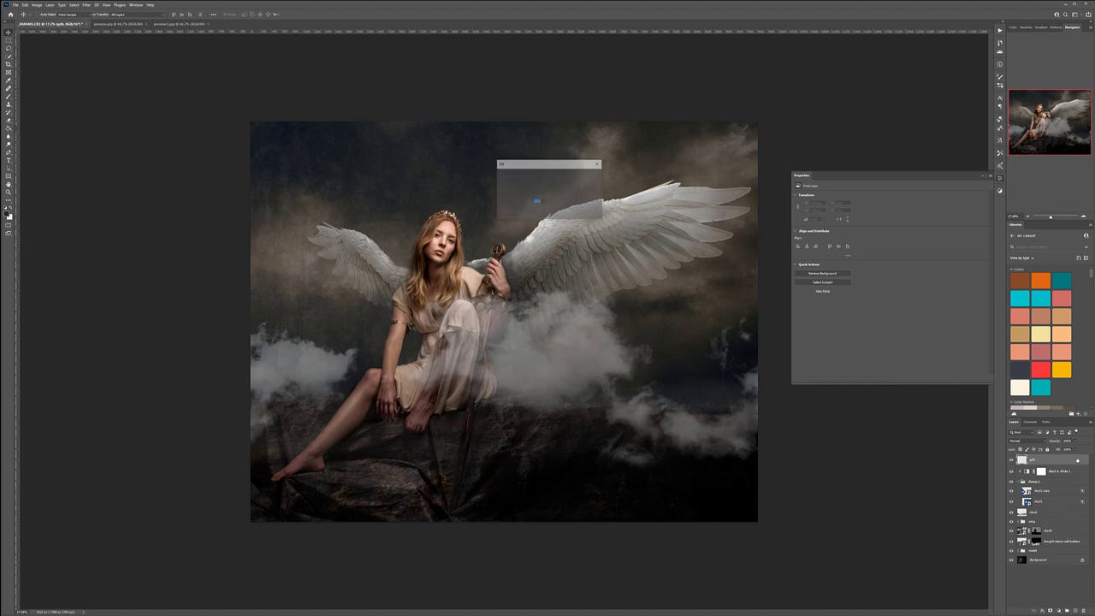
{"action": "left_click", "coordinate": [590, 177]}
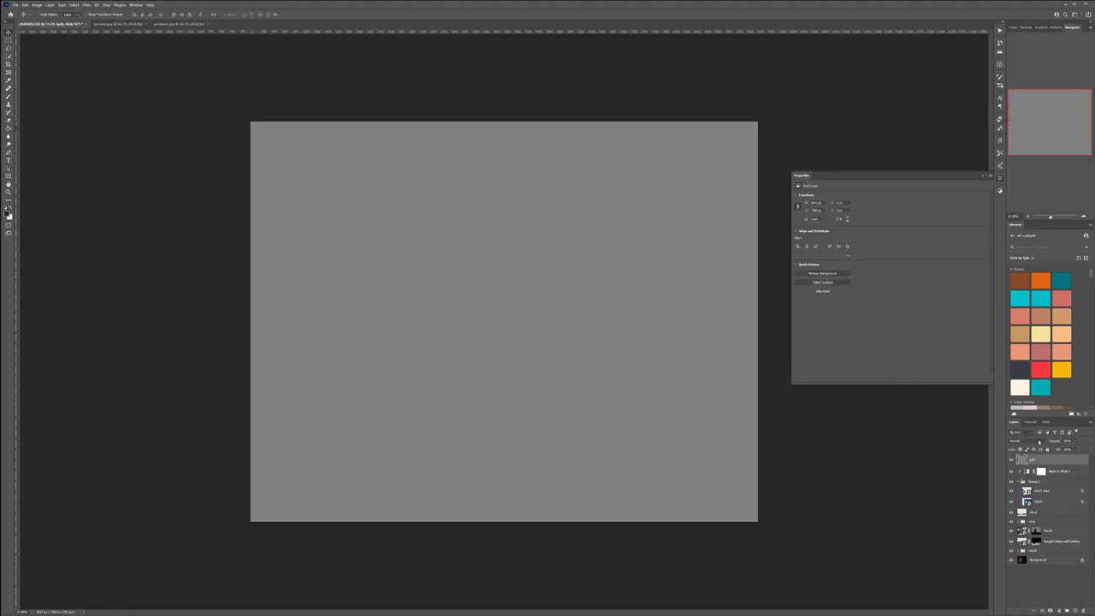
{"action": "left_click", "coordinate": [1038, 440]}
{"action": "left_click", "coordinate": [1018, 519]}
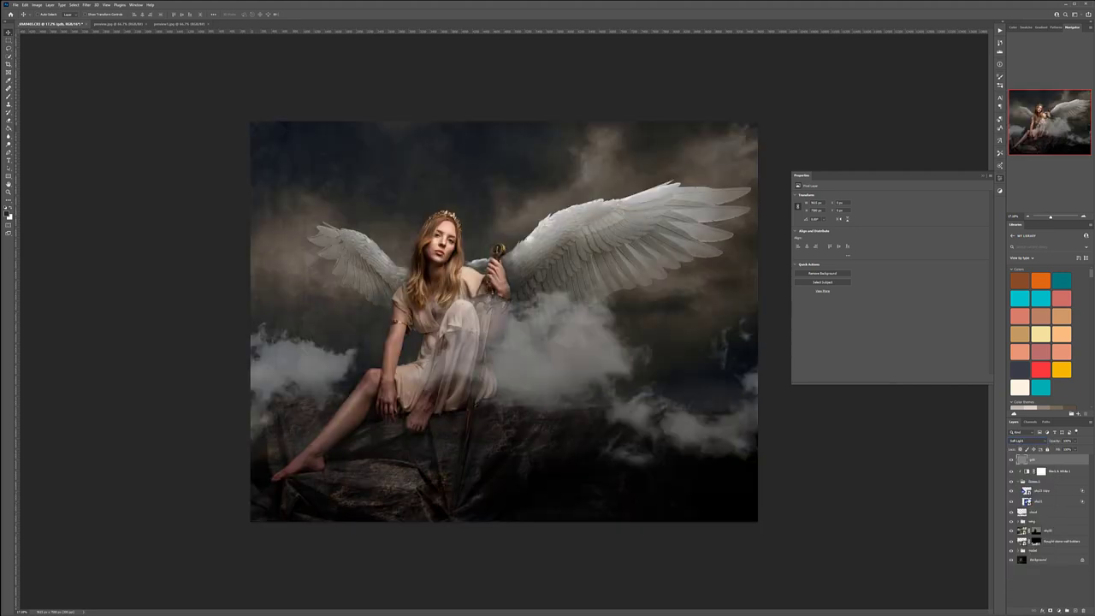
Brush white at 10% opacity on the gray layer to brighten the clouds and the large wing, reducing the brush size for finer areas.
{"action": "key", "text": "b"}
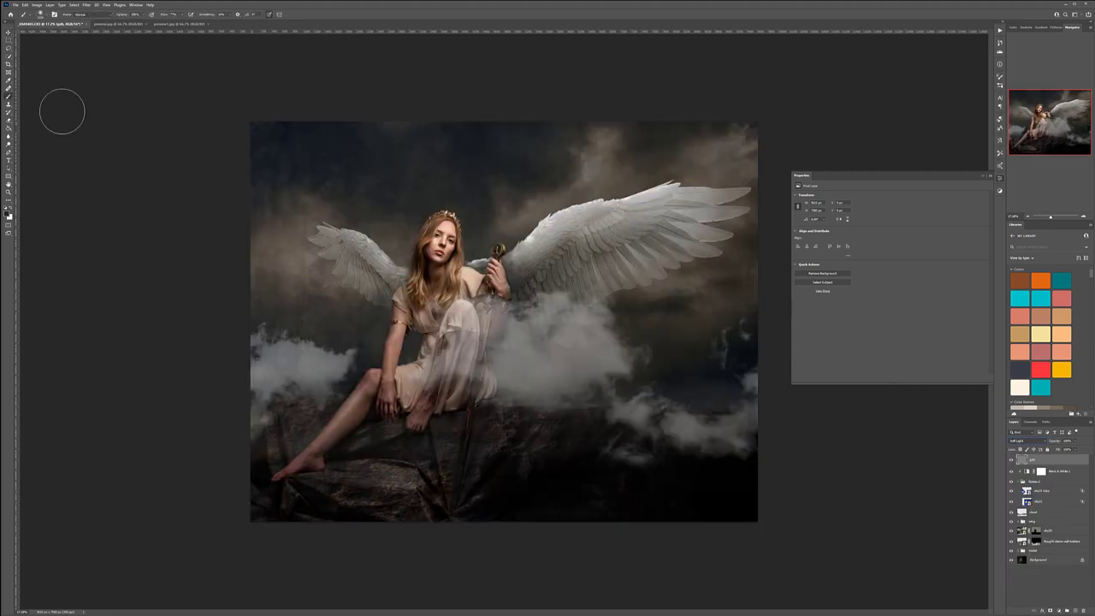
{"action": "key", "text": "x"}
{"action": "key", "text": "1"}
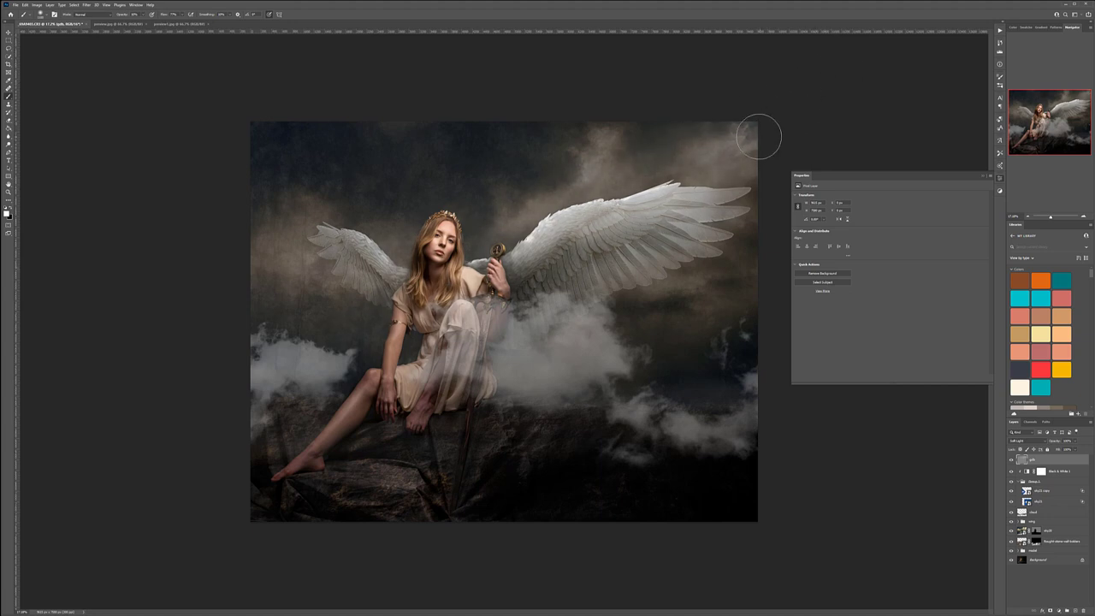
{"action": "key", "text": "bracketleft"}
{"action": "key", "text": "bracketleft"}
{"action": "key", "text": "bracketleft"}
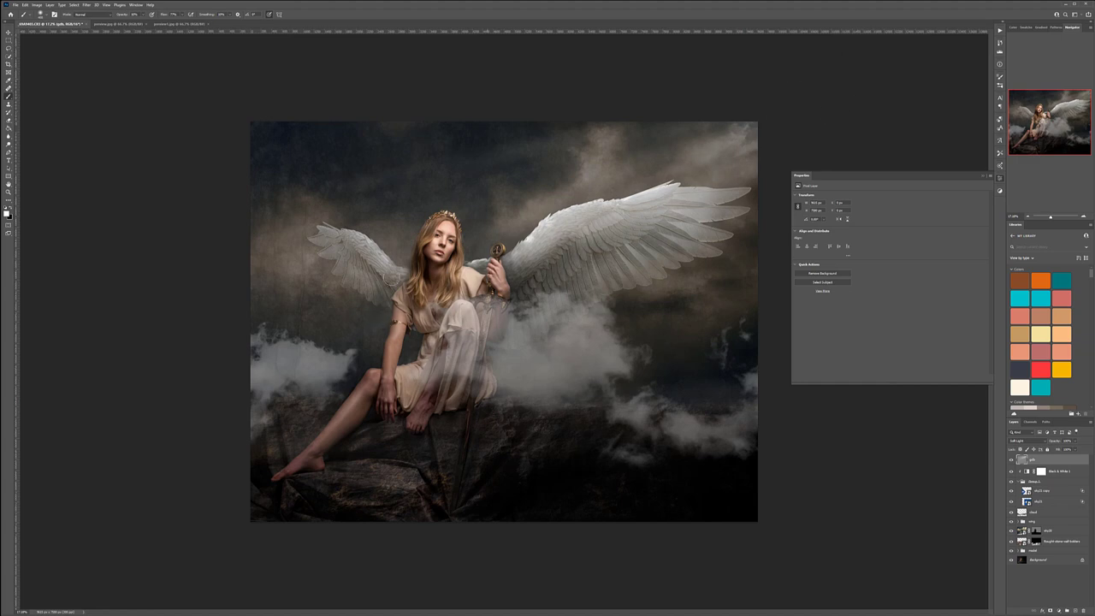
Enlarge the brush and paint more white on the gray layer to lighten the sky clouds and the rock ledge.
{"action": "key", "text": "bracketright"}
{"action": "key", "text": "bracketright"}
{"action": "key", "text": "bracketright"}
{"action": "key", "text": "bracketright"}
{"action": "key", "text": "bracketright"}
{"action": "key", "text": "bracketright"}
{"action": "key", "text": "bracketright"}
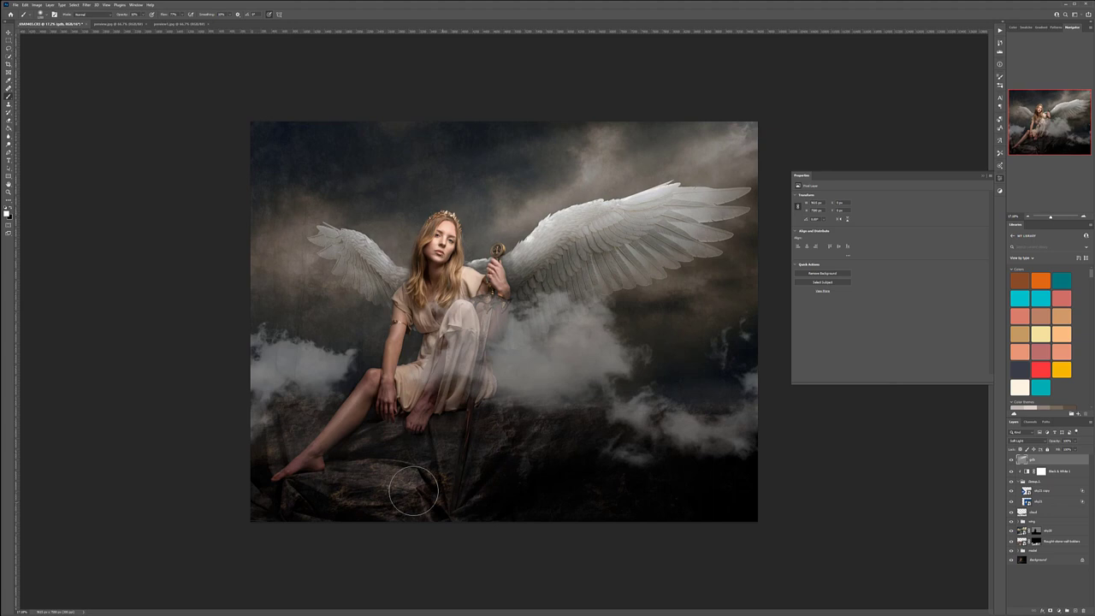
Enlarge the brush further and paint black on the gray layer to darken the ledge and the lower clouds.
{"action": "key", "text": "bracketright"}
{"action": "key", "text": "bracketright"}
{"action": "key", "text": "bracketright"}
{"action": "key", "text": "bracketright"}
{"action": "key", "text": "bracketright"}
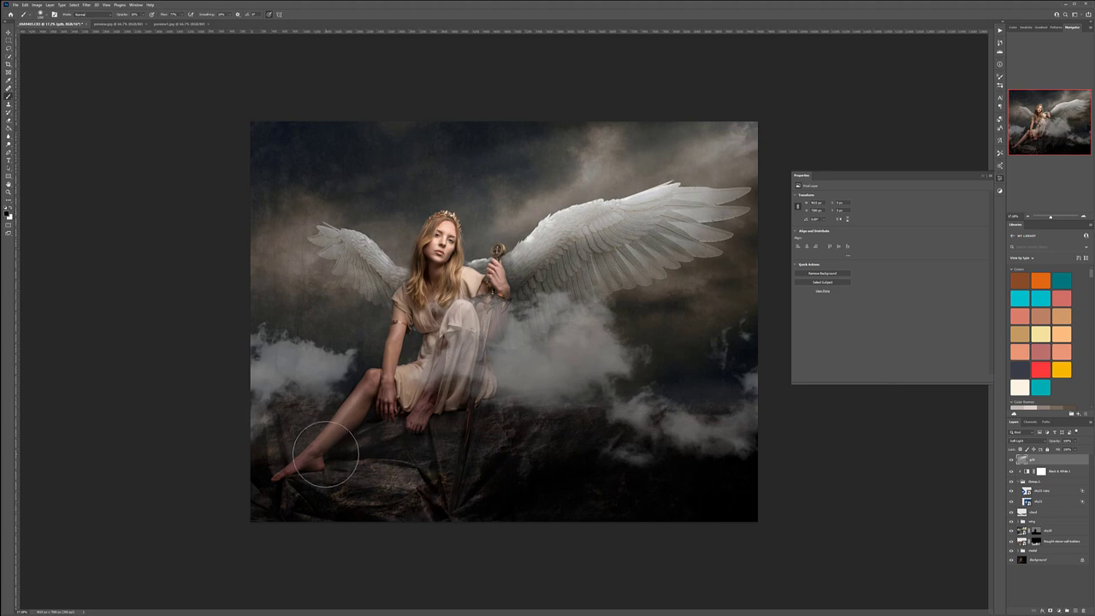
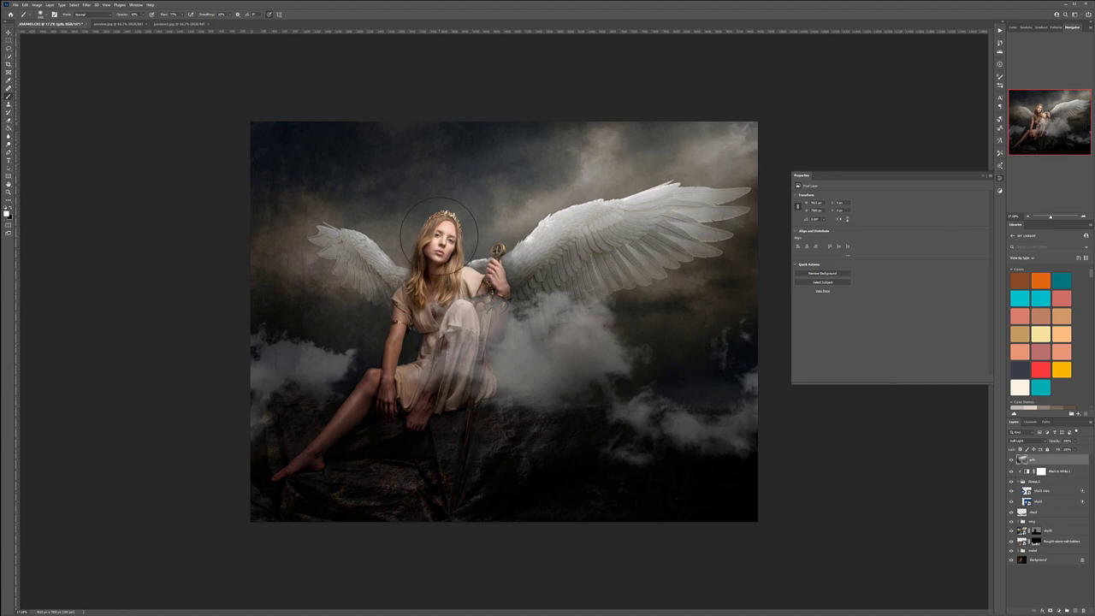
Choose the Hard Round brush preset.
{"action": "right_click", "coordinate": [444, 232]}
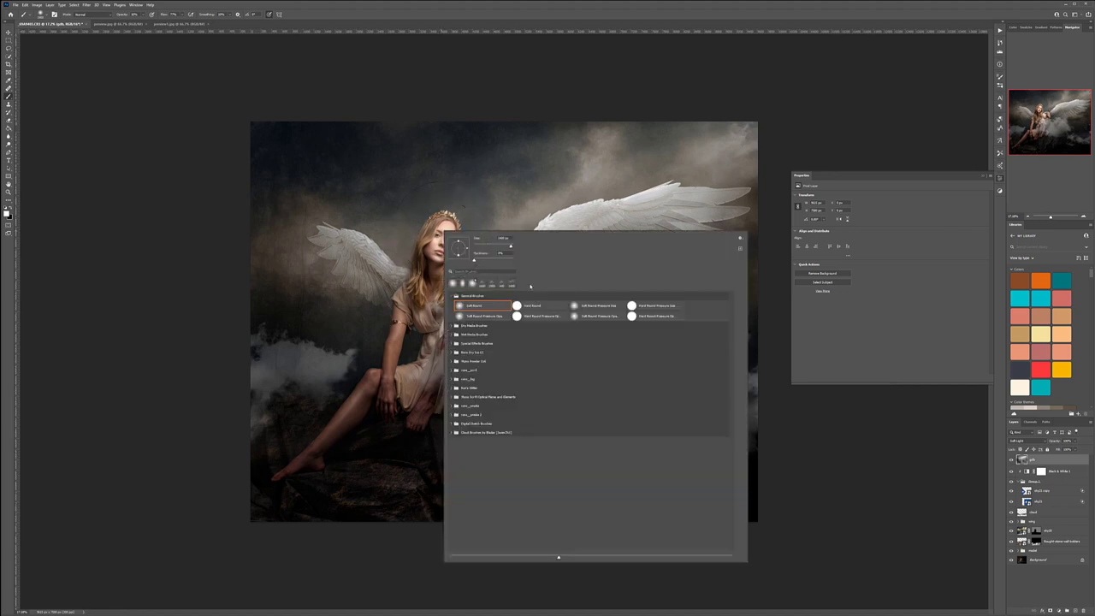
{"action": "left_click", "coordinate": [521, 305]}
{"action": "left_click", "coordinate": [141, 207]}
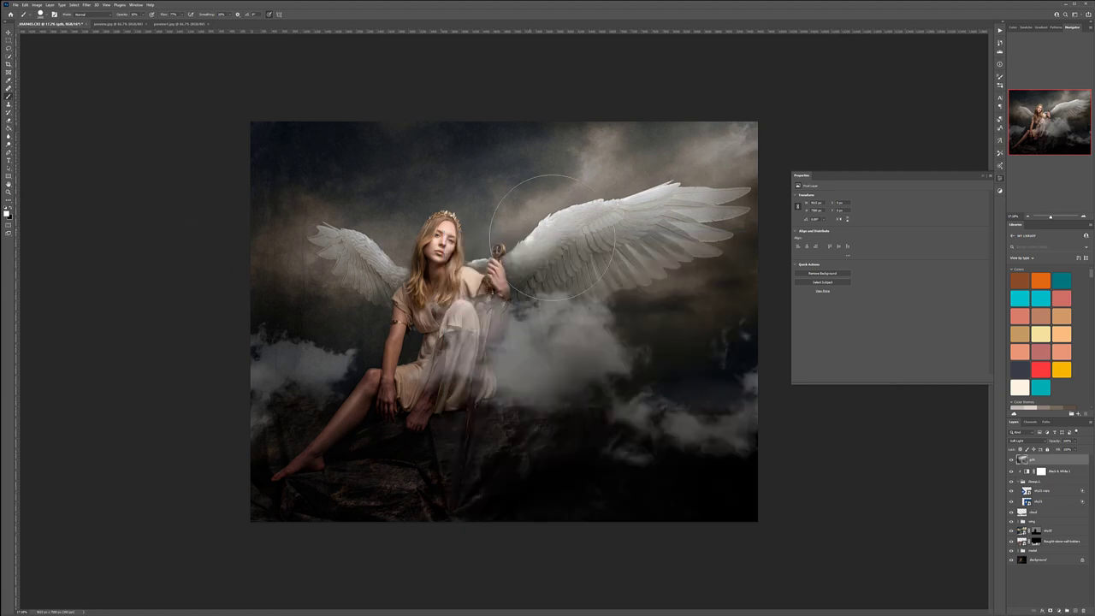
Add and rename a new layer above the gray layer, and reduce the brush to roughly the size of the woman's head.
{"action": "left_click", "coordinate": [1076, 611]}
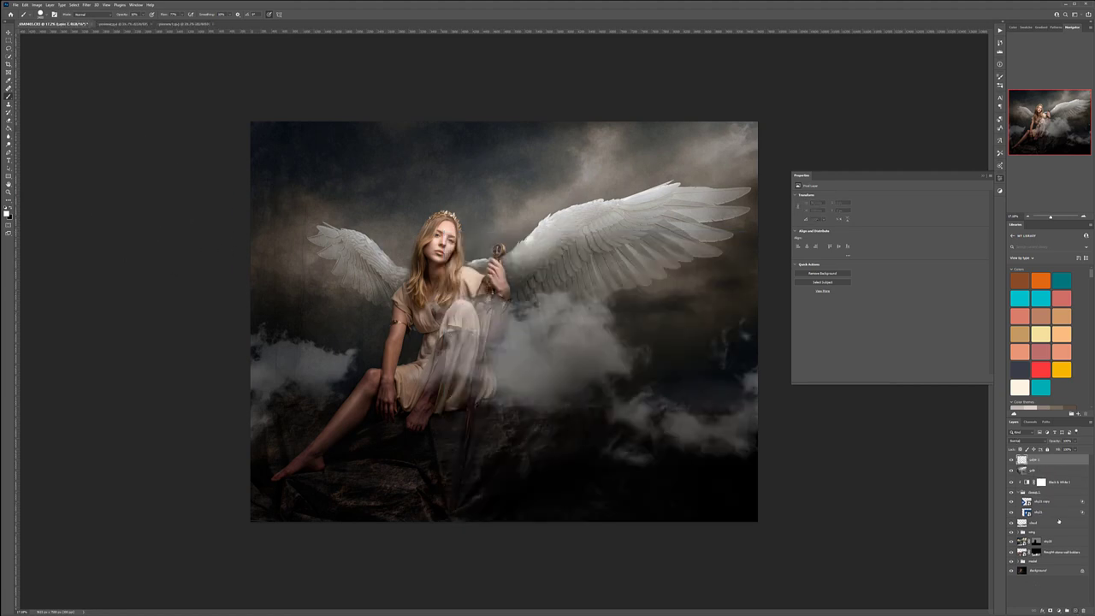
{"action": "double_click", "coordinate": [1032, 459]}
{"action": "left_click", "coordinate": [109, 203]}
{"action": "key", "text": "bracketleft"}
{"action": "key", "text": "bracketleft"}
{"action": "key", "text": "bracketleft"}
{"action": "key", "text": "bracketleft"}
{"action": "key", "text": "bracketleft"}
{"action": "left_click", "coordinate": [445, 227]}
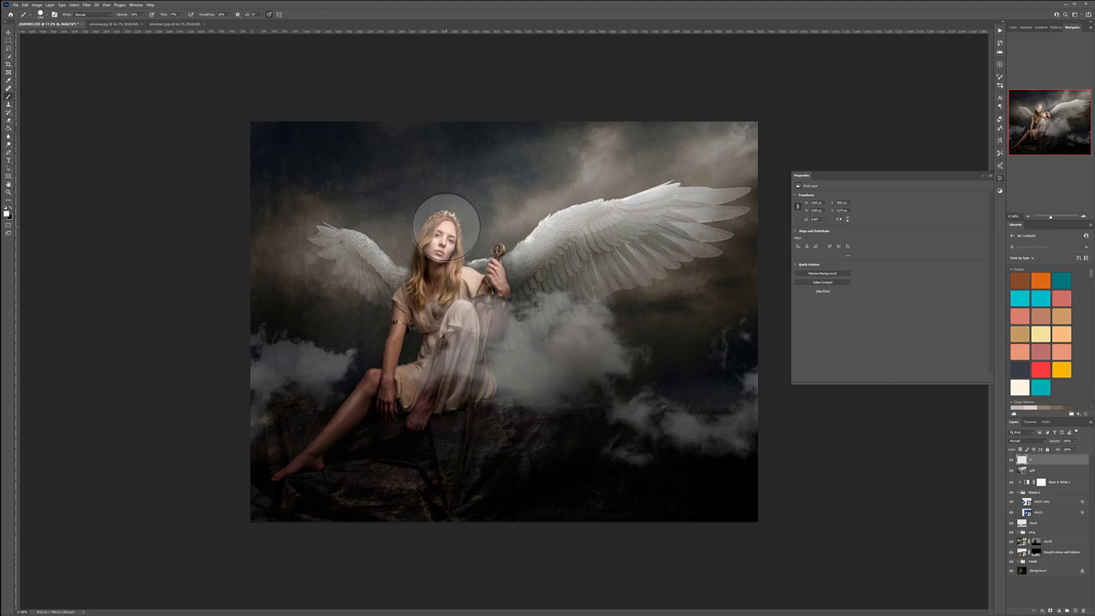
{"action": "key", "text": "ctrl+z"}
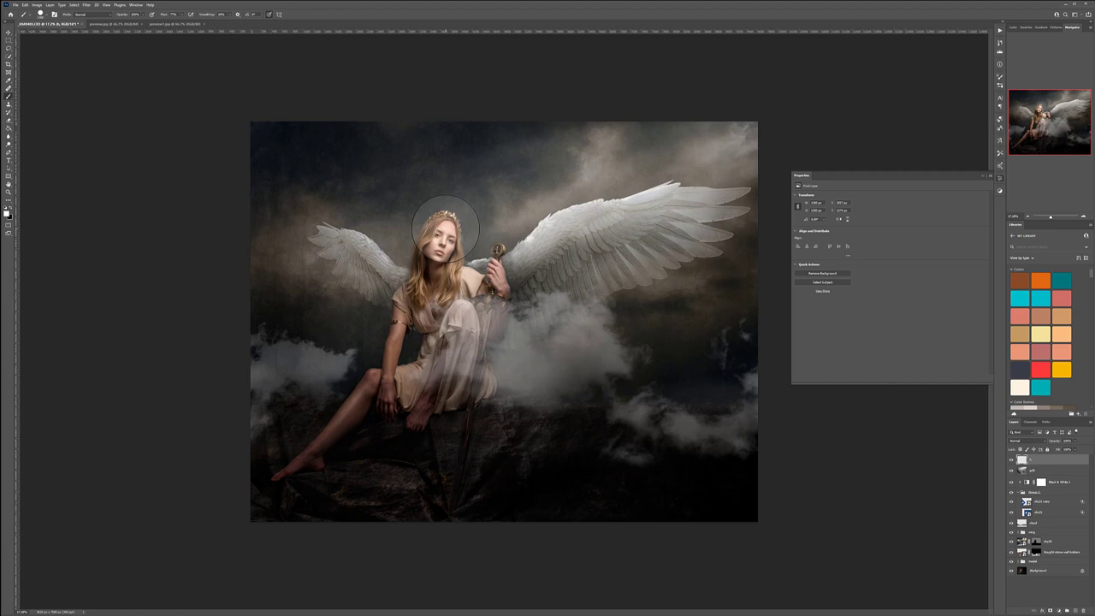
{"action": "key", "text": "ctrl+z"}
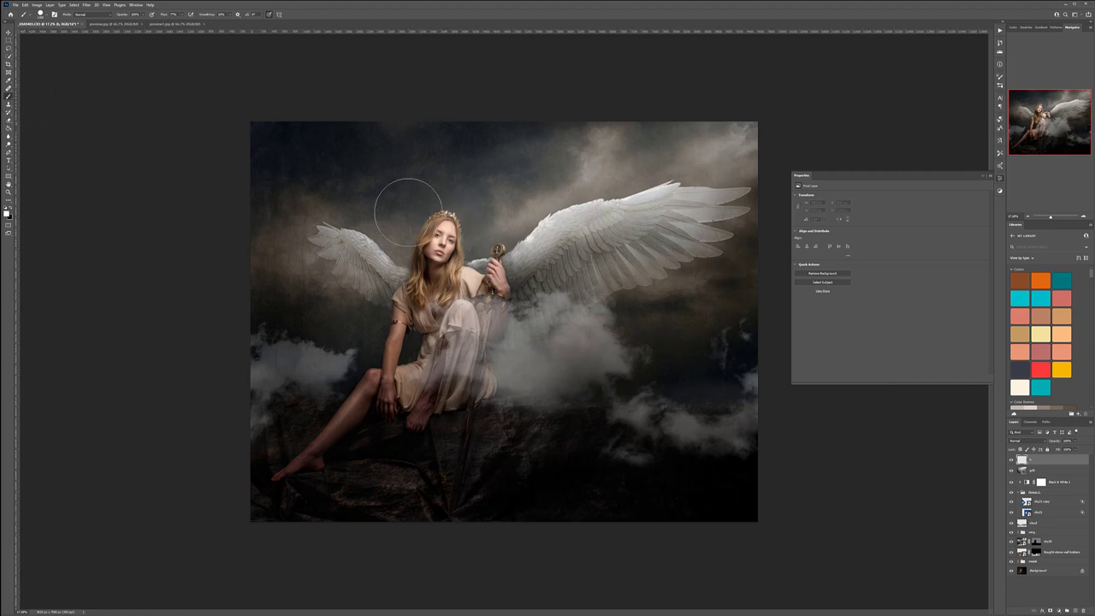
Make a thin white halo ring around the woman's head by stamping a solid white circle, contracting its selection and deleting the inside.
{"action": "left_click", "coordinate": [442, 226]}
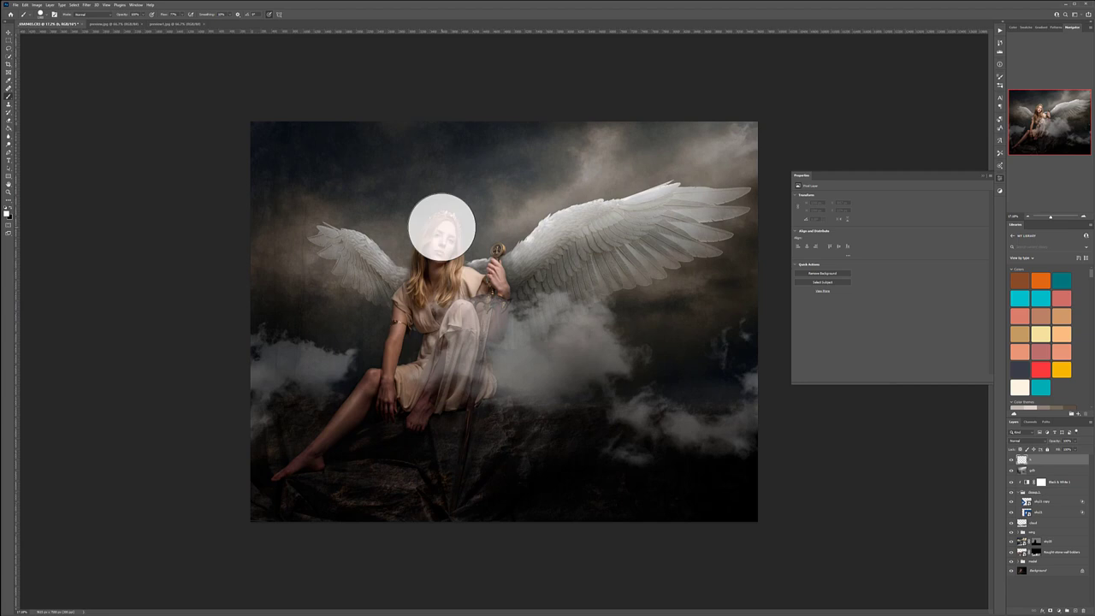
{"action": "left_click", "coordinate": [442, 227]}
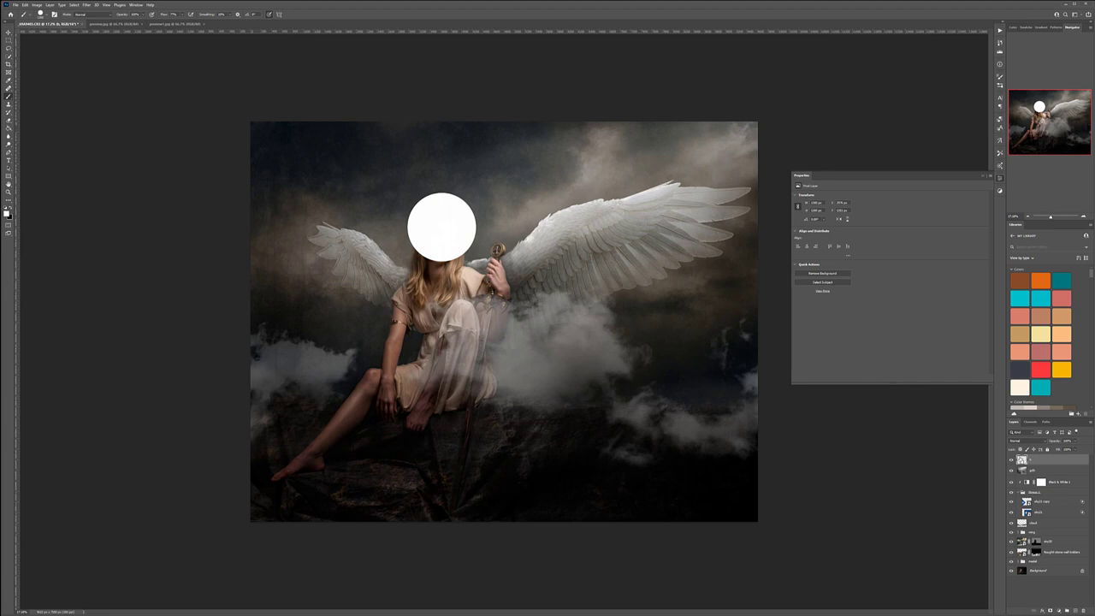
{"action": "left_click", "coordinate": [1023, 461], "text": "ctrl"}
{"action": "left_click", "coordinate": [75, 5]}
{"action": "mouse_move", "coordinate": [112, 96]}
{"action": "left_click", "coordinate": [151, 114]}
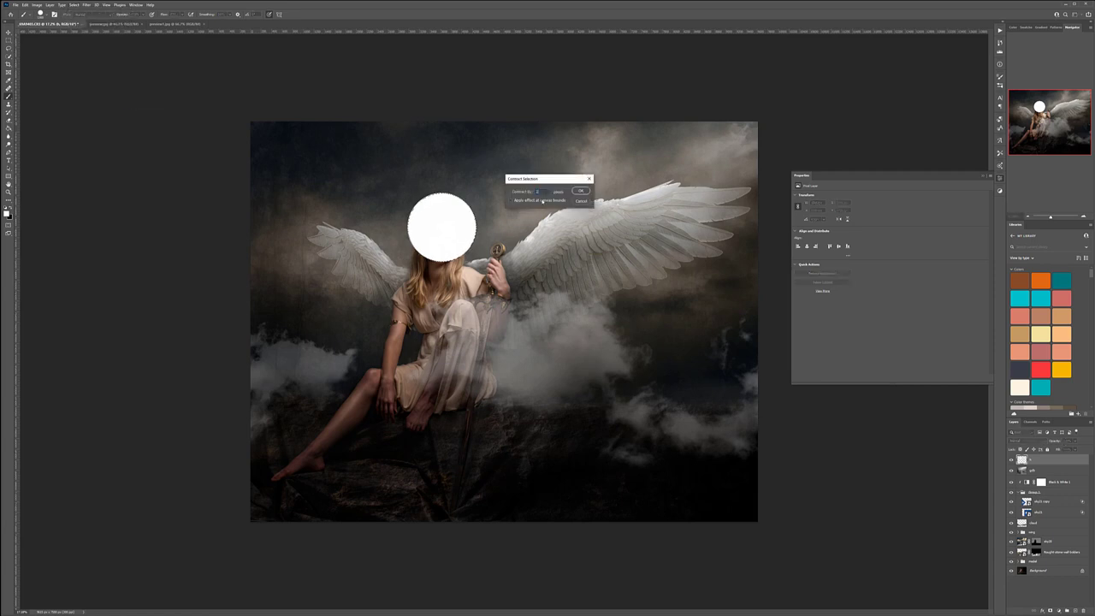
{"action": "key", "text": "Return"}
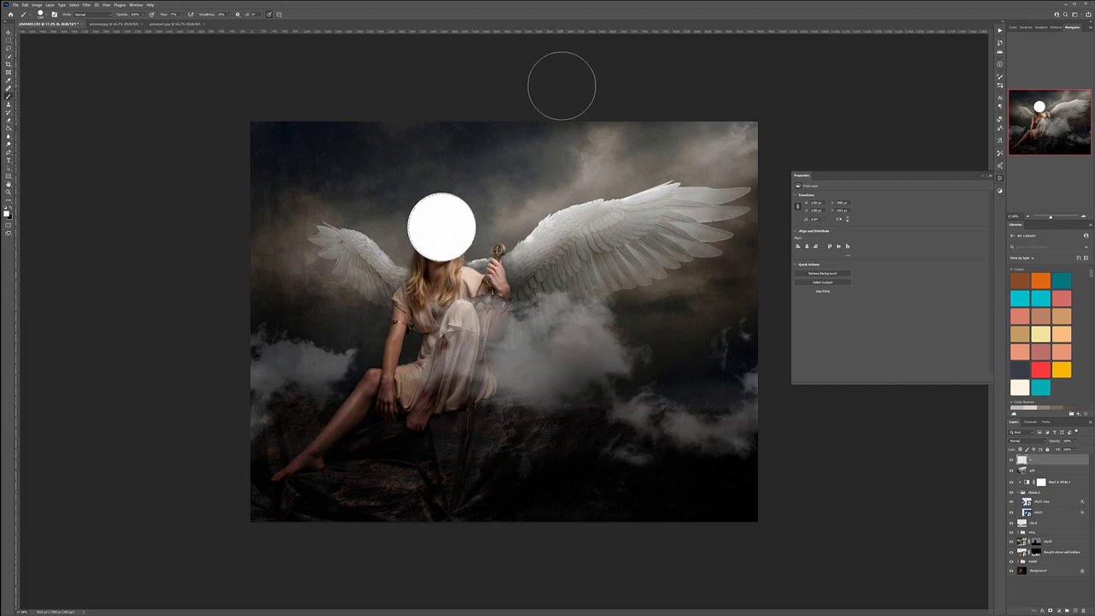
{"action": "key", "text": "Delete"}
{"action": "left_click", "coordinate": [9, 41]}
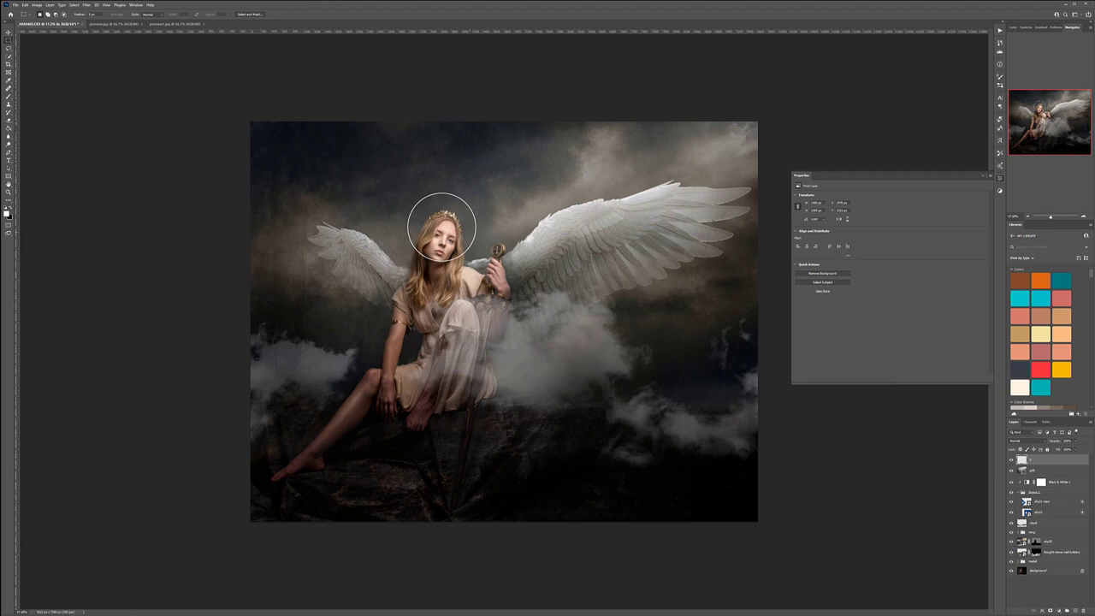
{"action": "scroll", "coordinate": [442, 227], "scroll_direction": "up", "scroll_amount": 5}
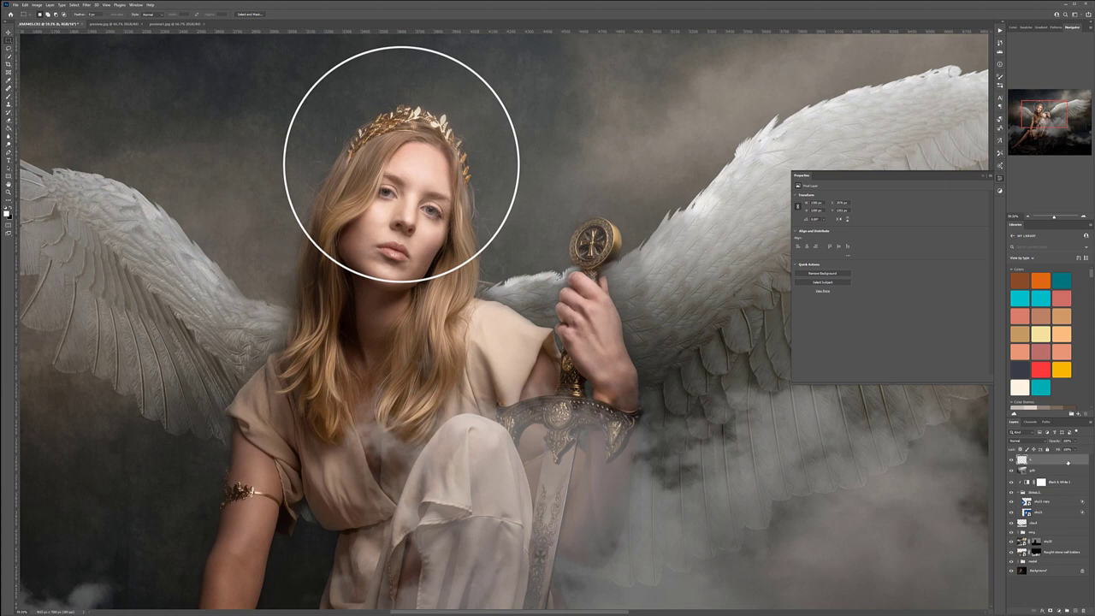
Add a Bevel & Emboss effect to the halo ring layer with a 7 px size and an increased depth.
{"action": "double_click", "coordinate": [1068, 462]}
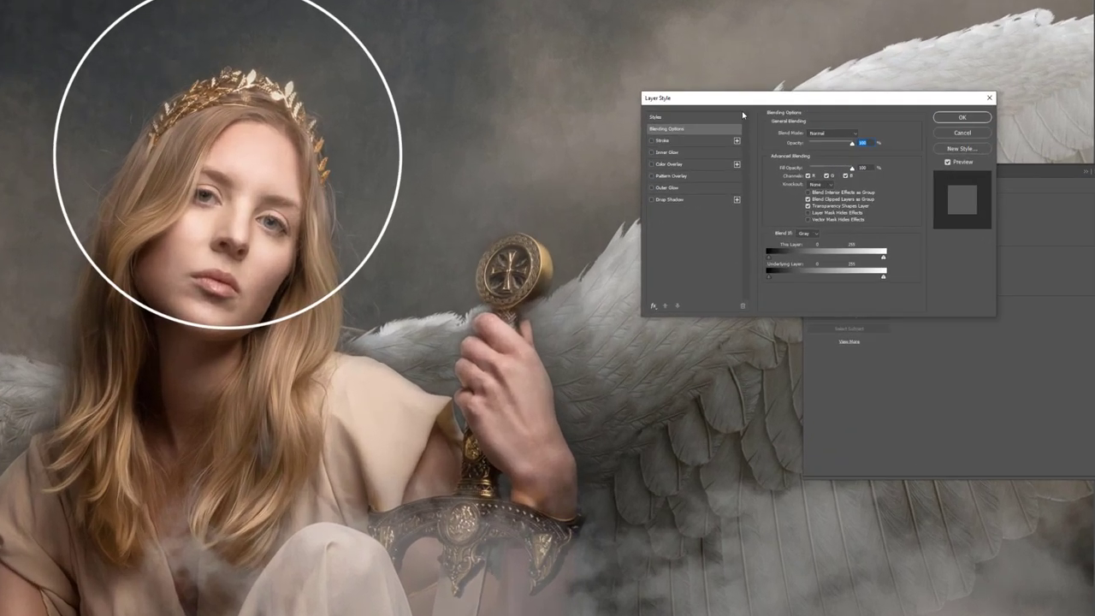
{"action": "left_click_drag", "start_coordinate": [693, 124], "coordinate": [677, 128]}
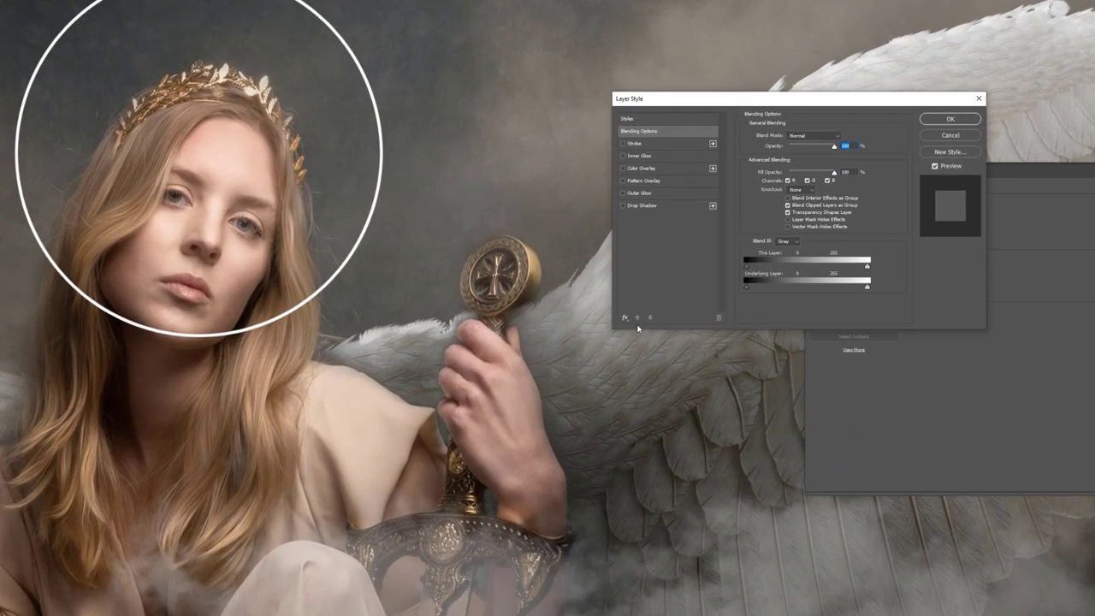
{"action": "left_click", "coordinate": [625, 319]}
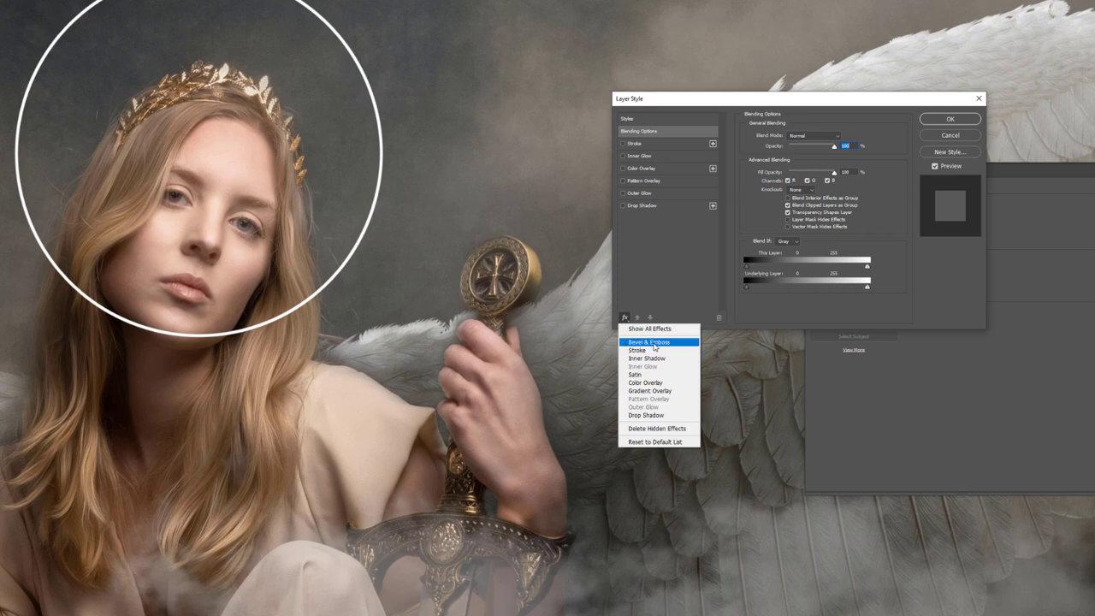
{"action": "left_click", "coordinate": [656, 343]}
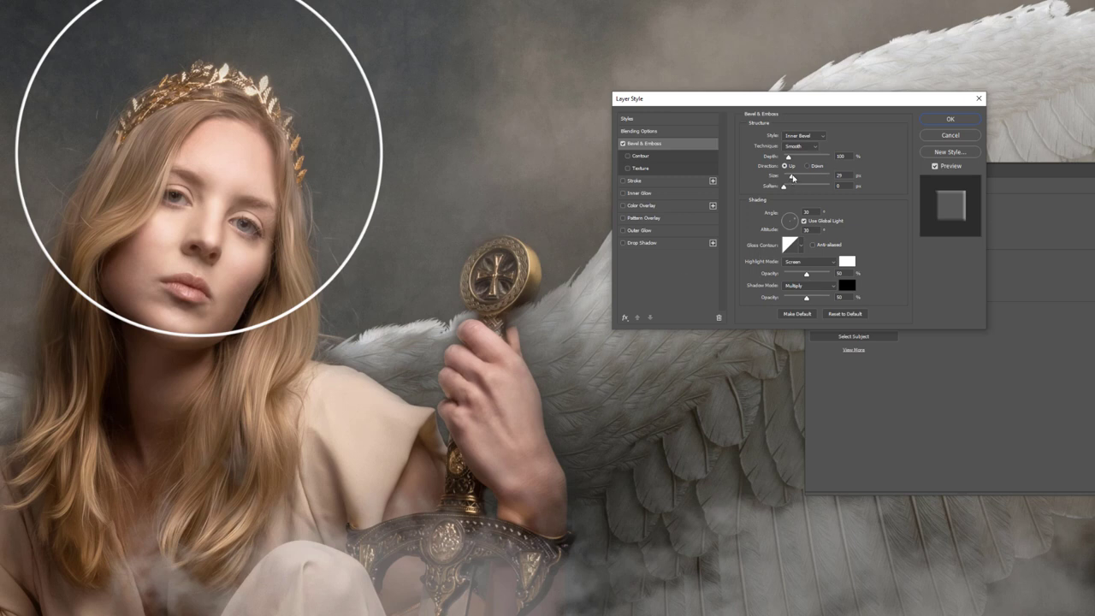
{"action": "mouse_move", "coordinate": [793, 177]}
{"action": "left_mouse_down"}
{"action": "mouse_move", "coordinate": [816, 177]}
{"action": "mouse_move", "coordinate": [789, 176]}
{"action": "left_mouse_up"}
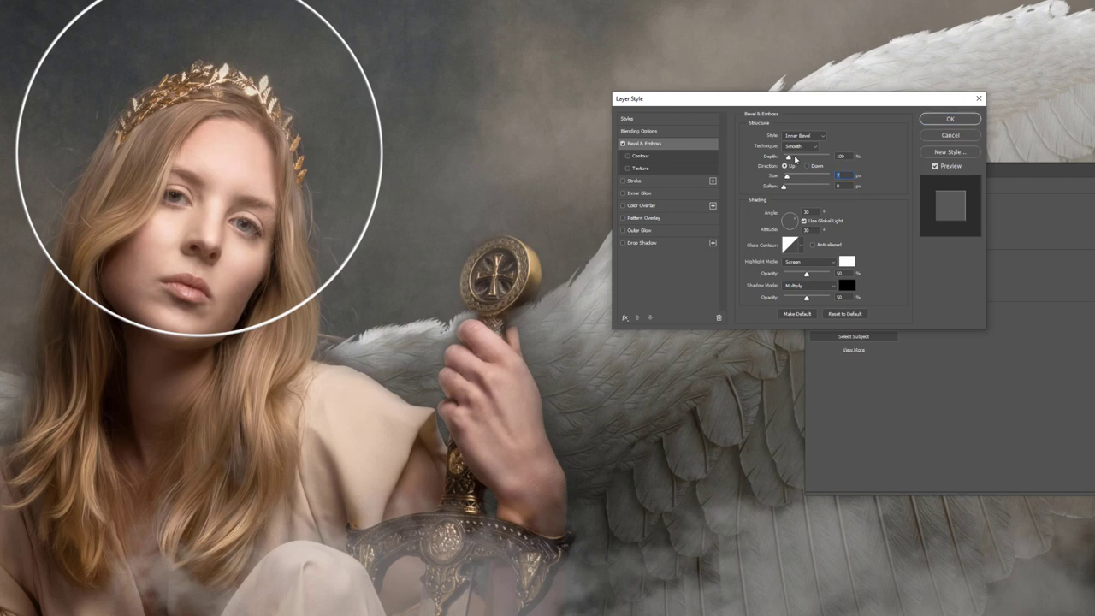
{"action": "mouse_move", "coordinate": [790, 158]}
{"action": "left_mouse_down"}
{"action": "mouse_move", "coordinate": [832, 157]}
{"action": "mouse_move", "coordinate": [789, 158]}
{"action": "mouse_move", "coordinate": [821, 158]}
{"action": "mouse_move", "coordinate": [802, 157]}
{"action": "left_mouse_up"}
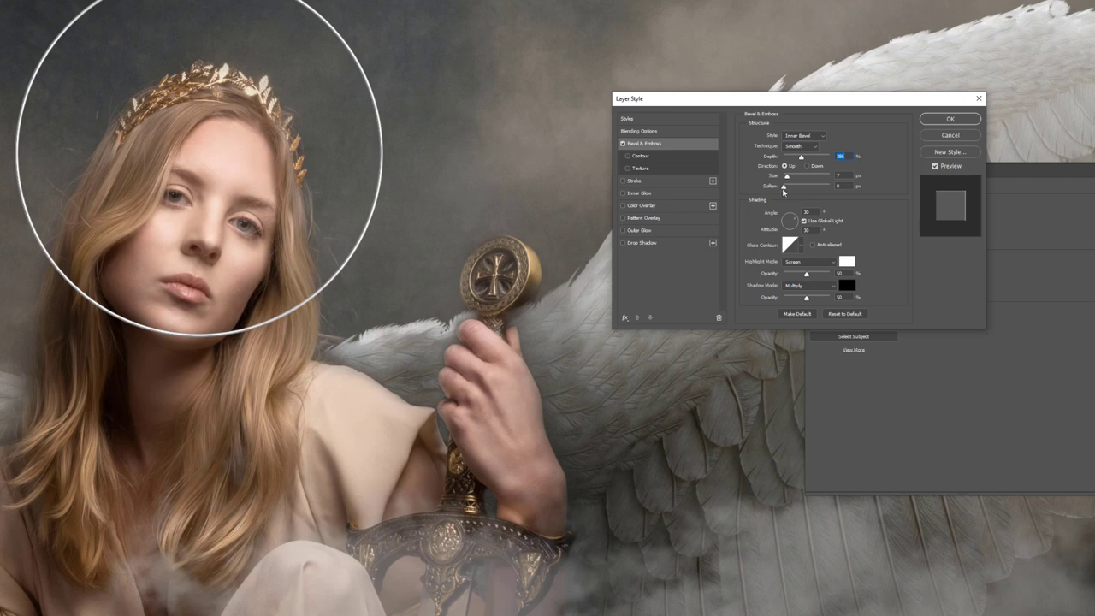
{"action": "left_click", "coordinate": [778, 190]}
Add a Satin effect to the halo ring and set its color to a saturated golden yellow.
{"action": "left_click", "coordinate": [625, 318]}
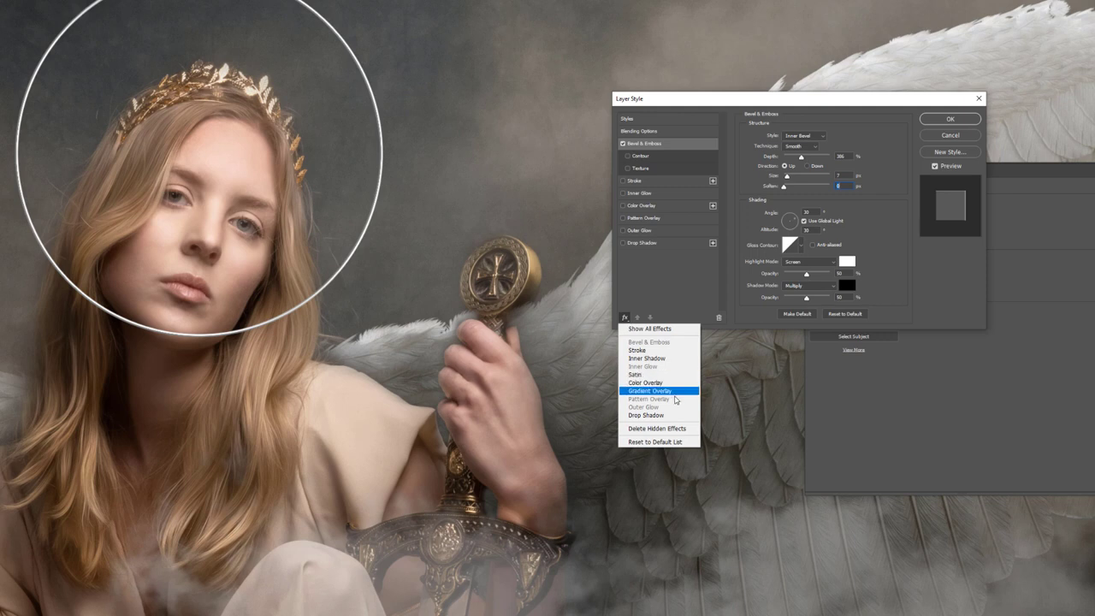
{"action": "left_click", "coordinate": [655, 374]}
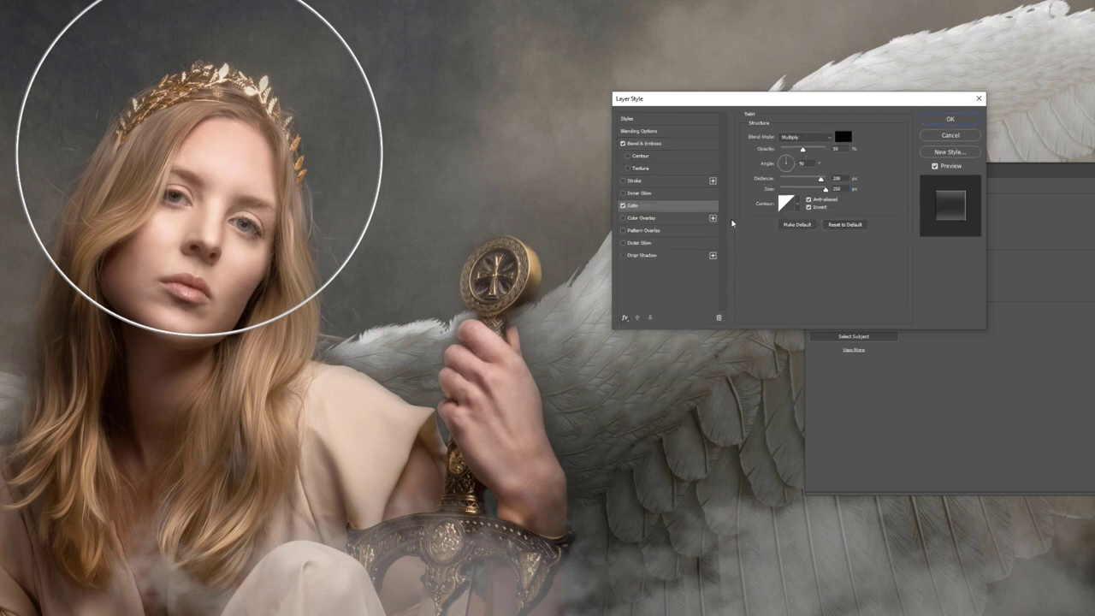
{"action": "left_click", "coordinate": [844, 137]}
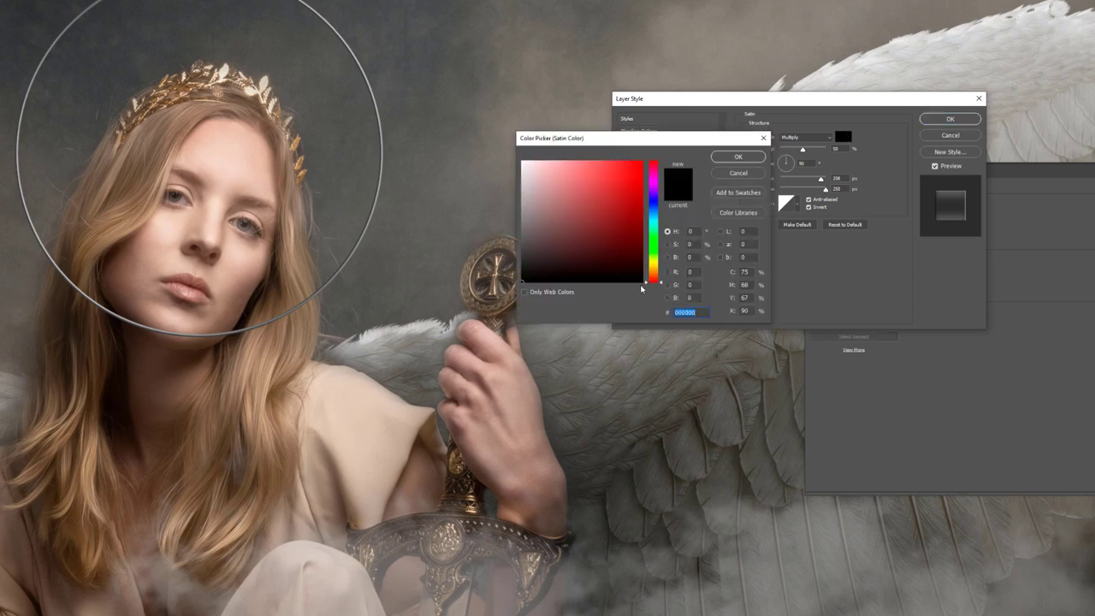
{"action": "left_click", "coordinate": [654, 267]}
{"action": "left_click", "coordinate": [631, 166]}
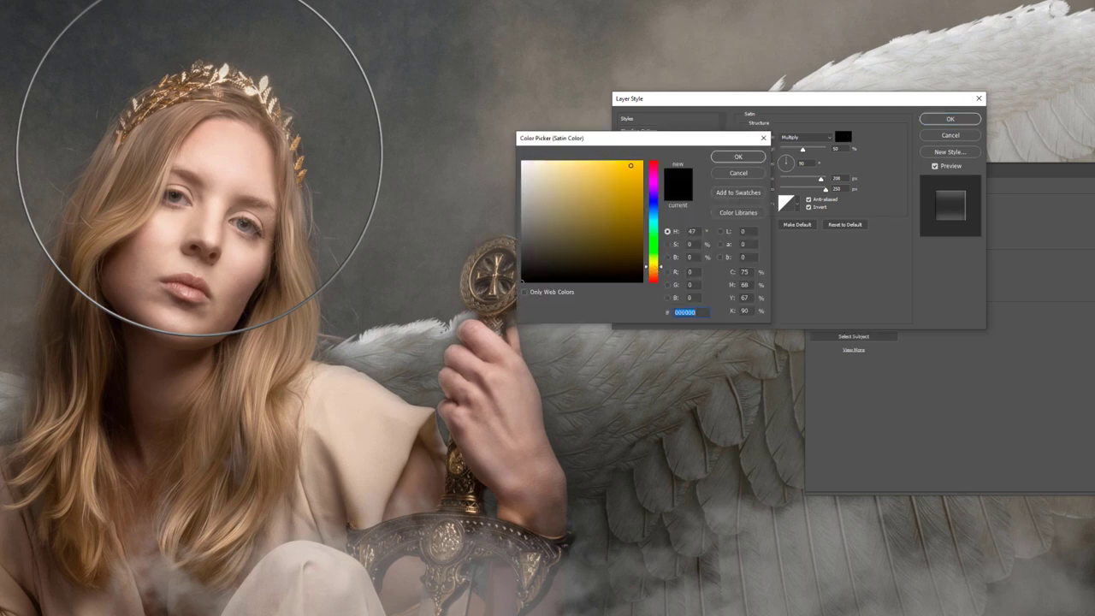
{"action": "left_click", "coordinate": [737, 157]}
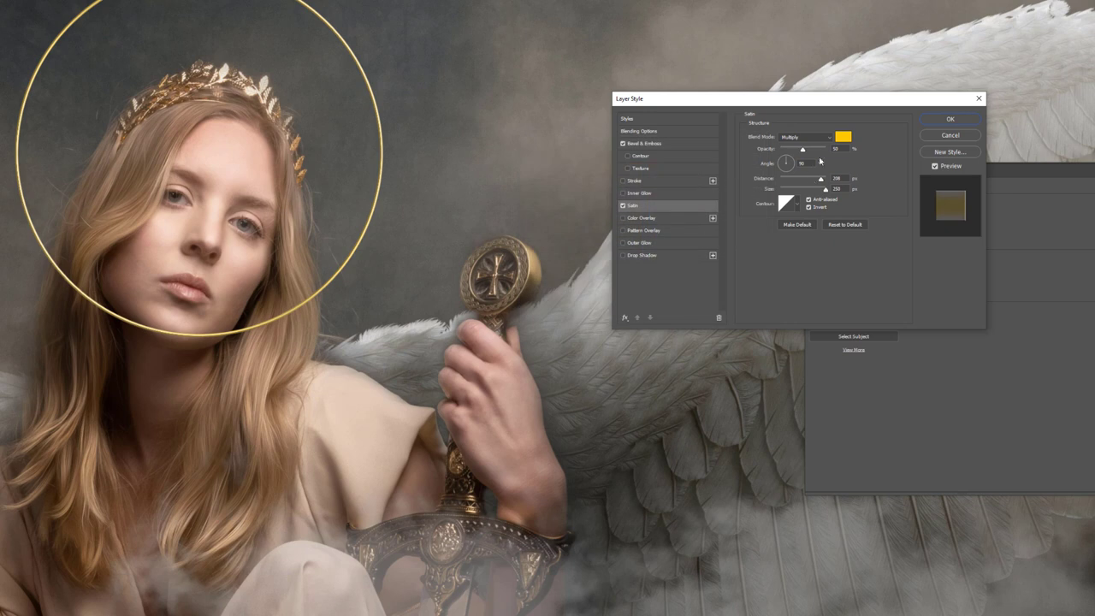
Lower the Satin opacity until the gold tint is subtle, choose a multi-peaked contour, and apply the layer style.
{"action": "left_click_drag", "start_coordinate": [801, 149], "coordinate": [790, 152]}
{"action": "left_click", "coordinate": [796, 206]}
{"action": "left_click", "coordinate": [772, 243]}
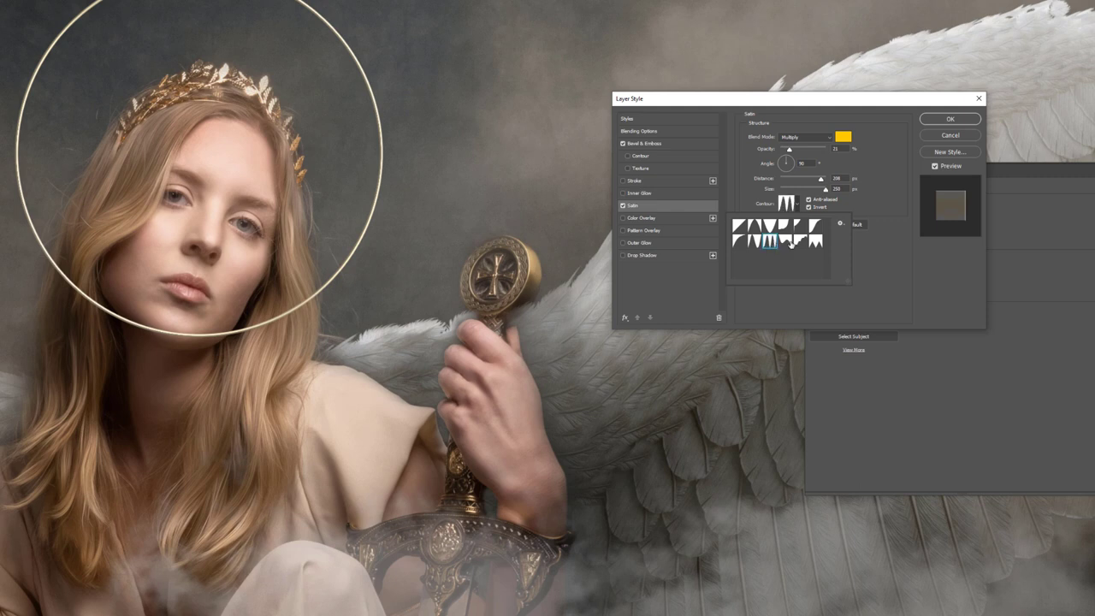
{"action": "left_click", "coordinate": [871, 257]}
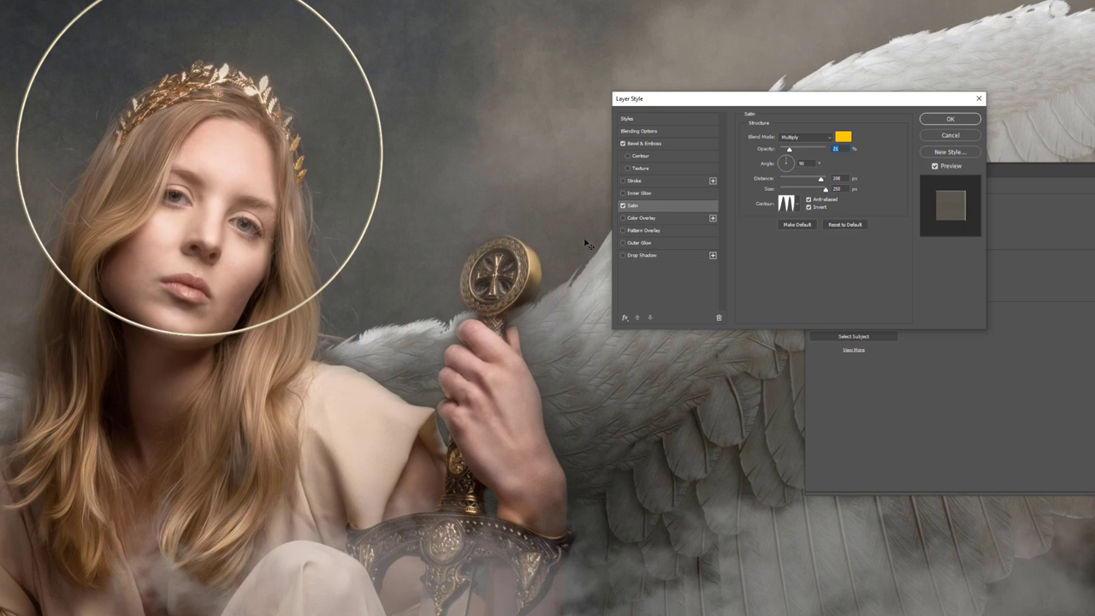
{"action": "mouse_move", "coordinate": [790, 151]}
{"action": "left_mouse_down"}
{"action": "mouse_move", "coordinate": [803, 150]}
{"action": "mouse_move", "coordinate": [788, 151]}
{"action": "left_mouse_up"}
{"action": "left_click", "coordinate": [949, 119]}
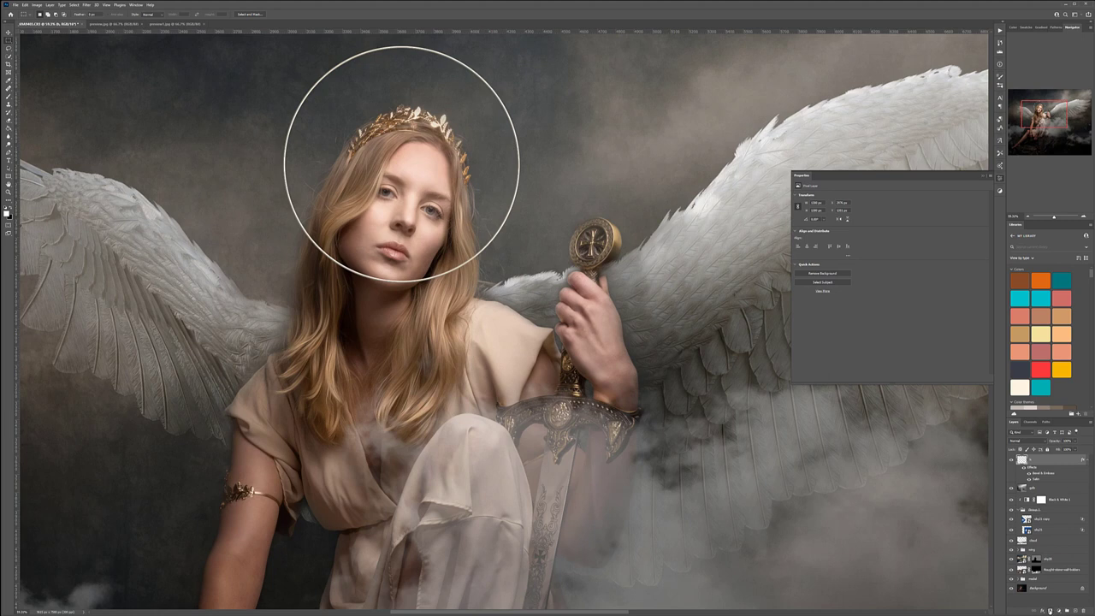
Add a layer mask to the halo ring and paint black to hide it across the woman's chin and hair.
{"action": "left_click", "coordinate": [1050, 610]}
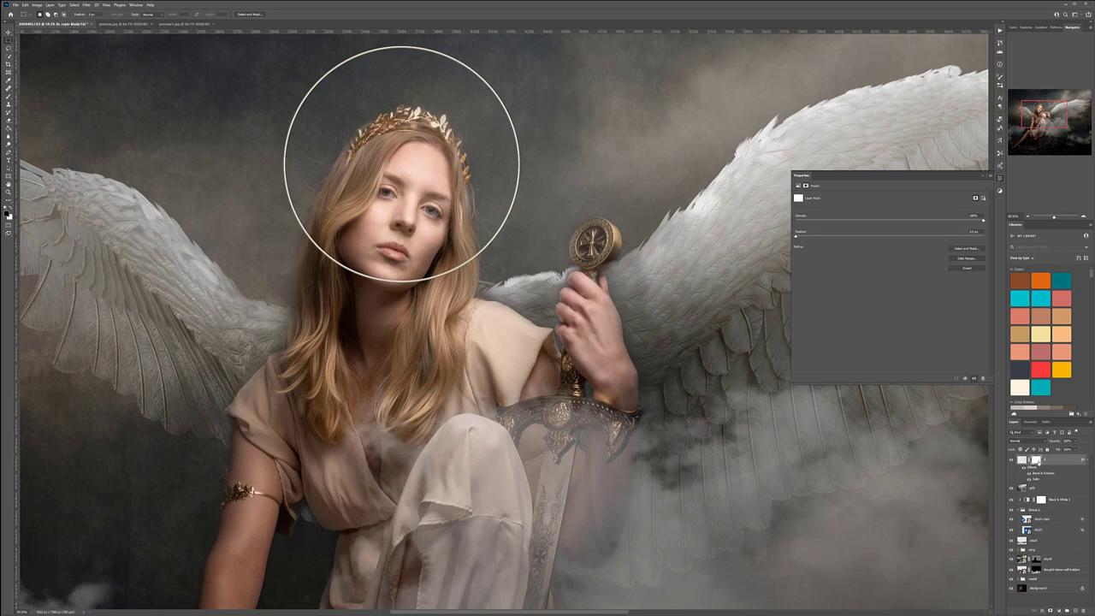
{"action": "left_click", "coordinate": [9, 97]}
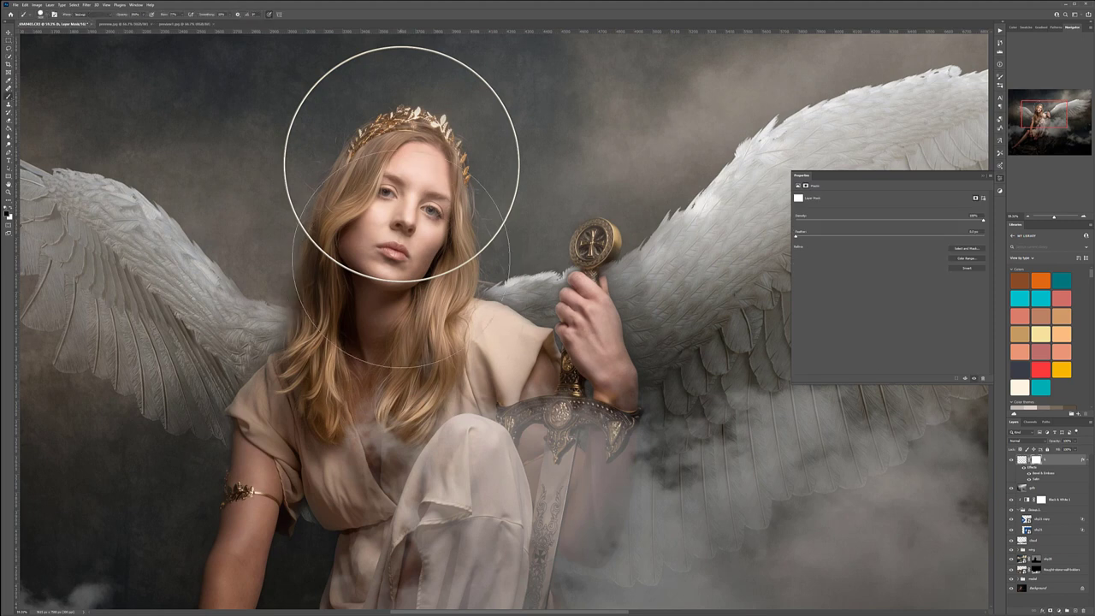
{"action": "right_click", "coordinate": [401, 163]}
{"action": "left_click", "coordinate": [441, 373]}
{"action": "left_click", "coordinate": [392, 282]}
{"action": "scroll", "coordinate": [390, 272], "scroll_direction": "up", "scroll_amount": 4}
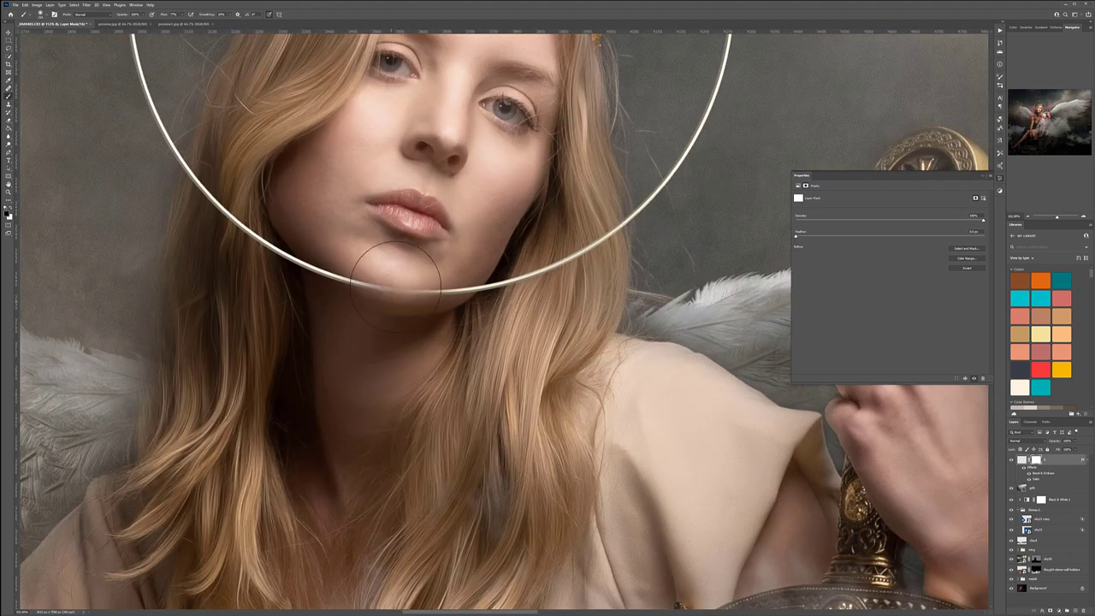
{"action": "left_click_drag", "start_coordinate": [372, 263], "coordinate": [255, 237]}
{"action": "mouse_move", "coordinate": [458, 266]}
{"action": "left_mouse_down"}
{"action": "mouse_move", "coordinate": [546, 270]}
{"action": "mouse_move", "coordinate": [623, 223]}
{"action": "left_mouse_up"}
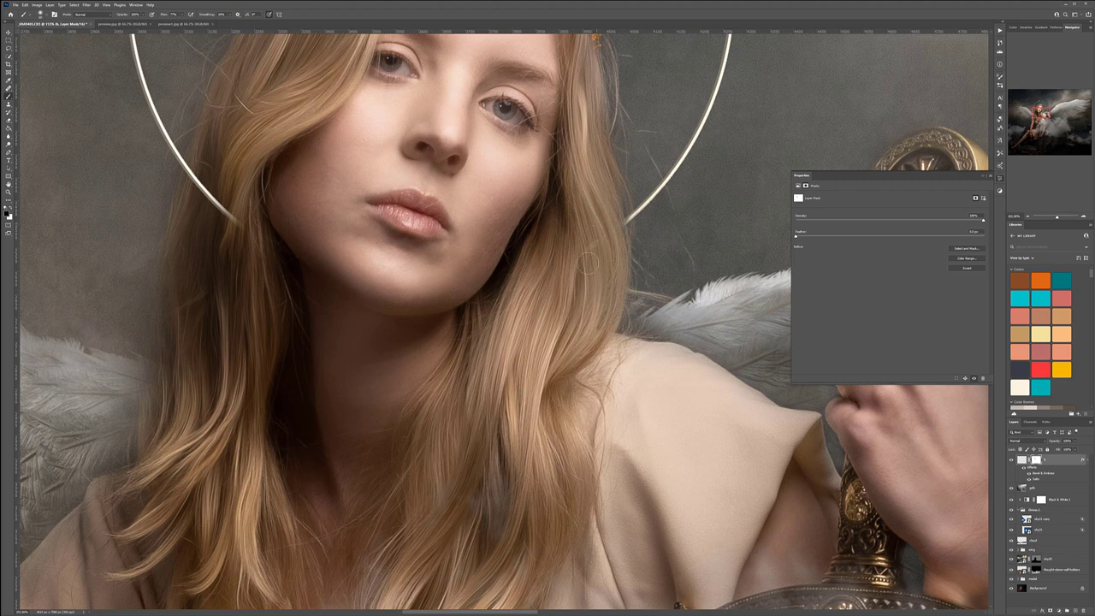
{"action": "left_click_drag", "start_coordinate": [236, 226], "coordinate": [190, 170]}
Reduce the opacity of the halo ring layer so the ring blends into the background.
{"action": "scroll", "coordinate": [398, 276], "scroll_direction": "down", "scroll_amount": 2}
{"action": "scroll", "coordinate": [398, 277], "scroll_direction": "down", "scroll_amount": 3}
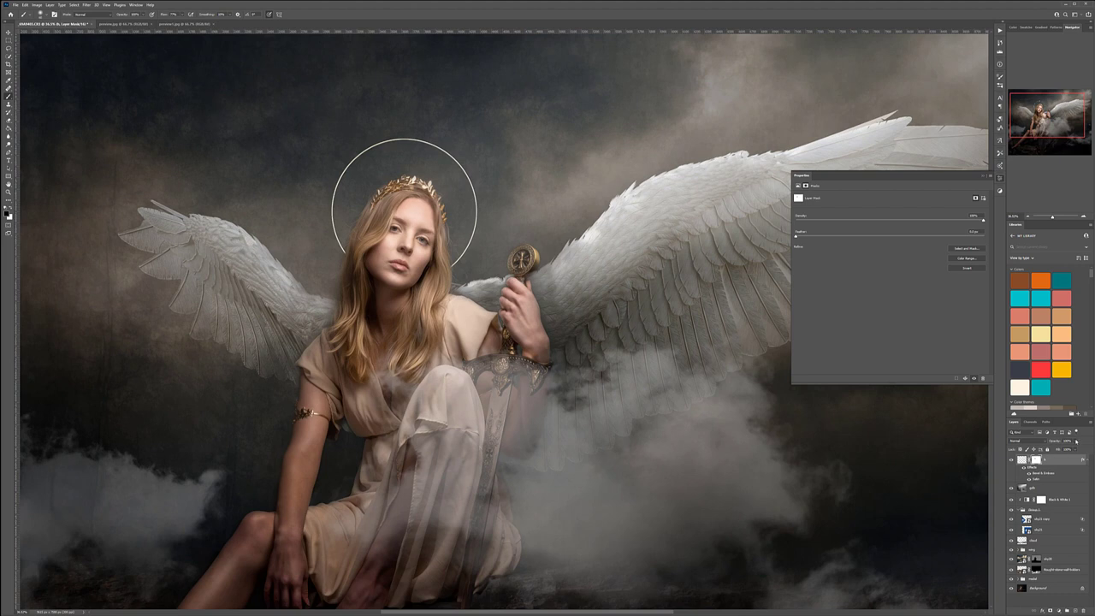
{"action": "left_click_drag", "start_coordinate": [1066, 448], "coordinate": [1063, 447]}
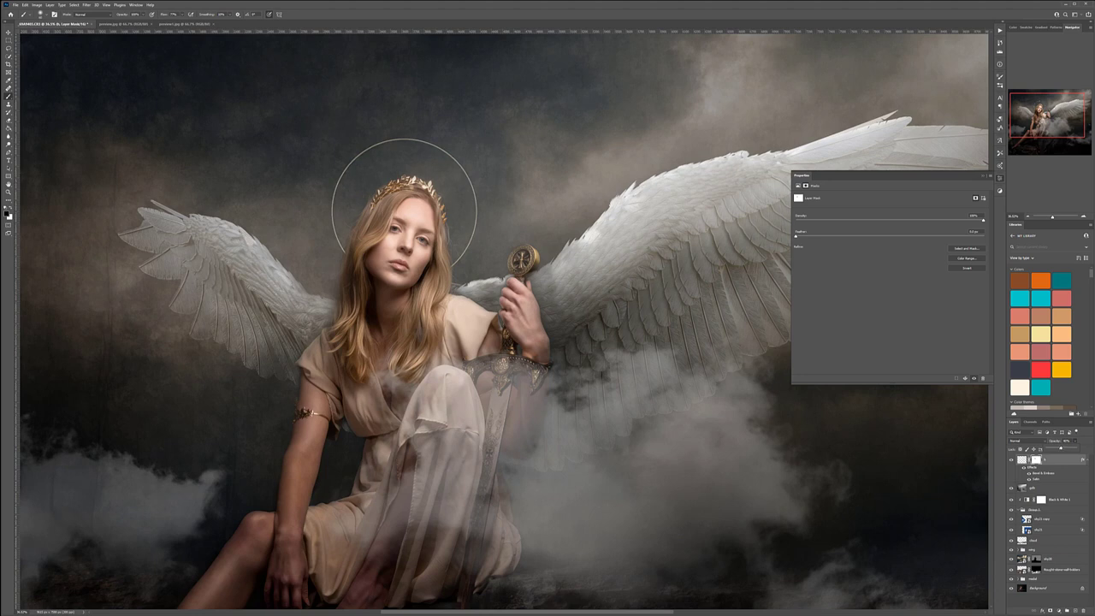
{"action": "key", "text": "v"}
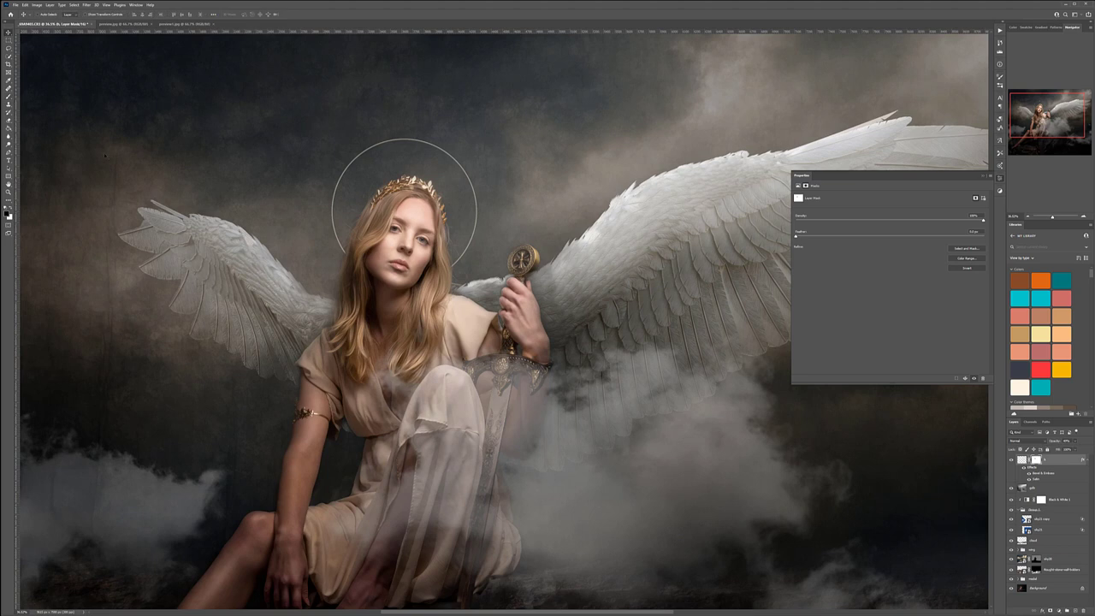
Stamp all visible layers into a new layer above the halo ring and rename it glow.
{"action": "scroll", "coordinate": [450, 333], "scroll_direction": "down", "scroll_amount": 5}
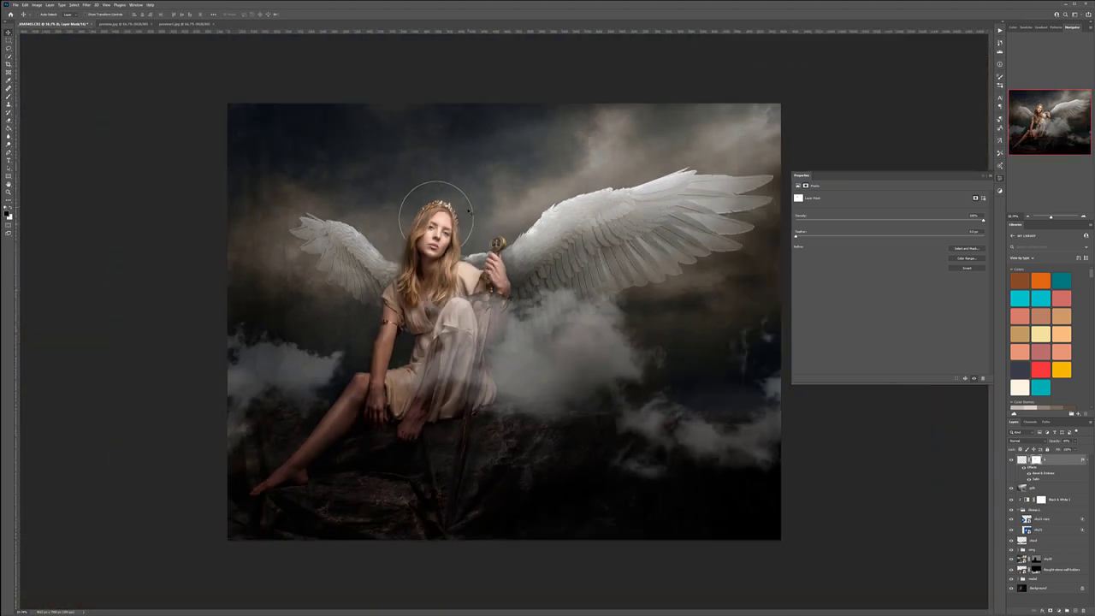
{"action": "scroll", "coordinate": [469, 214], "scroll_direction": "up", "scroll_amount": 3}
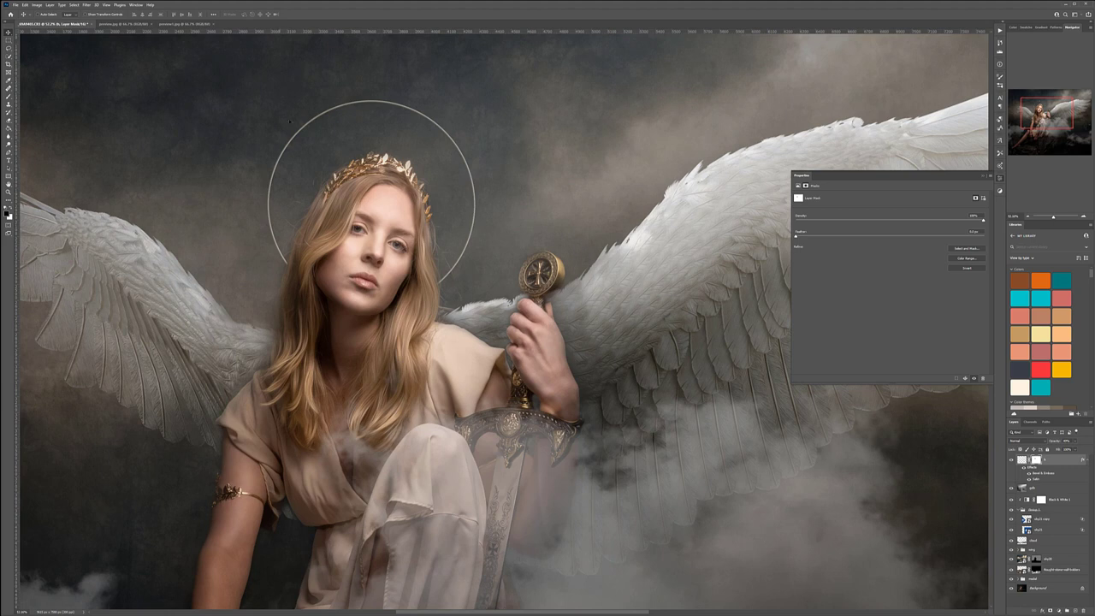
{"action": "scroll", "coordinate": [469, 214], "scroll_direction": "down", "scroll_amount": 5}
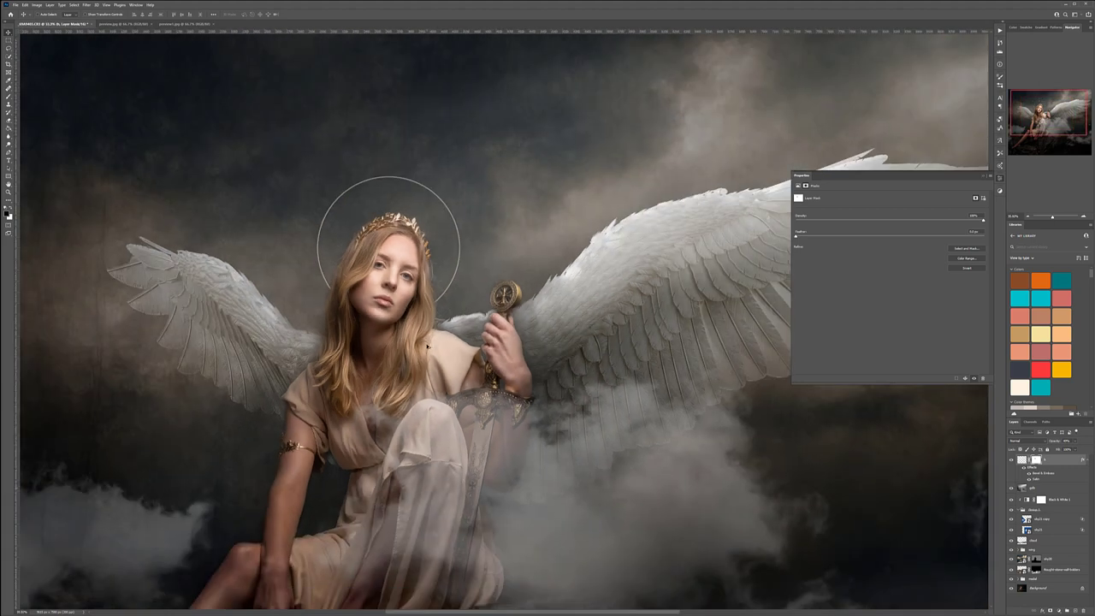
{"action": "scroll", "coordinate": [431, 205], "scroll_direction": "down", "scroll_amount": 1}
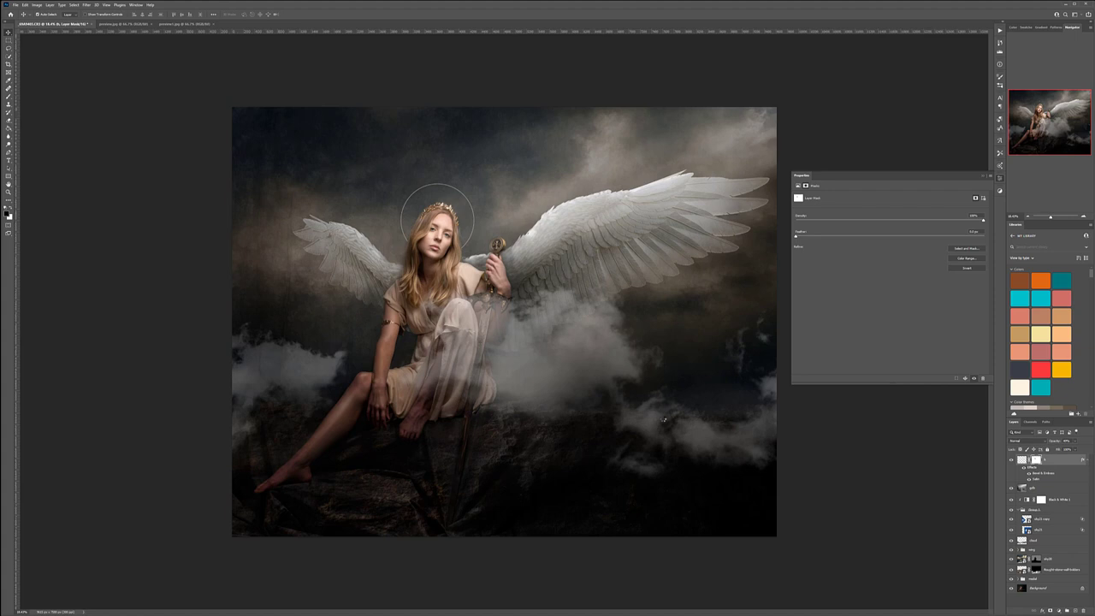
{"action": "key", "text": "ctrl+shift+alt+n"}
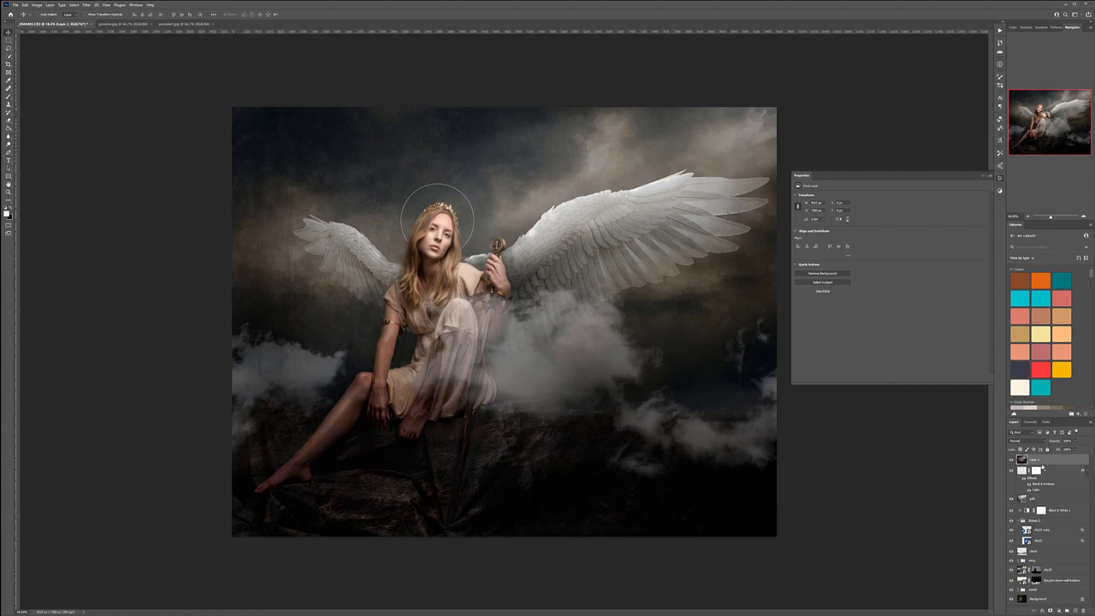
{"action": "double_click", "coordinate": [1037, 459]}
{"action": "type", "text": "p"}
{"action": "left_click", "coordinate": [1069, 460]}
Apply a Gaussian Blur to the glow layer, using a smaller radius than the preset one.
{"action": "left_click", "coordinate": [85, 5]}
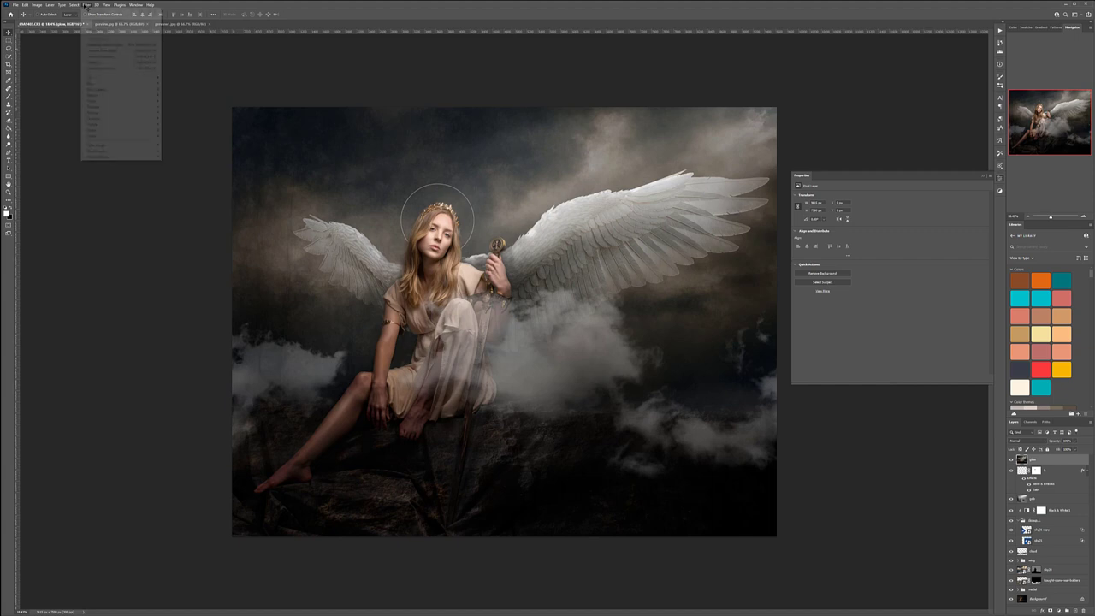
{"action": "mouse_move", "coordinate": [120, 86]}
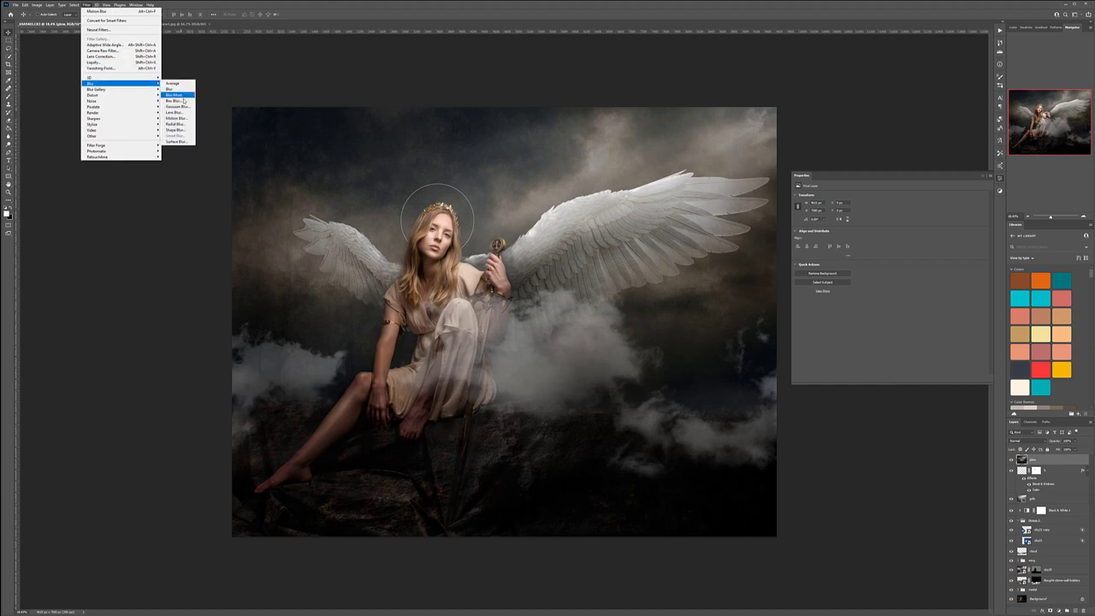
{"action": "left_click", "coordinate": [176, 106]}
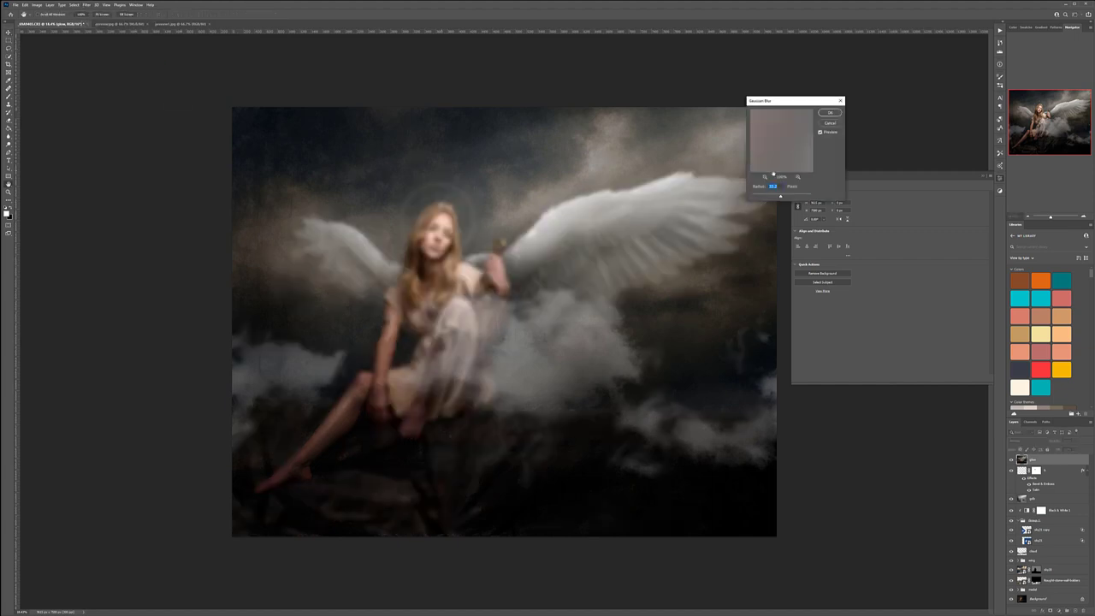
{"action": "left_click", "coordinate": [769, 196]}
{"action": "left_click", "coordinate": [829, 114]}
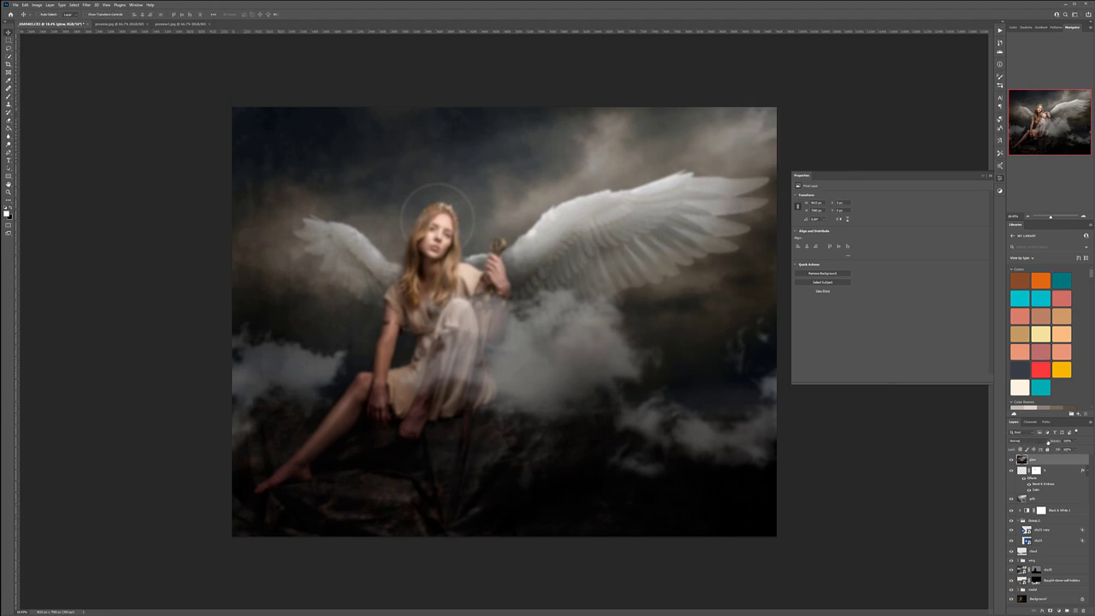
Set the glow layer's blend mode to Screen and save the document.
{"action": "left_click", "coordinate": [1044, 443]}
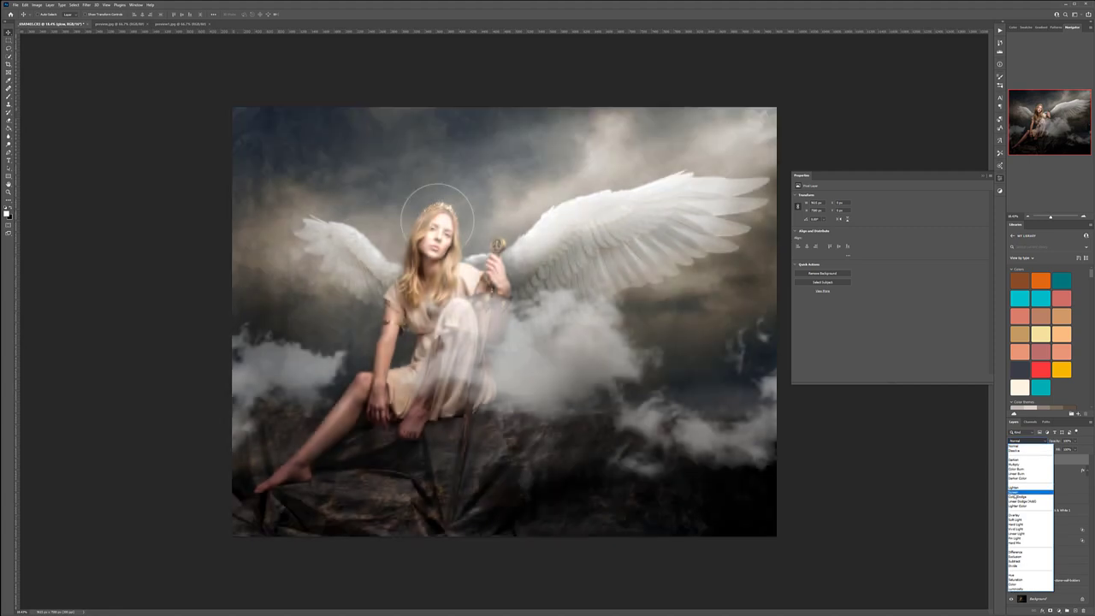
{"action": "left_click", "coordinate": [1018, 492]}
{"action": "key", "text": "ctrl+s"}
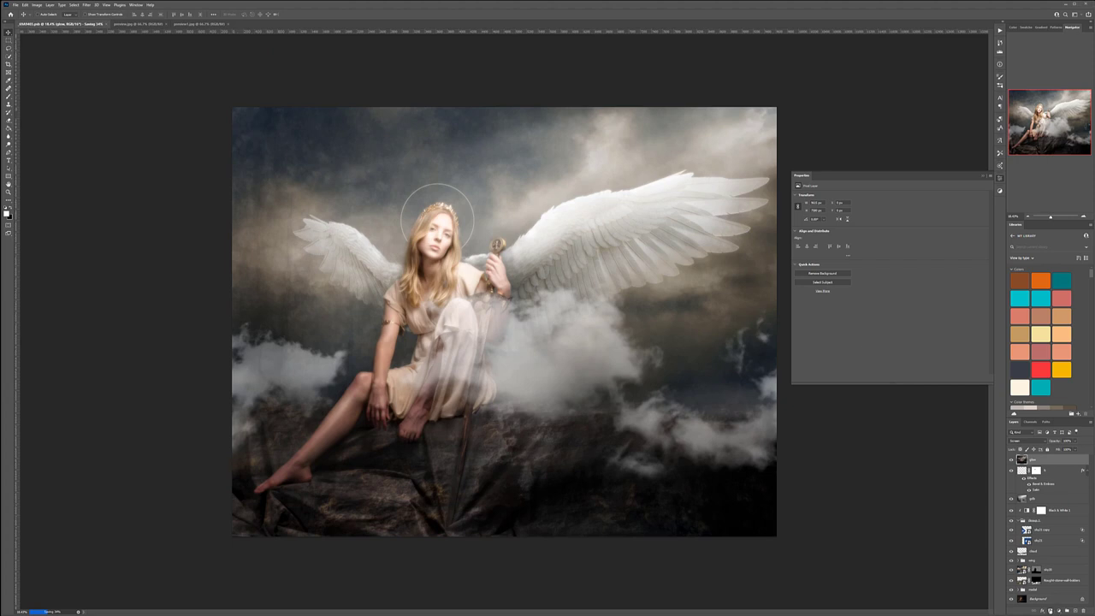
Hide the glow layer with a black mask and paint white with a much larger brush over the wings and upper-right clouds.
{"action": "left_click", "coordinate": [1050, 609], "text": "alt"}
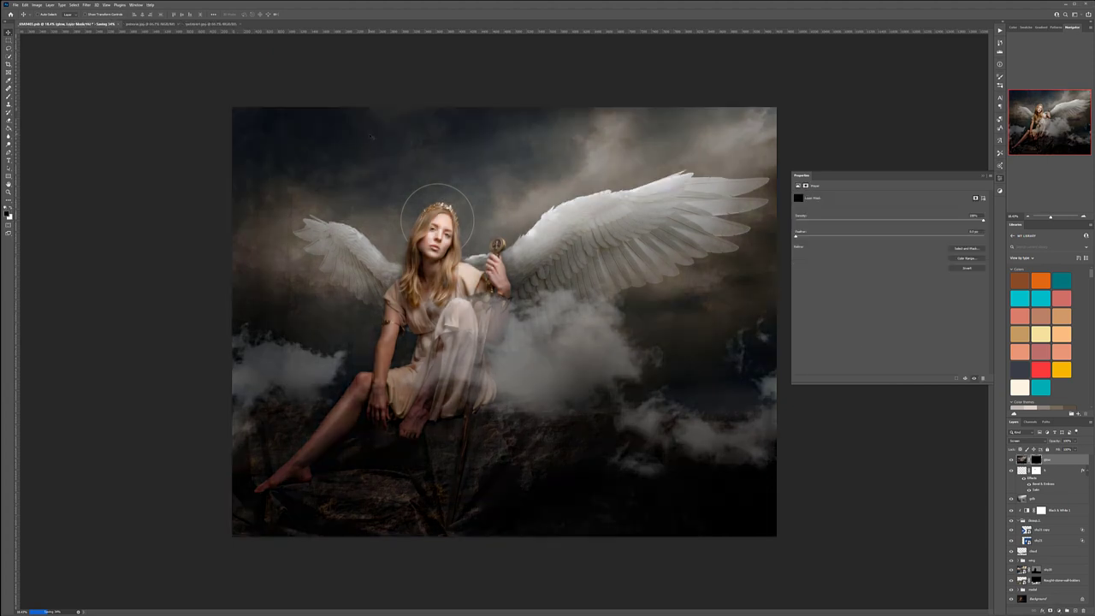
{"action": "key", "text": "b"}
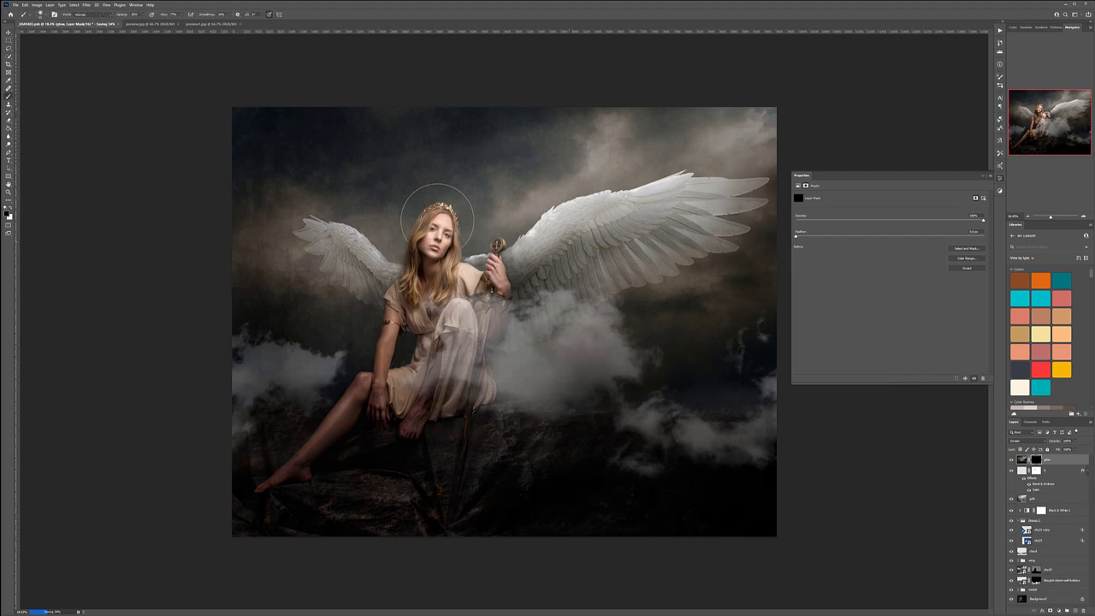
{"action": "key", "text": "bracketright"}
{"action": "key", "text": "bracketright"}
{"action": "key", "text": "bracketright"}
{"action": "key", "text": "bracketright"}
{"action": "key", "text": "bracketright"}
{"action": "key", "text": "bracketright"}
{"action": "key", "text": "bracketright"}
{"action": "key", "text": "bracketright"}
{"action": "left_click", "coordinate": [12, 208]}
{"action": "left_click", "coordinate": [748, 122]}
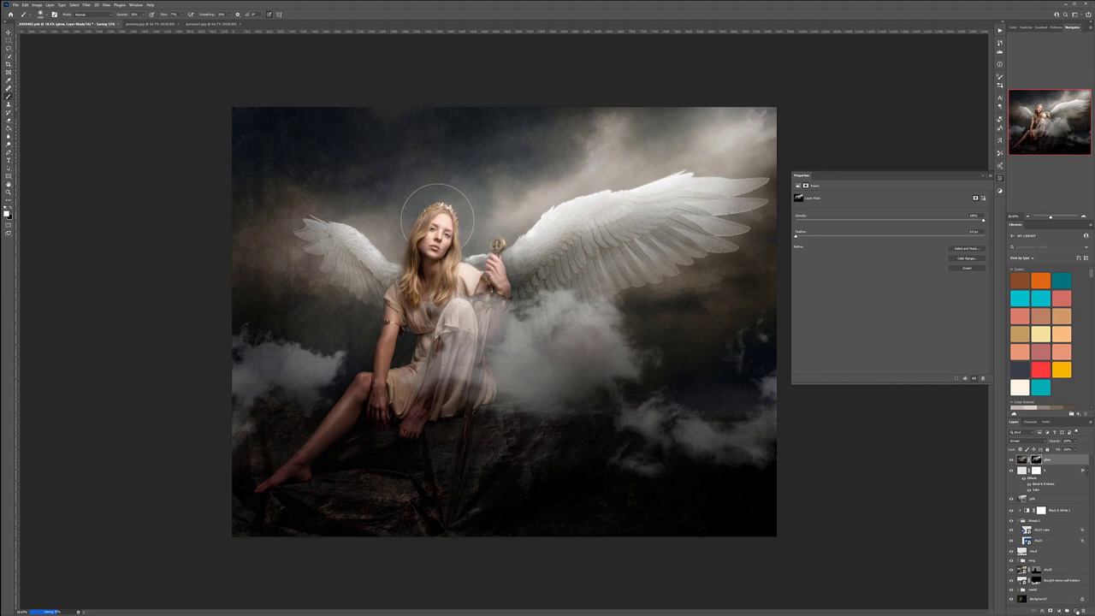
Add a new layer above the glow layer and rename it grain.
{"action": "left_click", "coordinate": [1077, 611]}
{"action": "double_click", "coordinate": [1037, 462]}
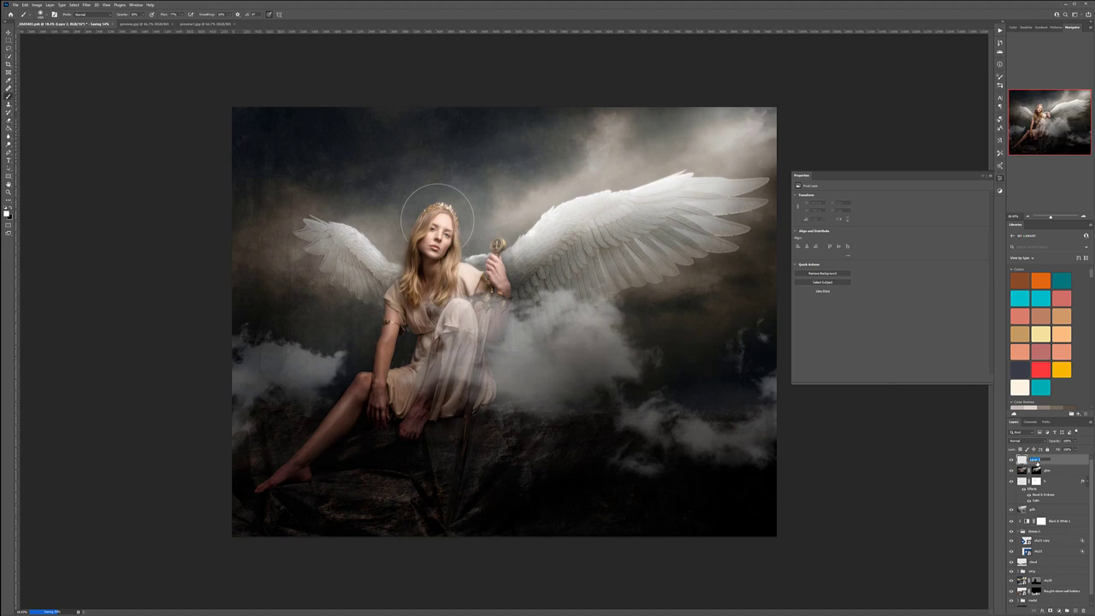
{"action": "type", "text": "grain"}
{"action": "key", "text": "Return"}
Fill the grain layer with 50% Gray in Normal mode at 100% opacity.
{"action": "scroll", "coordinate": [579, 308], "scroll_direction": "up", "scroll_amount": 3}
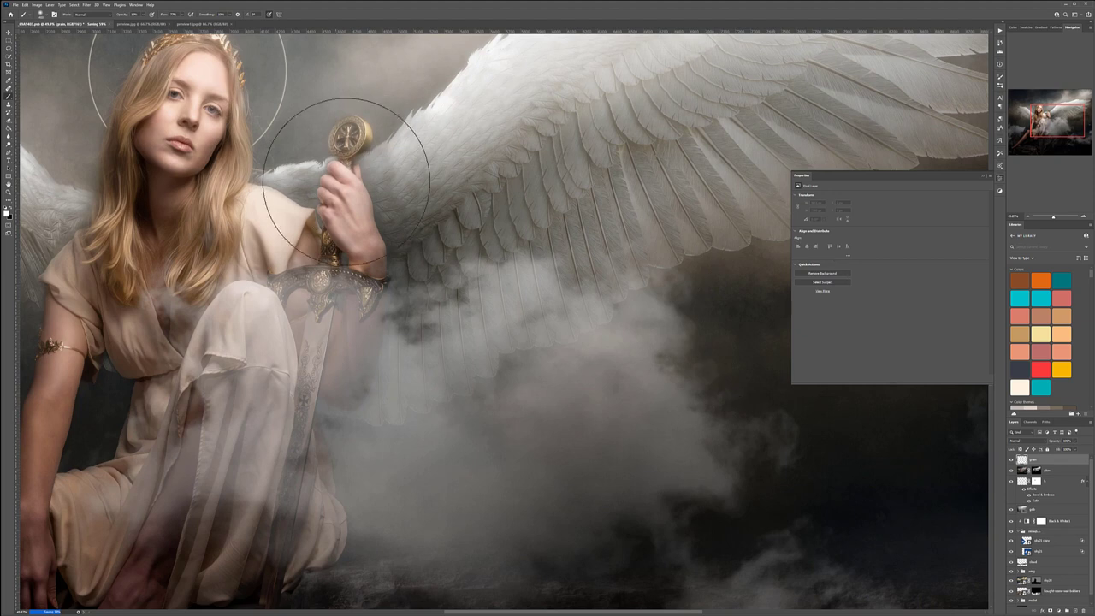
{"action": "scroll", "coordinate": [350, 188], "scroll_direction": "down", "scroll_amount": 3}
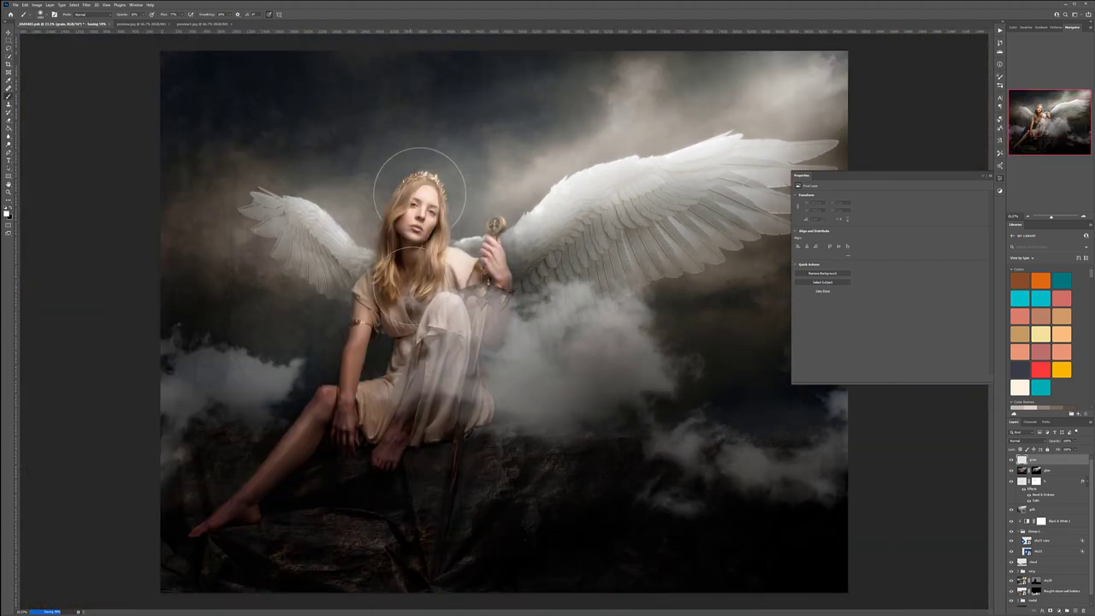
{"action": "scroll", "coordinate": [518, 273], "scroll_direction": "down", "scroll_amount": 1}
{"action": "left_click", "coordinate": [1011, 460]}
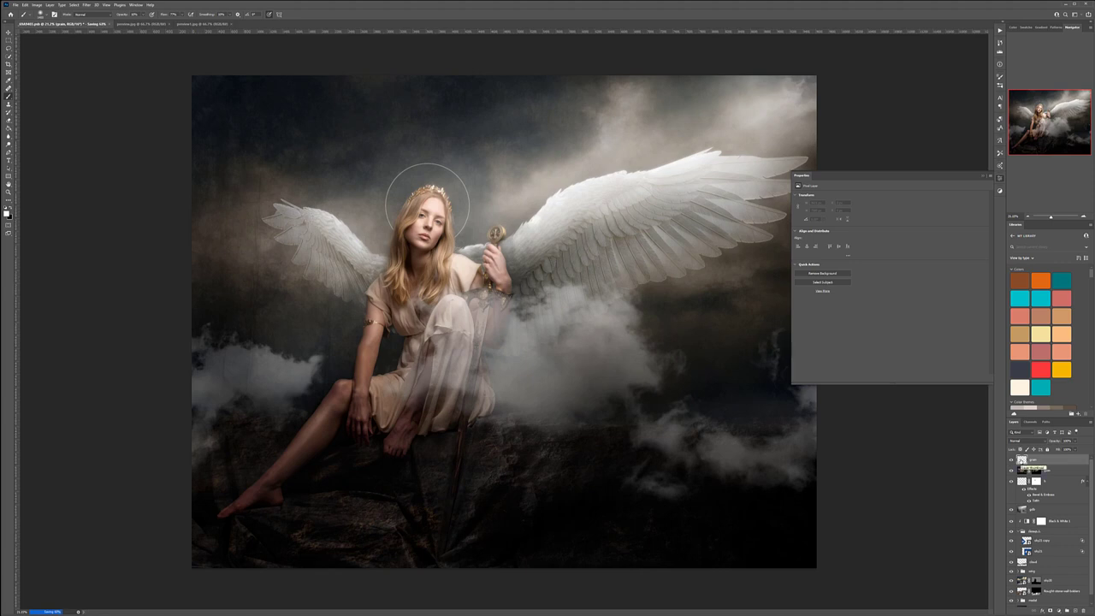
{"action": "key", "text": "shift+F5"}
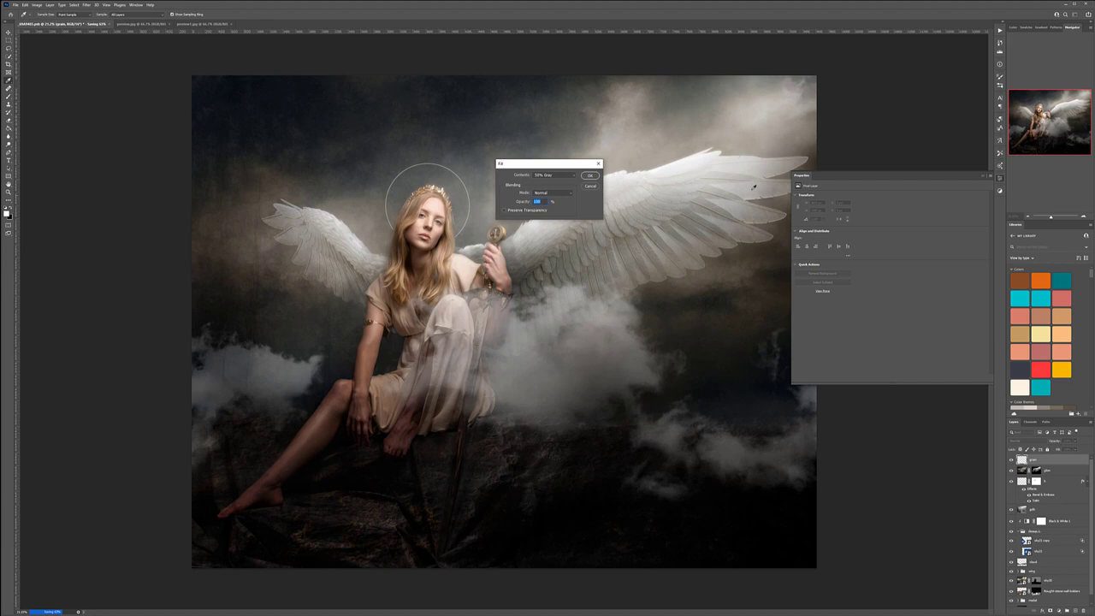
{"action": "left_click", "coordinate": [590, 176]}
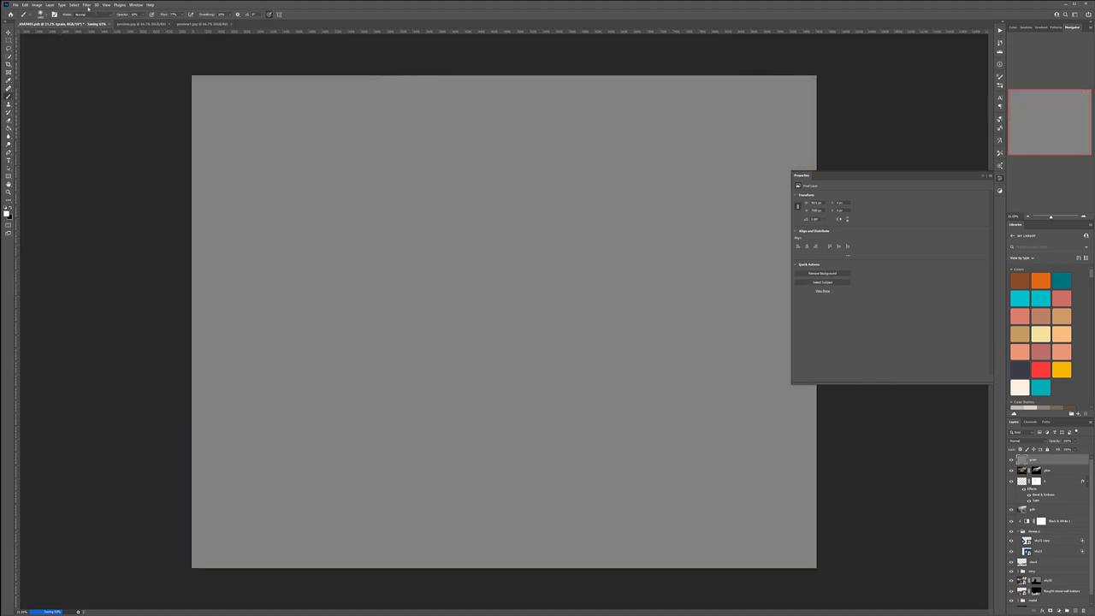
Add 15% uniform, monochromatic noise to the gray grain layer.
{"action": "left_click", "coordinate": [87, 5]}
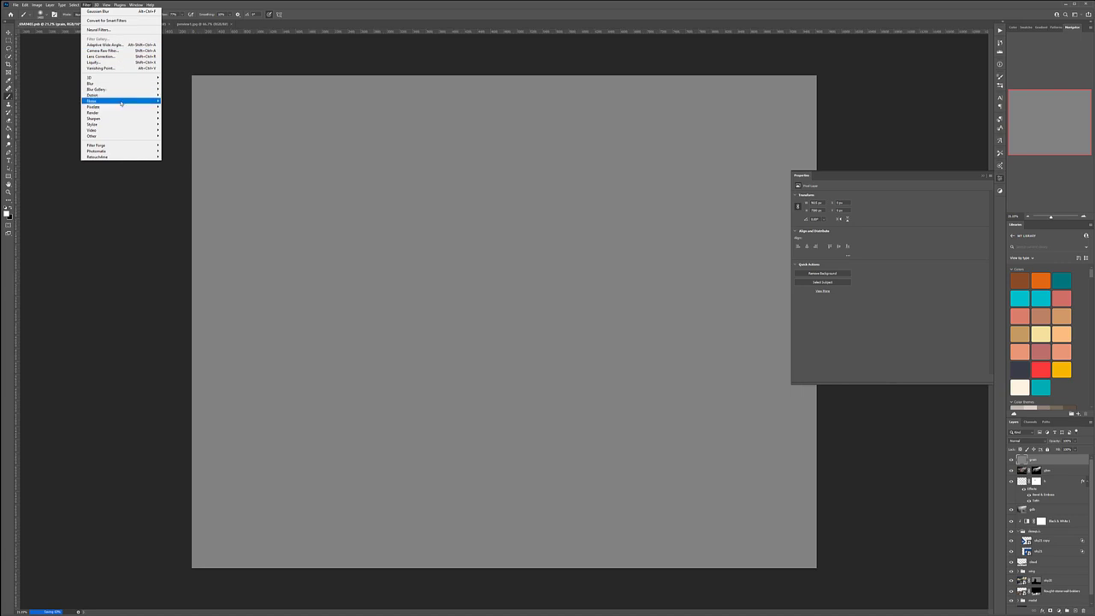
{"action": "left_click", "coordinate": [188, 105]}
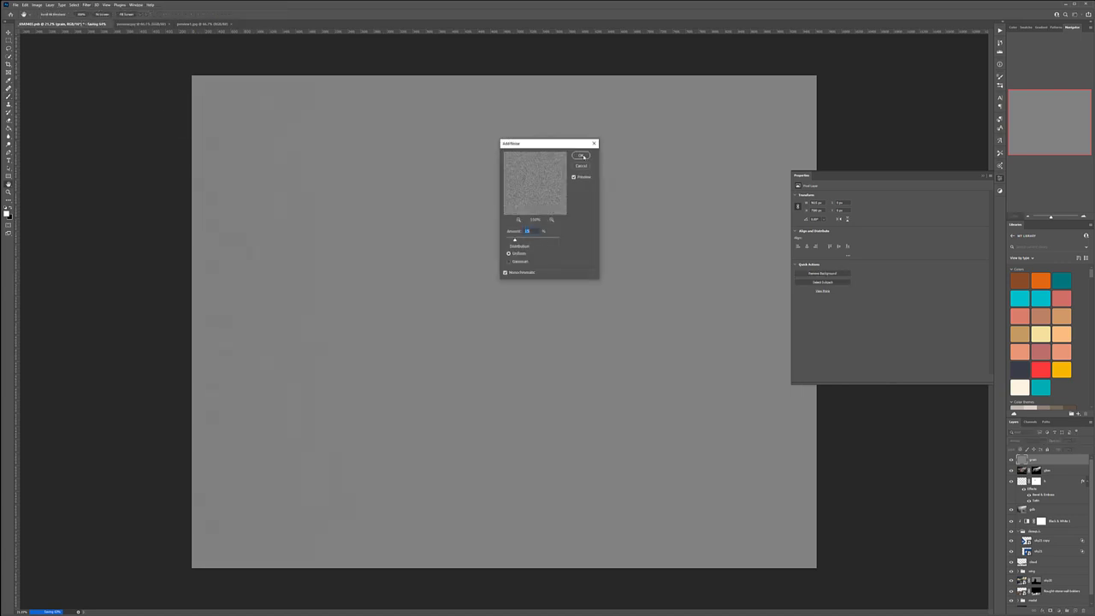
{"action": "left_click", "coordinate": [582, 155]}
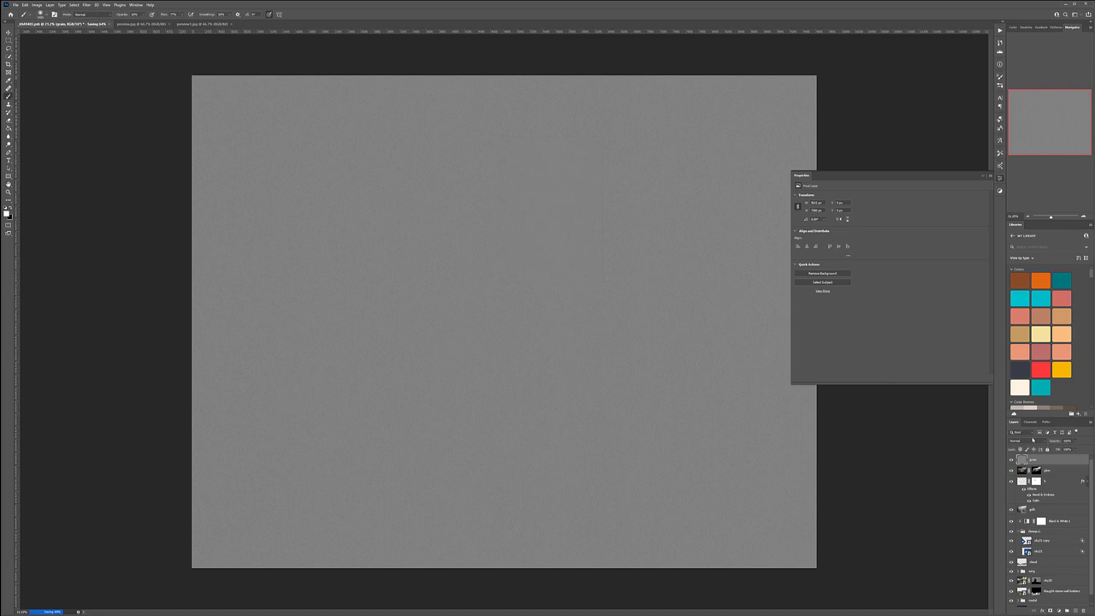
Set the grain layer's blend mode to Soft Light and reduce its opacity to about 50%.
{"action": "left_click", "coordinate": [1044, 441]}
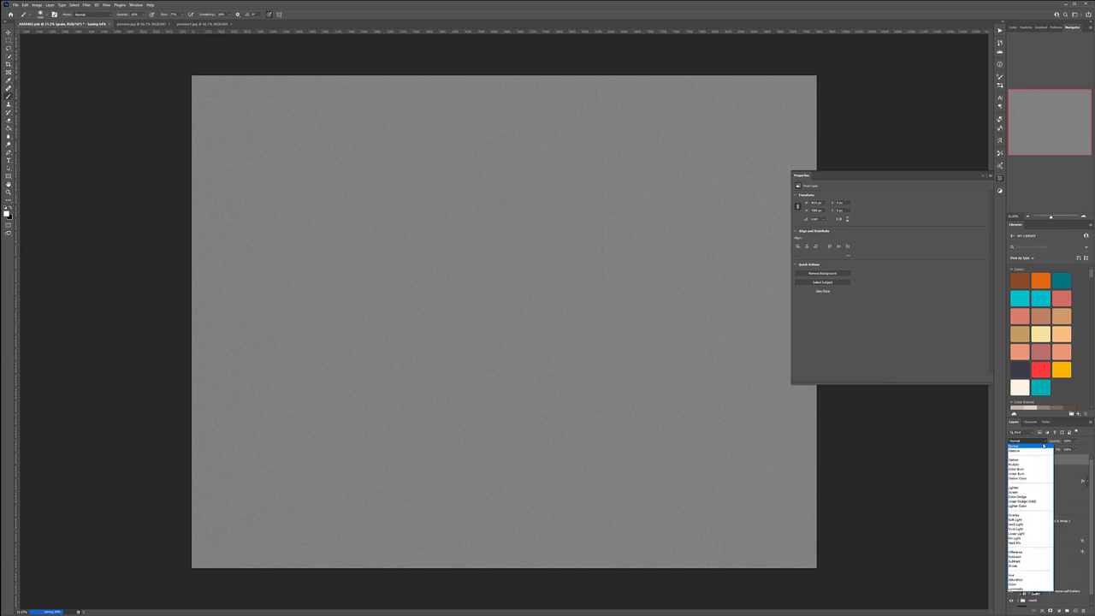
{"action": "left_click", "coordinate": [1017, 519]}
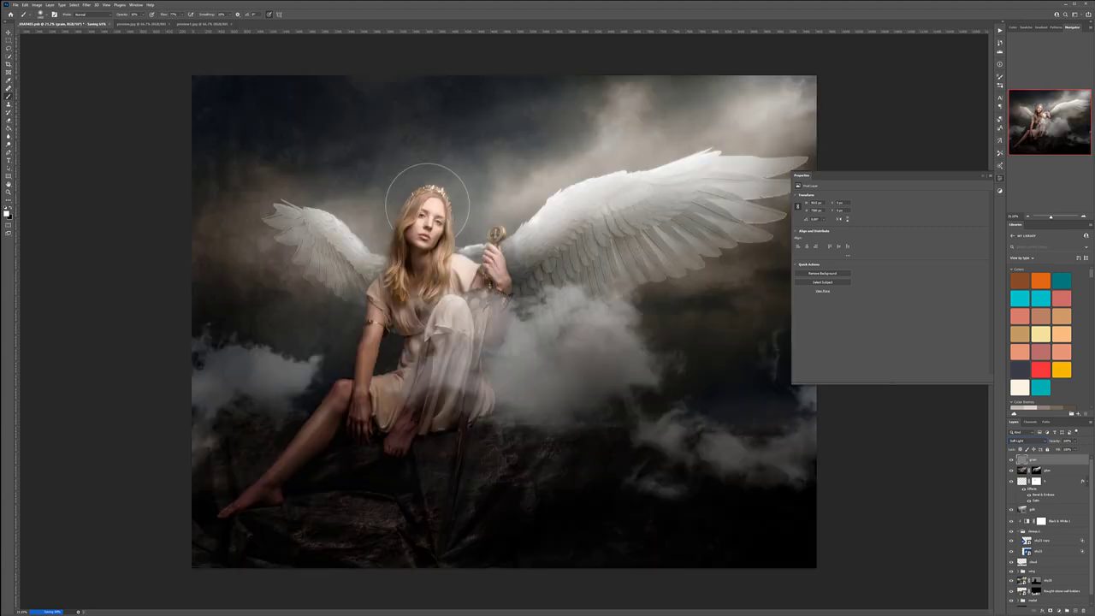
{"action": "left_click", "coordinate": [9, 33]}
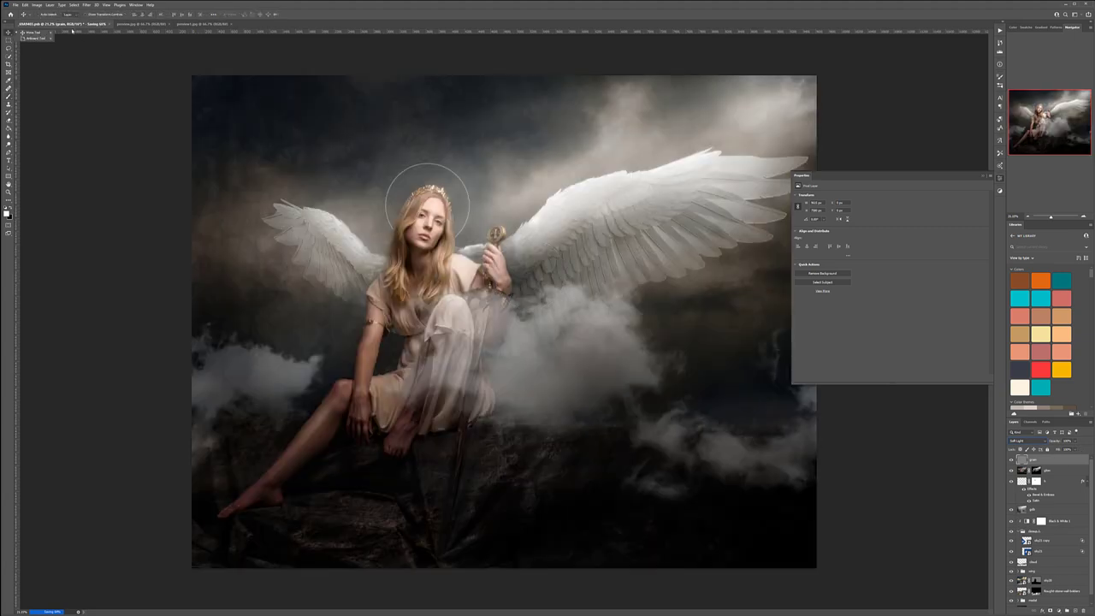
{"action": "scroll", "coordinate": [449, 207], "scroll_direction": "up", "scroll_amount": 10}
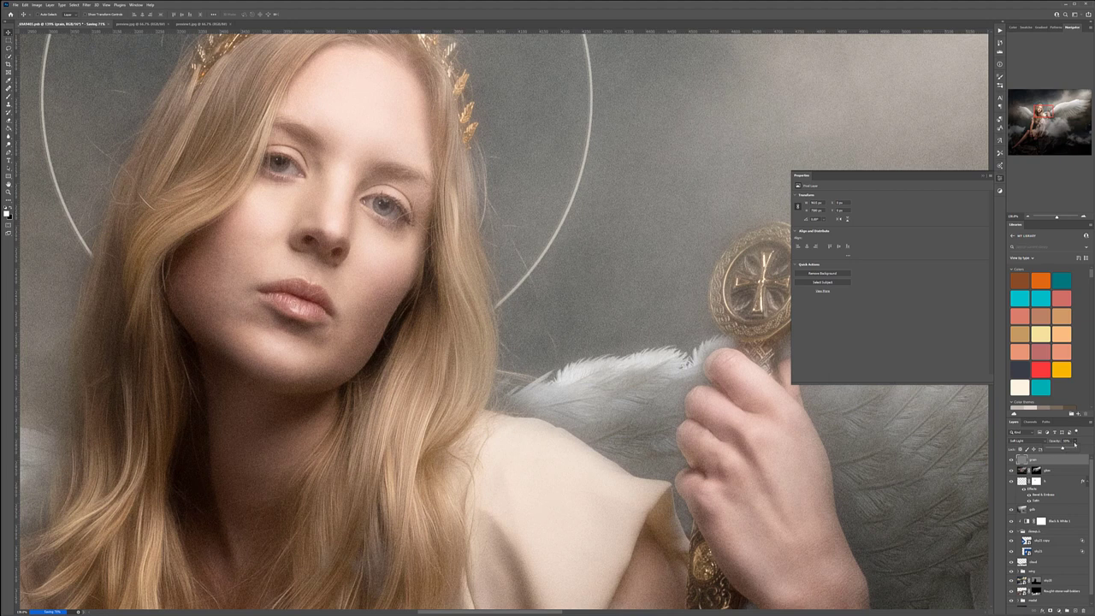
{"action": "left_click", "coordinate": [1068, 440]}
{"action": "key", "text": "Return"}
{"action": "scroll", "coordinate": [414, 351], "scroll_direction": "down", "scroll_amount": 10}
{"action": "scroll", "coordinate": [422, 356], "scroll_direction": "up", "scroll_amount": 1}
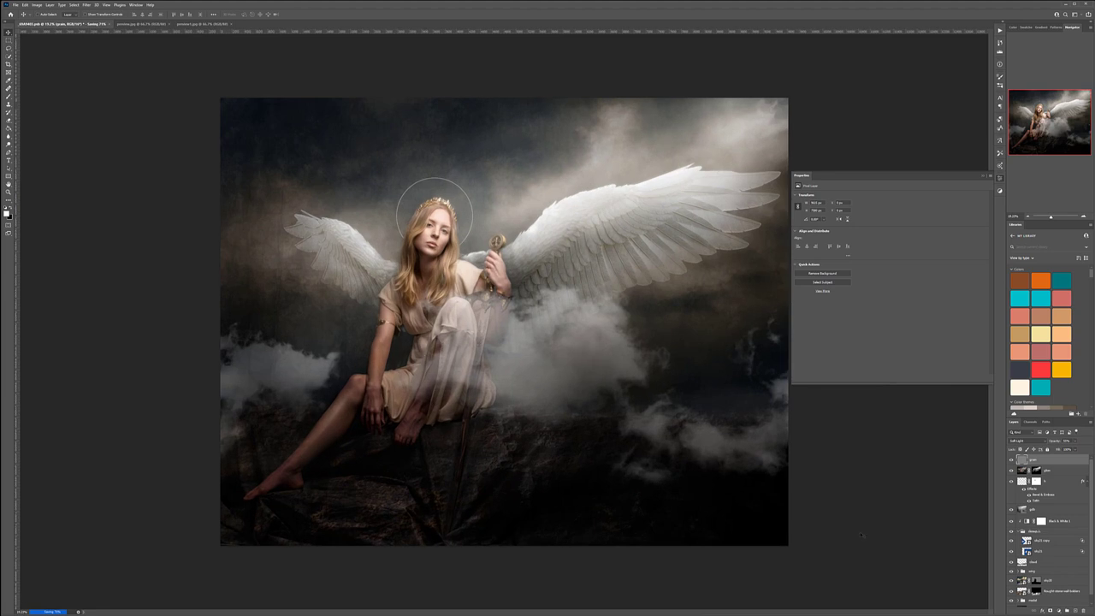
Add a Selective Color adjustment layer above the grain and shift its Blacks toward cyan with slightly less black.
{"action": "left_click", "coordinate": [1061, 608]}
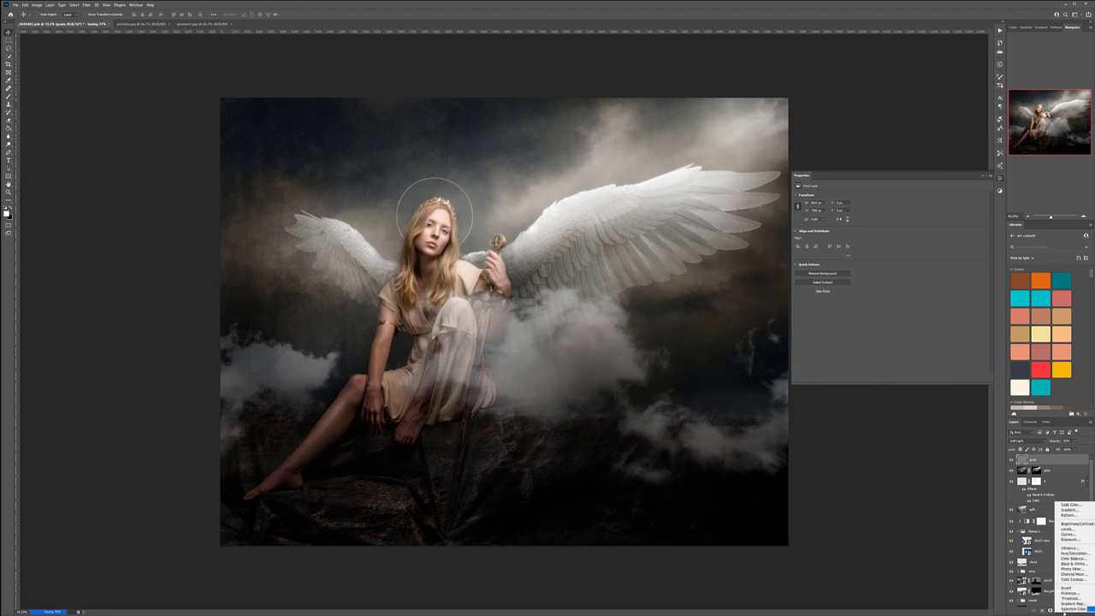
{"action": "left_click", "coordinate": [1071, 605]}
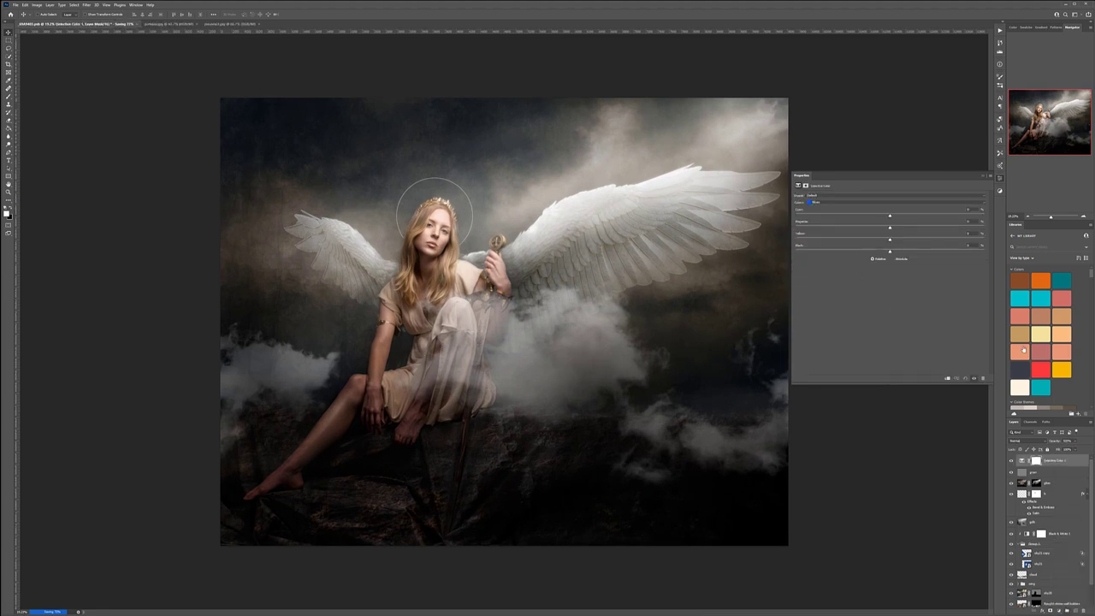
{"action": "left_click", "coordinate": [864, 203]}
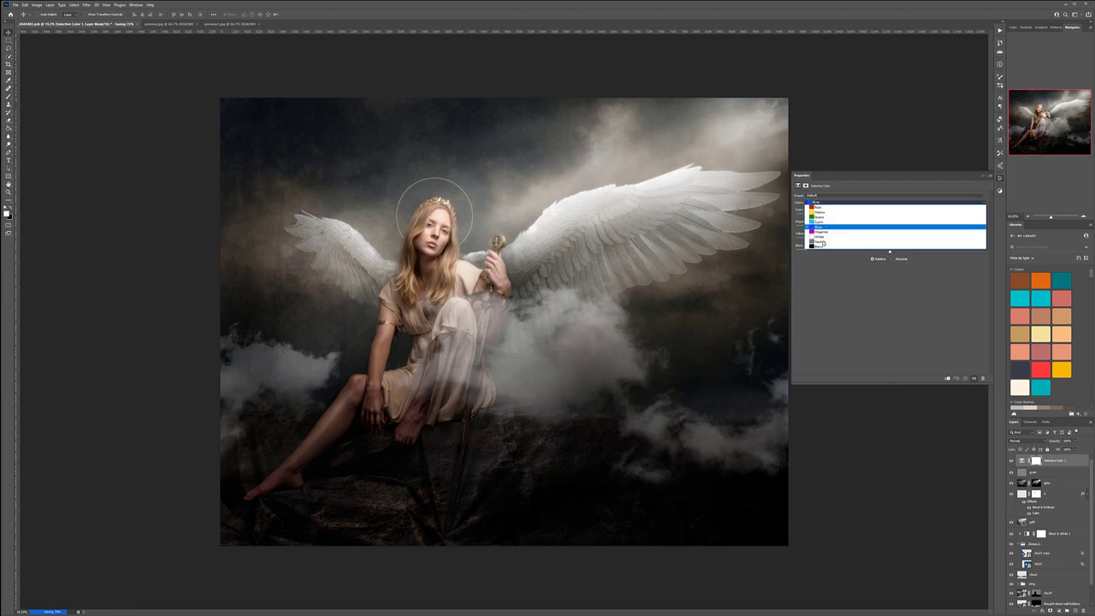
{"action": "left_click", "coordinate": [897, 243]}
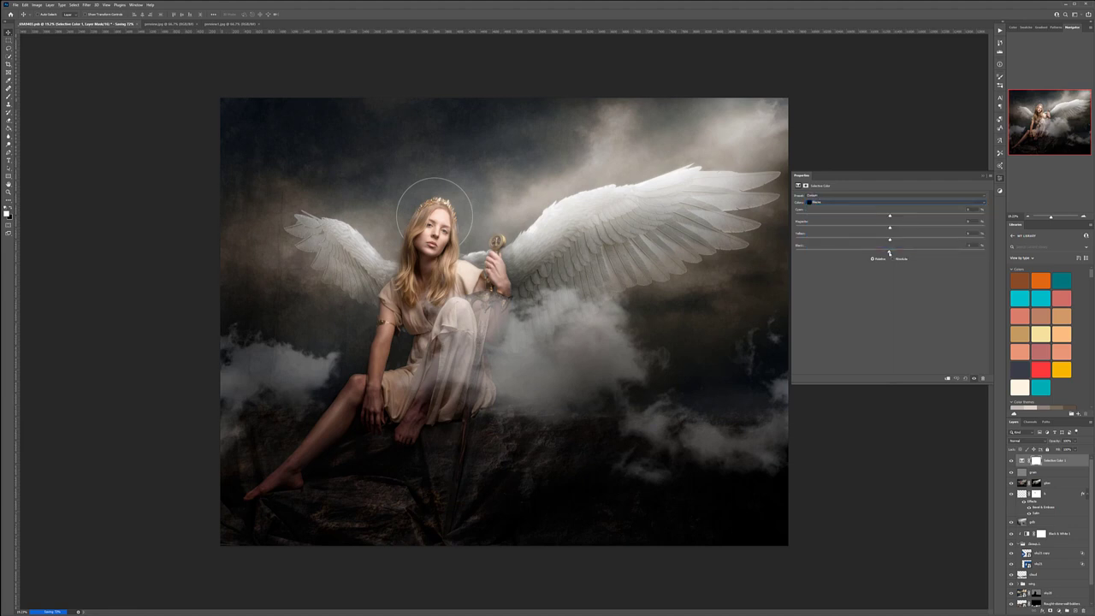
{"action": "left_click_drag", "start_coordinate": [889, 253], "coordinate": [884, 253]}
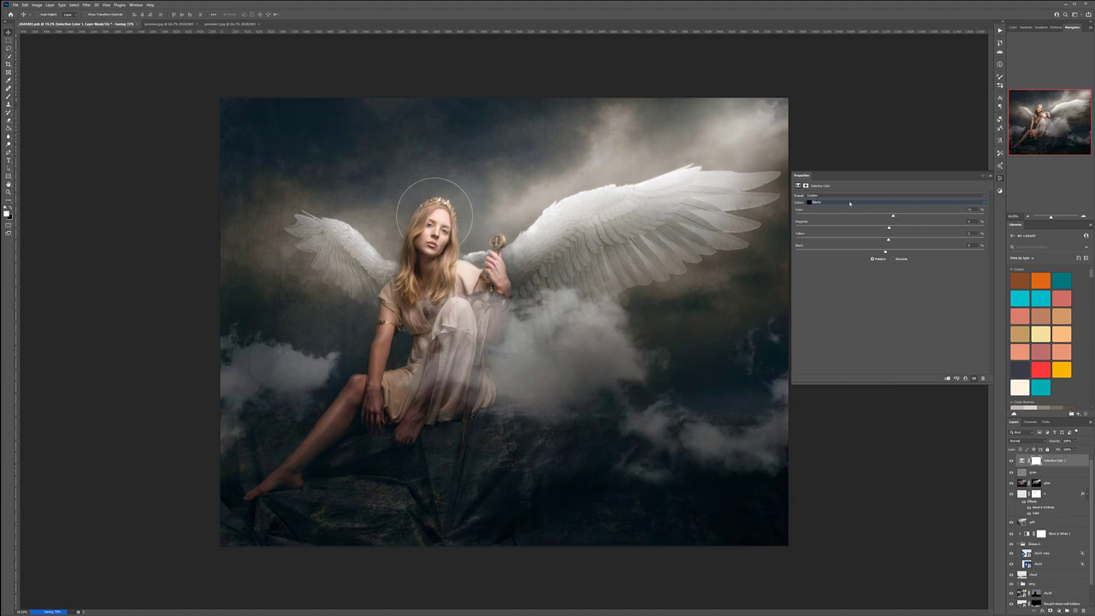
Warm the Neutrals of the Selective Color adjustment by reducing cyan.
{"action": "left_click", "coordinate": [850, 203]}
{"action": "left_click", "coordinate": [828, 242]}
{"action": "left_click_drag", "start_coordinate": [889, 228], "coordinate": [879, 217]}
Adjust the Whites of the Selective Color adjustment with slightly more yellow and black.
{"action": "left_click", "coordinate": [845, 203]}
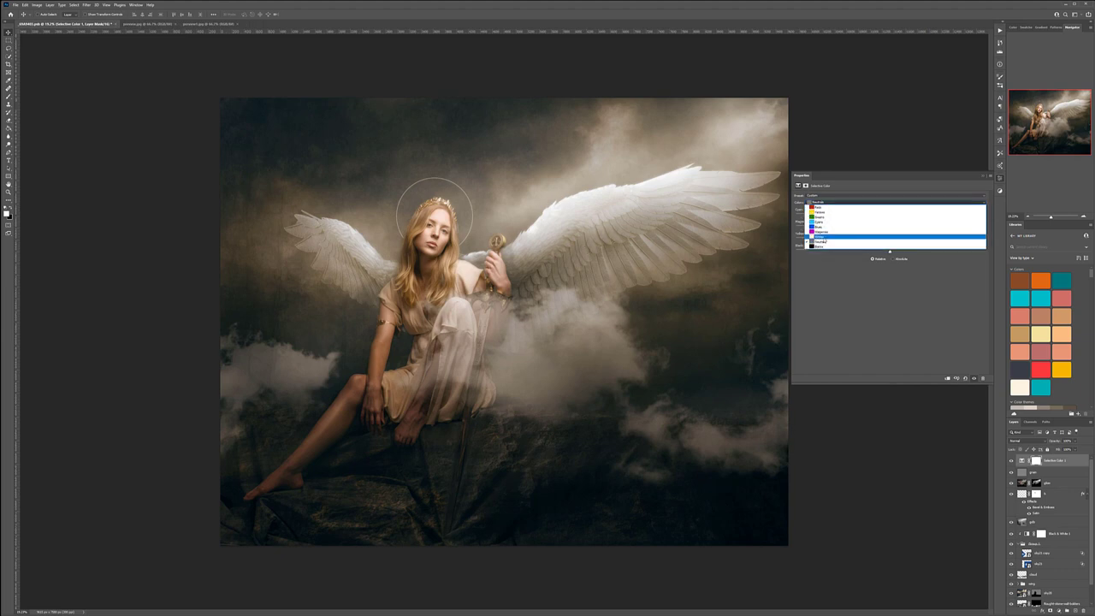
{"action": "left_click", "coordinate": [909, 239]}
{"action": "left_click_drag", "start_coordinate": [770, 256], "coordinate": [896, 255]}
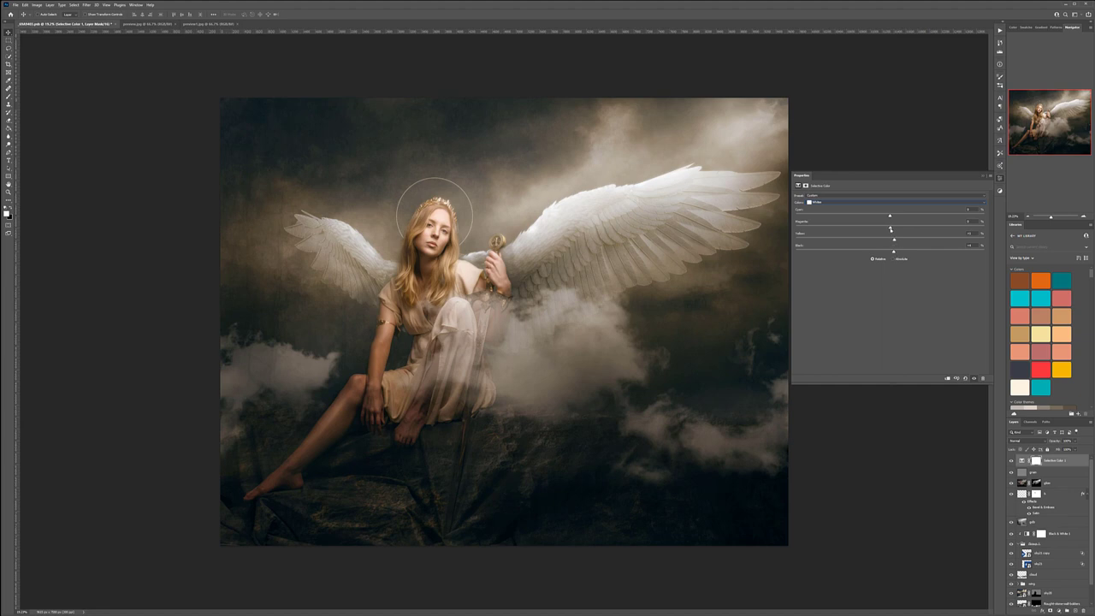
{"action": "left_click_drag", "start_coordinate": [888, 219], "coordinate": [884, 216]}
Refine the Blacks of the Selective Color adjustment by lowering yellow and keeping cyan raised.
{"action": "left_click", "coordinate": [878, 203]}
{"action": "left_click", "coordinate": [904, 245]}
{"action": "mouse_move", "coordinate": [888, 240]}
{"action": "left_mouse_down"}
{"action": "mouse_move", "coordinate": [873, 241]}
{"action": "mouse_move", "coordinate": [886, 241]}
{"action": "left_mouse_up"}
{"action": "left_click", "coordinate": [904, 216]}
Compare the image with and without the Selective Color layer and lower that layer's opacity.
{"action": "left_click", "coordinate": [1012, 462]}
{"action": "left_click", "coordinate": [1012, 461]}
{"action": "left_click", "coordinate": [1079, 465]}
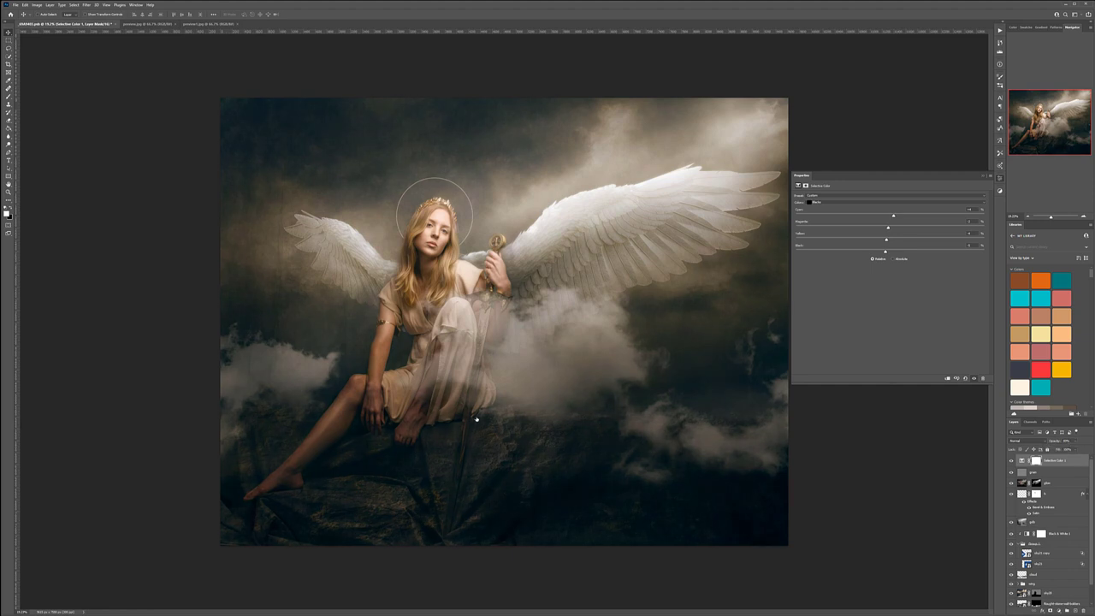
Add a white text line with the photographer's full name followed by PHOTOGRAPHY, and place it above the angel's head.
{"action": "left_click", "coordinate": [9, 161]}
{"action": "left_click", "coordinate": [410, 341]}
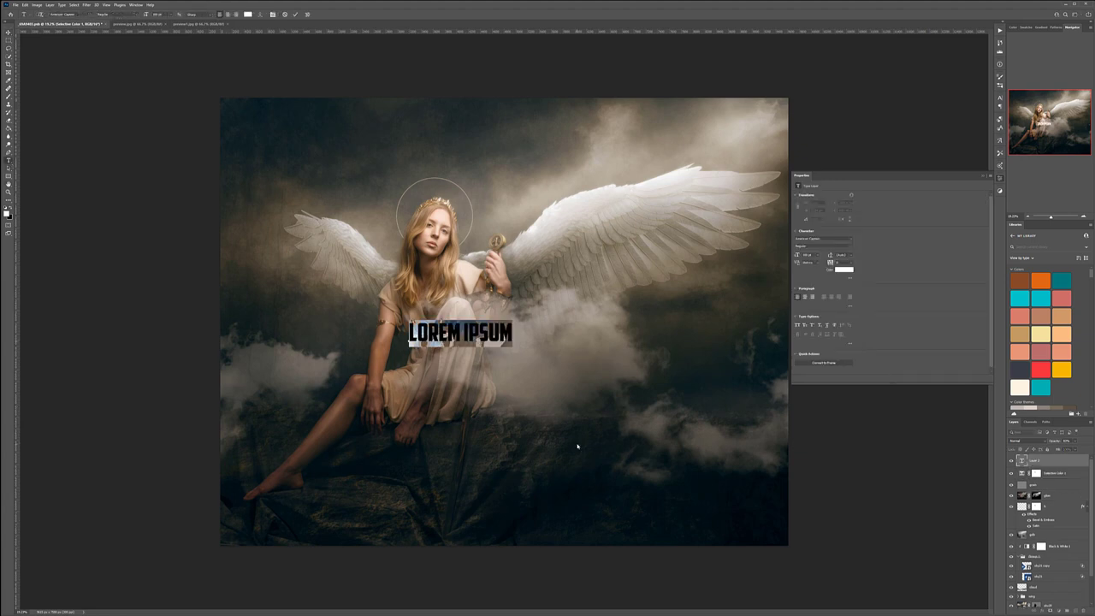
{"action": "type", "text": "VLAD"}
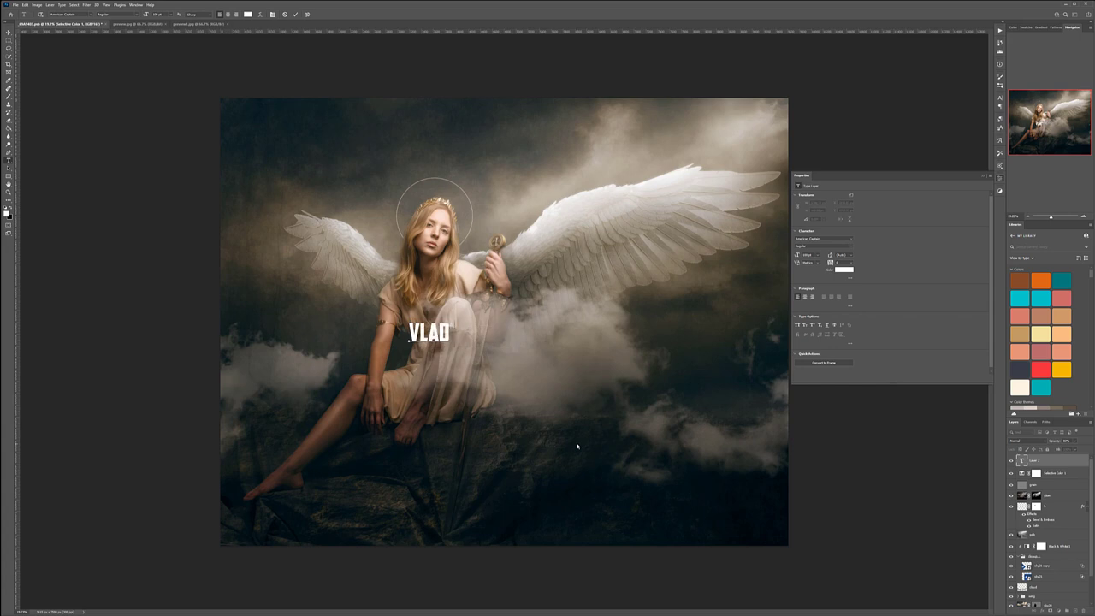
{"action": "type", "text": "IMIR CHOPINE"}
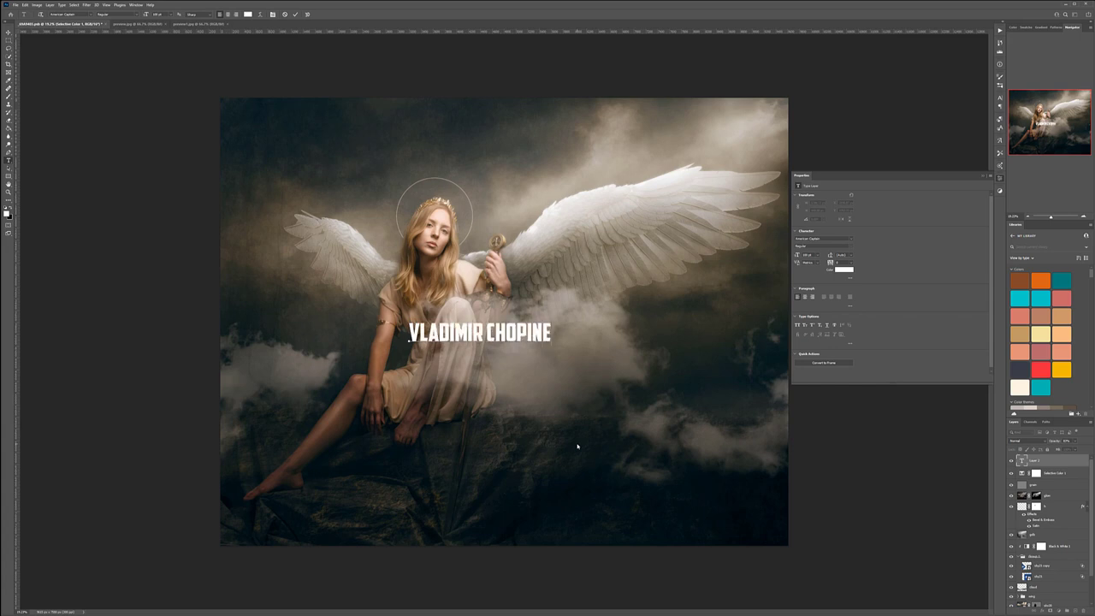
{"action": "type", "text": " PHOTOGR"}
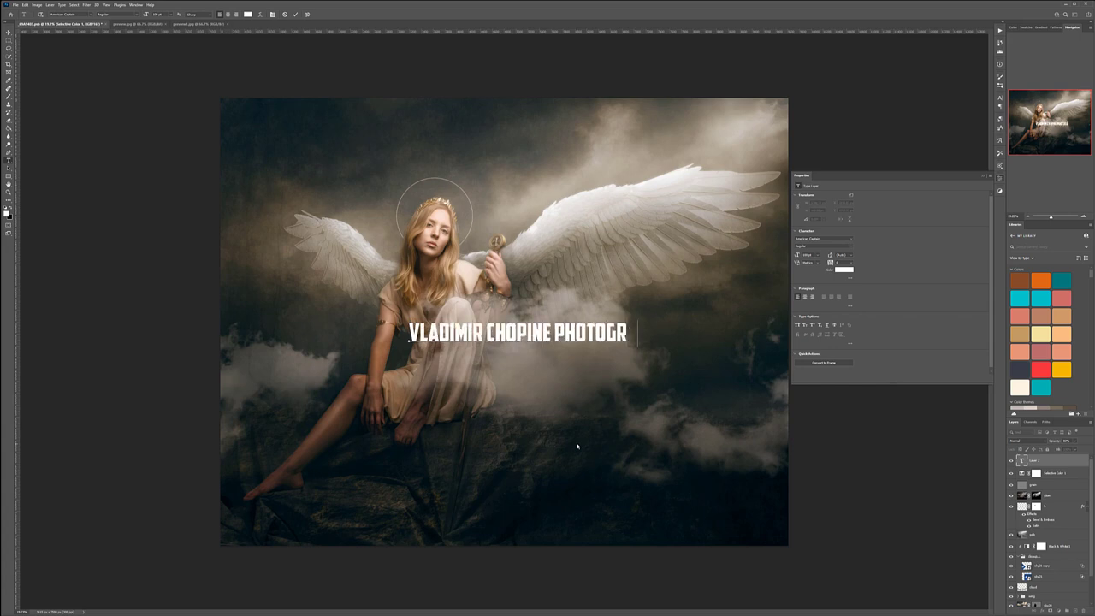
{"action": "type", "text": "APHY"}
{"action": "key", "text": "ctrl+Return"}
{"action": "left_click", "coordinate": [8, 32]}
{"action": "left_click_drag", "start_coordinate": [580, 324], "coordinate": [569, 146]}
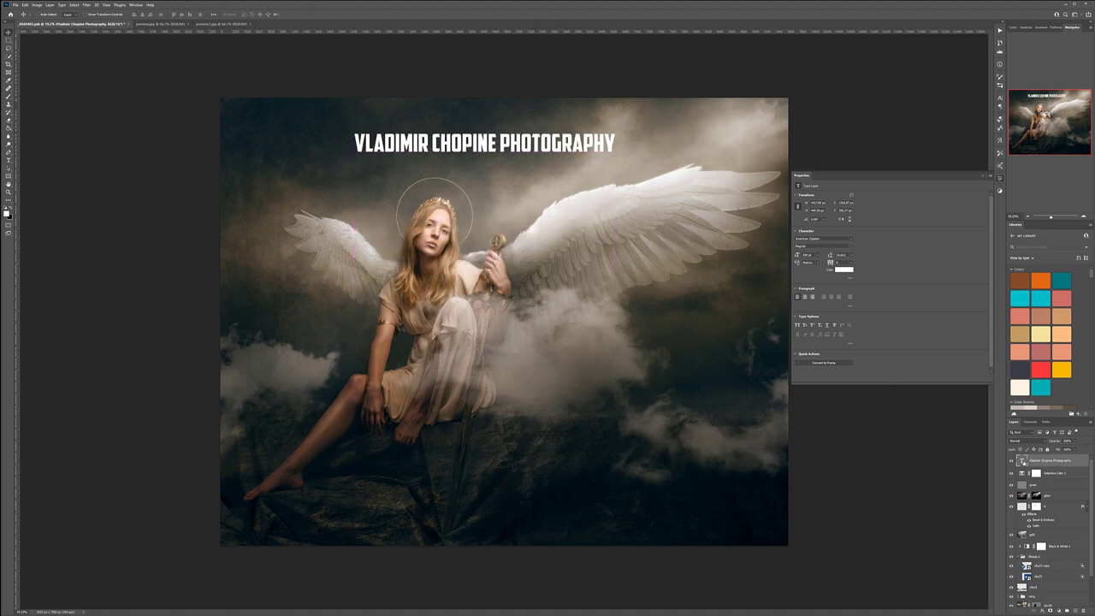
Change the signature text to the decorative Bold Inline Grunge font and shrink it to roughly a quarter of its size.
{"action": "key", "text": "t"}
{"action": "key", "text": "Return"}
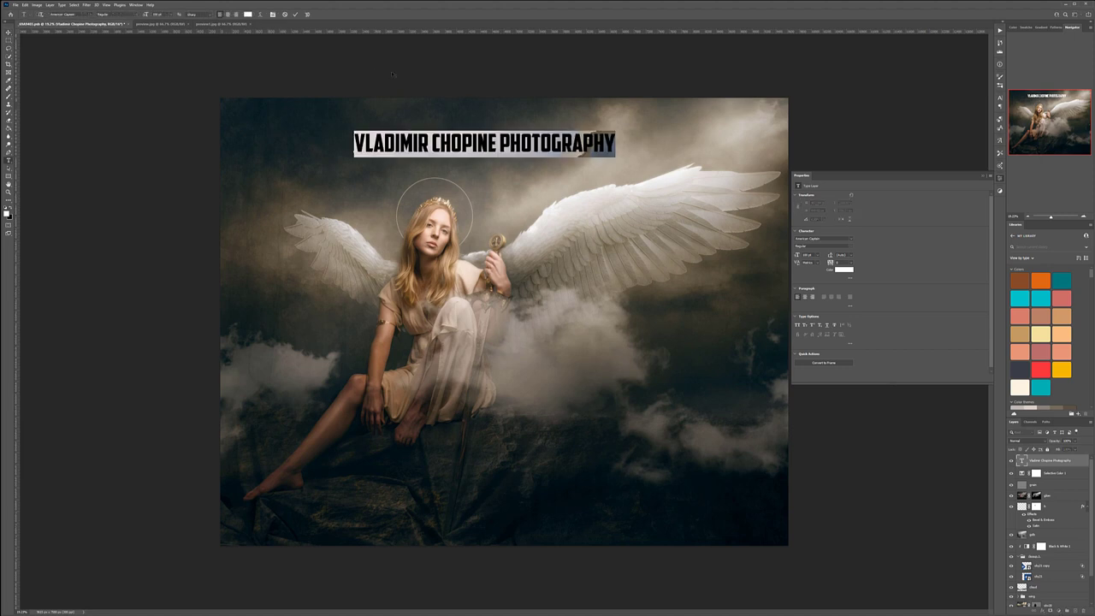
{"action": "left_click", "coordinate": [92, 15]}
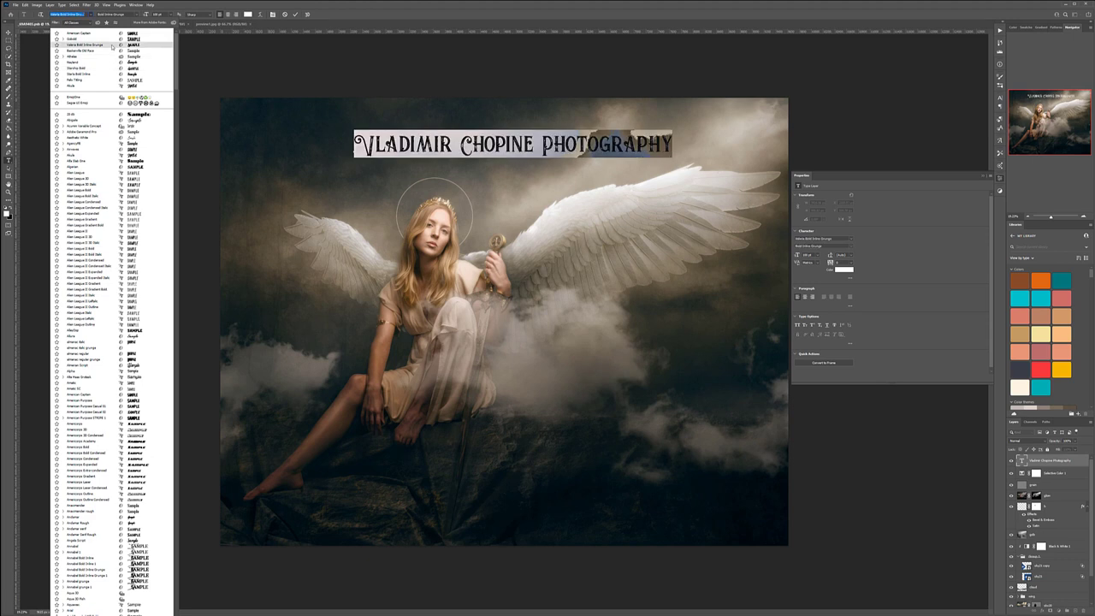
{"action": "left_click", "coordinate": [112, 45]}
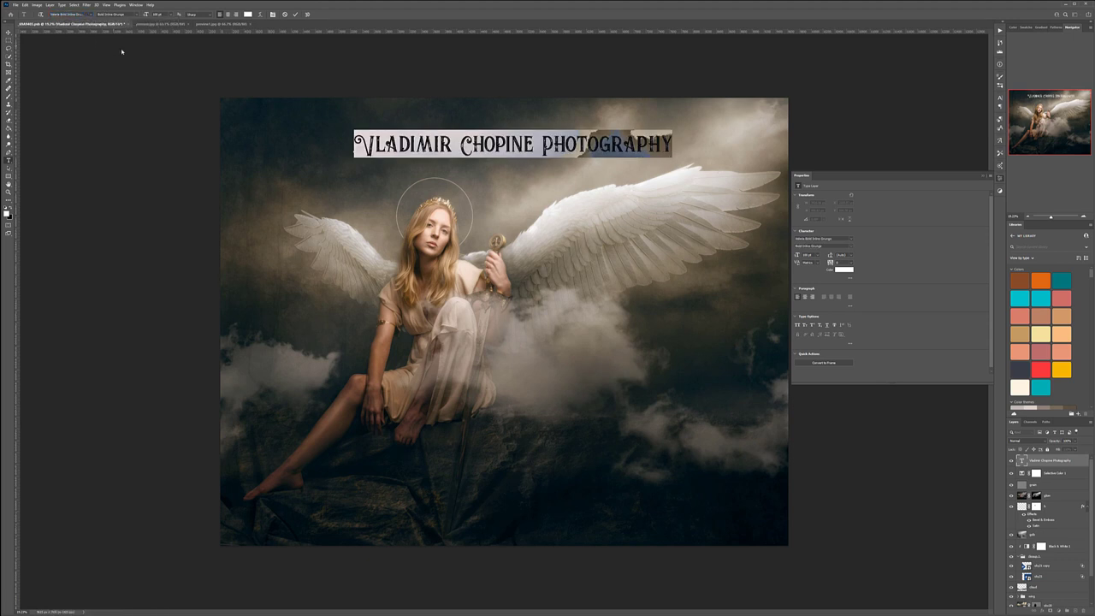
{"action": "left_click_drag", "start_coordinate": [146, 15], "coordinate": [123, 16]}
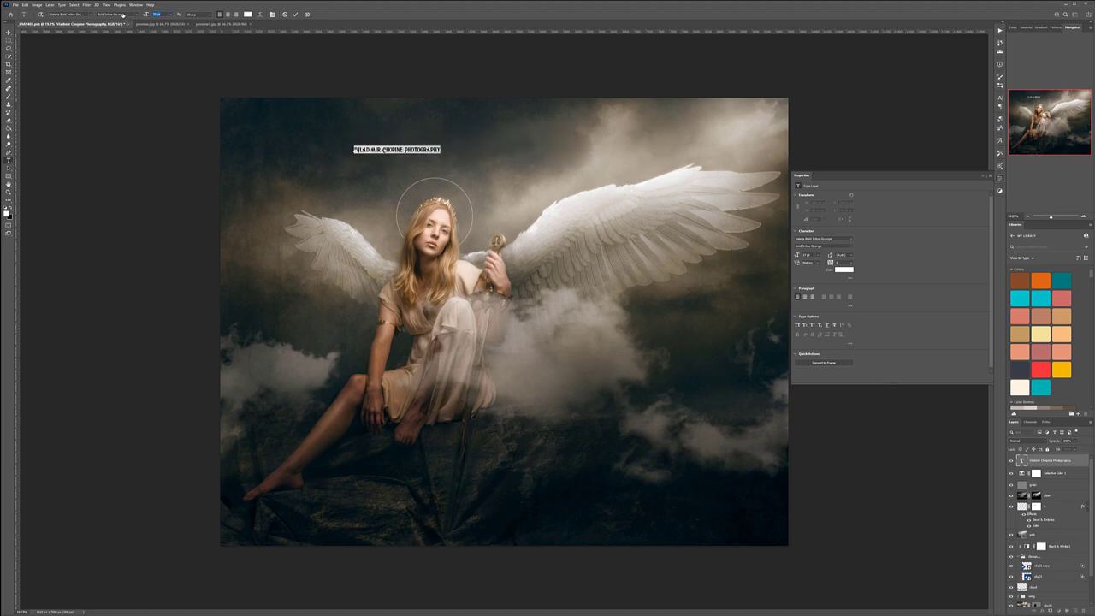
Move the signature to the image's lower-right corner and lower its opacity until it is barely visible.
{"action": "left_click", "coordinate": [9, 32]}
{"action": "left_click_drag", "start_coordinate": [397, 150], "coordinate": [731, 528]}
{"action": "left_click", "coordinate": [1074, 441]}
{"action": "left_click_drag", "start_coordinate": [1051, 448], "coordinate": [1049, 448]}
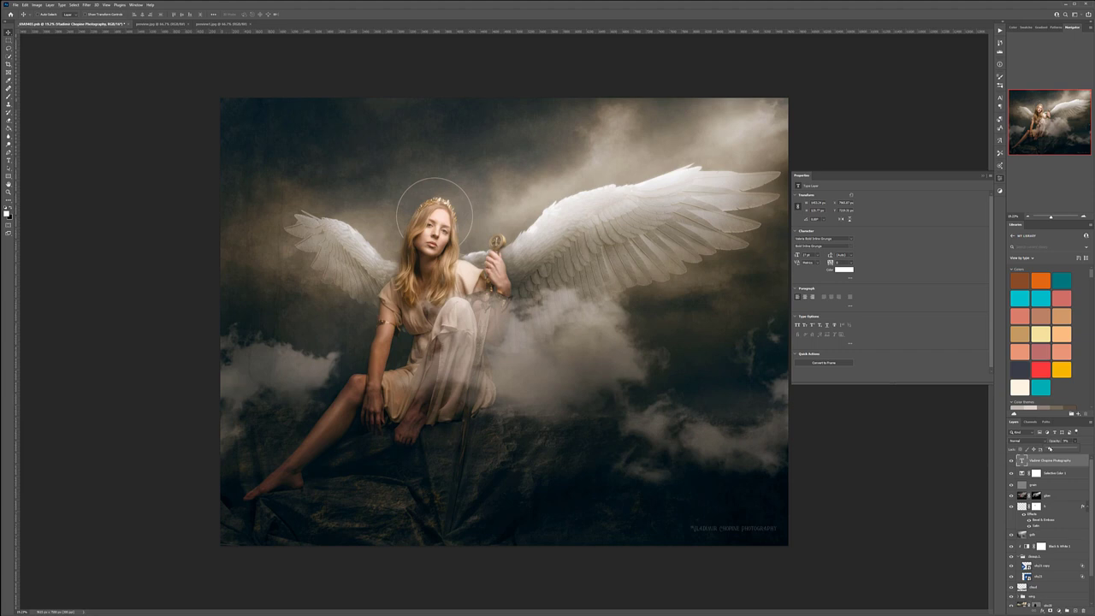
{"action": "left_click_drag", "start_coordinate": [1050, 449], "coordinate": [1048, 449]}
{"action": "left_click", "coordinate": [1000, 180]}
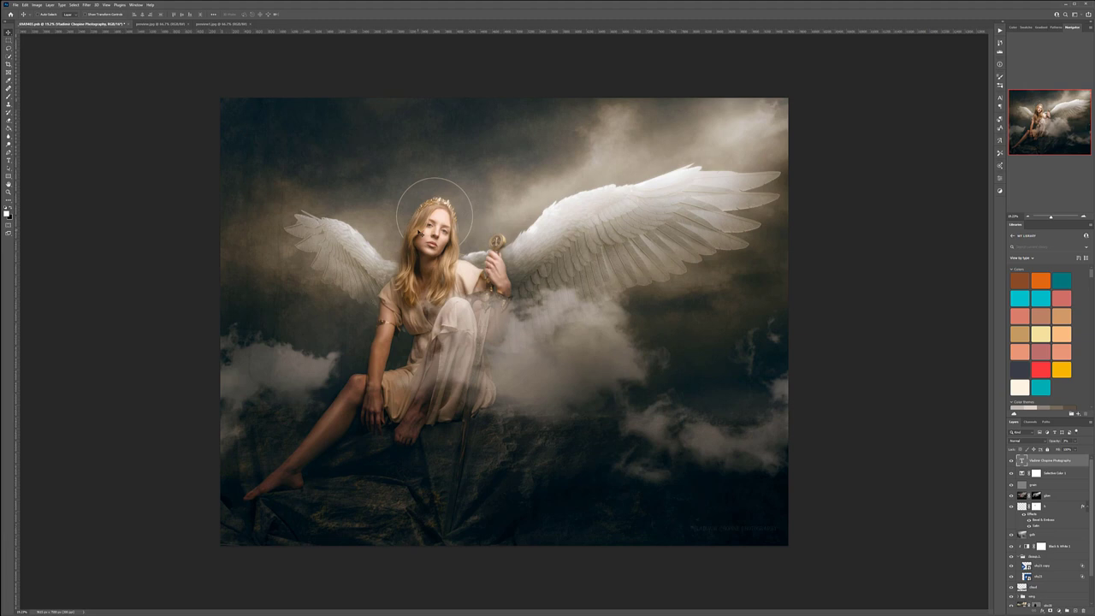
View the wings preview sheet and return to the angel composite.
{"action": "left_click", "coordinate": [161, 23]}
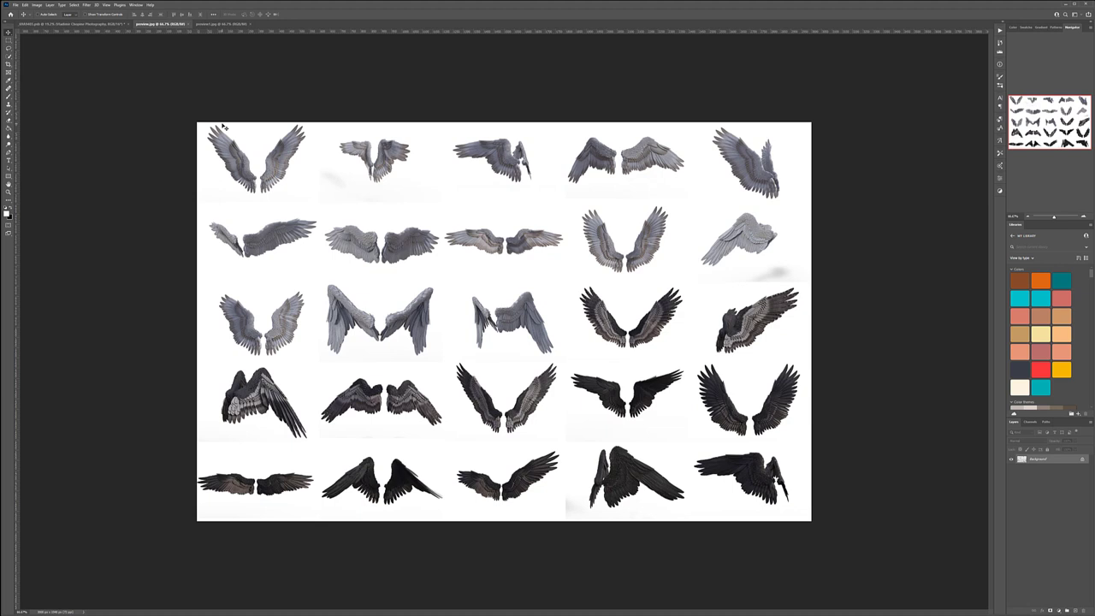
{"action": "left_click", "coordinate": [73, 23]}
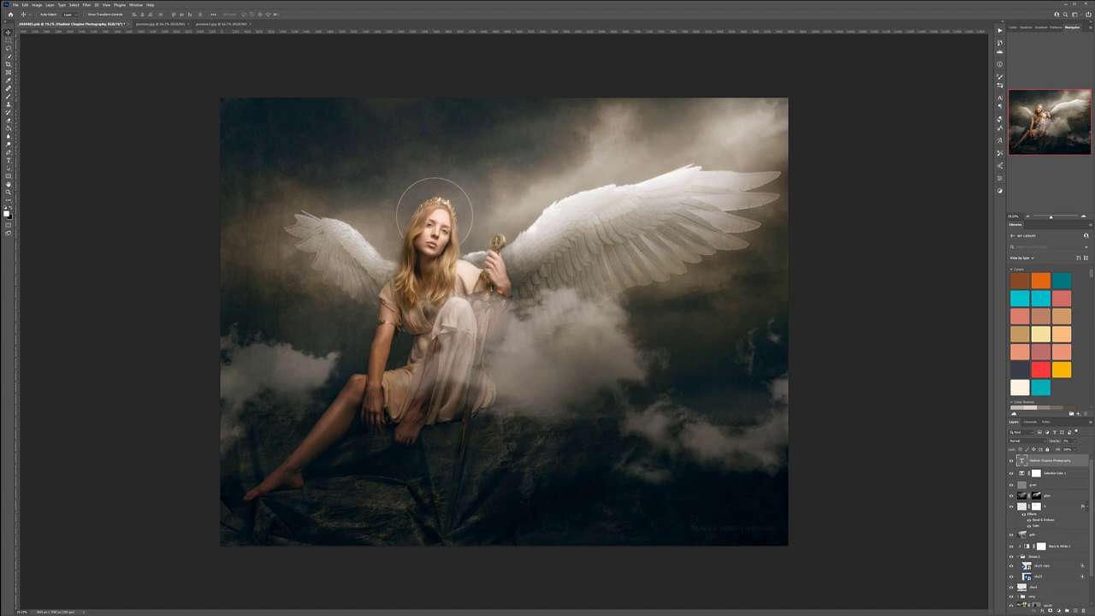
Try placing the upward-extended white front wings image enlarged over the angel, and delete its layer.
{"action": "left_click_drag", "start_coordinate": [485, 241], "coordinate": [442, 240]}
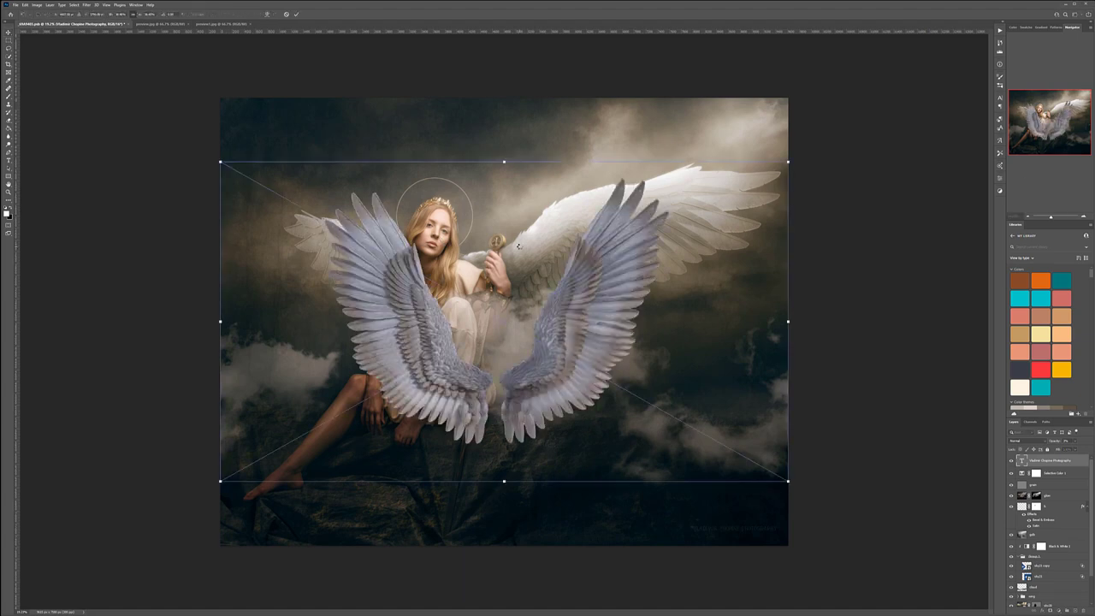
{"action": "left_click_drag", "start_coordinate": [220, 162], "coordinate": [0, 0]}
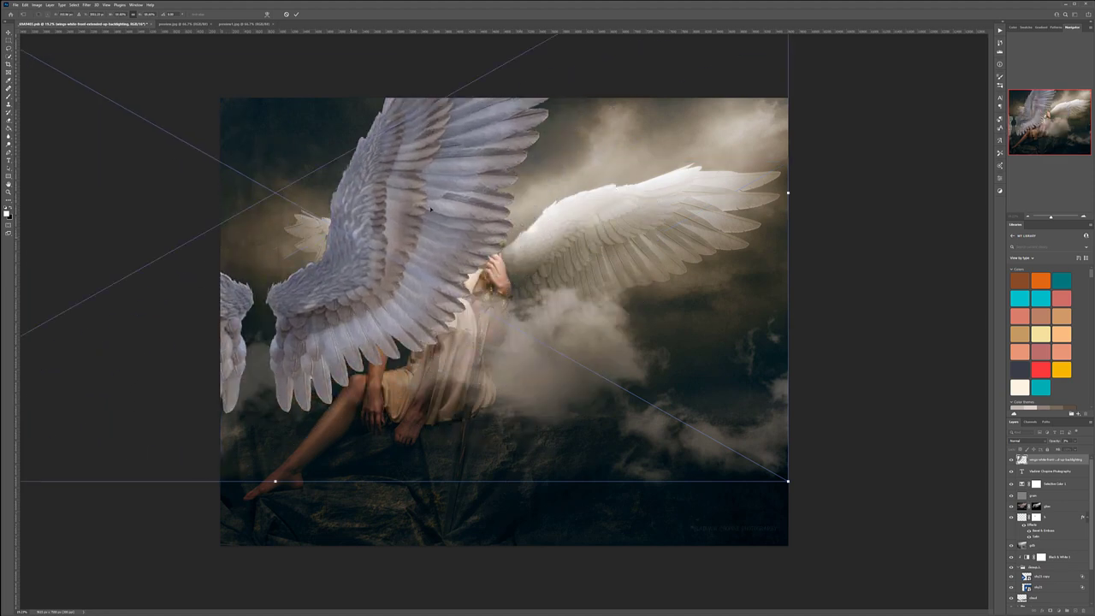
{"action": "left_click_drag", "start_coordinate": [555, 332], "coordinate": [601, 343]}
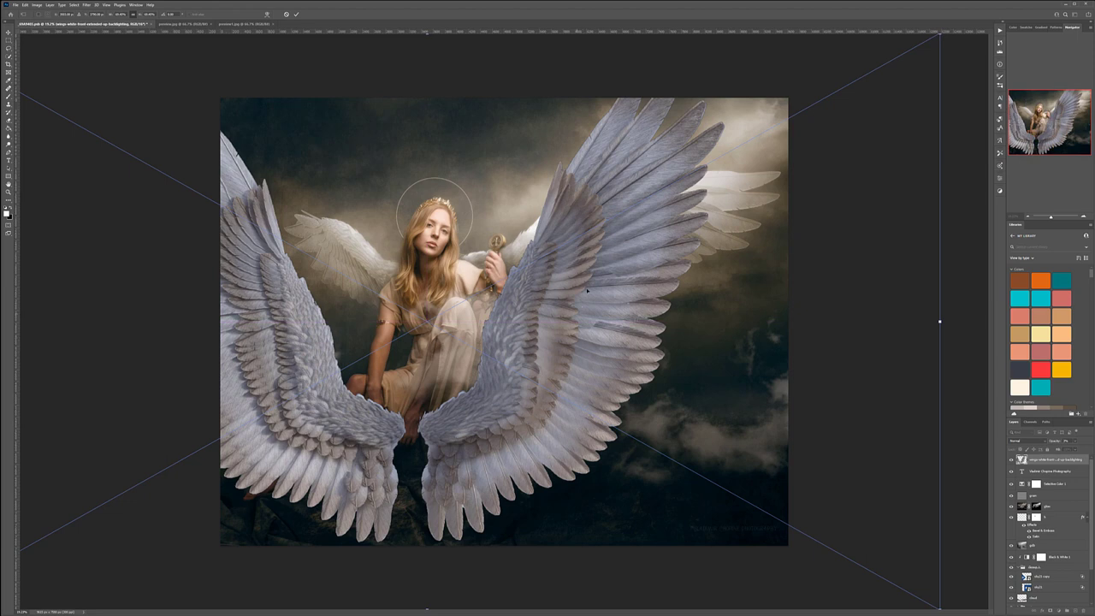
{"action": "key", "text": "Return"}
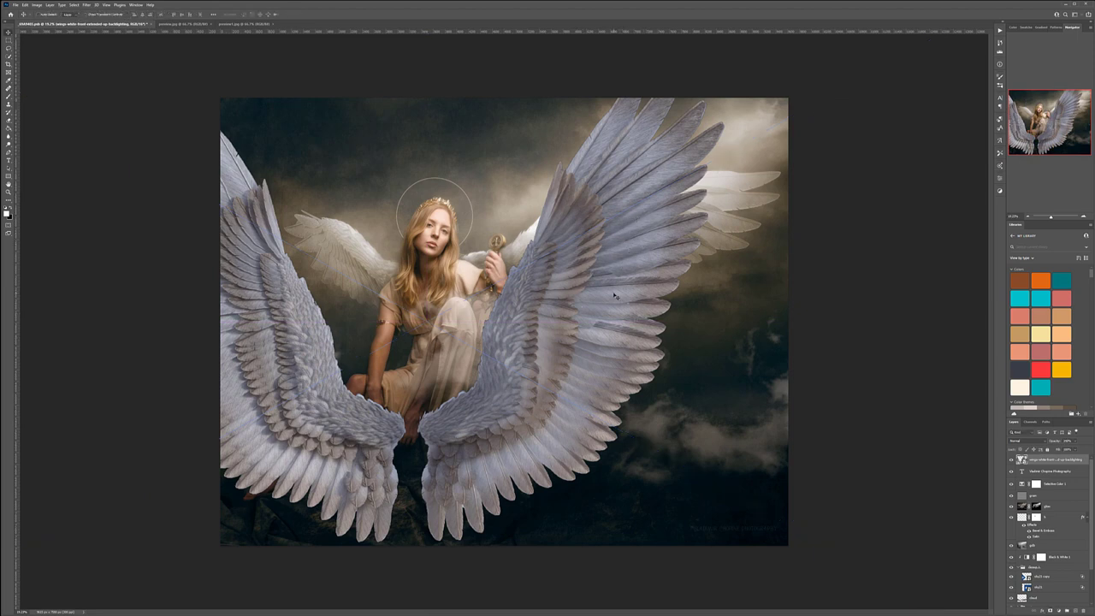
{"action": "key", "text": "Delete"}
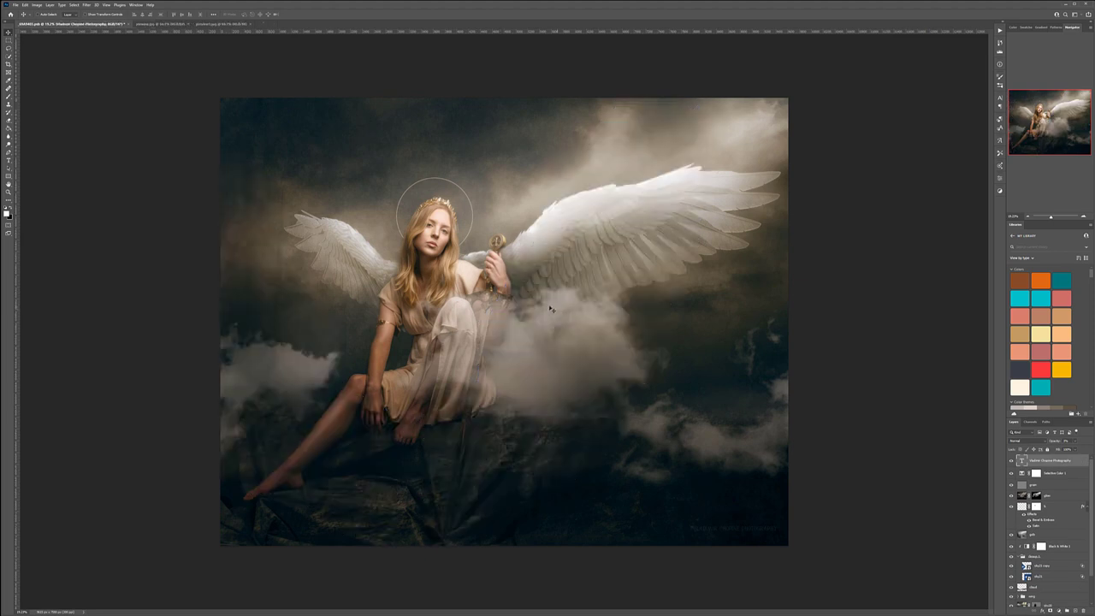